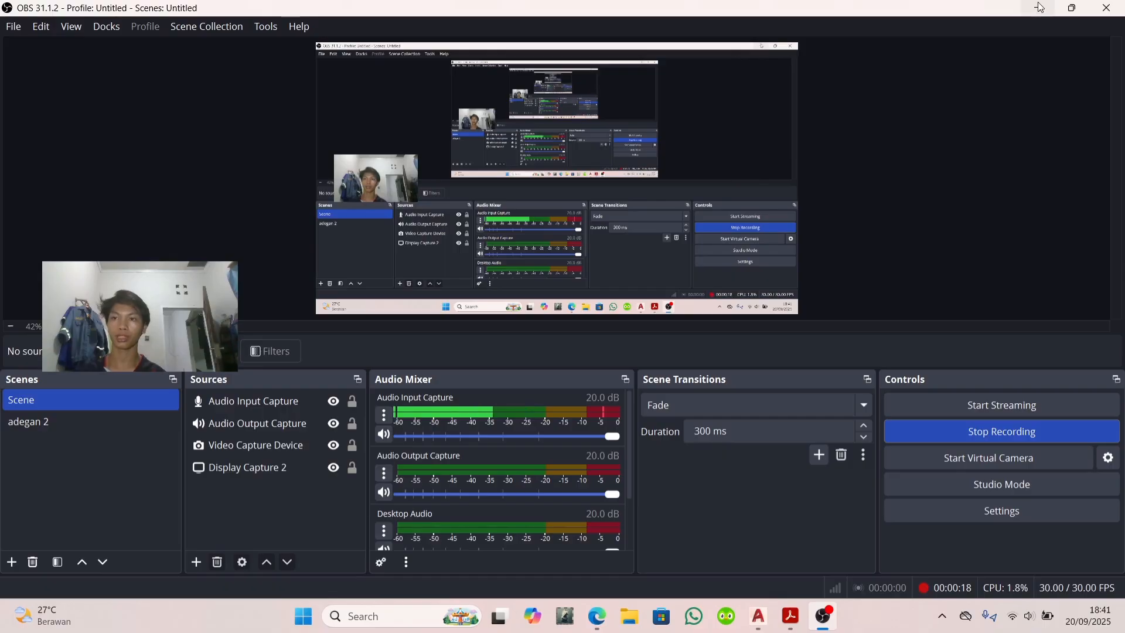
Step: Bring up the Latihan 2d PDF reference in Acrobat, enlarge the robot arm figure, and switch to the AutoCAD drawing beside it
click(785, 626)
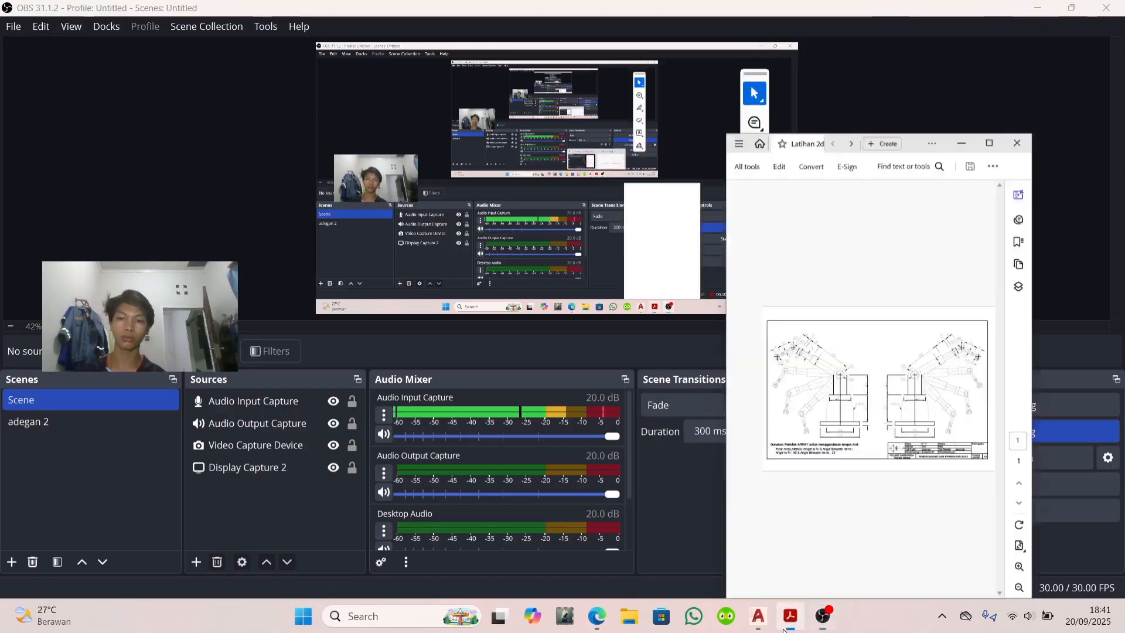
ctrl+scroll(934, 316, up, 4)
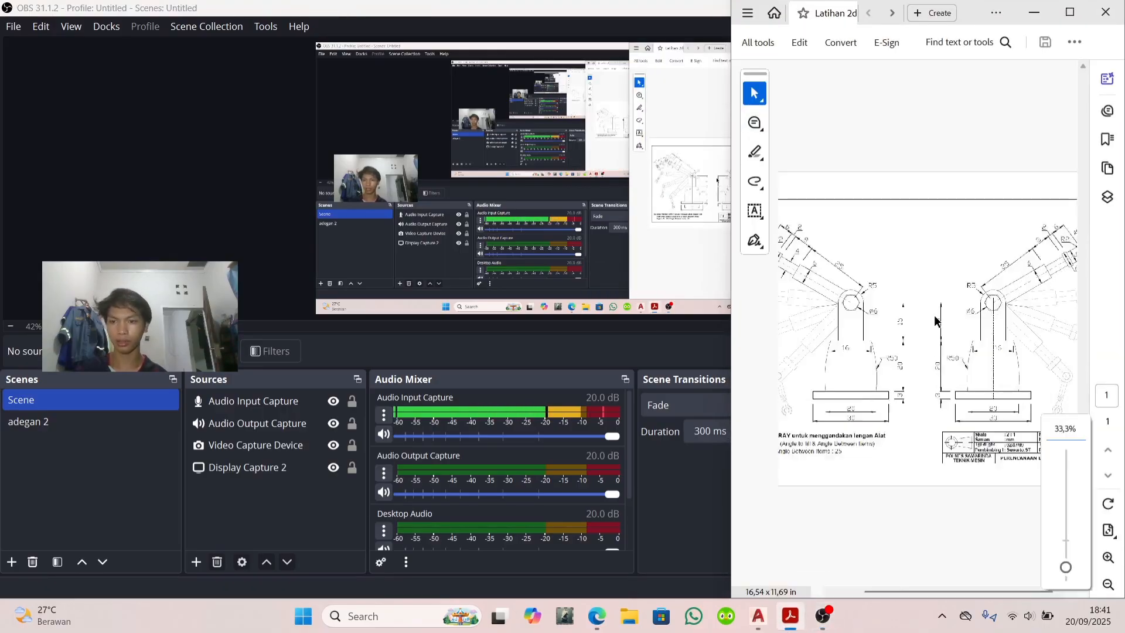
right_click(935, 316)
click(796, 361)
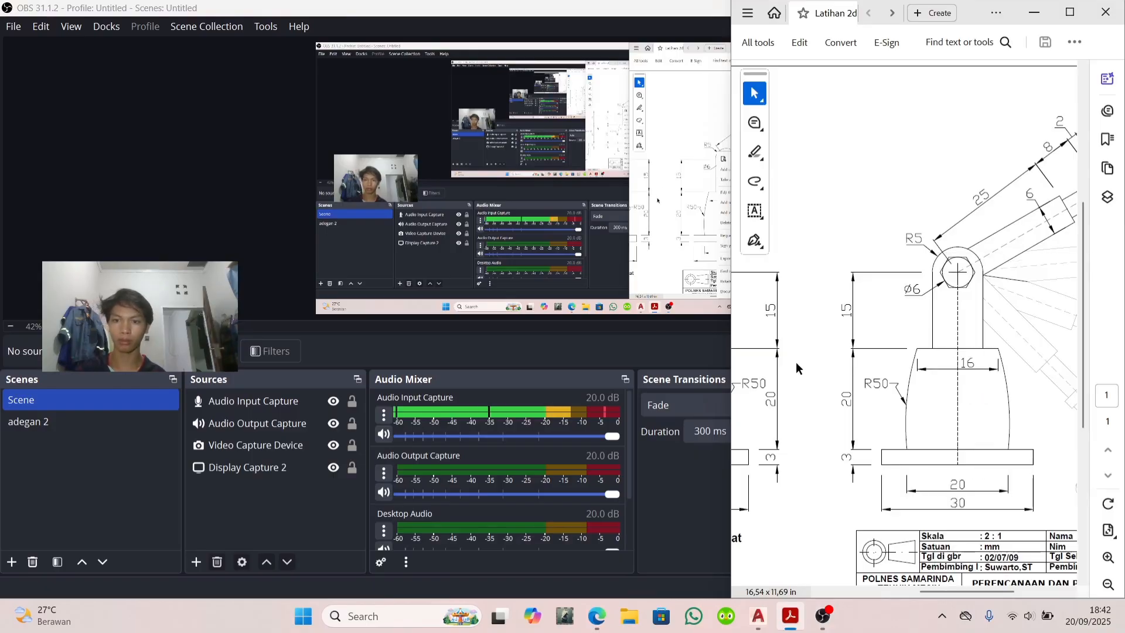
scroll(796, 361, left, 5)
scroll(796, 361, left, 1)
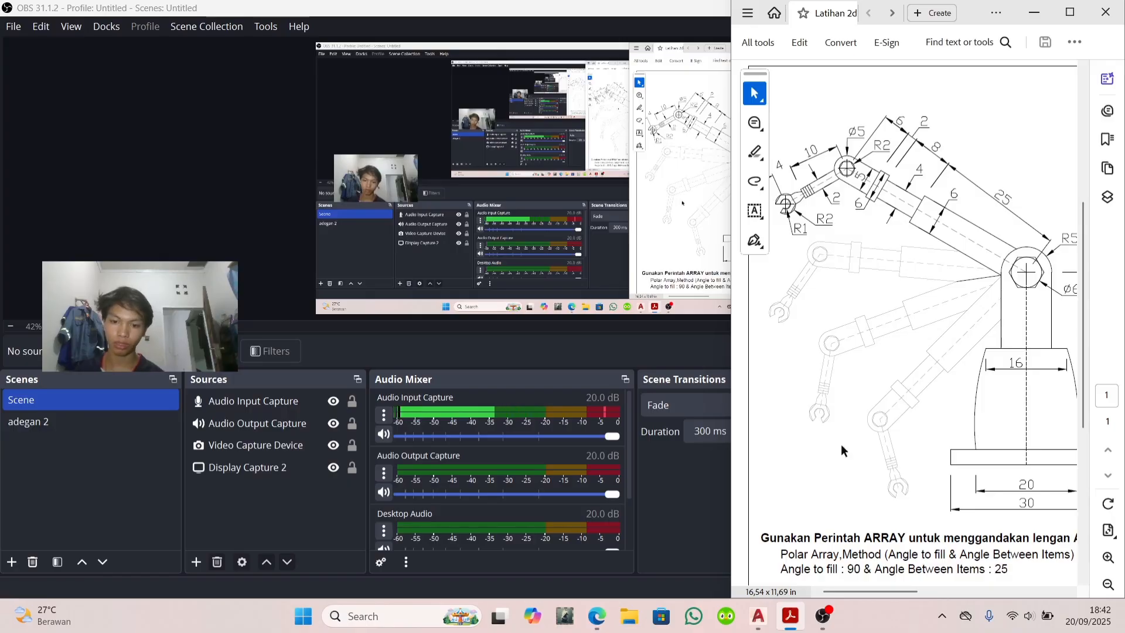
click(758, 616)
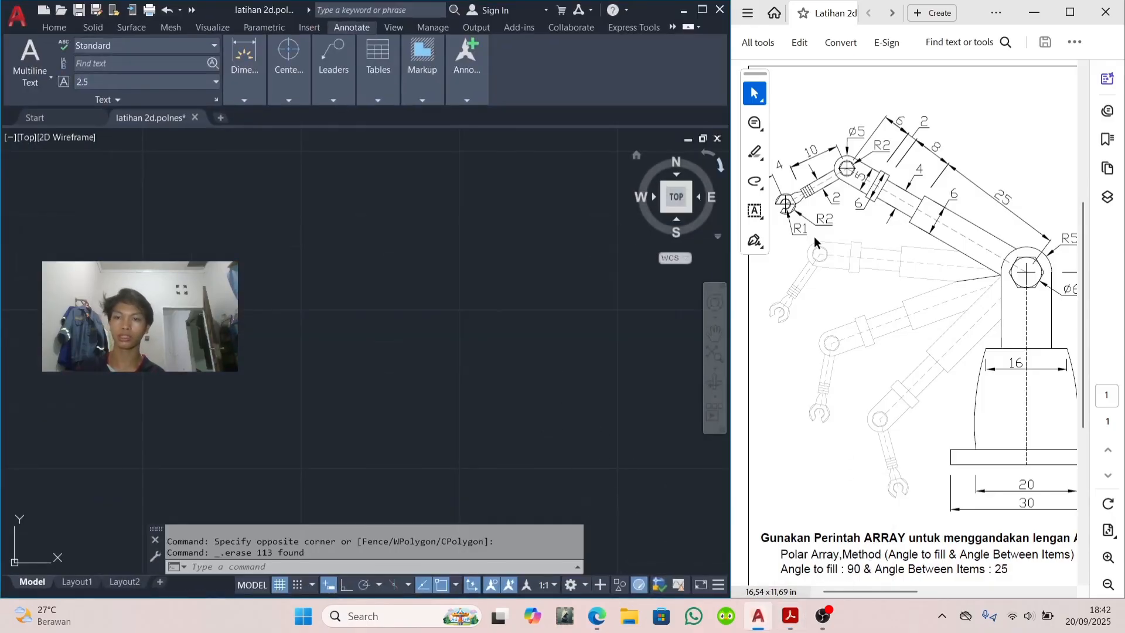
Step: Examine the reference drawing's dimensions for the gripper, arm segments, pivot, column and base plate
ctrl+scroll(814, 236, up, 2)
scroll(814, 237, up, 3)
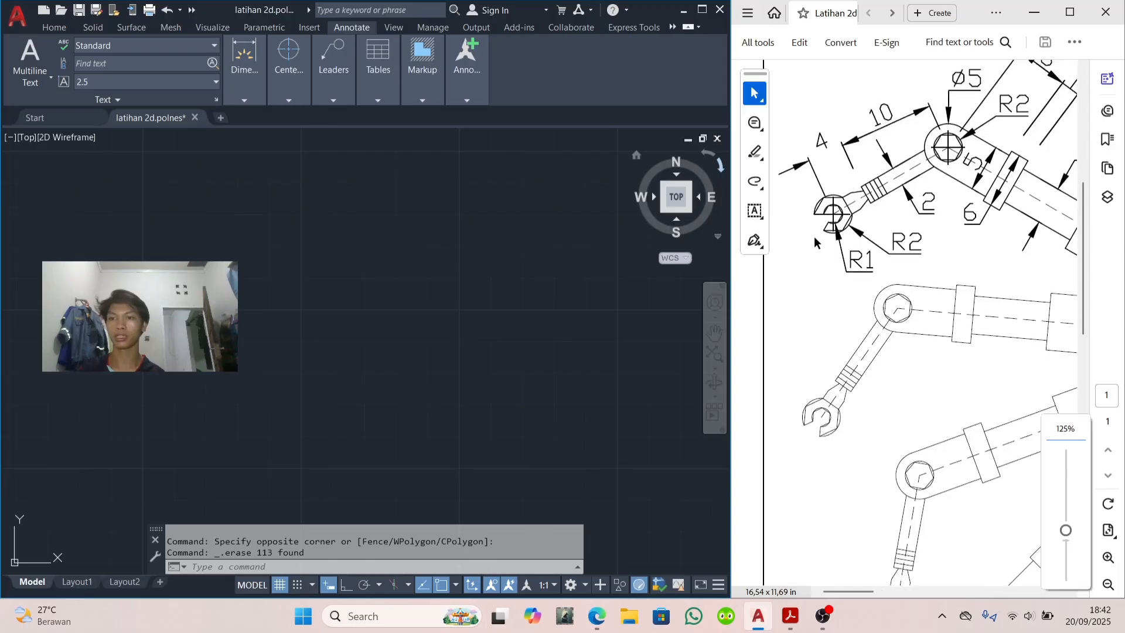
scroll(814, 240, right, 5)
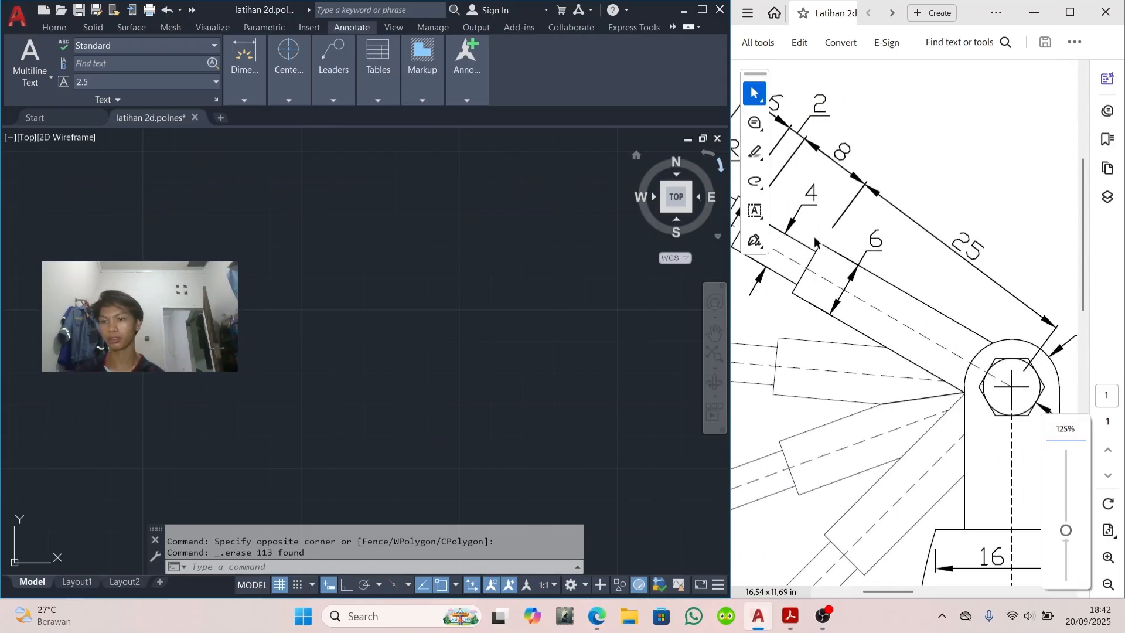
scroll(815, 241, left, 1)
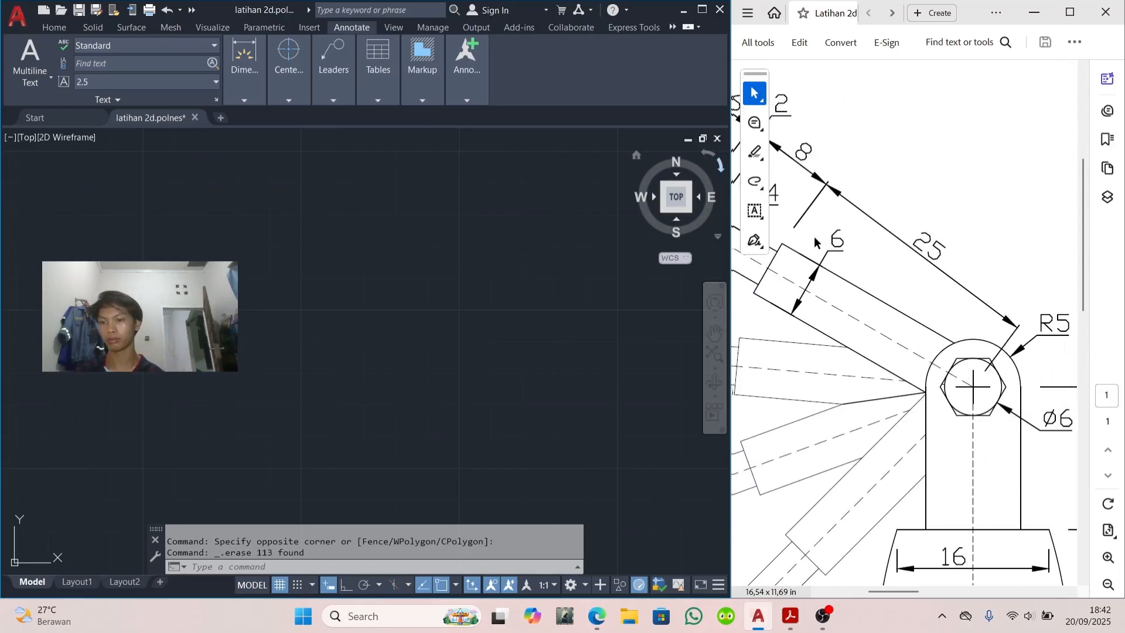
scroll(985, 382, down, 10)
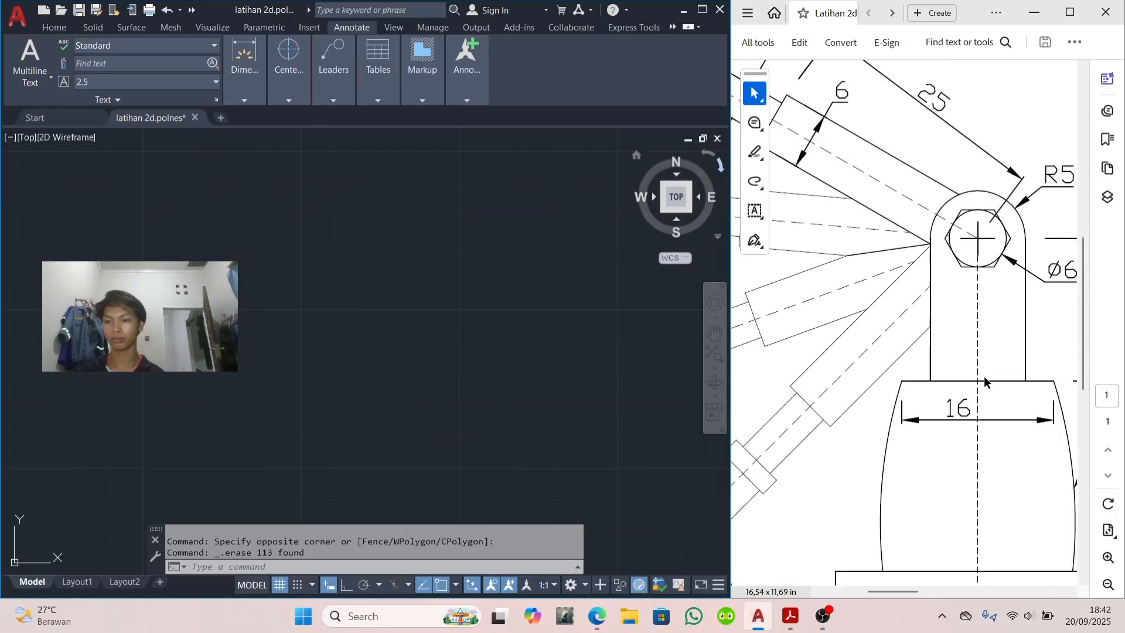
scroll(985, 382, right, 5)
scroll(984, 381, left, 2)
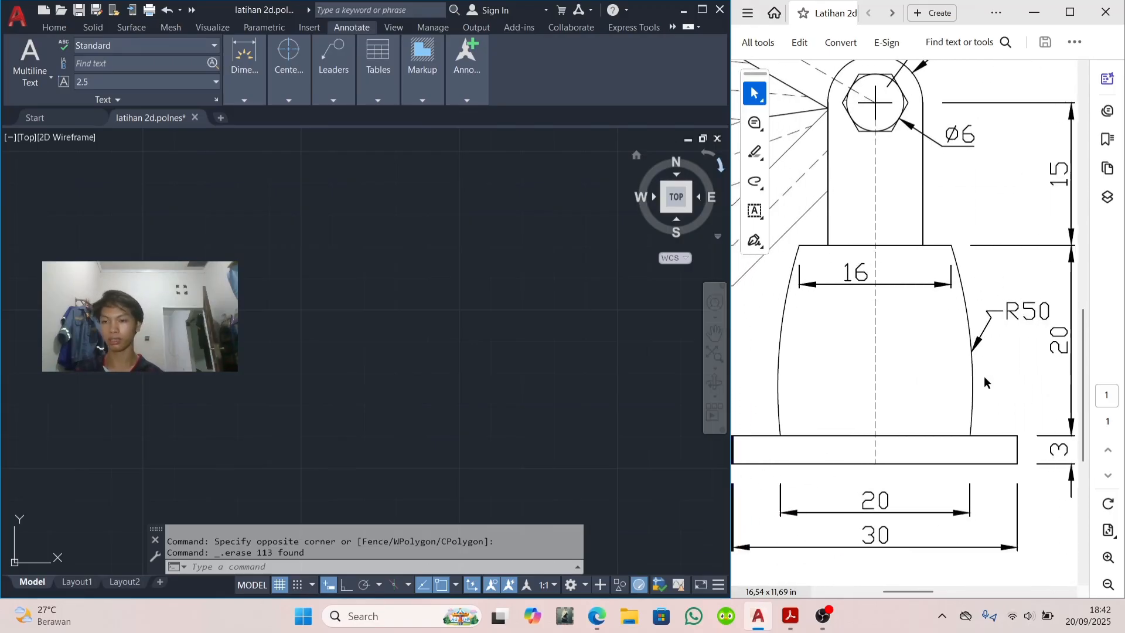
scroll(985, 376, left, 2)
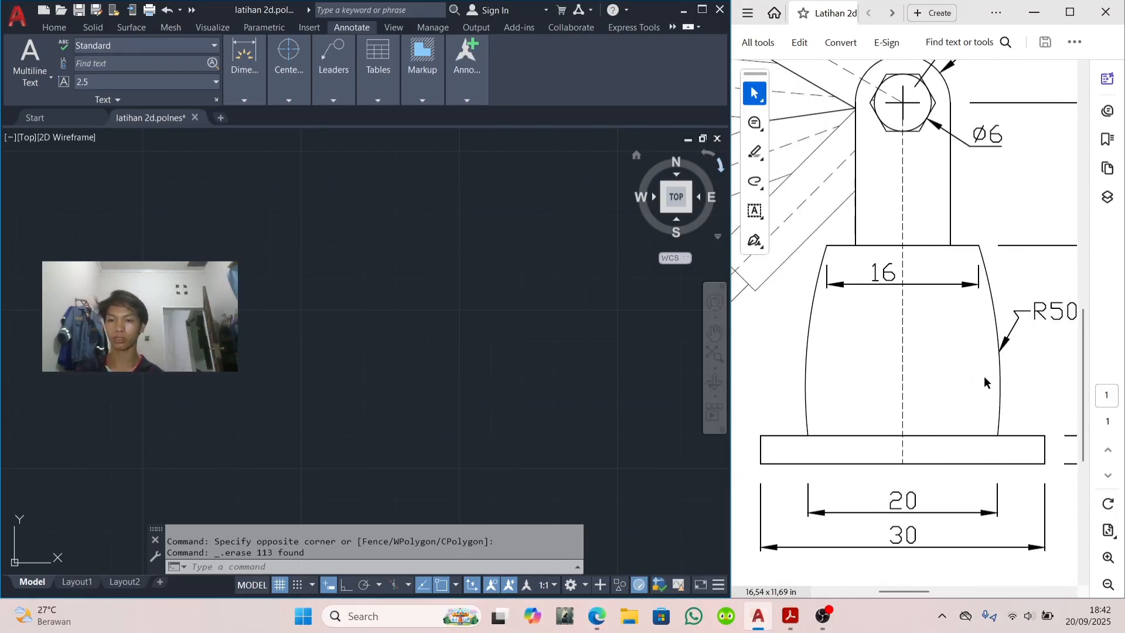
ctrl+scroll(952, 416, down, 3)
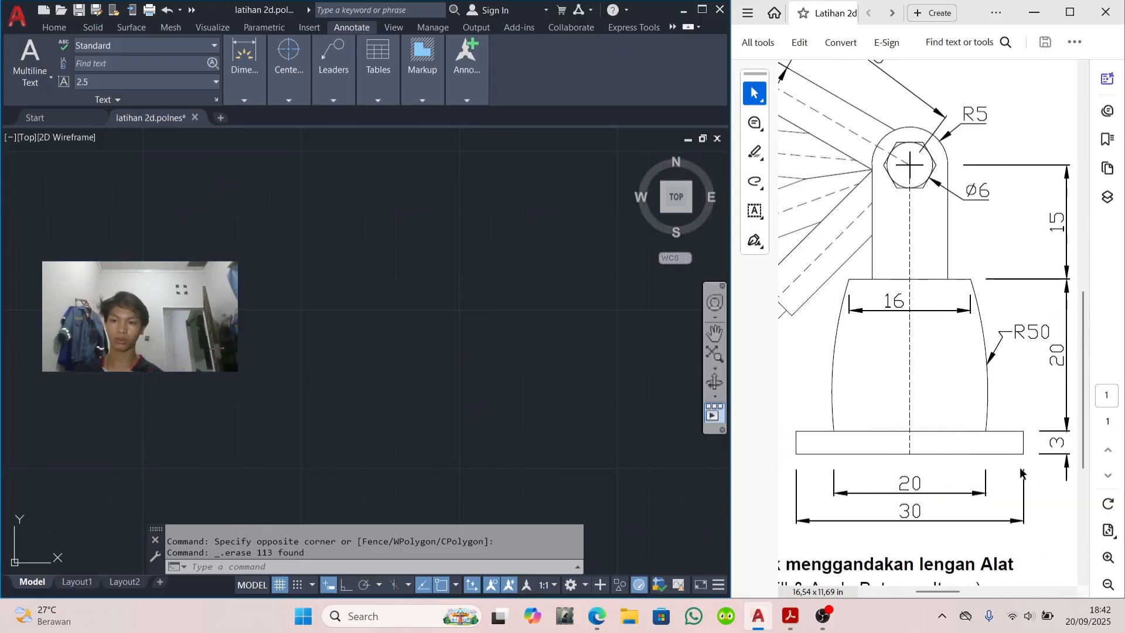
scroll(954, 356, left, 1)
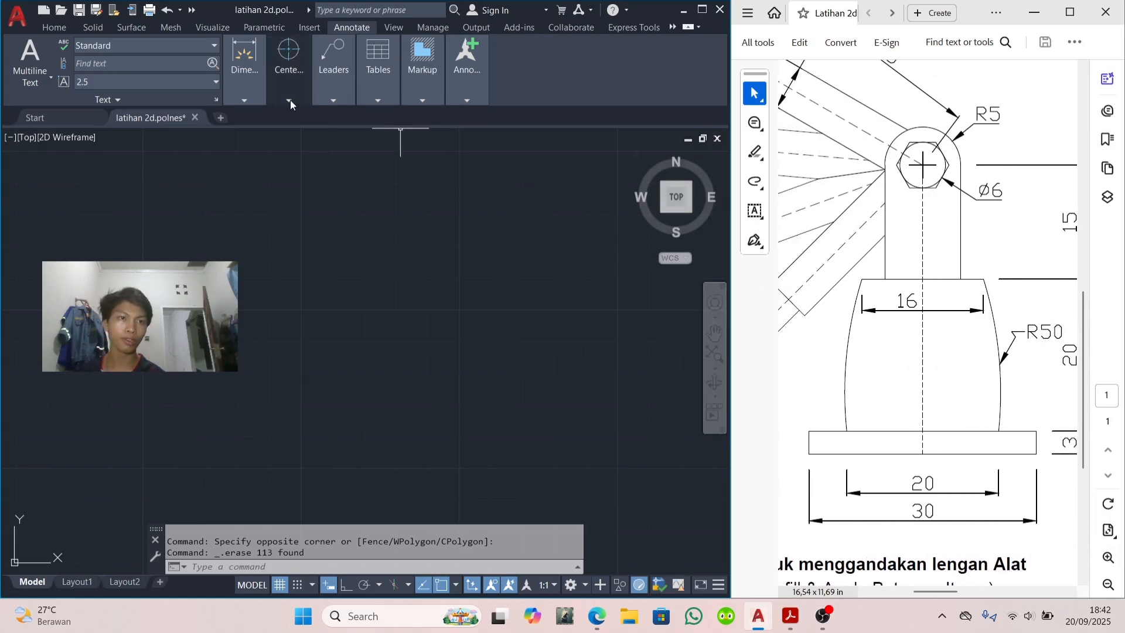
click(334, 100)
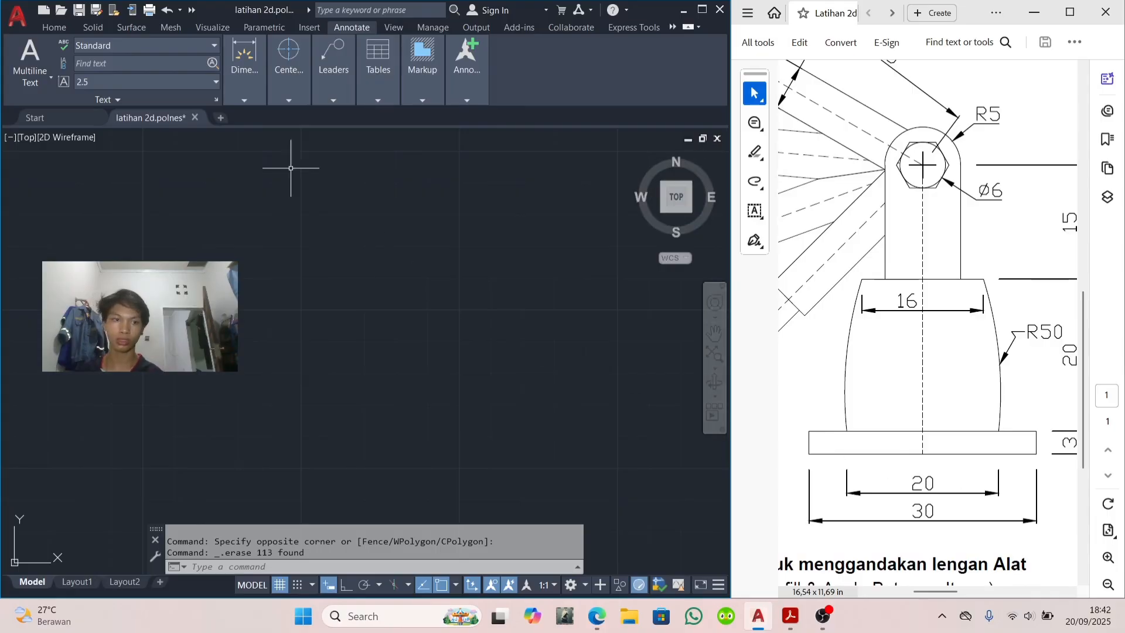
Step: Draw a 20 by 3 mm rectangle in the empty drawing area
click(53, 27)
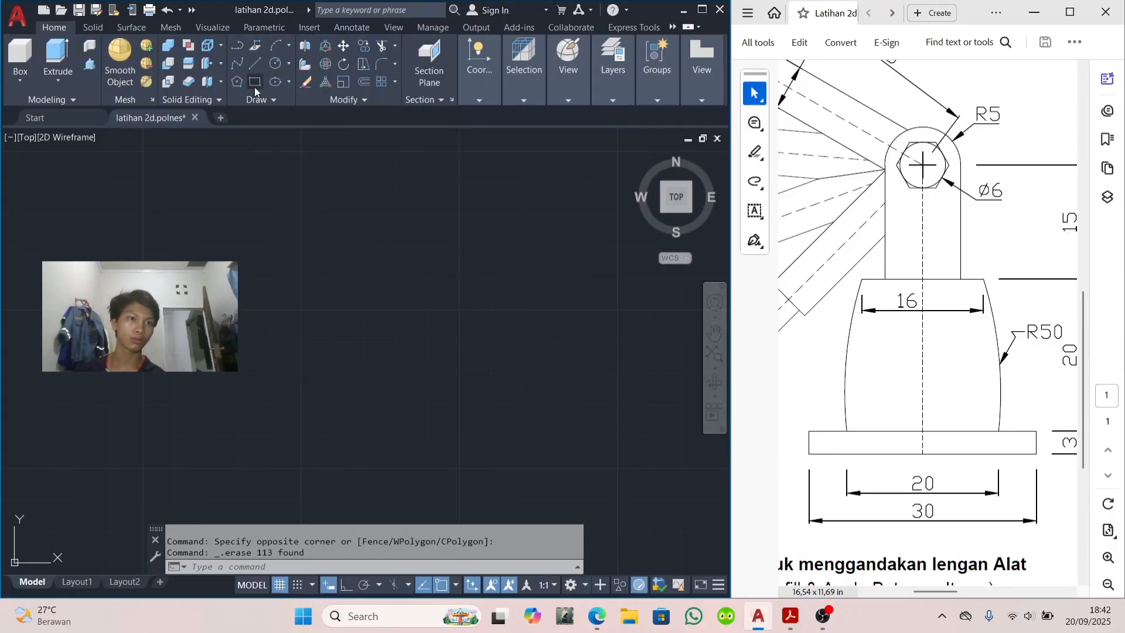
click(255, 82)
click(375, 355)
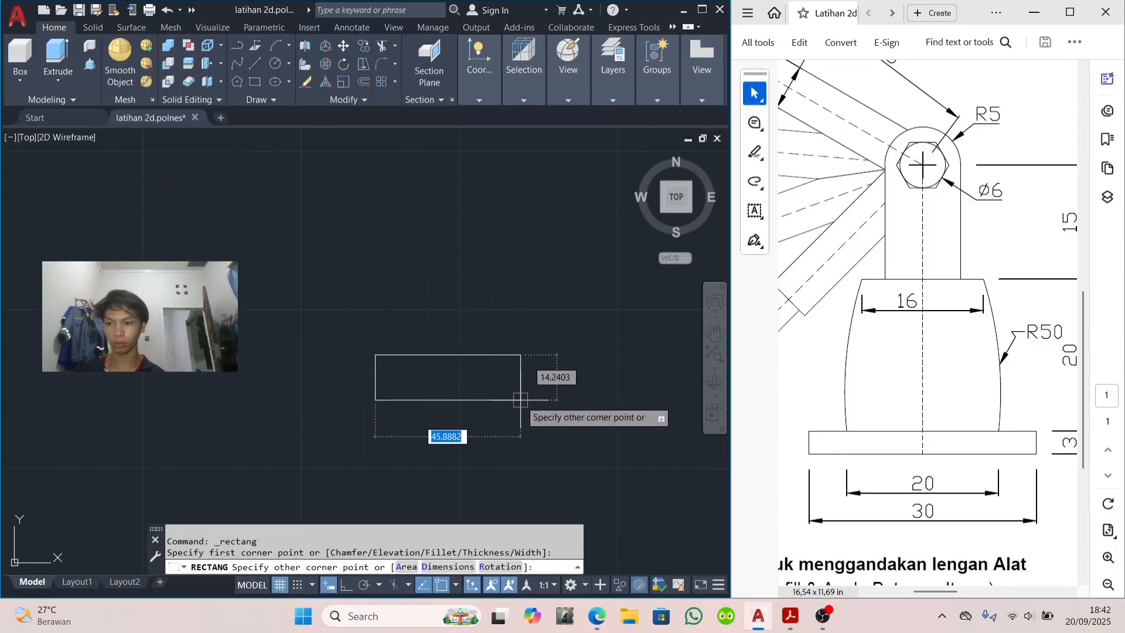
text(2)
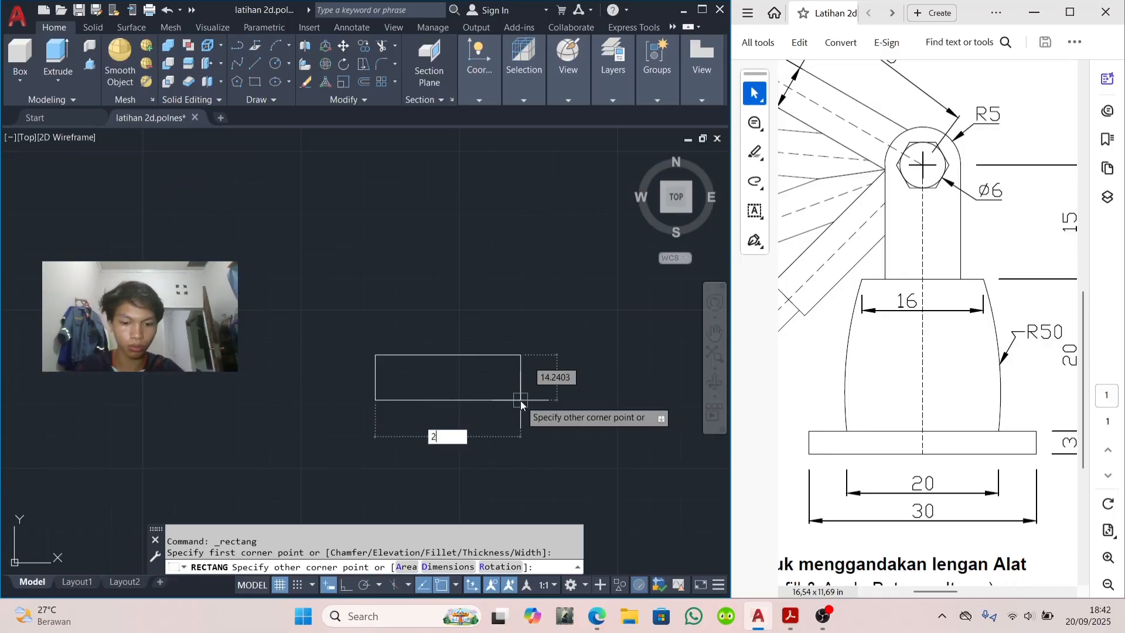
text(0)
key(Tab)
text(3)
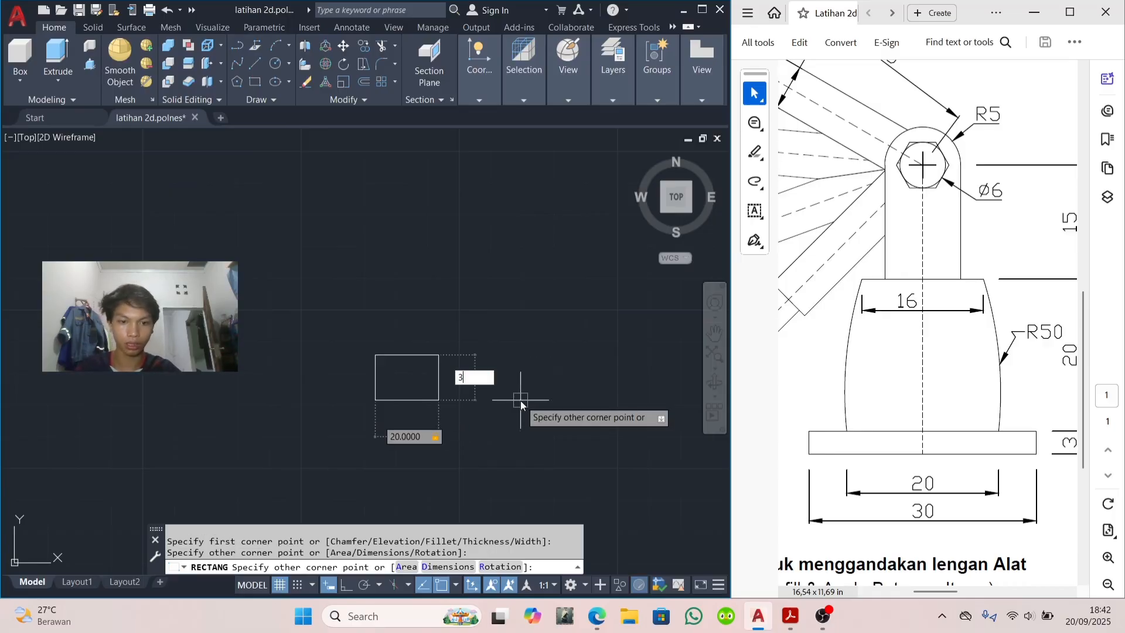
key(Return)
Step: Draw a 30 by 3 mm rectangle starting at the centre of the 20 by 3 mm rectangle
scroll(428, 349, up, 8)
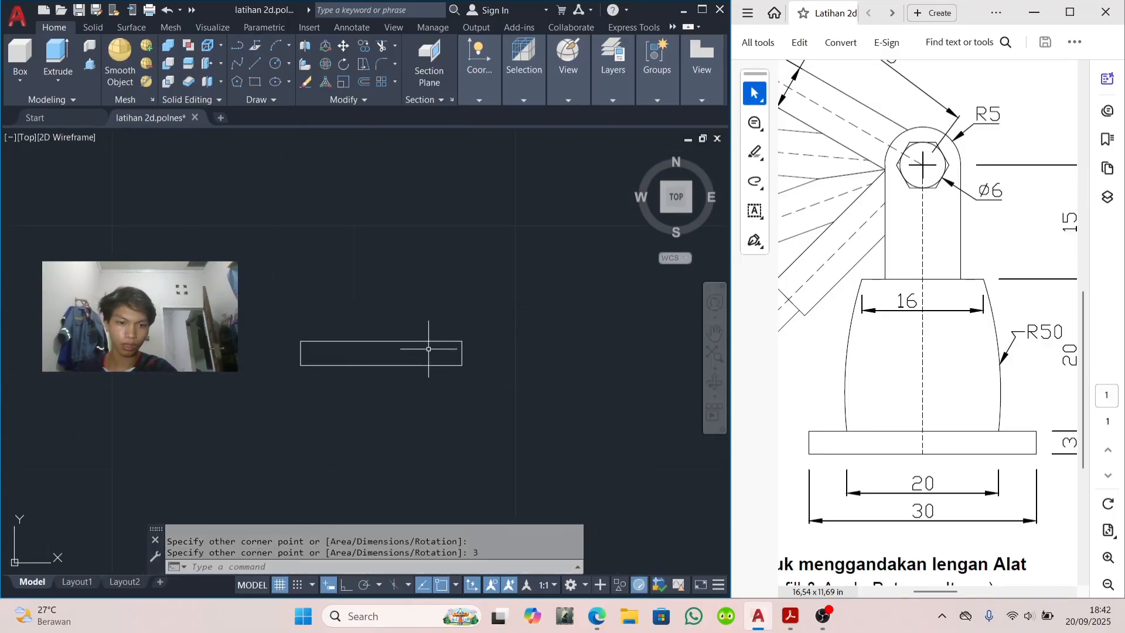
key(Return)
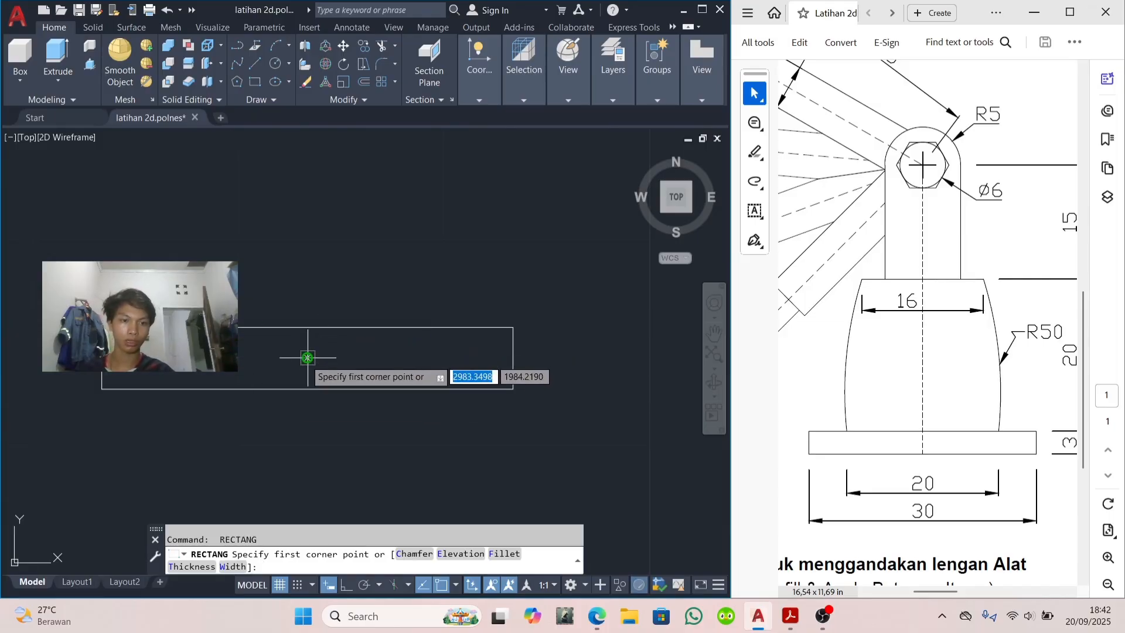
click(307, 357)
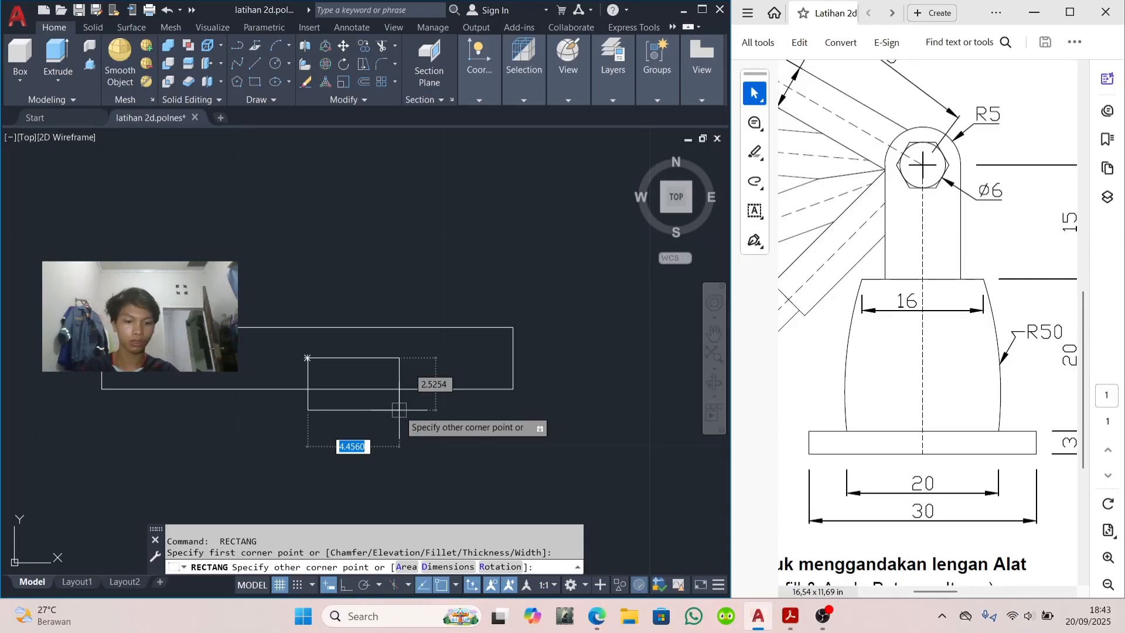
text(30)
key(Tab)
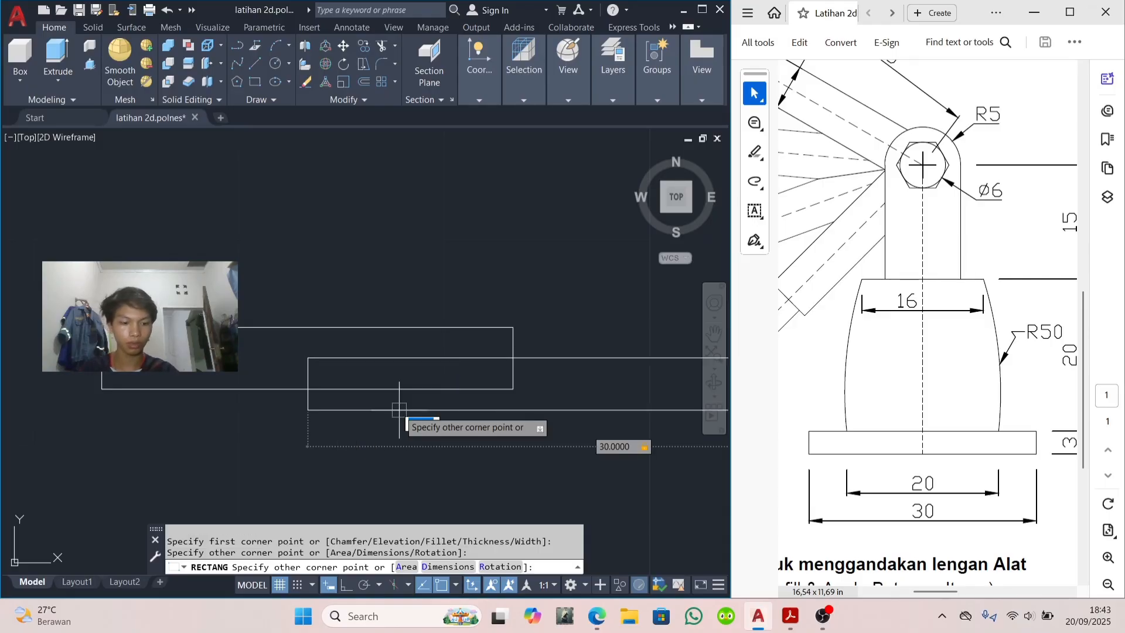
text(3)
key(Return)
Step: Move the 30 mm wide rectangle by its centre onto the centre of the 20 mm wide rectangle
scroll(399, 404, down, 4)
click(561, 384)
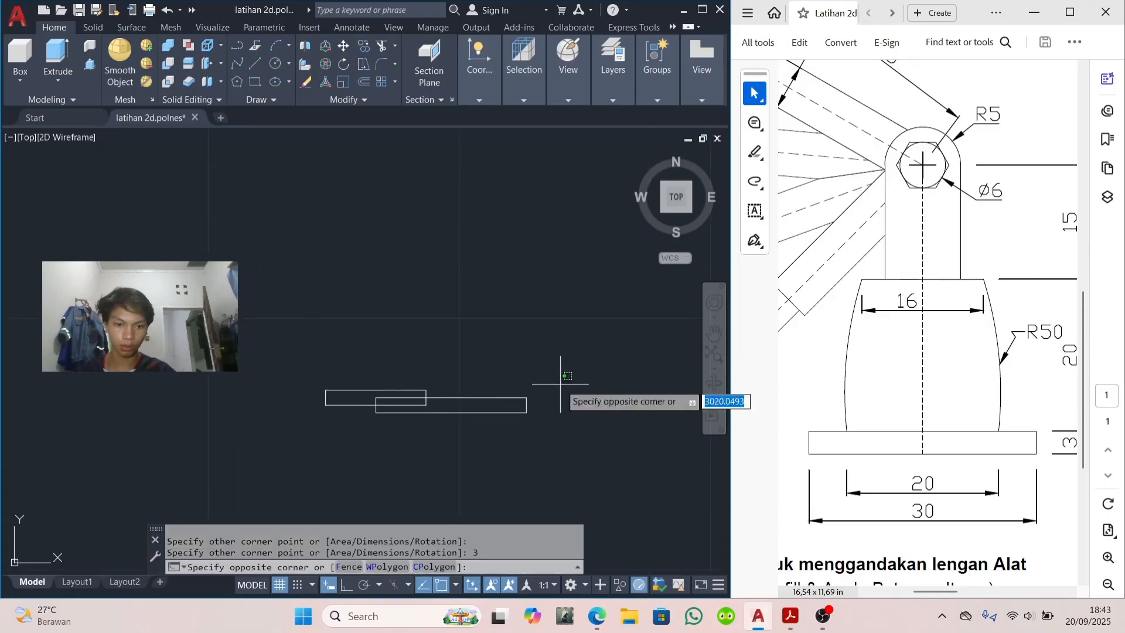
click(478, 447)
text(movw)
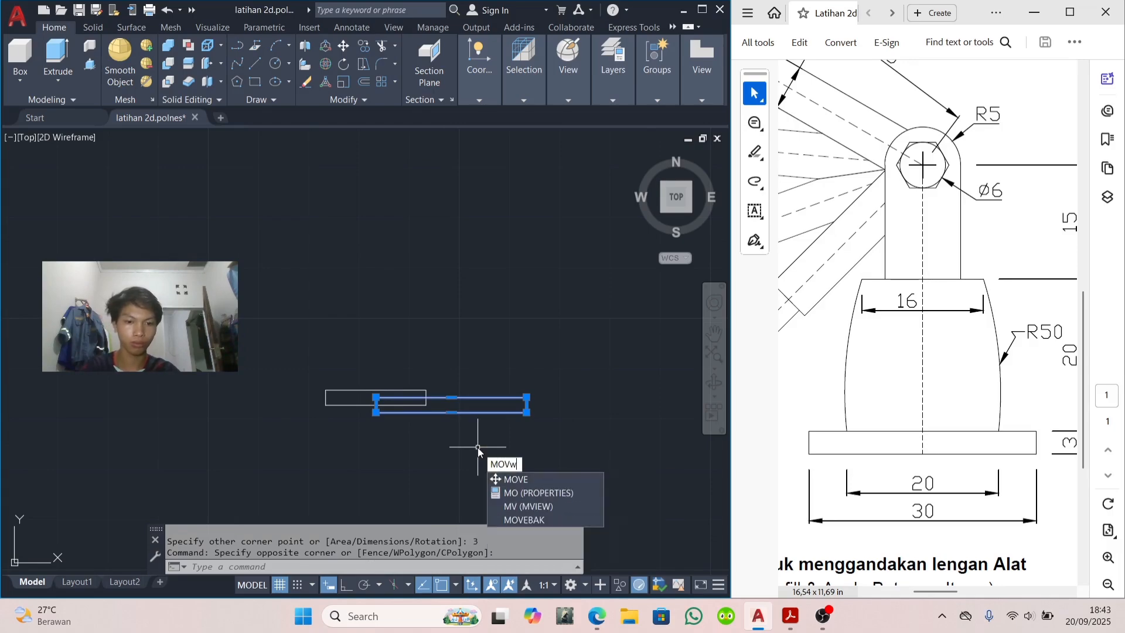
key(BackSpace)
text(E)
key(Return)
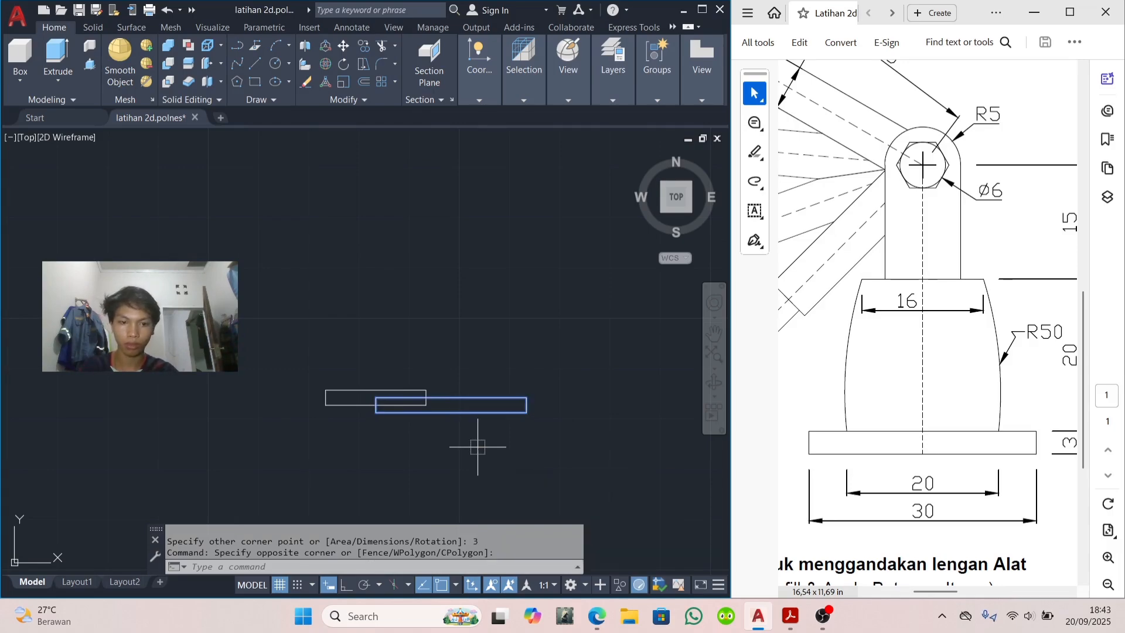
scroll(478, 447, up, 5)
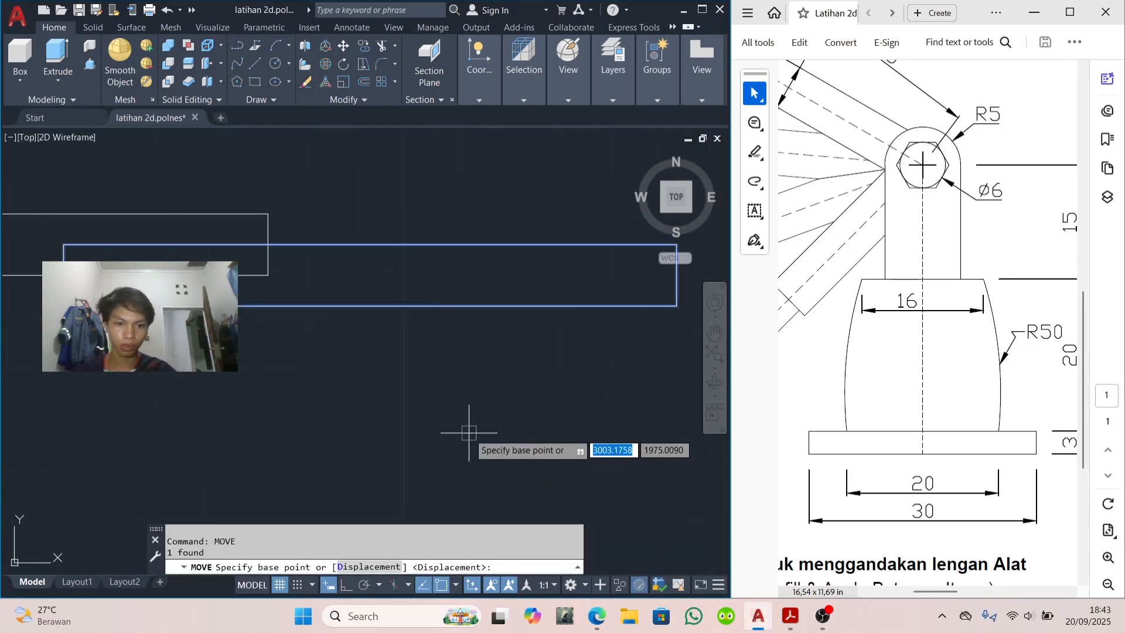
click(371, 275)
scroll(377, 261, down, 4)
middle_drag(265, 219, 502, 359)
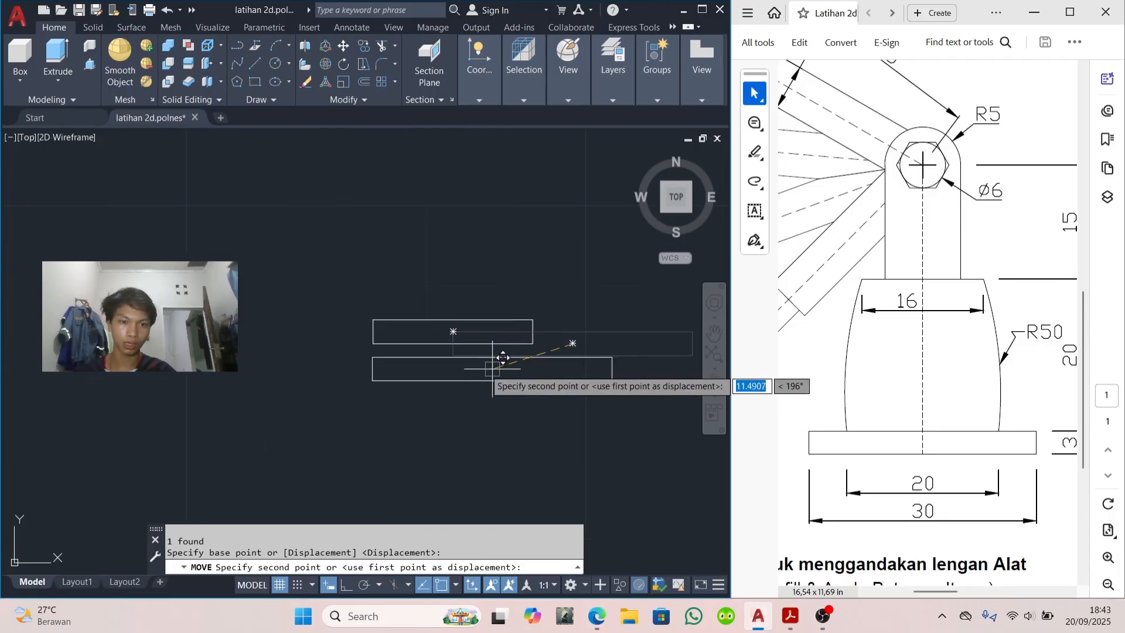
scroll(457, 328, up, 2)
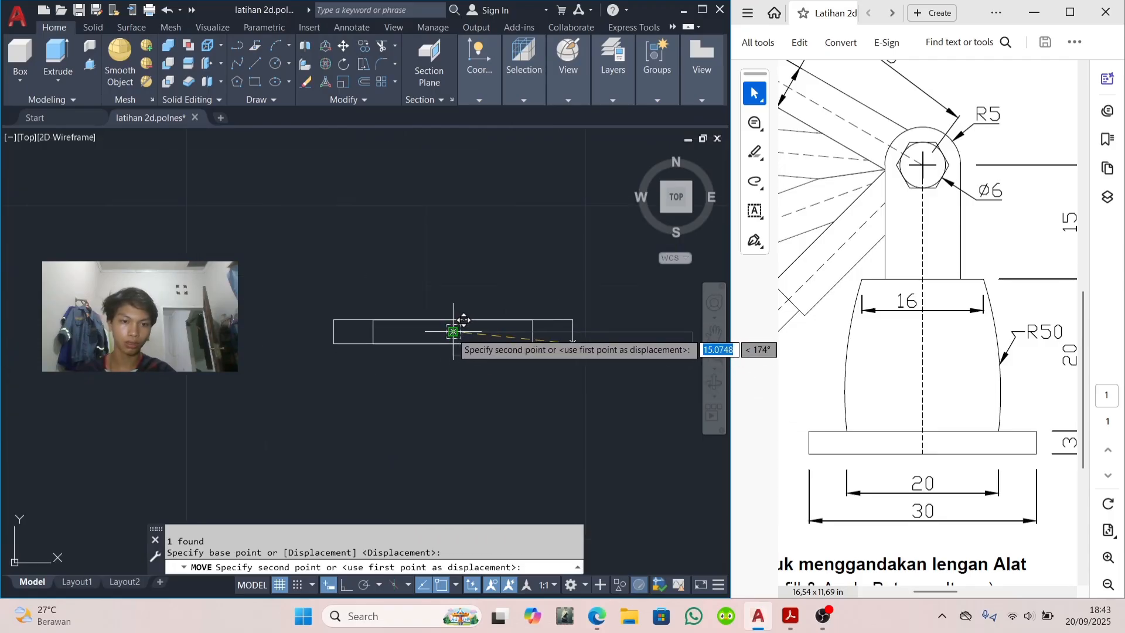
click(454, 329)
Step: Trim the overlapping rectangles, cutting away the inner vertical edges and the lower horizontal edge
scroll(515, 329, up, 2)
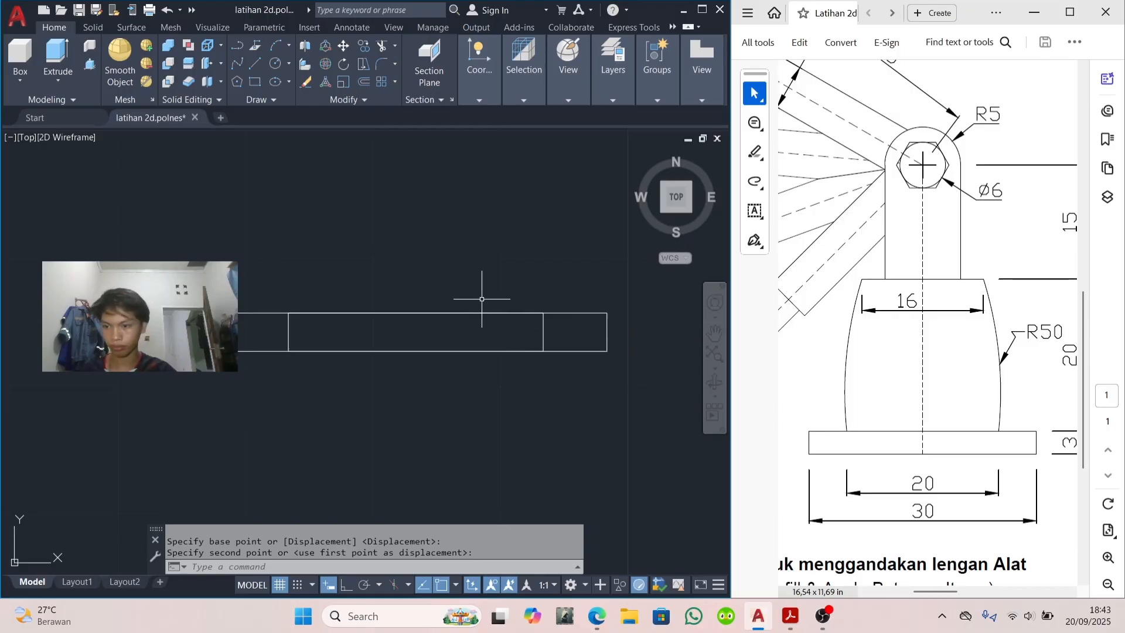
text(TRI)
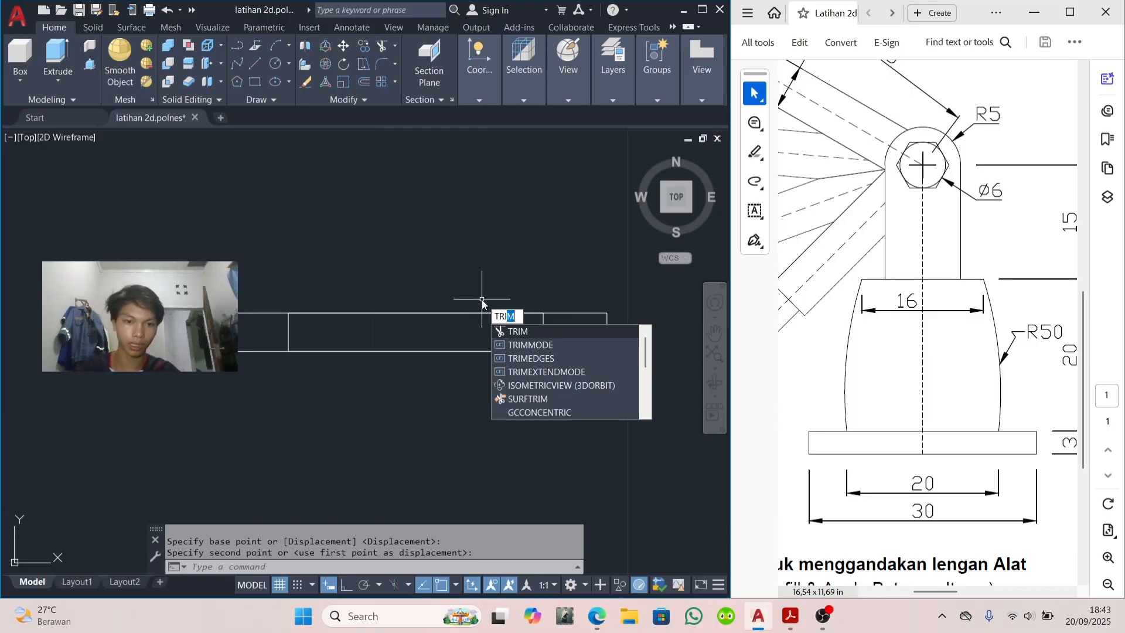
text(M)
key(Return)
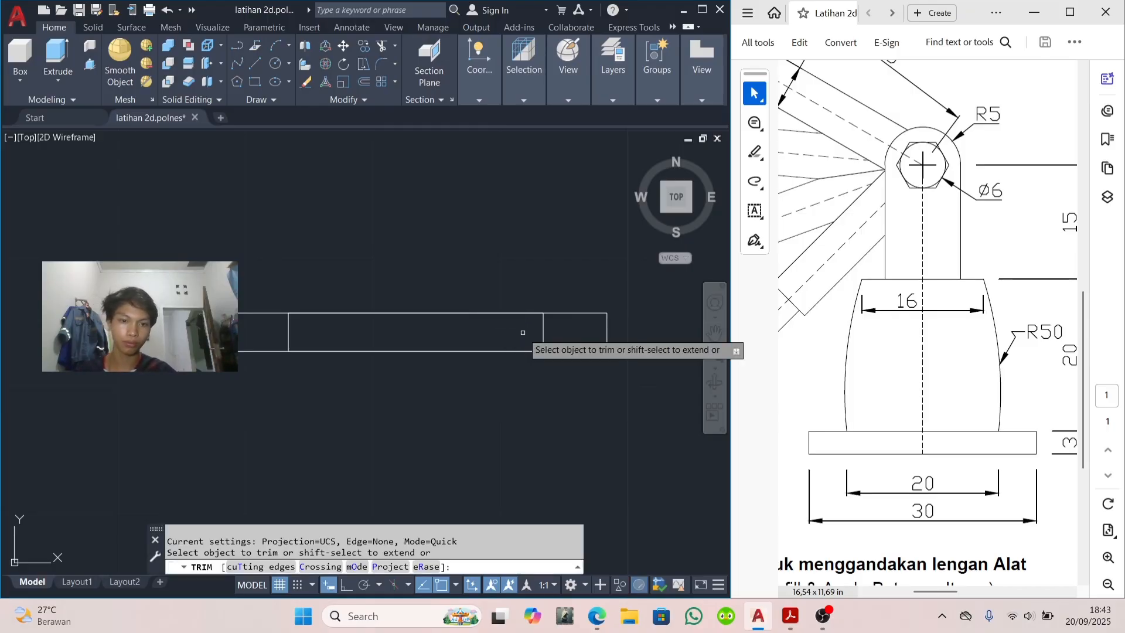
click(513, 316)
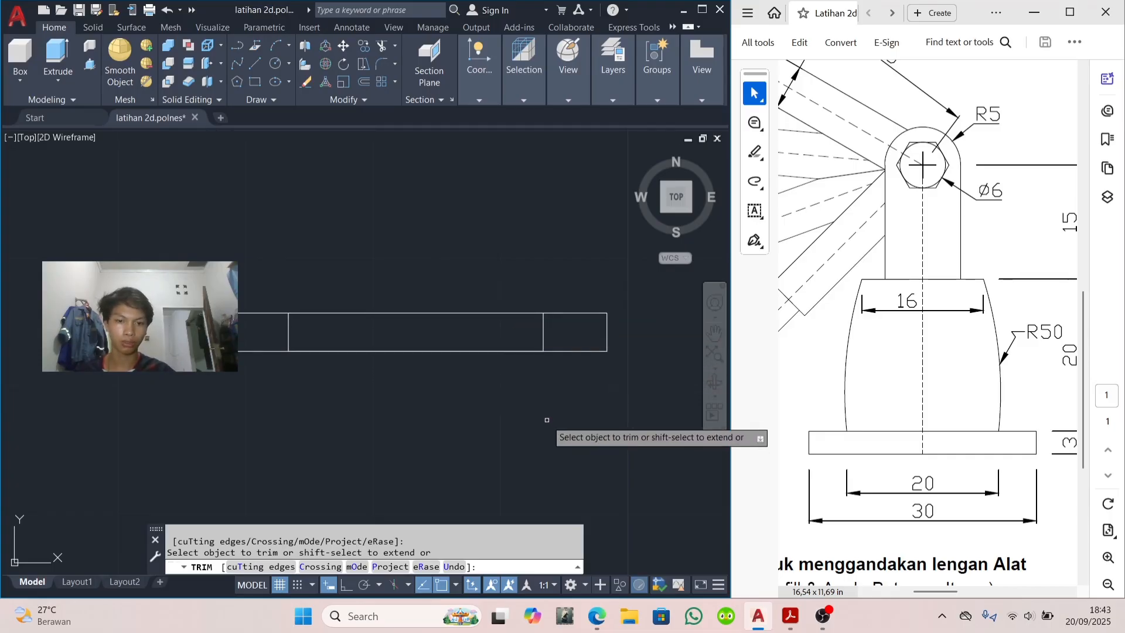
click(543, 340)
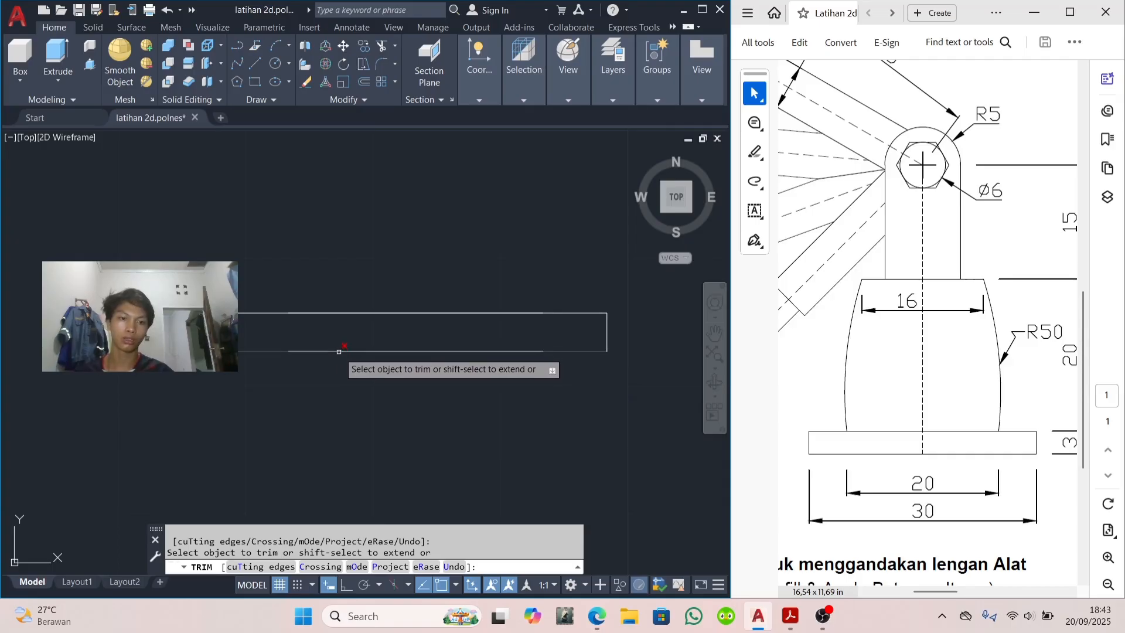
click(339, 351)
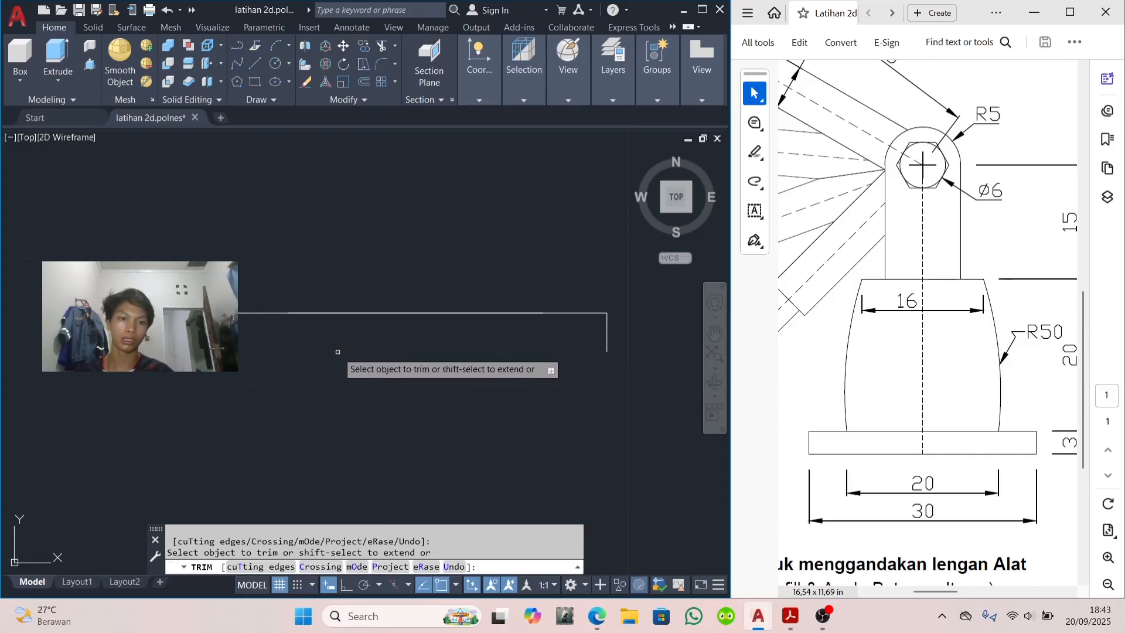
key(Escape)
Step: Draw a line between the lower ends of the base plate's two vertical sides to close its bottom edge
click(243, 66)
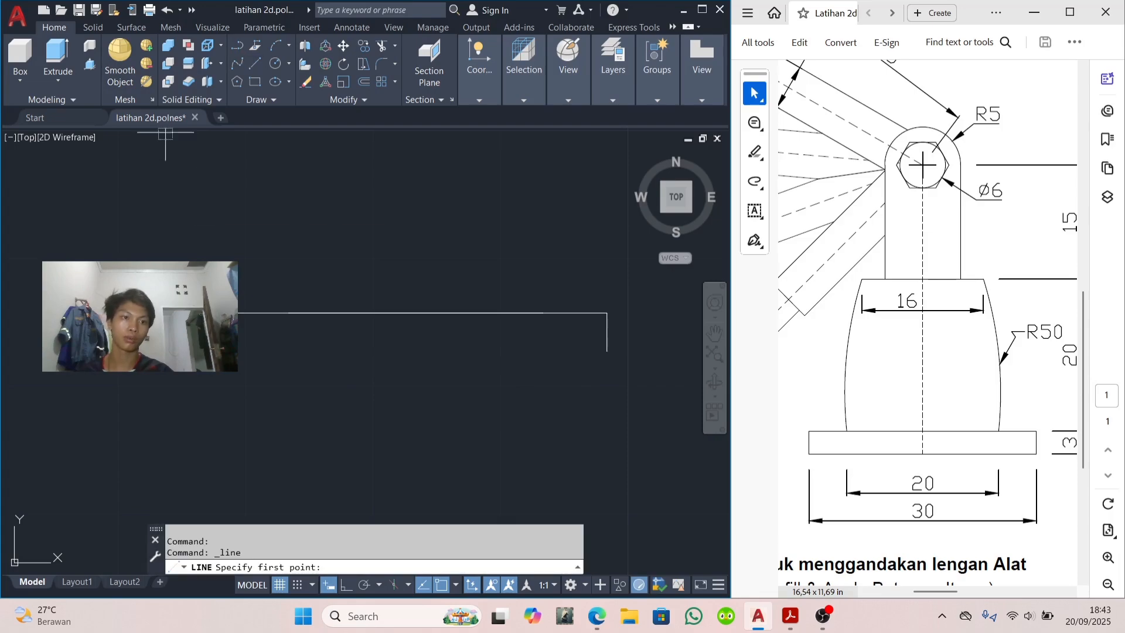
click(225, 351)
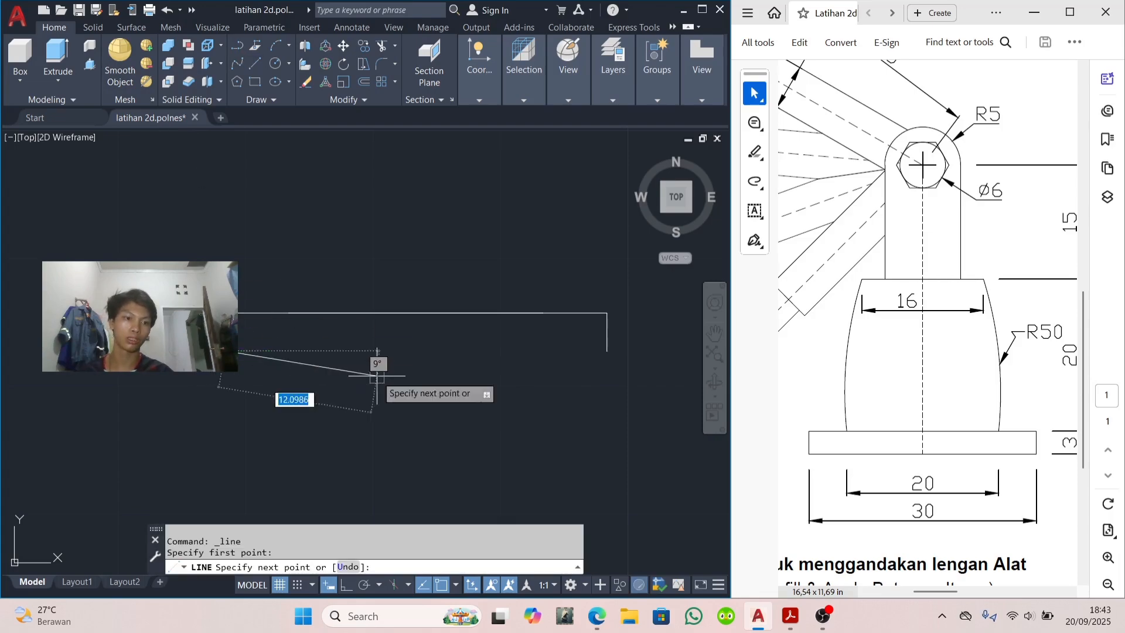
click(607, 351)
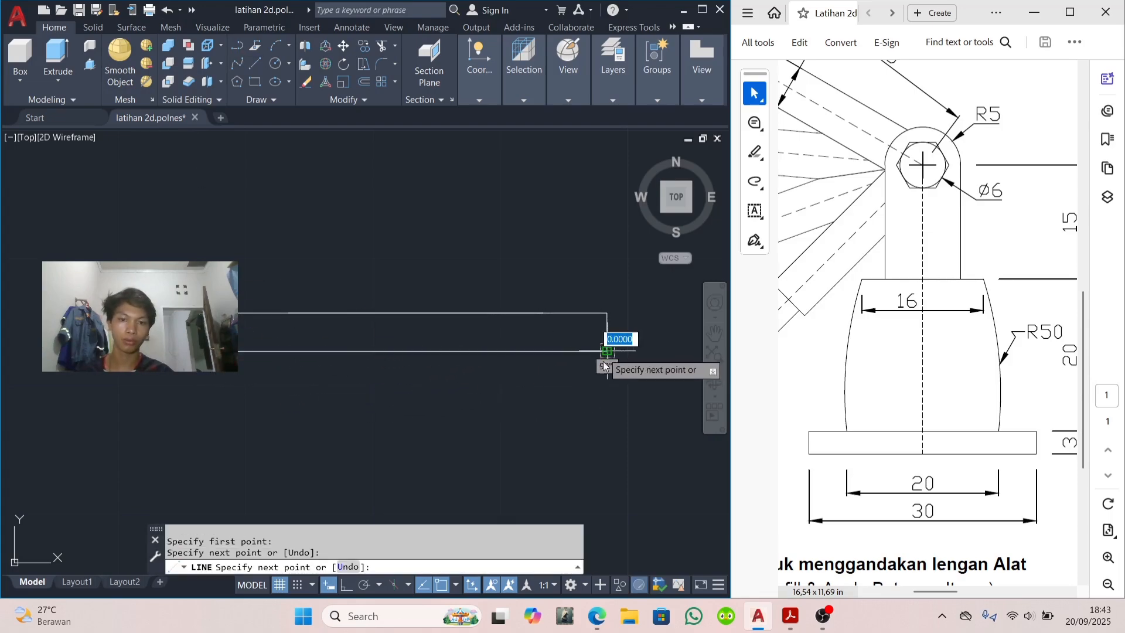
key(Escape)
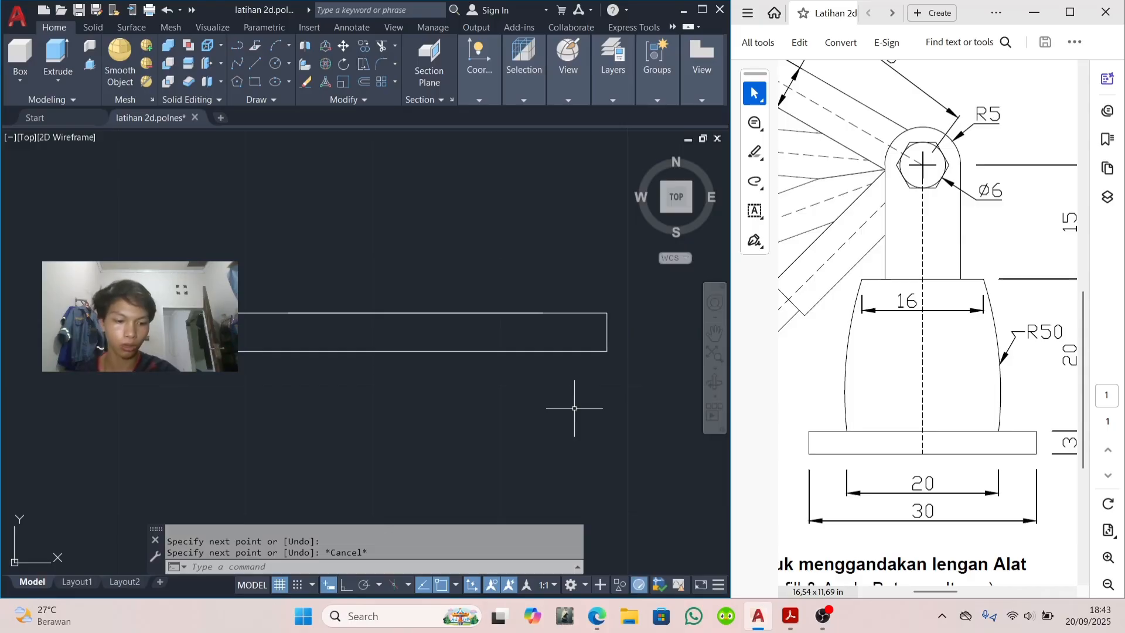
Step: Turn on Ortho and draw a 20 mm vertical line upward from the midpoint of the base plate's top edge
key(F8)
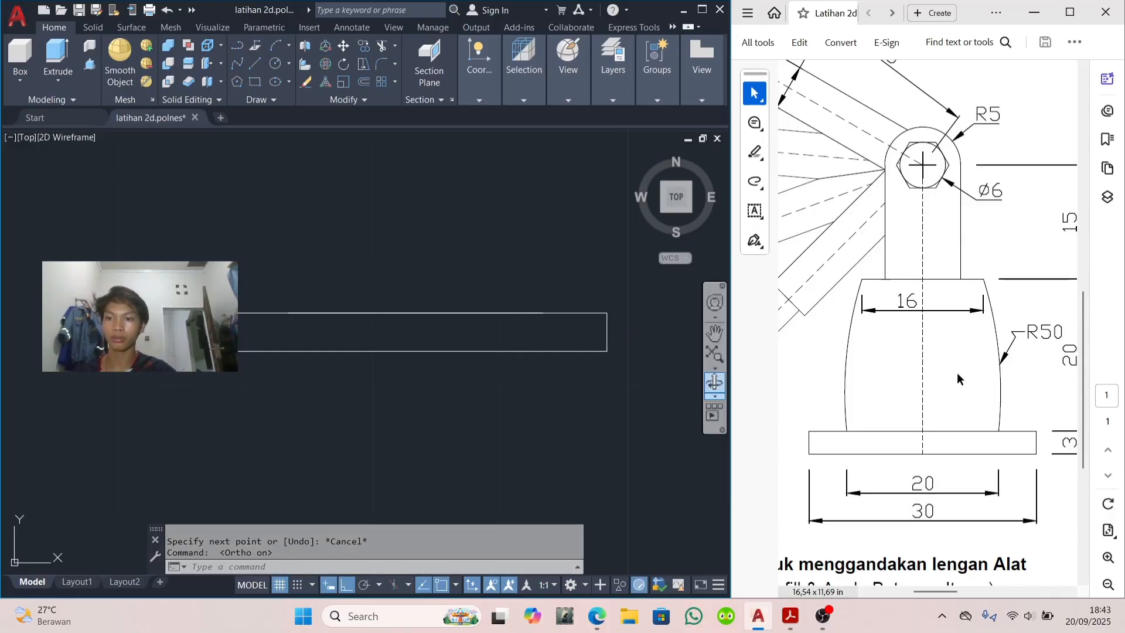
scroll(957, 378, right, 2)
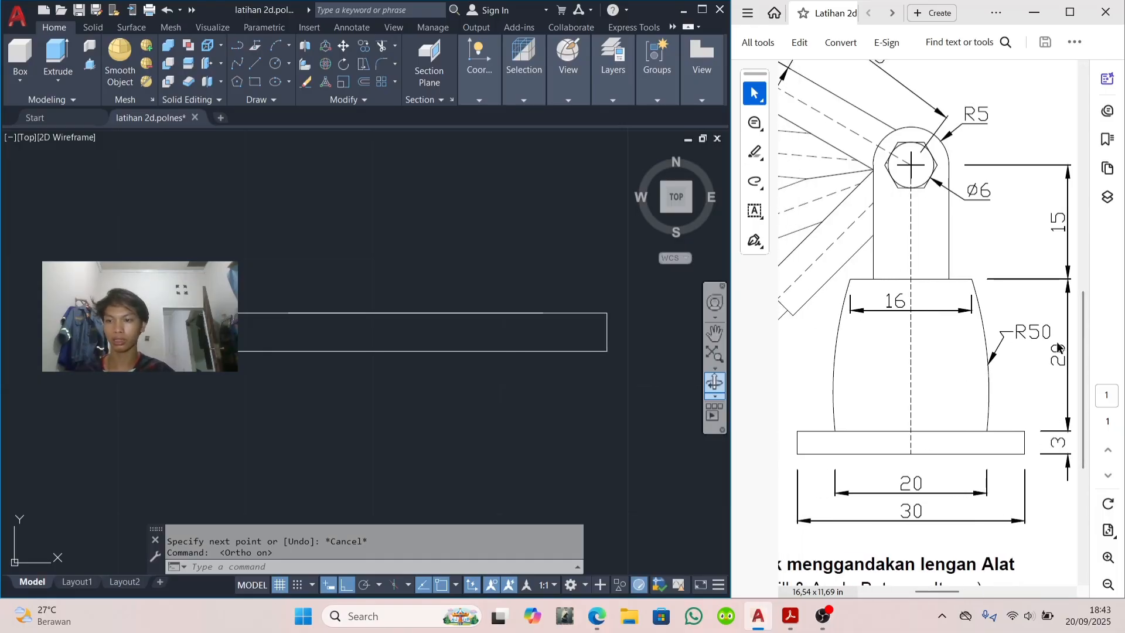
click(254, 64)
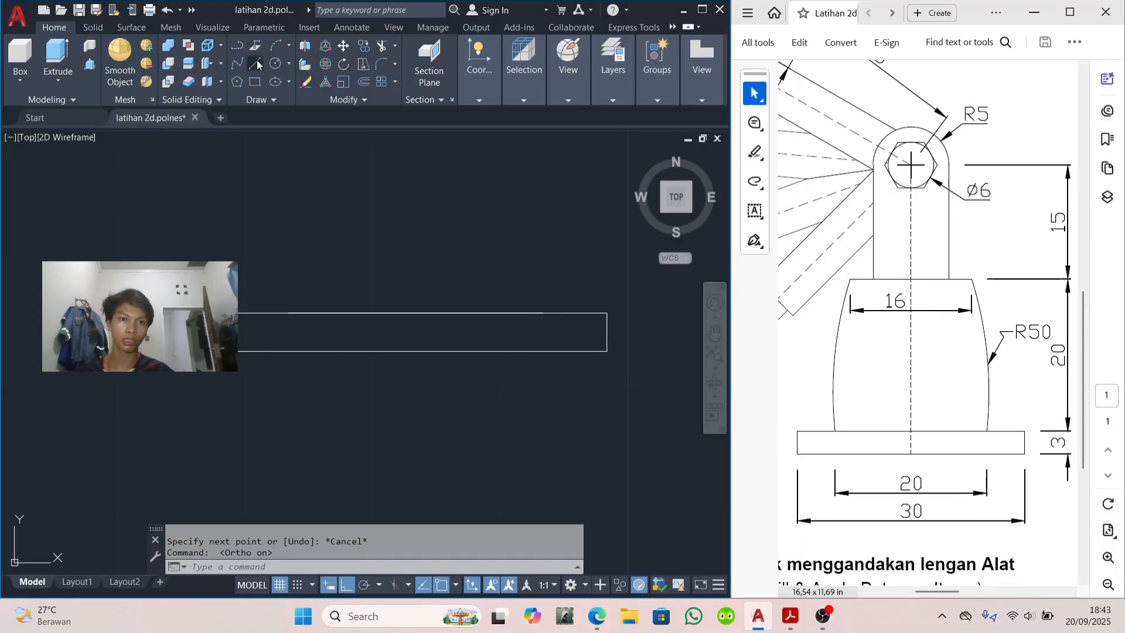
click(417, 312)
text(20)
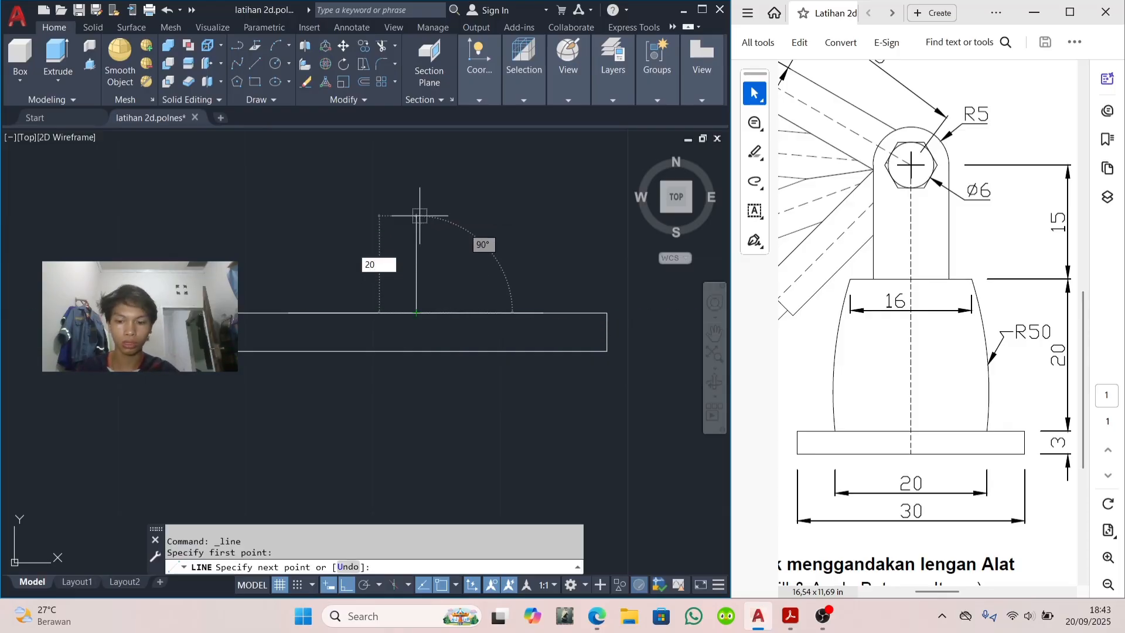
key(Return)
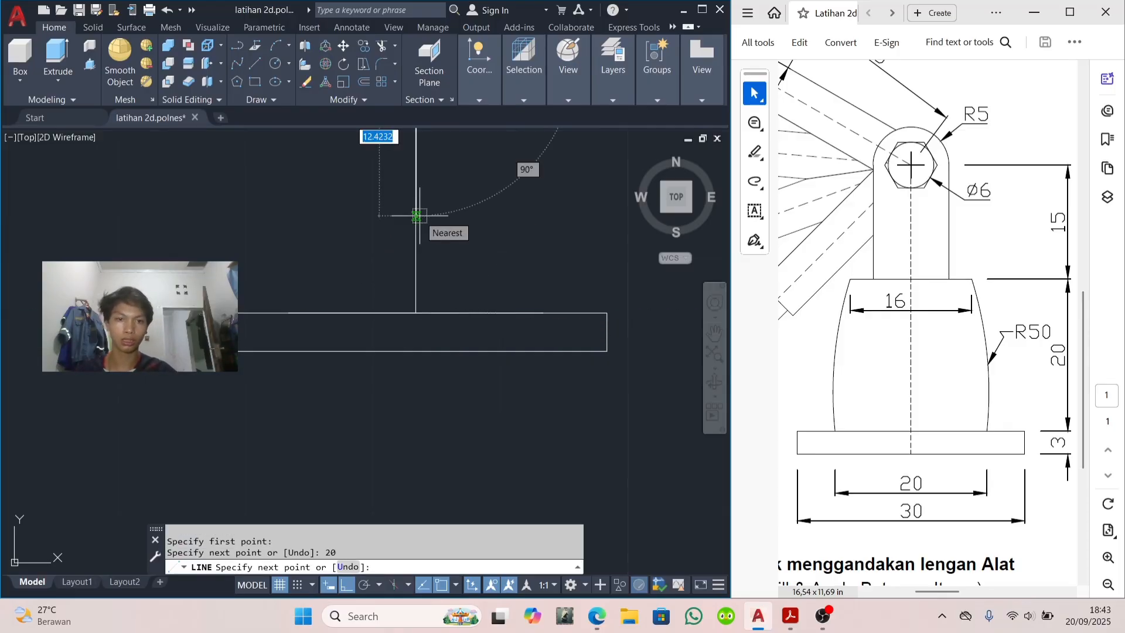
scroll(459, 244, down, 3)
key(Escape)
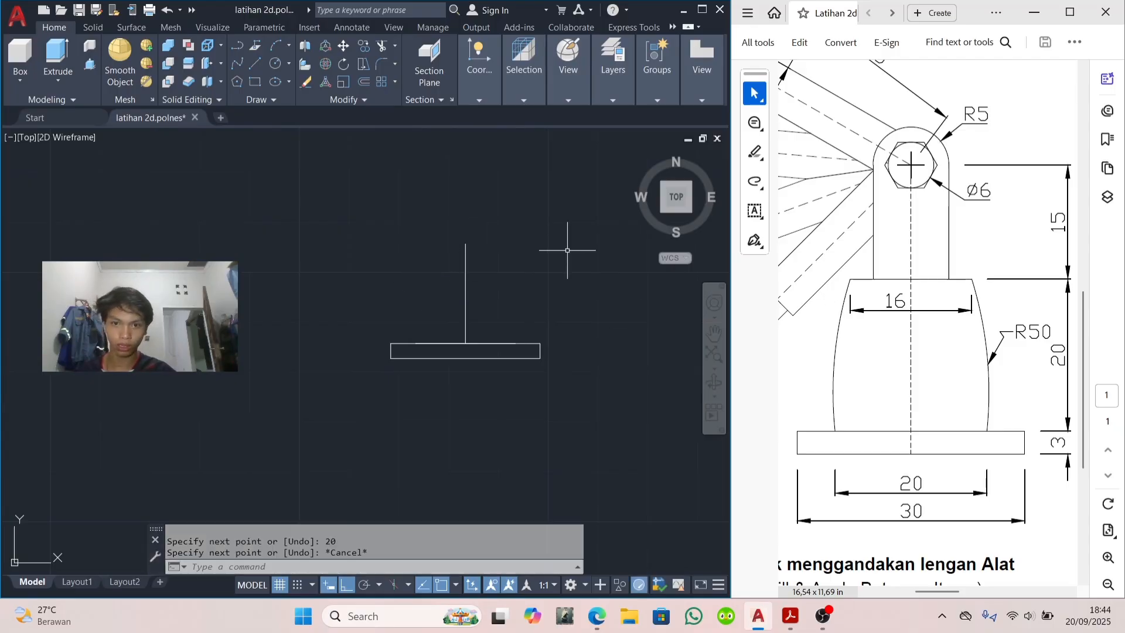
Step: Draw a 16 mm horizontal line leftward from the upper end of the 20 mm vertical line
click(255, 63)
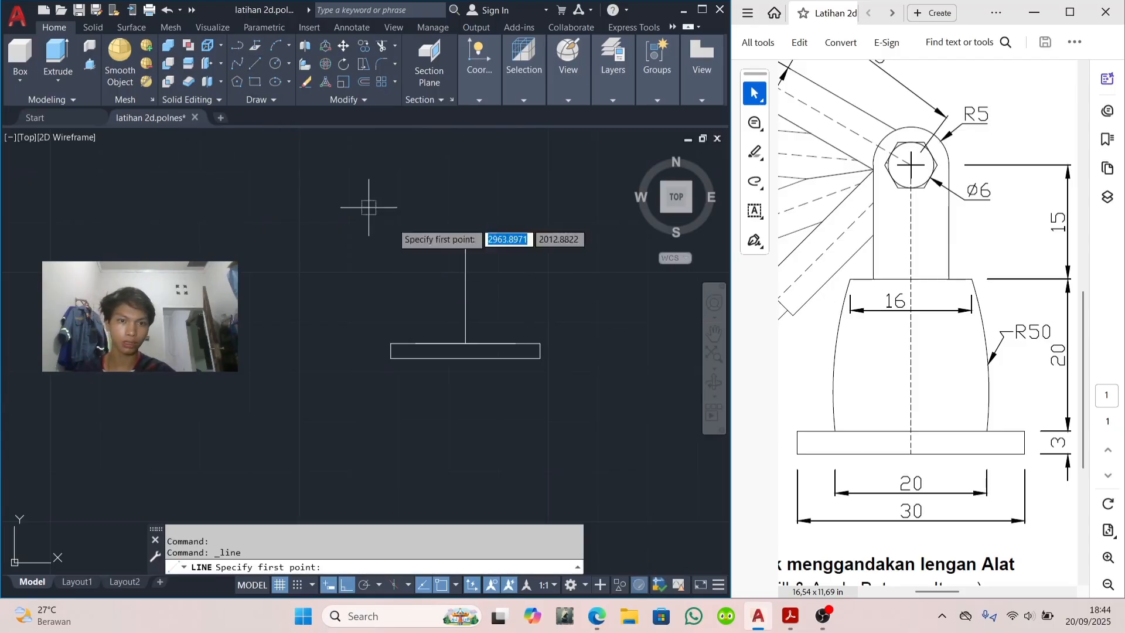
scroll(477, 262, up, 4)
click(478, 213)
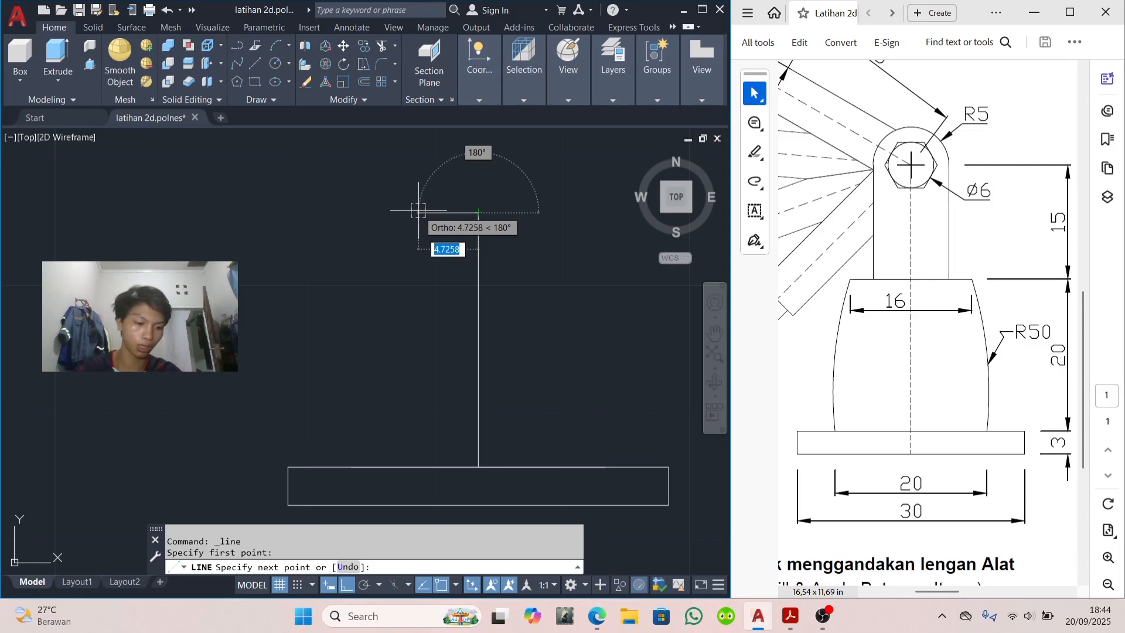
text(16)
key(Return)
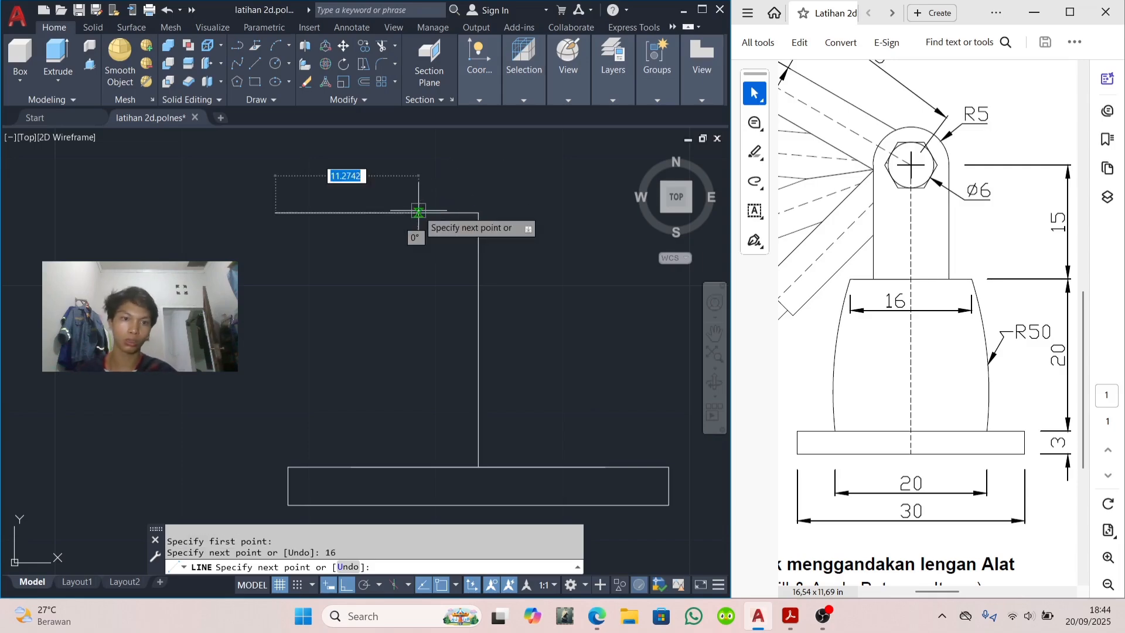
key(Escape)
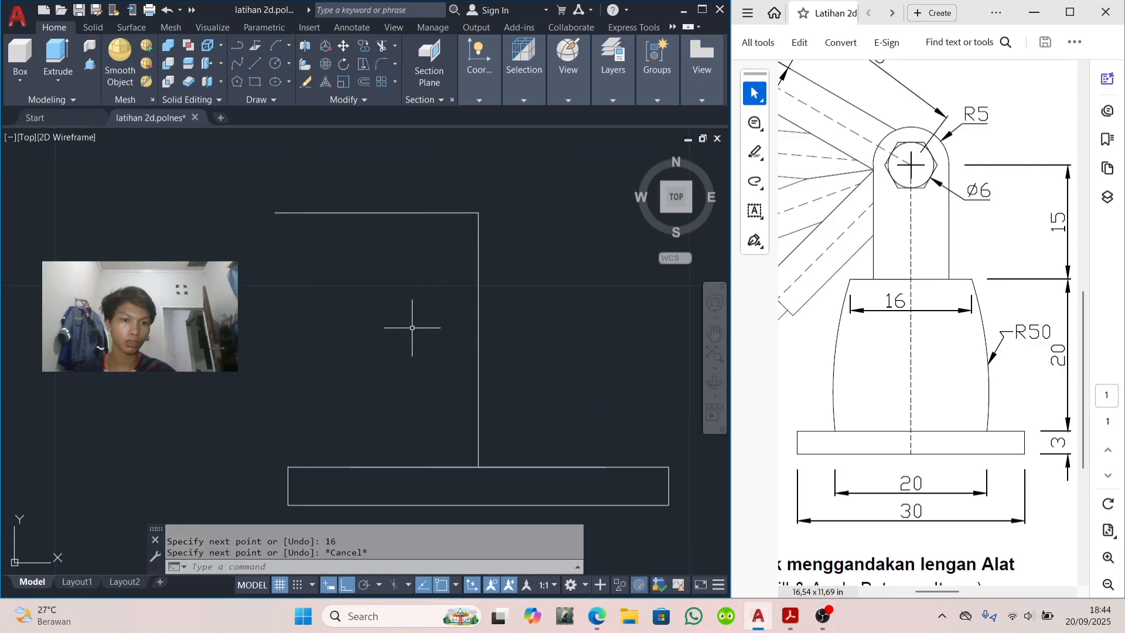
Step: Move the 16 mm line by its midpoint onto the upper end of the vertical centre line
click(354, 213)
click(377, 213)
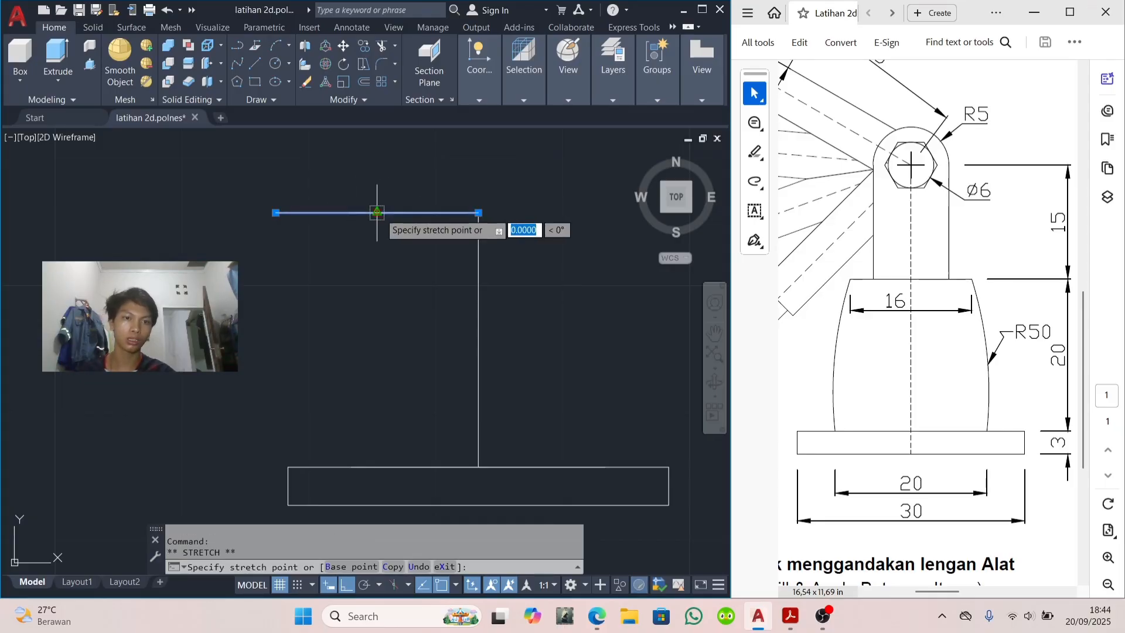
click(478, 213)
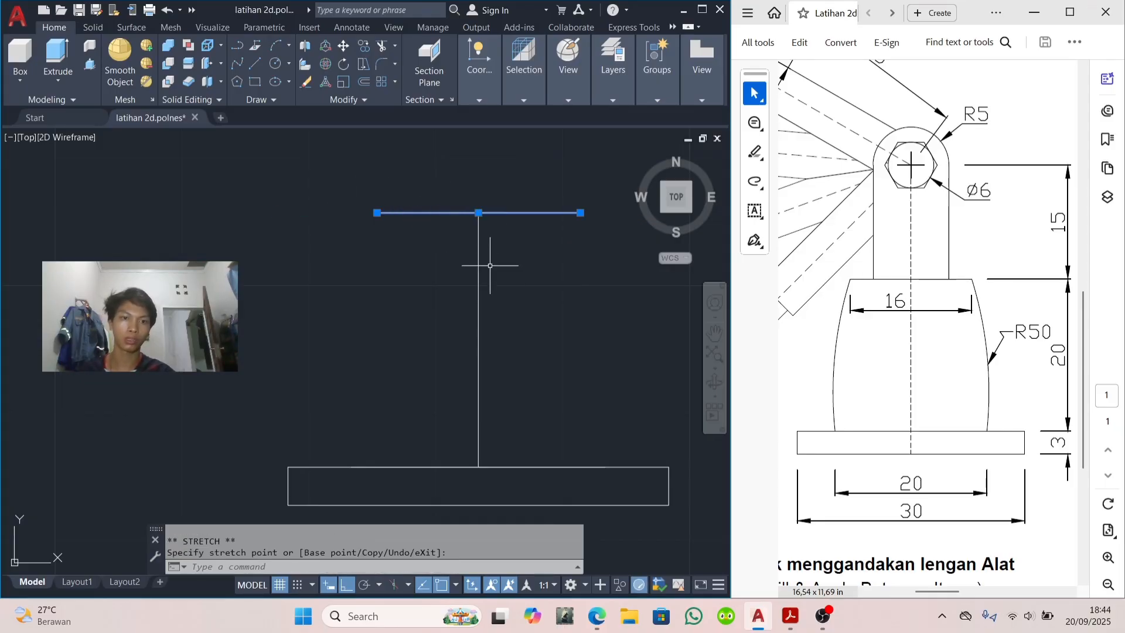
key(Escape)
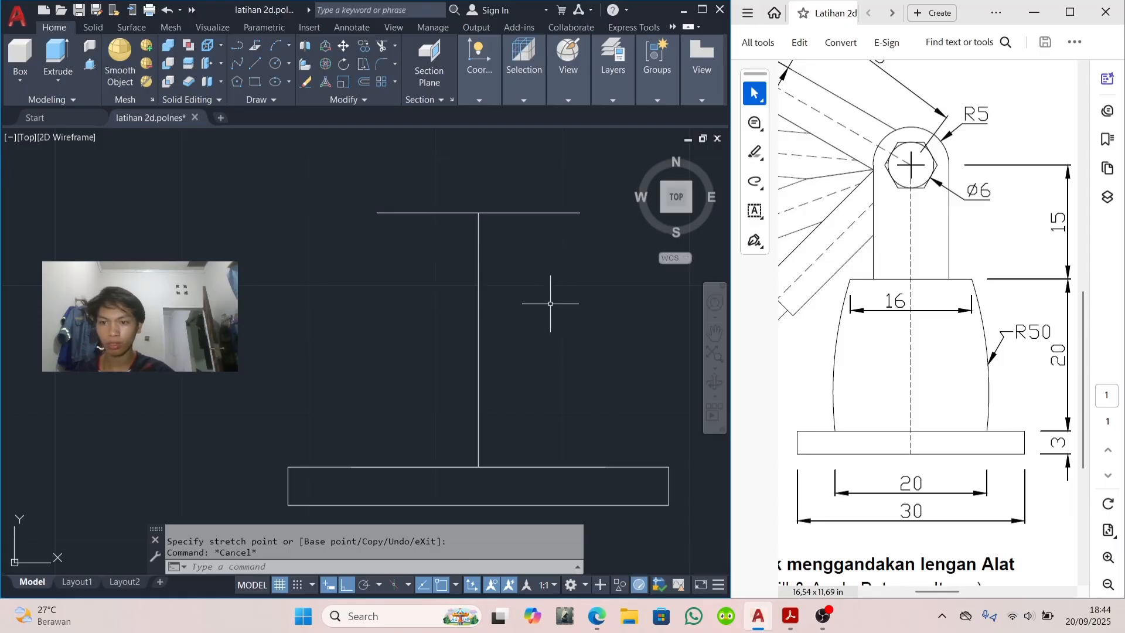
Step: Draw a Start, End, Radius arc of radius 50 from the 16 mm line's left end to the left end of the base's 20 mm edge
click(290, 44)
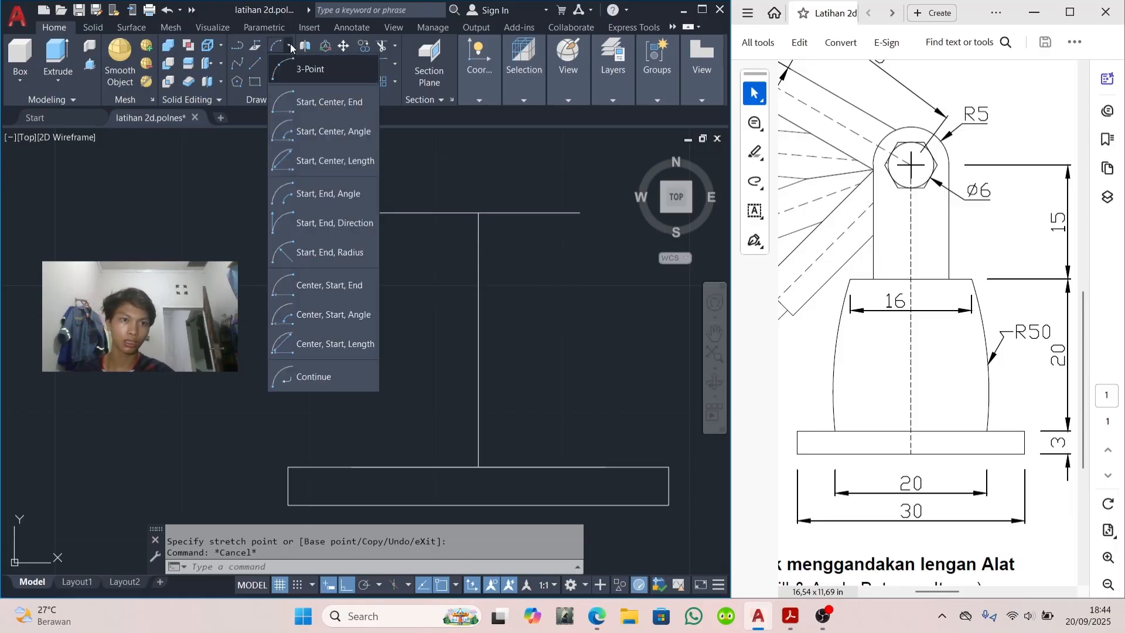
click(345, 254)
click(376, 212)
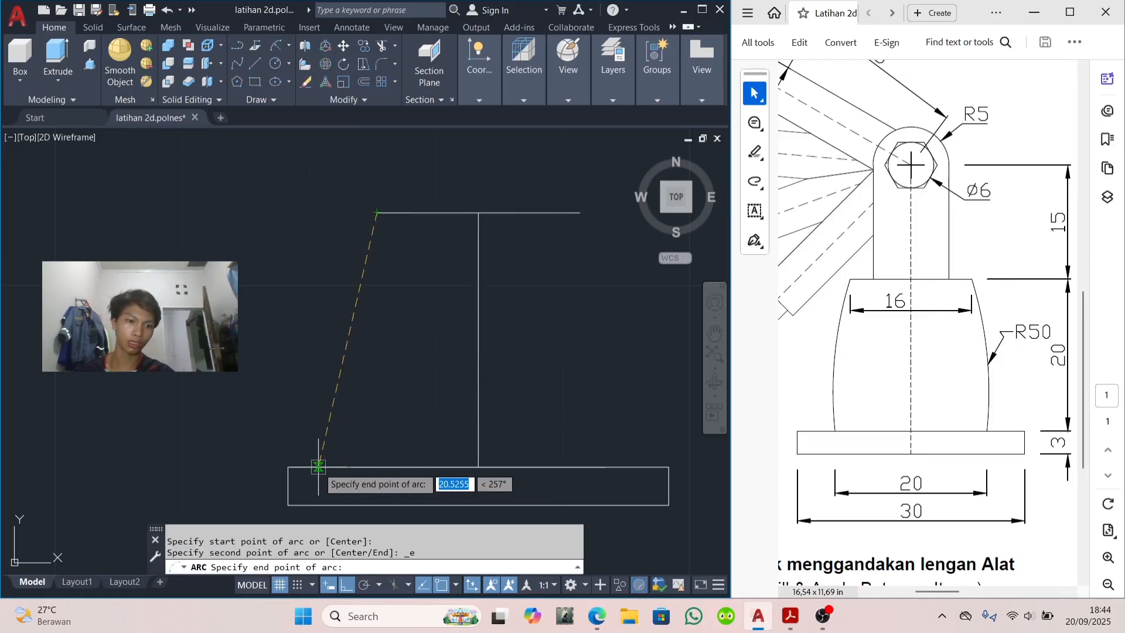
click(352, 466)
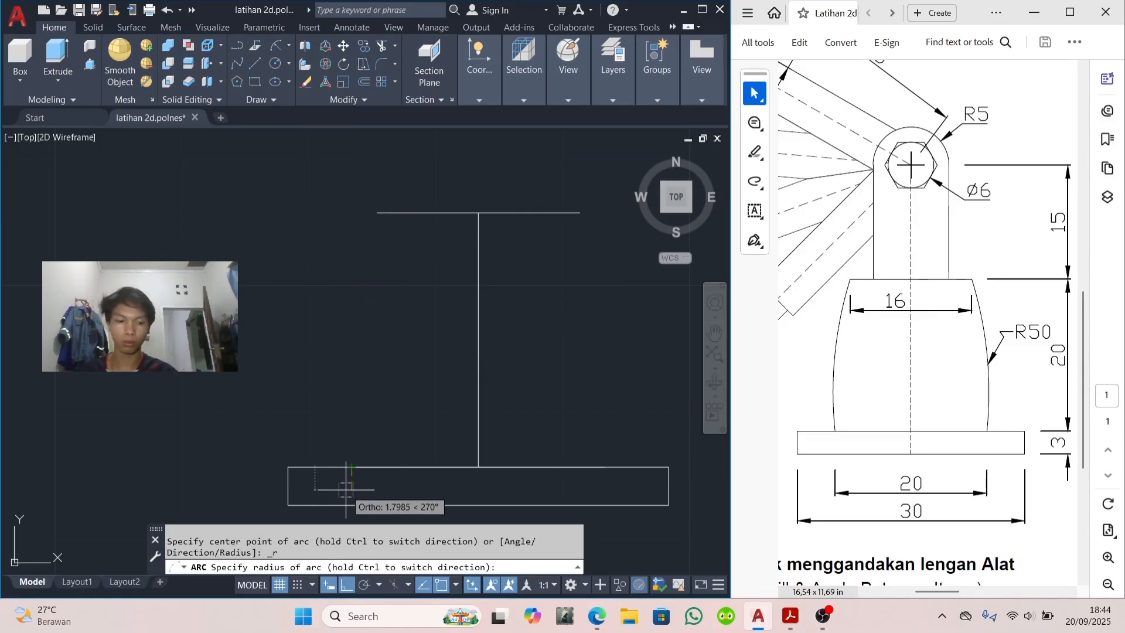
text(50)
key(Return)
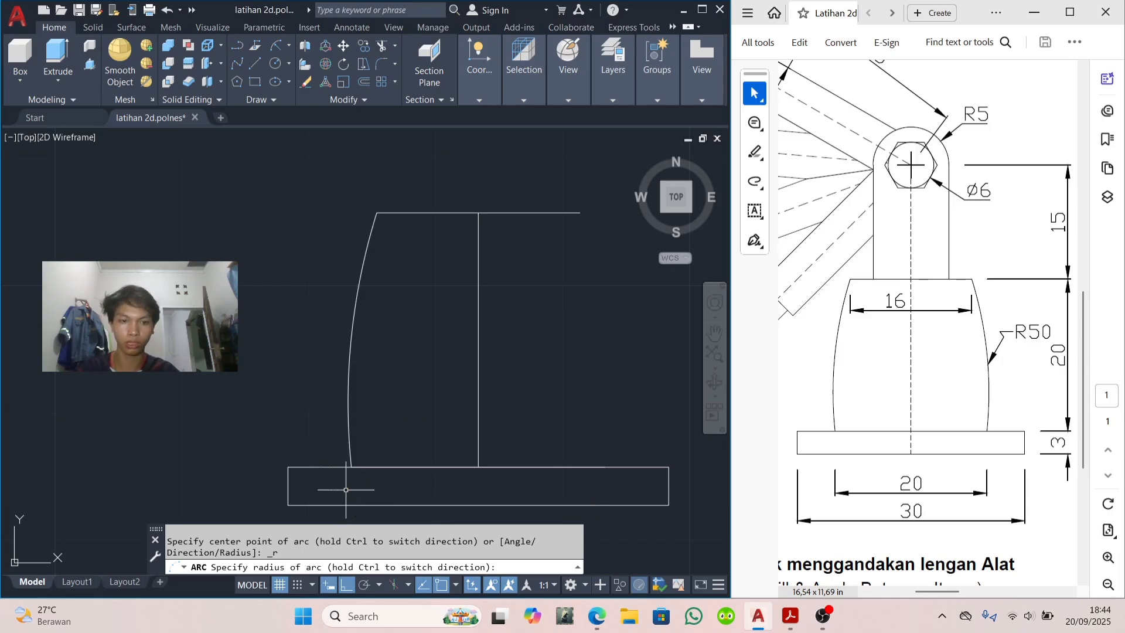
Step: Mirror the left R50 arc about the vertical centre line, keeping the source arc
click(349, 334)
click(356, 335)
click(377, 338)
click(302, 369)
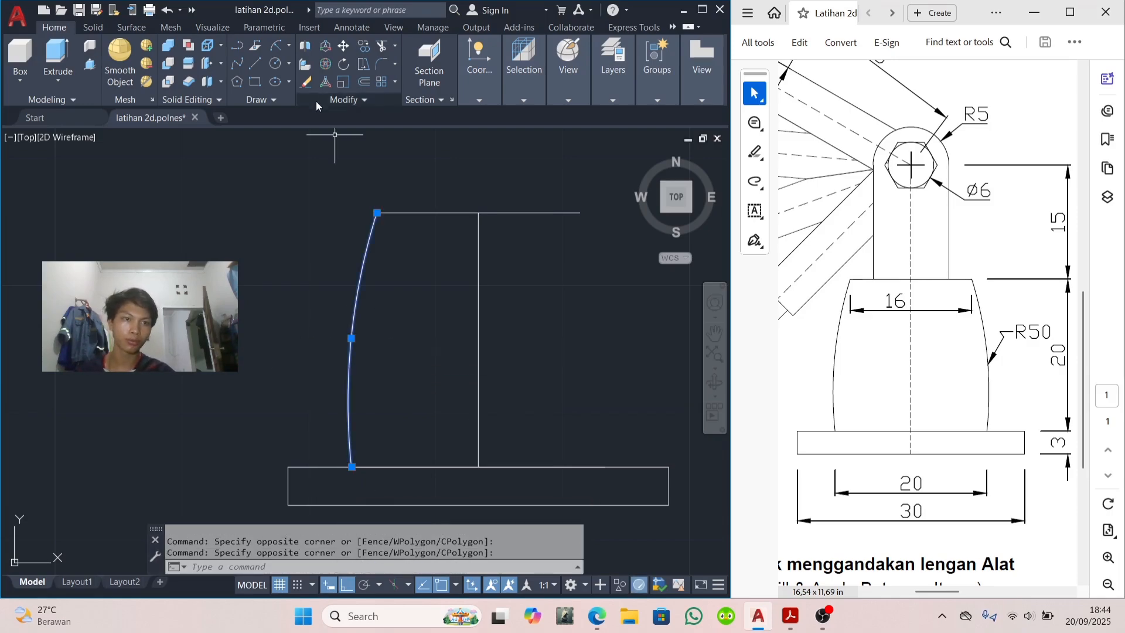
click(355, 101)
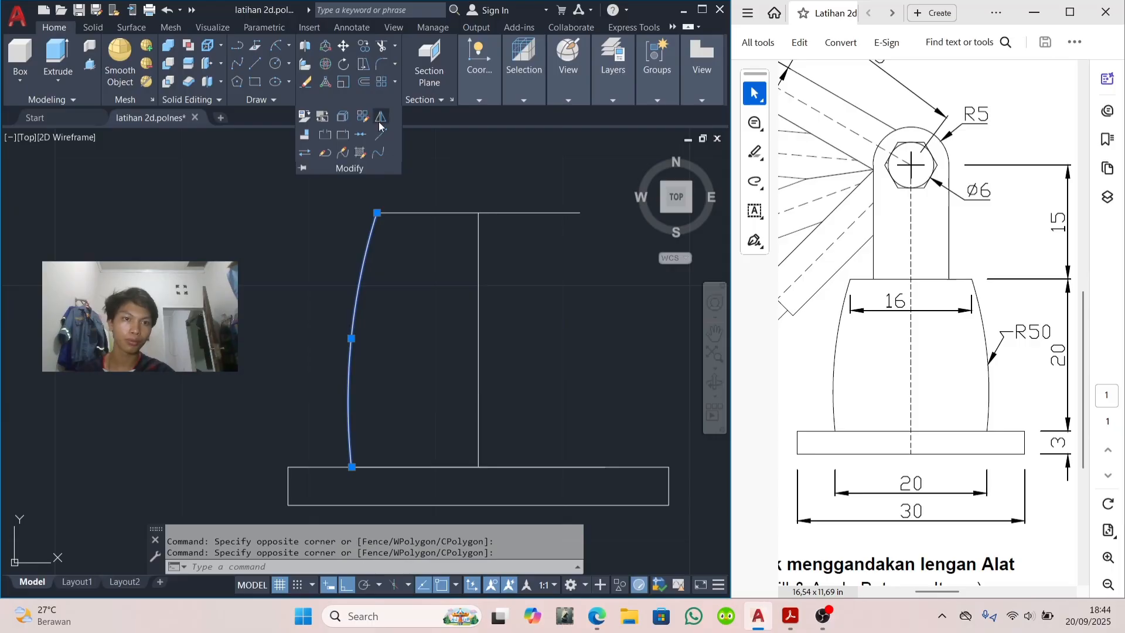
click(380, 117)
click(478, 212)
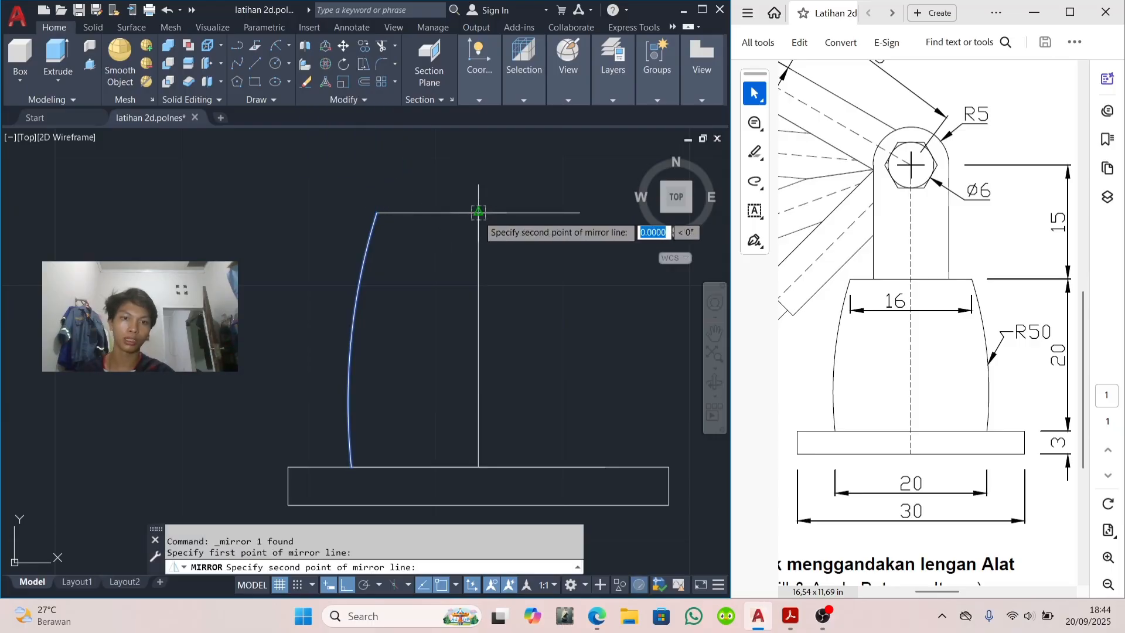
click(477, 467)
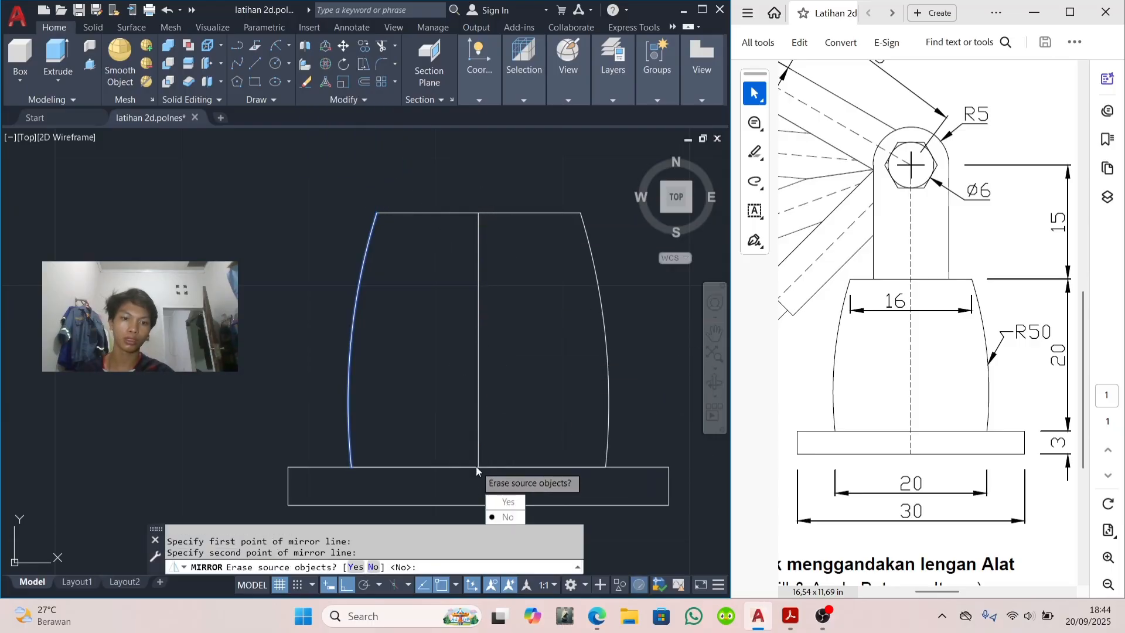
click(500, 518)
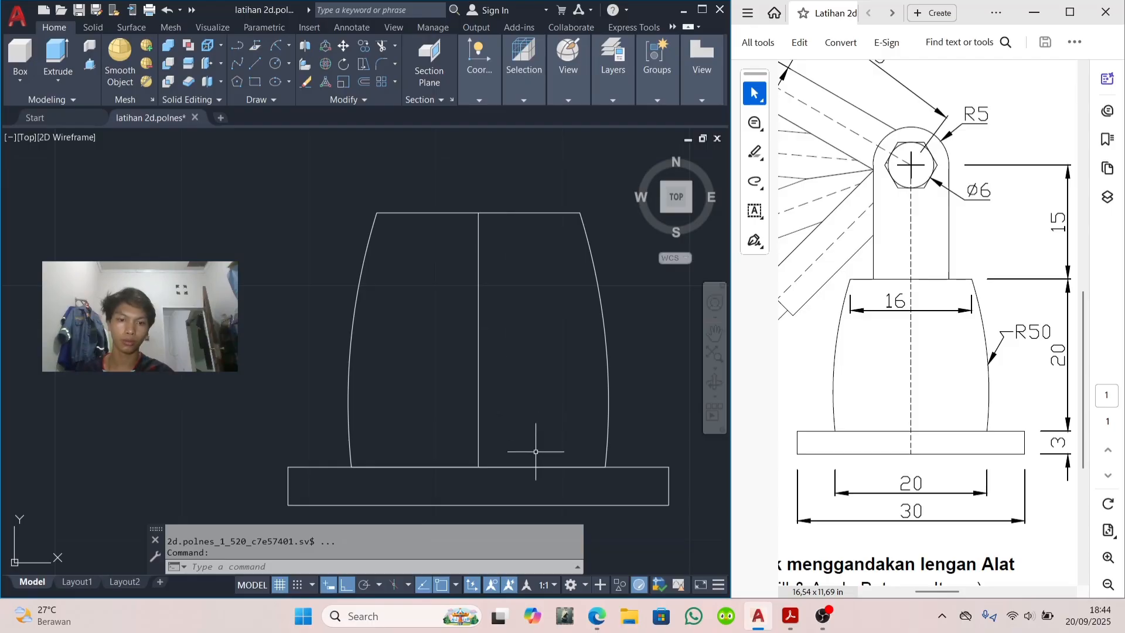
Step: Trim the overlapping horizontal line along the base plate's top edge between the two arcs
click(384, 45)
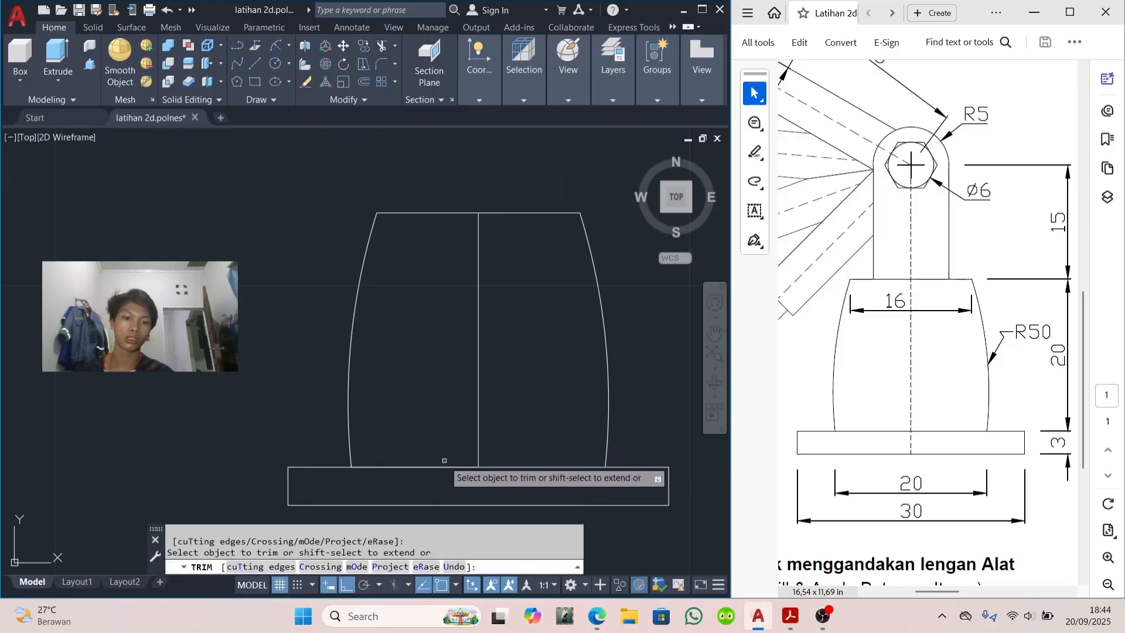
click(375, 467)
key(Escape)
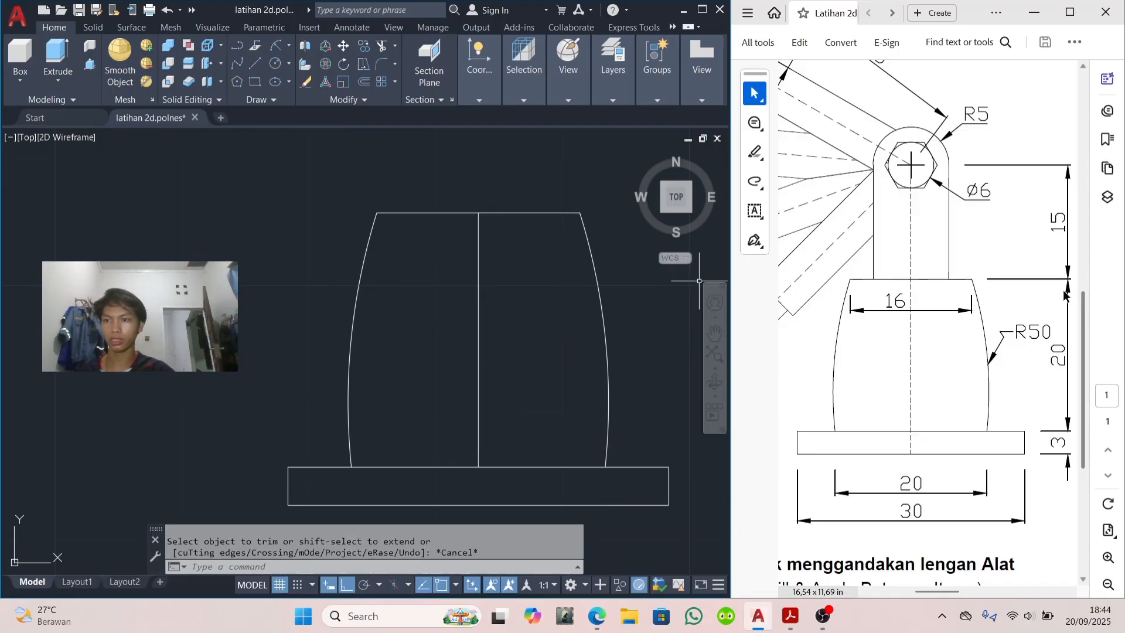
Step: Draw a 15 mm vertical line upward from the midpoint of the body's 16 mm top edge
middle_drag(509, 319, 510, 441)
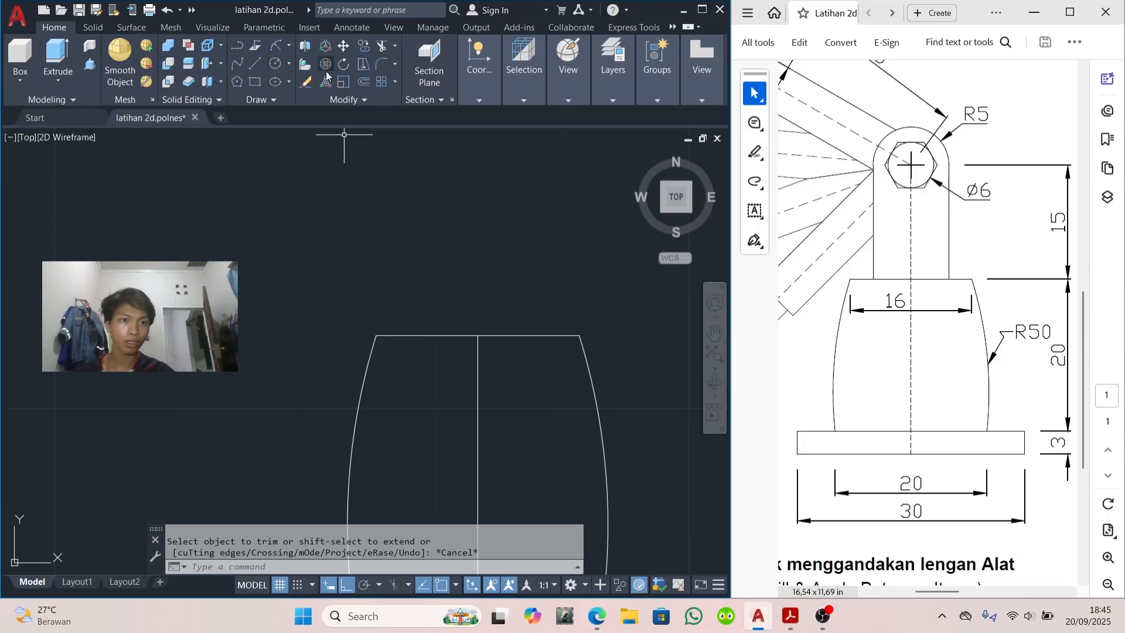
click(255, 65)
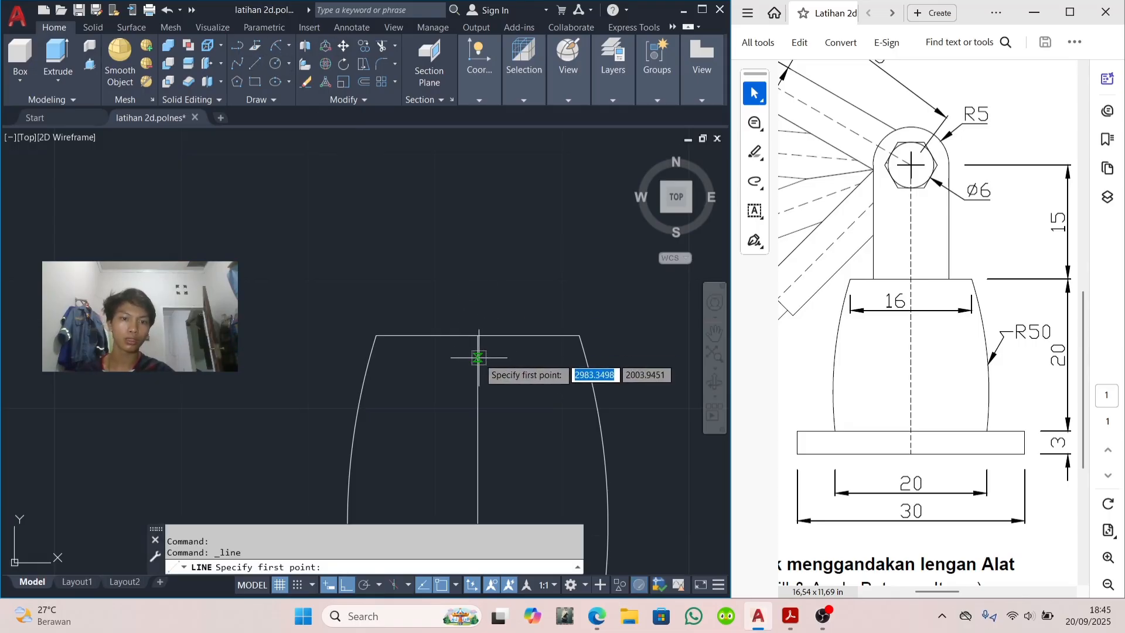
click(478, 335)
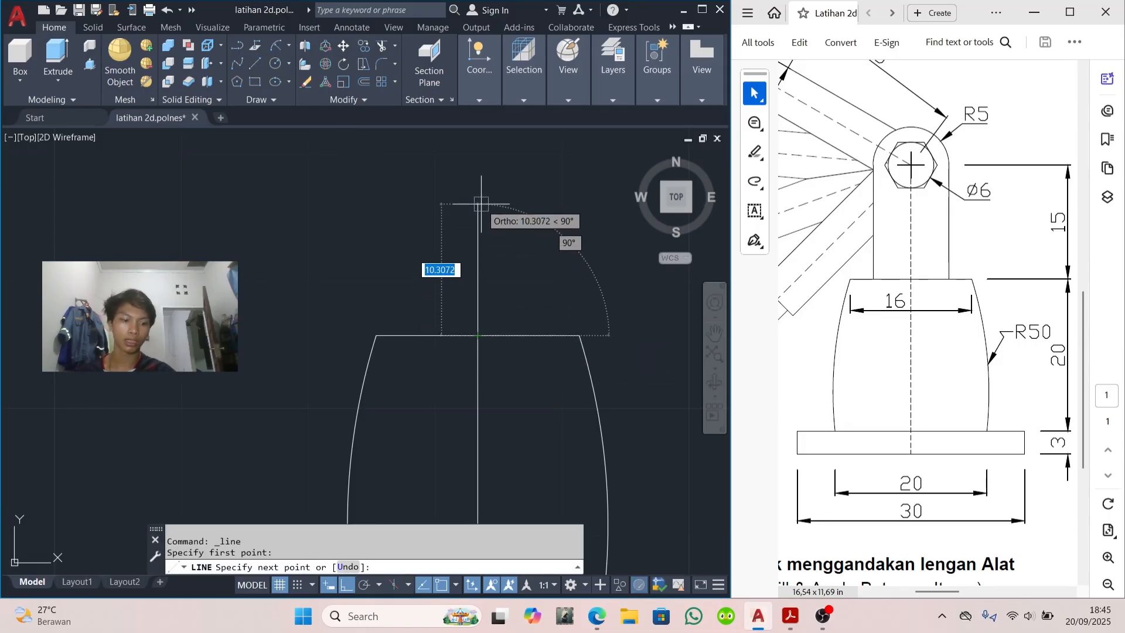
text(15)
key(Return)
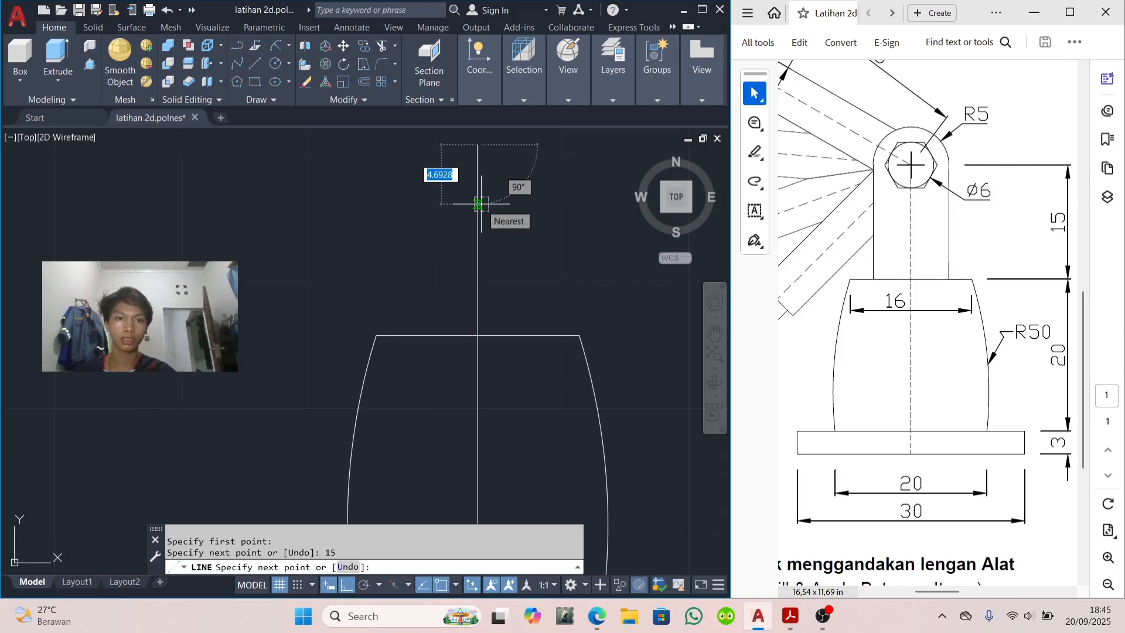
key(Escape)
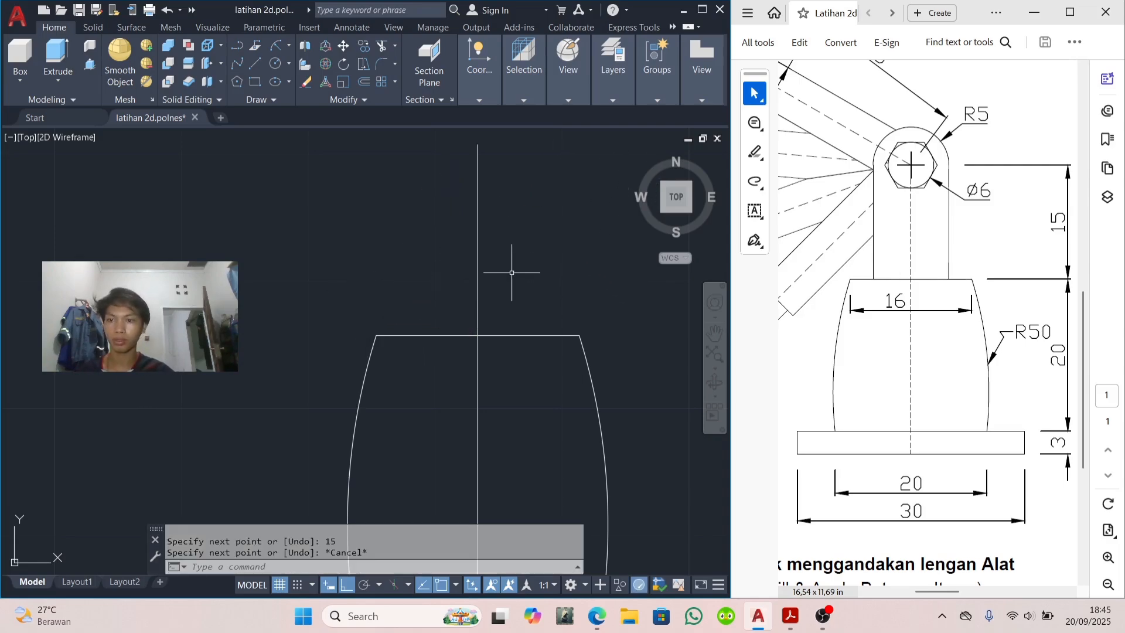
Step: Draw a 6 mm diameter circle centred on the upper end of the 15 mm vertical line
middle_drag(521, 245, 526, 291)
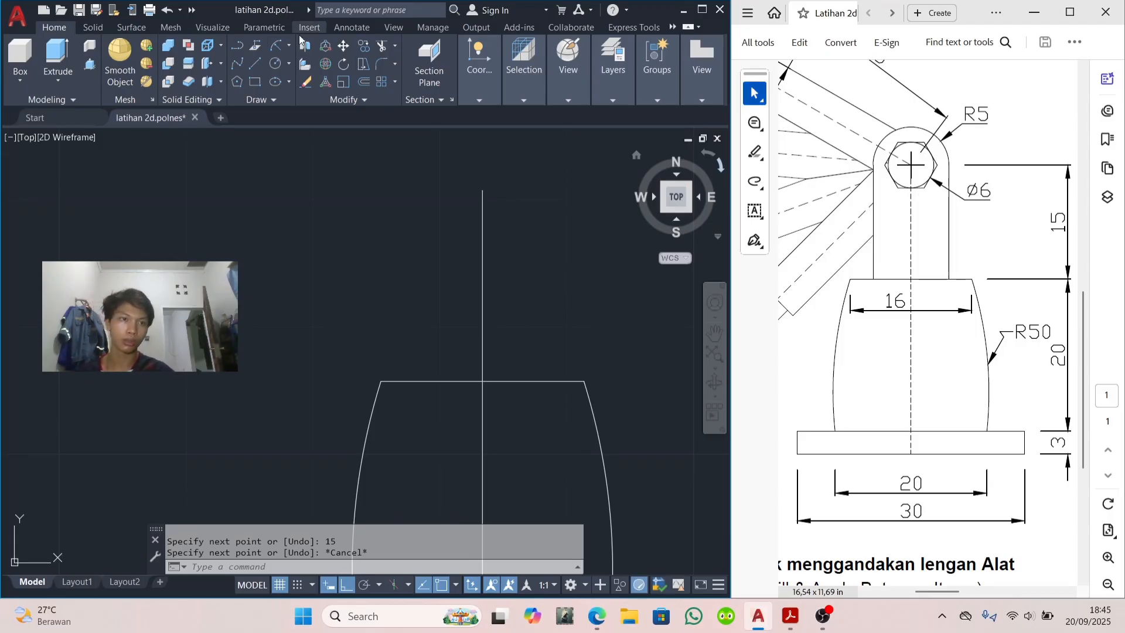
click(289, 63)
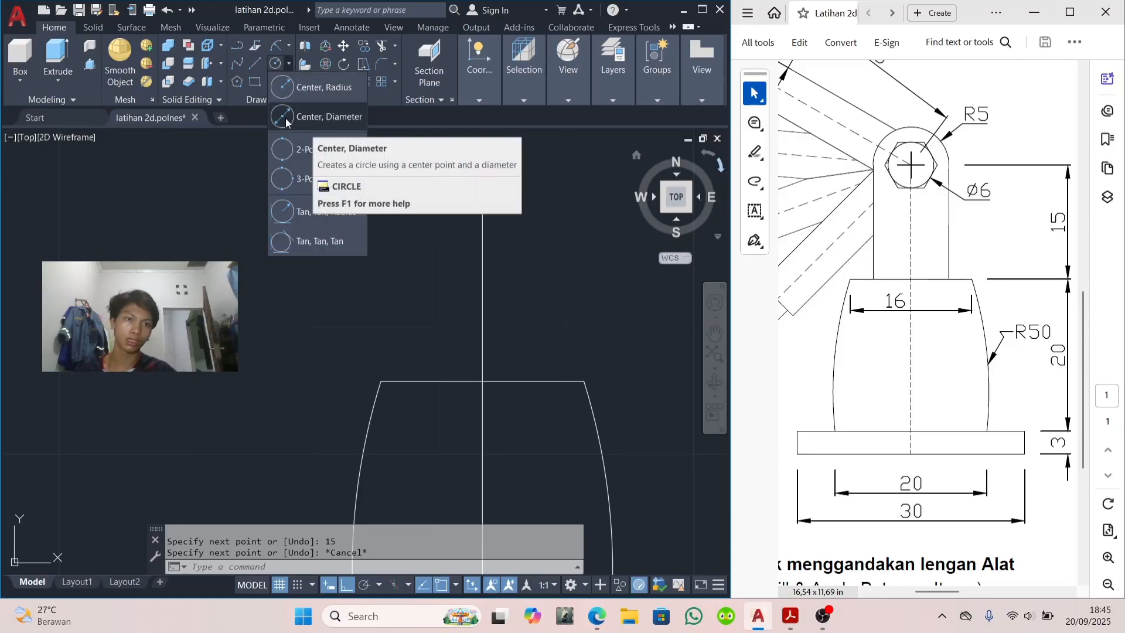
click(313, 127)
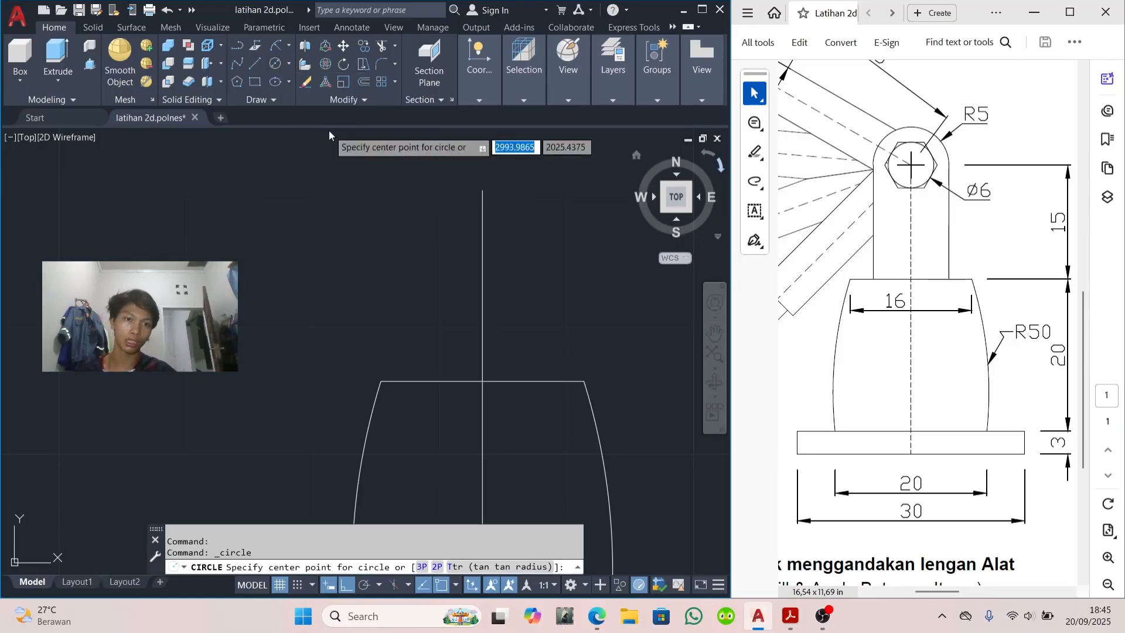
click(483, 189)
text(6)
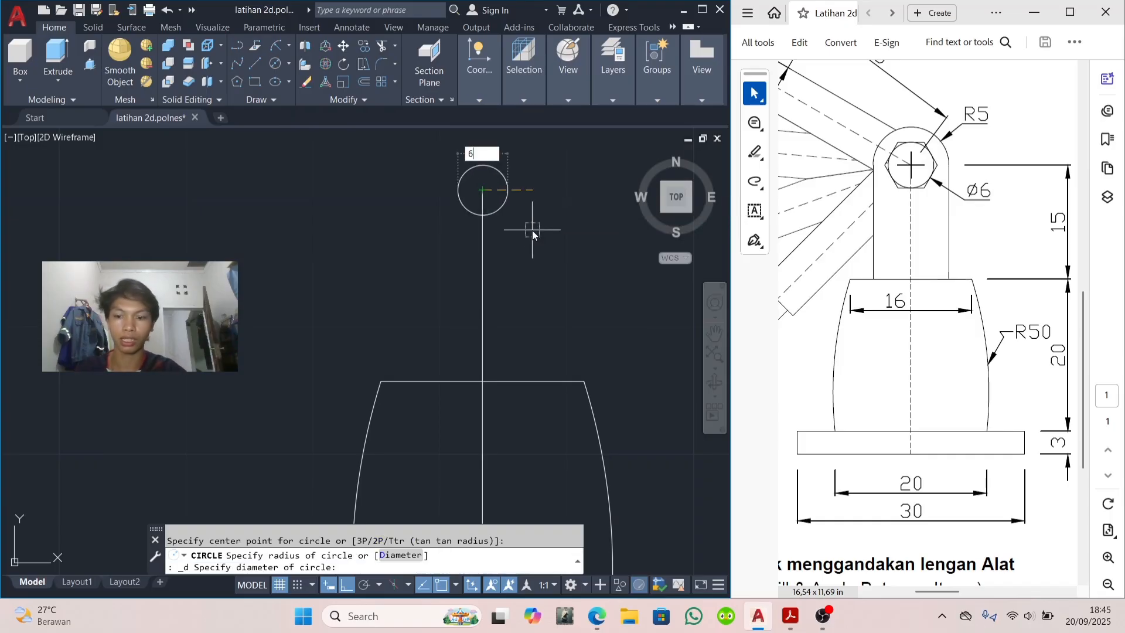
key(Return)
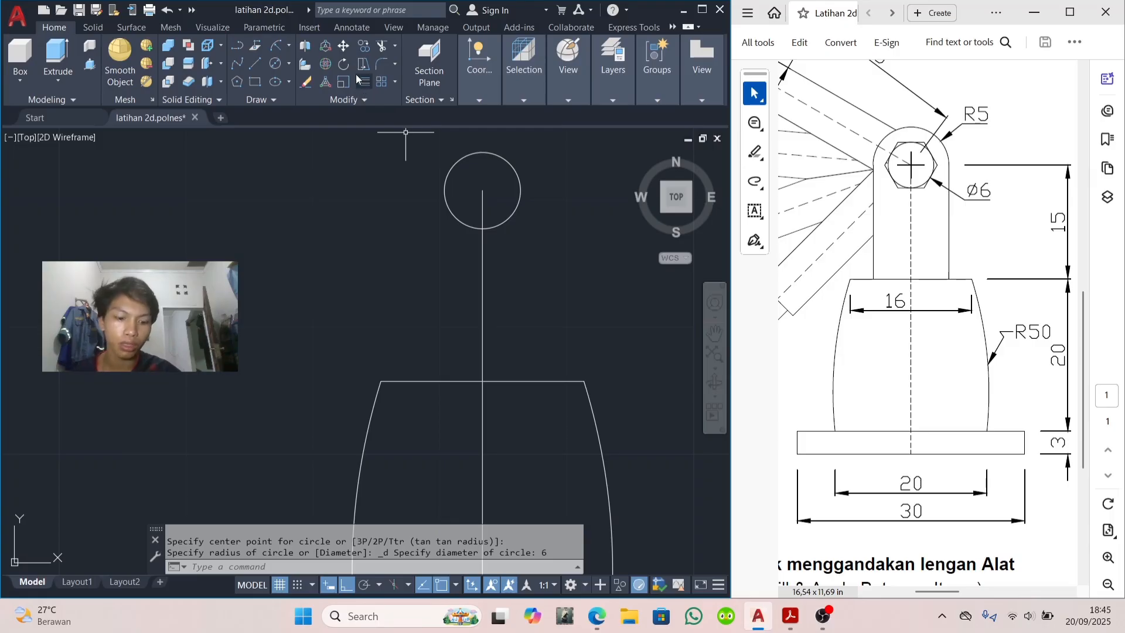
Step: Draw a concentric circle of radius 5 mm around the 6 mm diameter pivot circle
key(Return)
click(482, 191)
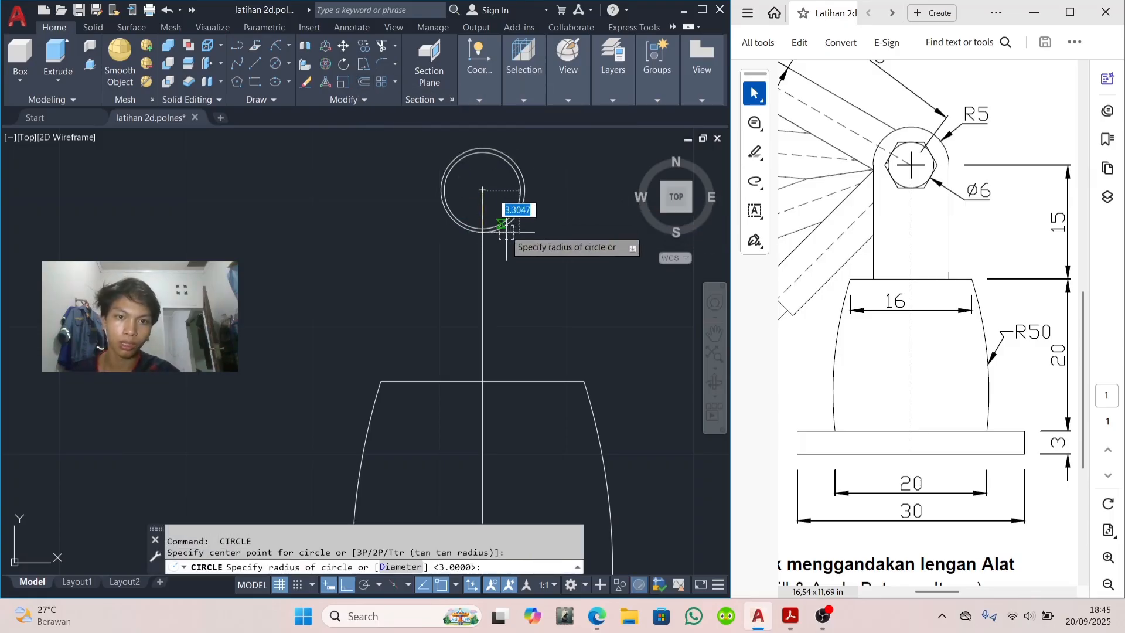
text(5)
key(Return)
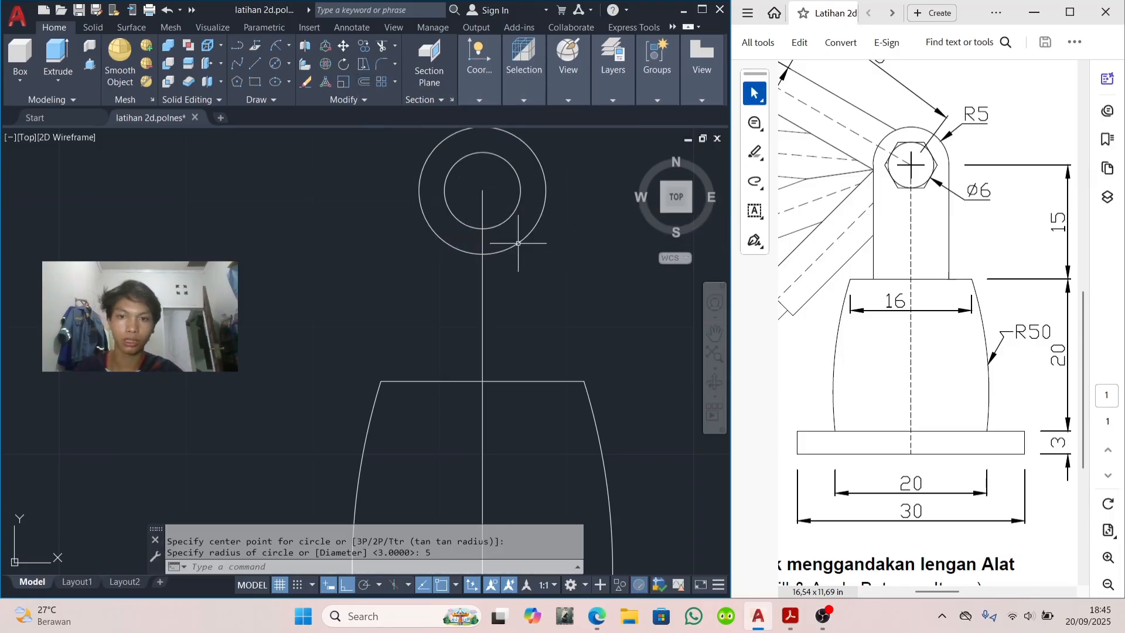
Step: Draw vertical lines from the left and right quadrants of the R5 circle down to the body's top edge
click(255, 63)
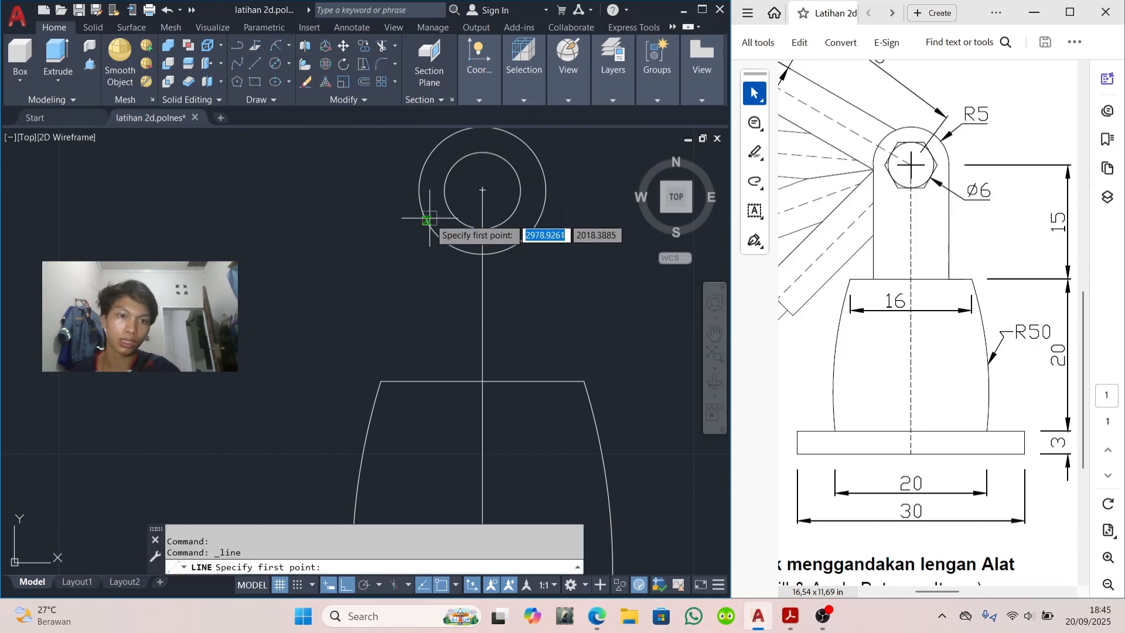
click(420, 189)
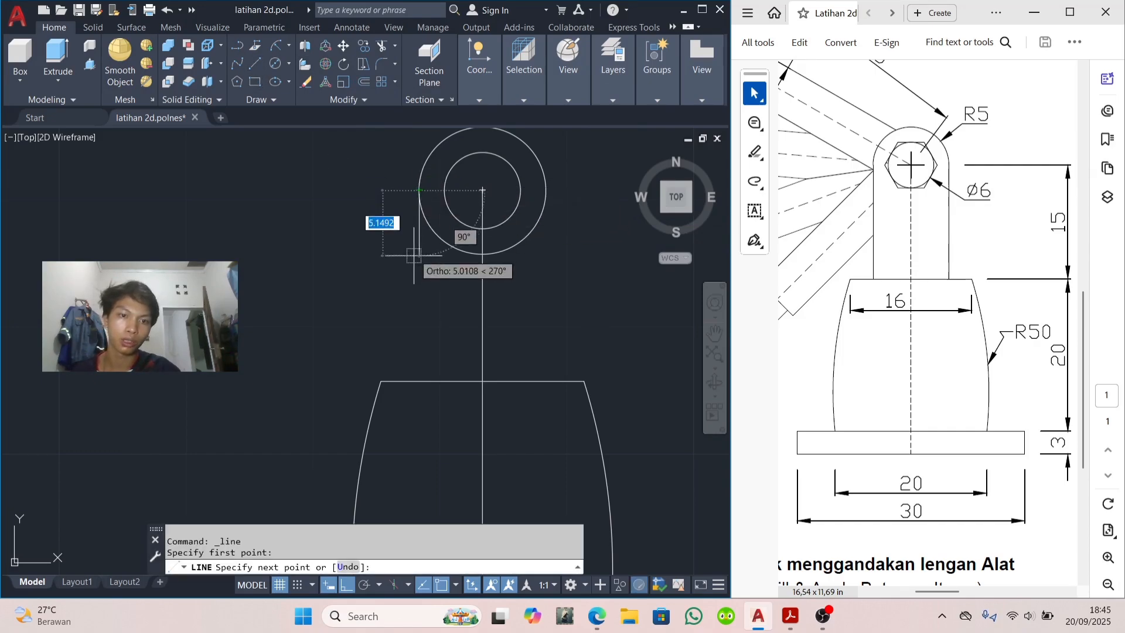
click(420, 381)
key(Escape)
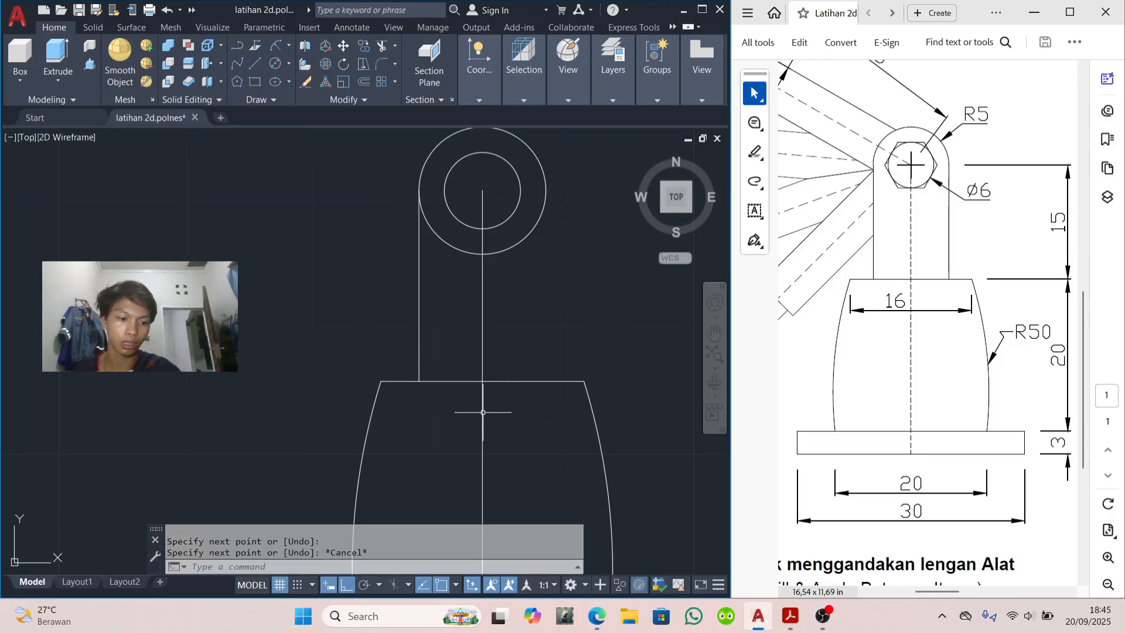
key(Return)
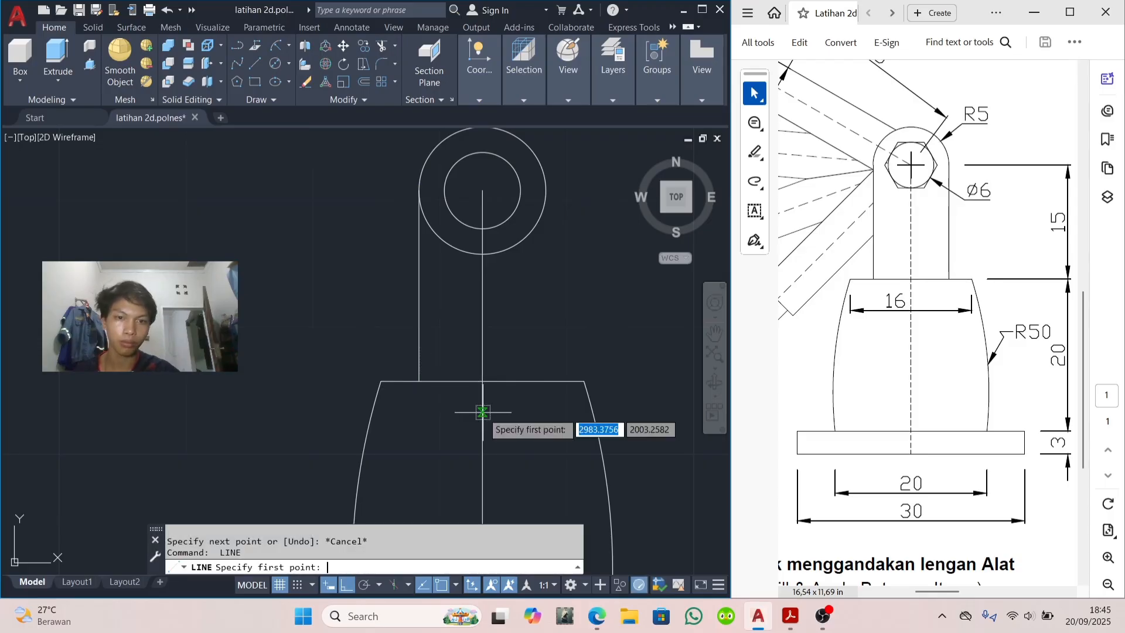
click(546, 189)
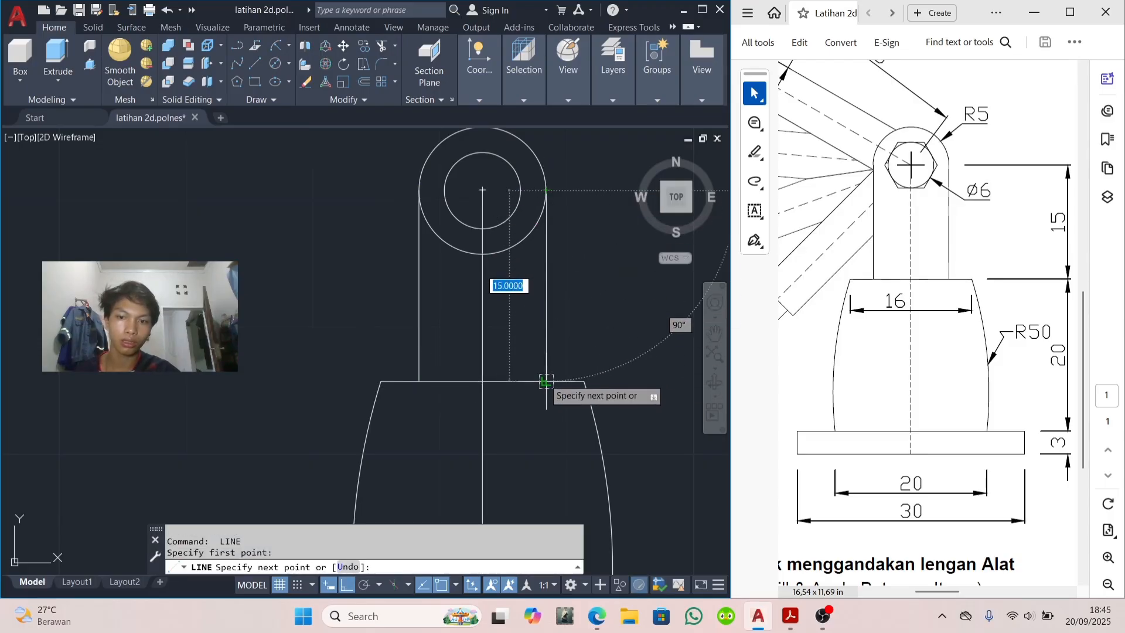
click(546, 381)
key(Escape)
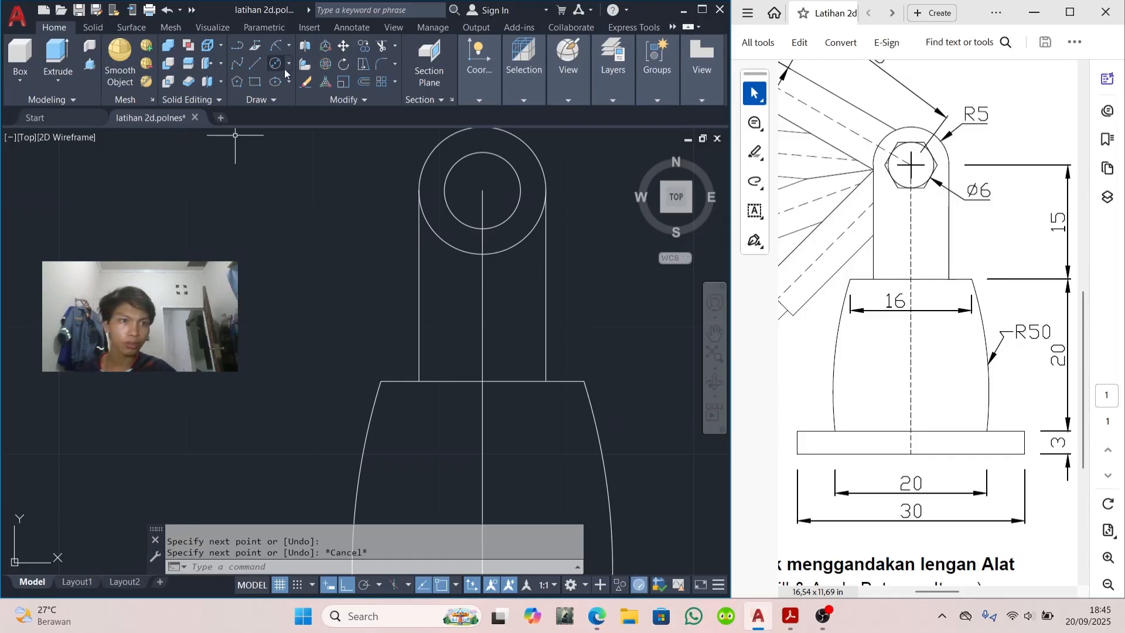
Step: Draw a six-sided polygon circumscribed about the 6 mm diameter circle, with its flat sides at the top and bottom
click(237, 83)
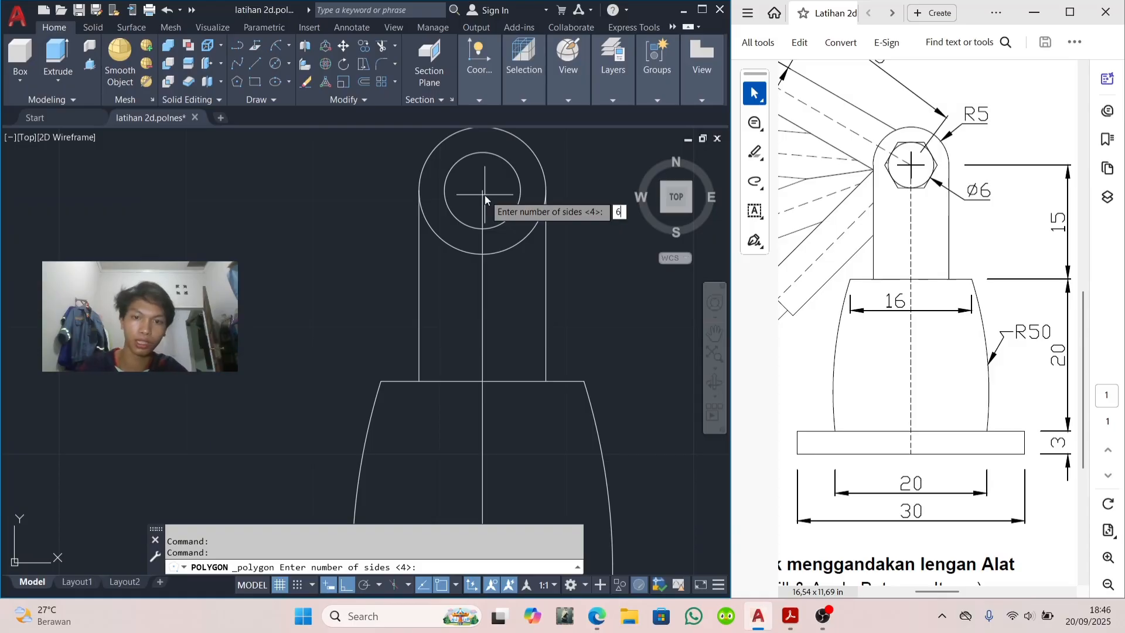
key(Return)
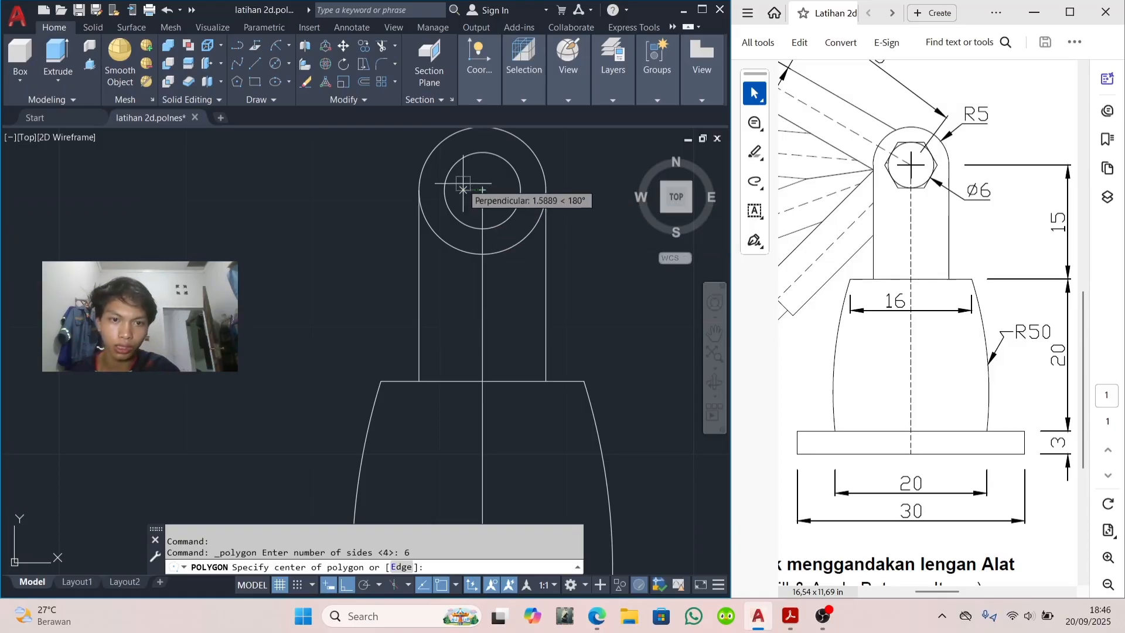
click(482, 190)
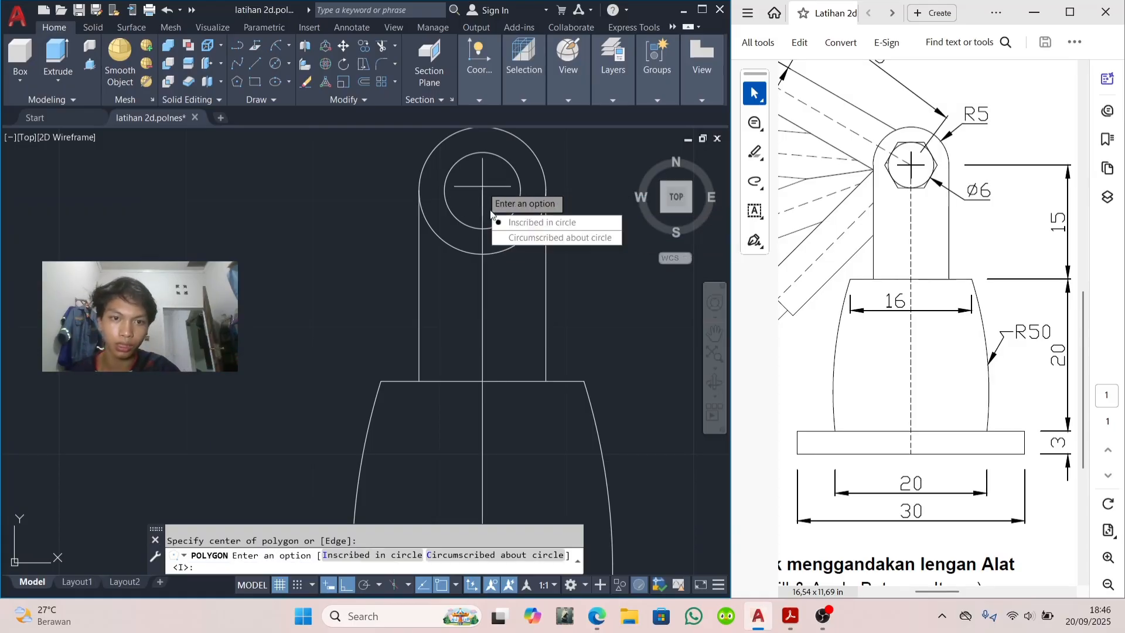
click(513, 240)
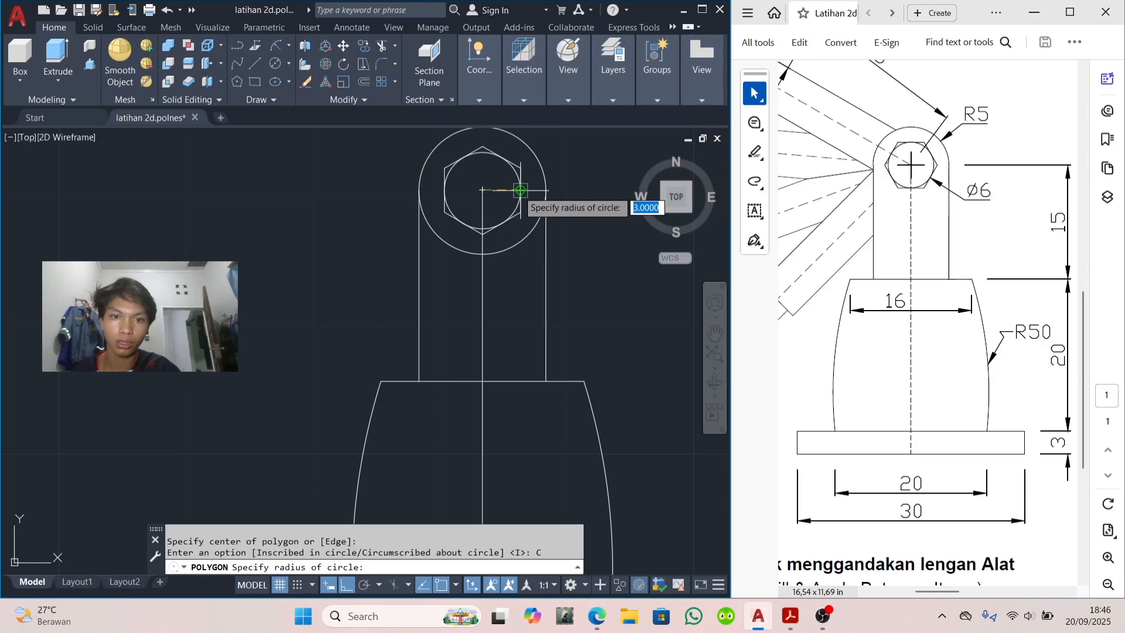
click(482, 153)
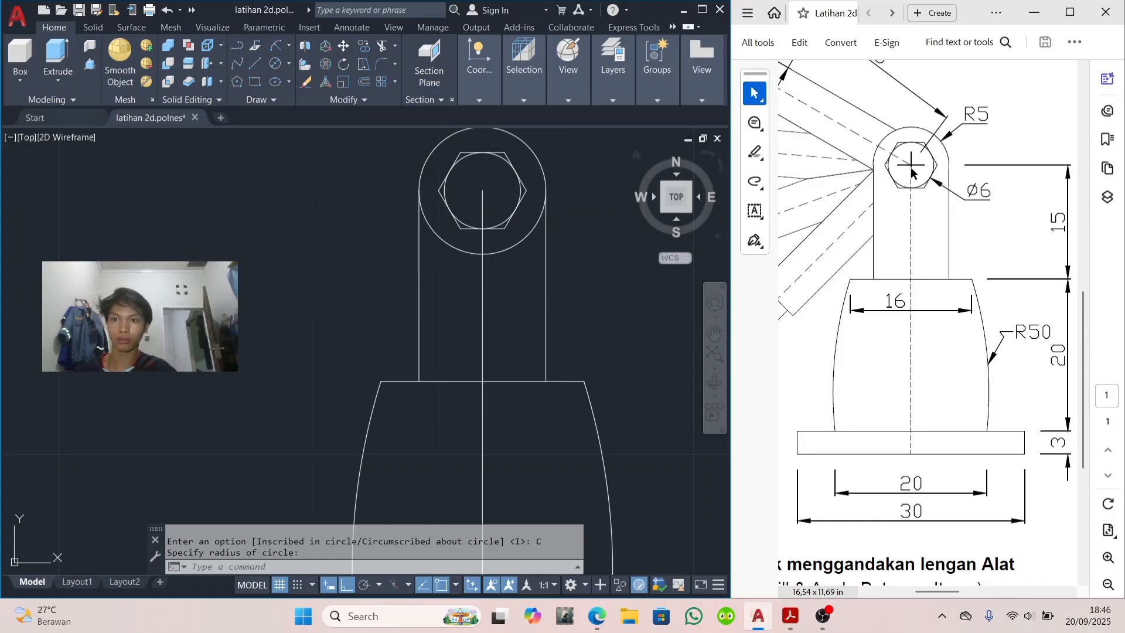
Step: Start a line for the arm's axis at the common centre of the pivot circles
scroll(897, 158, down, 1)
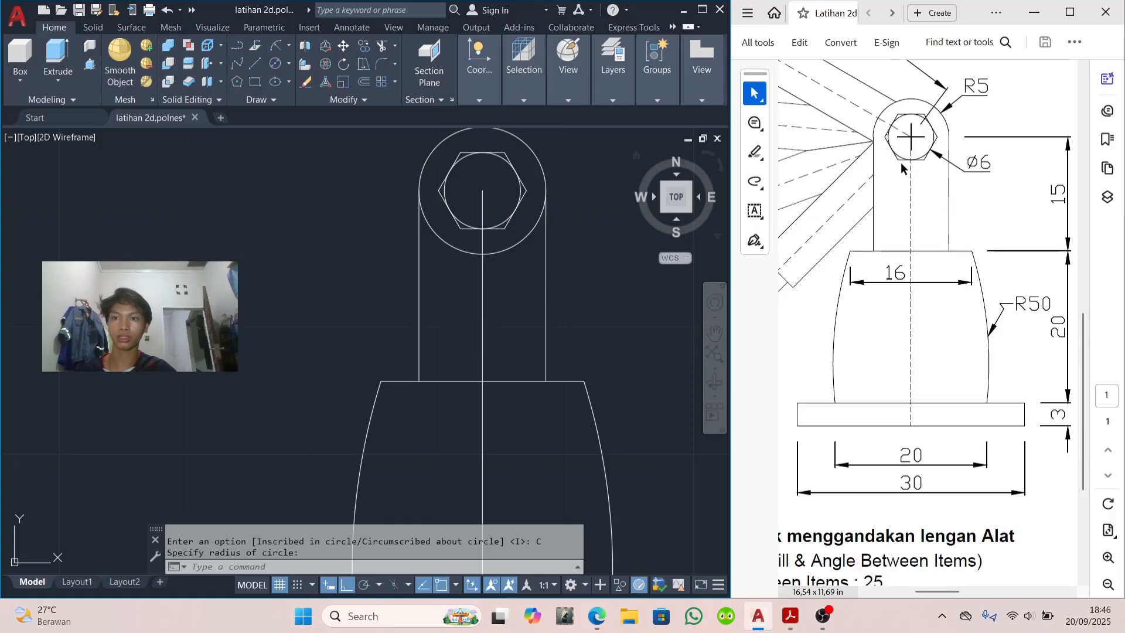
scroll(902, 164, up, 3)
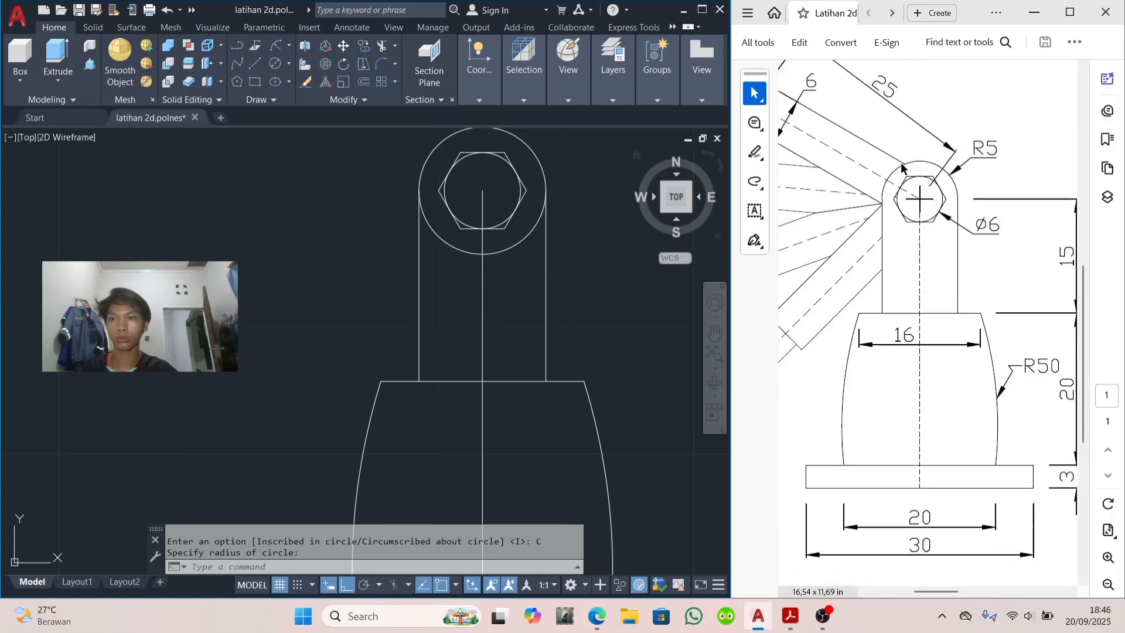
scroll(901, 163, left, 3)
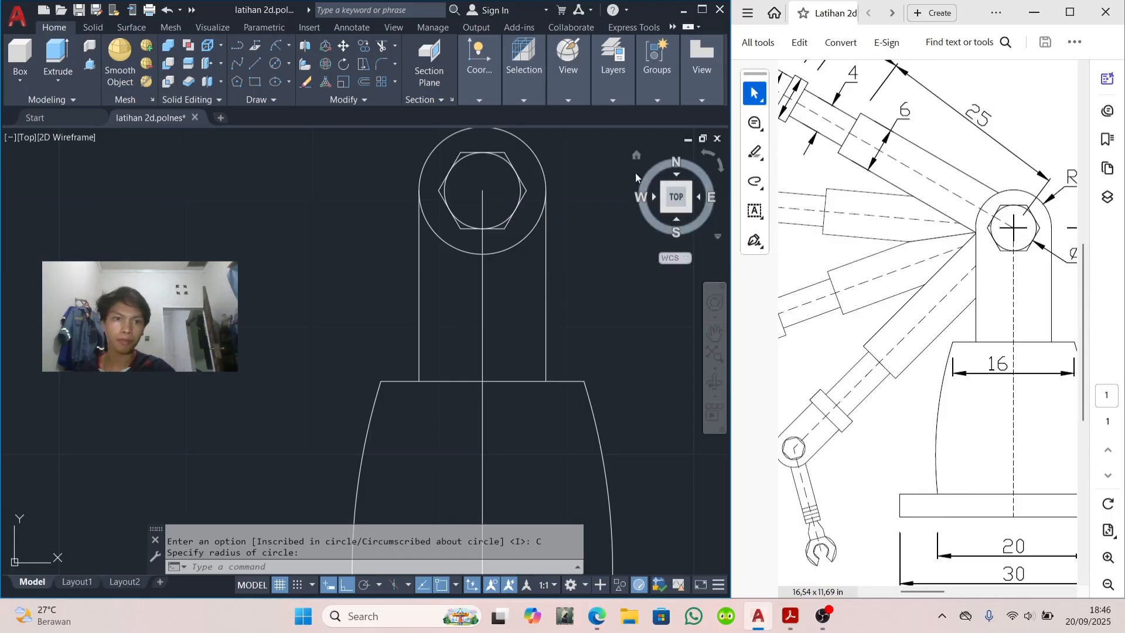
middle_drag(443, 278, 528, 393)
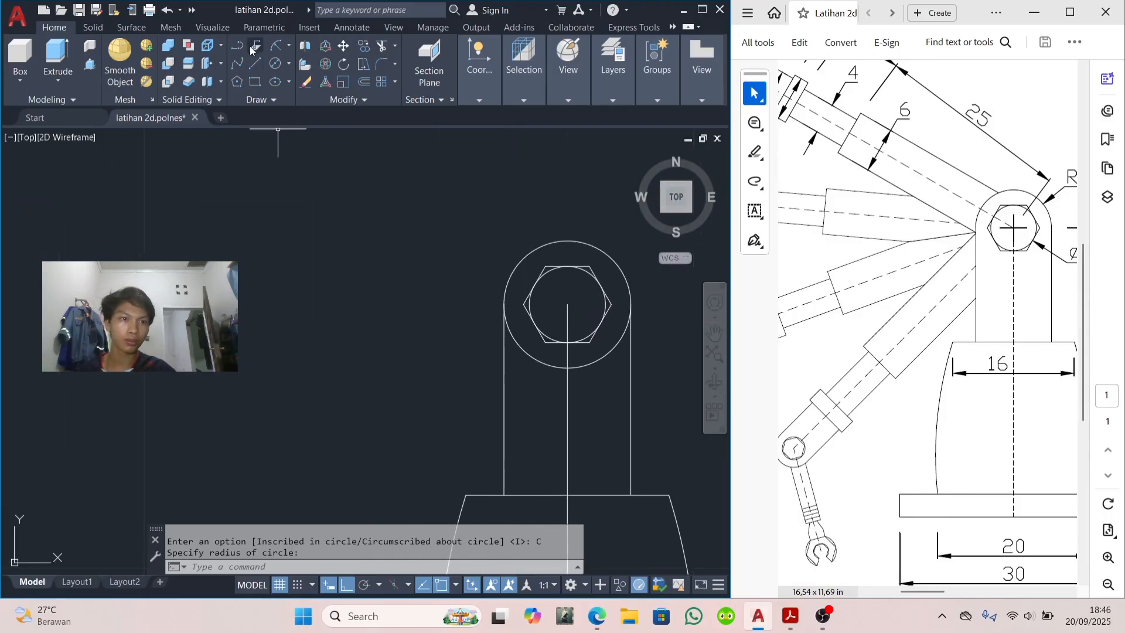
click(256, 63)
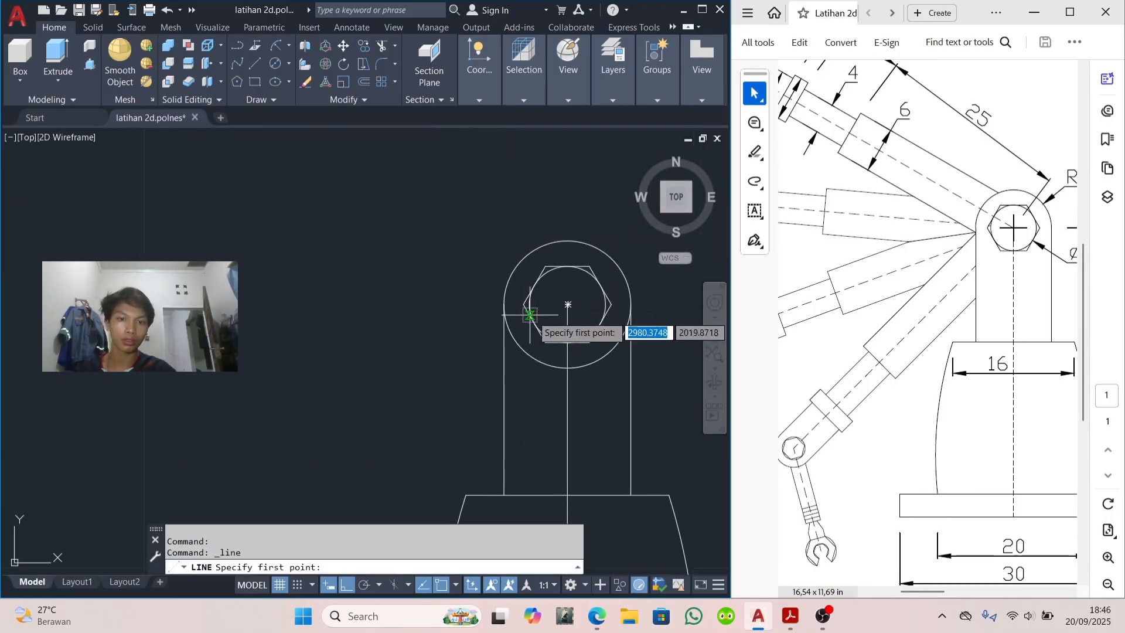
click(567, 304)
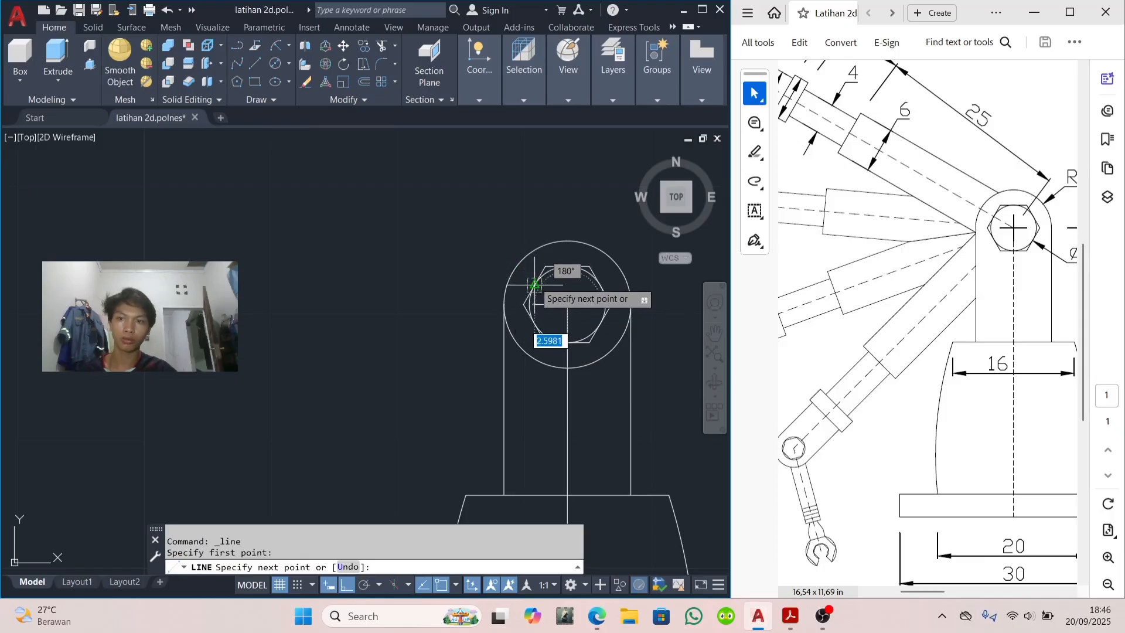
text(25)
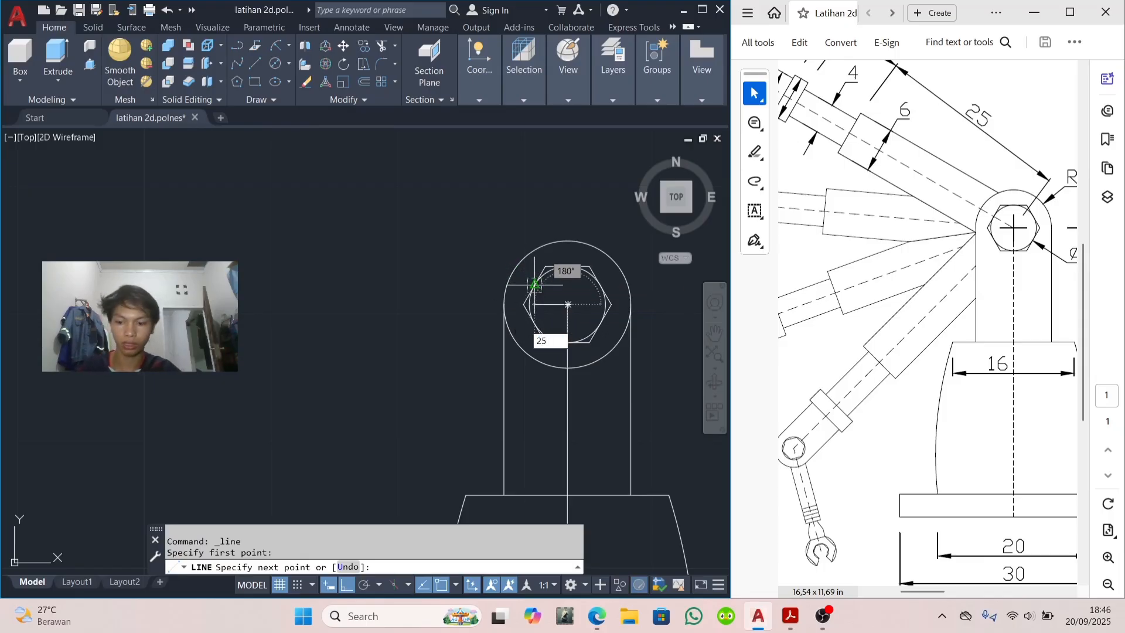
key(Return)
key(ctrl+z)
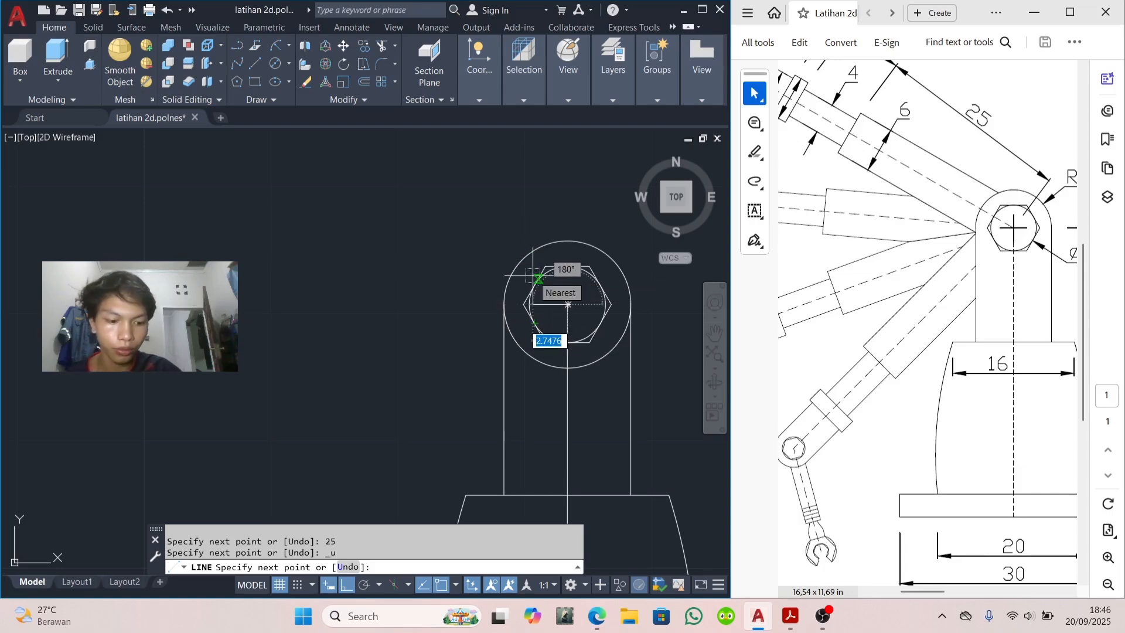
Step: Turn Ortho off and draw the arm's axis 25 mm long at 150° from the pivot centre
key(F8)
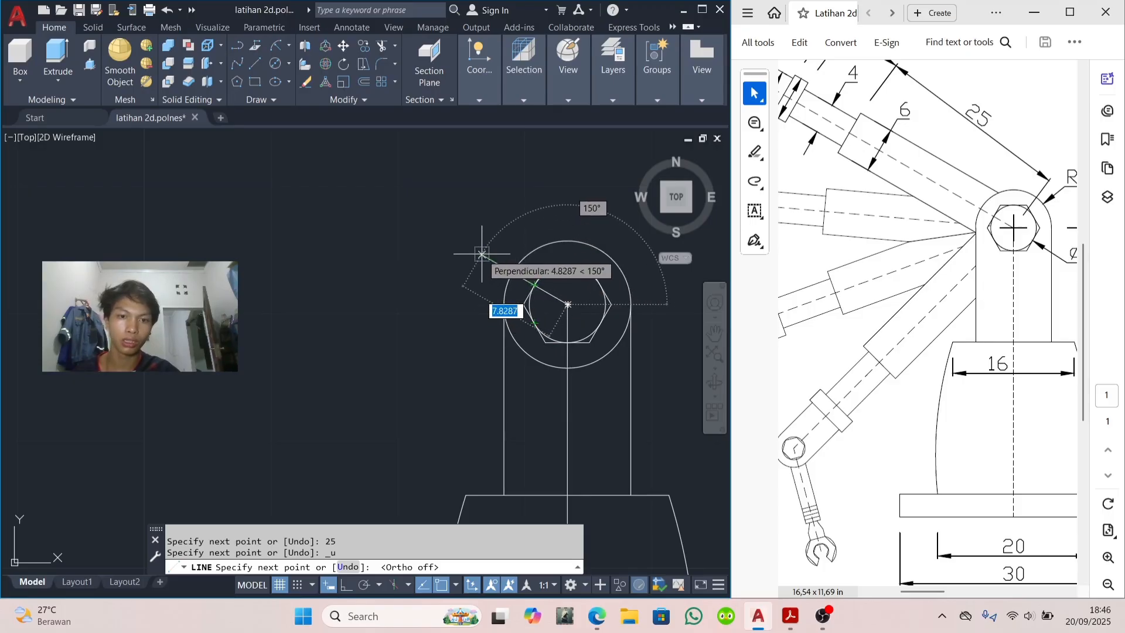
text(25)
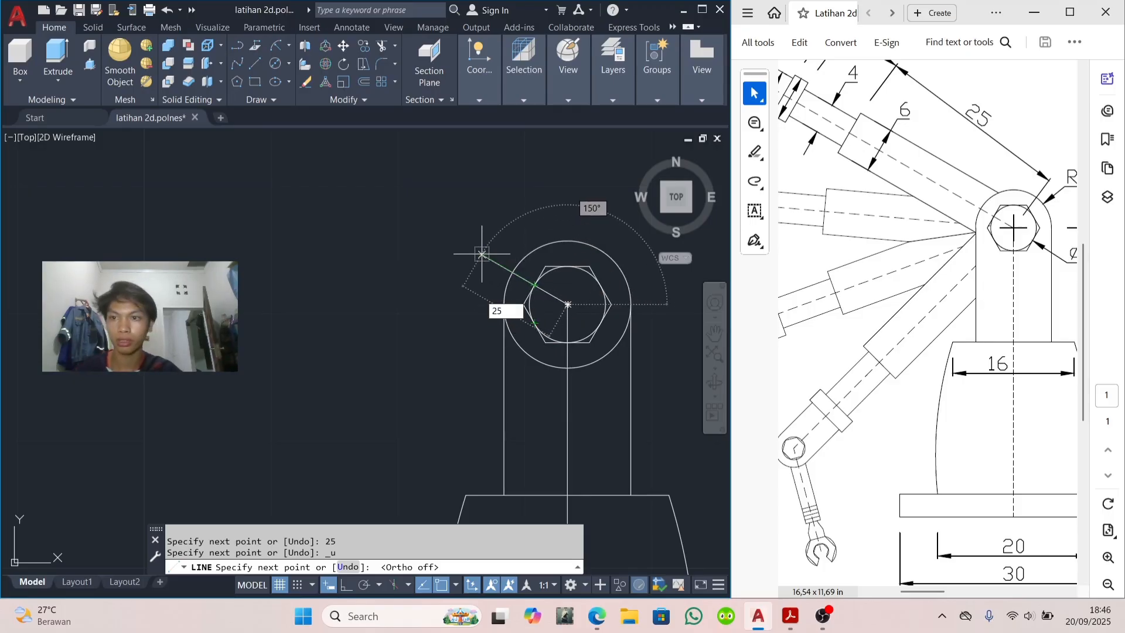
key(Return)
key(Escape)
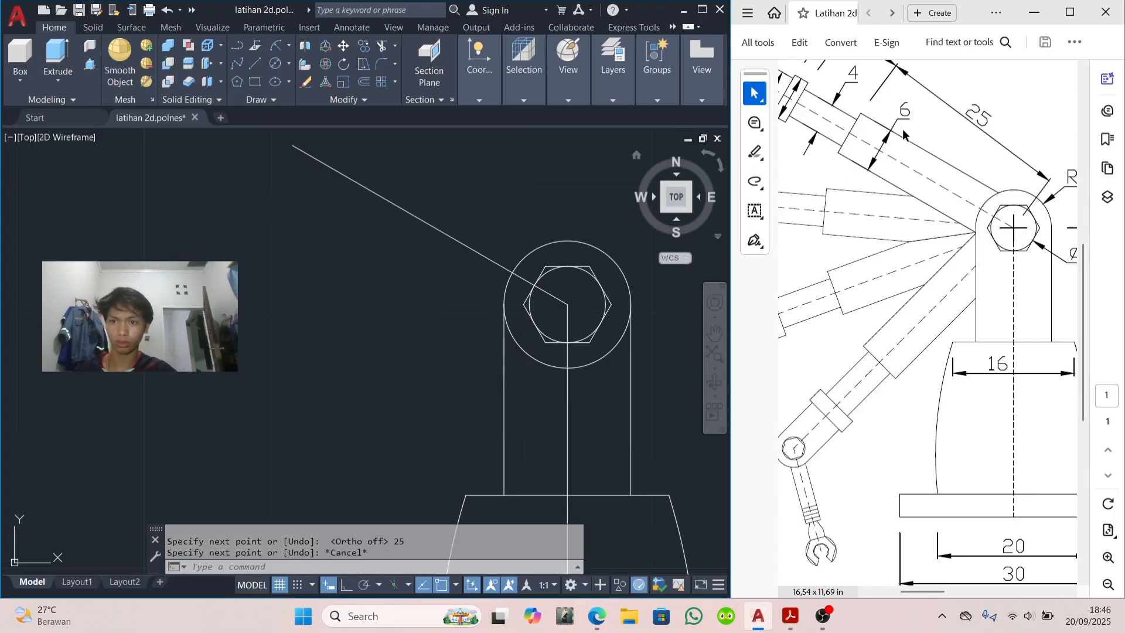
Step: Offset the arm's 25 mm axis line by 3 mm to both its upper and lower sides
click(364, 82)
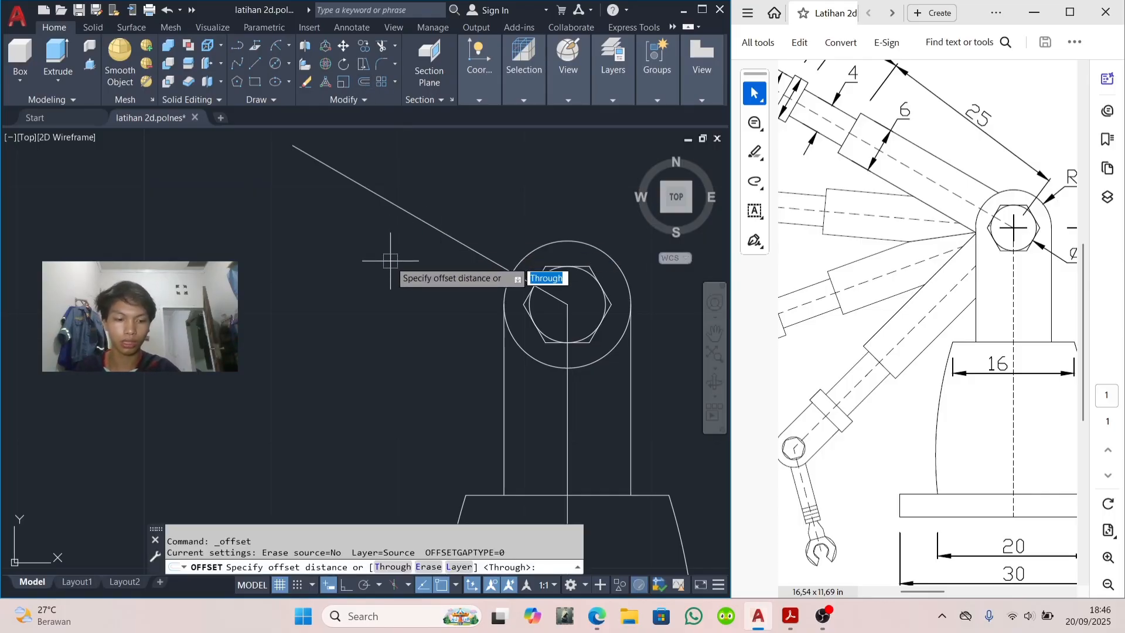
text(3)
key(Return)
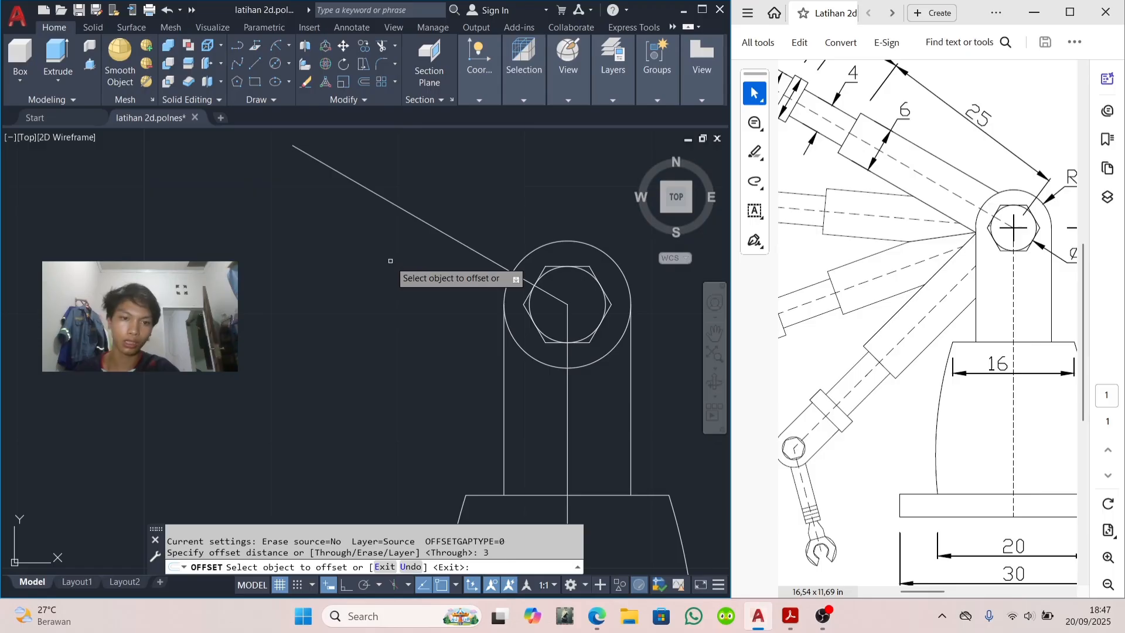
click(442, 233)
click(440, 227)
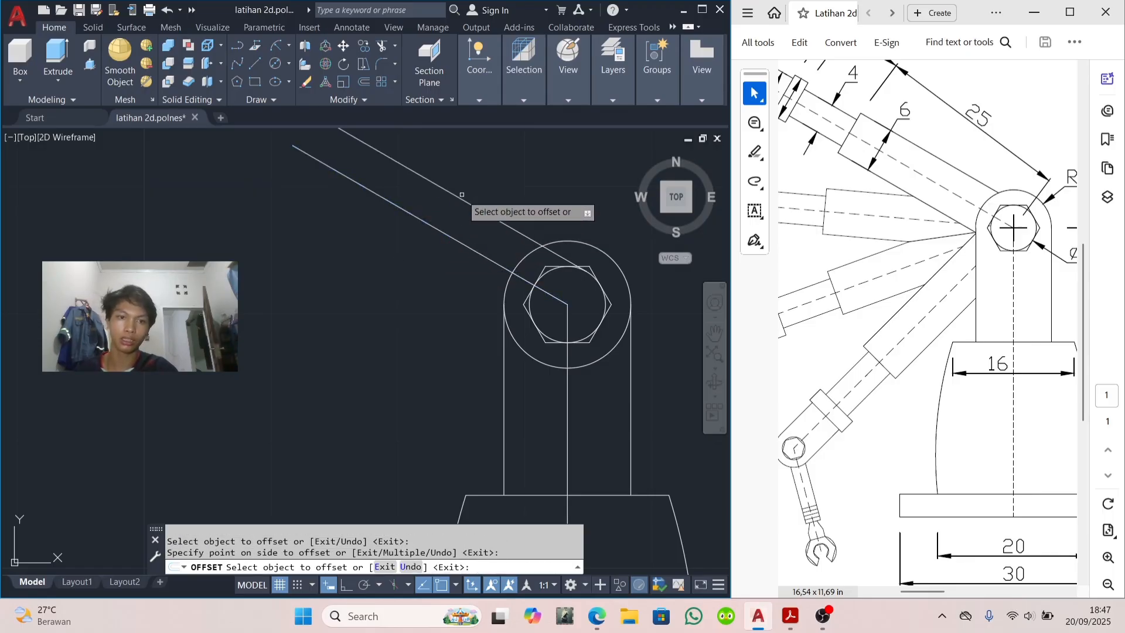
click(440, 227)
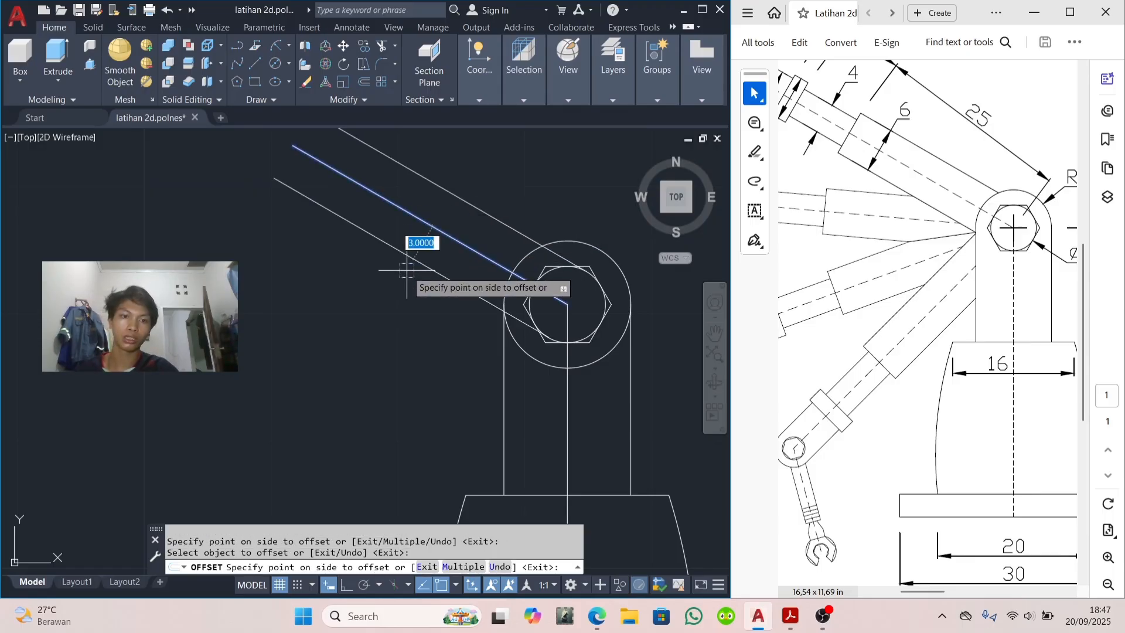
click(435, 256)
key(Escape)
click(435, 225)
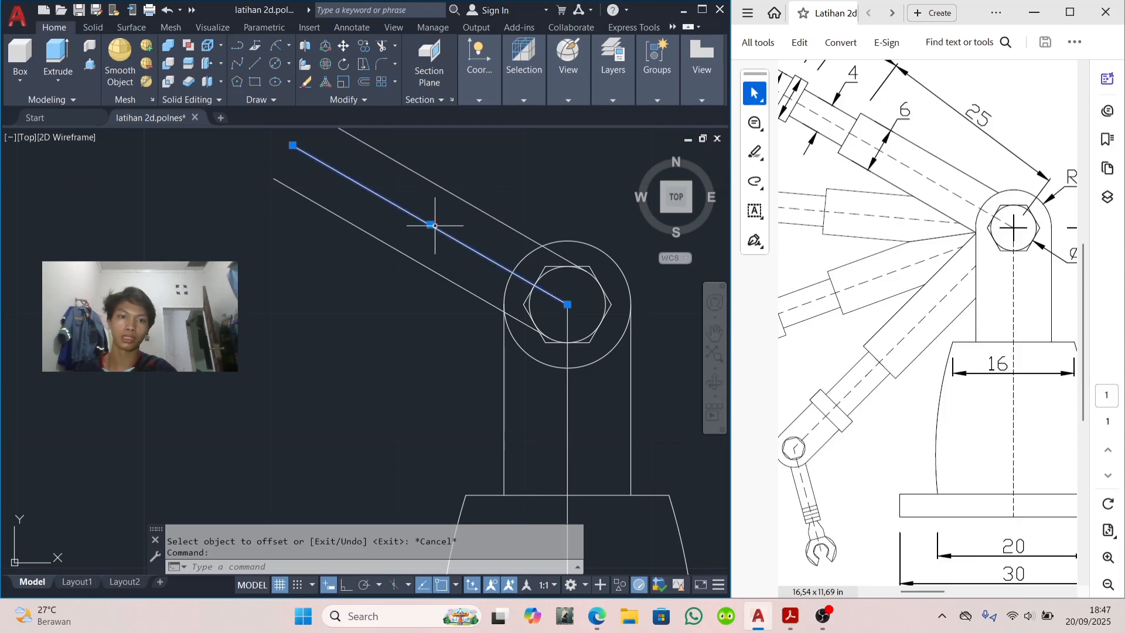
key(Escape)
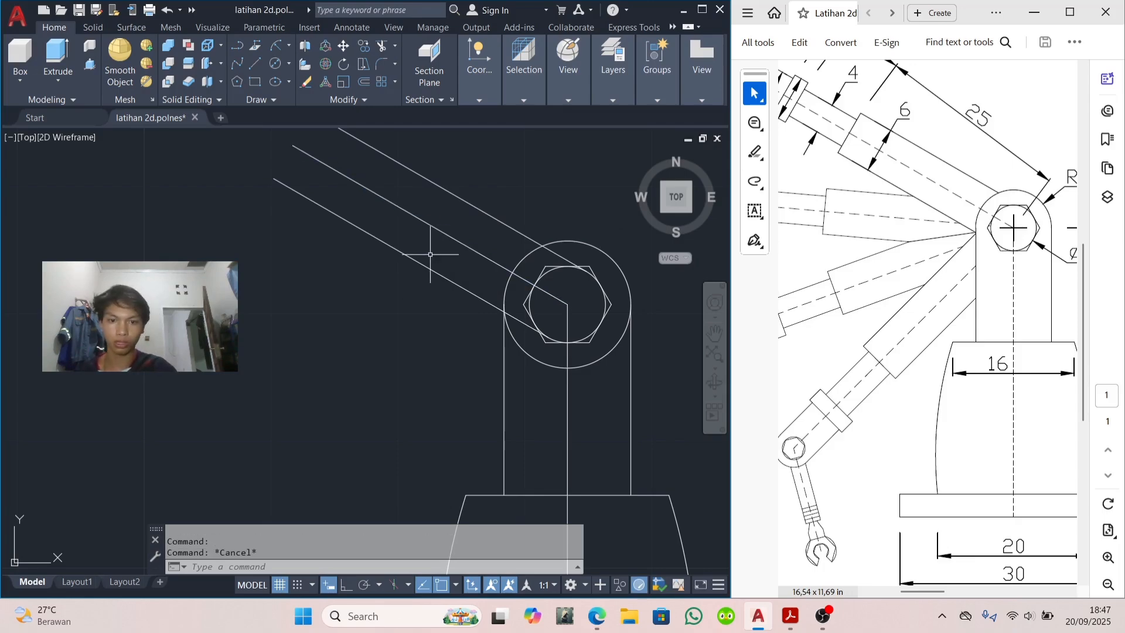
Step: Extend the arm's axis with an 8 mm line at 150° from the outer end of the 25 mm axis line
scroll(431, 255, down, 3)
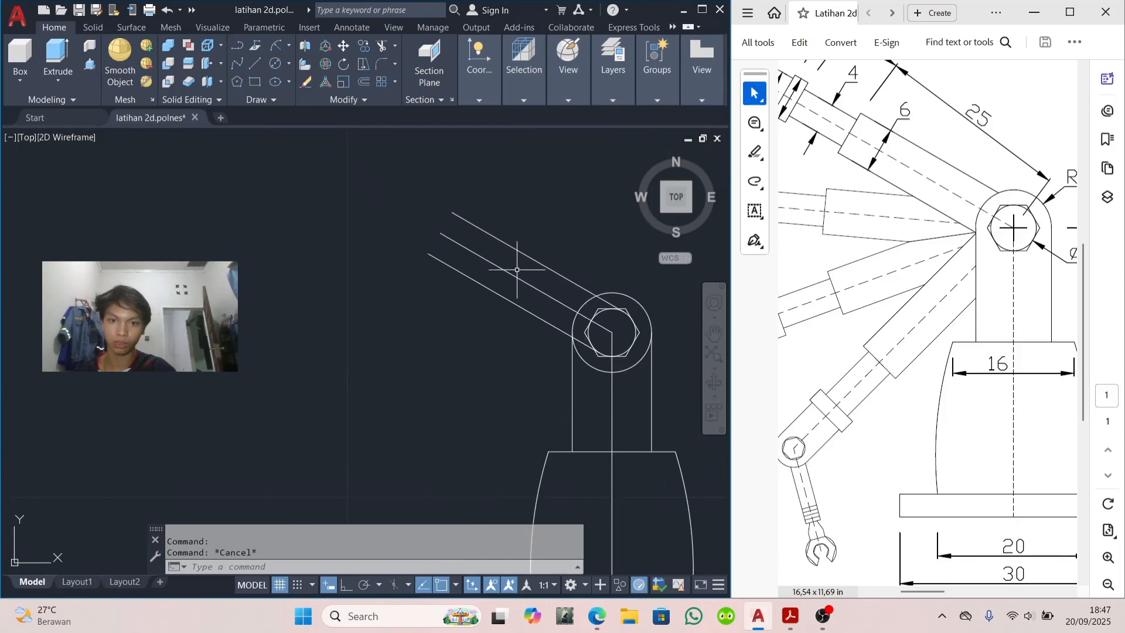
scroll(487, 344, down, 2)
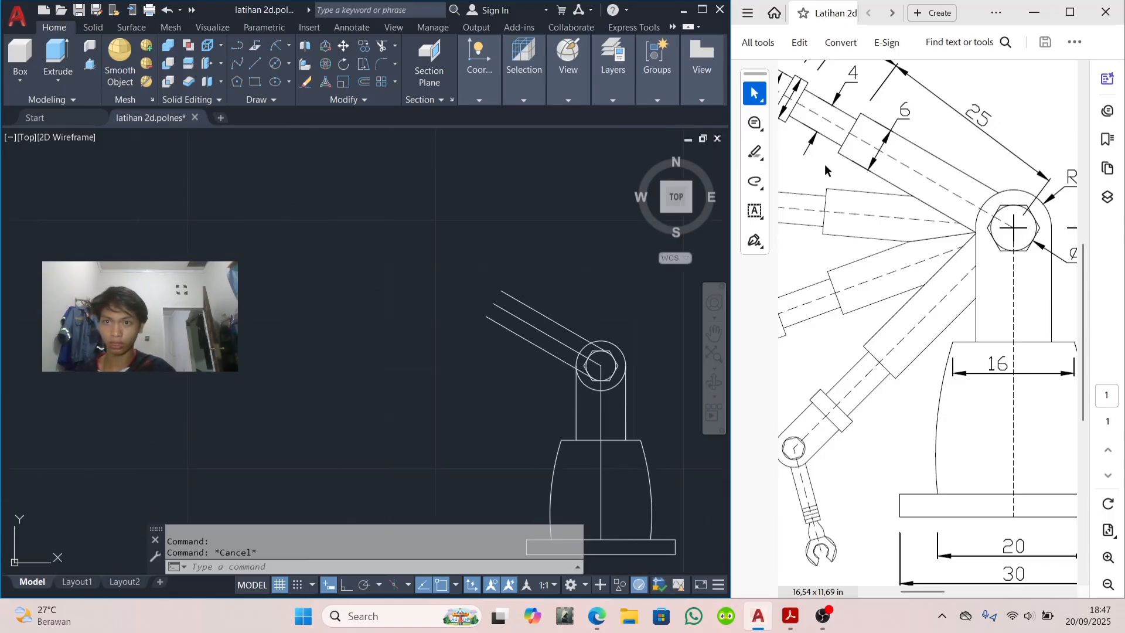
scroll(852, 171, up, 2)
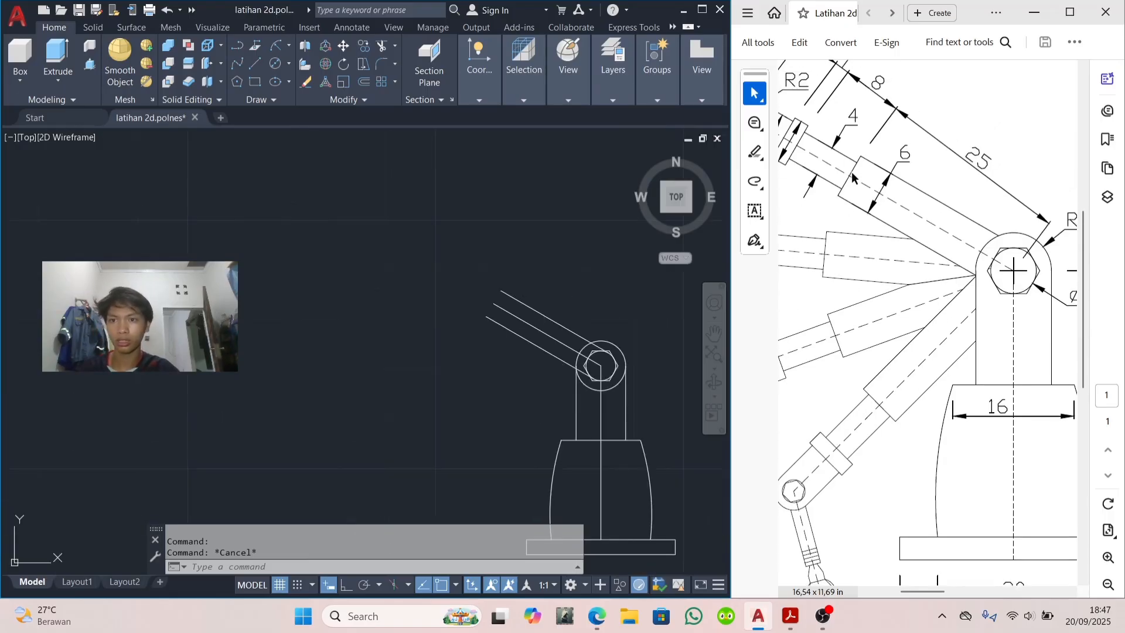
click(255, 63)
scroll(465, 319, up, 3)
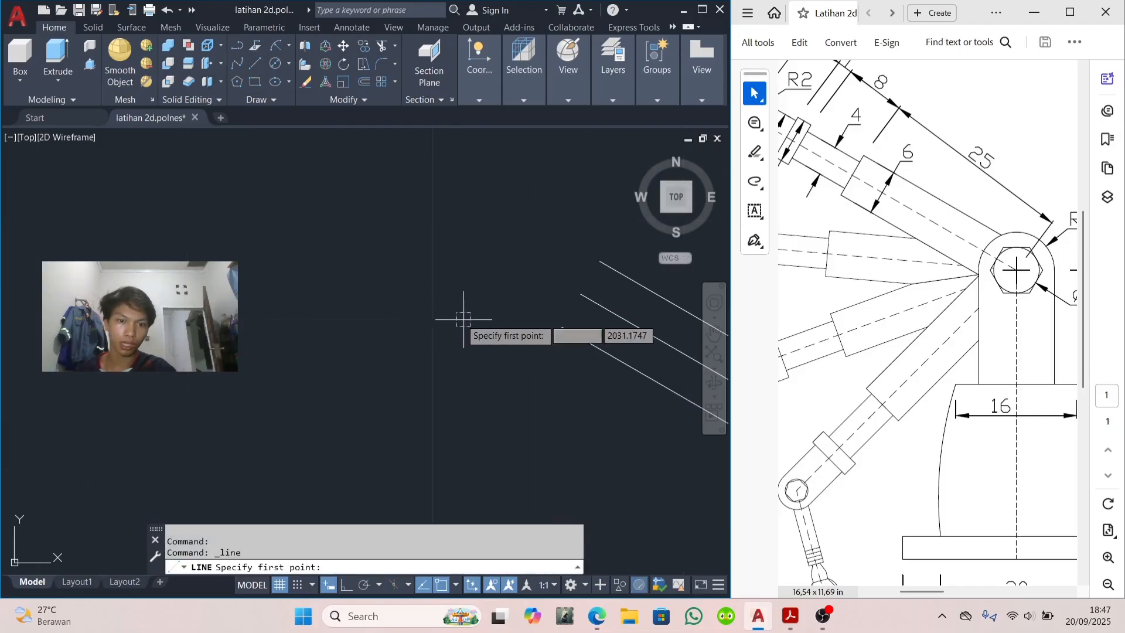
click(581, 294)
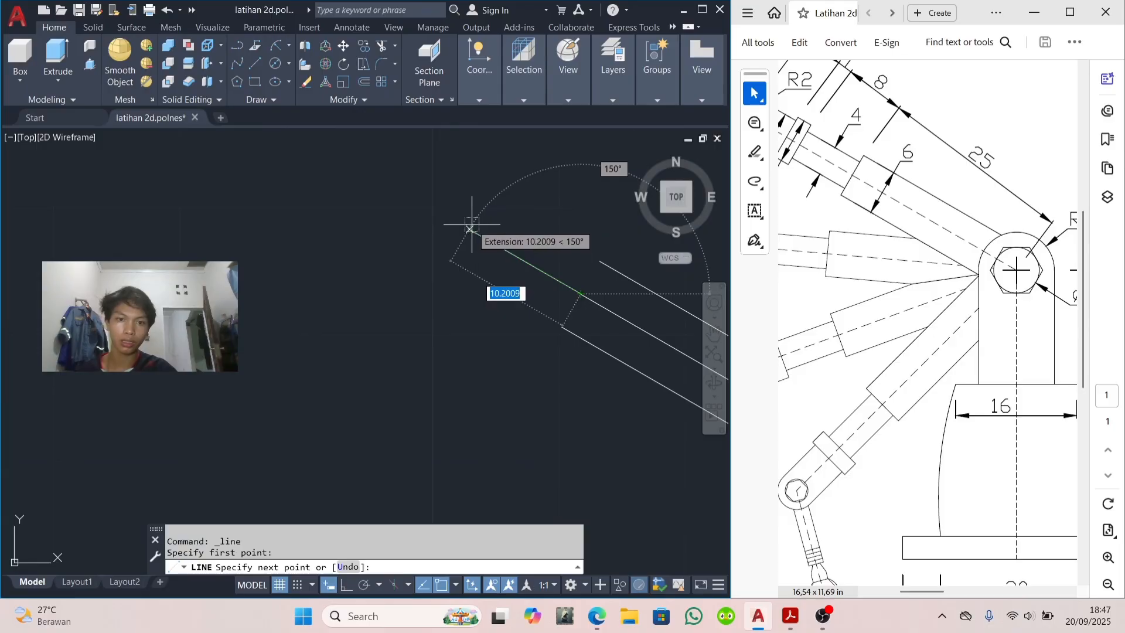
text(8)
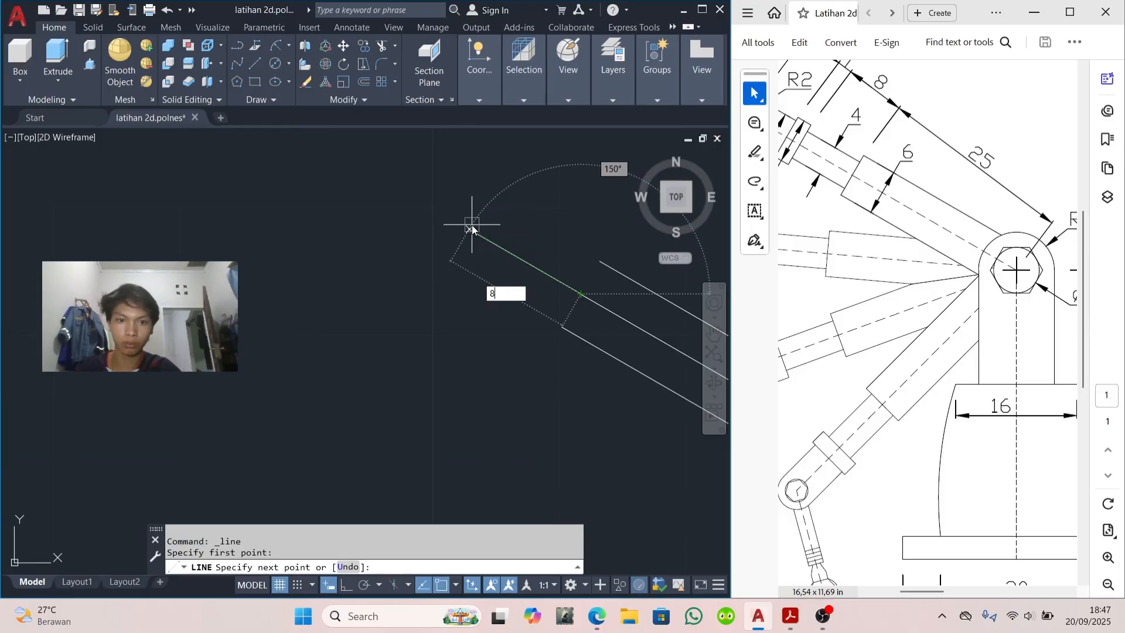
key(Return)
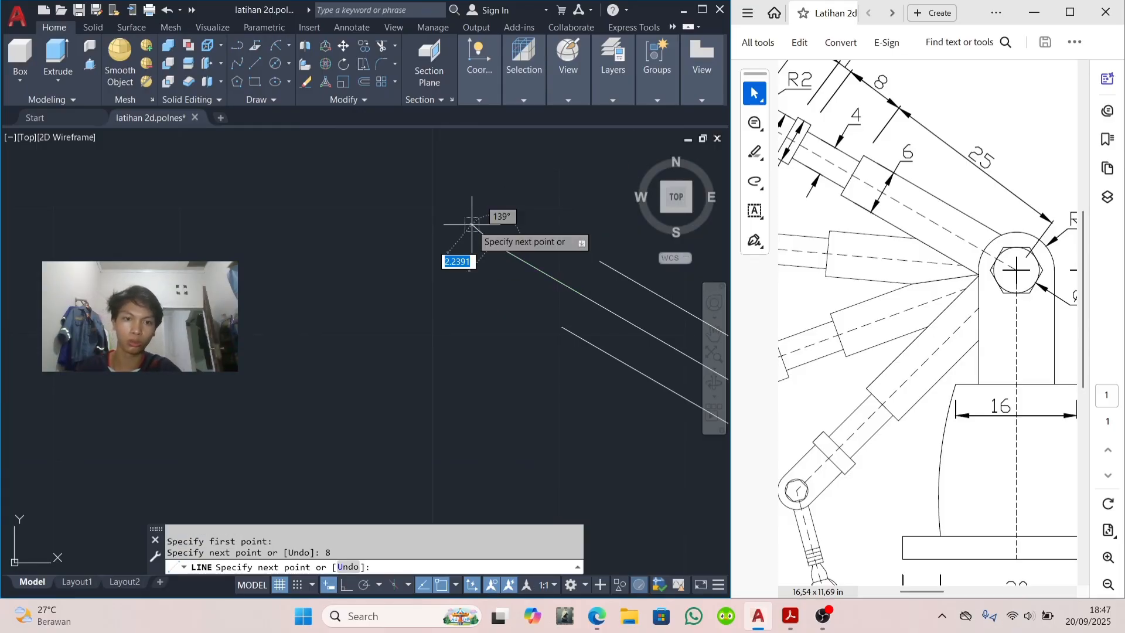
key(Escape)
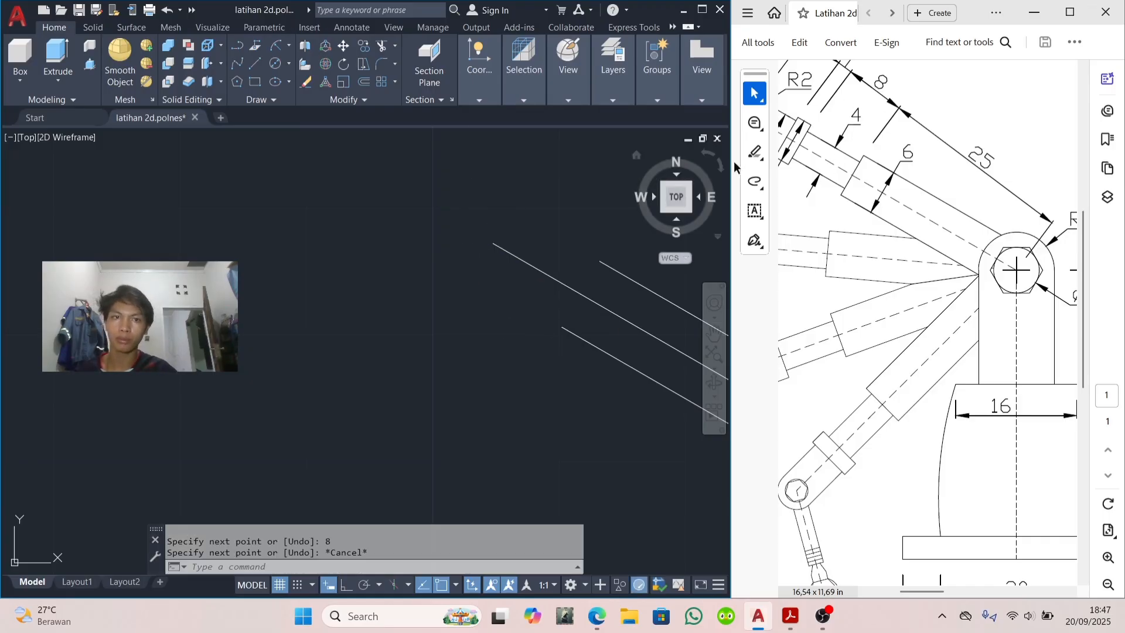
Step: Offset the 8 mm axis segment by 2 mm to both its lower and upper sides
click(364, 82)
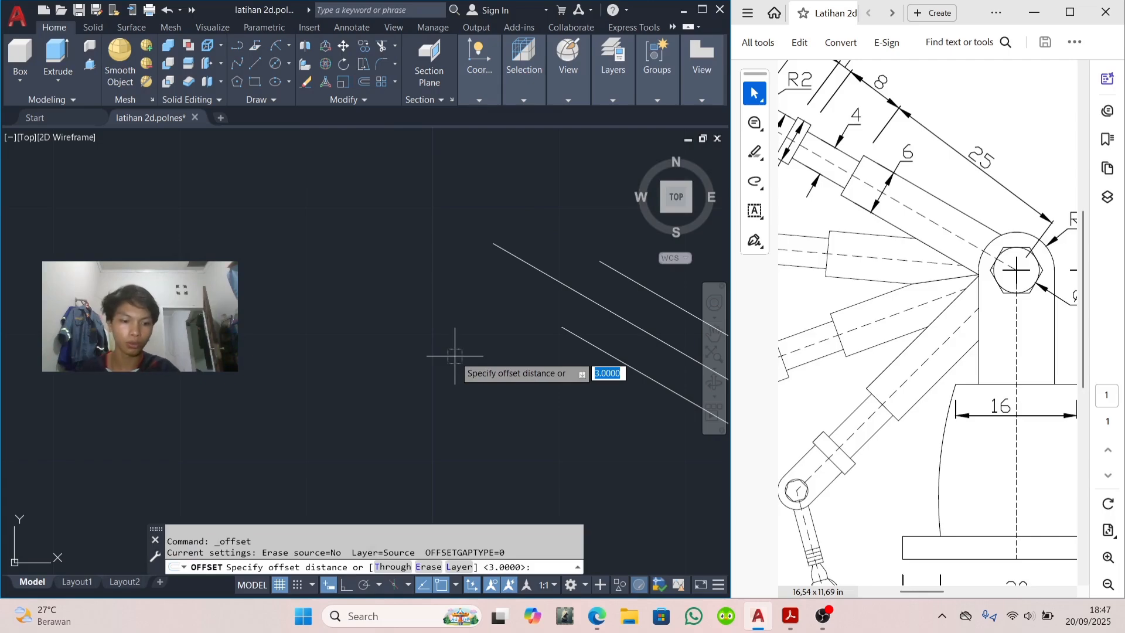
text(2)
key(Return)
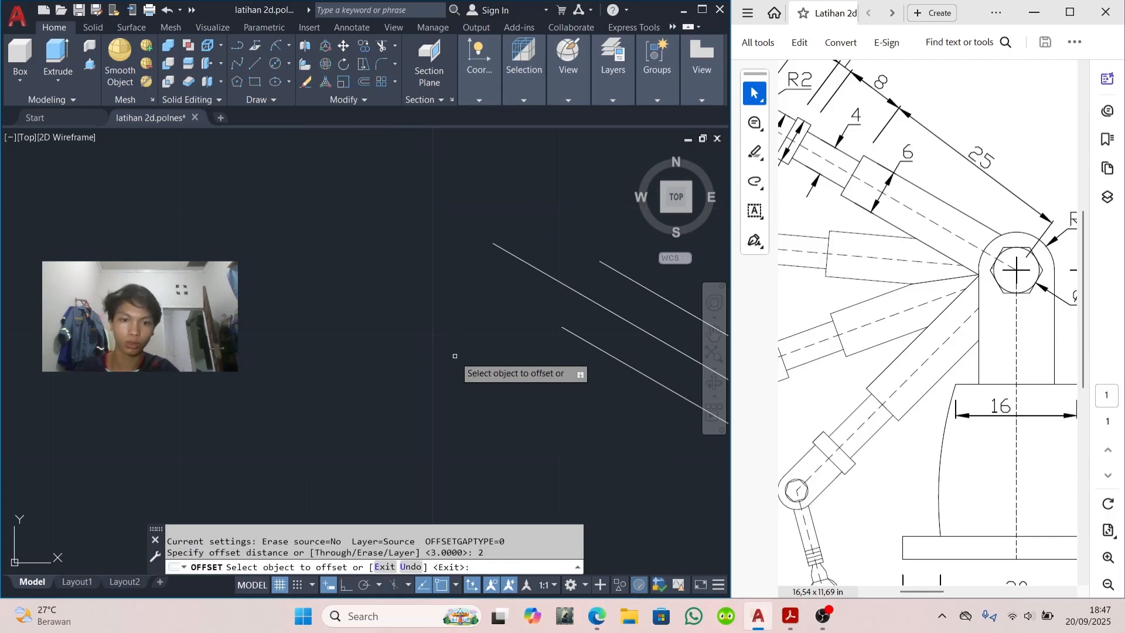
click(531, 266)
click(533, 269)
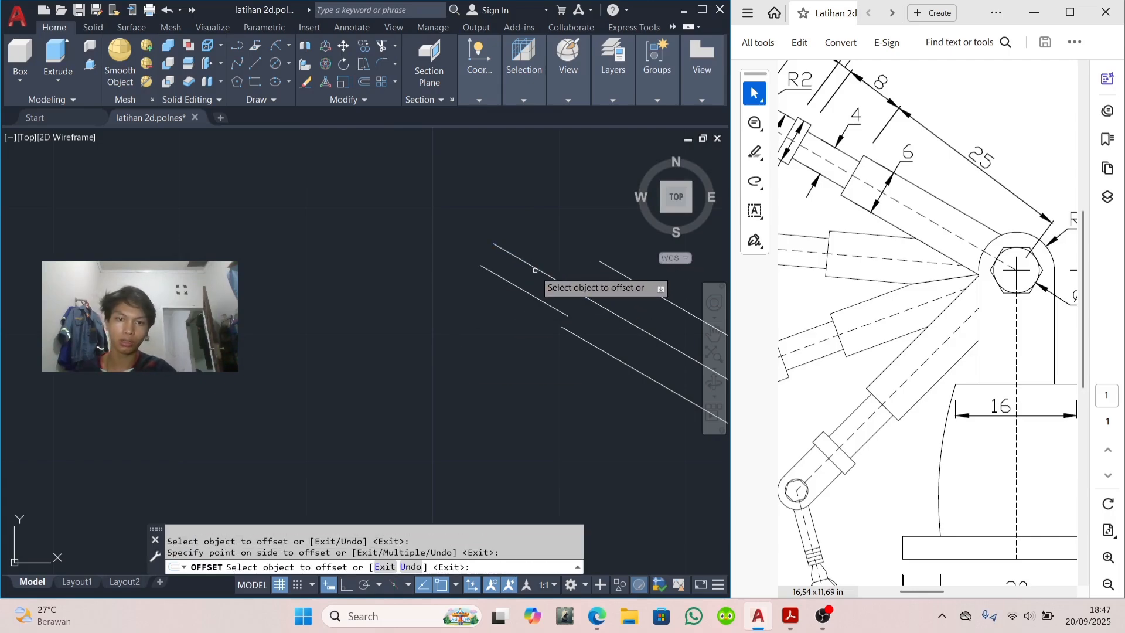
click(535, 270)
click(516, 251)
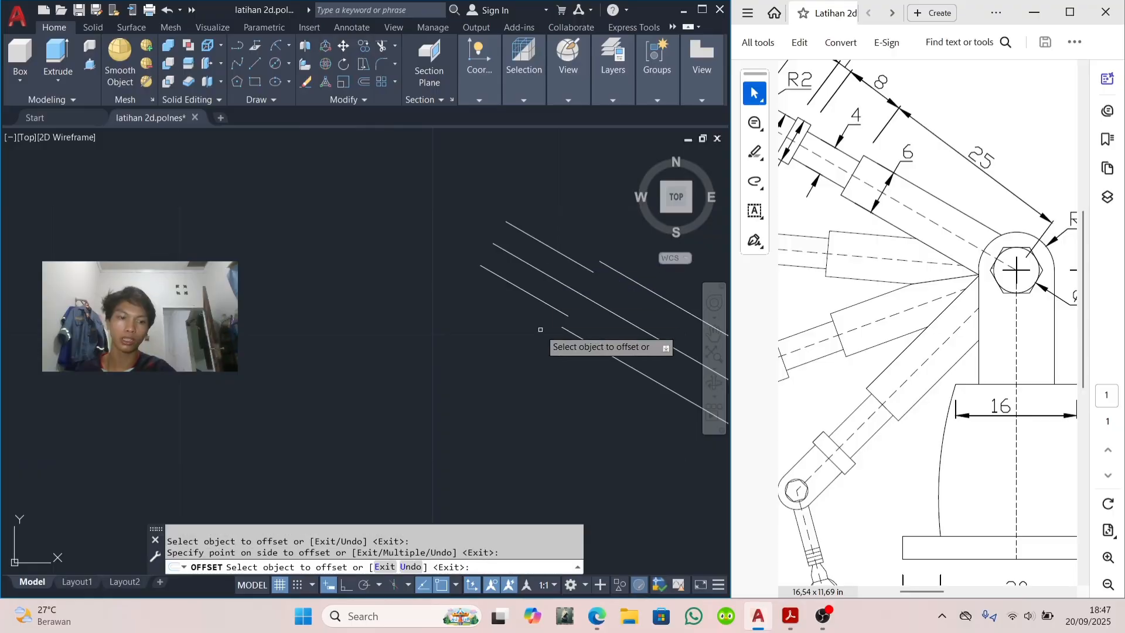
key(Escape)
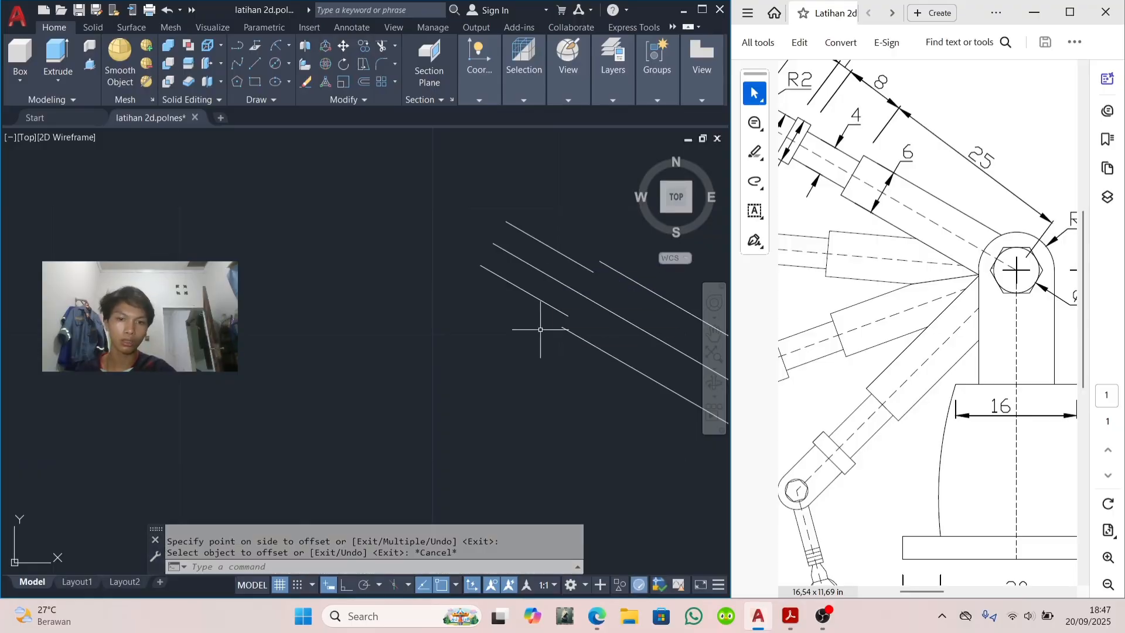
Step: Draw a line closing the outer end of the 25 mm arm section between its two edge lines
click(254, 63)
click(601, 261)
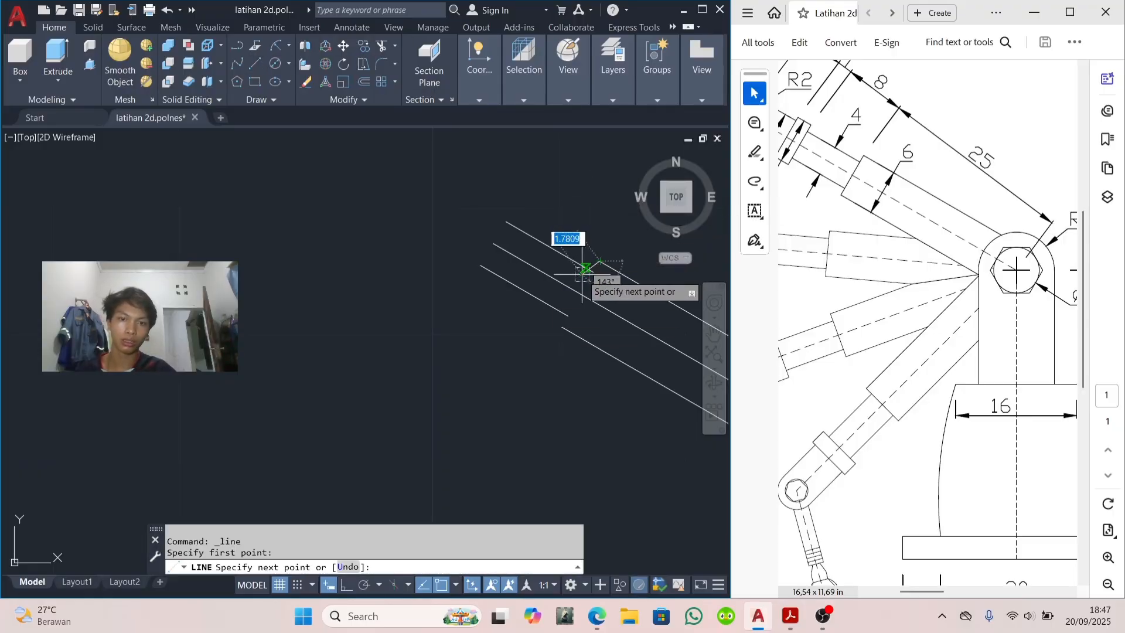
click(563, 326)
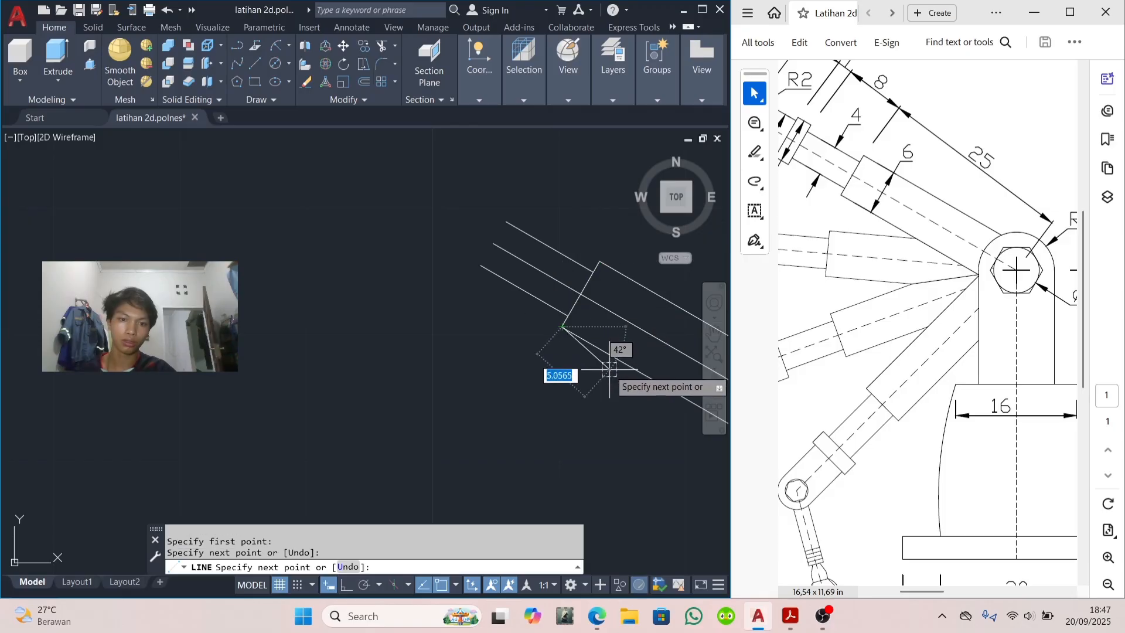
key(Escape)
Step: Continue the arm's axis at 150° from the 8 mm segment's outer end with a 2 mm line followed by a 6 mm line
scroll(585, 314, down, 5)
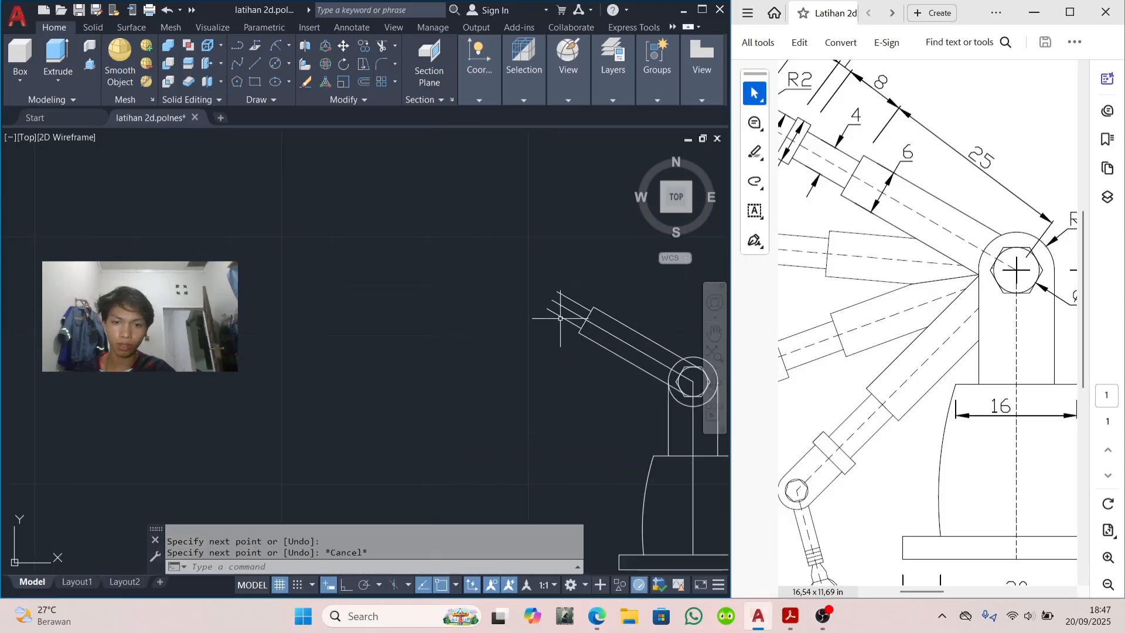
scroll(560, 318, up, 4)
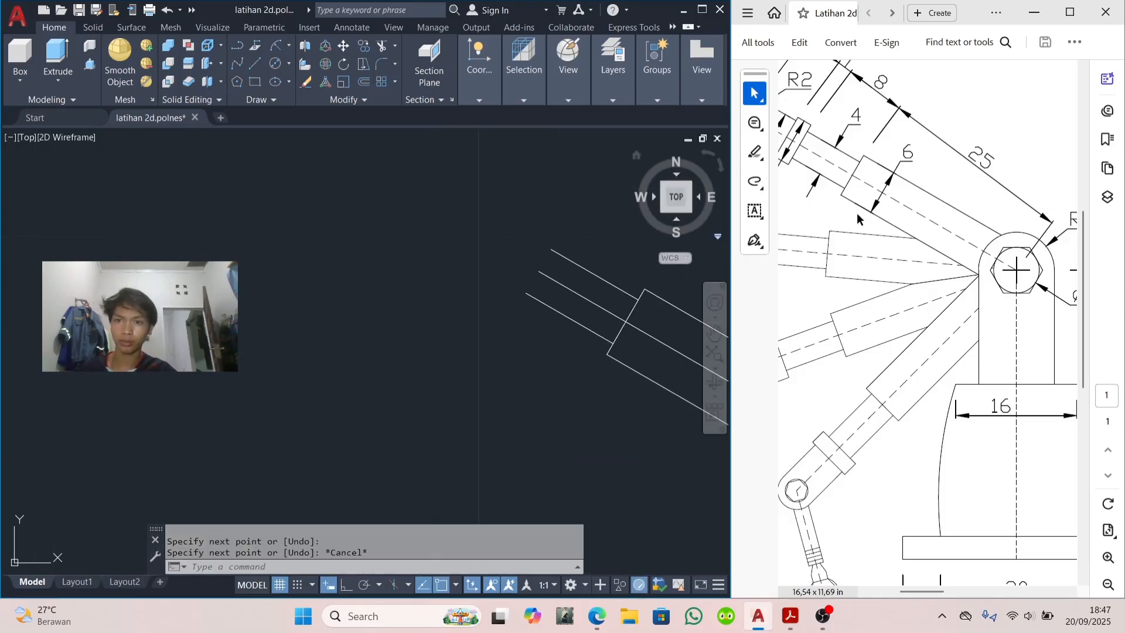
scroll(857, 220, up, 1)
scroll(857, 219, left, 2)
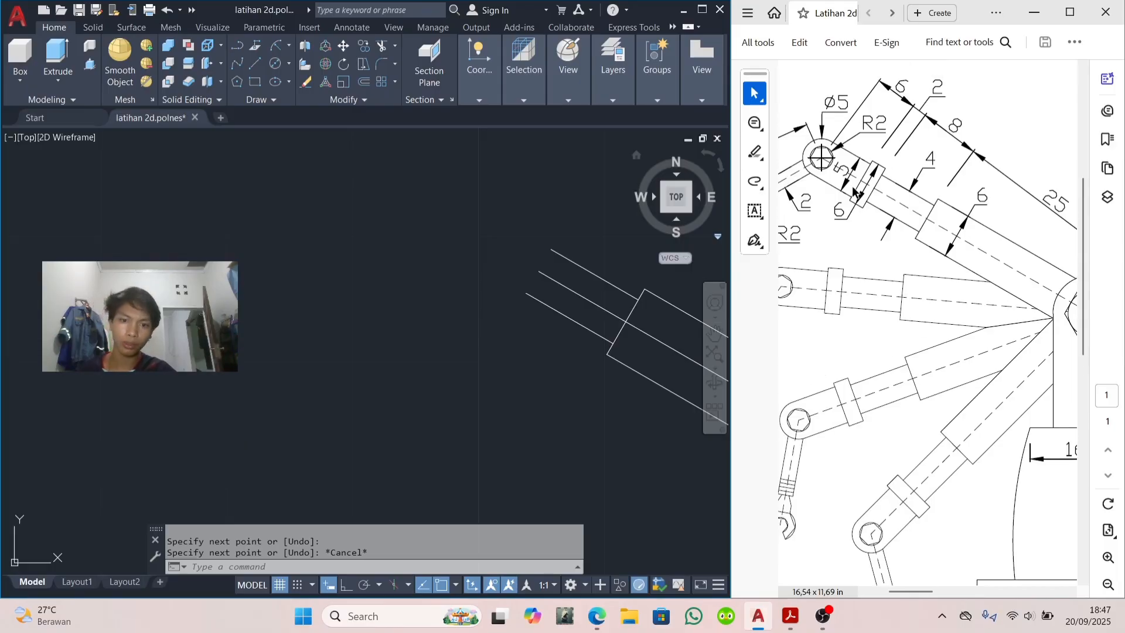
click(255, 63)
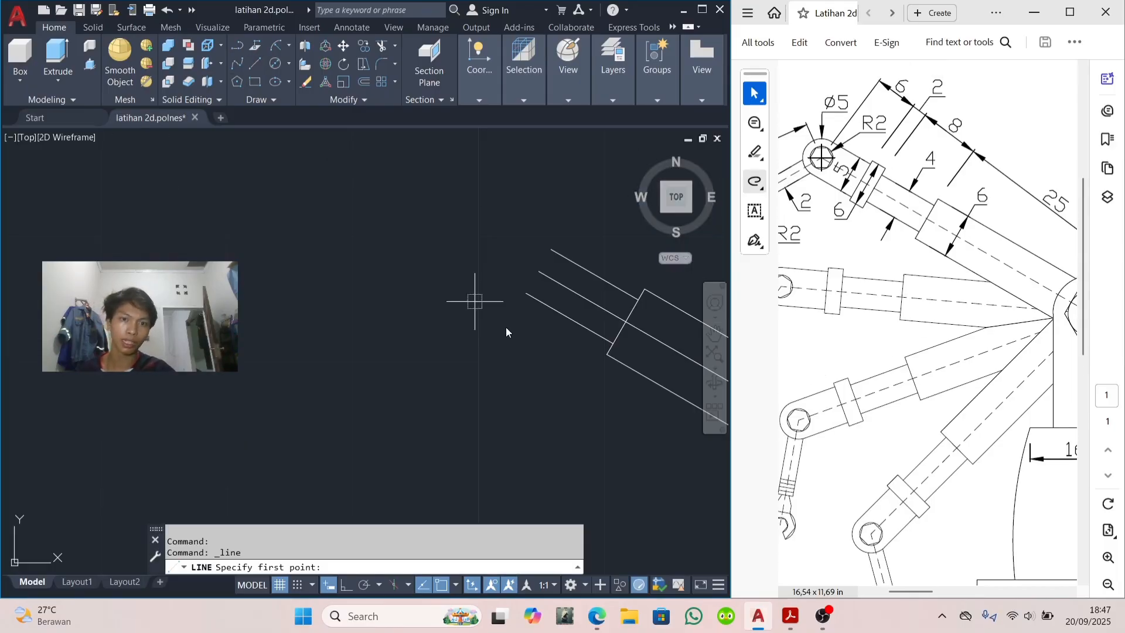
click(539, 271)
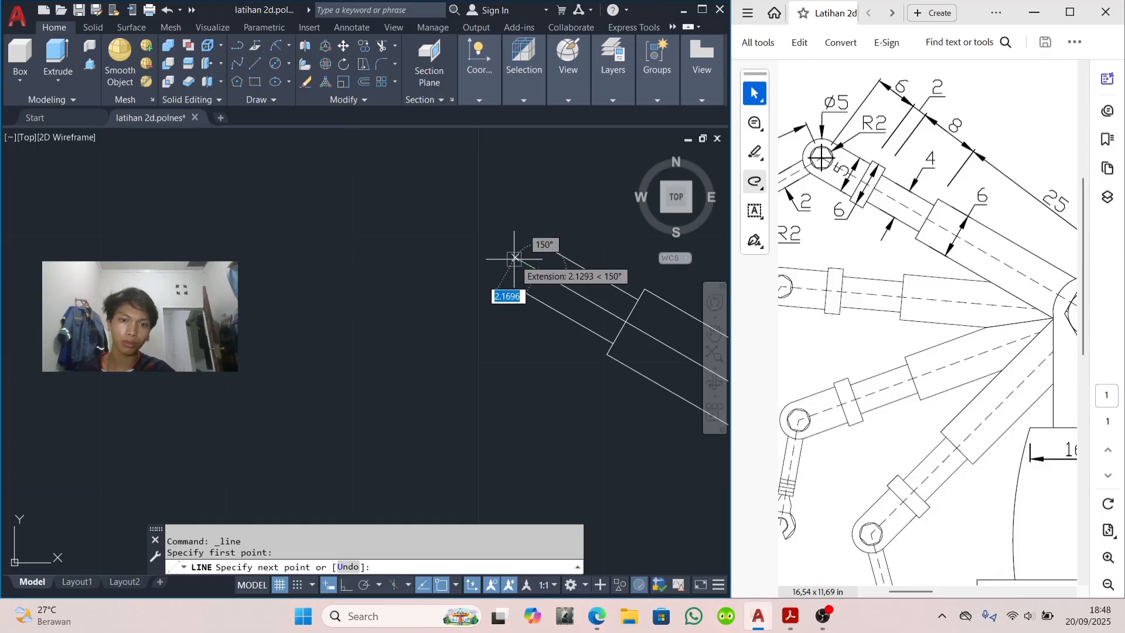
text(2)
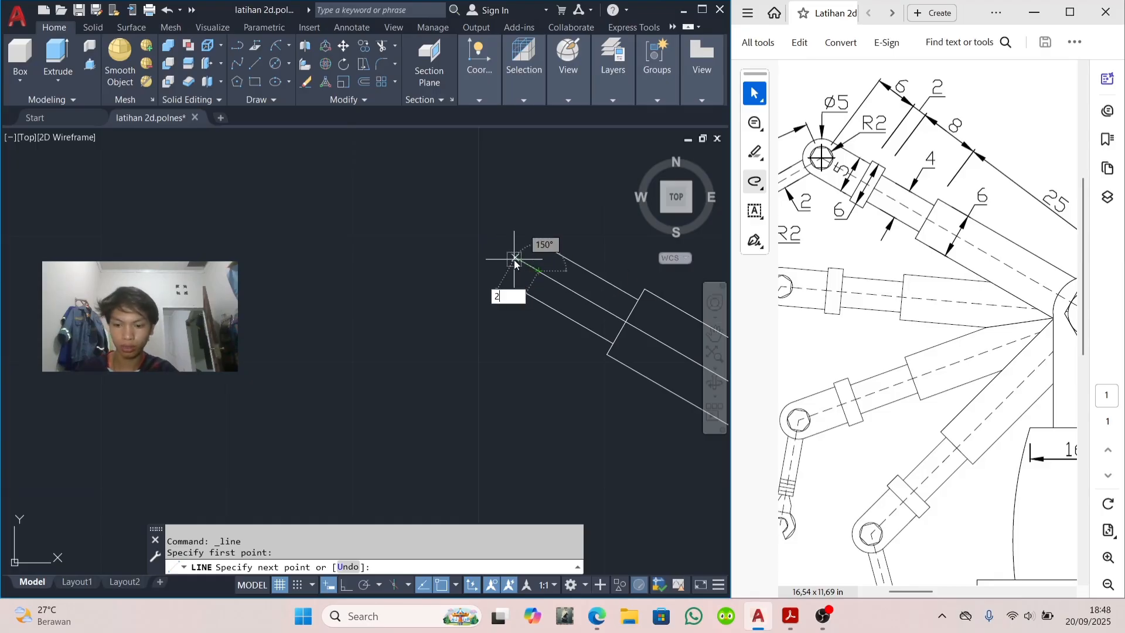
key(Return)
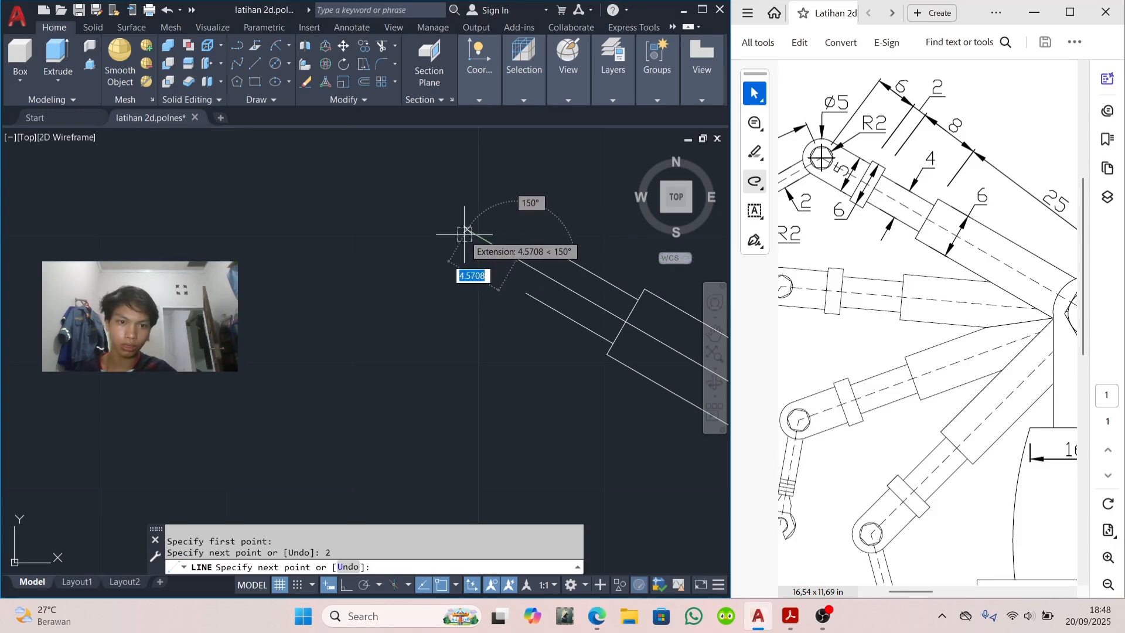
text(6)
key(Return)
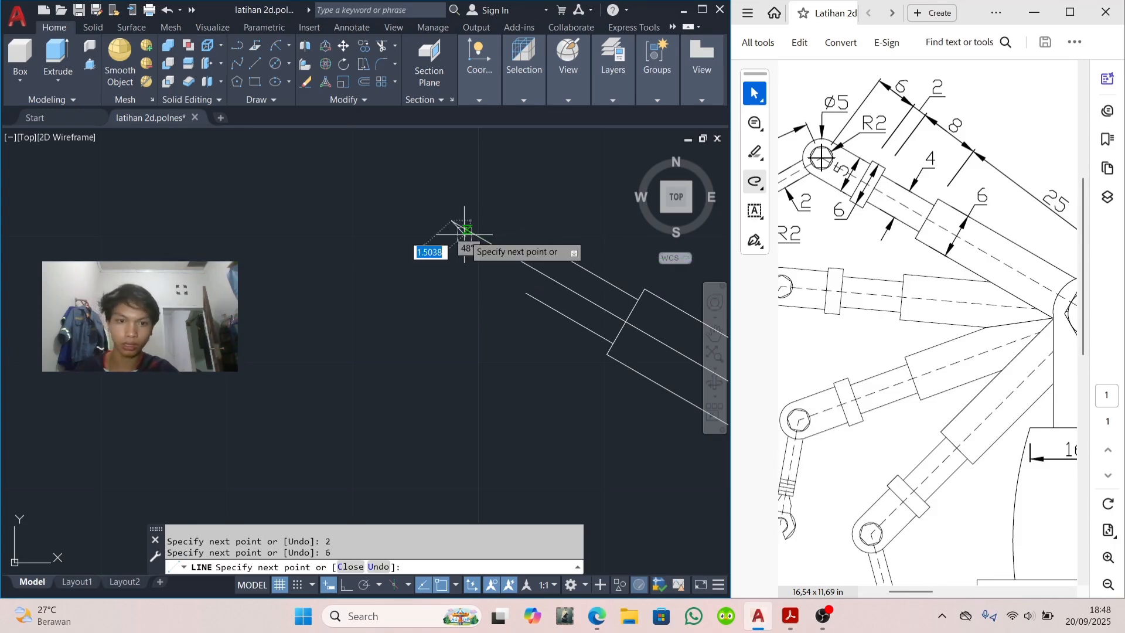
key(Escape)
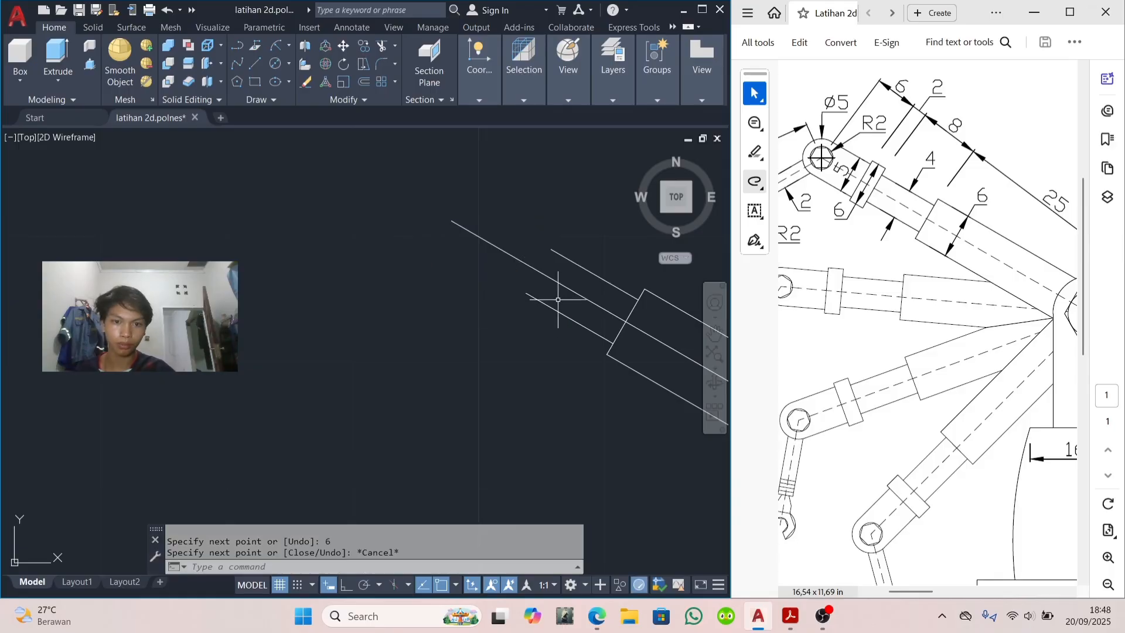
Step: Draw a line closing the outer end of the 8 mm arm section between its two edge lines
scroll(558, 298, up, 2)
click(253, 64)
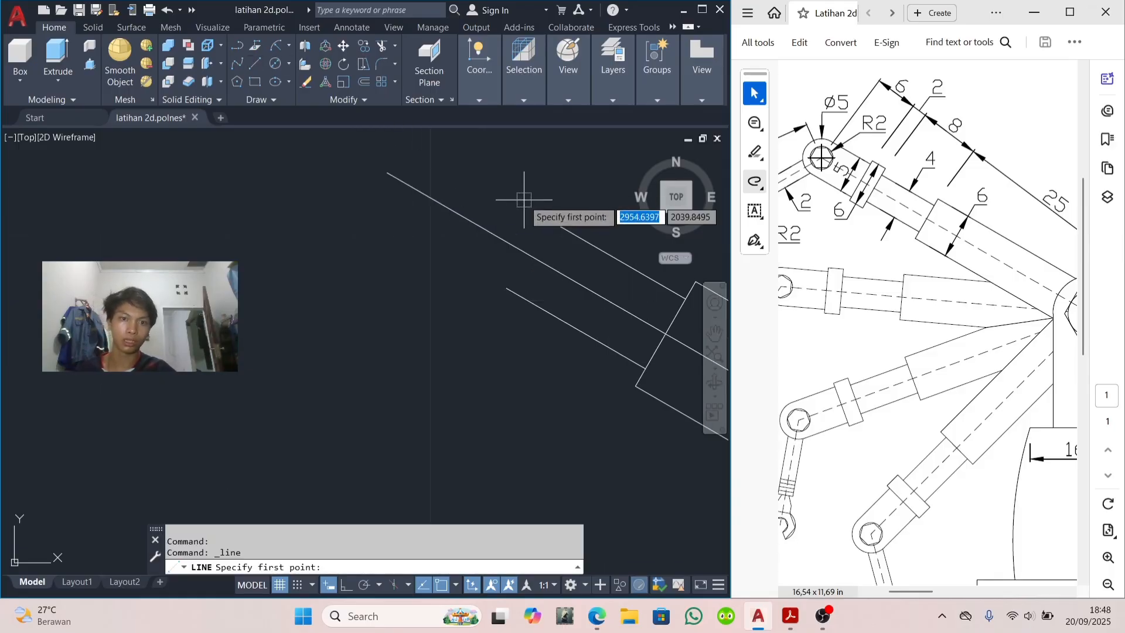
click(547, 218)
click(507, 288)
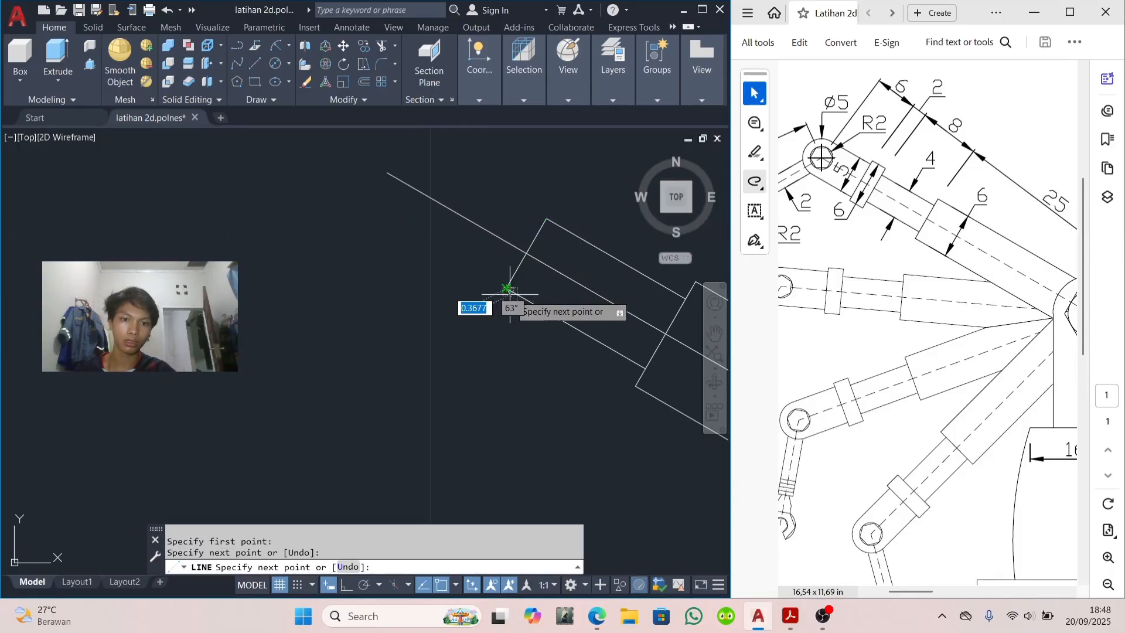
key(Escape)
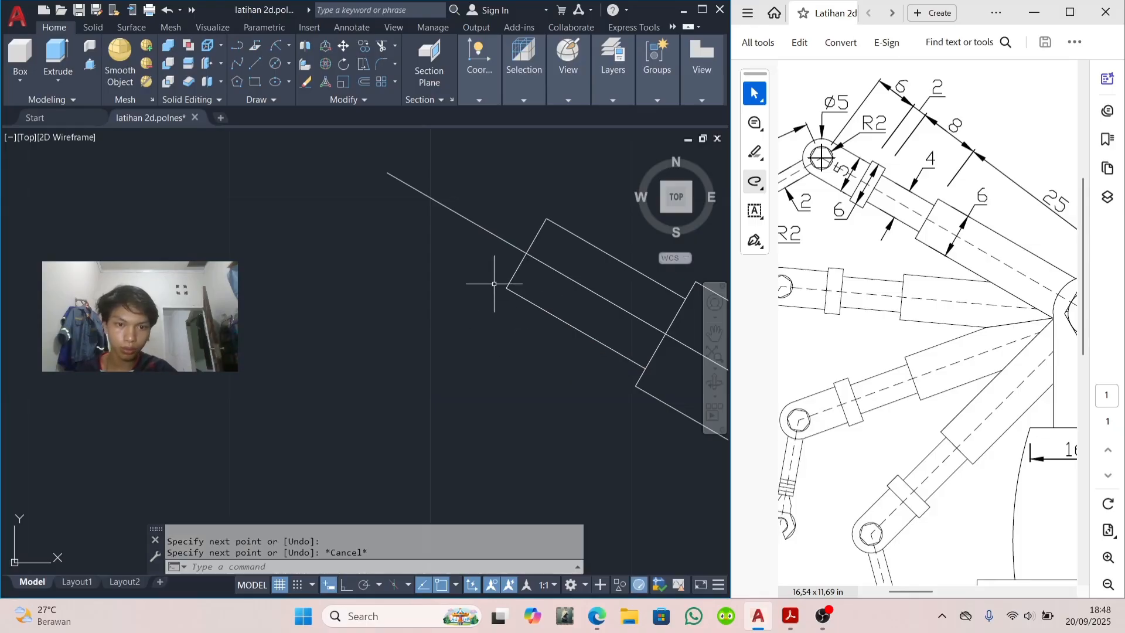
Step: Offset the 2 mm axis segment by 3 mm to both its upper and lower sides for the collar's edges
scroll(530, 287, up, 3)
scroll(534, 287, down, 4)
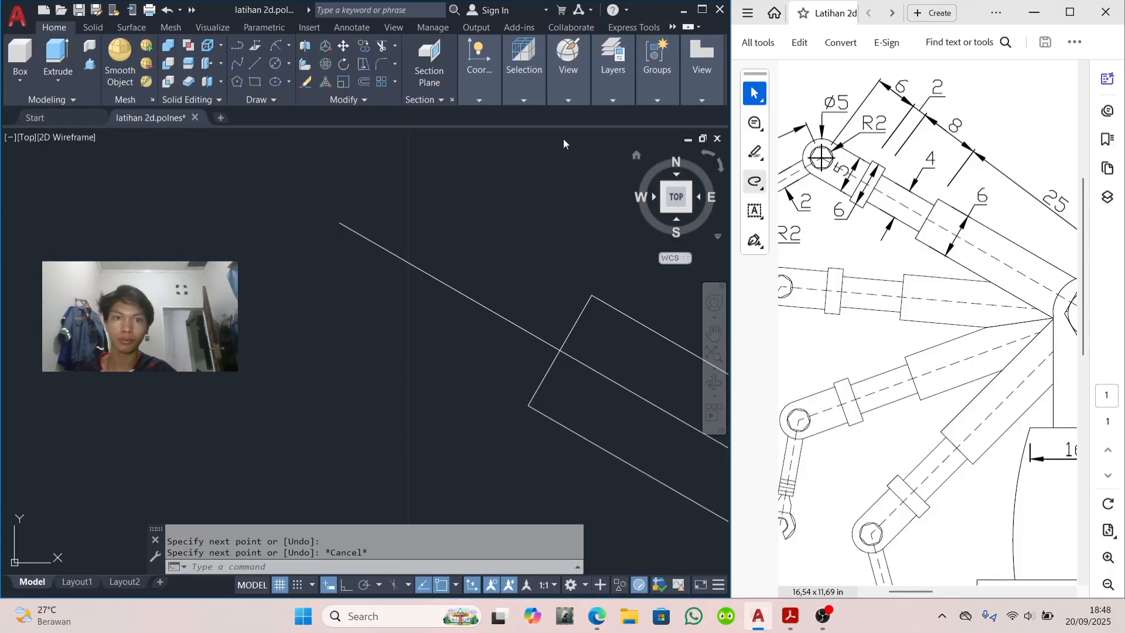
click(364, 81)
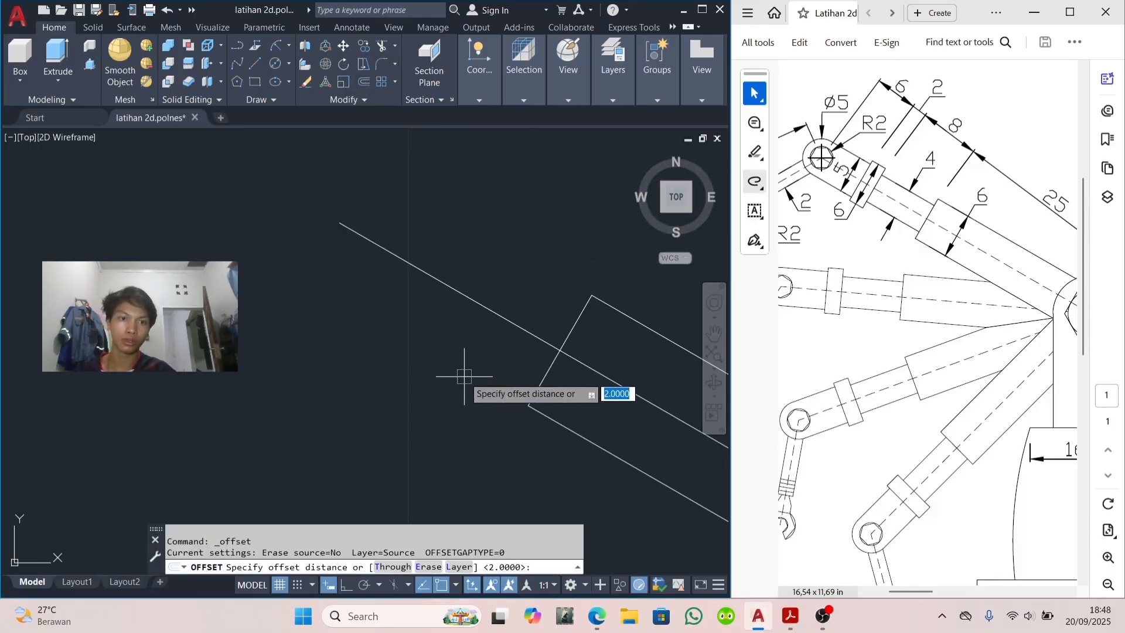
text(3)
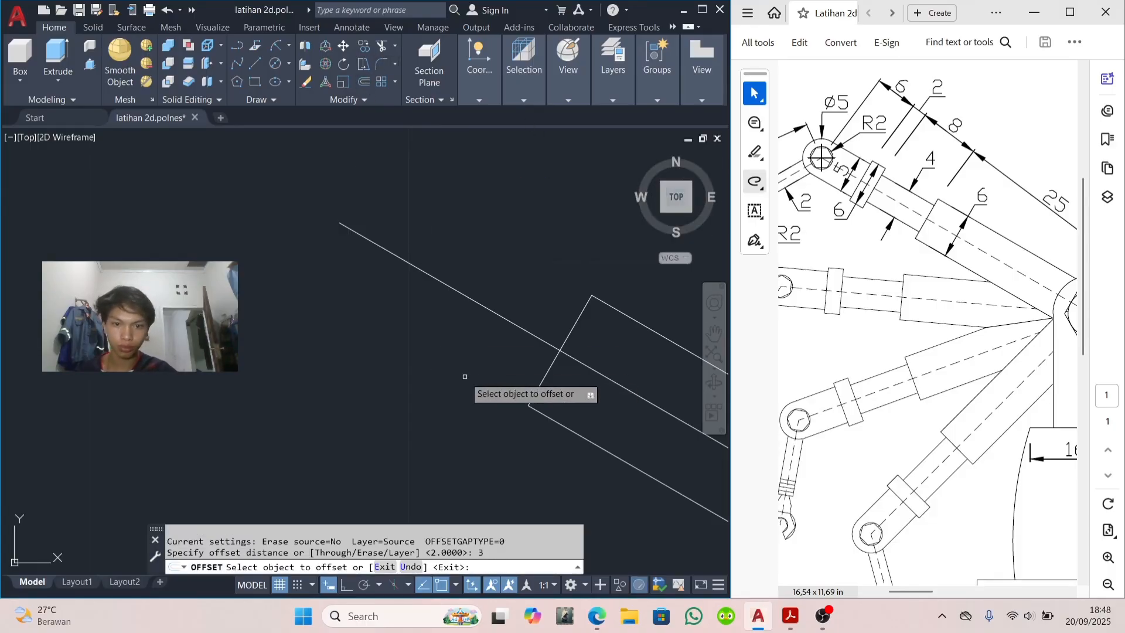
click(554, 342)
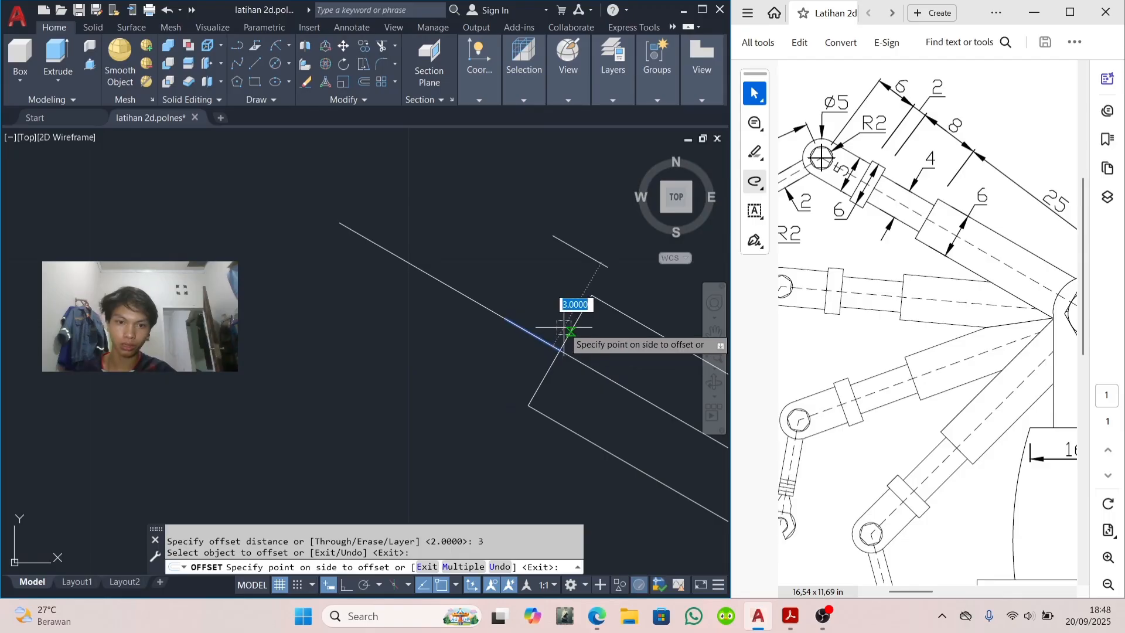
click(561, 330)
click(545, 343)
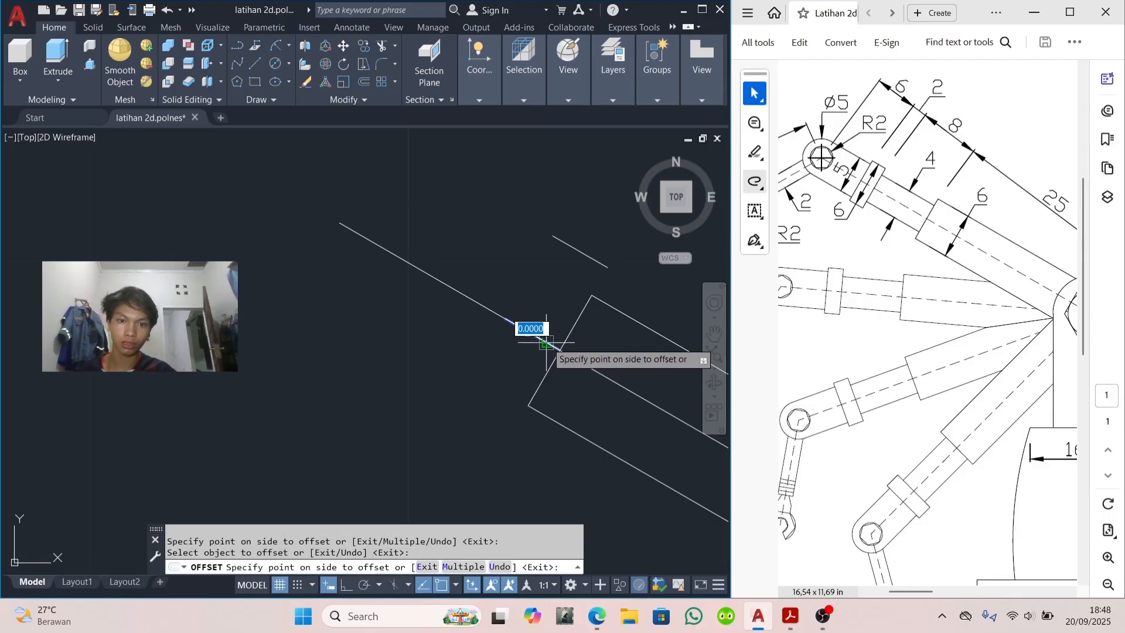
click(544, 347)
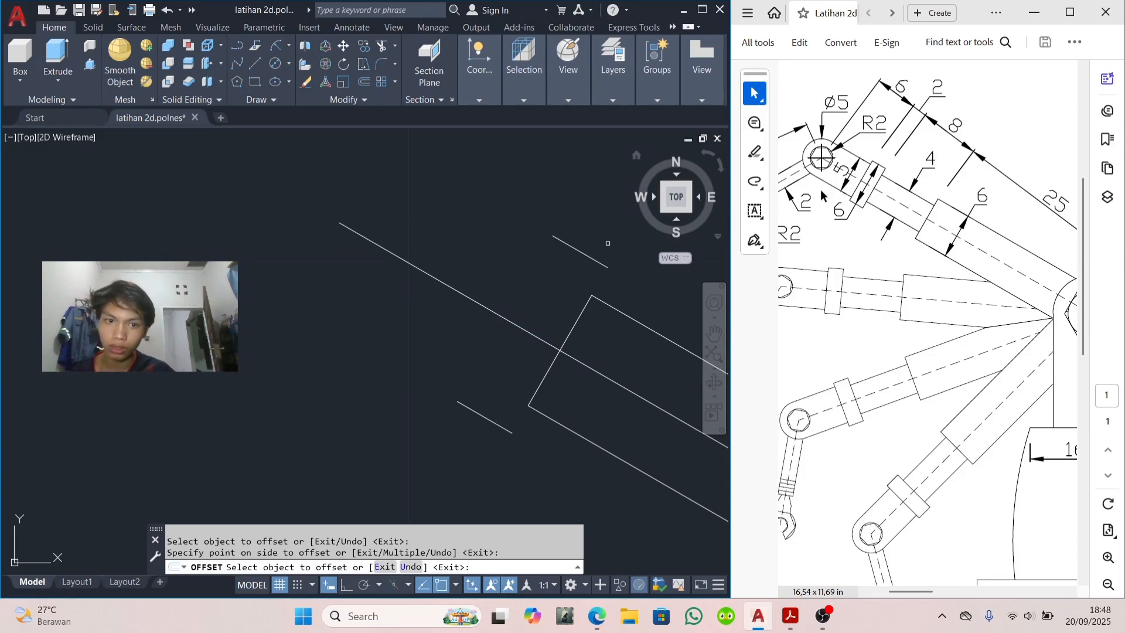
key(Escape)
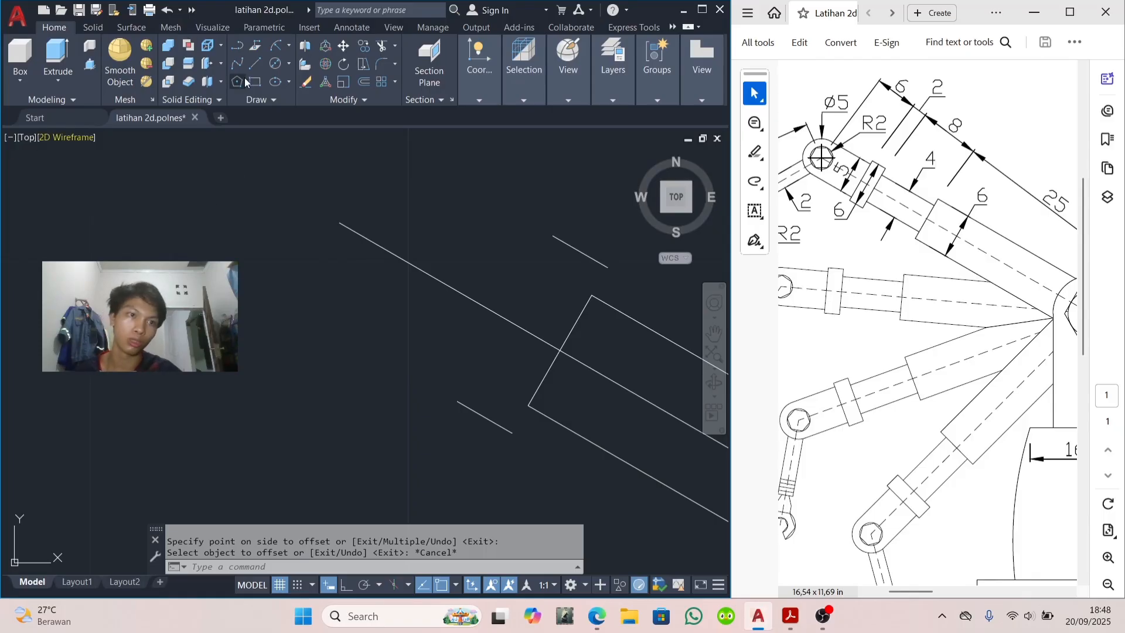
click(290, 66)
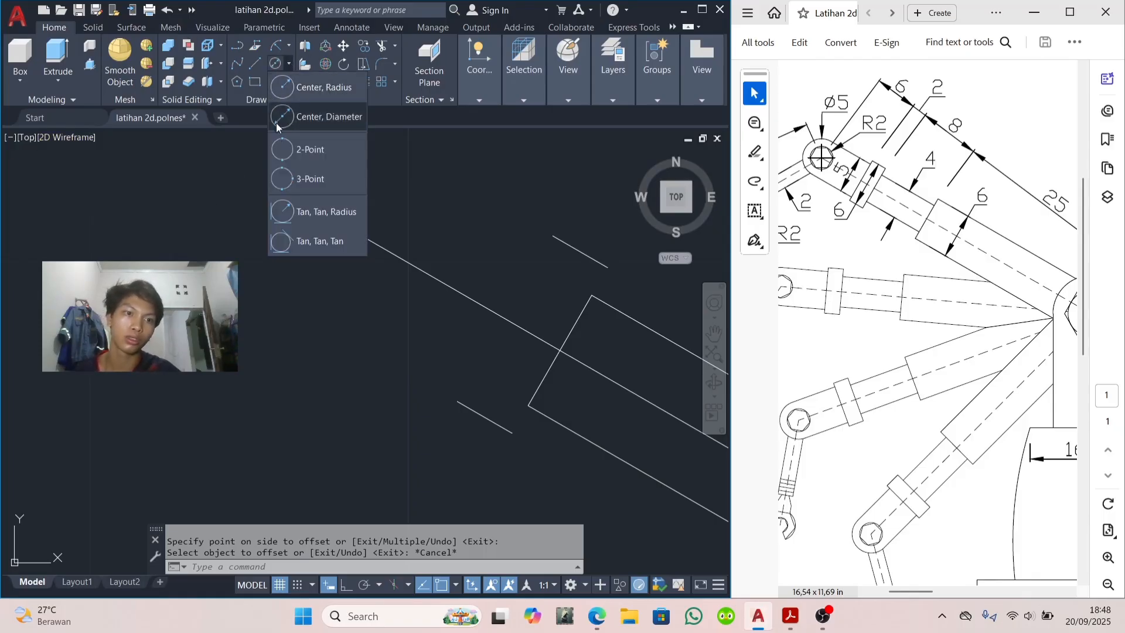
click(316, 86)
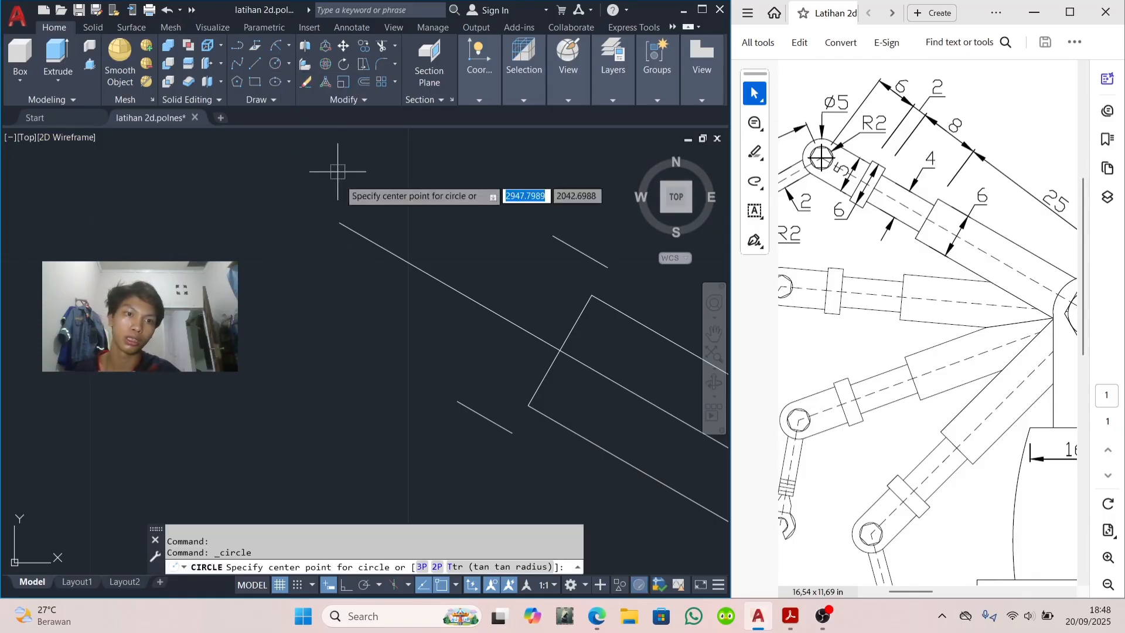
click(340, 221)
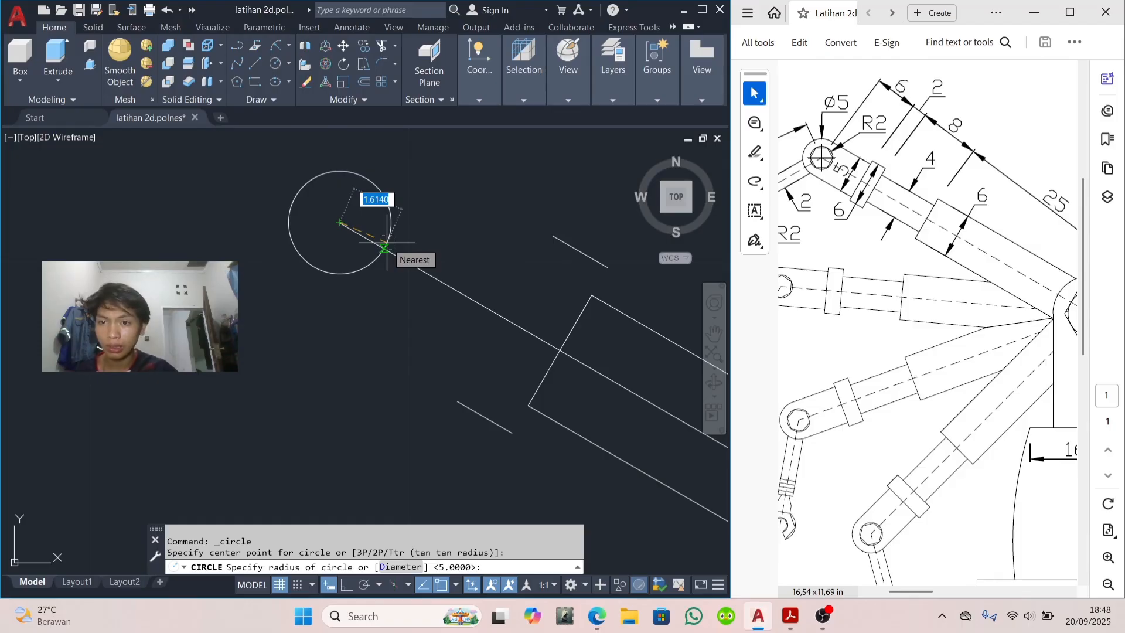
key(Escape)
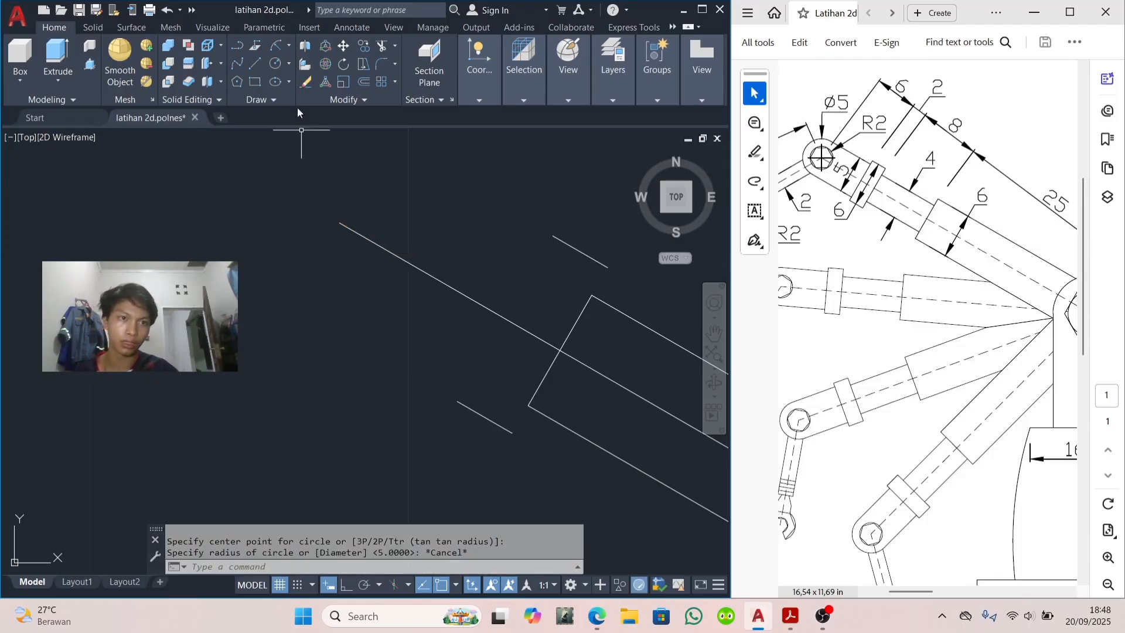
Step: Draw a circle of diameter 5 centred on the outer end of the arm's axis for the end joint
click(288, 64)
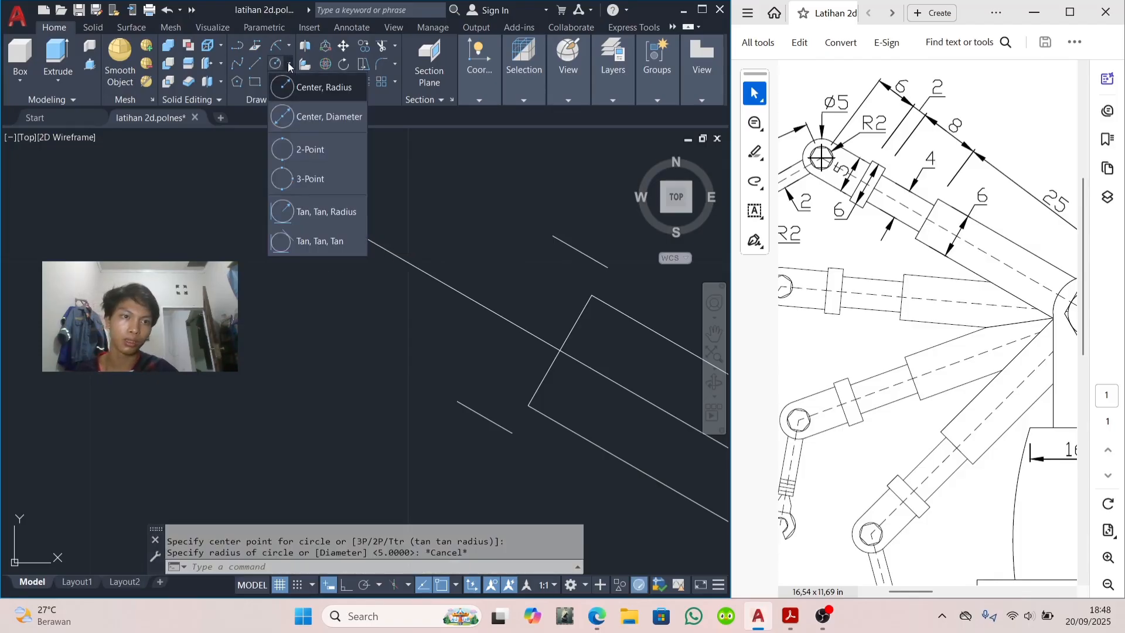
click(297, 118)
click(340, 222)
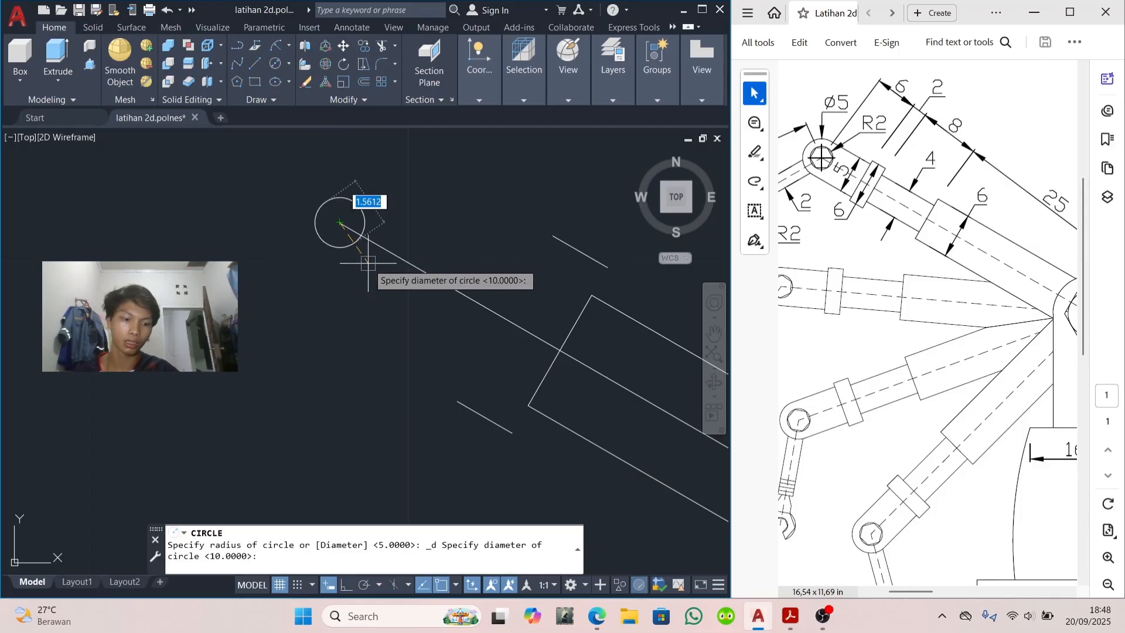
key(Return)
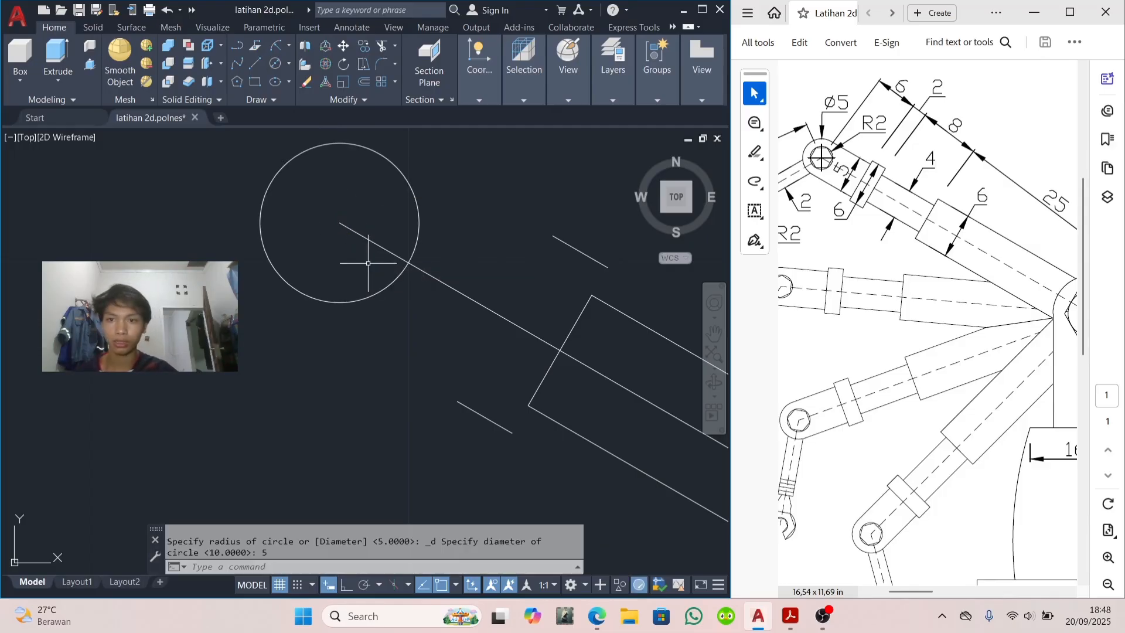
Step: Draw a concentric circle of radius 2 inside the end joint's 5 mm diameter circle
right_click(413, 249)
click(446, 263)
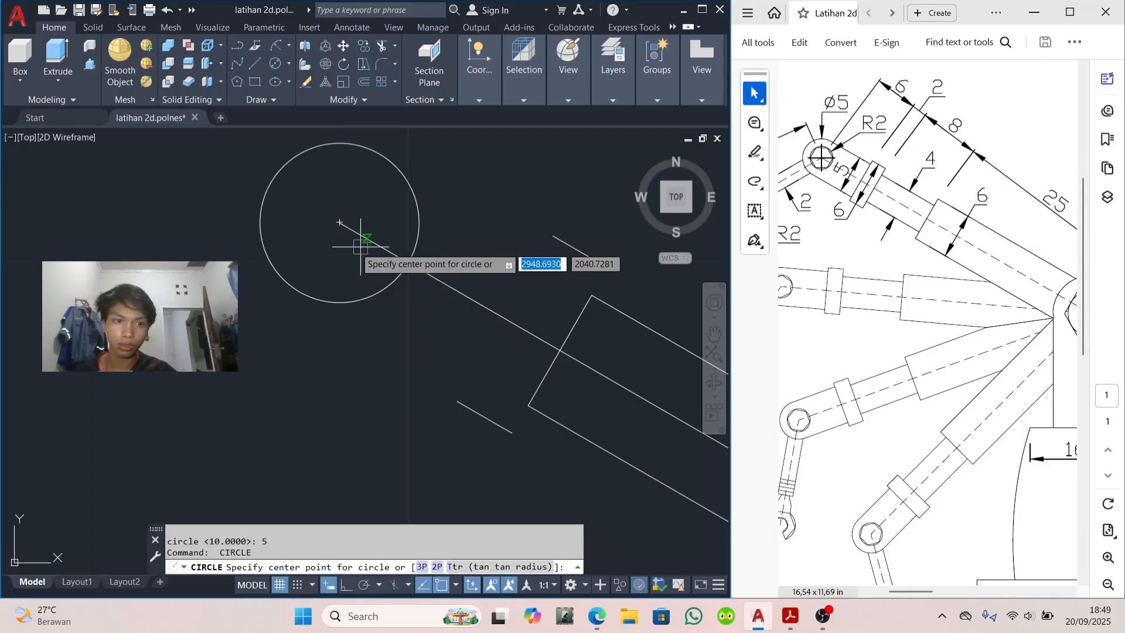
click(340, 223)
text(2)
key(Return)
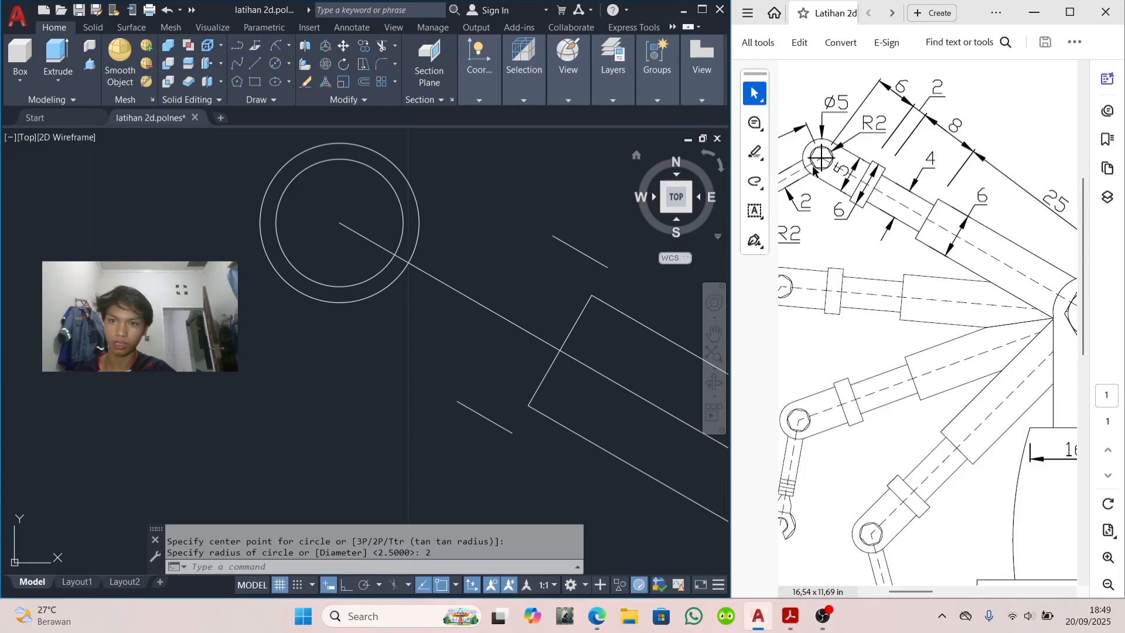
middle_drag(331, 226, 346, 237)
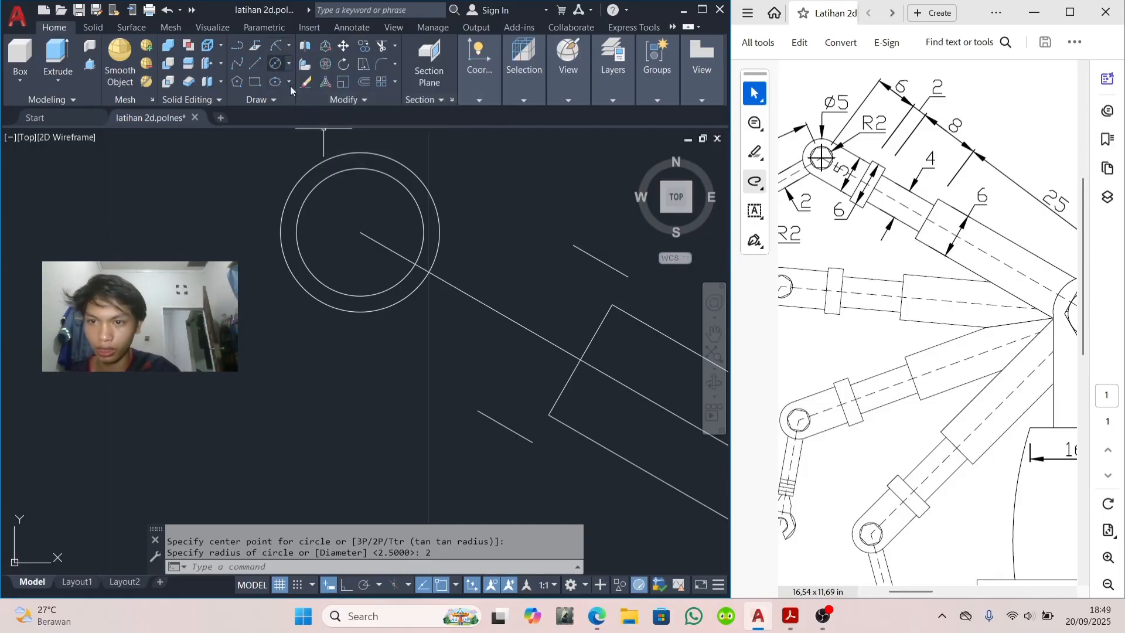
Step: Draw a line joining the outer ends of the collar's two edge lines to close its outer side
click(255, 64)
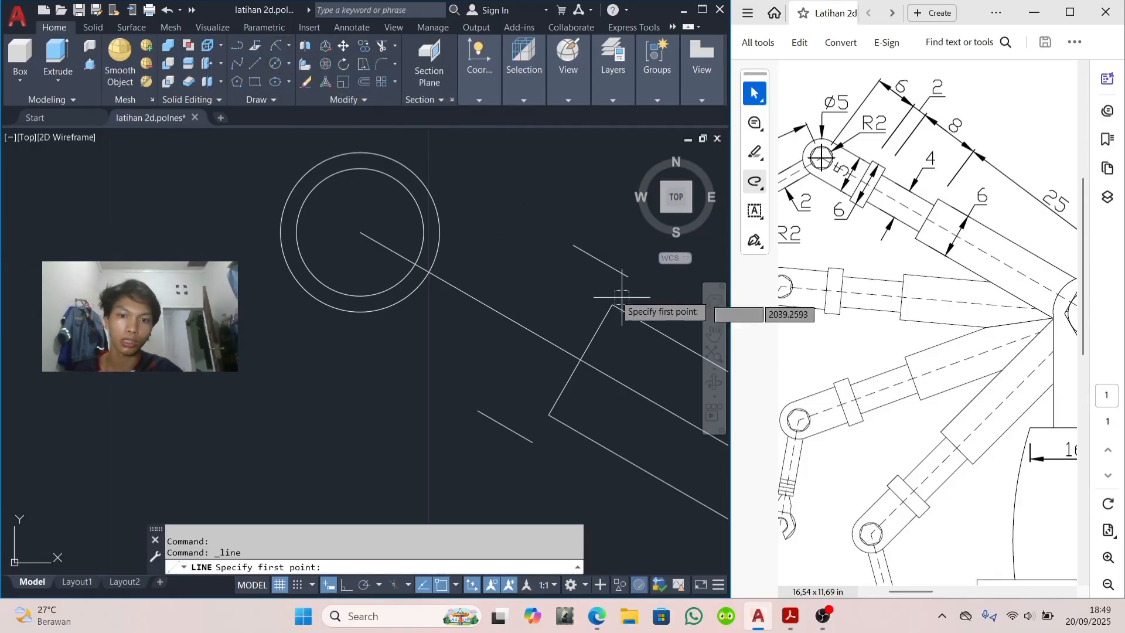
click(573, 245)
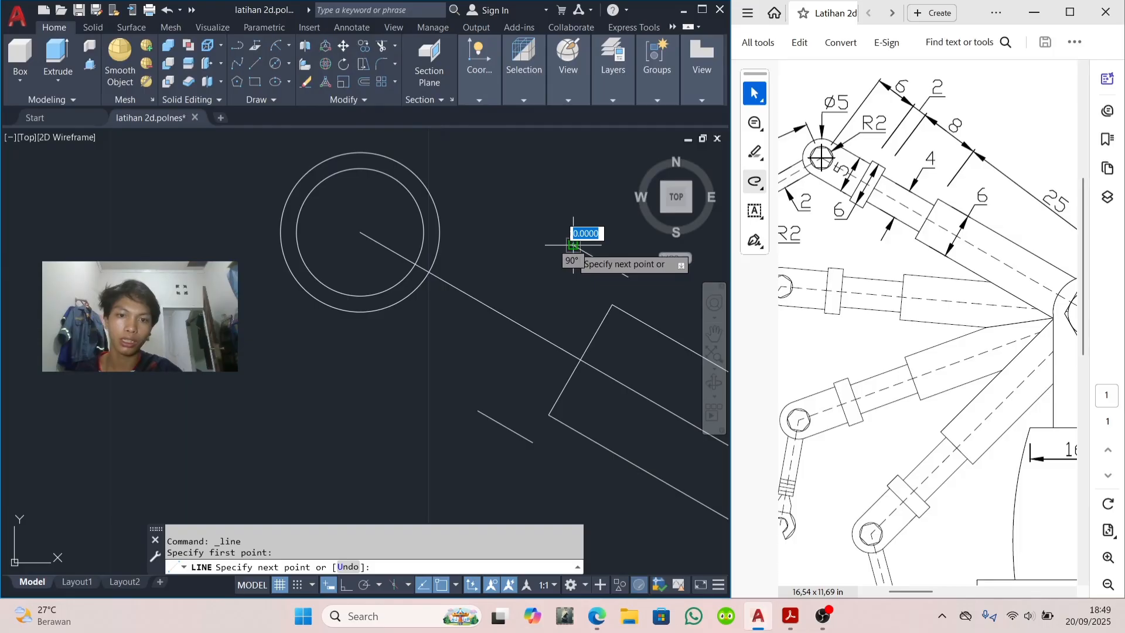
click(478, 410)
key(Escape)
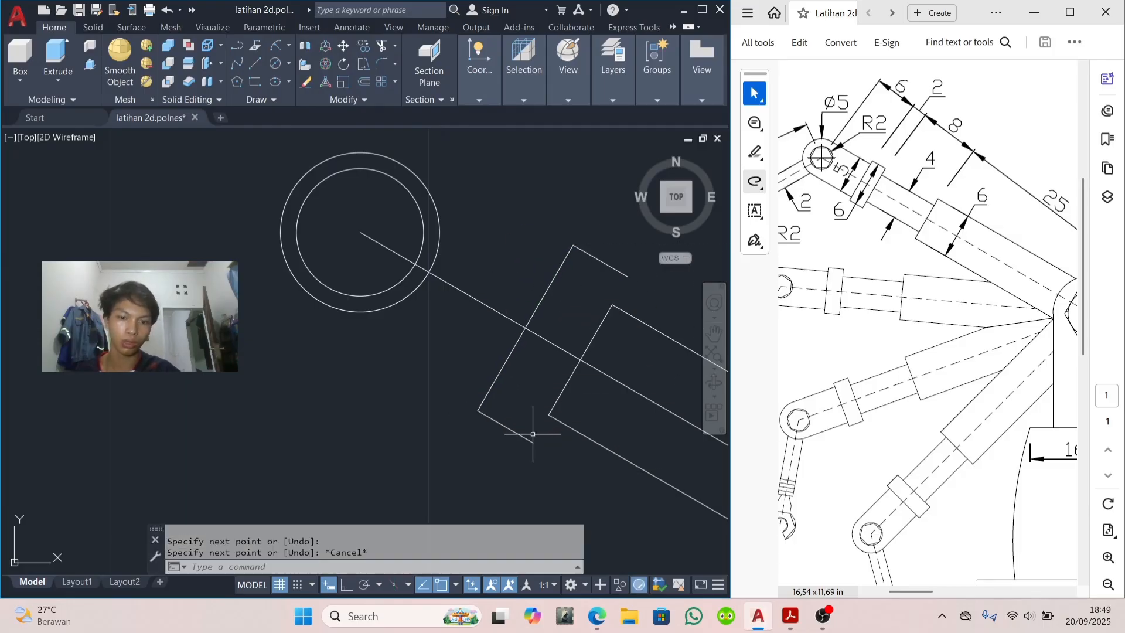
key(Return)
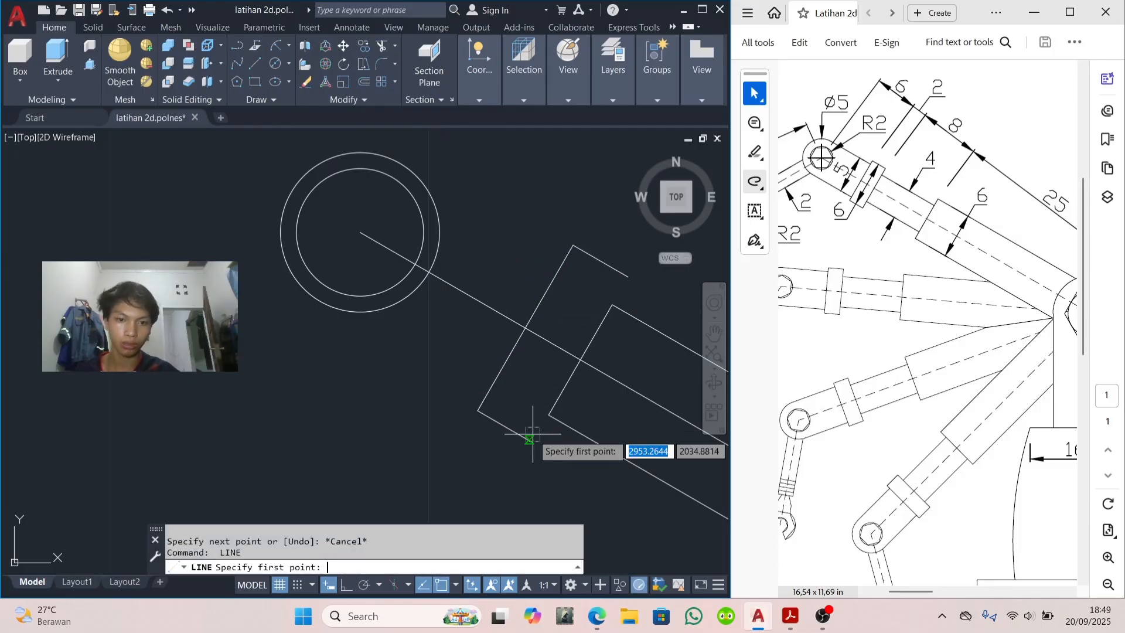
click(628, 277)
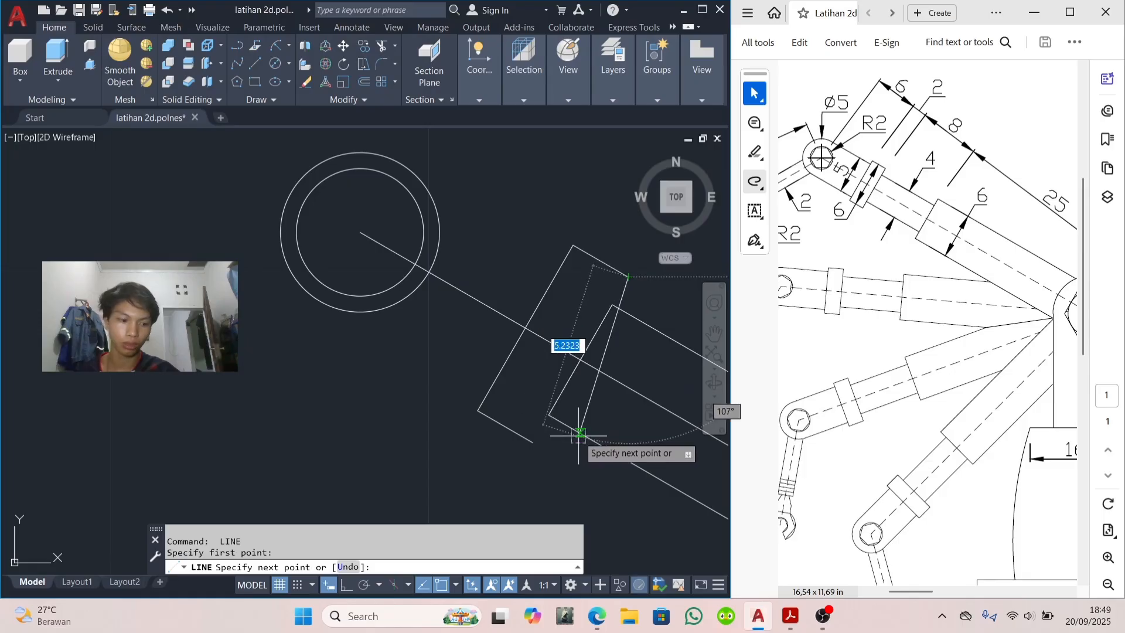
key(Escape)
click(559, 400)
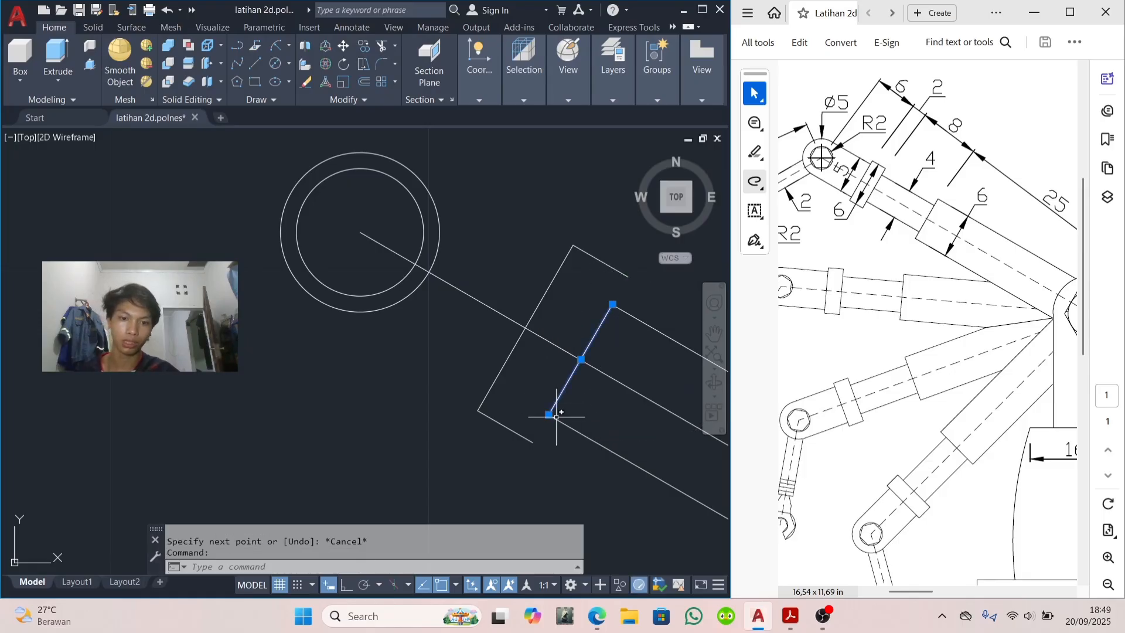
key(Escape)
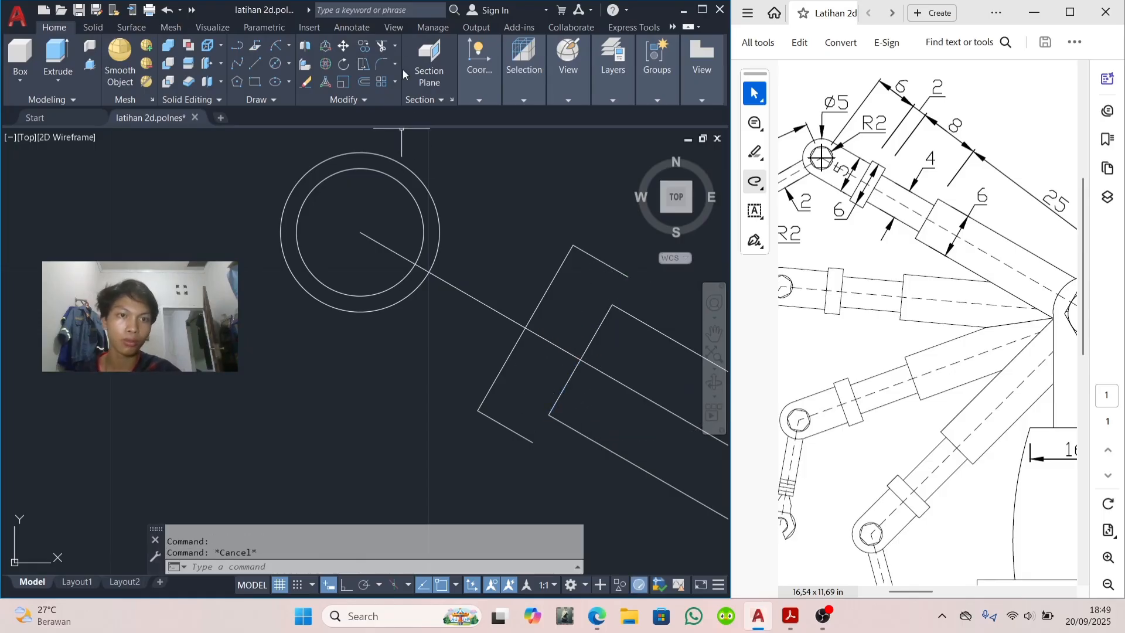
Step: Extend the 8 mm section's outer end line to the collar's two edge lines to close the collar
click(395, 47)
click(404, 76)
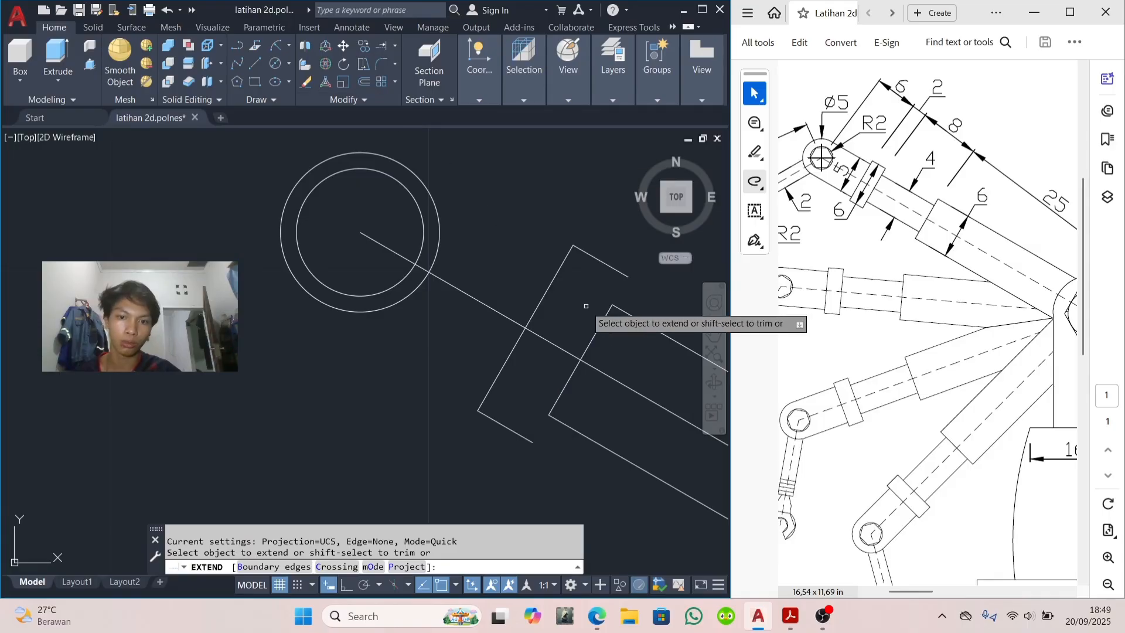
click(554, 410)
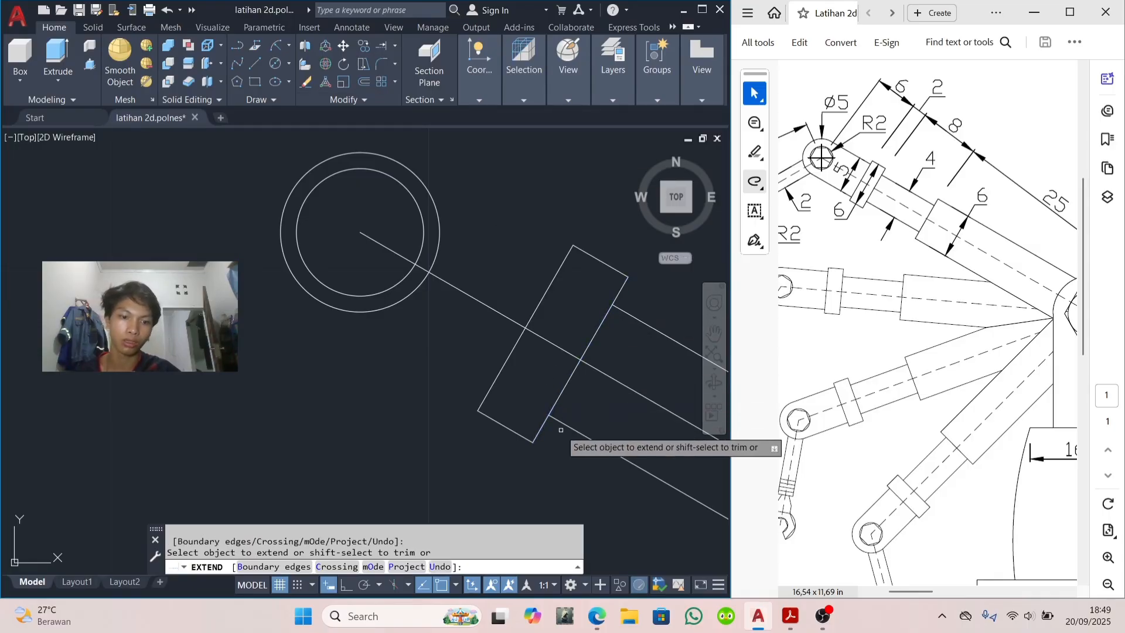
key(Escape)
middle_drag(546, 491, 399, 359)
middle_drag(536, 399, 500, 371)
scroll(492, 389, down, 5)
key(Escape)
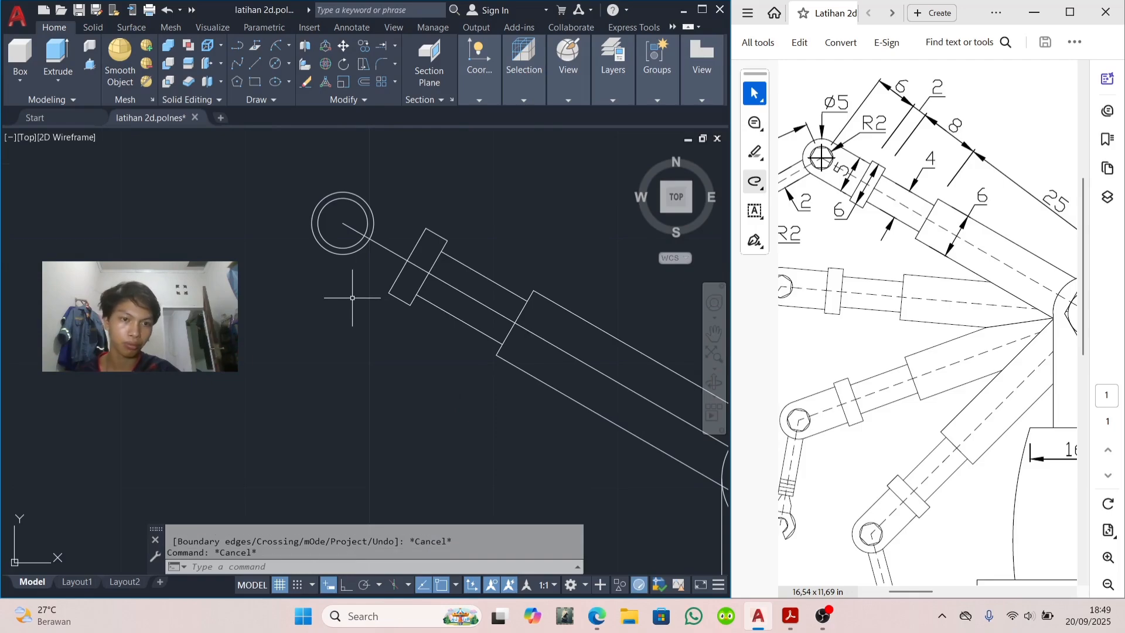
scroll(359, 300, up, 4)
middle_drag(360, 301, 390, 391)
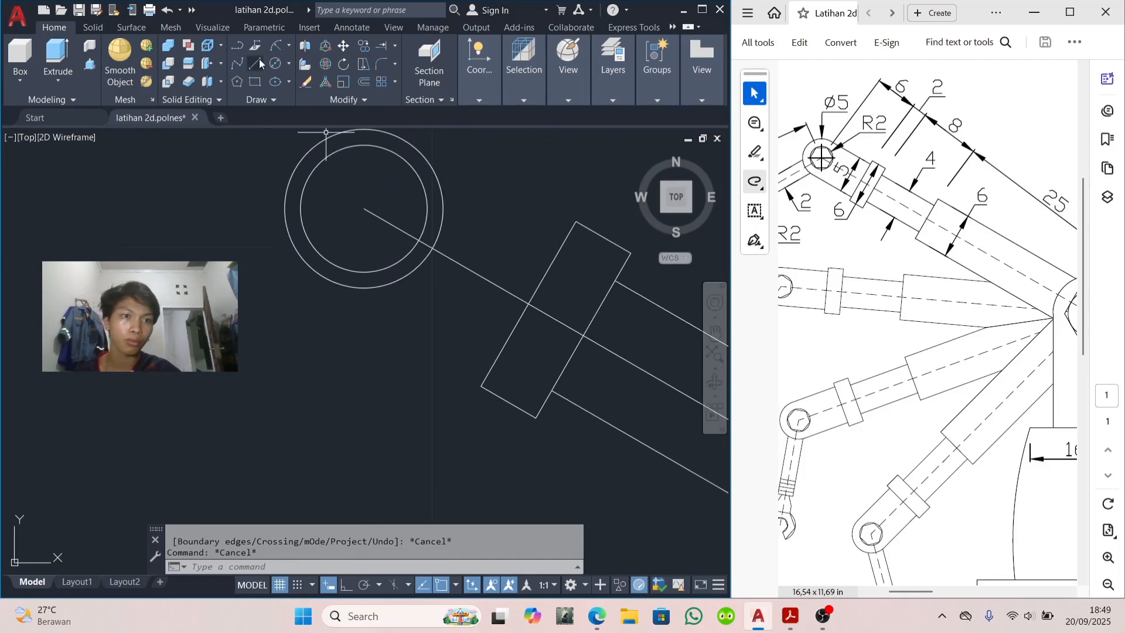
click(258, 62)
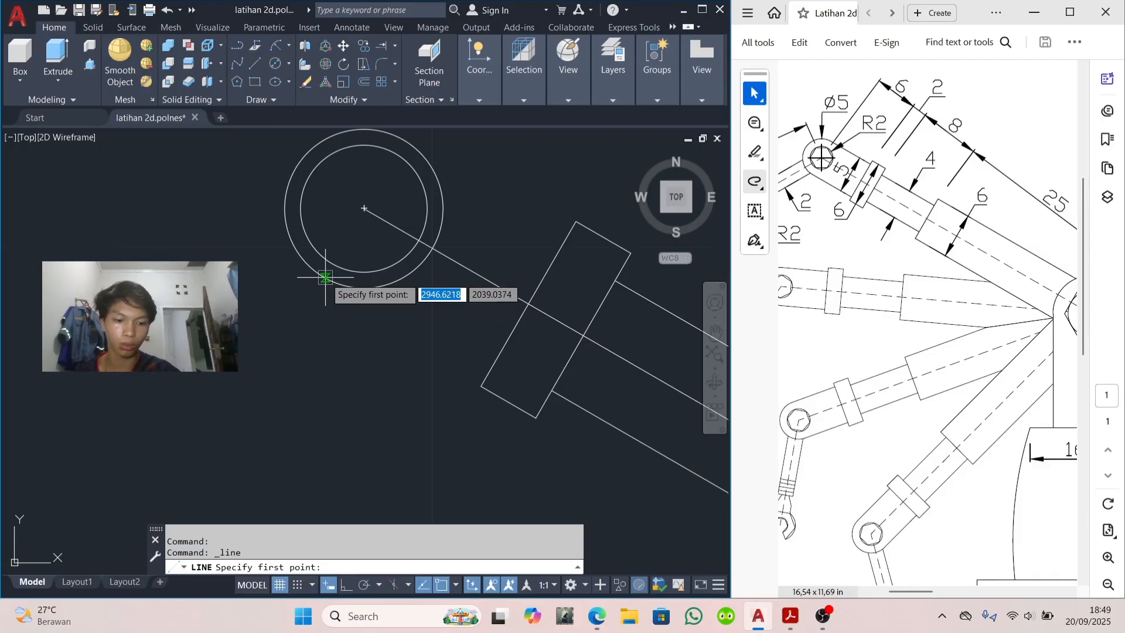
key(Escape)
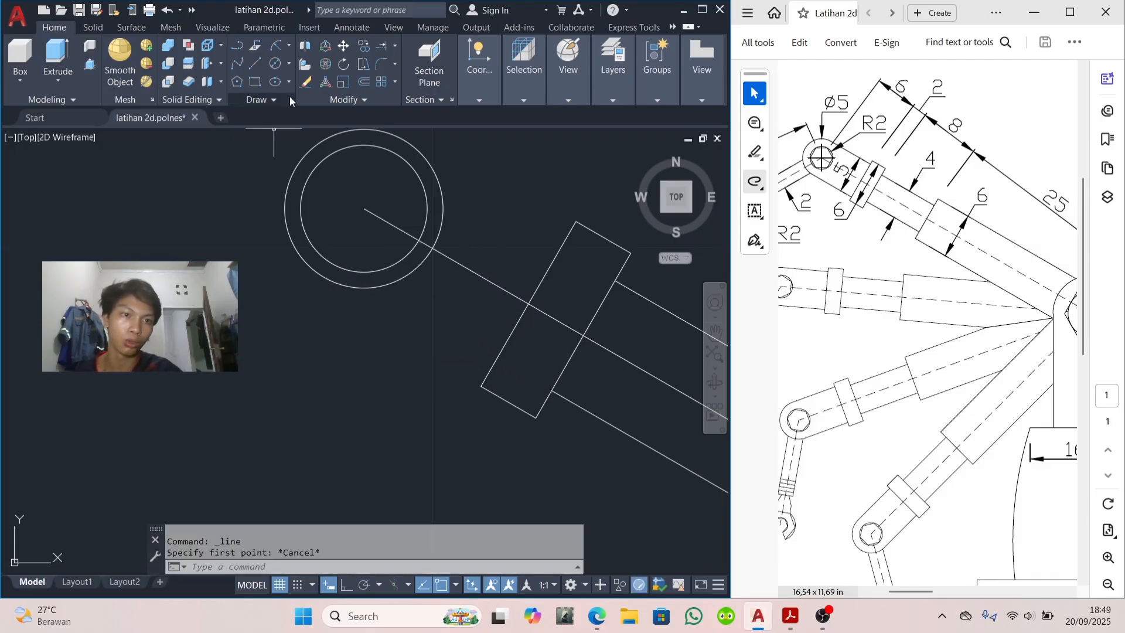
click(364, 82)
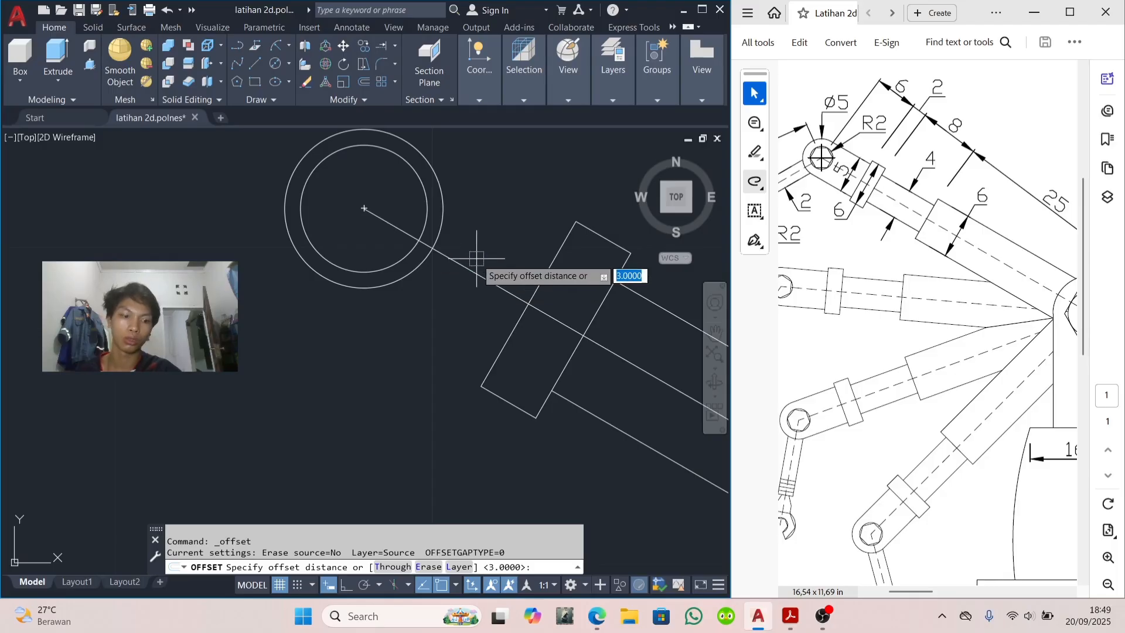
text(2)
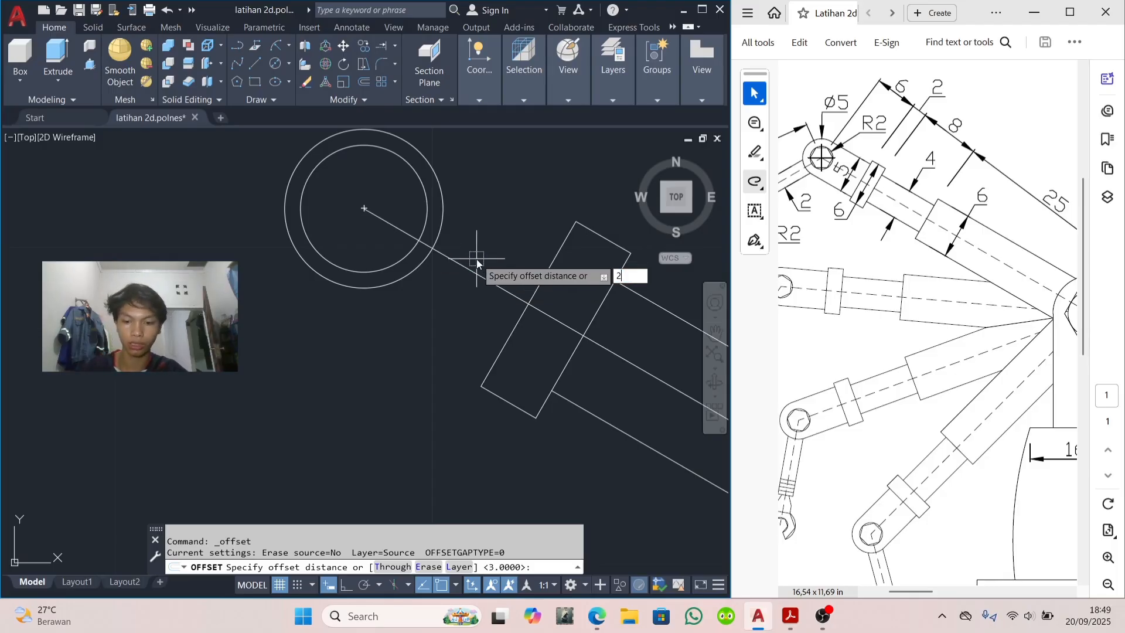
key(Return)
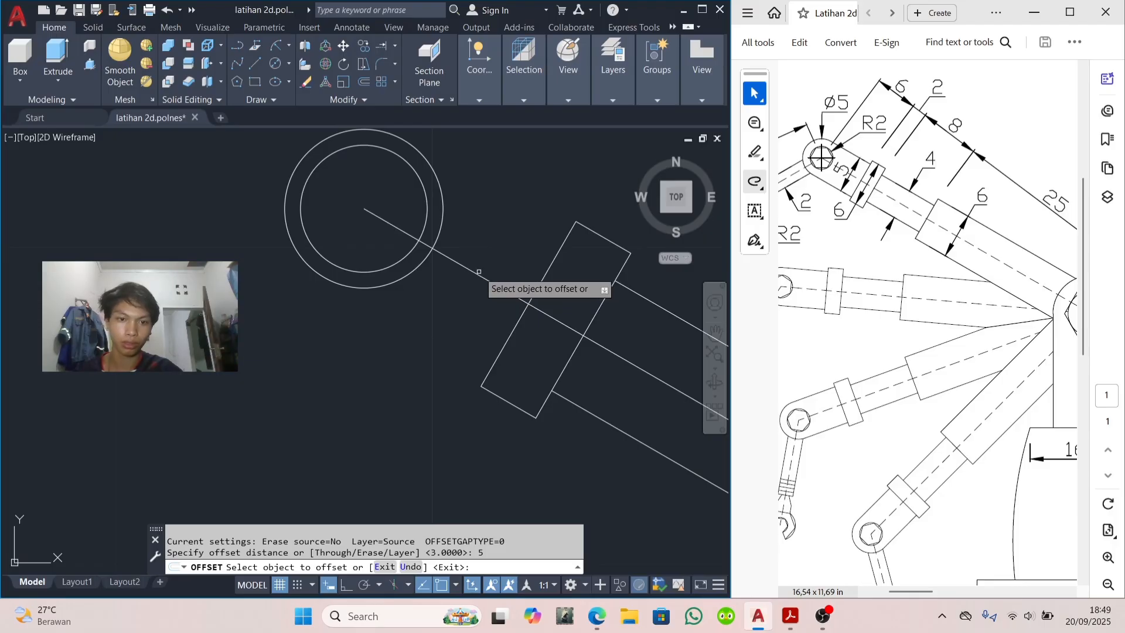
click(477, 272)
key(Escape)
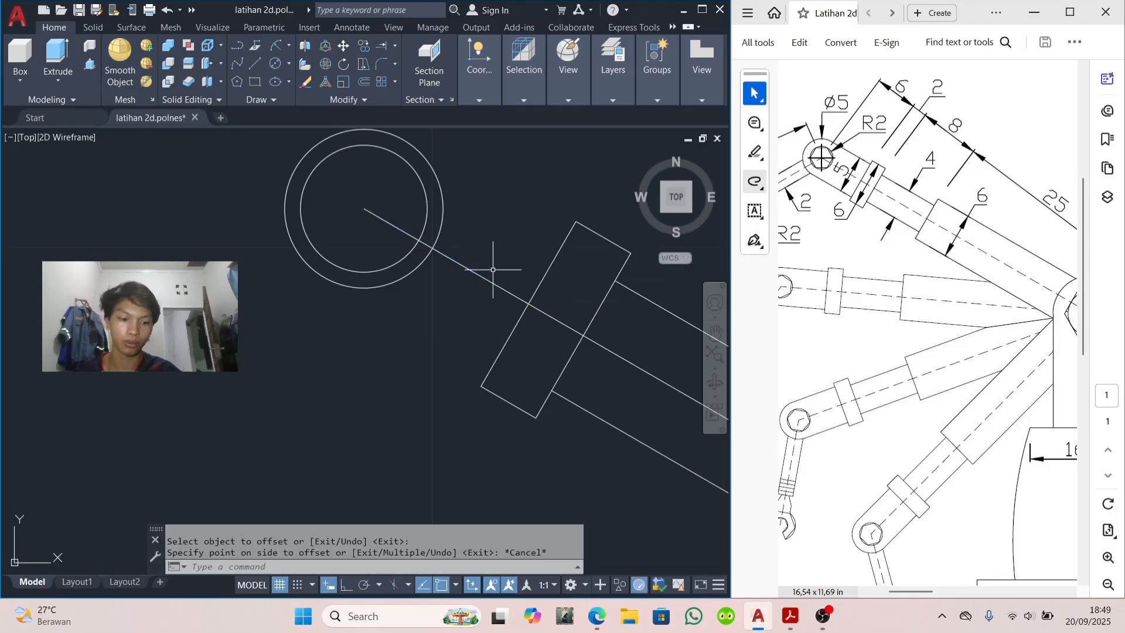
Step: Offset the 6 mm axis segment between collar and end joint by 2.5 mm to both its upper and lower sides
key(Return)
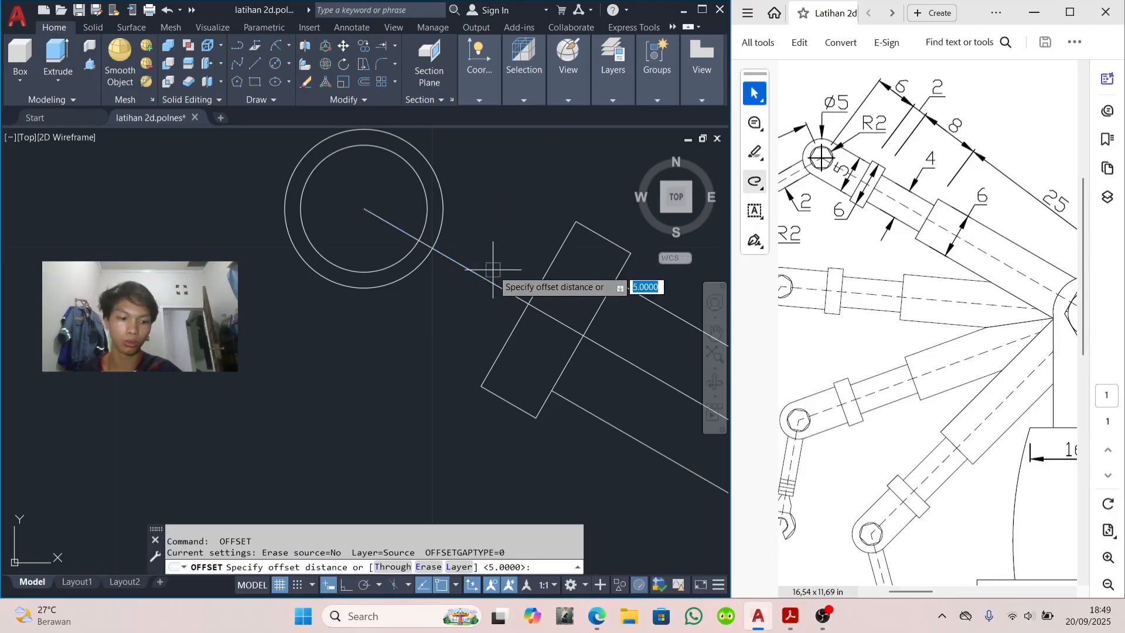
text(2.5)
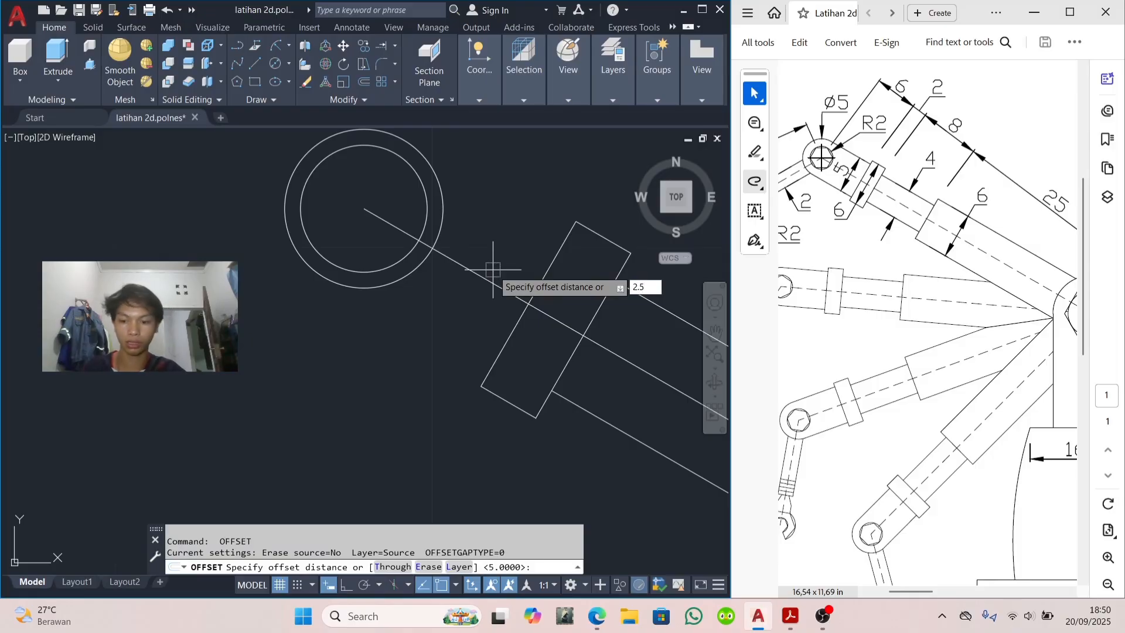
key(Return)
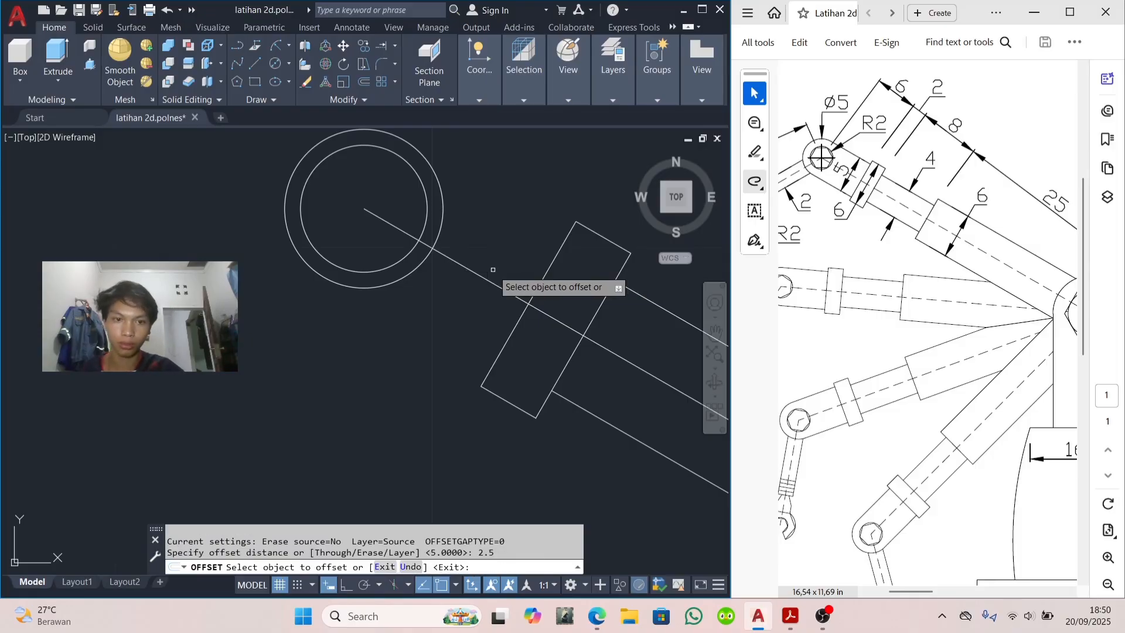
click(489, 271)
click(503, 245)
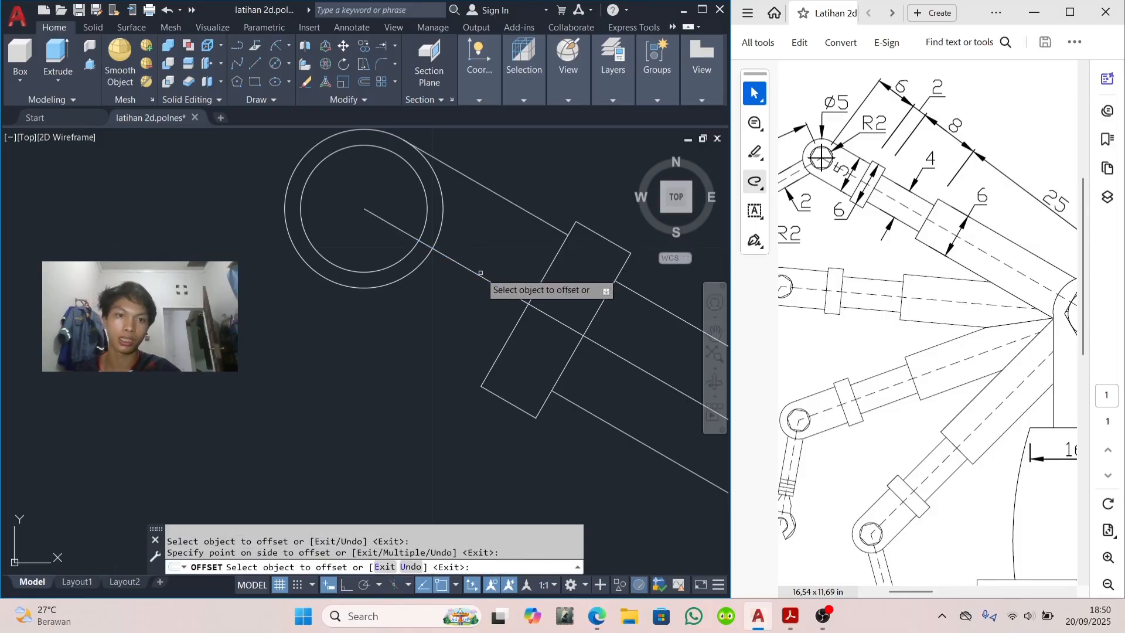
click(481, 273)
click(463, 306)
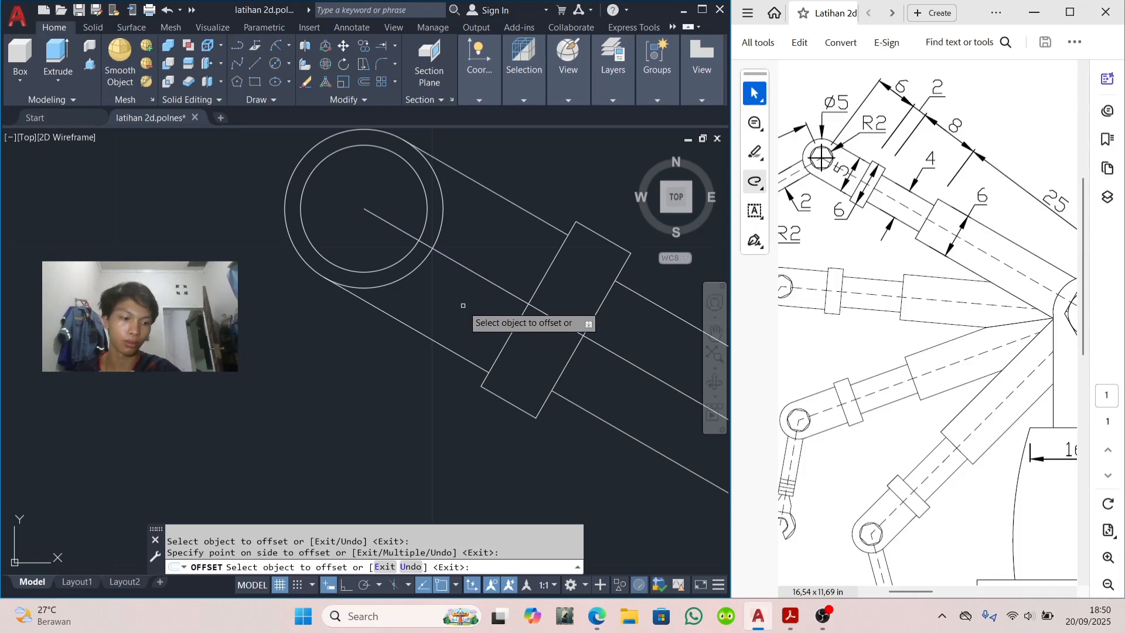
key(Escape)
Step: Draw a six-sided polygon centred on the end joint, inscribed in its inner circle of radius 2
scroll(514, 281, down, 2)
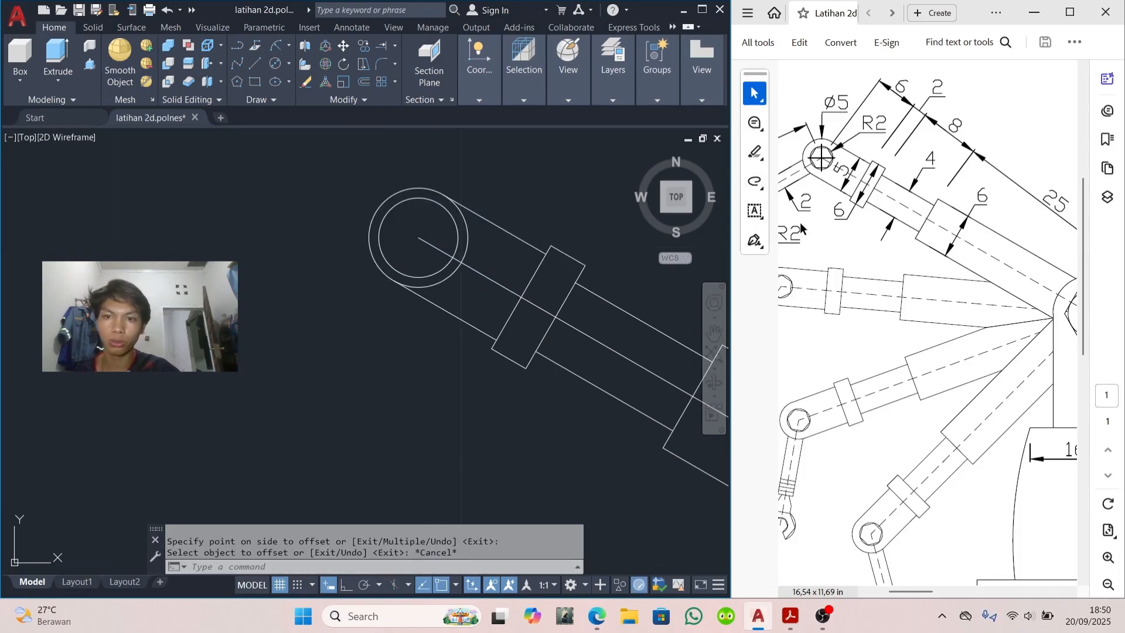
scroll(805, 223, left, 3)
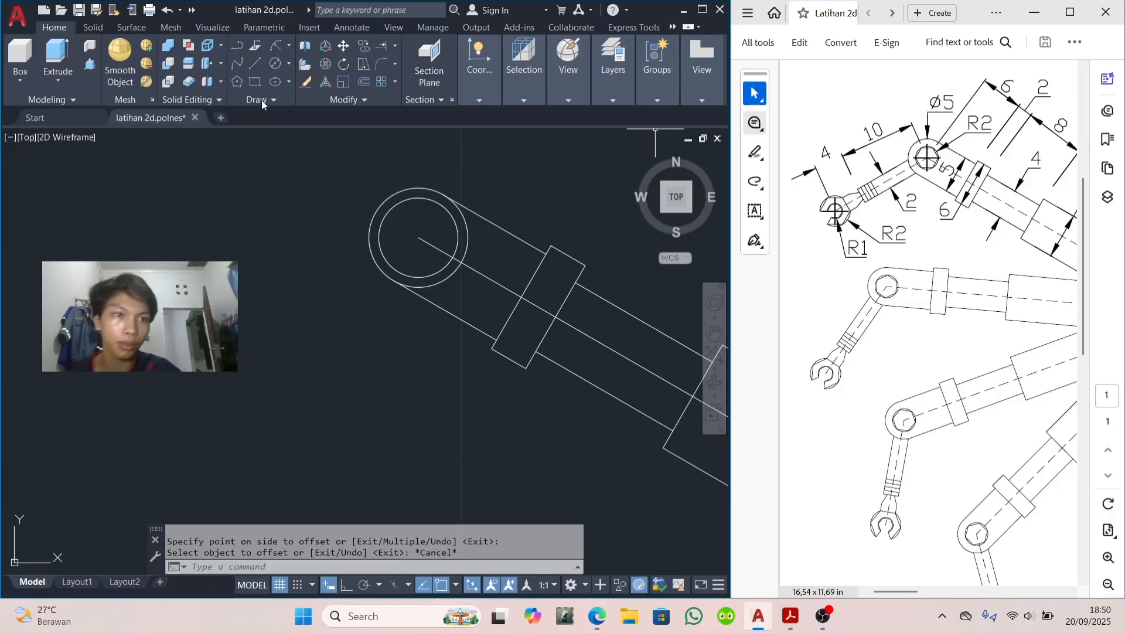
click(238, 82)
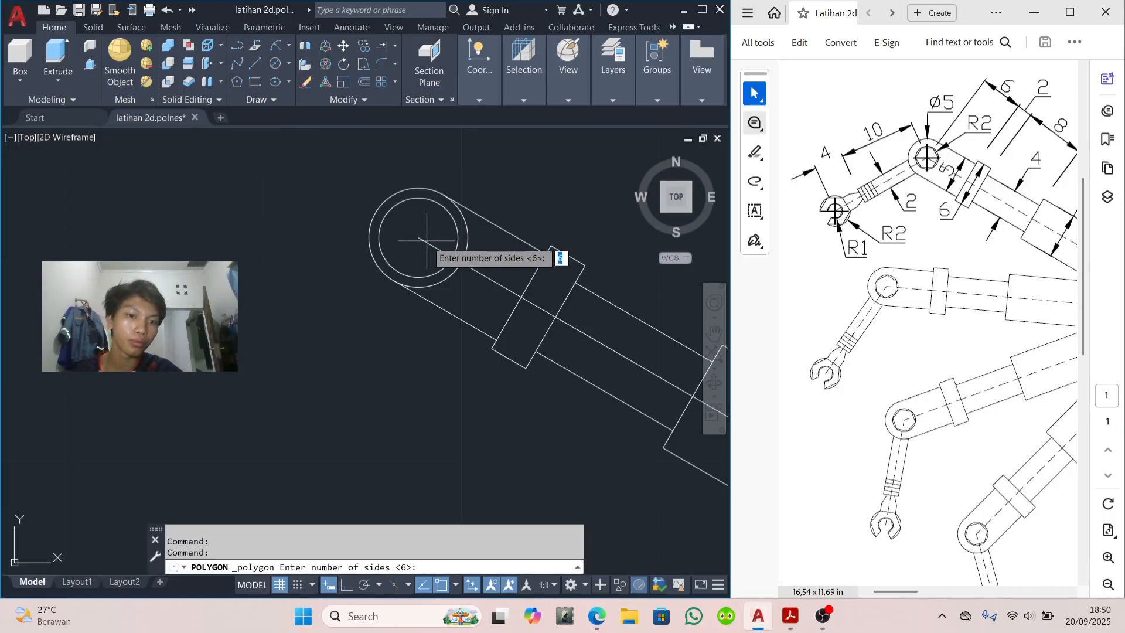
key(Return)
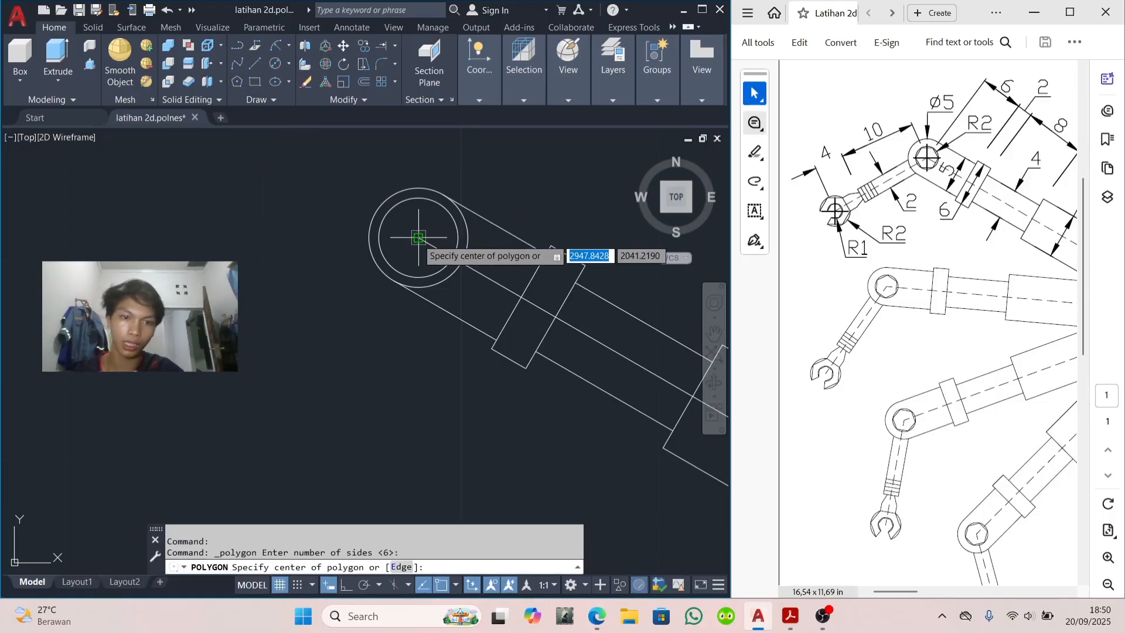
click(422, 239)
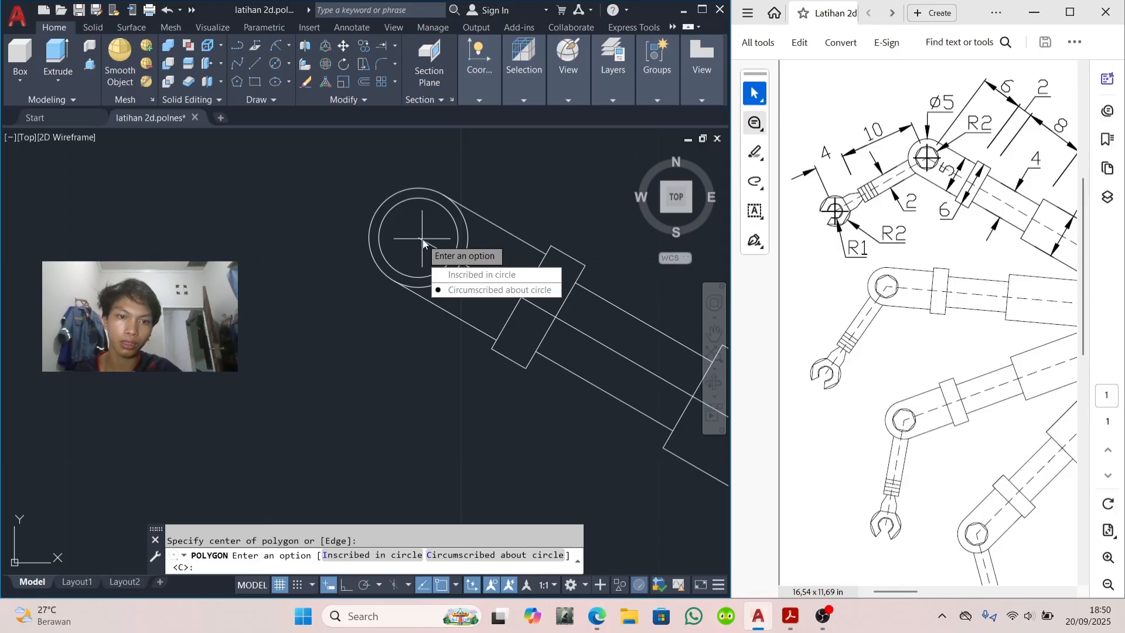
click(455, 274)
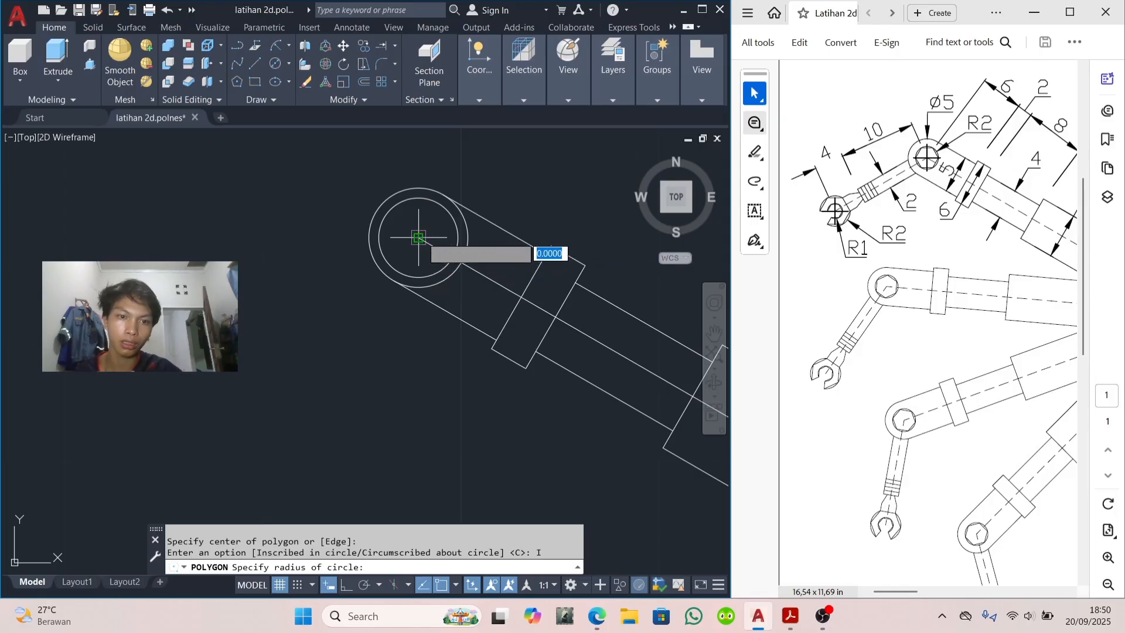
click(459, 237)
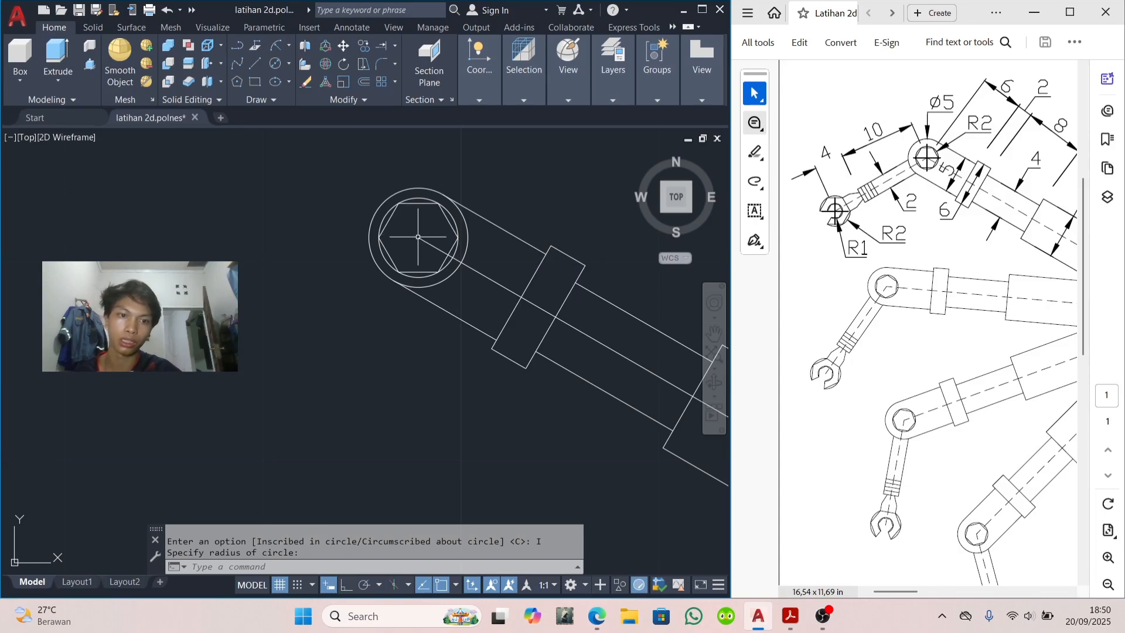
Step: Draw a 10 mm axis line from the end joint's centre, sloping down and away from the arm at 210°
click(261, 65)
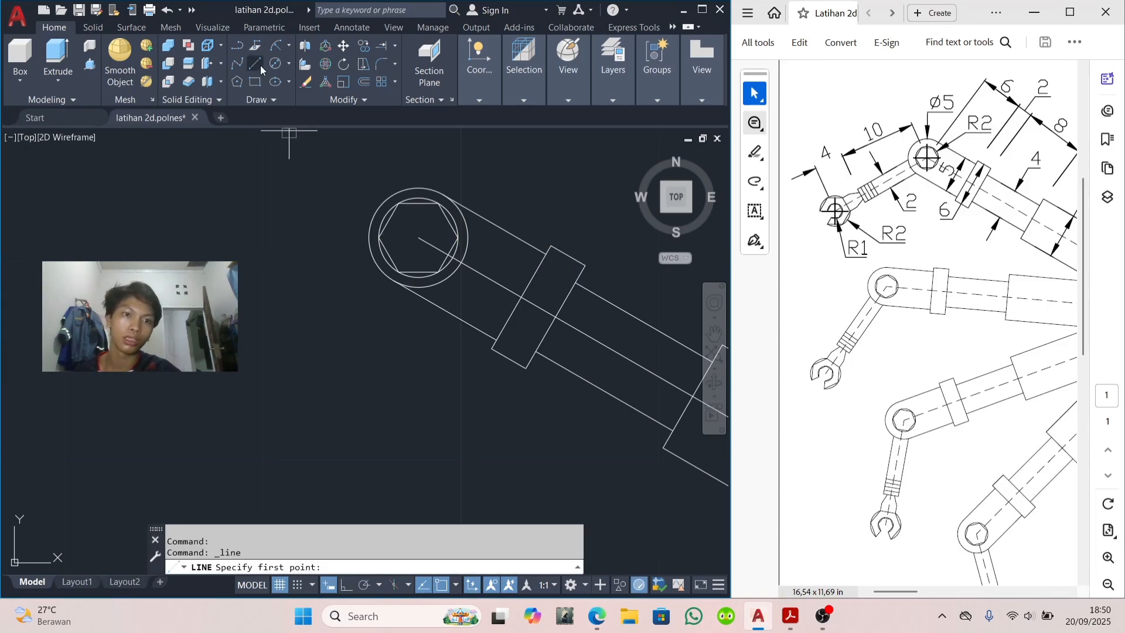
click(418, 237)
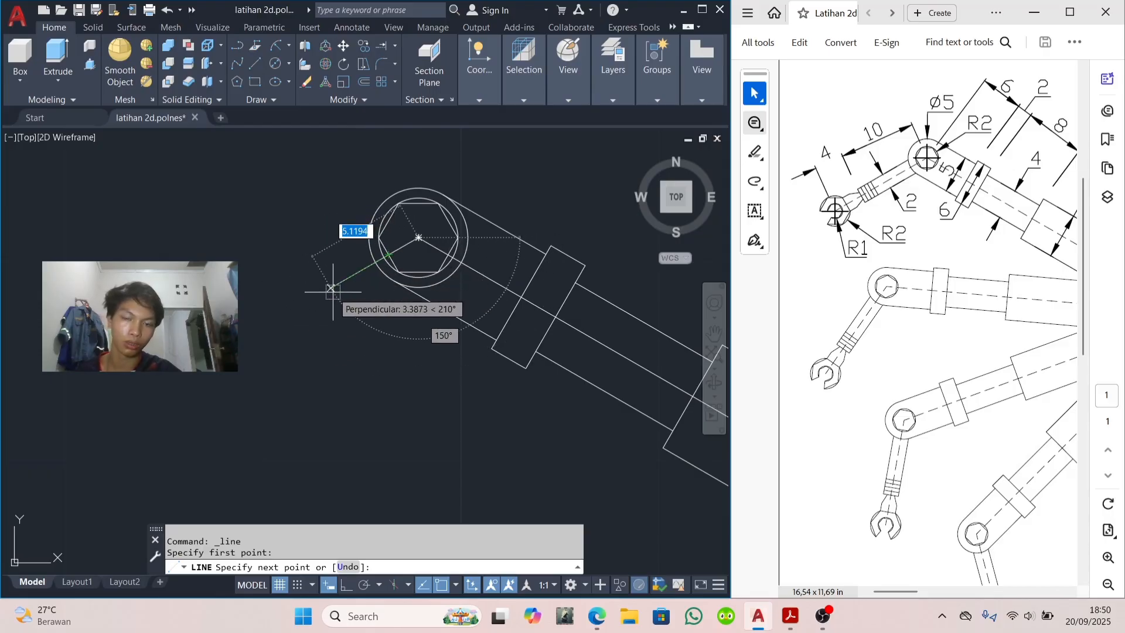
text(10)
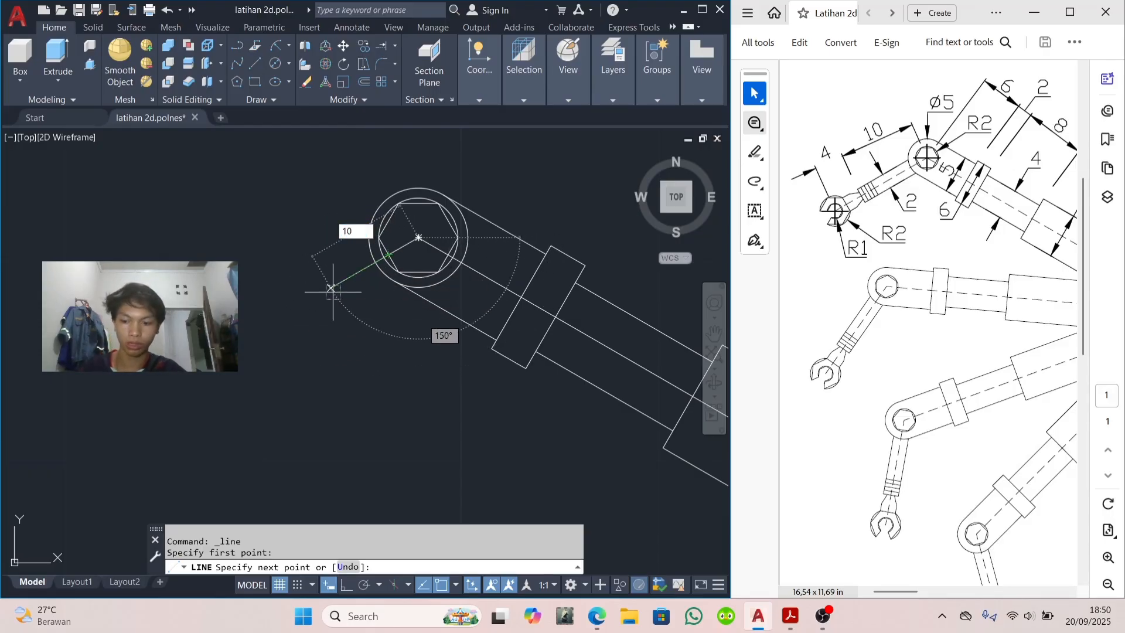
key(Return)
key(Escape)
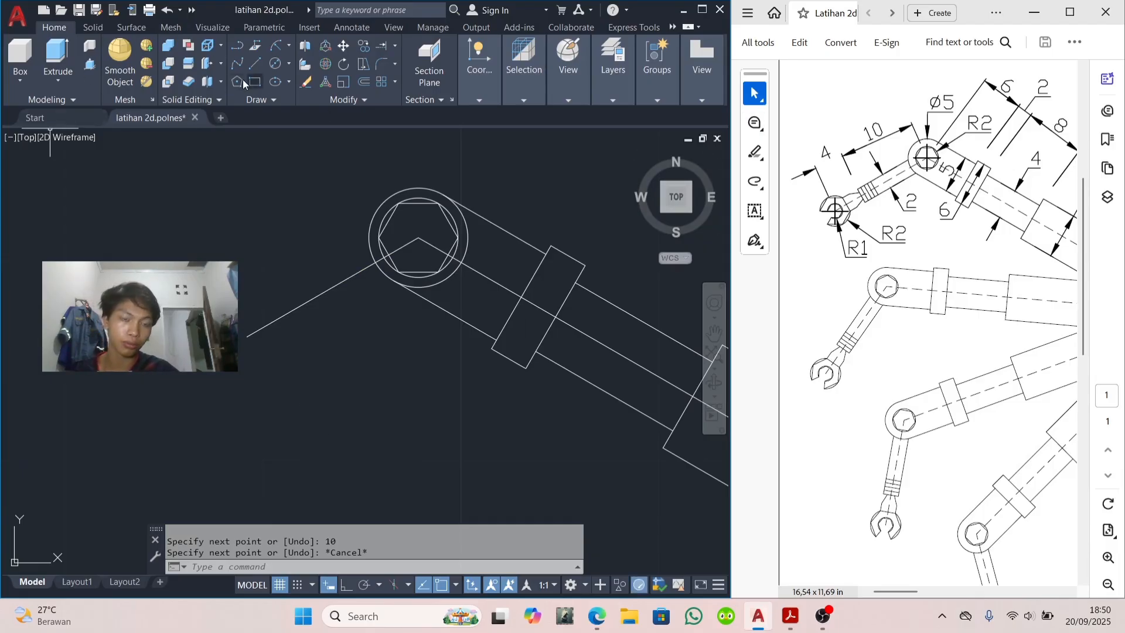
Step: Offset the 10 mm axis line by 1 mm to both its upper and lower sides
click(364, 82)
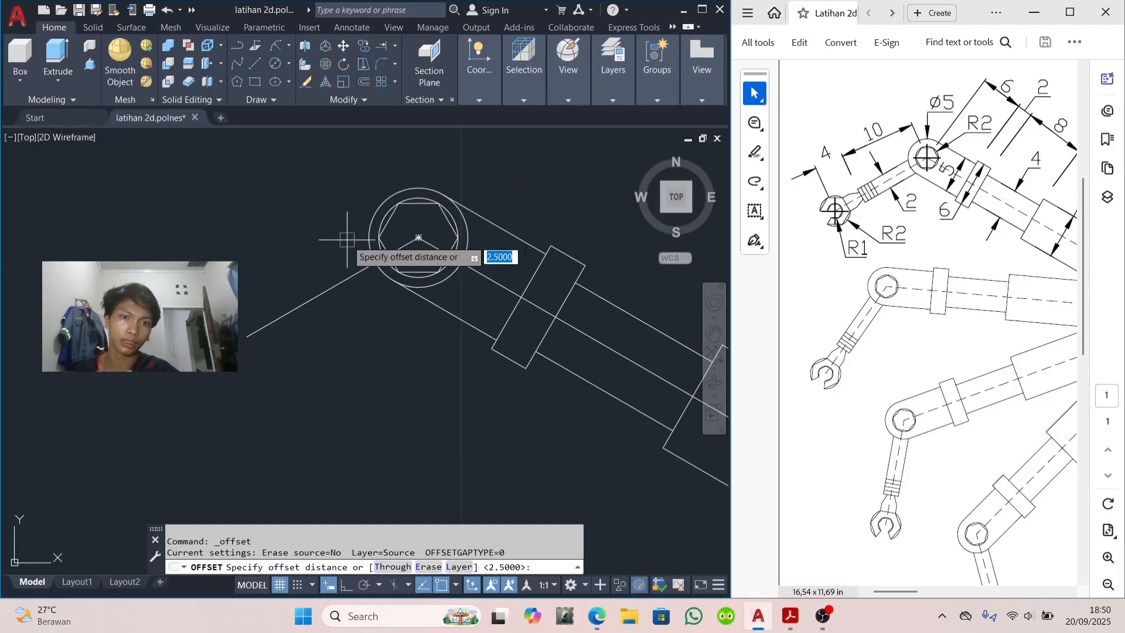
text(1)
key(Return)
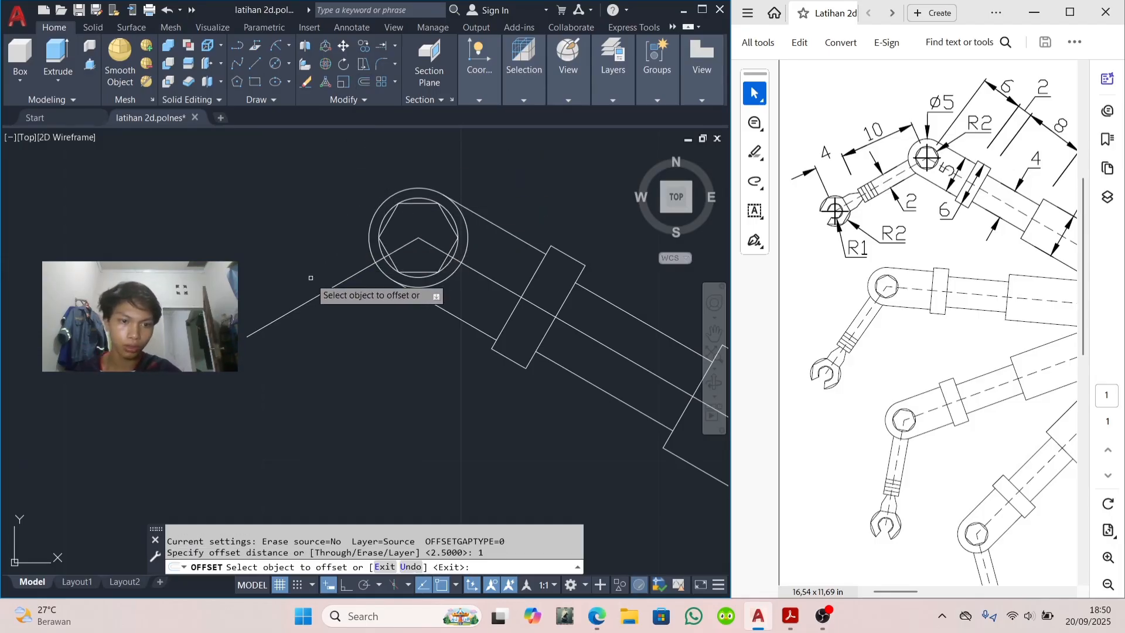
click(320, 296)
click(309, 275)
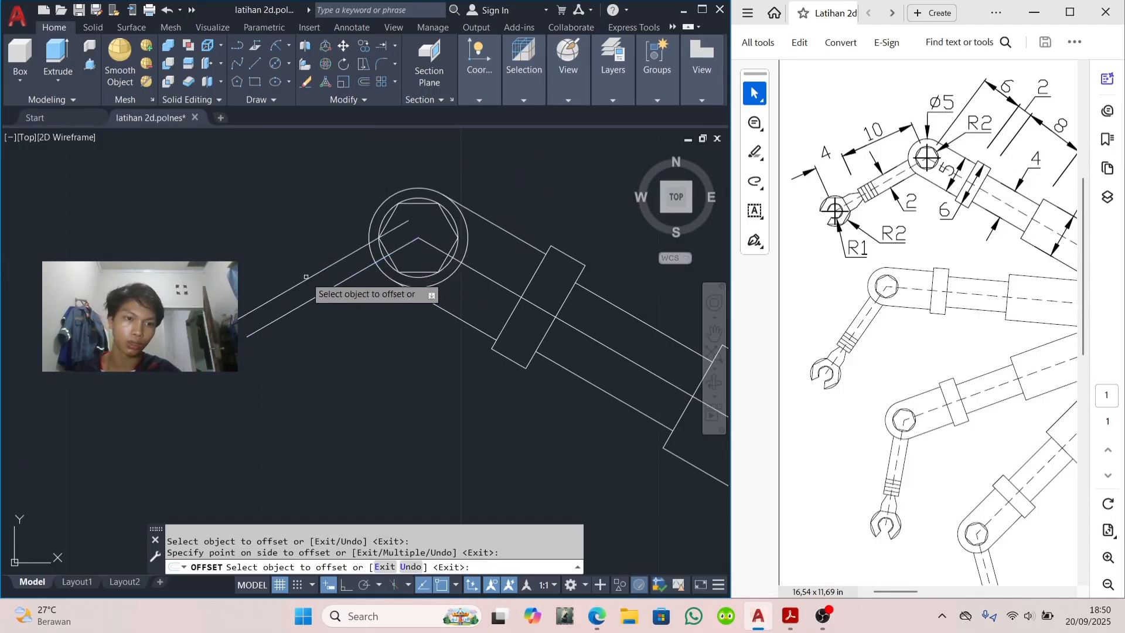
click(317, 295)
click(328, 320)
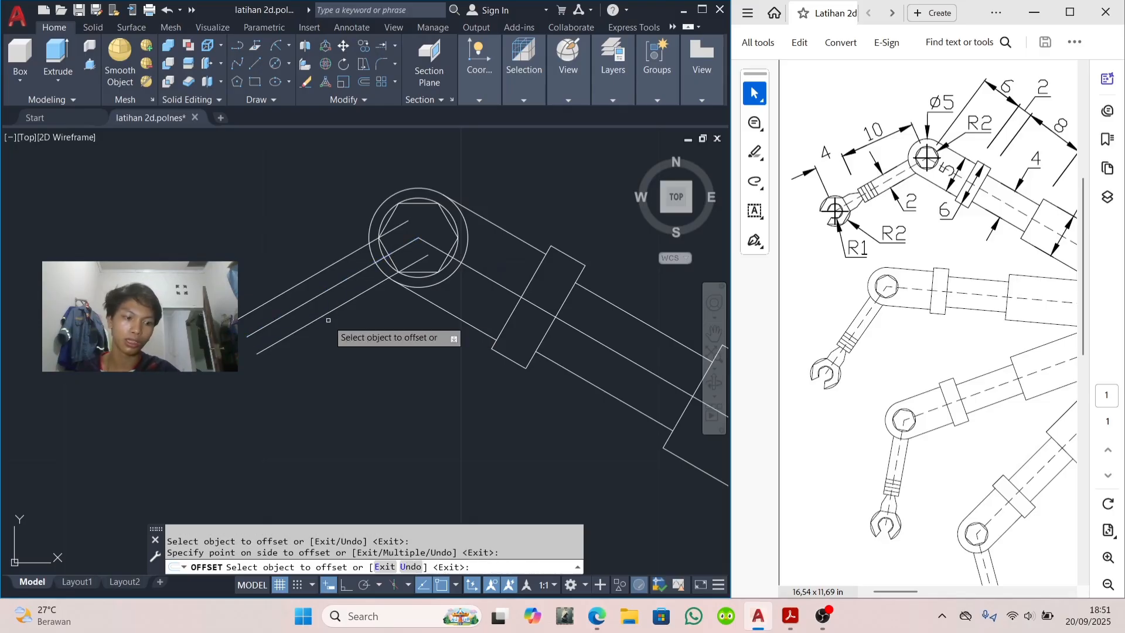
key(Escape)
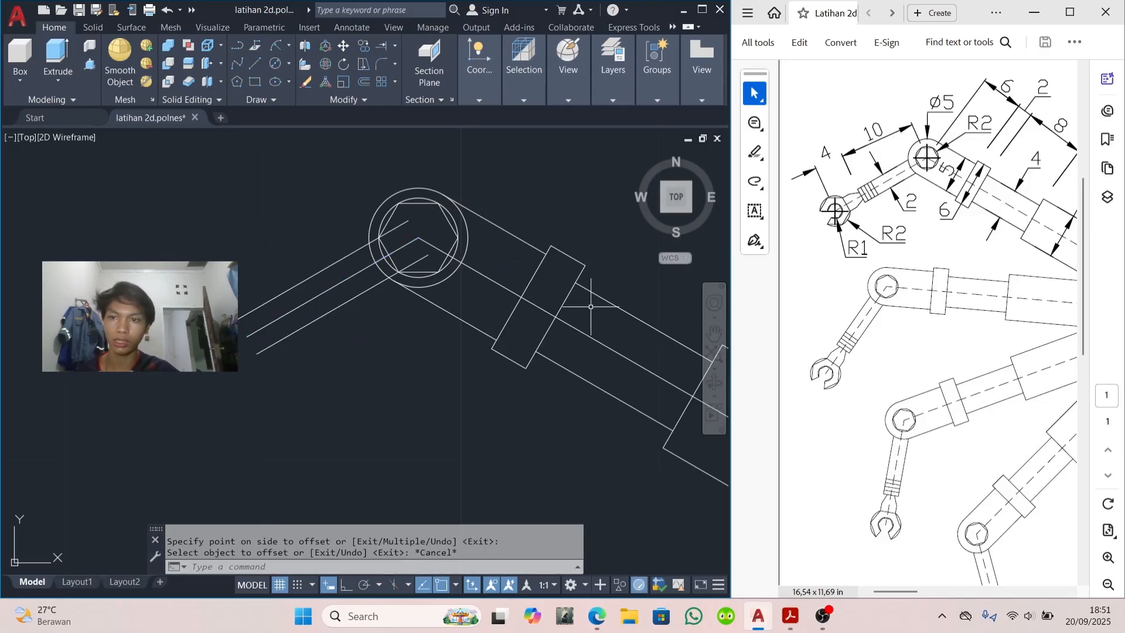
Step: Draw a line joining the outer ends of the two offset lines to close the 10 mm link
click(262, 63)
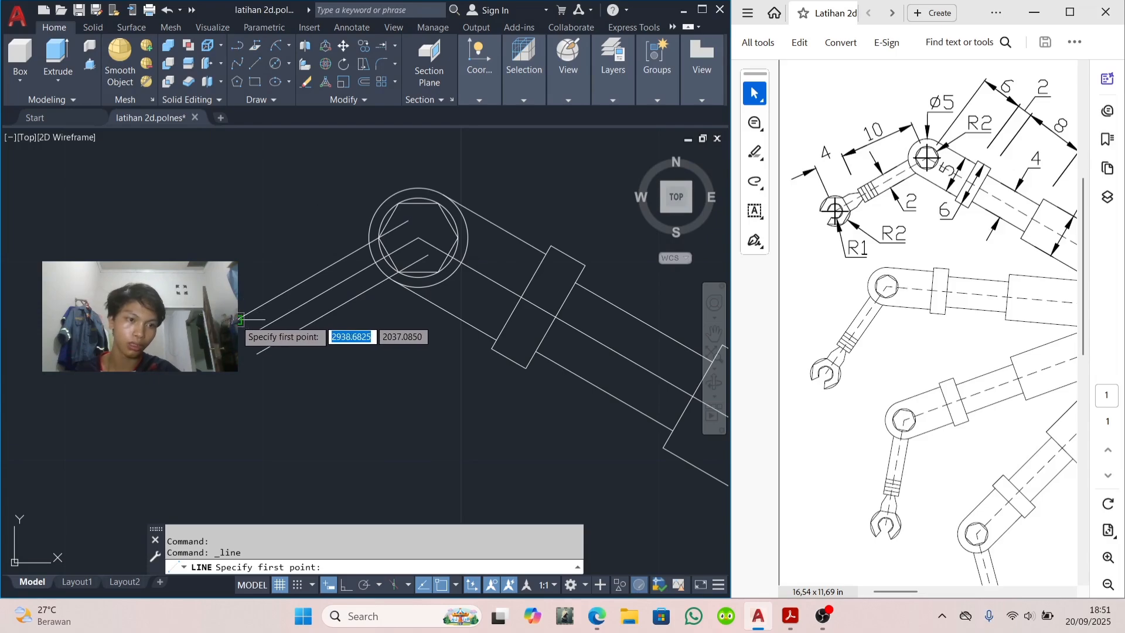
click(241, 319)
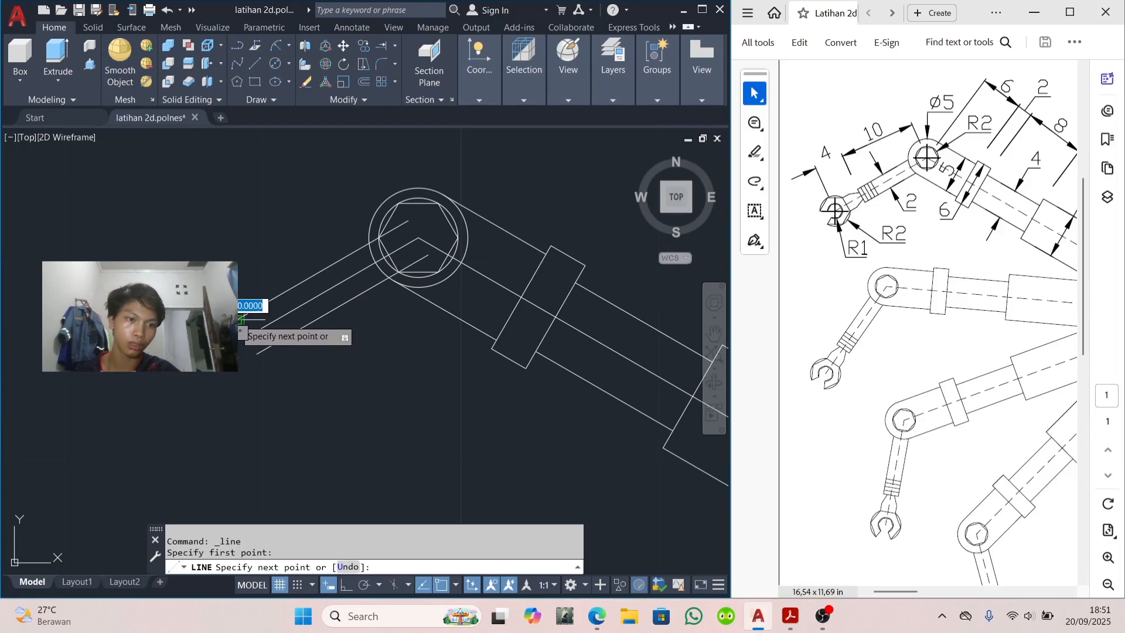
click(256, 354)
key(Escape)
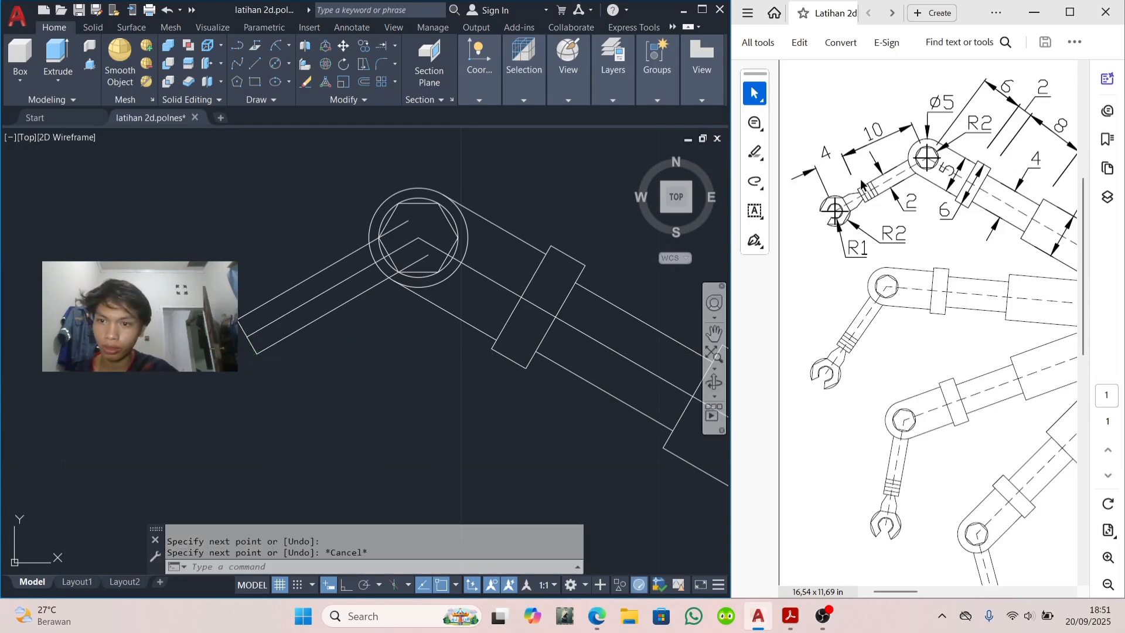
scroll(853, 225, up, 1)
scroll(850, 225, down, 1)
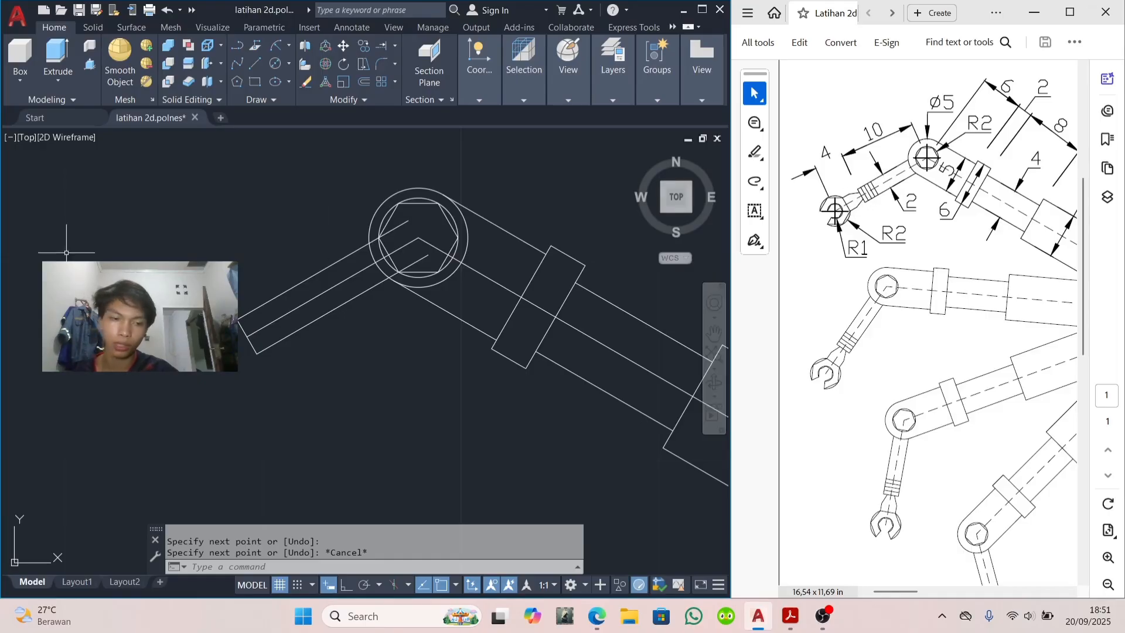
click(255, 64)
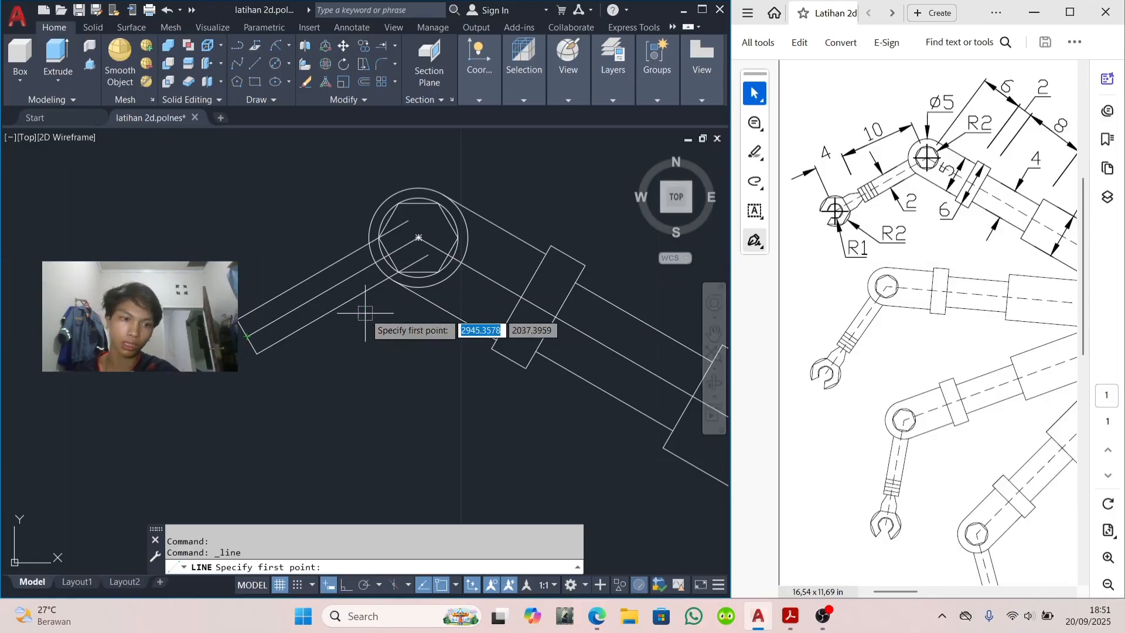
click(249, 338)
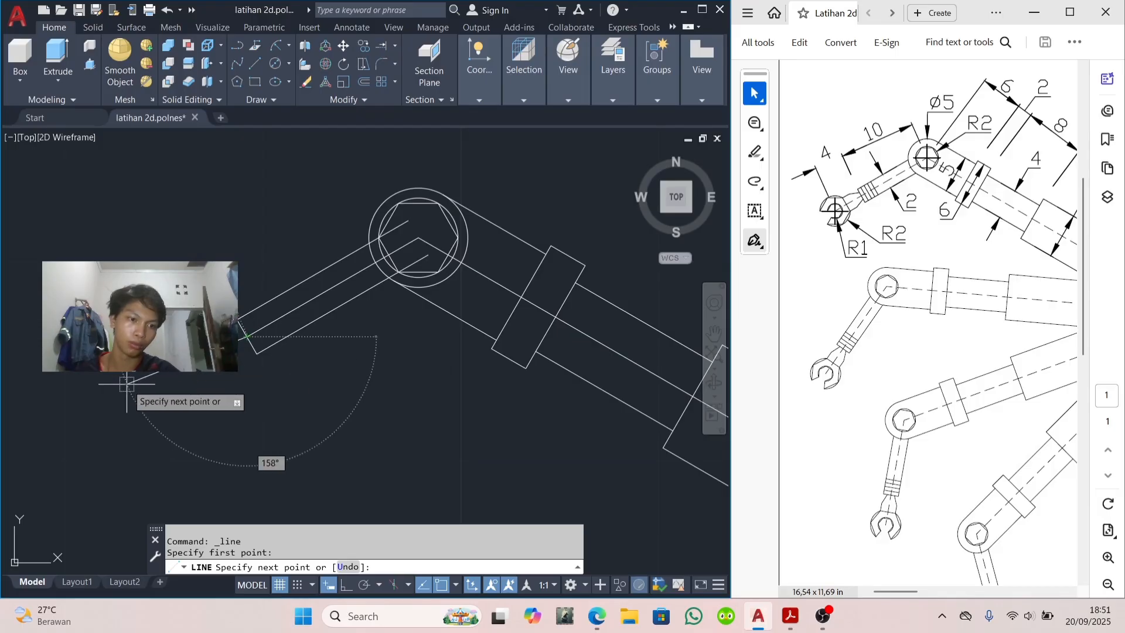
scroll(228, 371, up, 6)
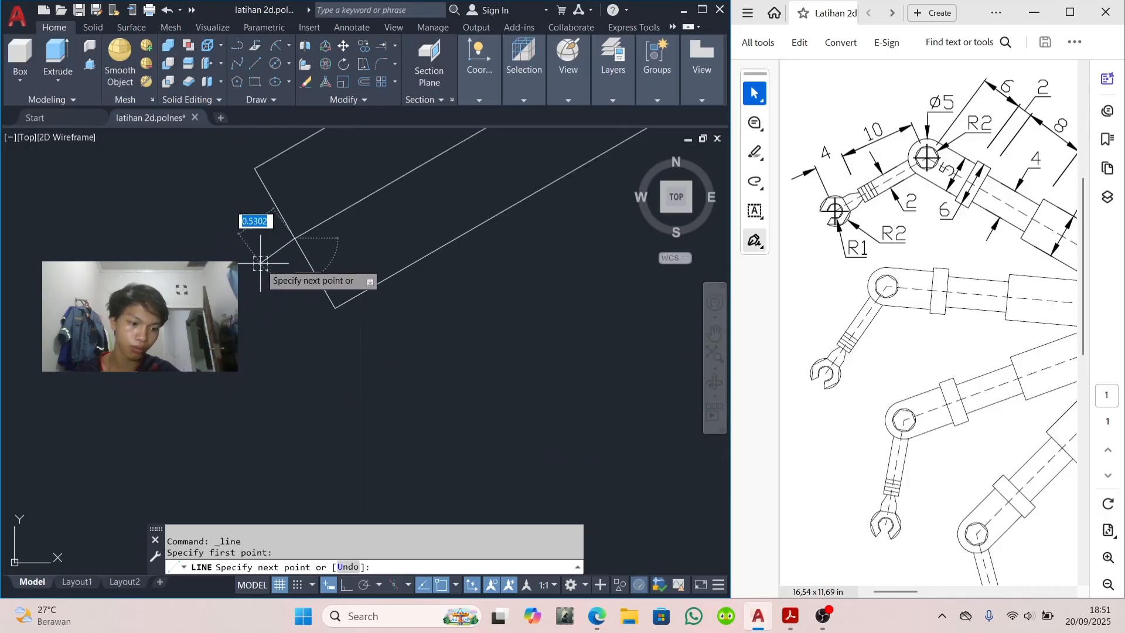
key(Escape)
scroll(302, 259, down, 3)
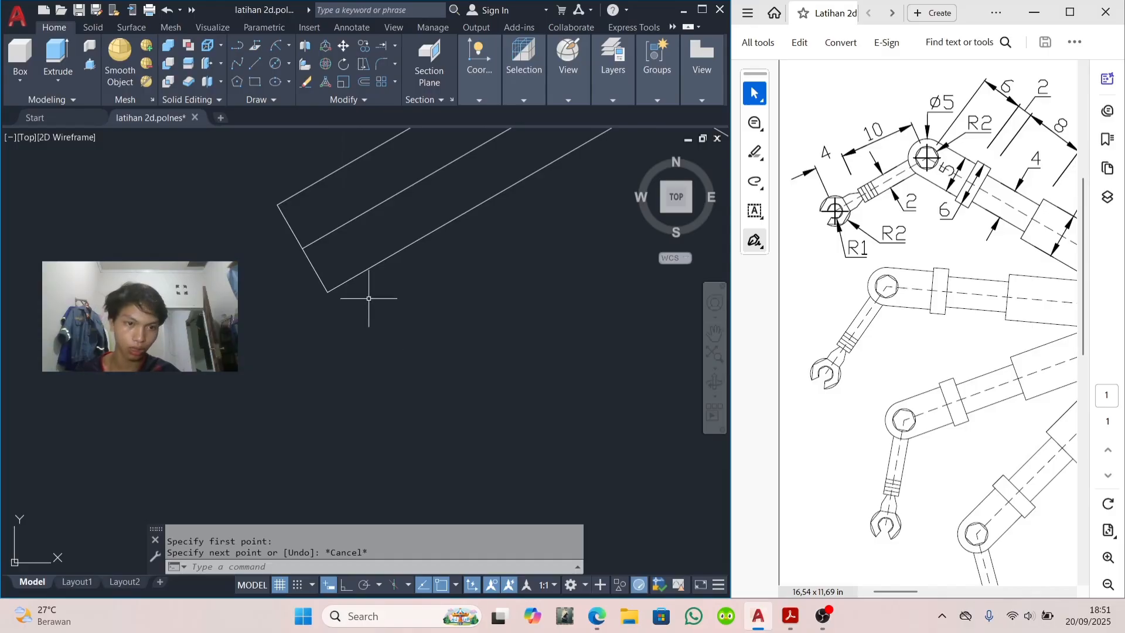
Step: Try to draw a 4 mm line from the outer end of the 10 mm link's axis
key(Return)
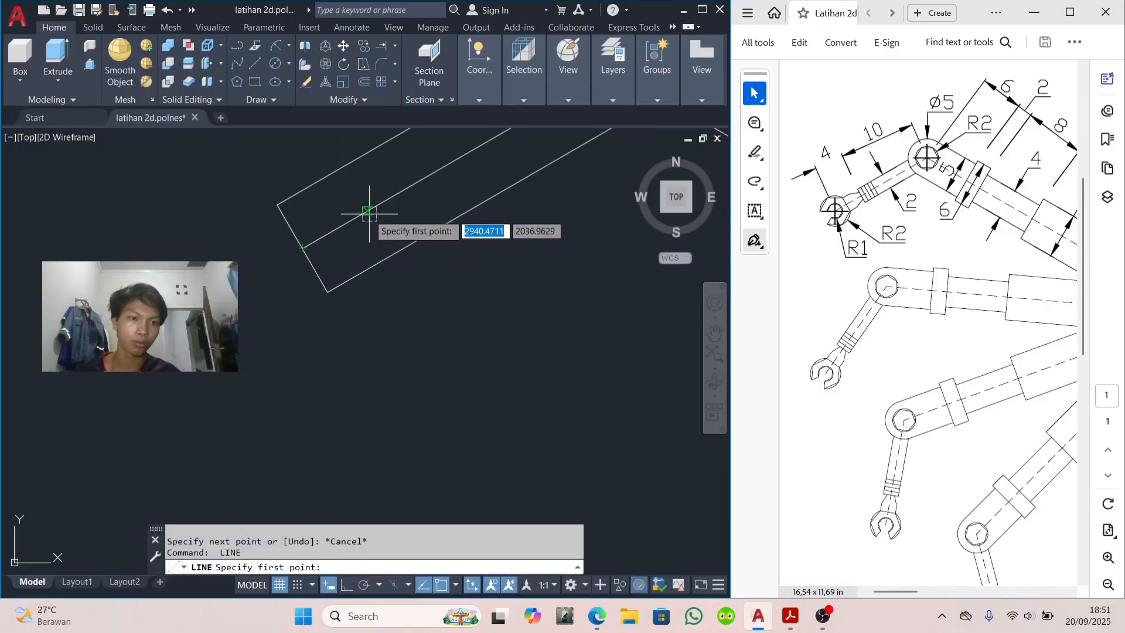
click(303, 248)
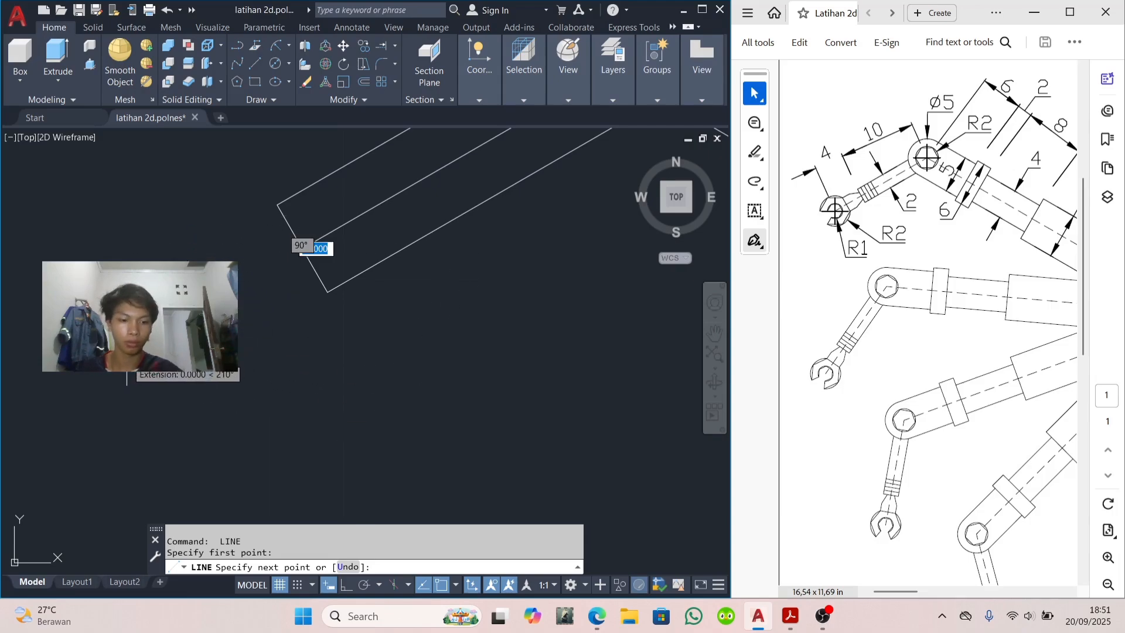
key(Return)
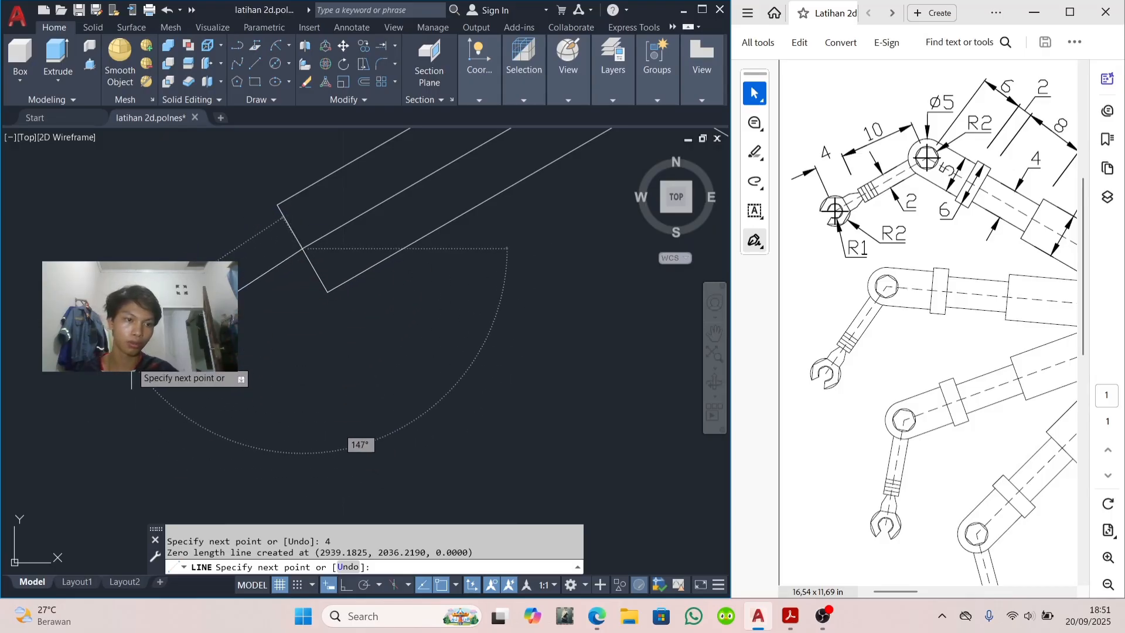
key(Escape)
key(Escape)
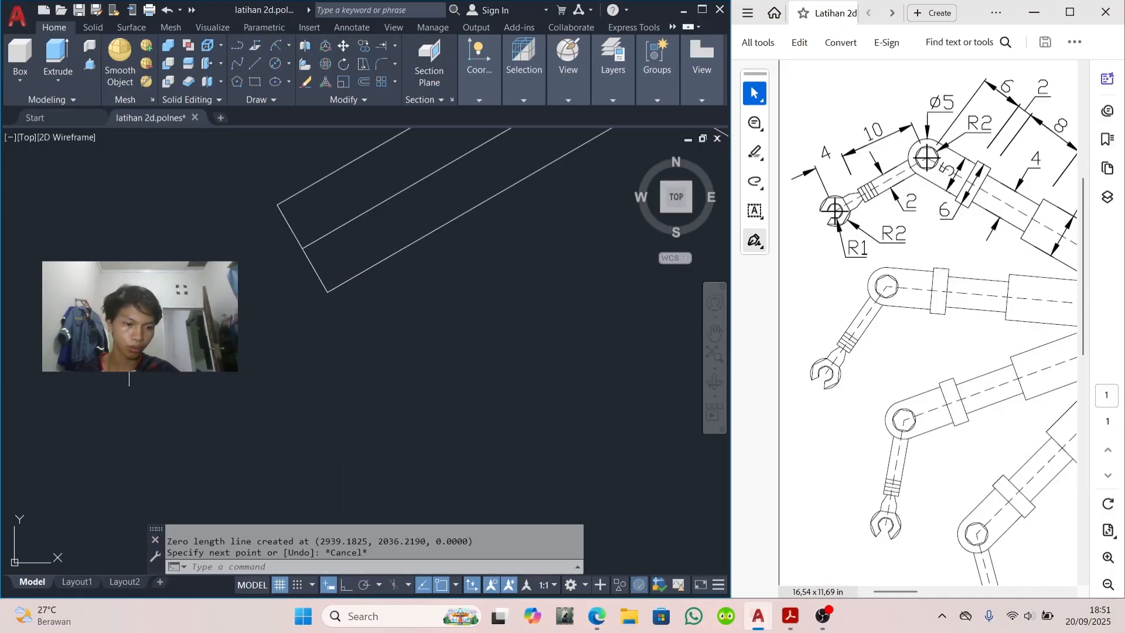
Step: Draw a 4 mm line from the outer end of the 10 mm link's axis, continuing in the axis direction at 210°
scroll(403, 302, down, 2)
middle_drag(397, 313, 369, 376)
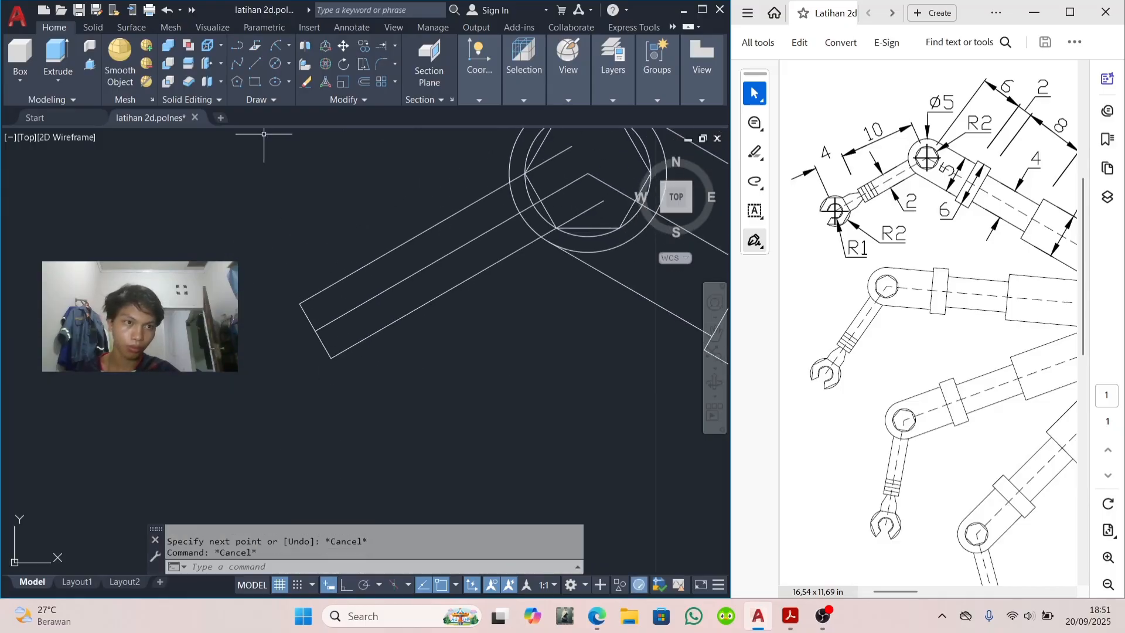
click(252, 66)
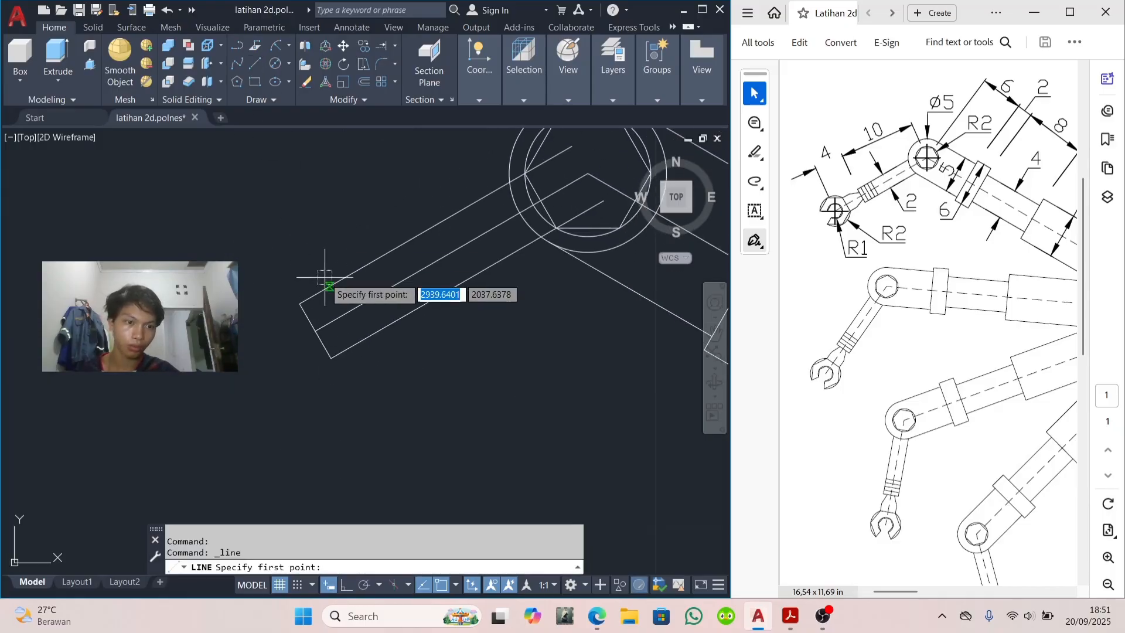
click(315, 331)
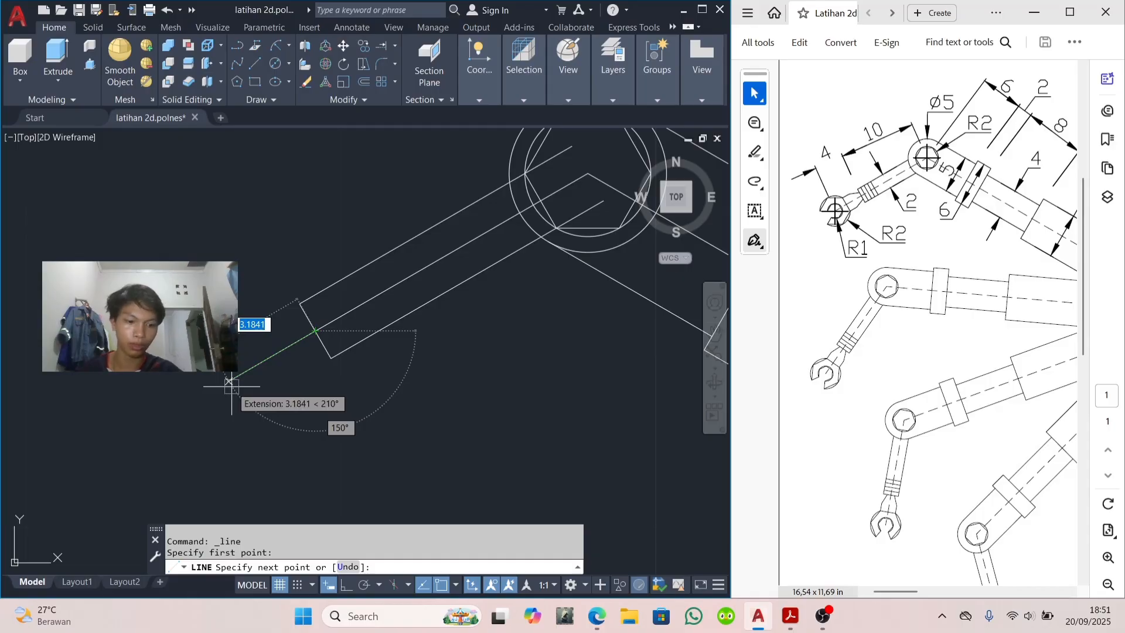
text(4)
key(Return)
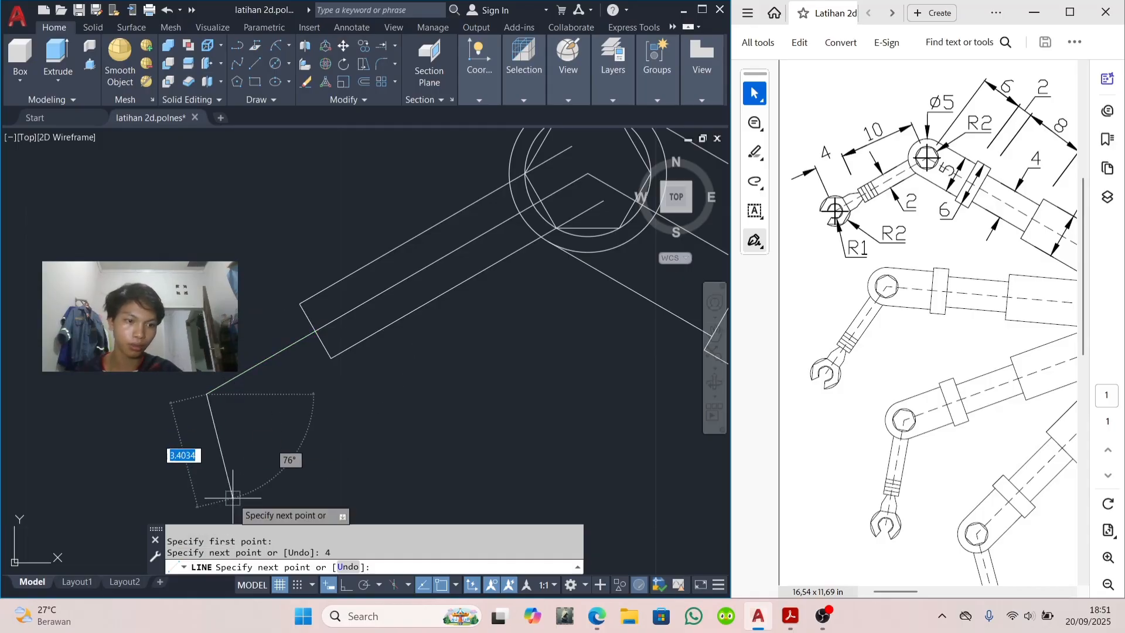
key(Escape)
Step: Review the whole robot arm drawing and the free end of the 4 mm line against the reference
scroll(452, 382, down, 3)
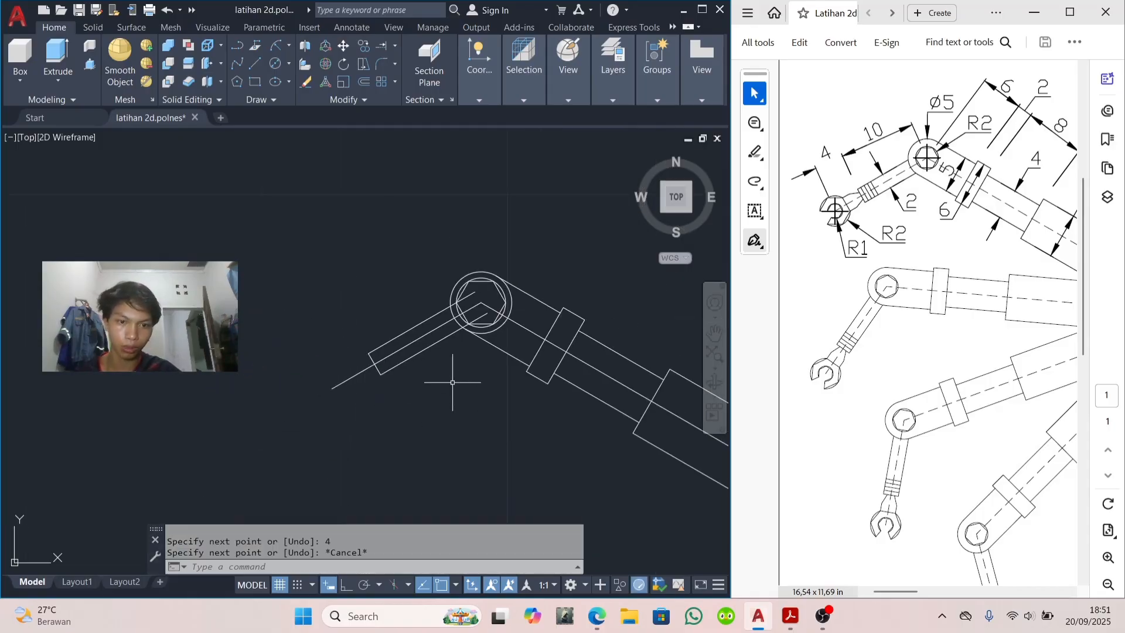
mouse_move(452, 381)
middle_down()
mouse_move(388, 352)
mouse_move(478, 376)
middle_up()
scroll(331, 281, down, 5)
scroll(422, 374, up, 4)
scroll(401, 360, down, 2)
scroll(398, 299, down, 1)
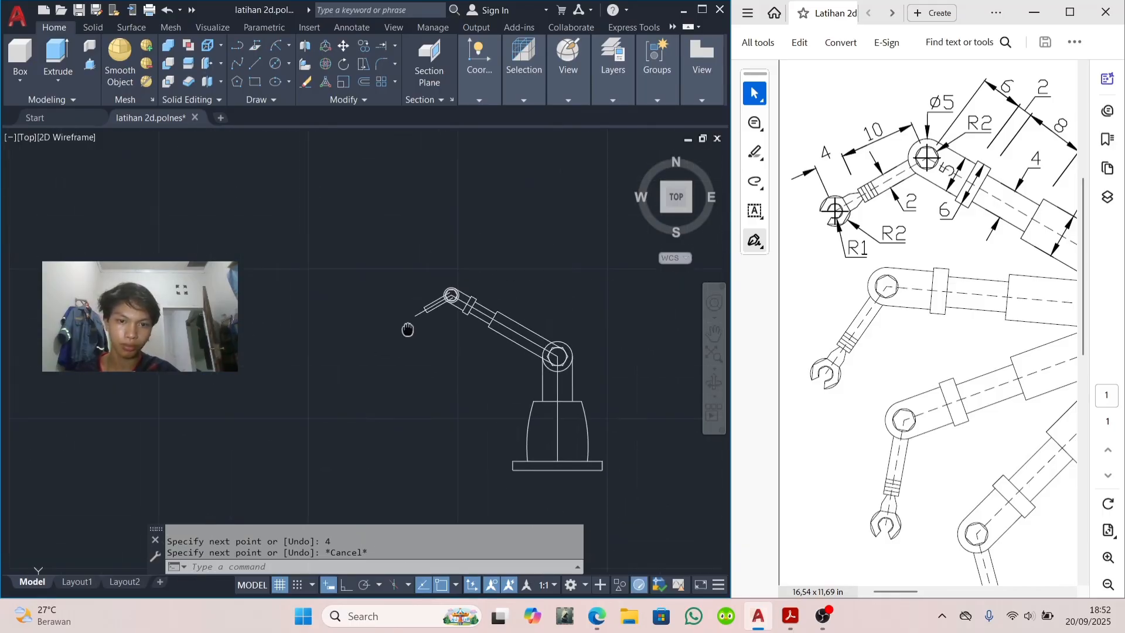
scroll(414, 301, up, 6)
middle_drag(369, 331, 496, 371)
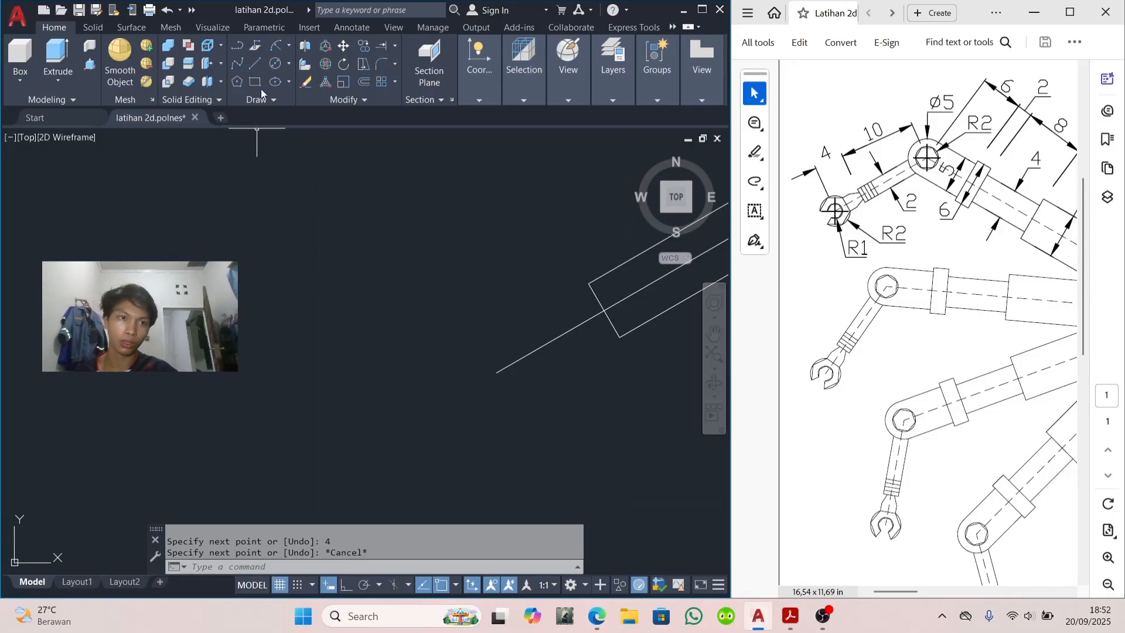
Step: Draw two concentric circles of radius 1 and 2 mm centred on the free end of the 4 mm line
click(290, 61)
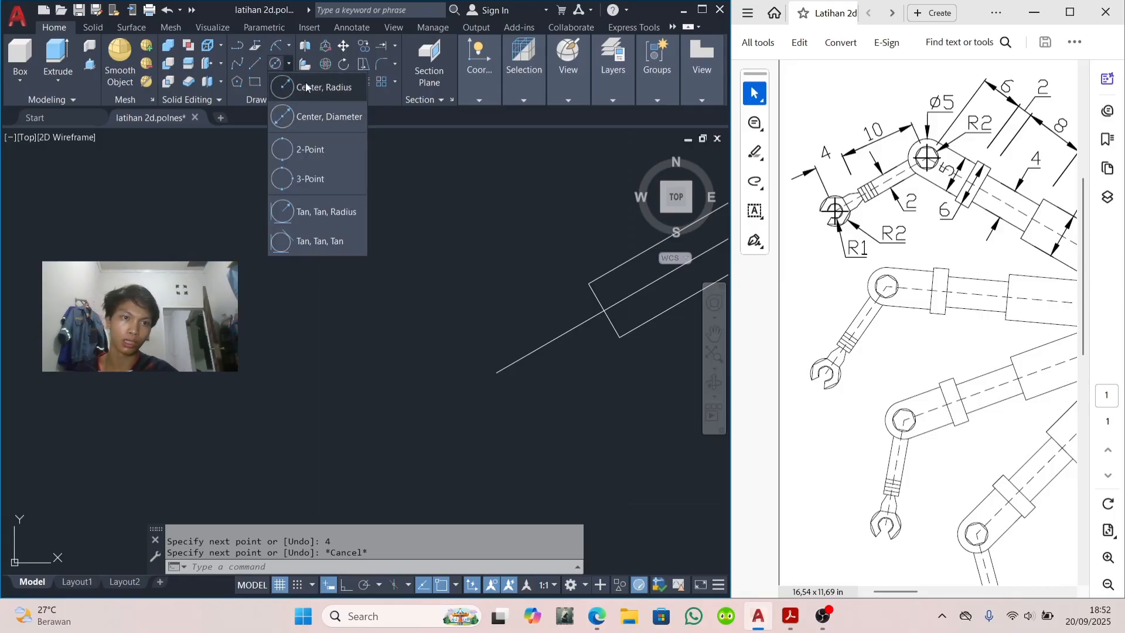
click(305, 82)
click(496, 372)
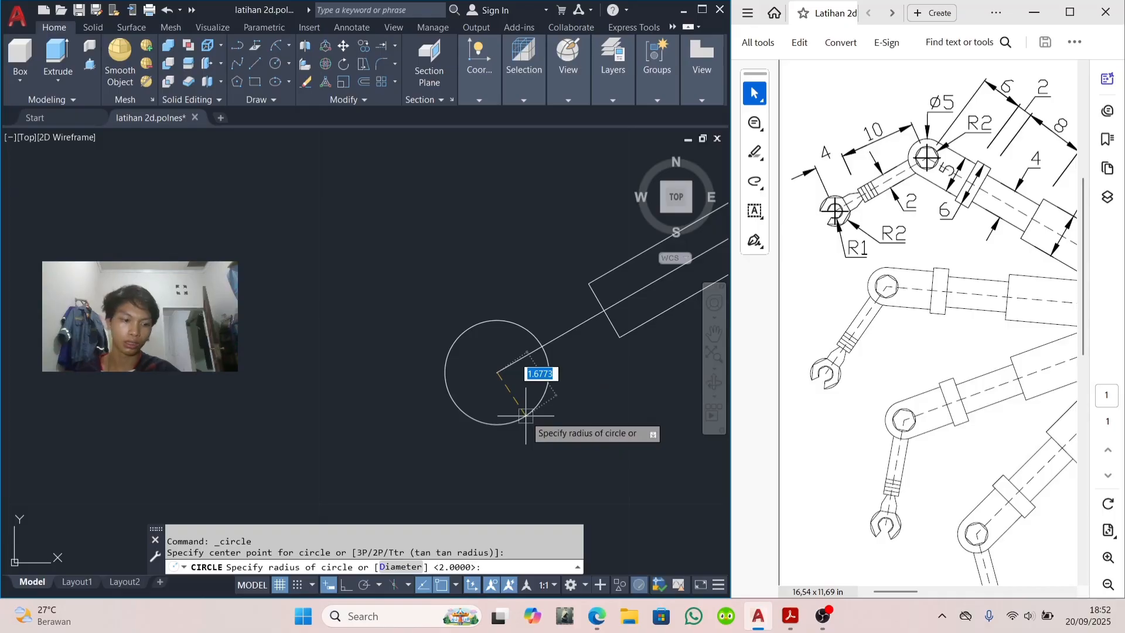
text(1)
key(Return)
key(Return)
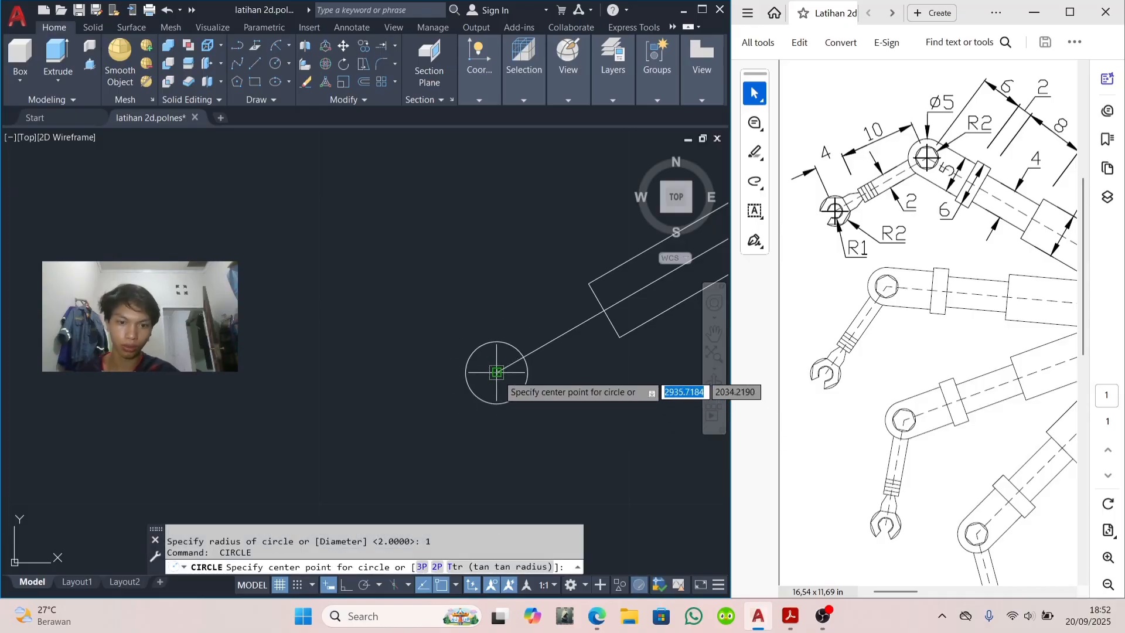
click(496, 372)
text(2)
key(Return)
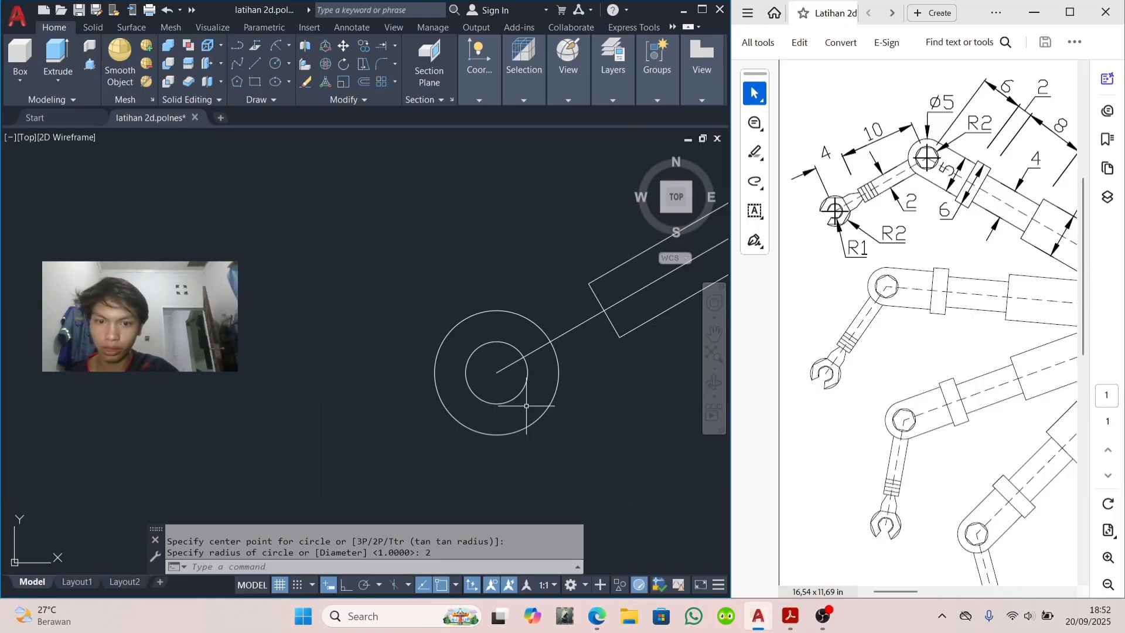
Step: Draw a six-sided polygon inscribed in the 1 mm radius circle, with a vertex at the circle's right quadrant
scroll(827, 228, up, 1)
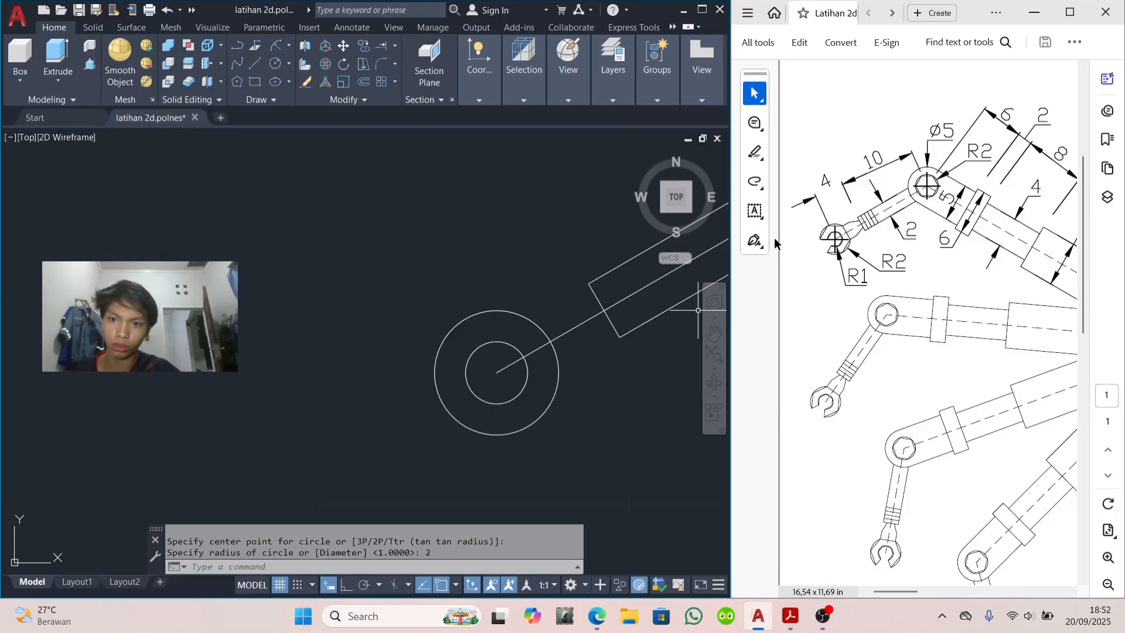
ctrl+scroll(891, 299, up, 2)
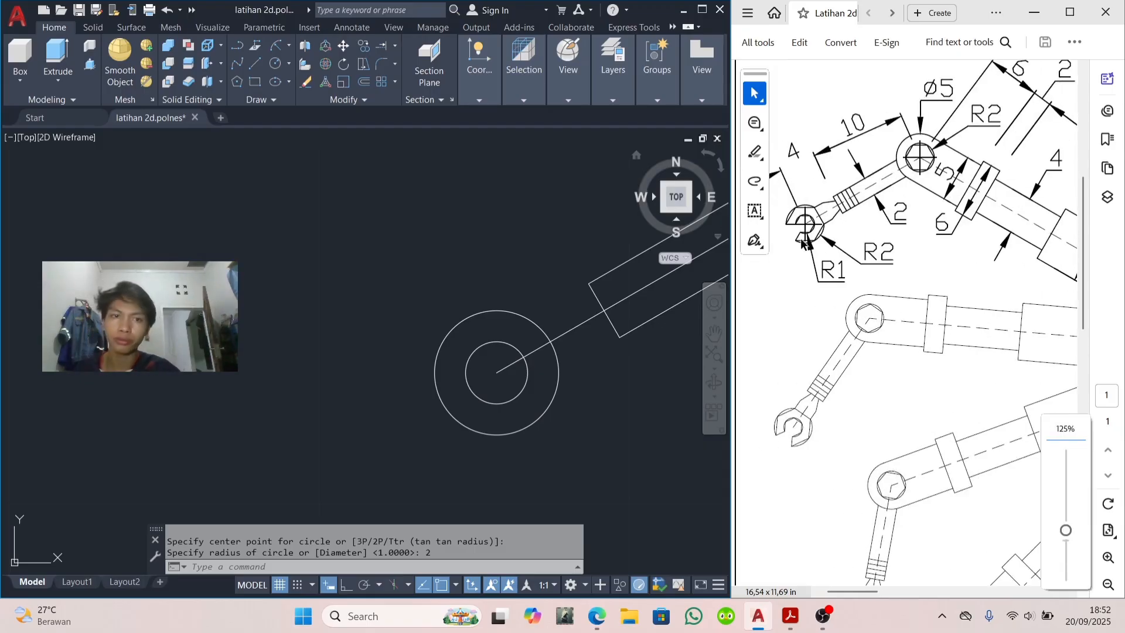
click(237, 82)
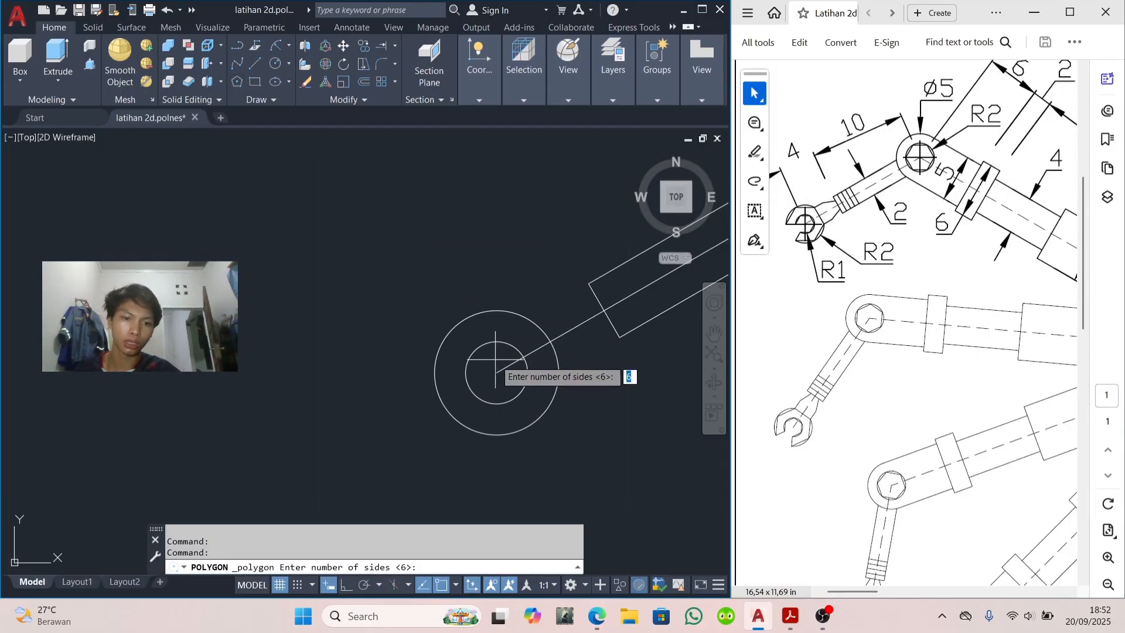
key(Return)
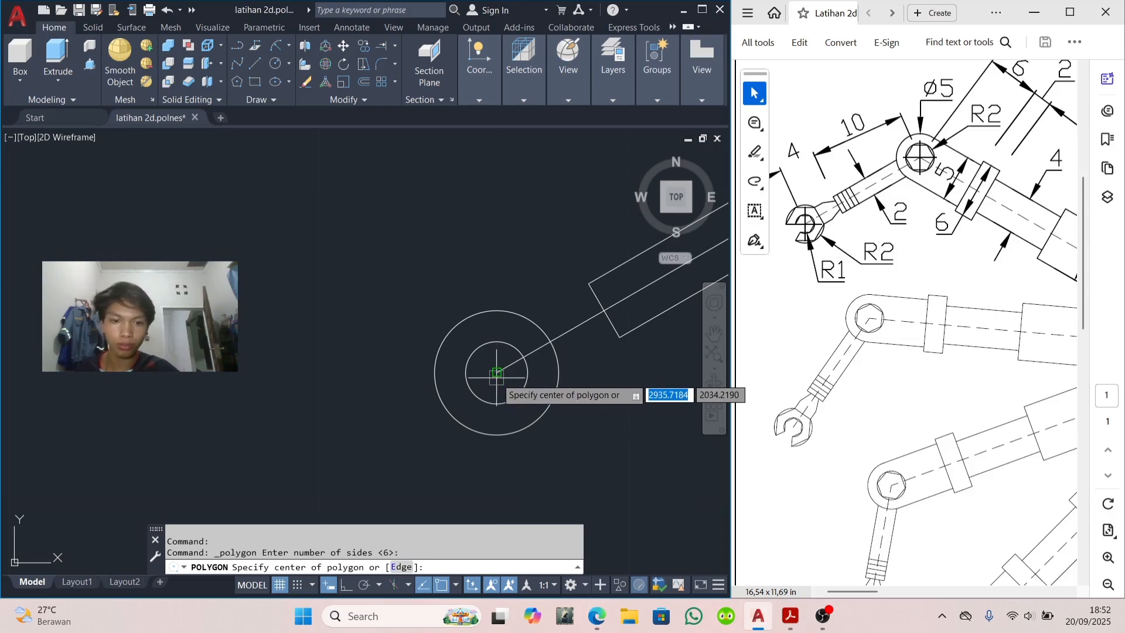
click(497, 372)
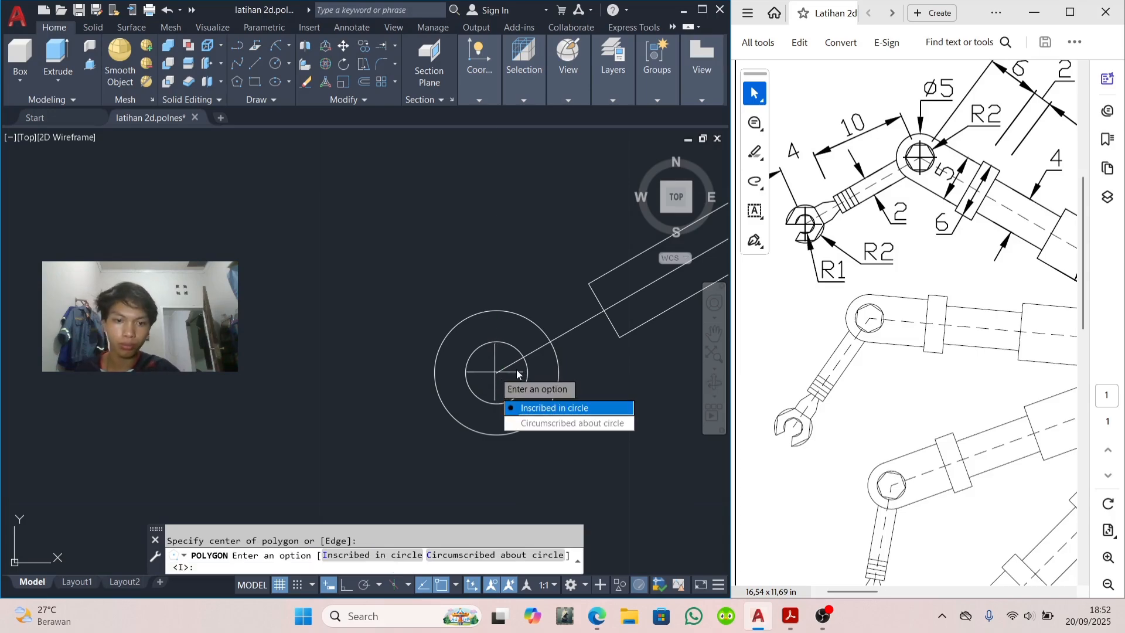
click(534, 409)
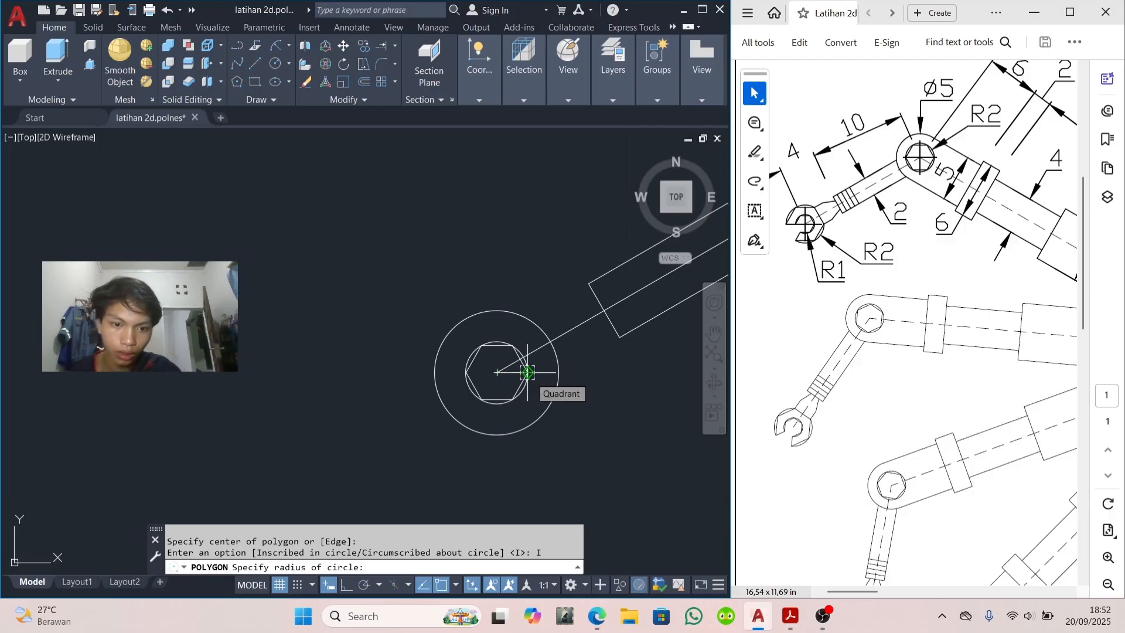
click(527, 372)
Step: Draw a second hexagon inscribed in the 2 mm radius circle, with a vertex at its right quadrant
key(Return)
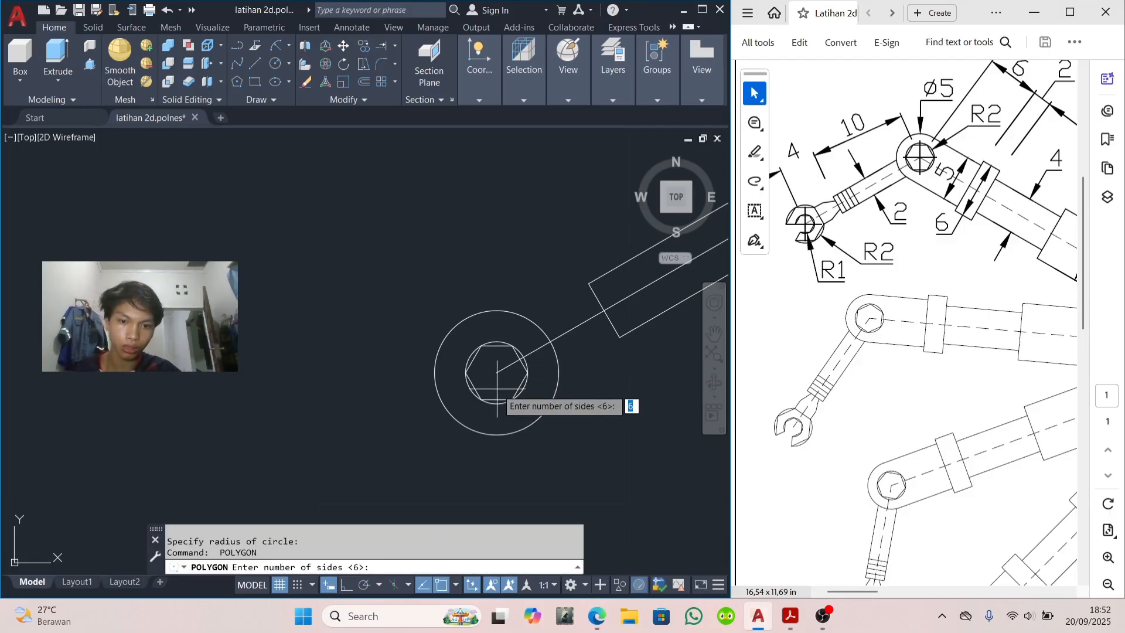
key(Return)
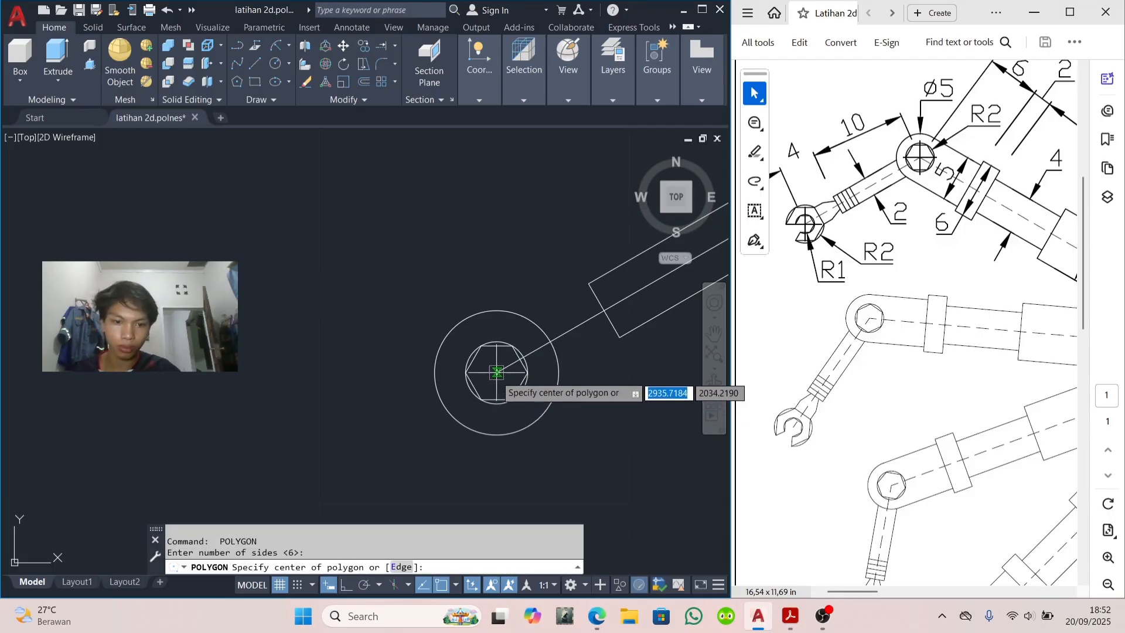
click(497, 373)
click(557, 408)
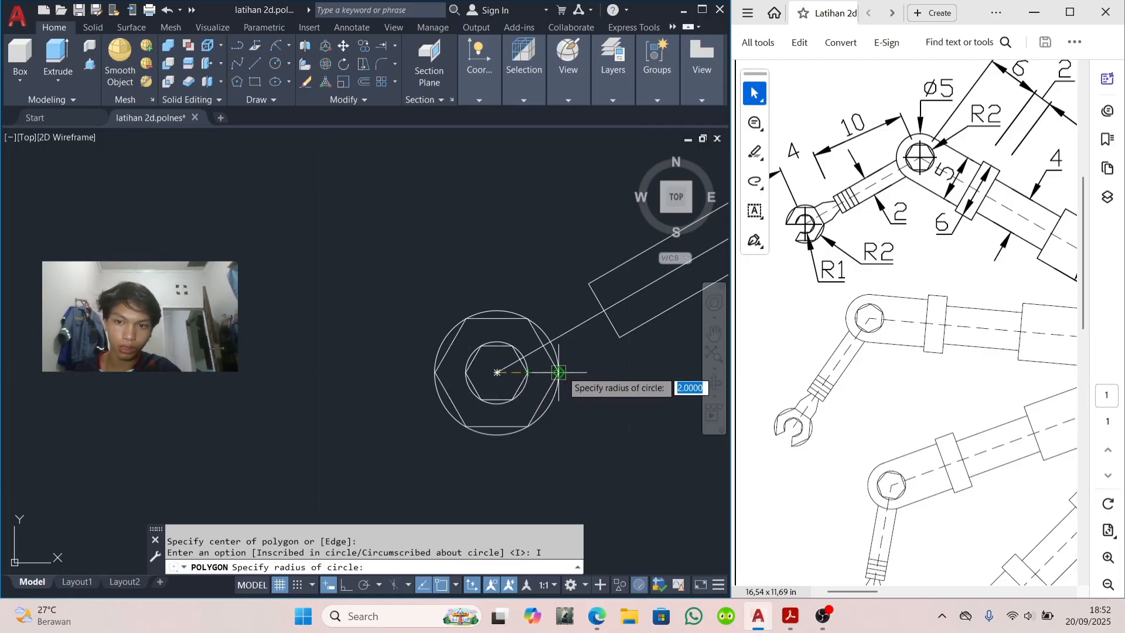
click(558, 372)
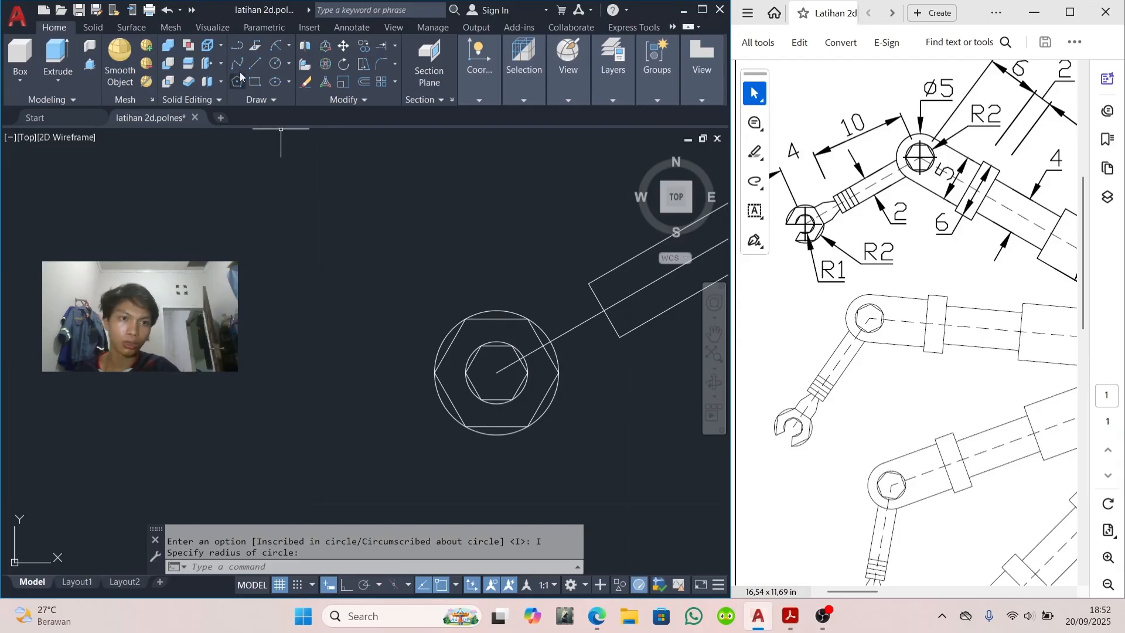
Step: Draw two lines joining the outer hexagon's upper-right and right vertices to the upper and lower corners of the 10 mm link's end
click(257, 65)
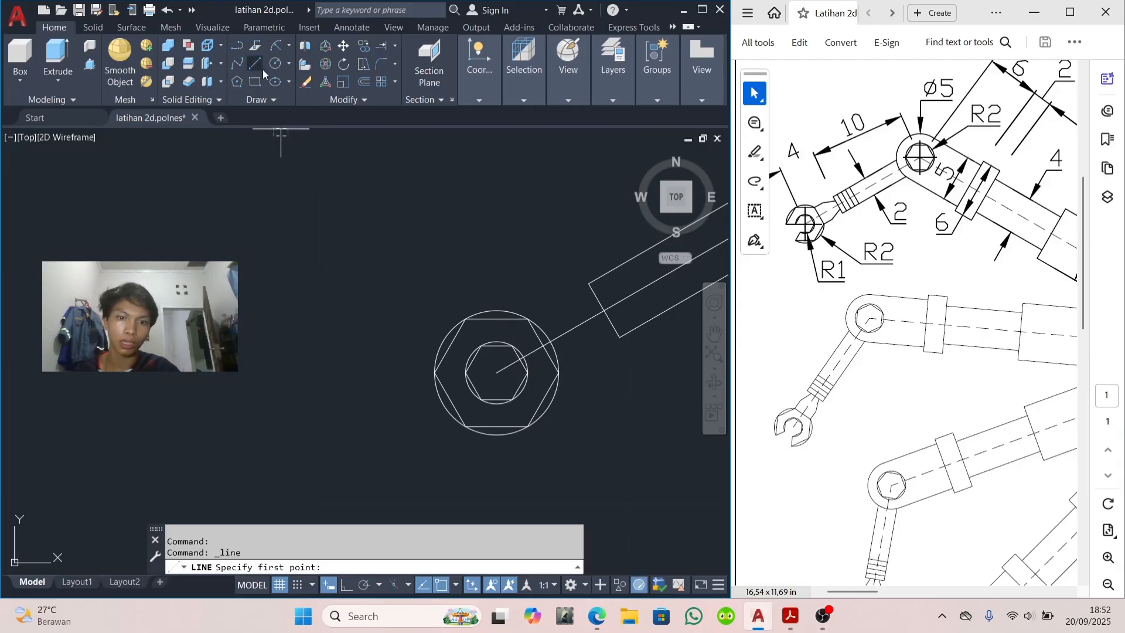
click(528, 319)
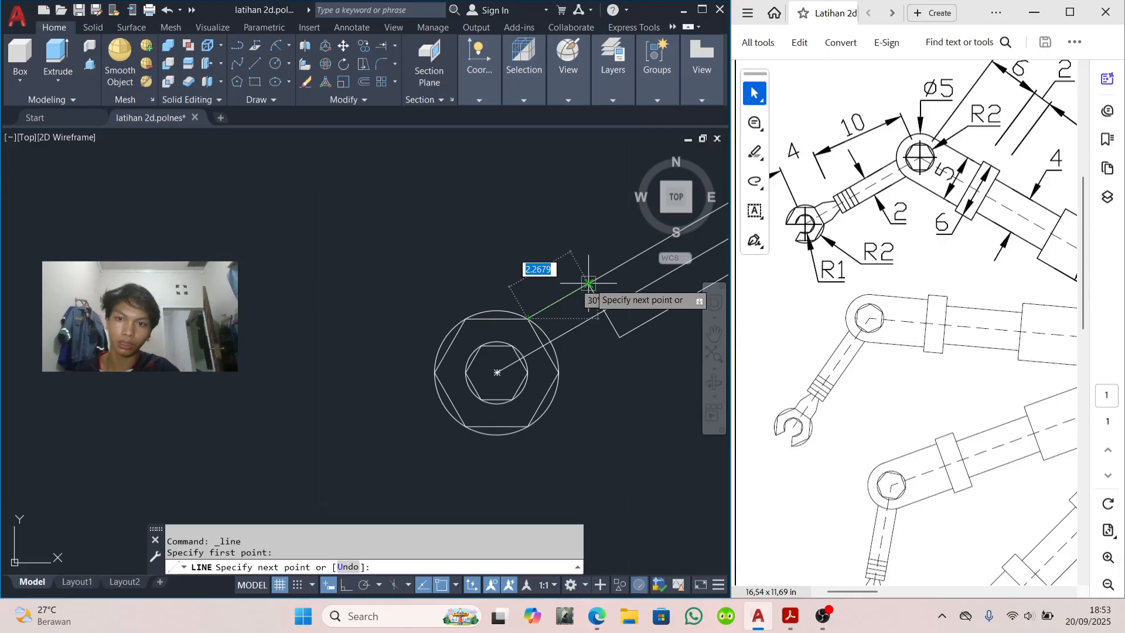
click(589, 284)
key(Escape)
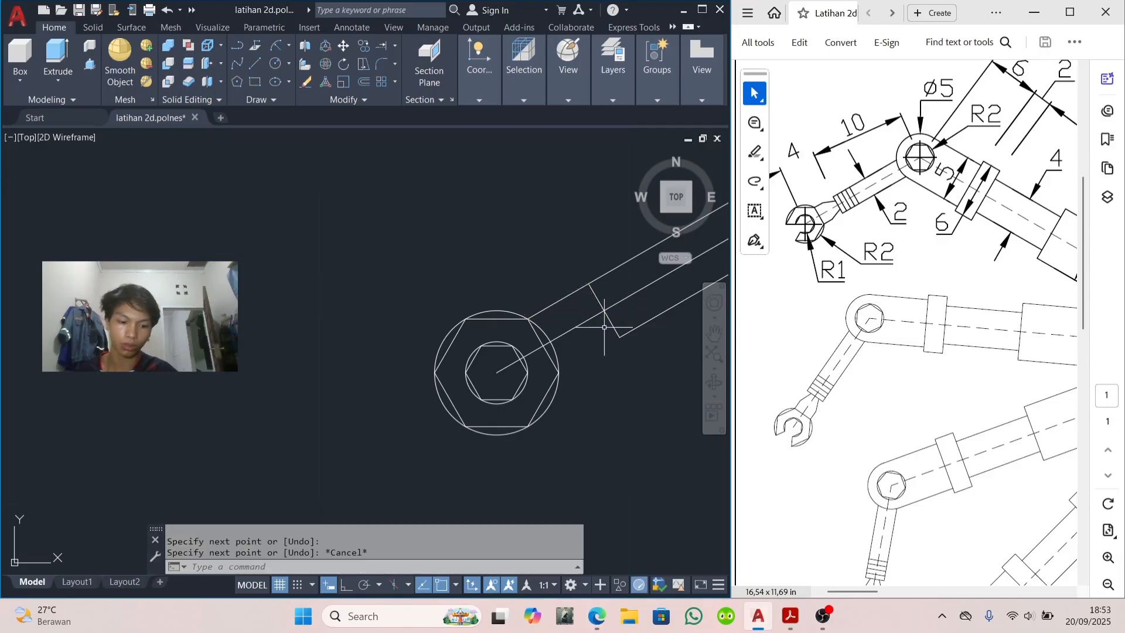
key(space)
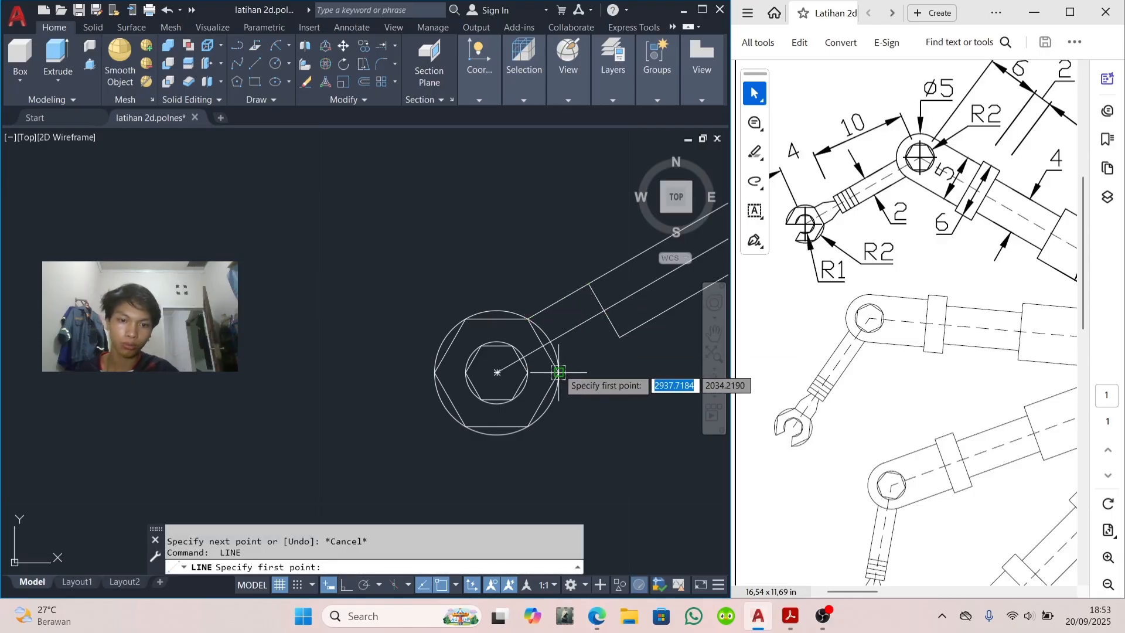
click(559, 373)
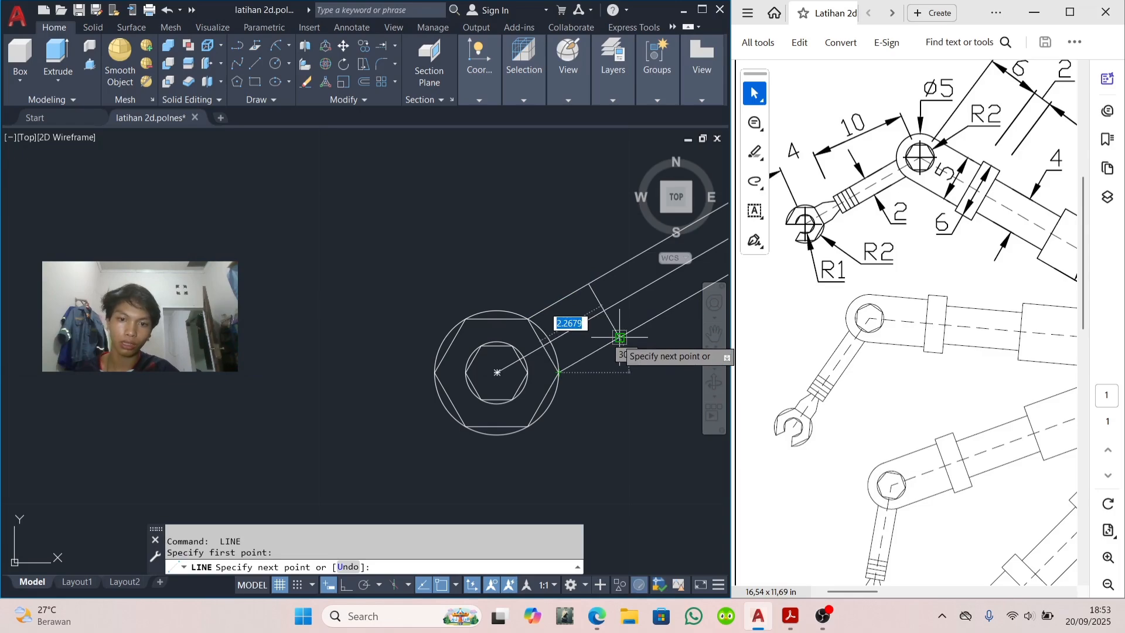
click(620, 338)
key(Escape)
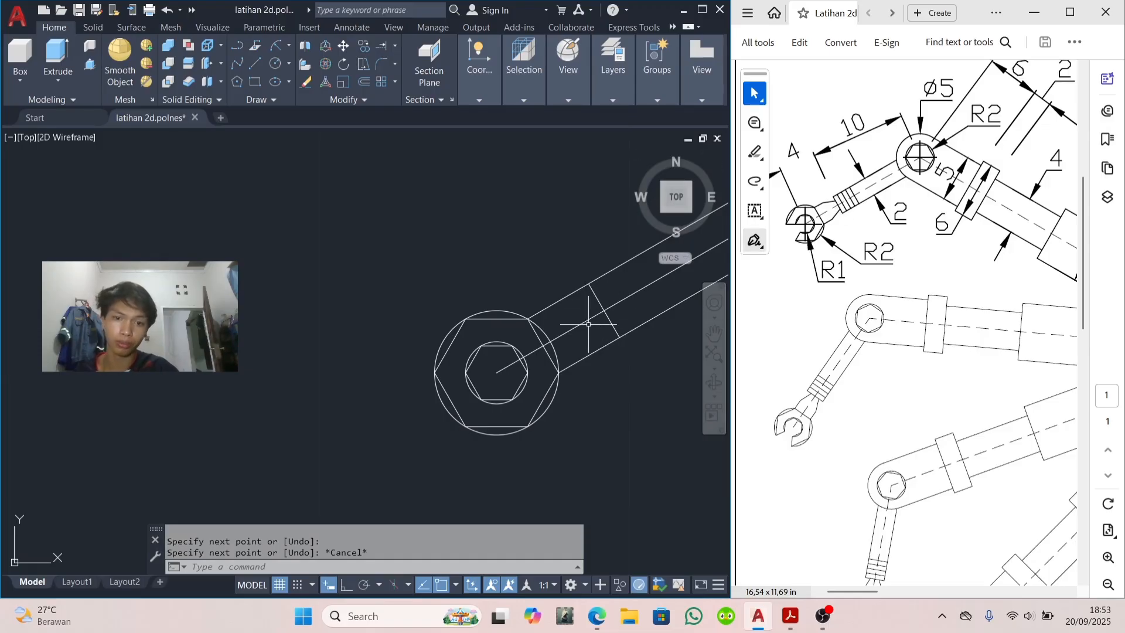
Step: Offset the gripper's 4 mm axis line by 0.5 mm to both sides
click(361, 81)
text(0)
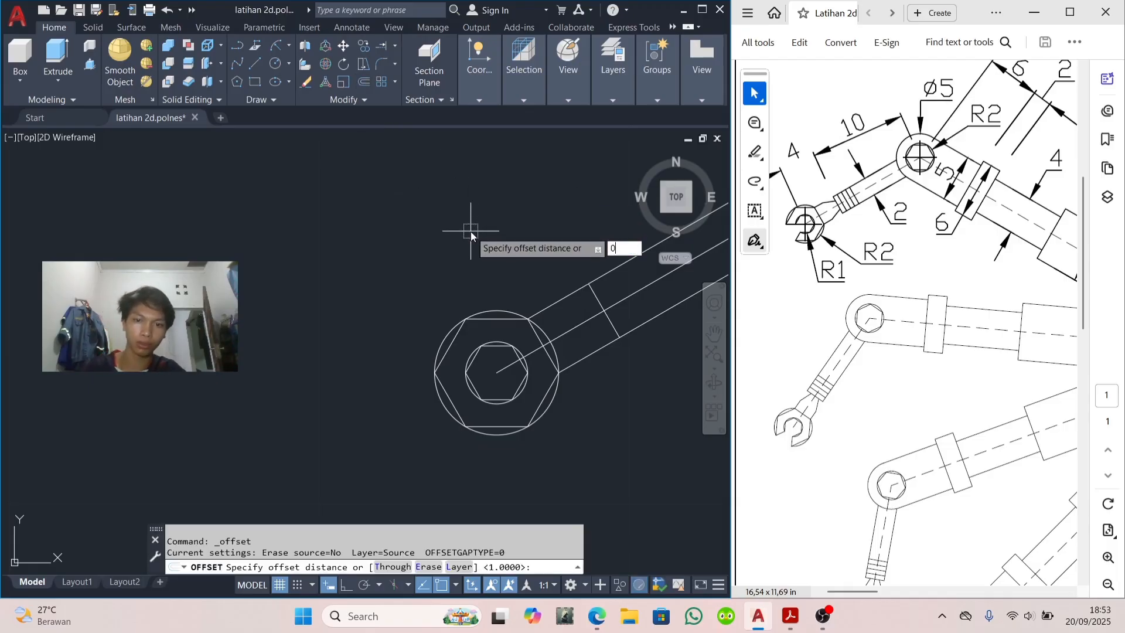
text(.)
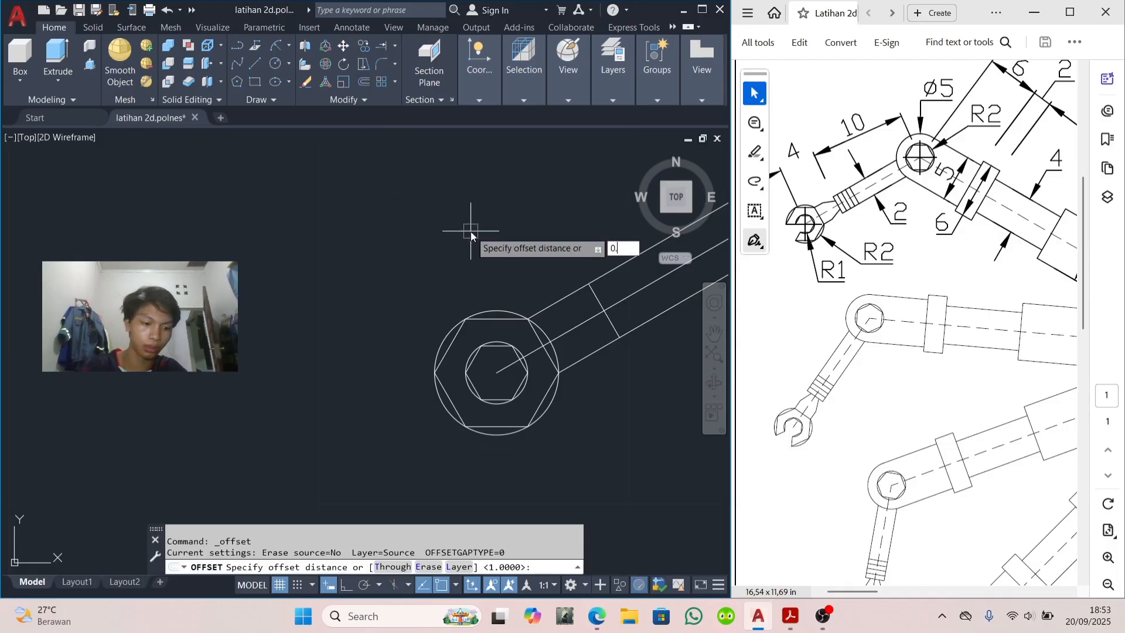
text(5)
key(Return)
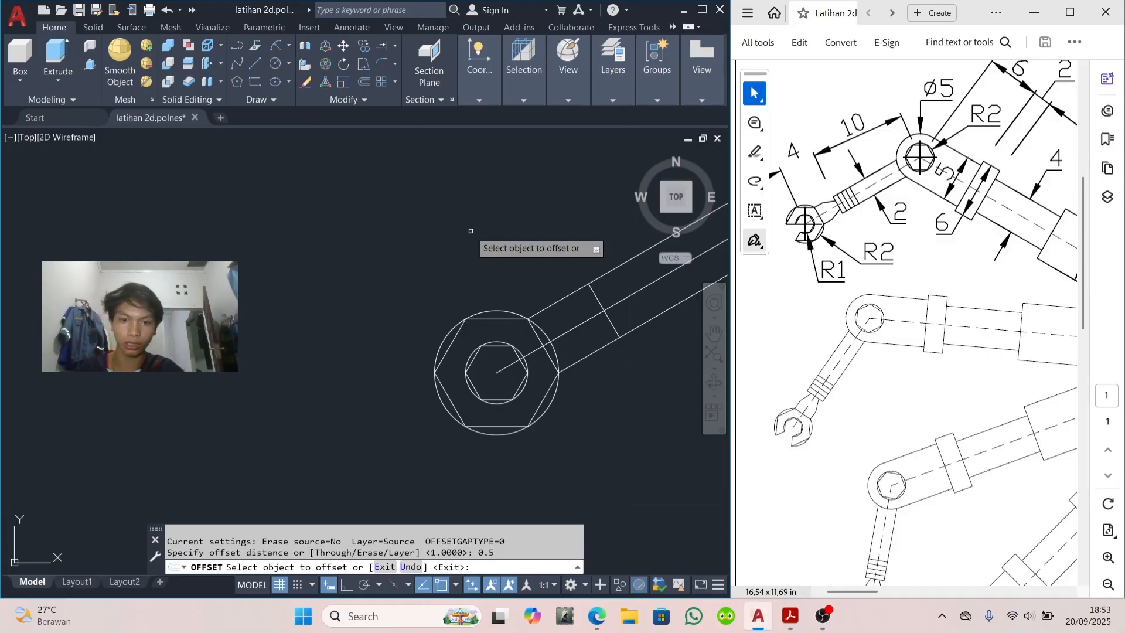
click(566, 332)
click(565, 328)
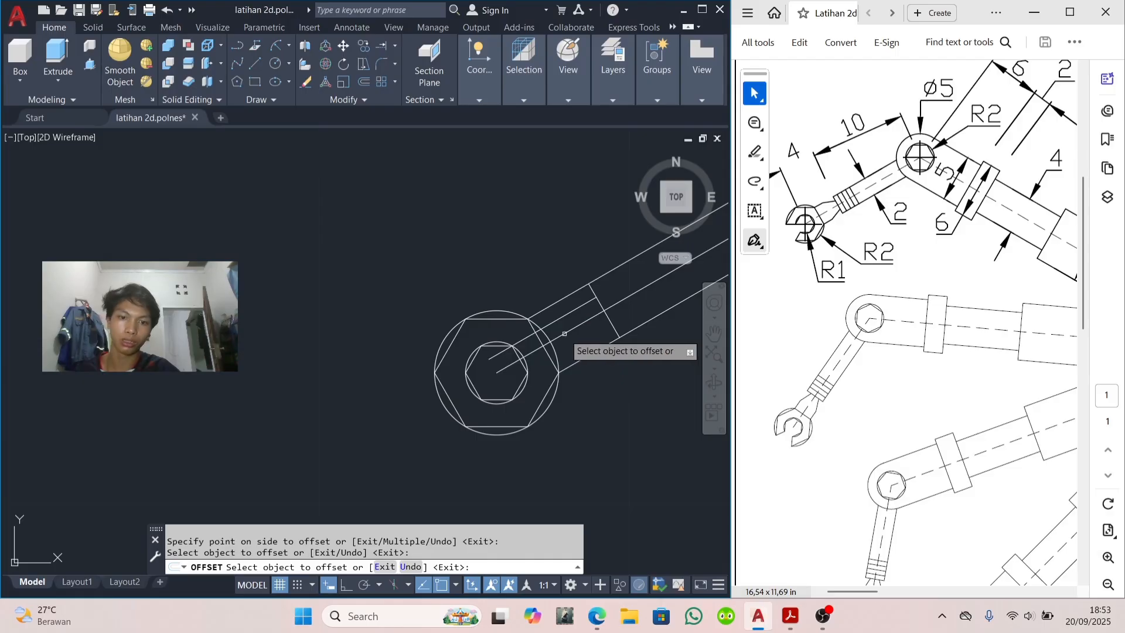
click(568, 332)
click(582, 358)
key(Escape)
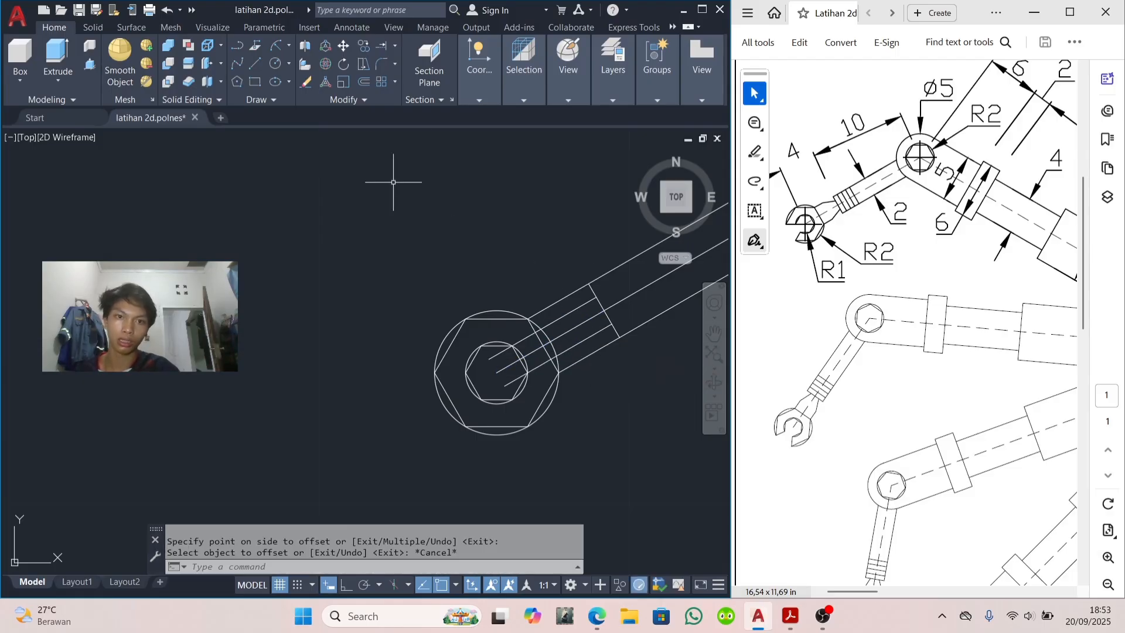
Step: Draw slanted lines from the midpoints of the gripper neck's two outer edges to the link-side ends of the 0.5 mm offset lines
click(254, 64)
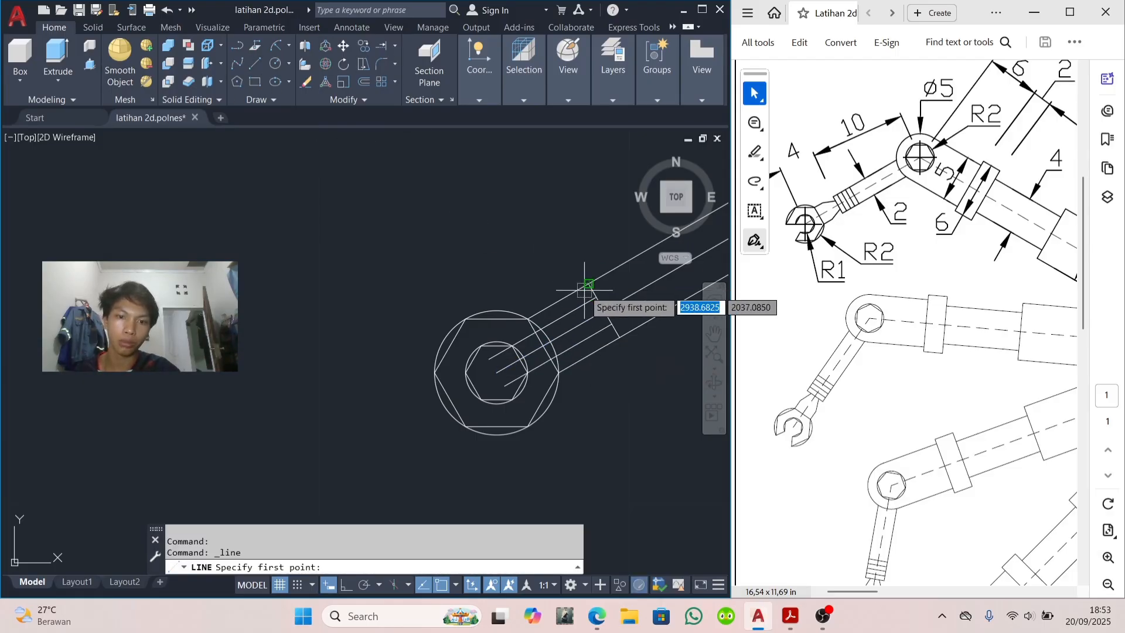
click(558, 301)
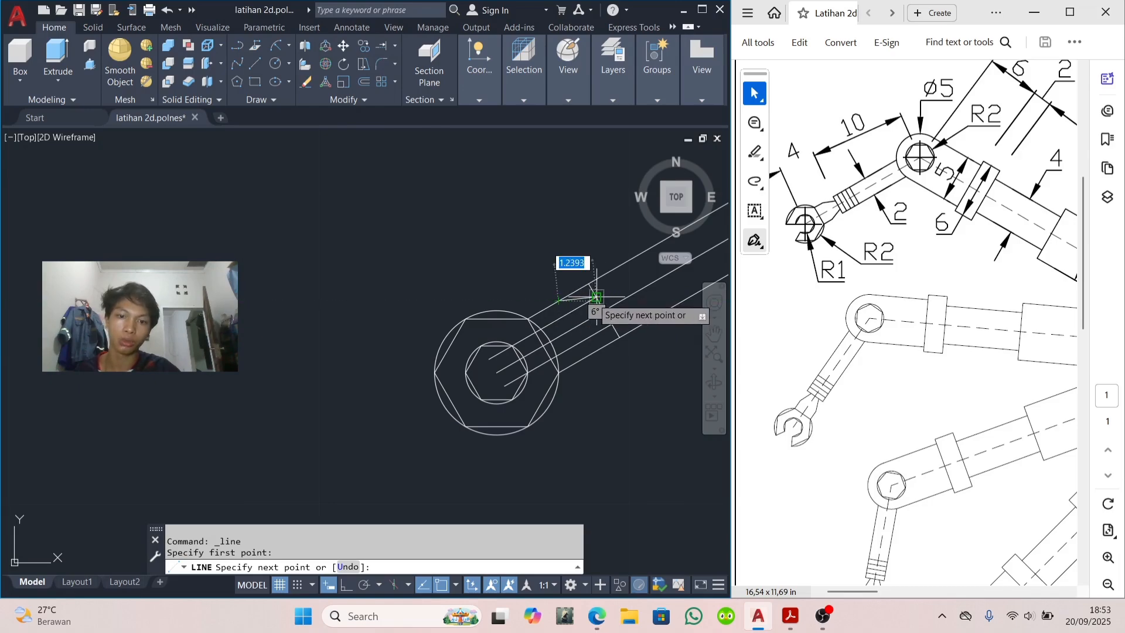
click(596, 297)
key(Escape)
key(Return)
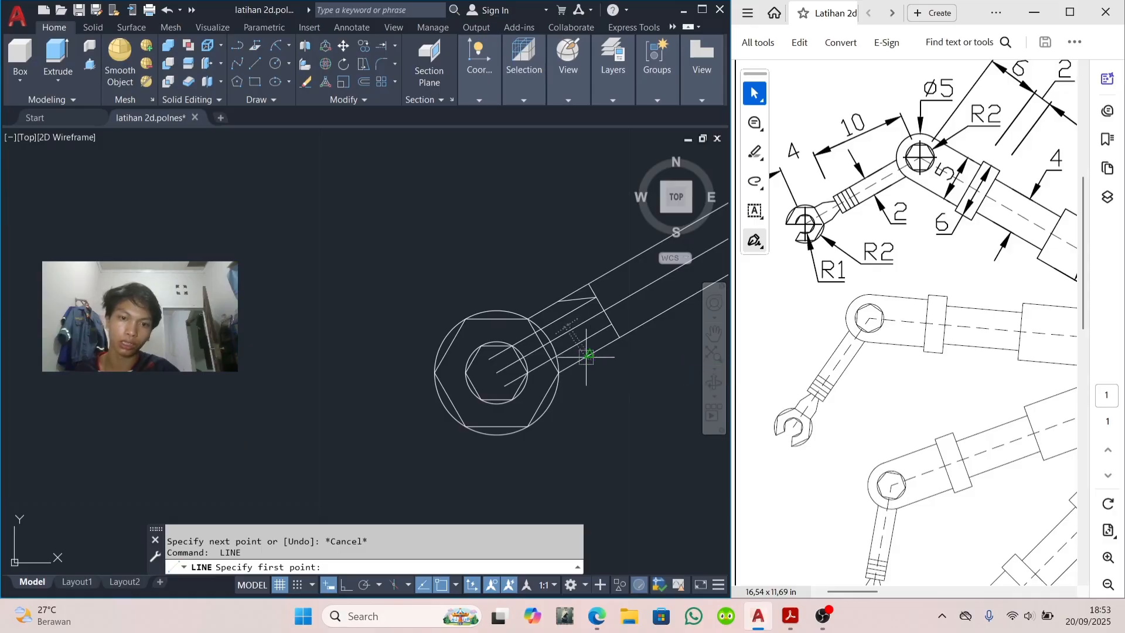
click(590, 354)
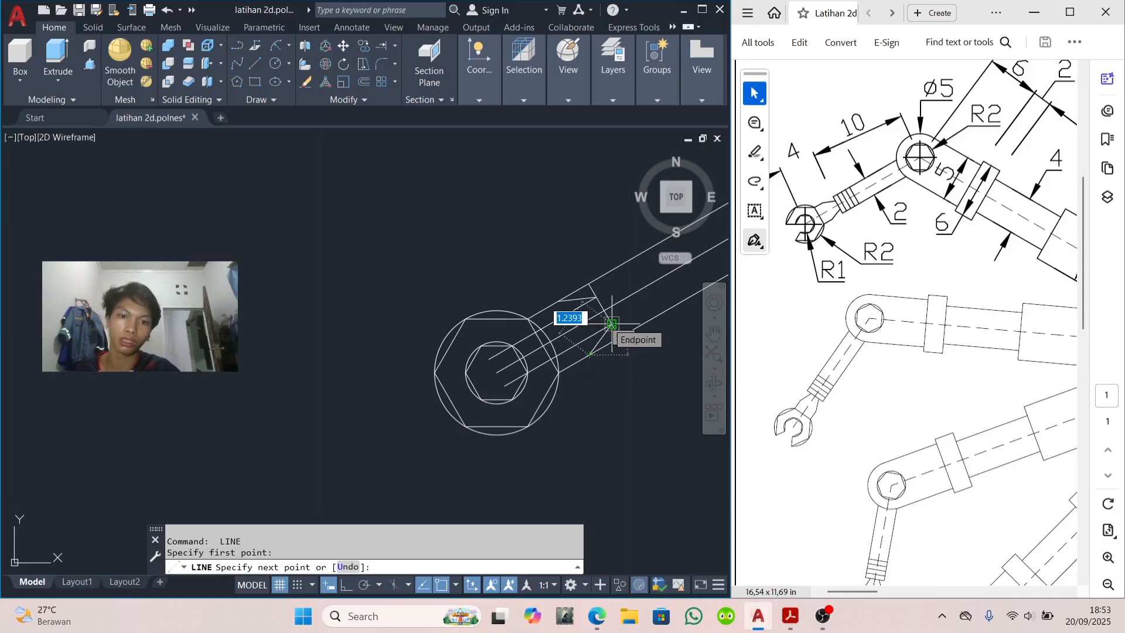
click(611, 324)
key(Escape)
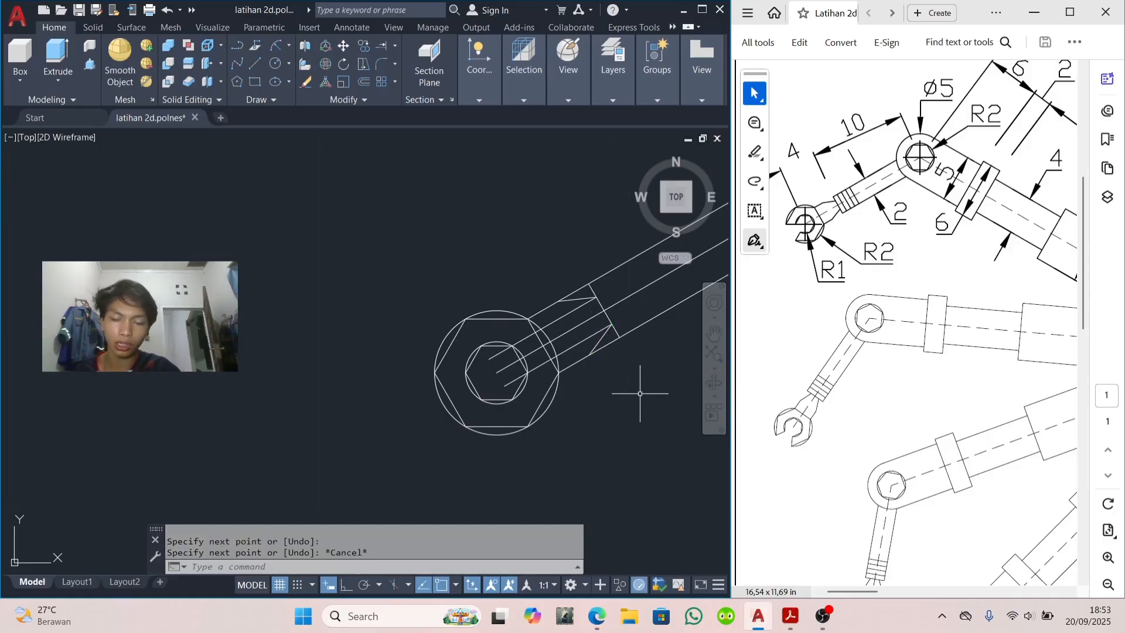
Step: Draw a horizontal line from the gripper circles' centre to the outer hexagon's left vertex
scroll(640, 393, down, 2)
middle_drag(640, 393, 561, 365)
scroll(468, 352, up, 2)
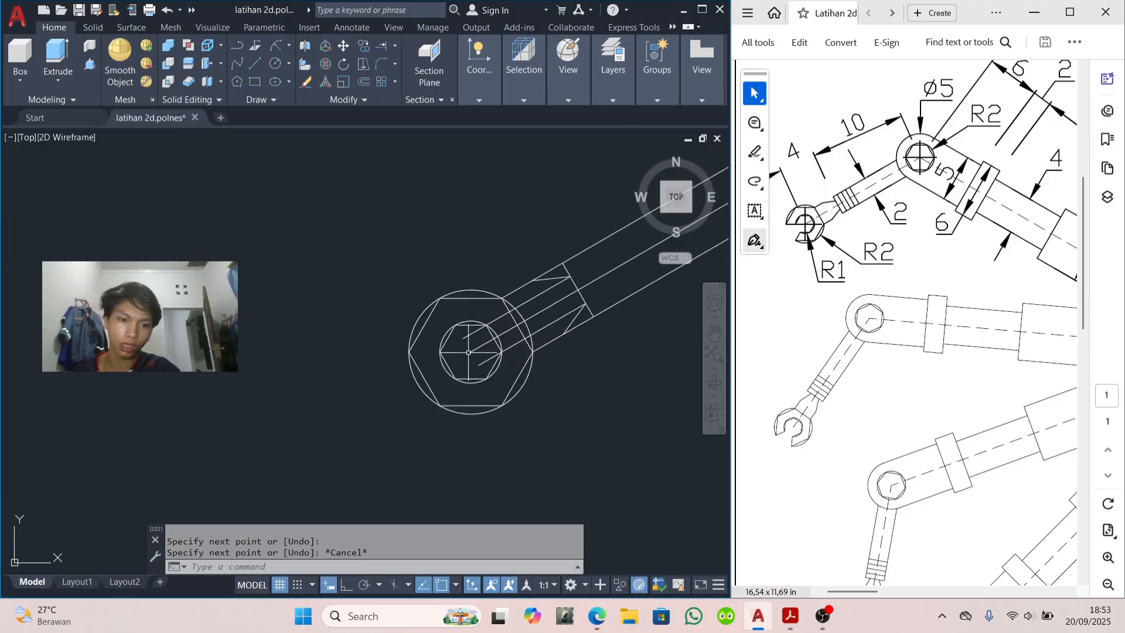
scroll(469, 353, up, 2)
click(255, 62)
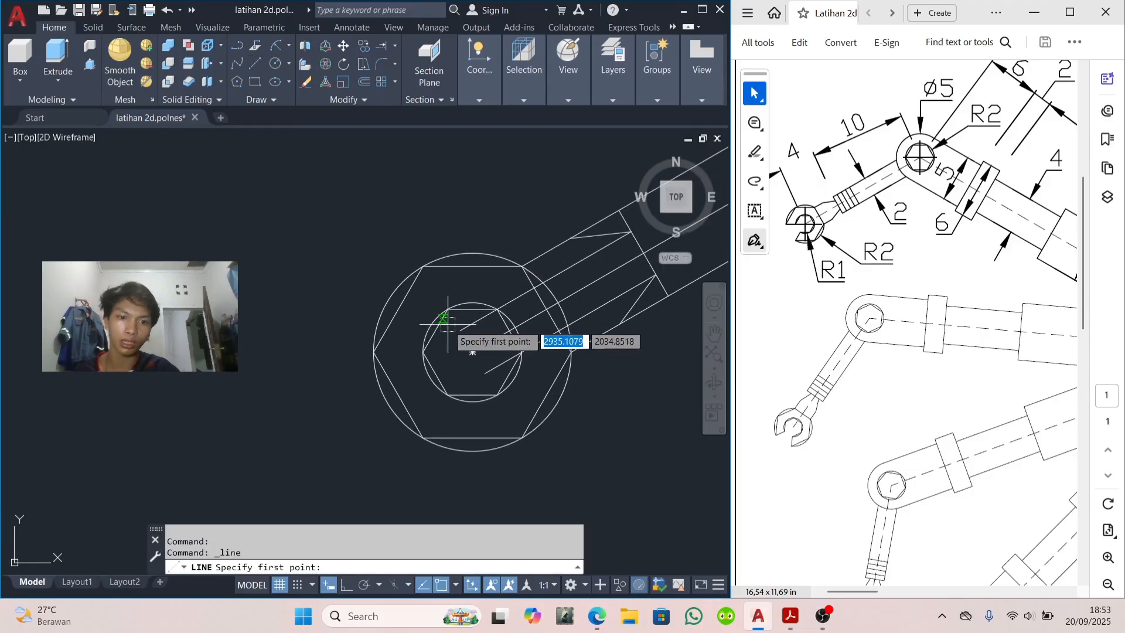
click(472, 352)
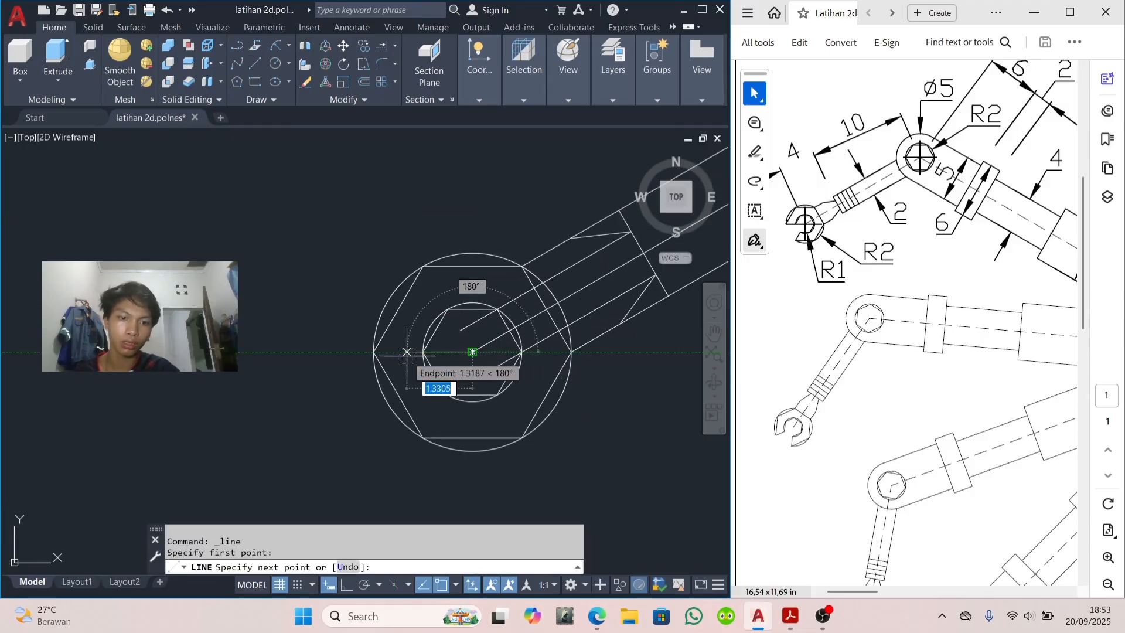
click(374, 352)
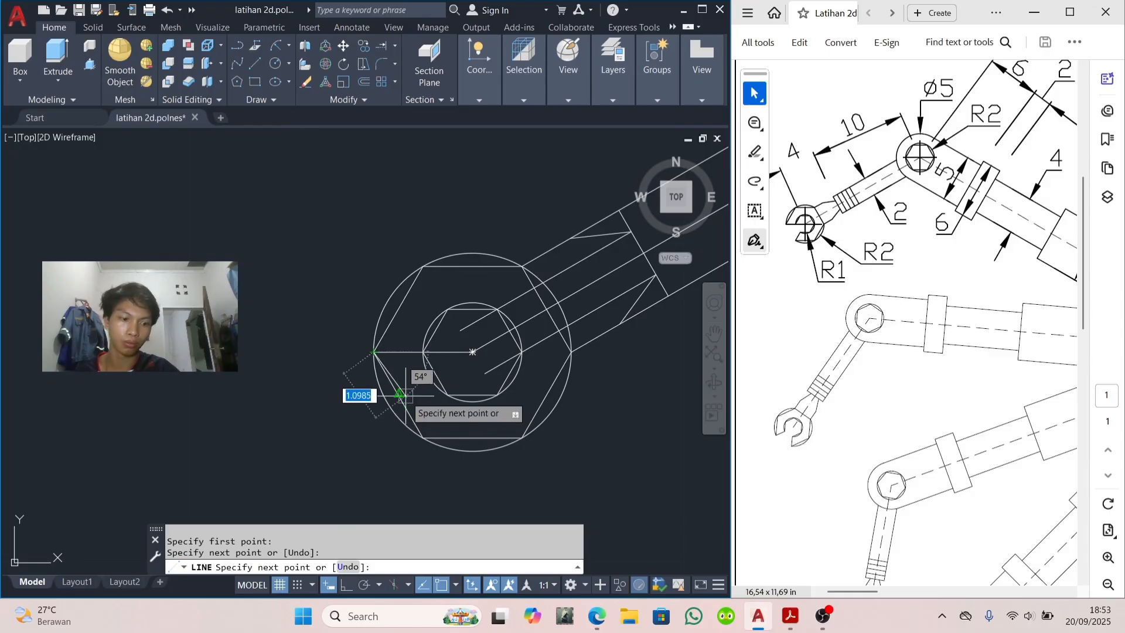
key(Escape)
Step: Draw a line from the gripper circles' centre to the outer hexagon's lower-left vertex
key(space)
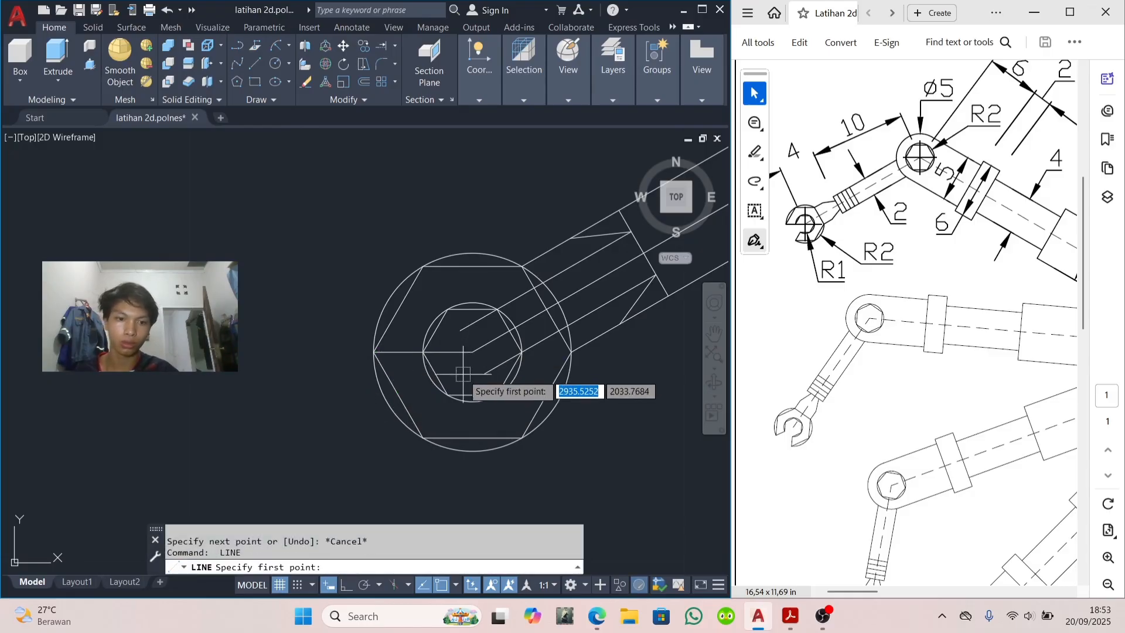
click(472, 353)
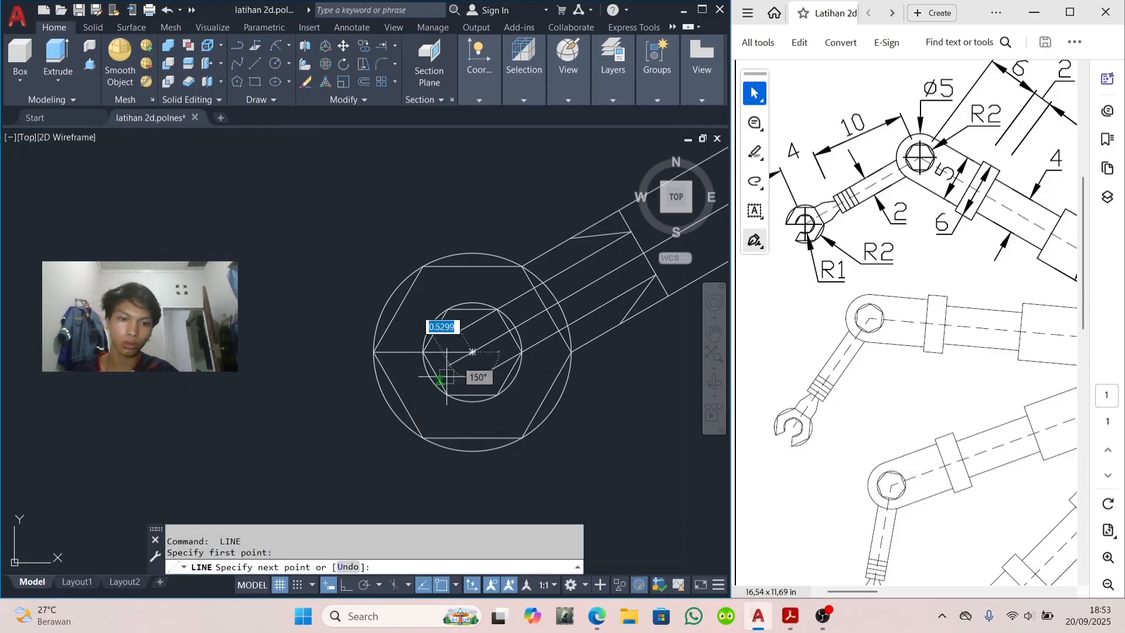
click(422, 438)
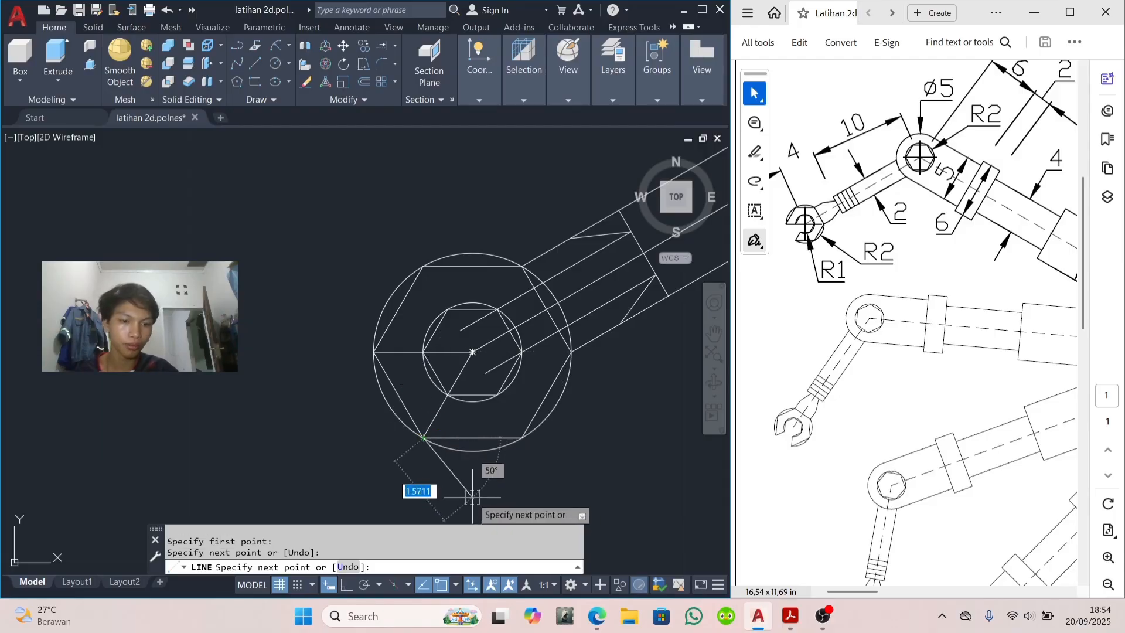
key(Escape)
Step: Erase the seven centre axis lines running through the base, the column, the upper arm sections and the 10 mm link
scroll(477, 465, down, 5)
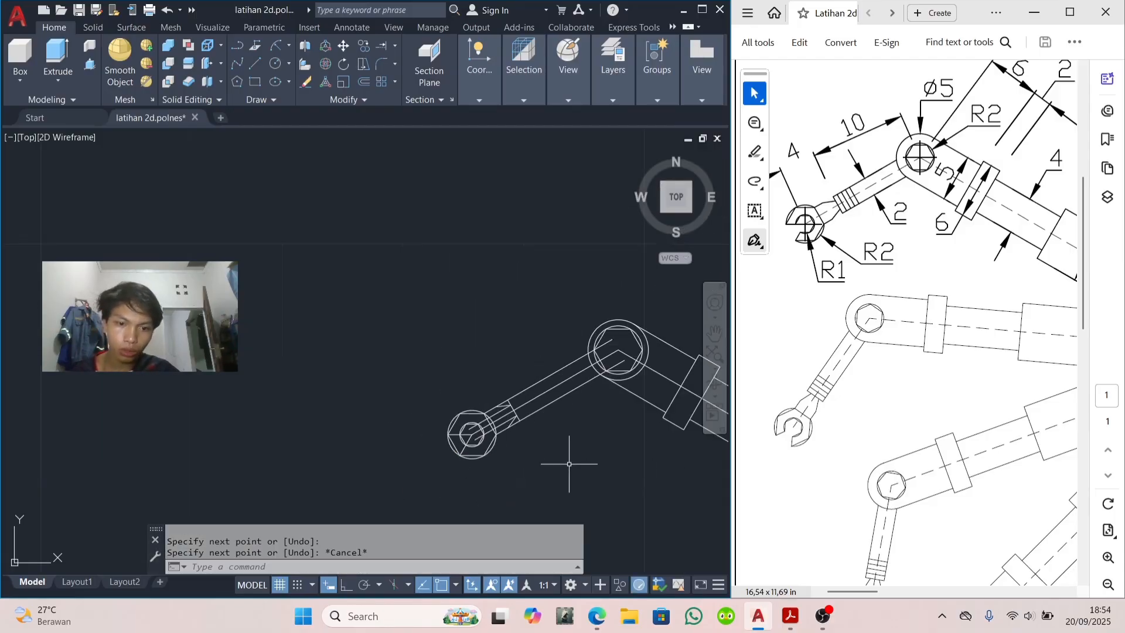
middle_drag(629, 468, 348, 200)
middle_drag(542, 384, 330, 325)
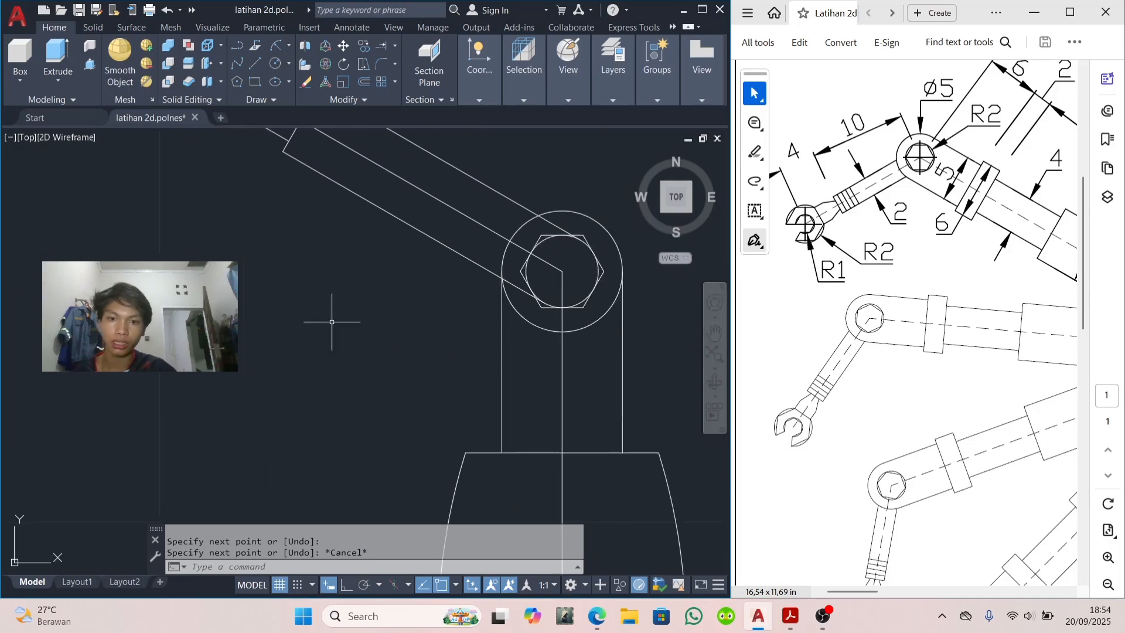
middle_drag(477, 435, 410, 204)
scroll(530, 446, down, 3)
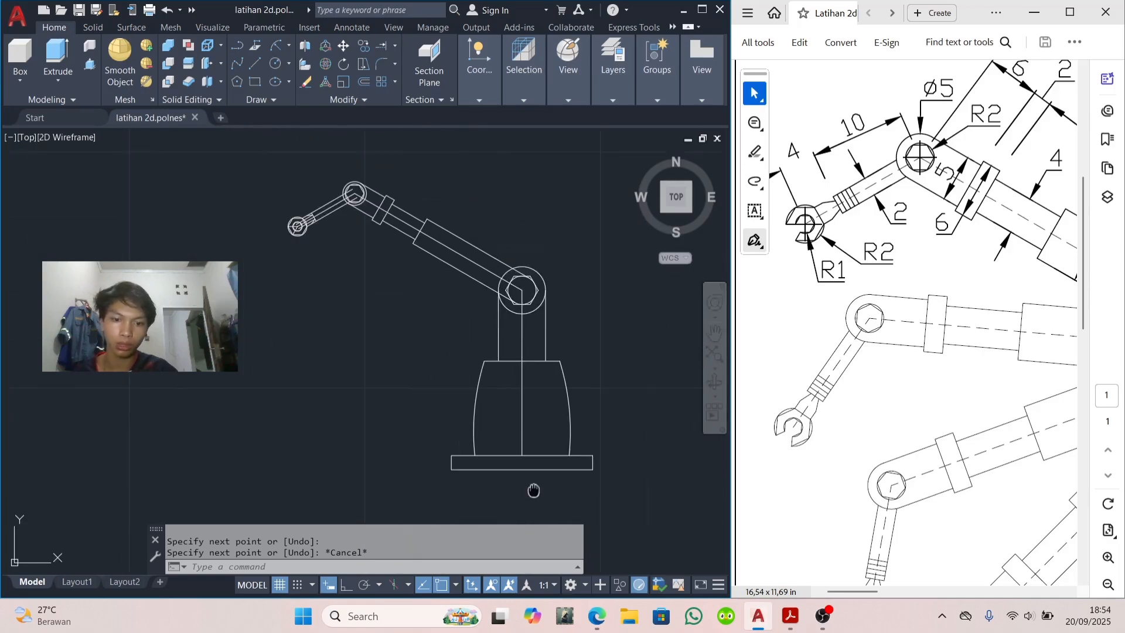
middle_drag(534, 491, 514, 430)
click(518, 351)
click(472, 373)
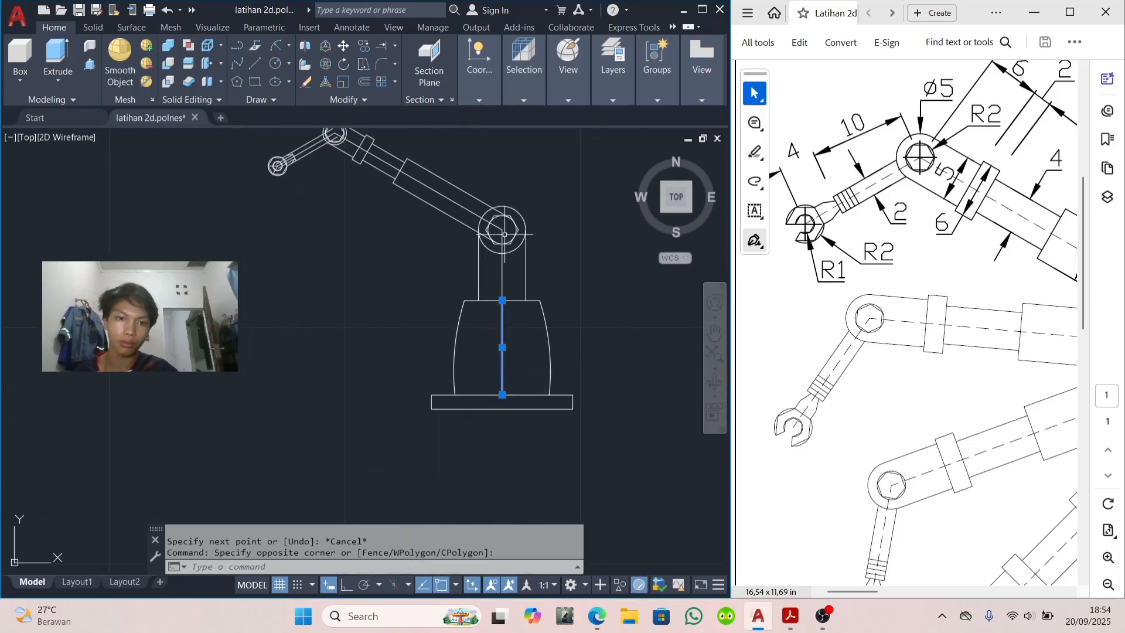
click(505, 281)
click(493, 281)
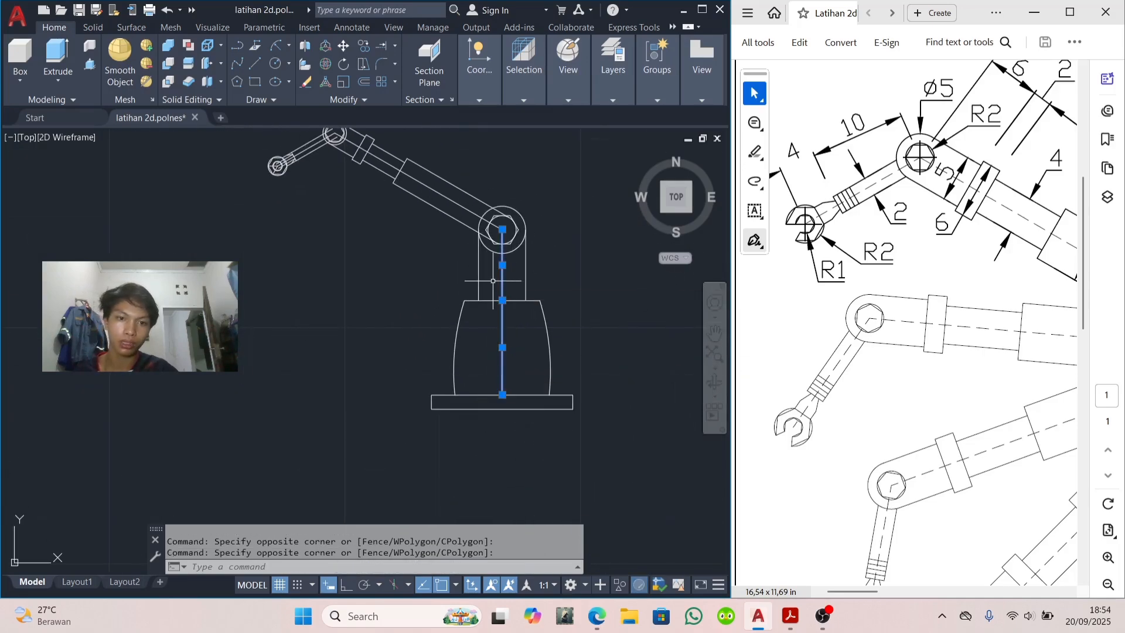
click(463, 201)
click(431, 240)
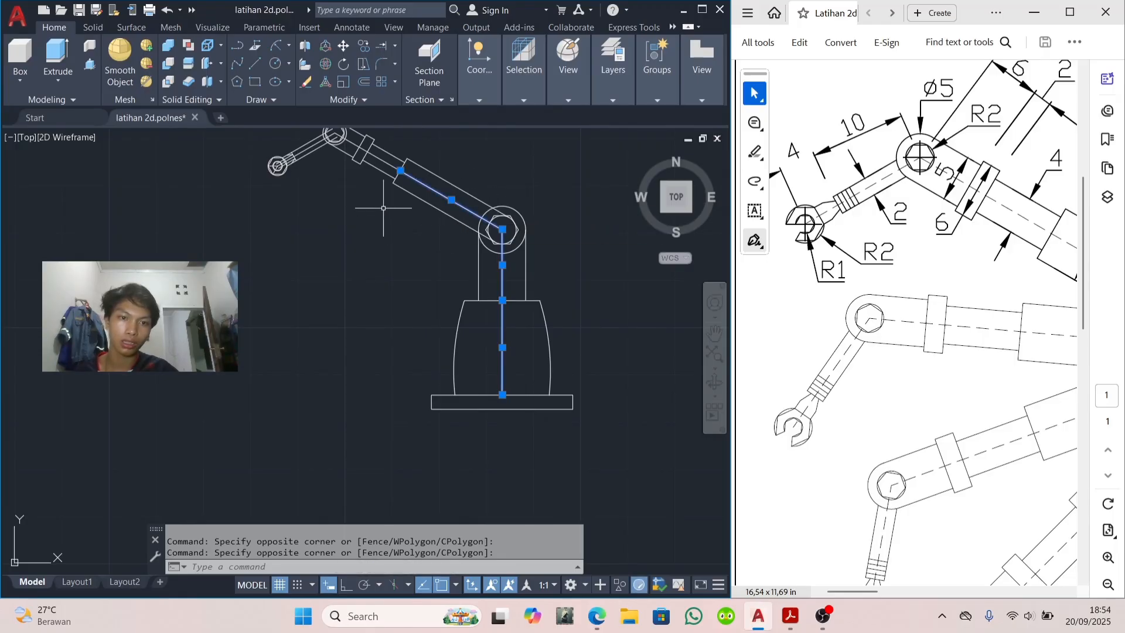
middle_drag(395, 217, 430, 279)
scroll(408, 217, up, 2)
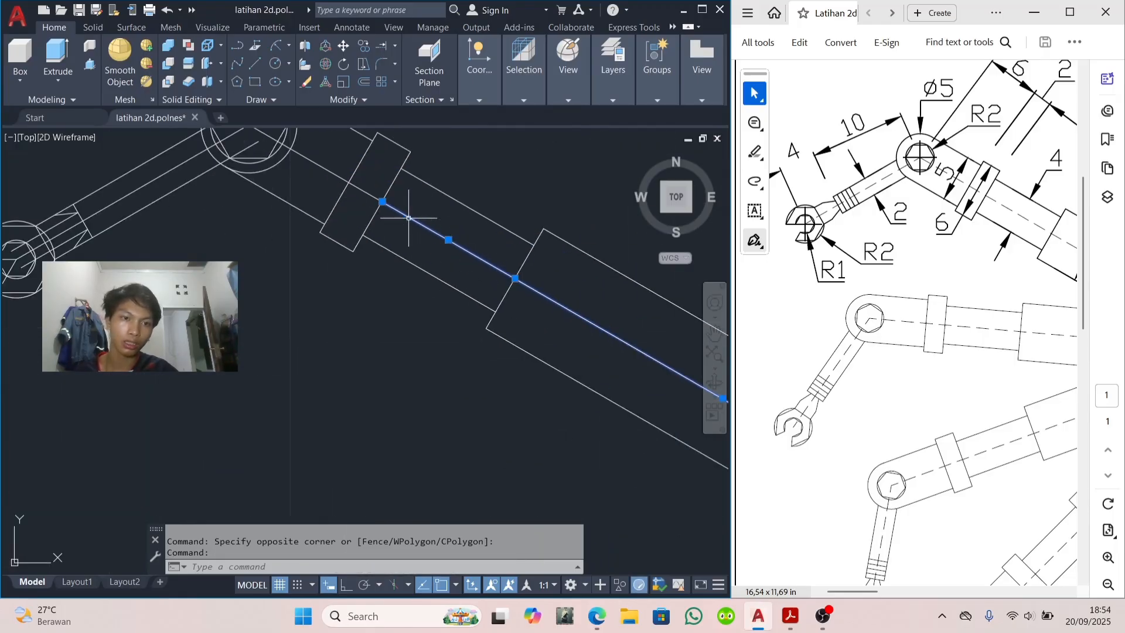
scroll(375, 200, down, 3)
scroll(410, 305, up, 3)
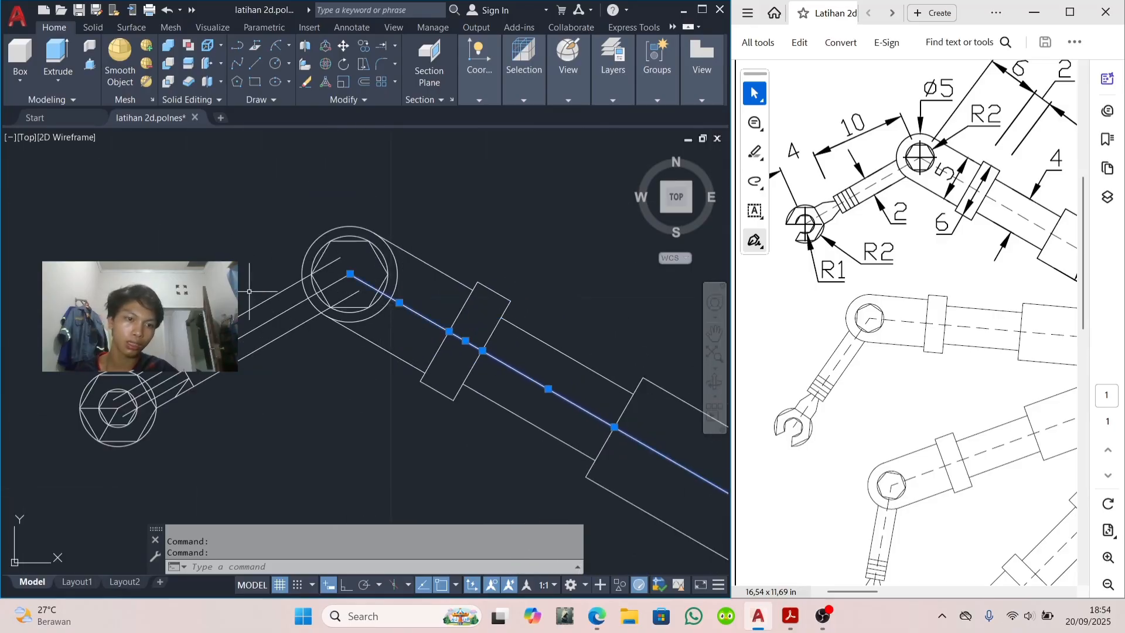
click(268, 320)
middle_drag(211, 471, 323, 455)
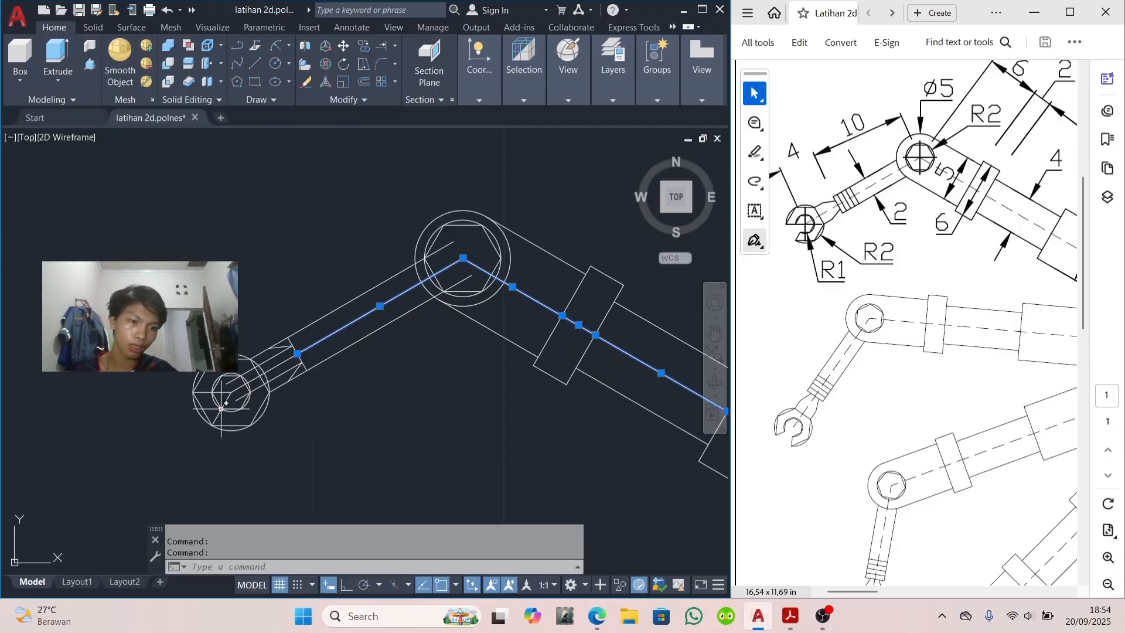
scroll(222, 404, down, 2)
key(Delete)
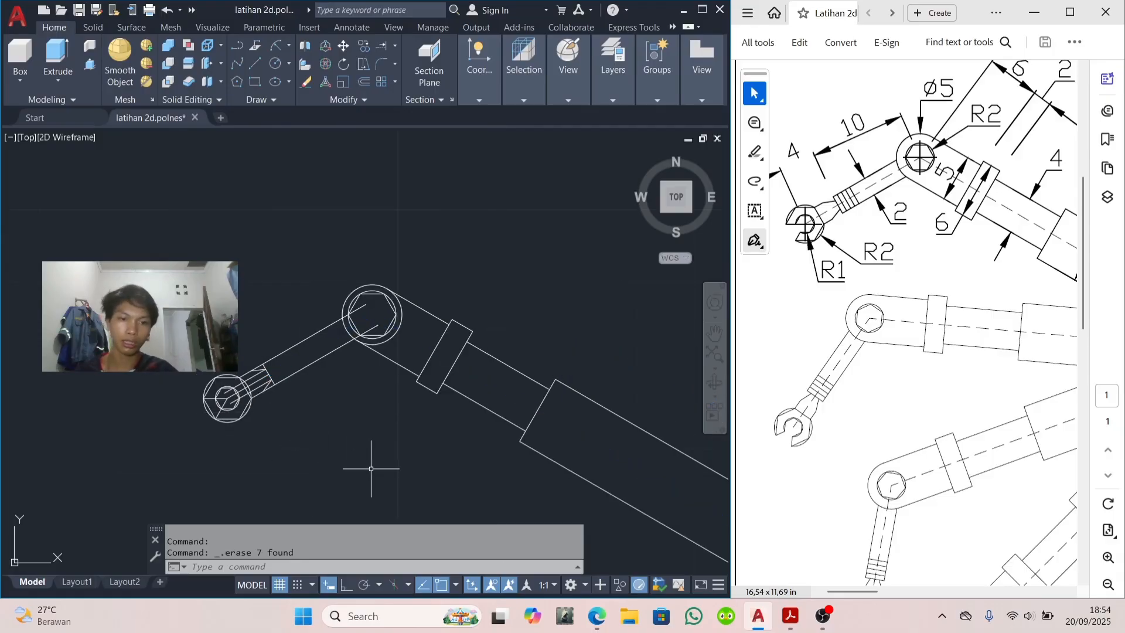
Step: Trim away the lower half of the R5 shoulder circle between the column's two vertical edges
scroll(419, 404, down, 2)
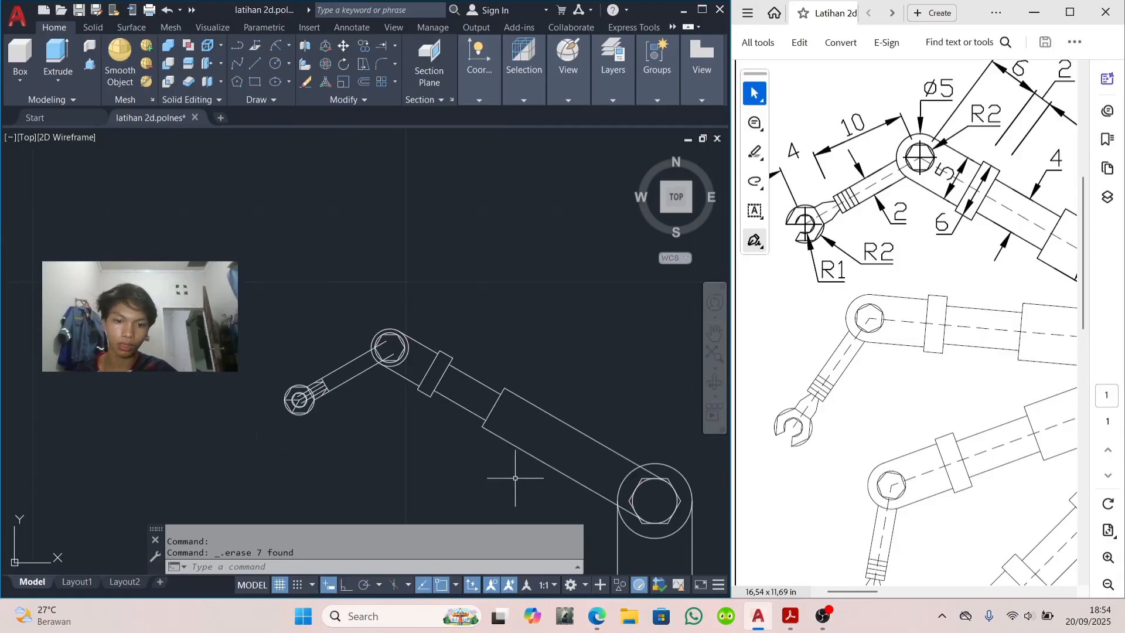
middle_drag(515, 478, 453, 372)
middle_drag(631, 452, 617, 421)
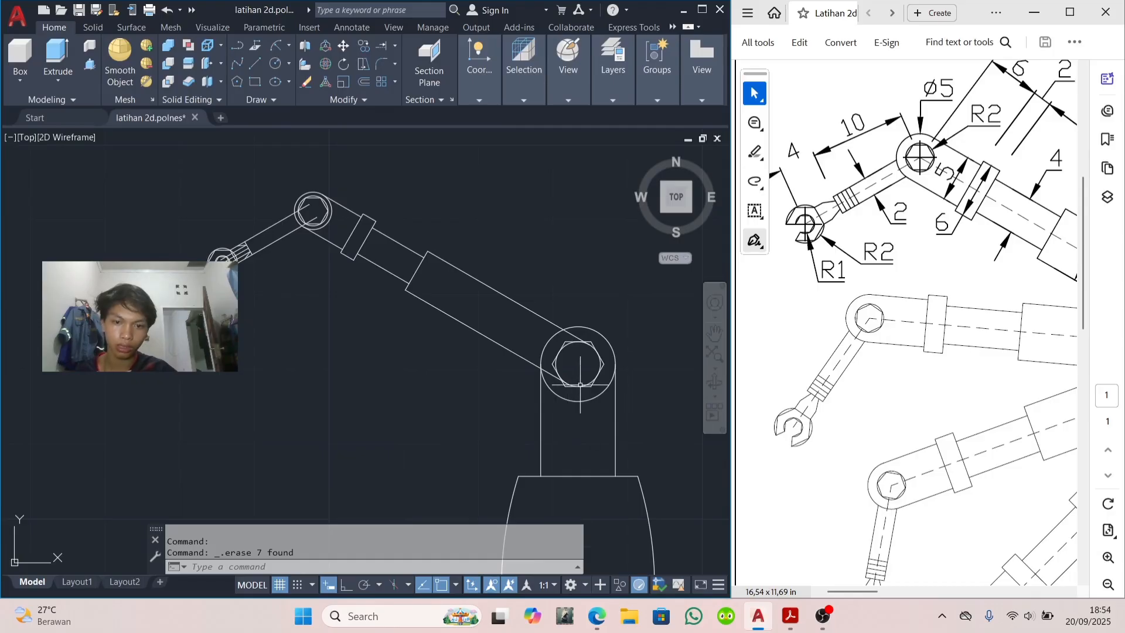
click(398, 48)
click(406, 73)
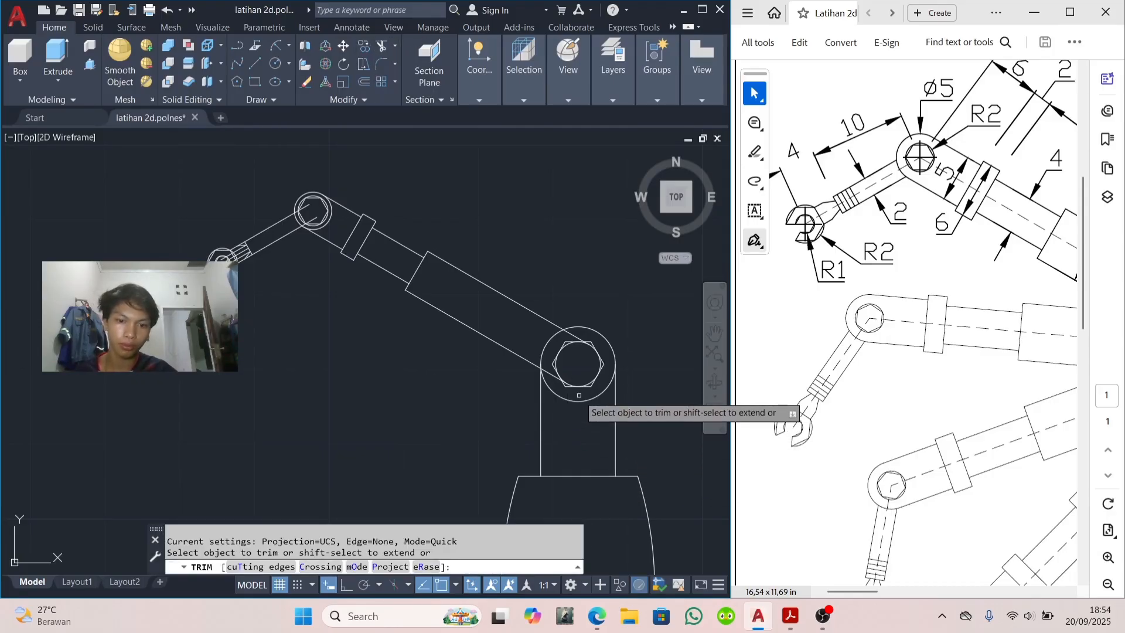
drag(579, 395, 577, 414)
scroll(585, 424, down, 2)
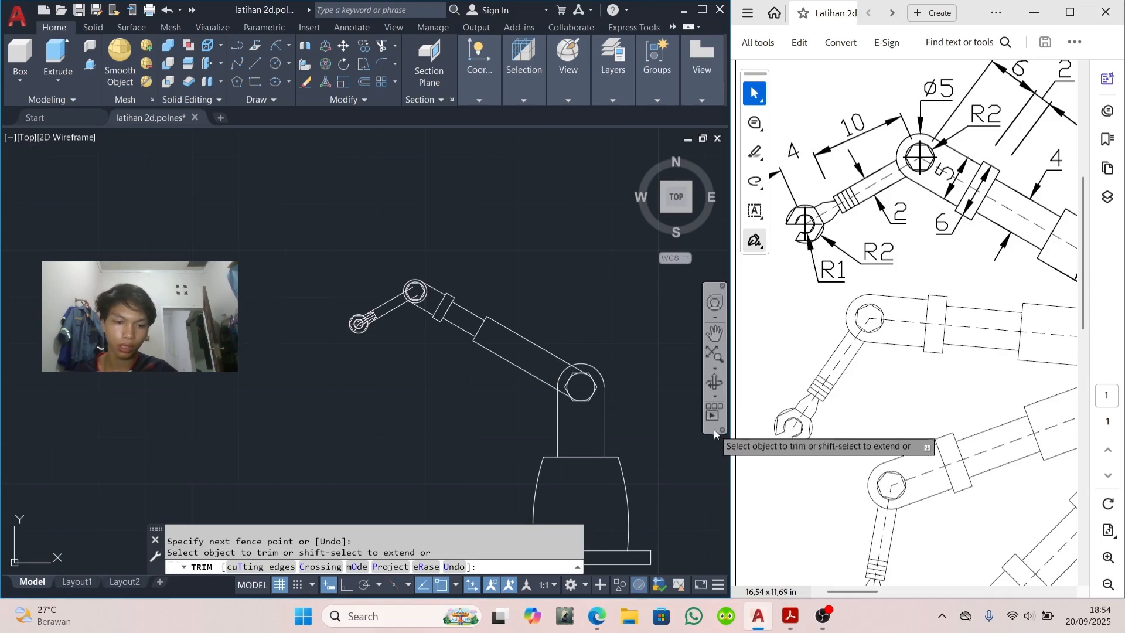
Step: Check the shoulder joint in the PDF reference and trim the 6 mm arm section's two edges back to the shoulder outline
ctrl+scroll(915, 389, up, 4)
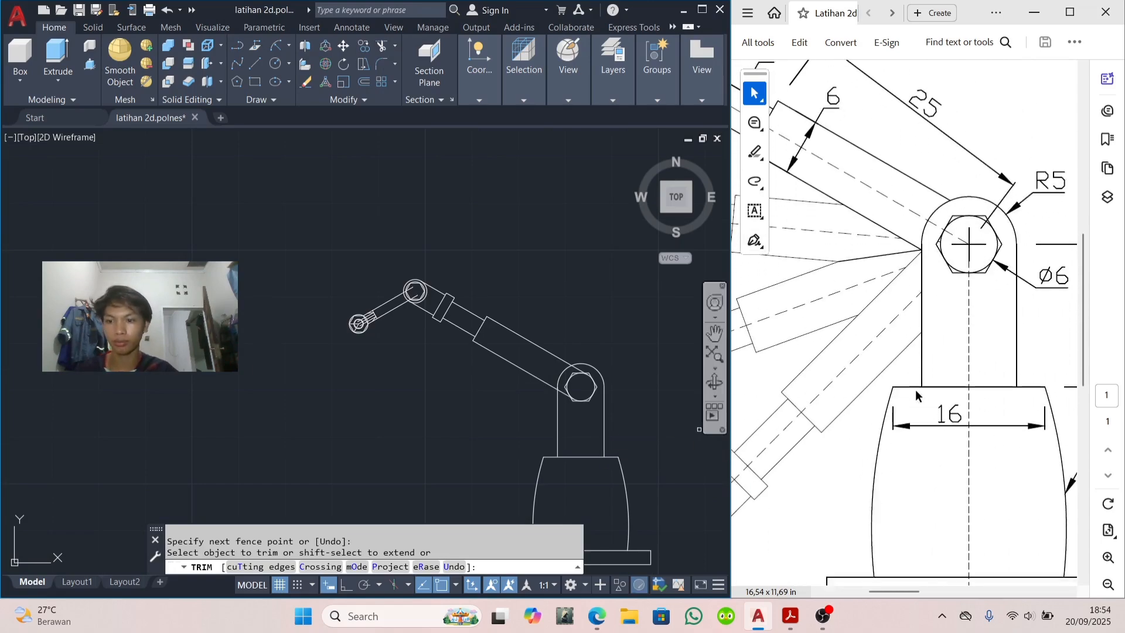
ctrl+scroll(916, 390, down, 4)
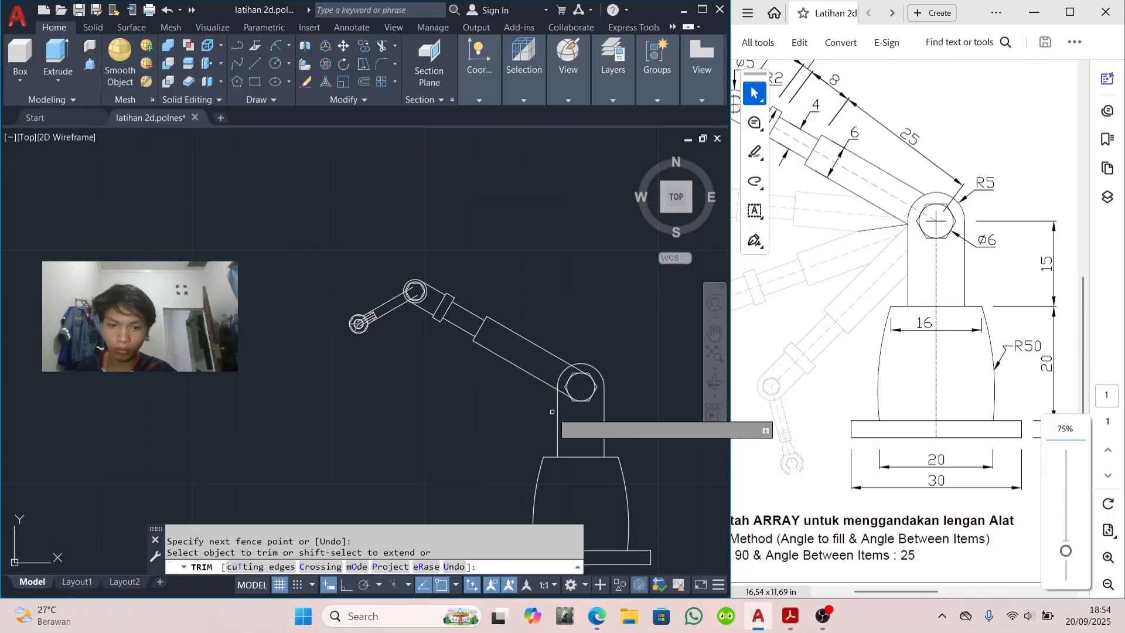
scroll(554, 413, up, 2)
scroll(575, 399, up, 1)
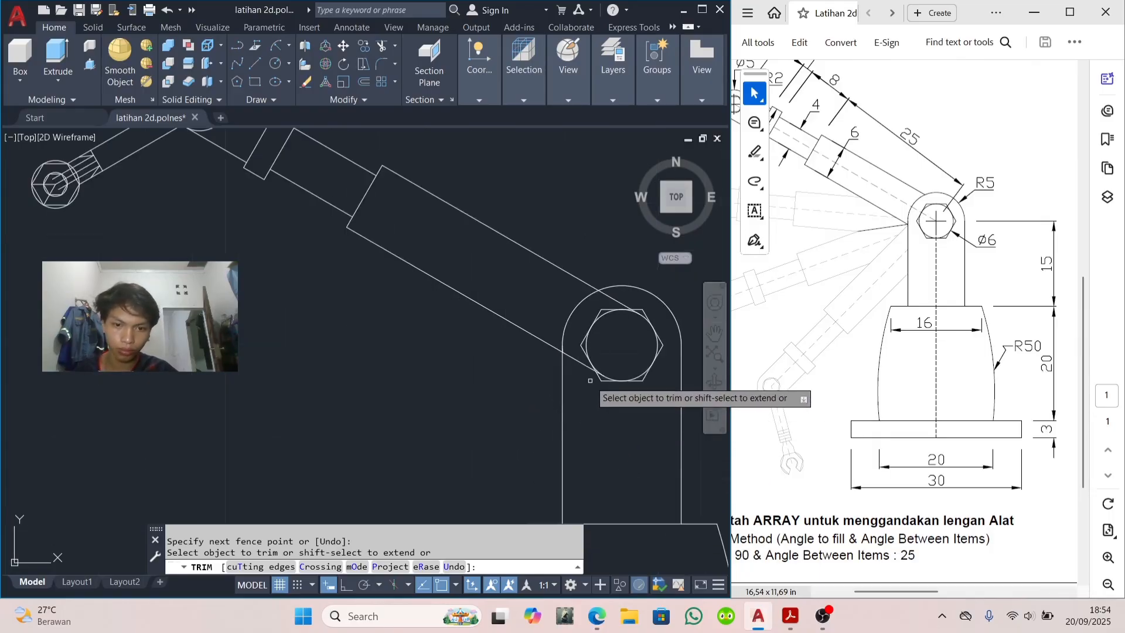
scroll(609, 398, up, 2)
scroll(591, 384, up, 2)
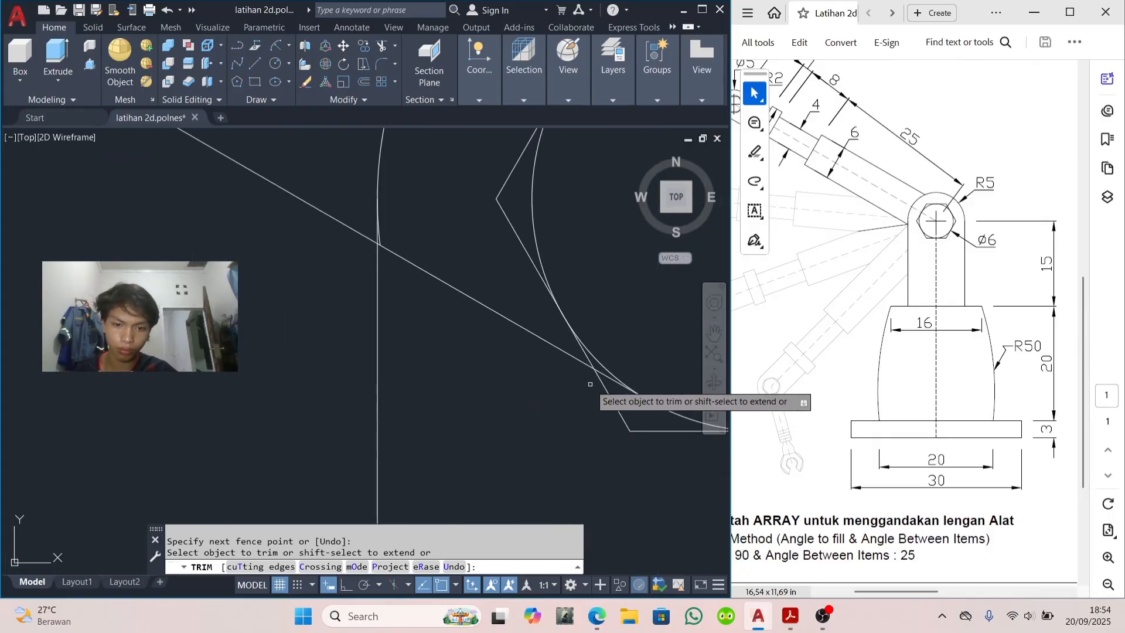
click(608, 375)
scroll(607, 376, down, 2)
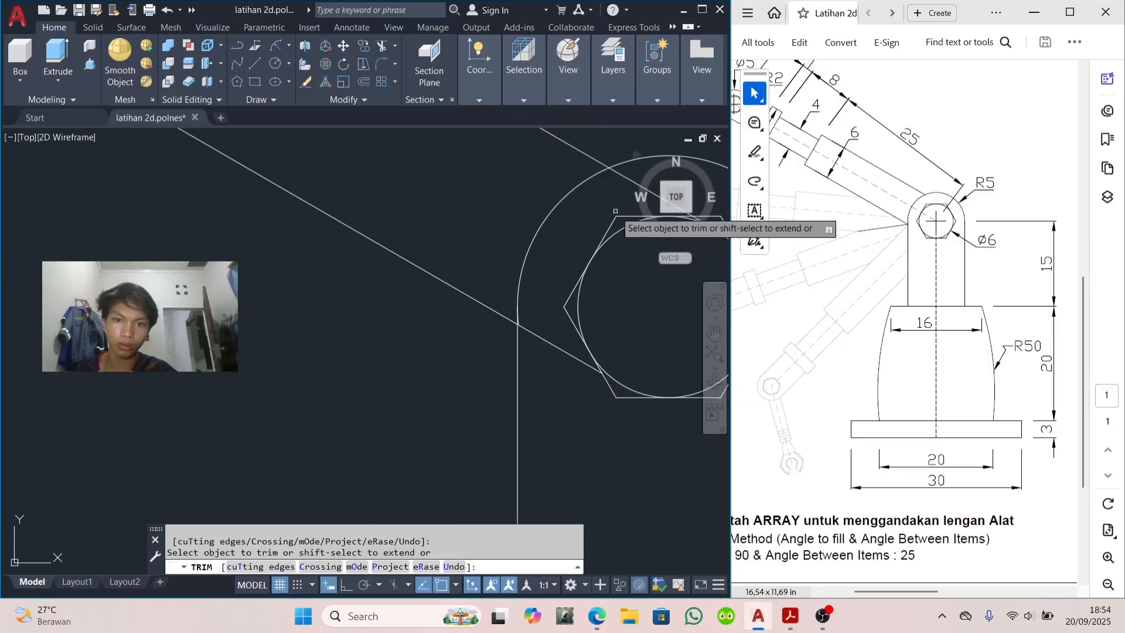
scroll(527, 252, up, 1)
scroll(609, 299, up, 2)
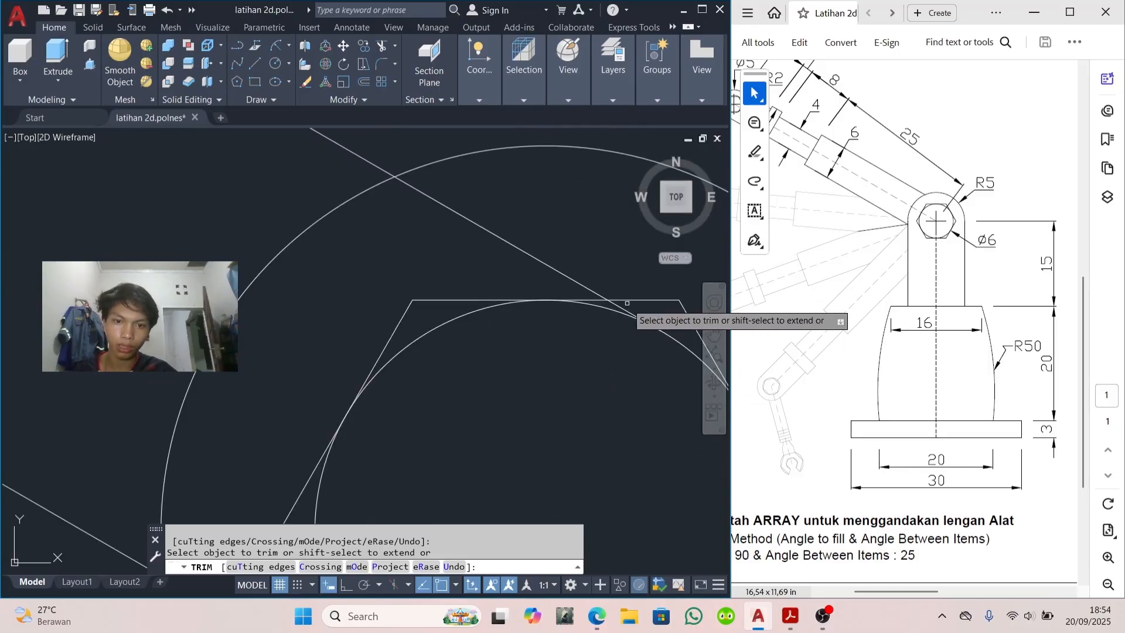
click(551, 267)
scroll(551, 269, down, 3)
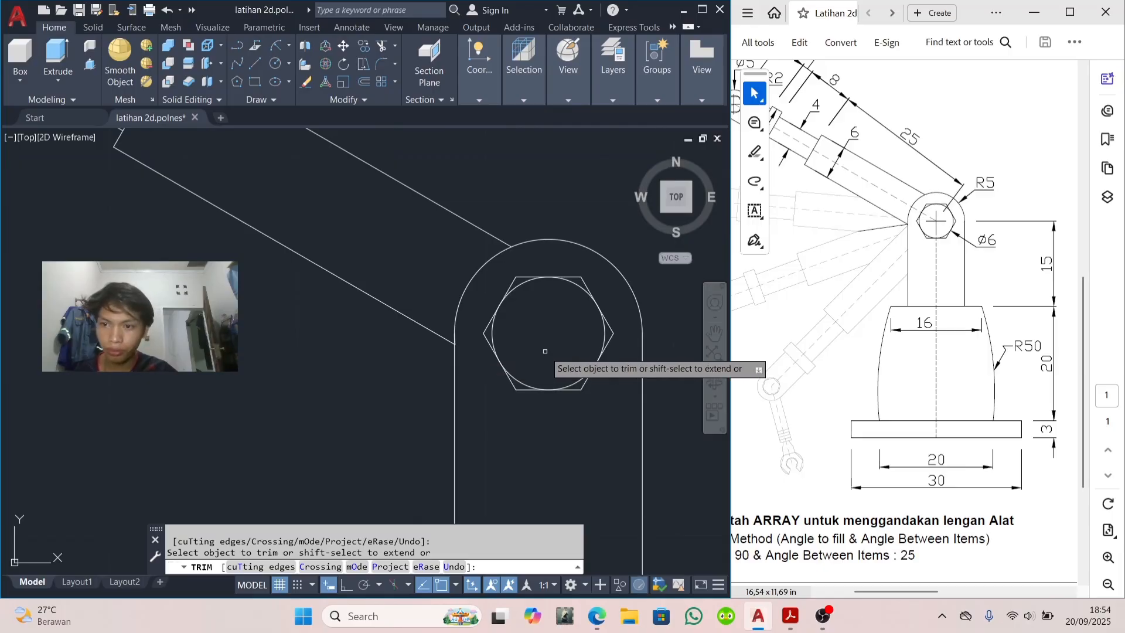
Step: Trim the 10 mm link's two edges inside the elbow joint back to its outer circle
mouse_move(314, 339)
middle_down()
mouse_move(359, 454)
mouse_move(618, 524)
middle_up()
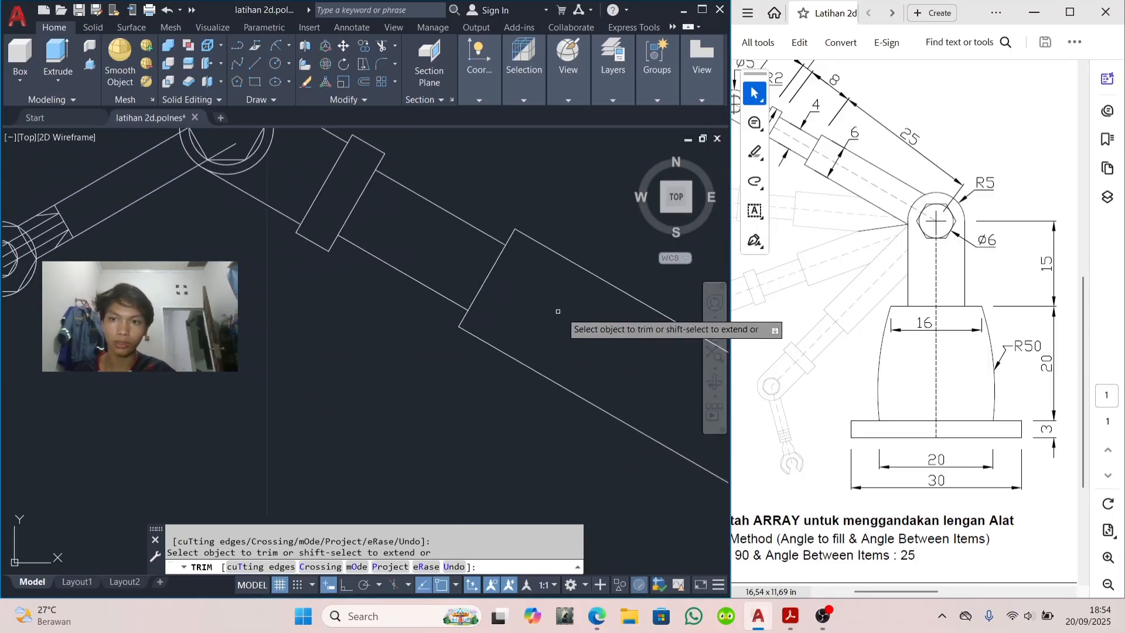
mouse_move(553, 312)
middle_down()
mouse_move(591, 362)
mouse_move(723, 454)
middle_up()
scroll(411, 293, up, 4)
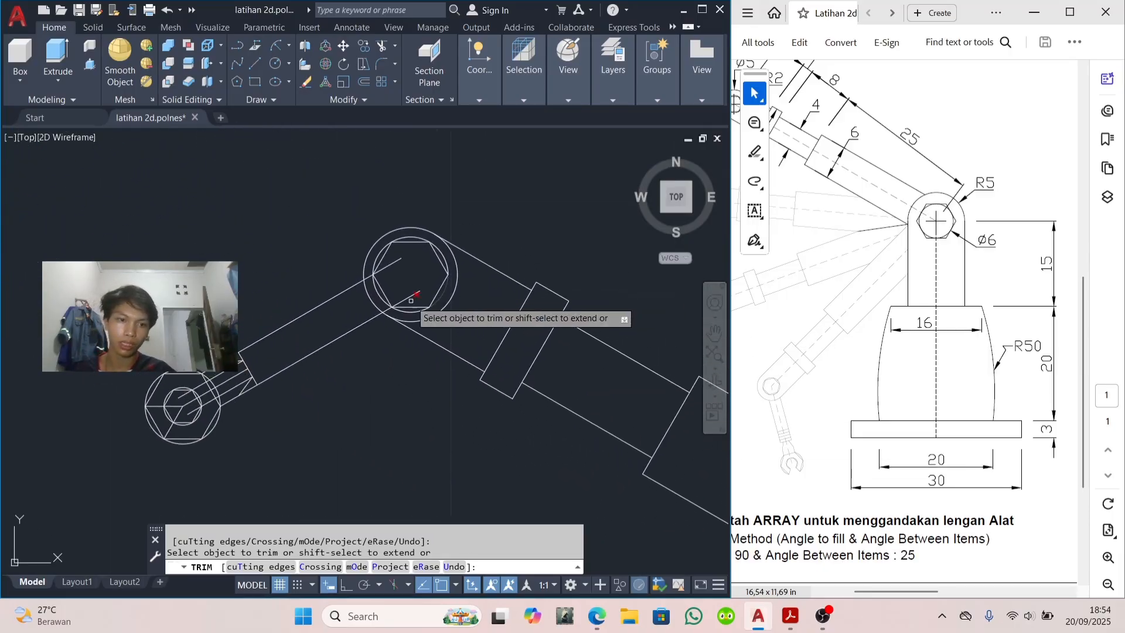
click(381, 222)
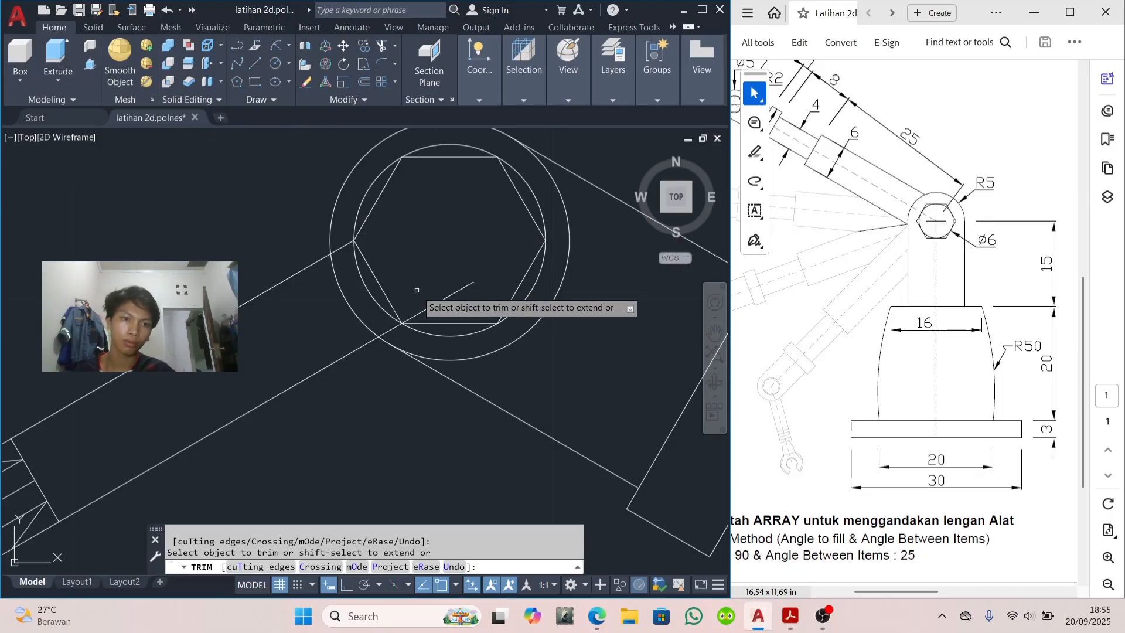
click(432, 305)
click(379, 322)
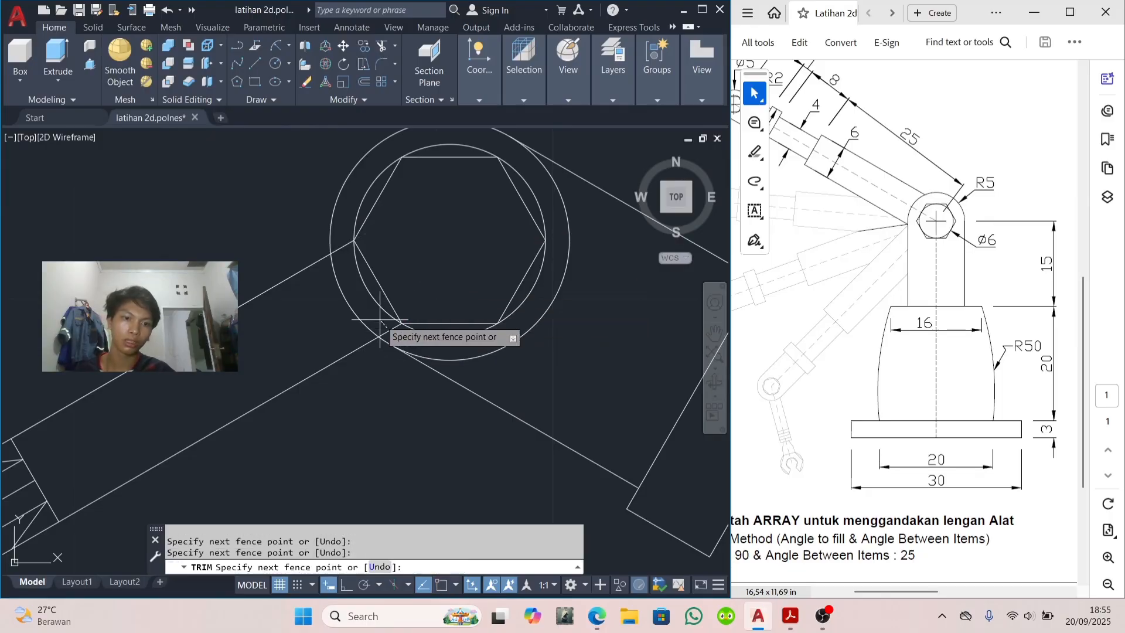
click(397, 333)
click(338, 247)
scroll(354, 294, down, 5)
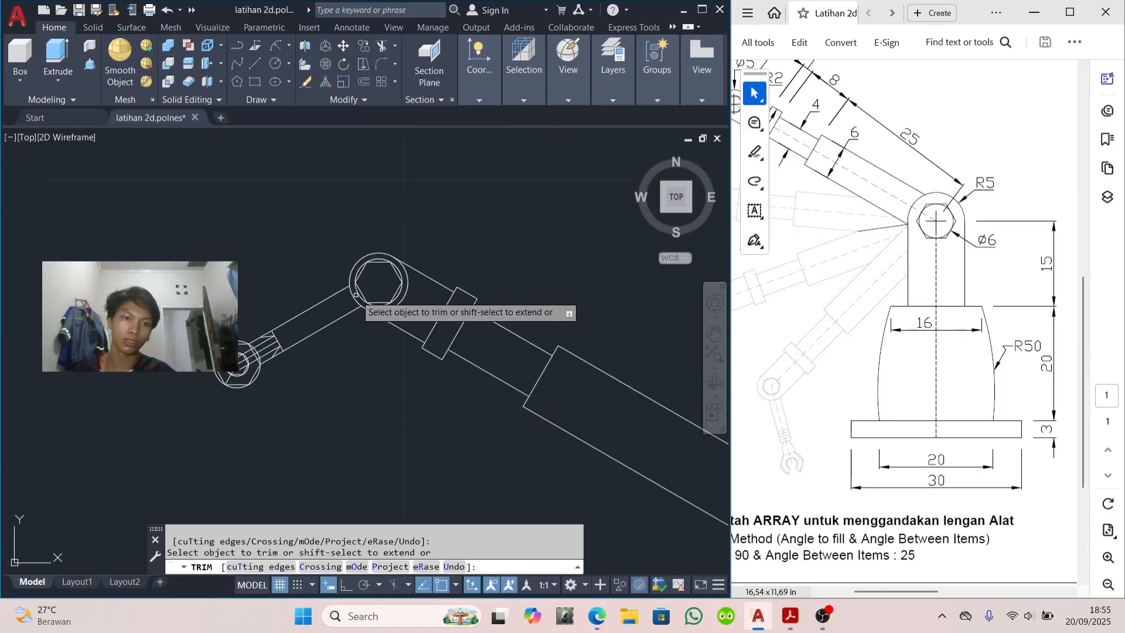
scroll(245, 352, up, 5)
click(329, 271)
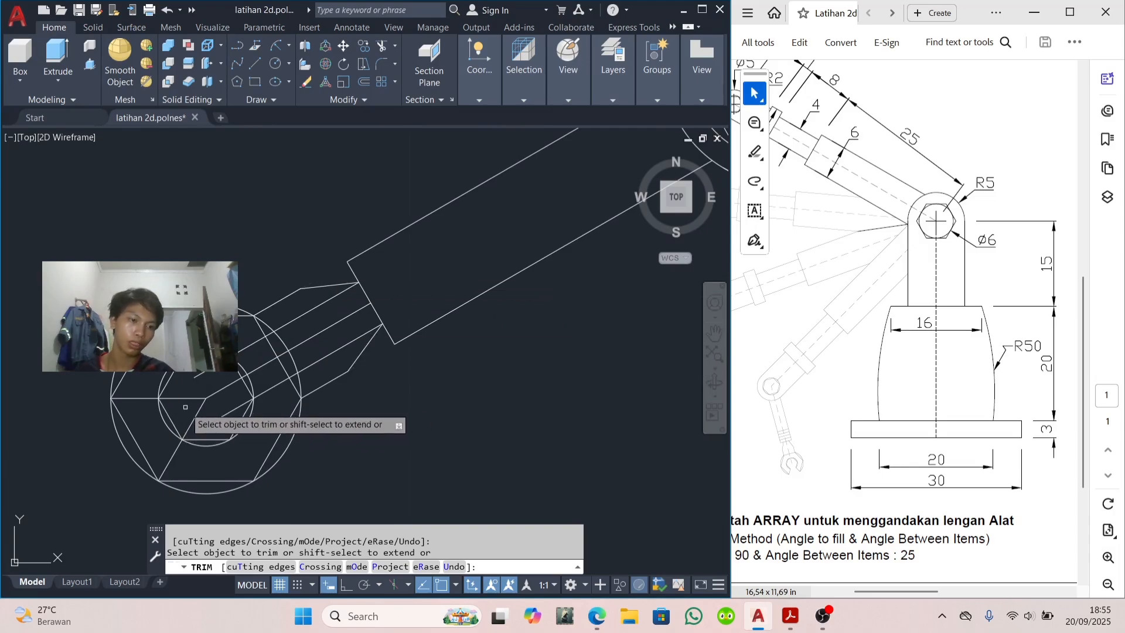
Step: Check the gripper in the PDF reference and trim its circles and hexagons between the two jaw lines to open the jaw
scroll(186, 406, down, 4)
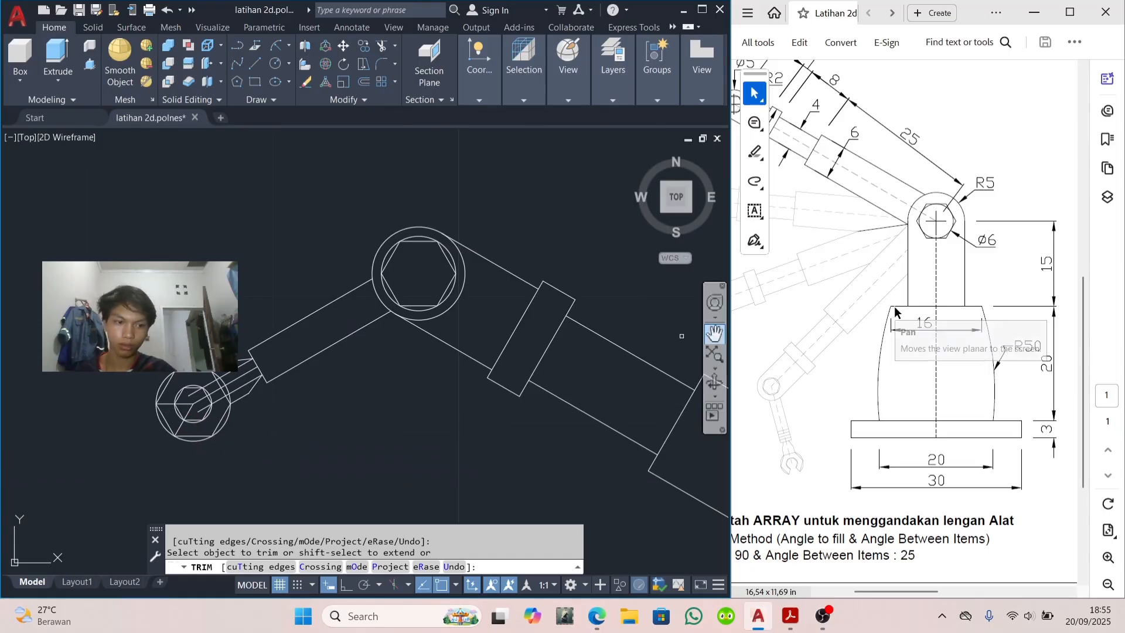
scroll(895, 311, left, 3)
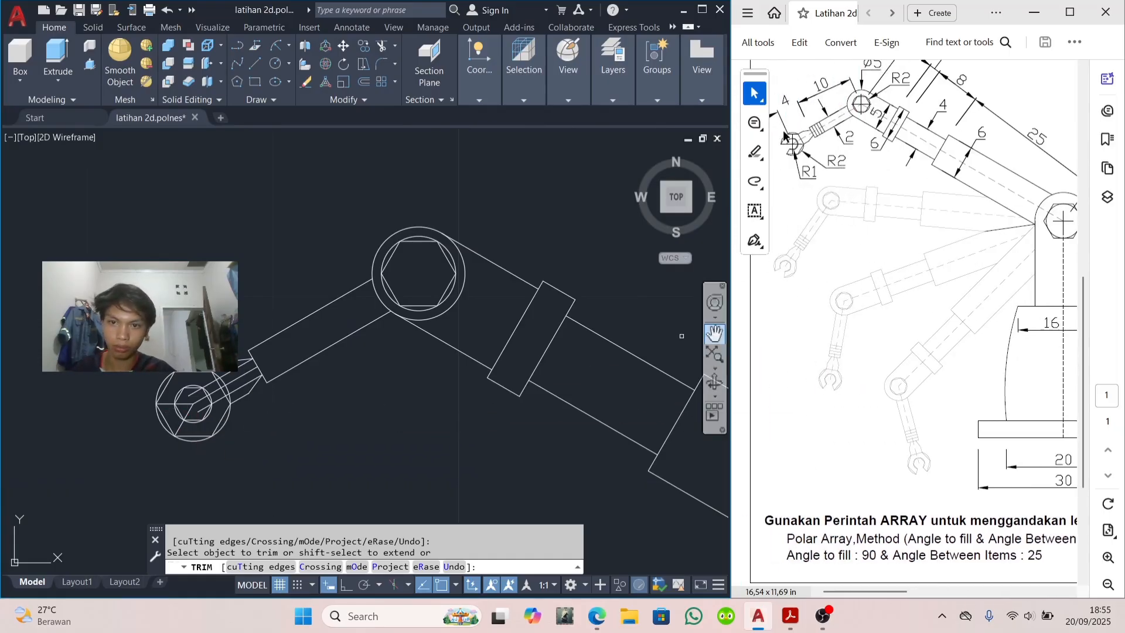
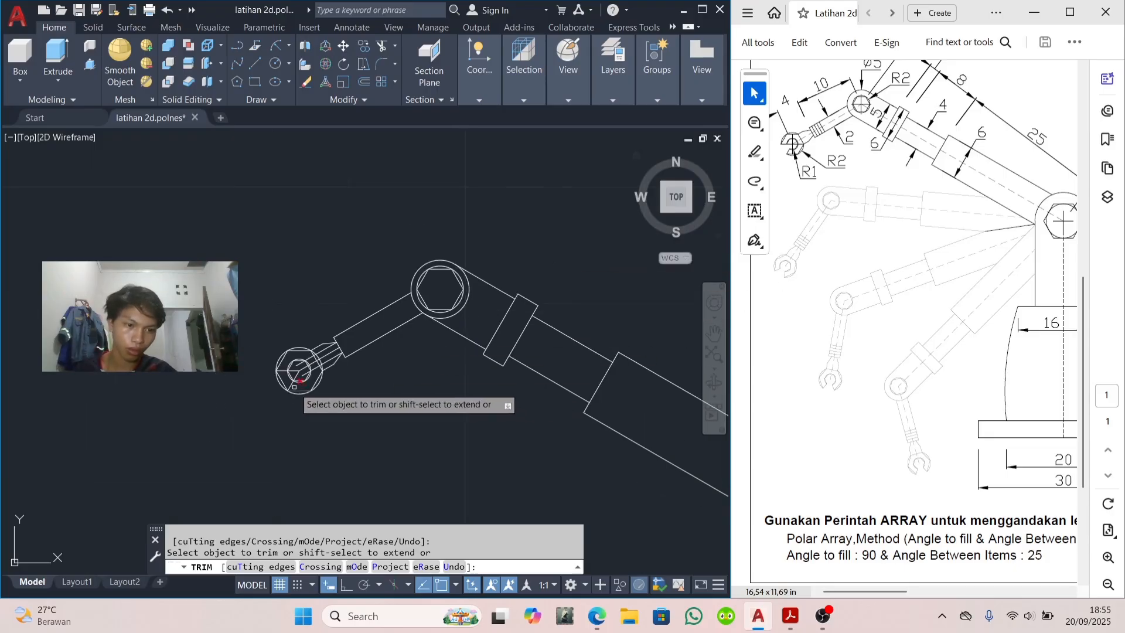
scroll(288, 381, up, 2)
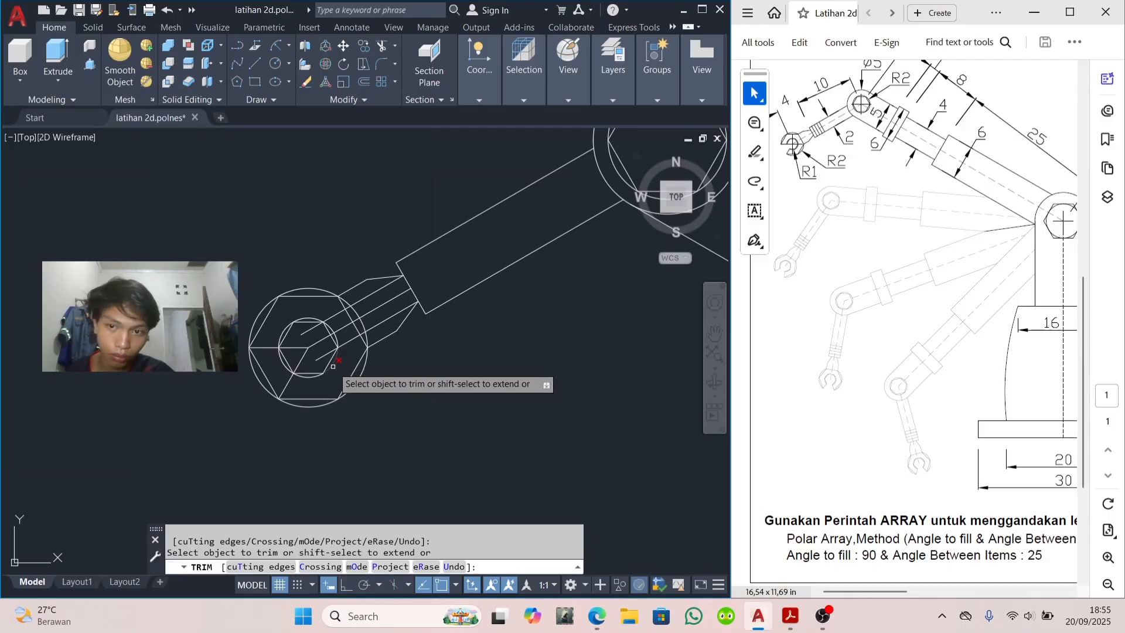
click(292, 356)
key(Return)
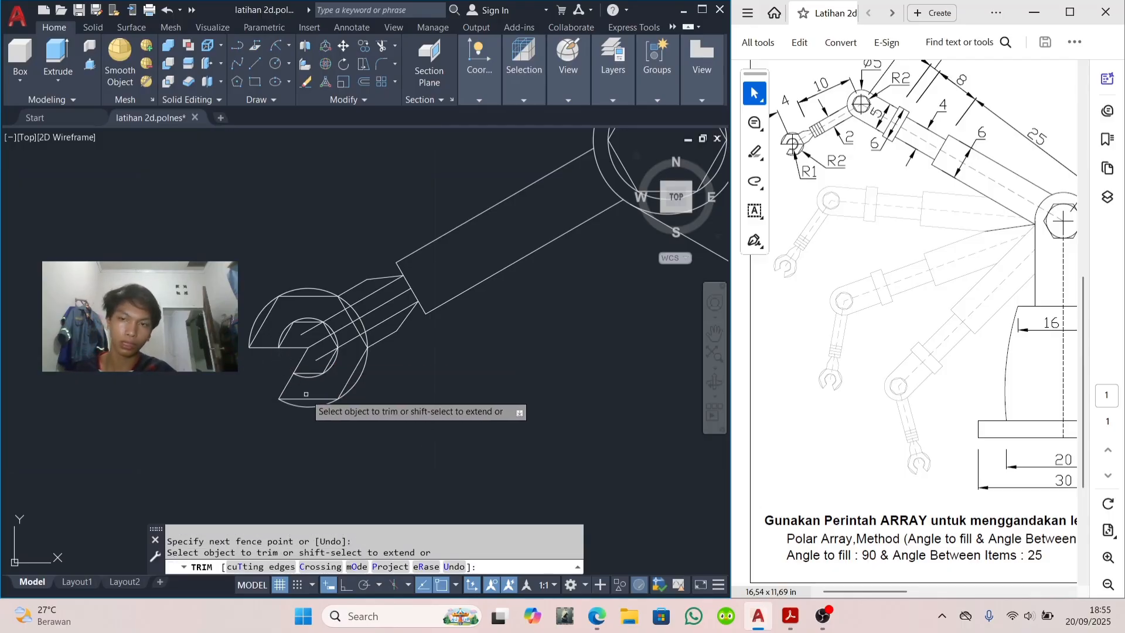
Step: Trim the leftover inner lines and outer-circle arcs where the tapered neck joins the gripper, clearing the slanted jaw line and neck's parallel lines
click(301, 362)
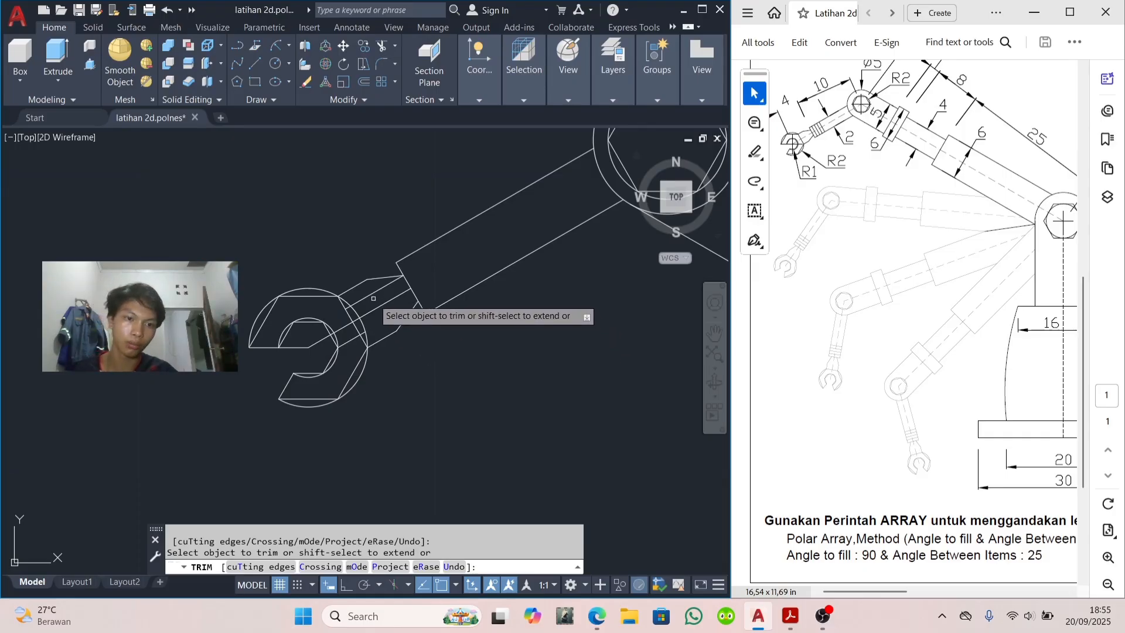
scroll(346, 353, up, 3)
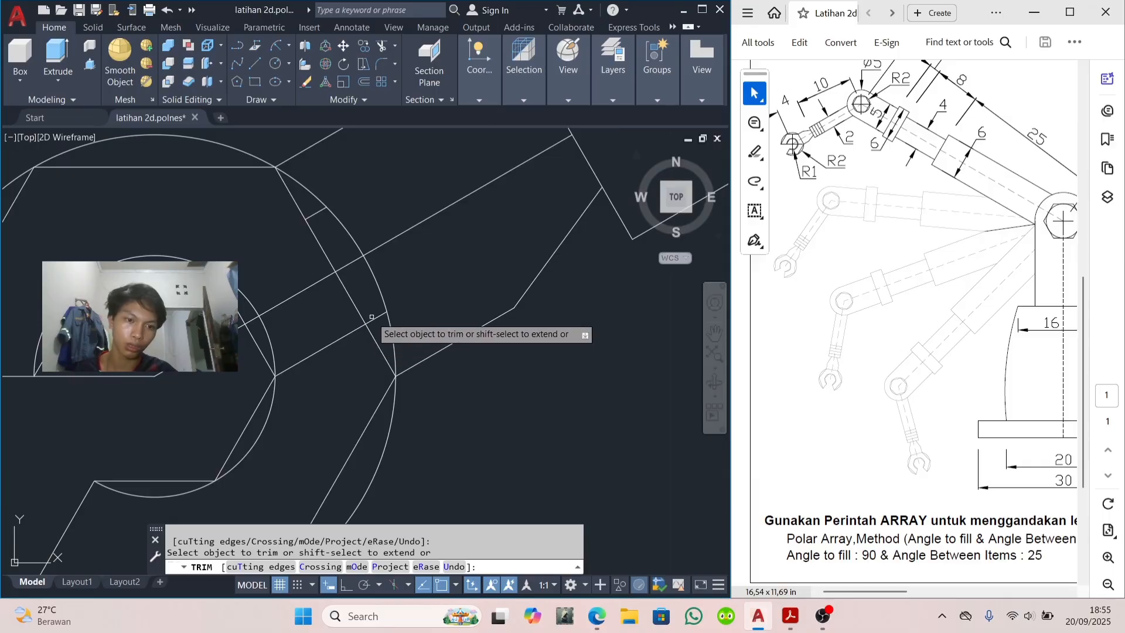
click(349, 336)
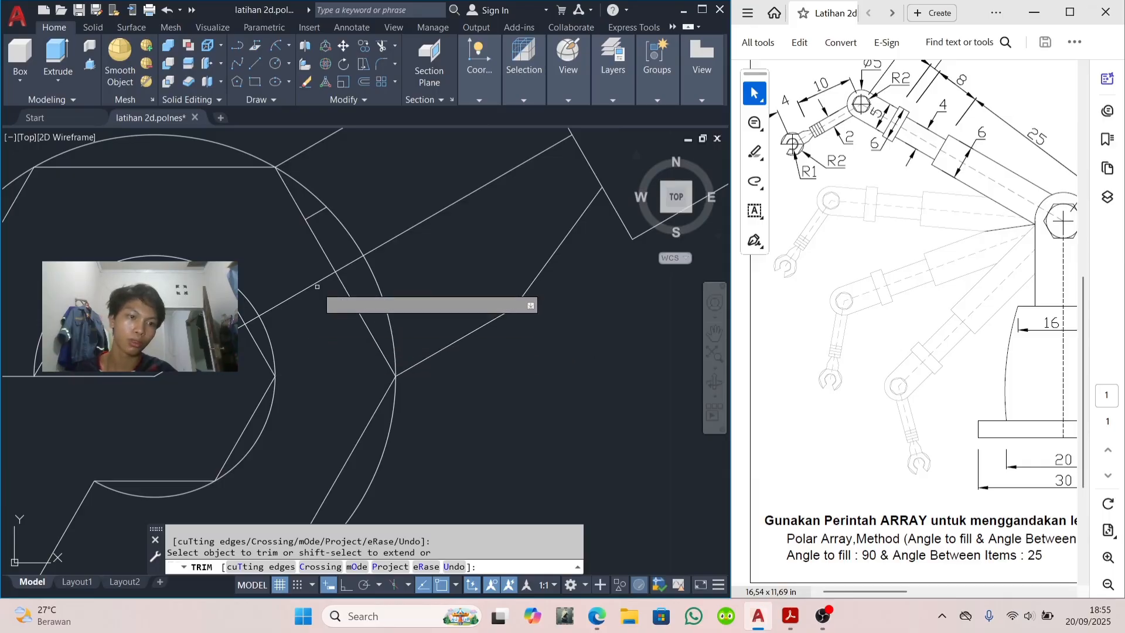
click(314, 212)
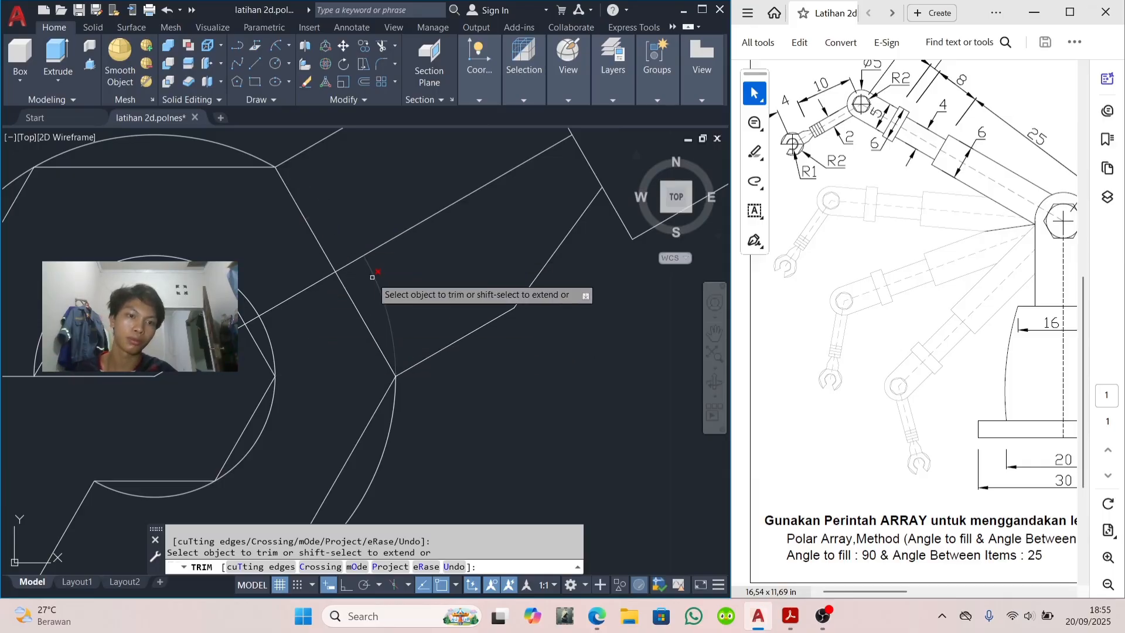
scroll(372, 277, down, 3)
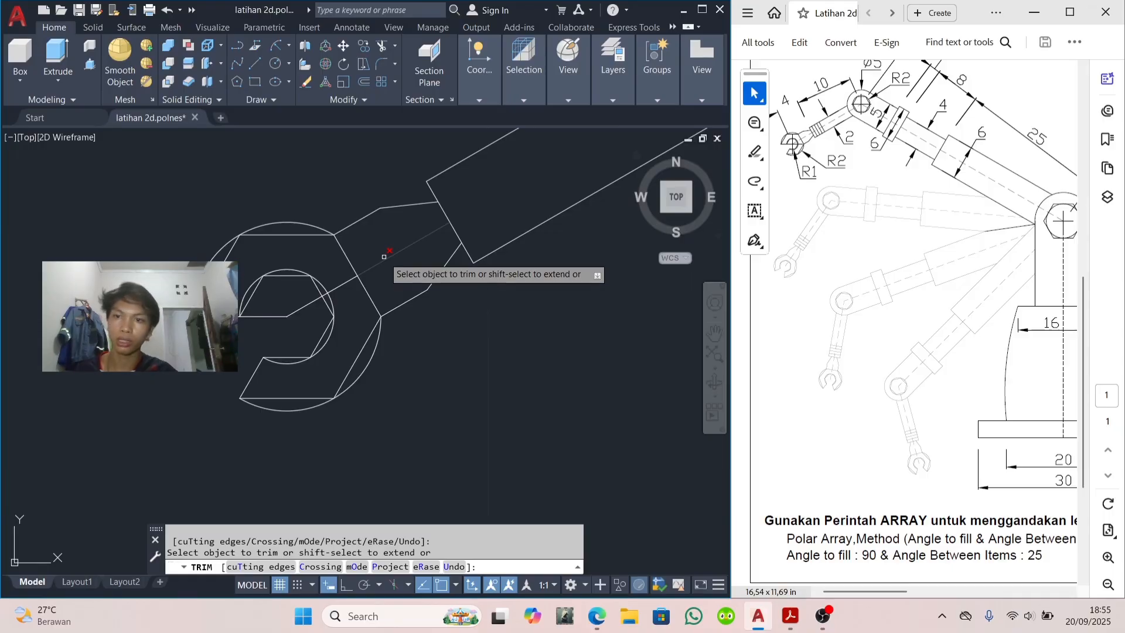
Step: Trim away the remaining centre axis line running from the 10 mm link through the neck to the gripper's centre
click(339, 286)
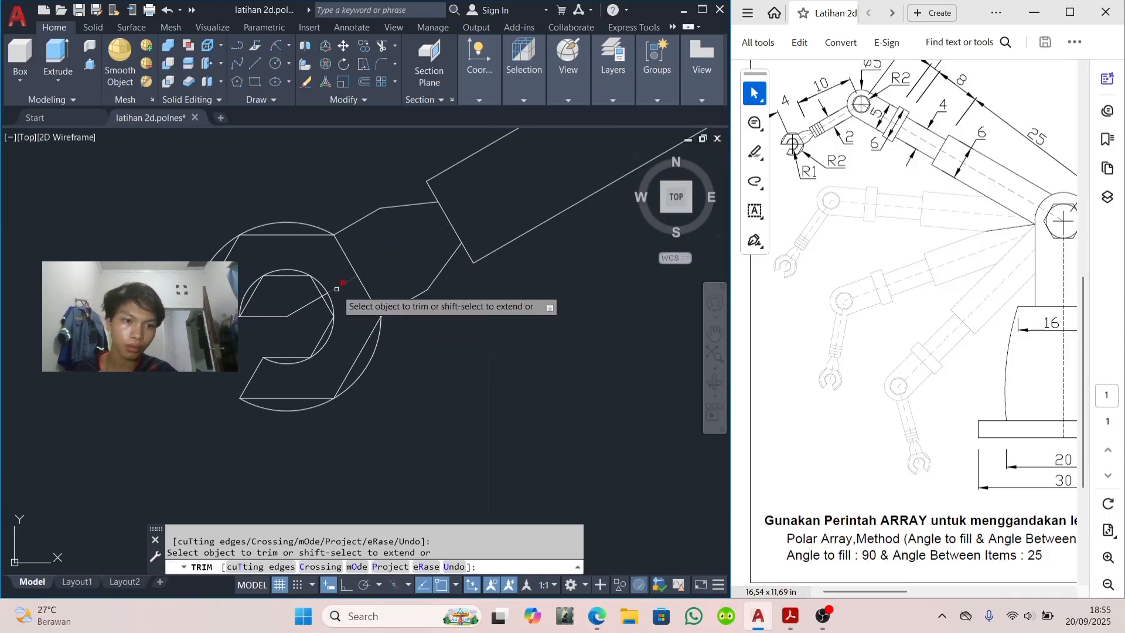
scroll(323, 293, up, 4)
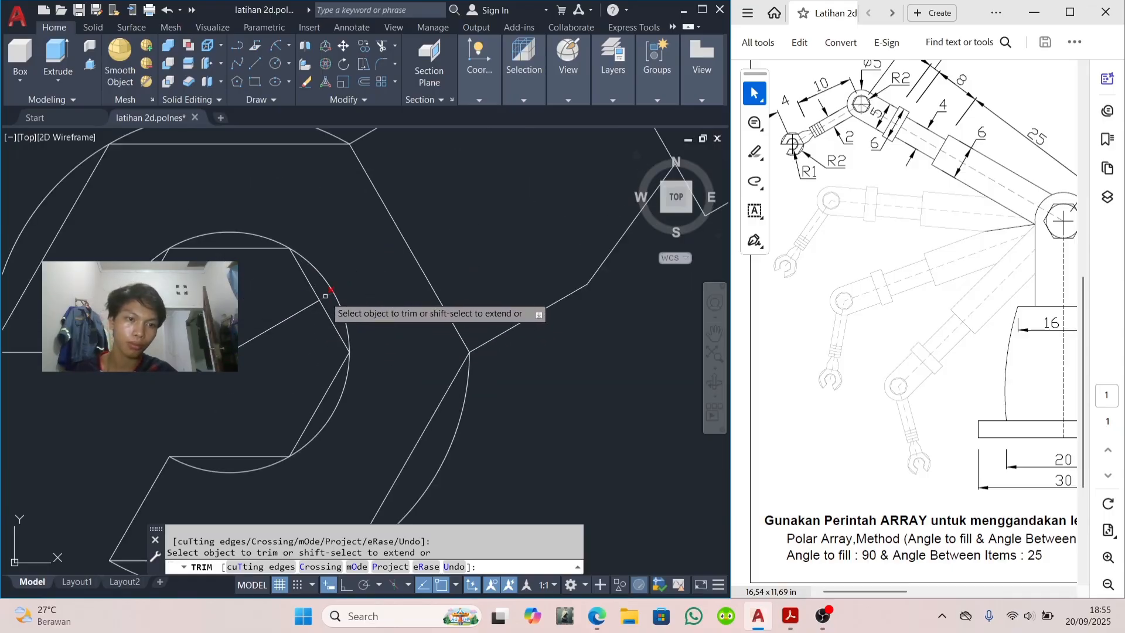
scroll(325, 296, down, 2)
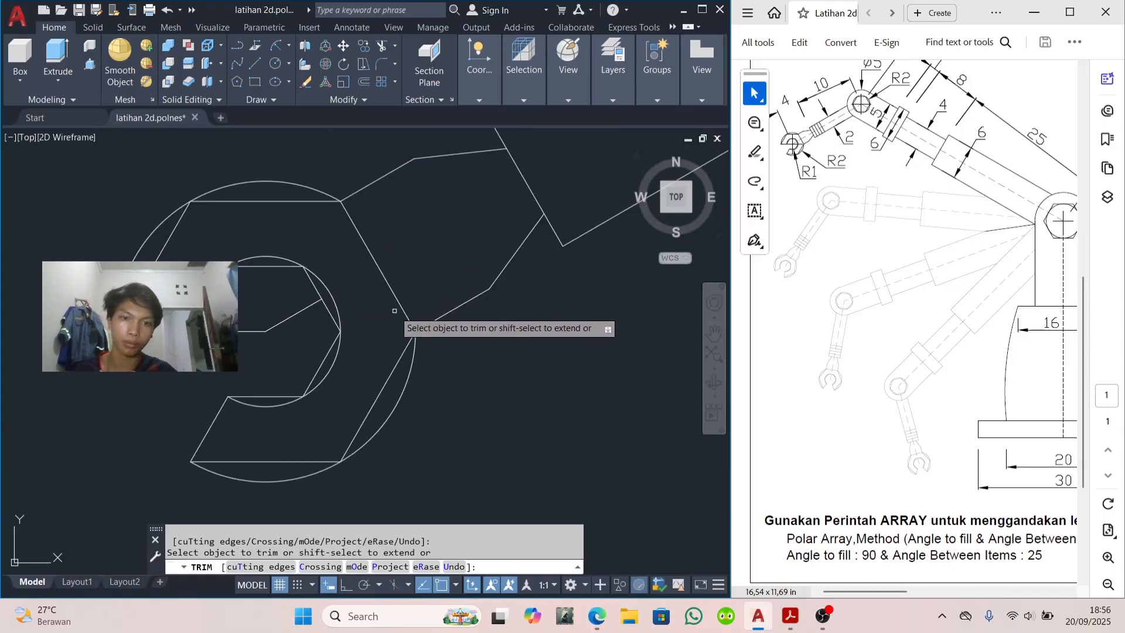
click(278, 326)
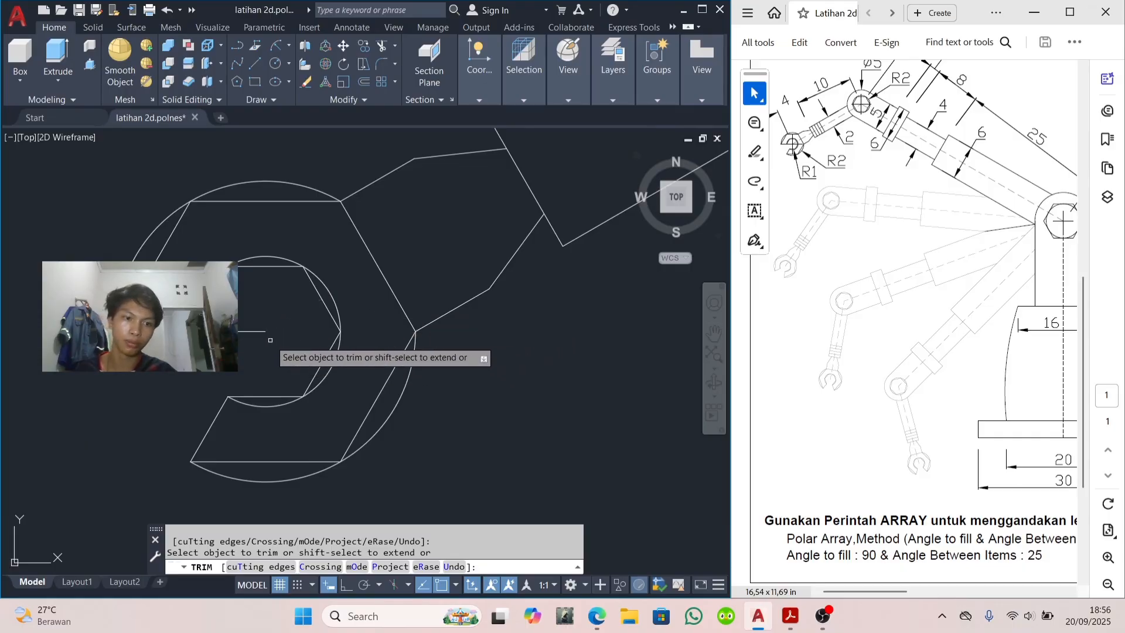
scroll(258, 329, down, 2)
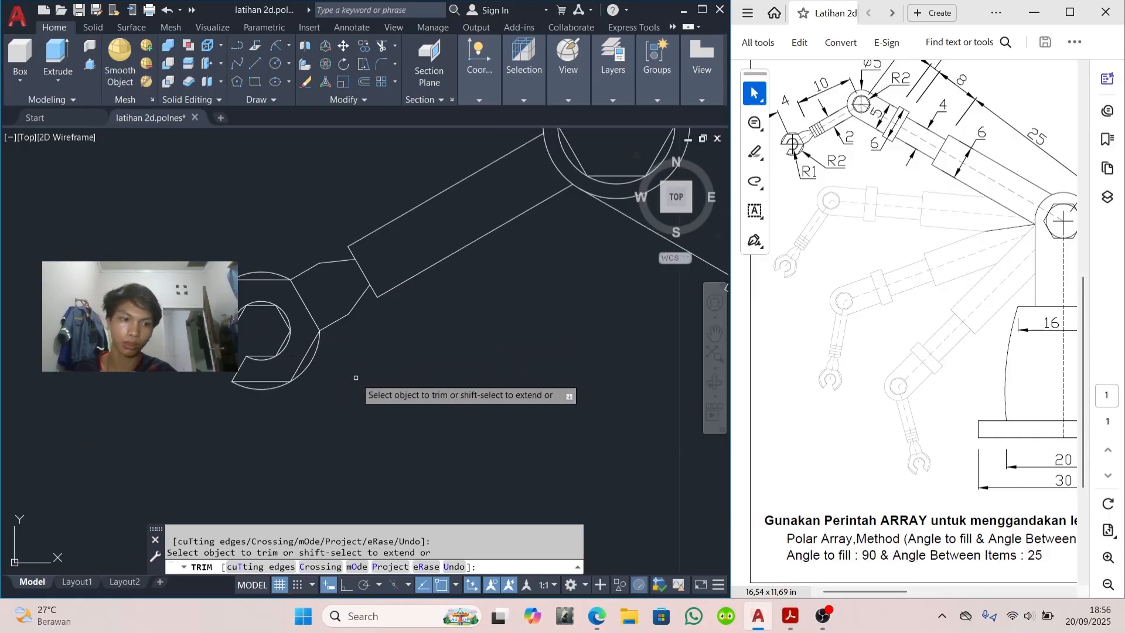
Step: Compare the trimmed arm with the PDF reference and examine the cross lines on the 10 mm link near the gripper
scroll(360, 376, down, 2)
scroll(369, 344, up, 2)
scroll(527, 365, down, 4)
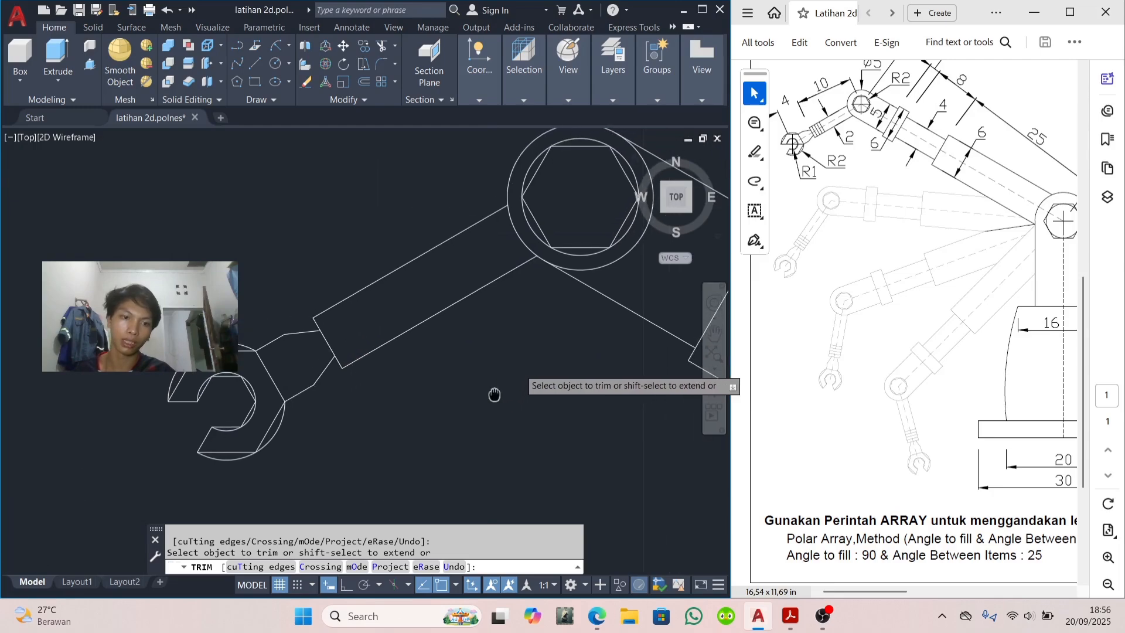
scroll(354, 383, down, 2)
scroll(397, 375, up, 6)
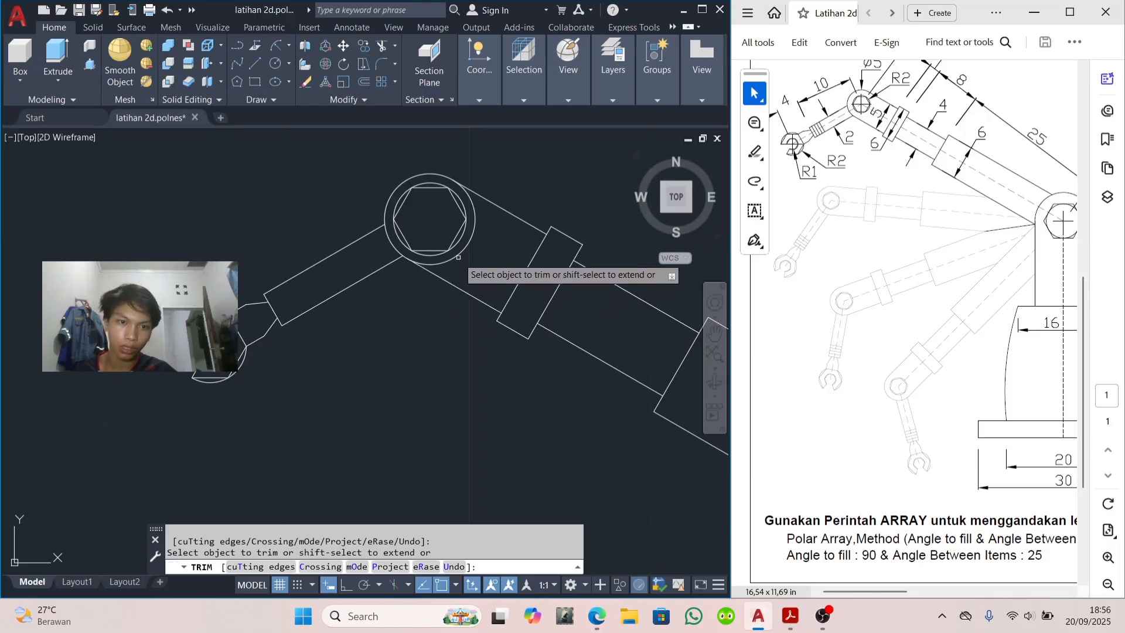
scroll(463, 262, down, 3)
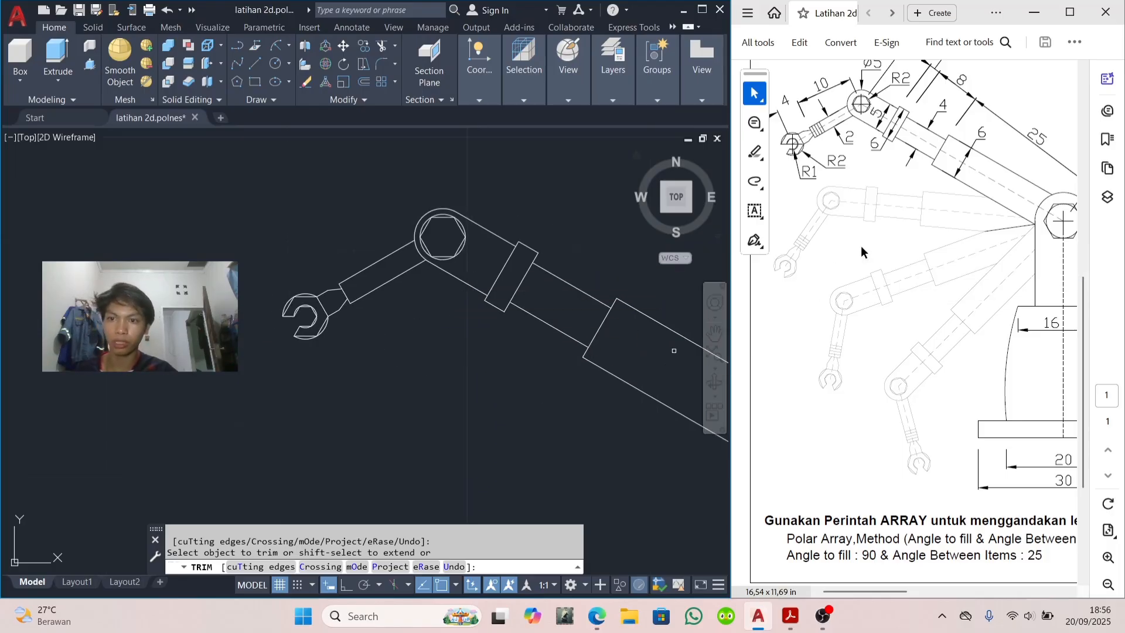
scroll(862, 249, right, 3)
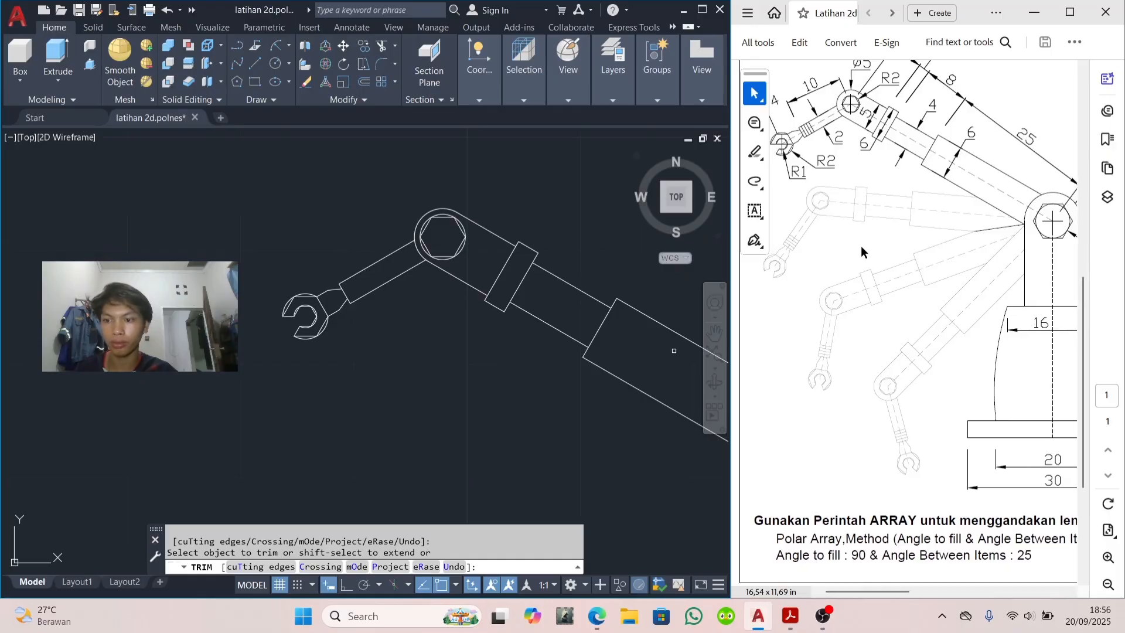
scroll(862, 249, up, 3)
scroll(861, 249, left, 3)
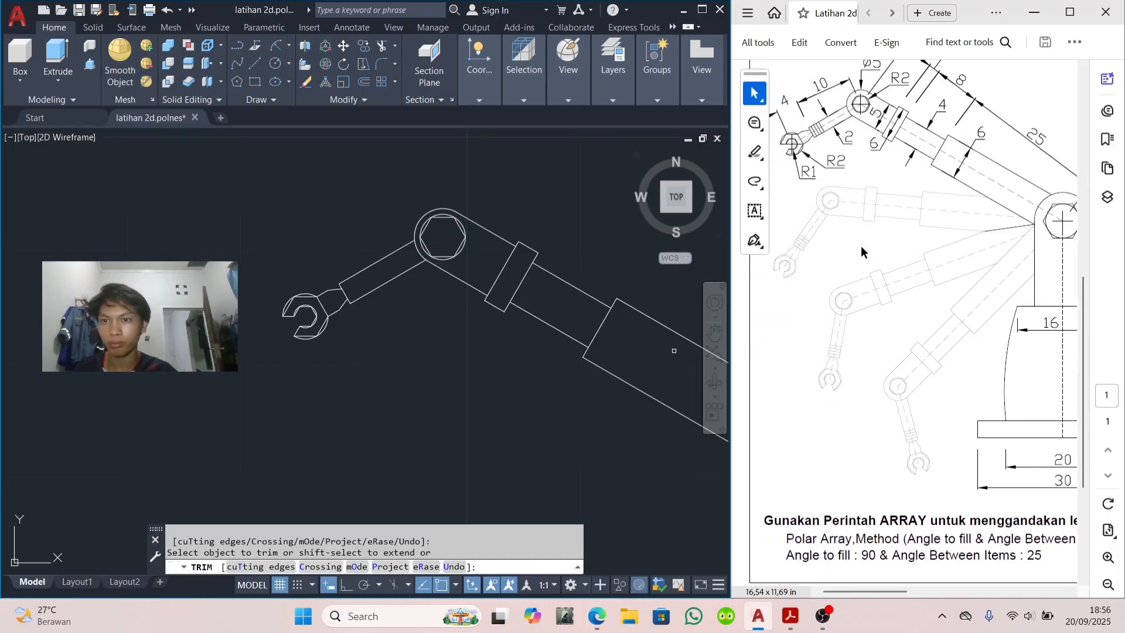
scroll(861, 248, down, 1)
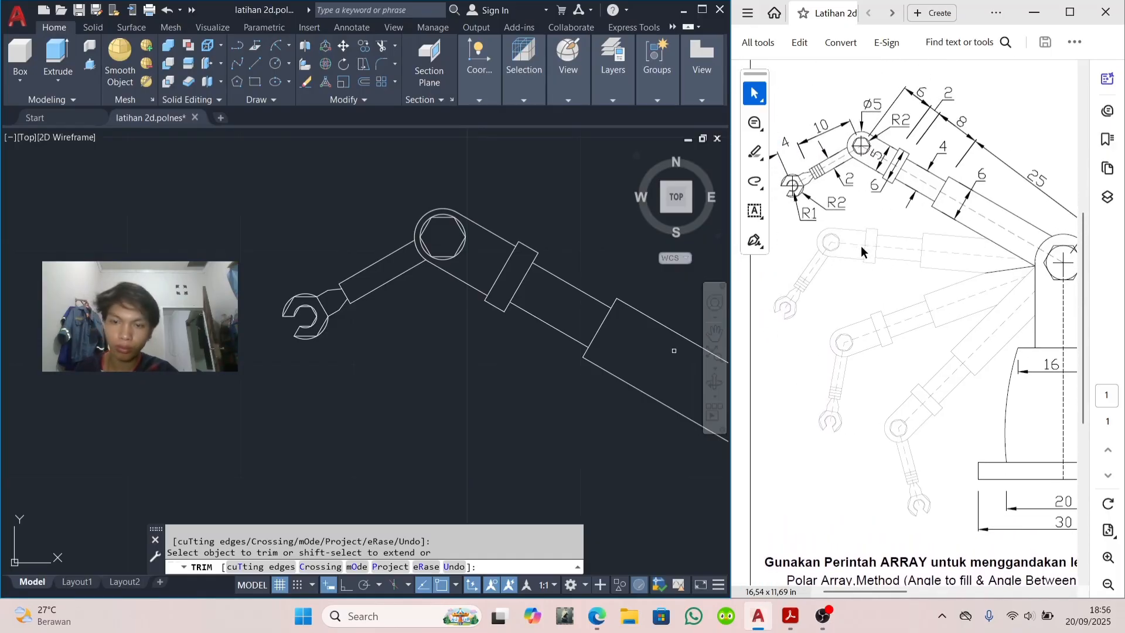
key(Escape)
scroll(364, 322, up, 5)
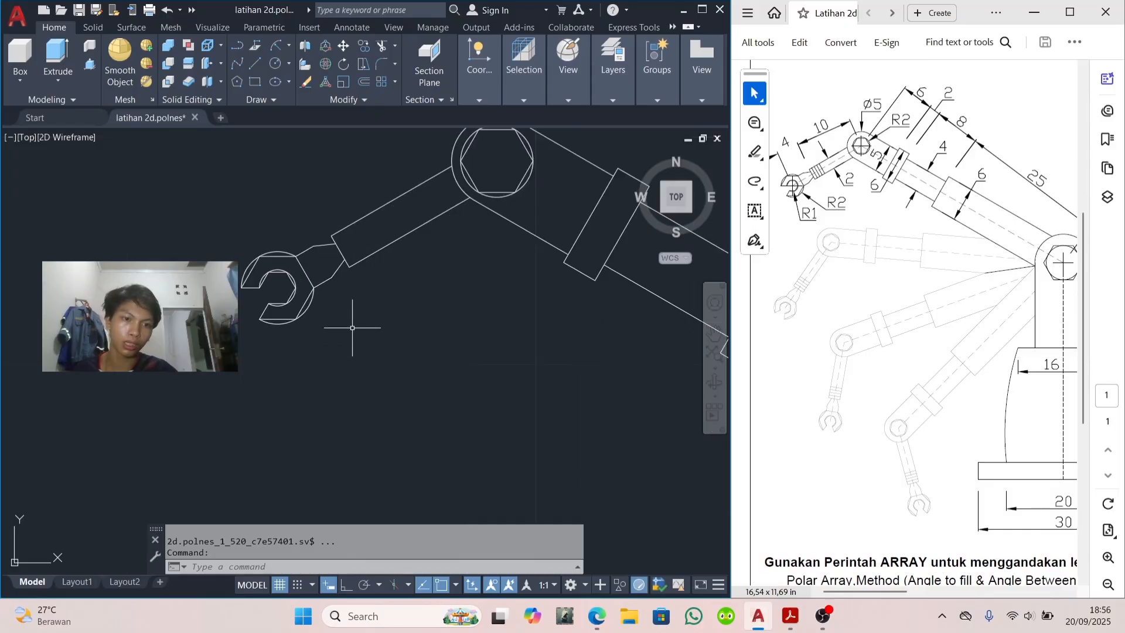
scroll(816, 187, up, 2)
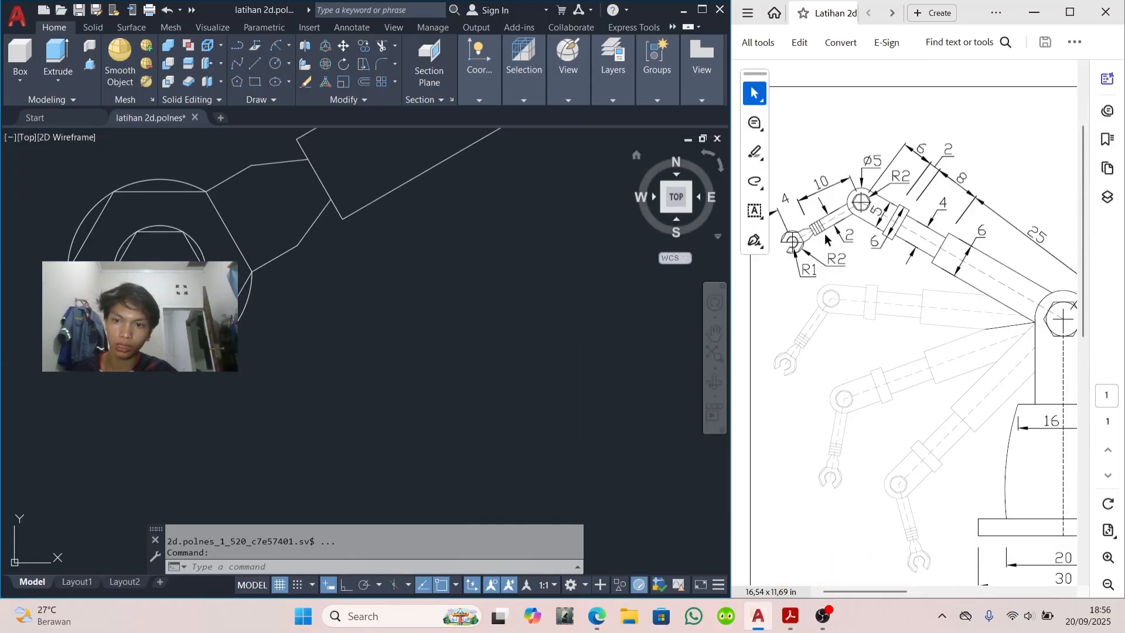
ctrl+scroll(826, 240, up, 1)
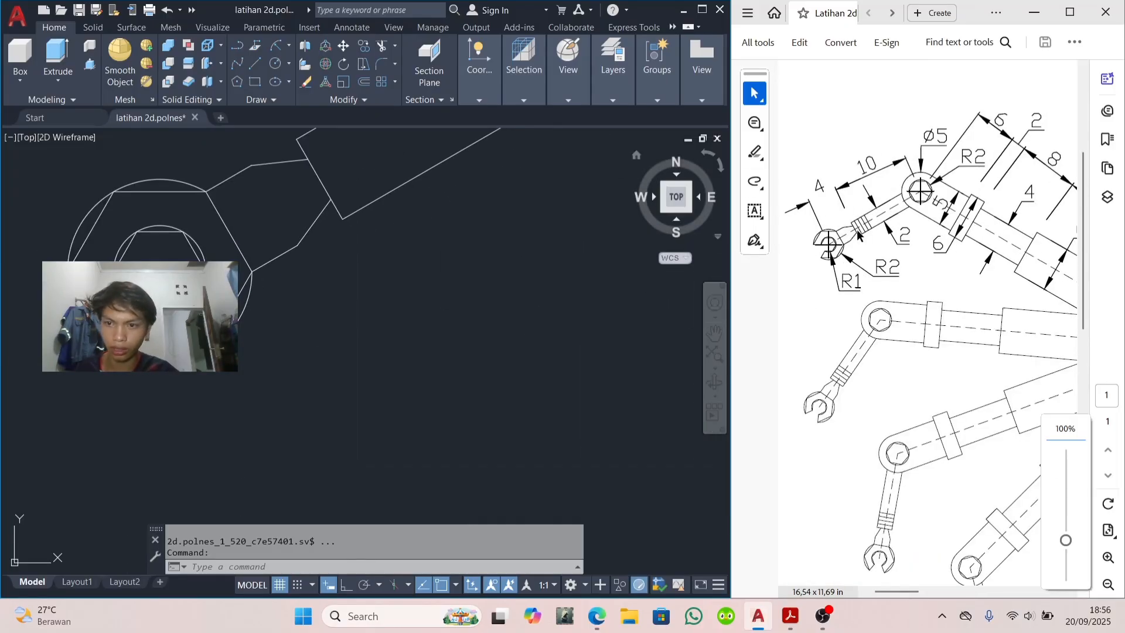
Step: Offset the 10 mm link's gripper-side end line four times toward the elbow at 0.5 spacing to form the band lines
middle_drag(382, 294, 414, 427)
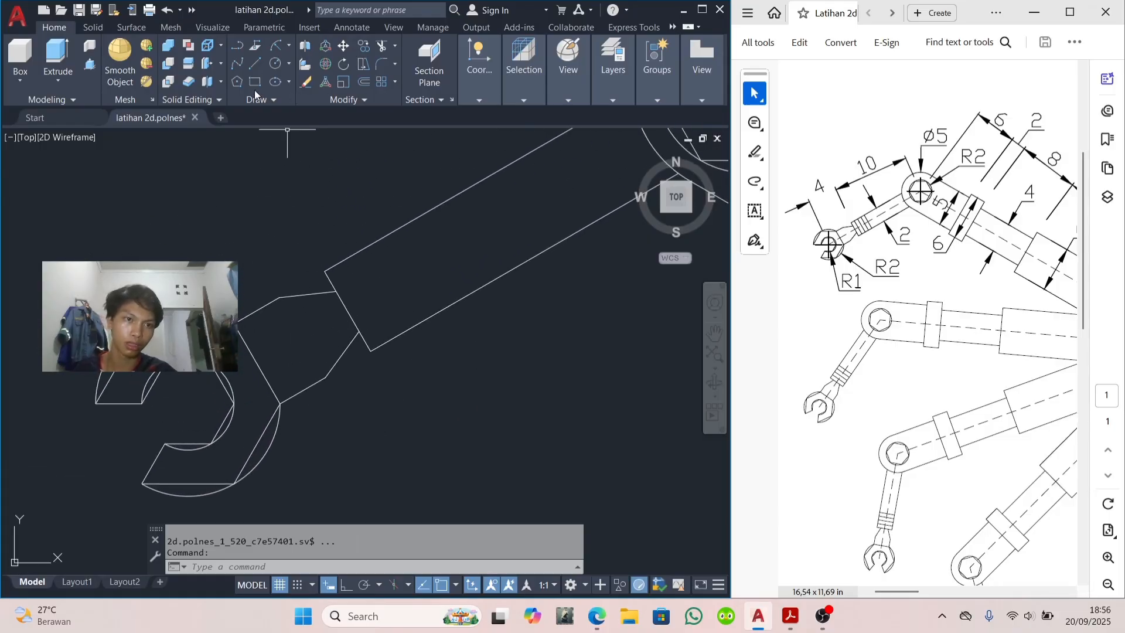
click(356, 80)
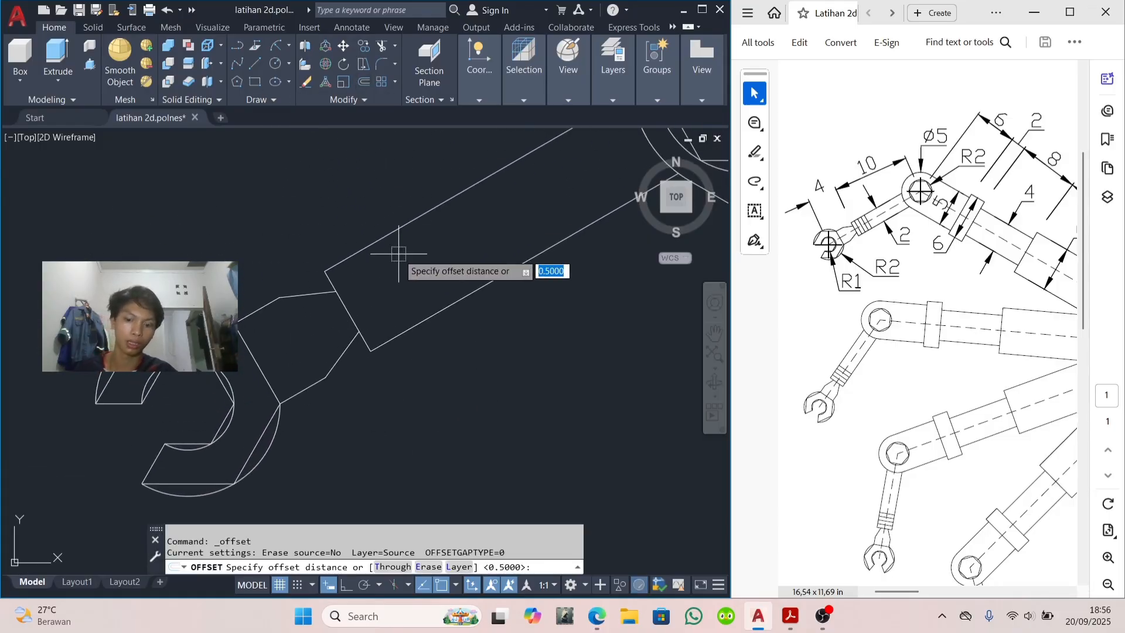
key(Return)
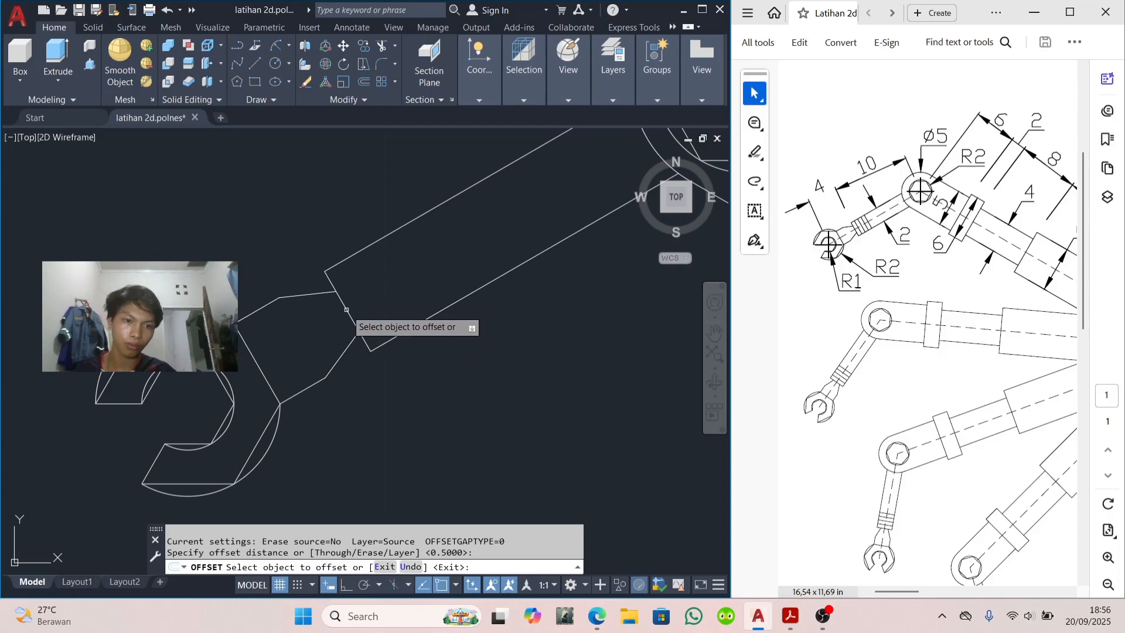
click(347, 309)
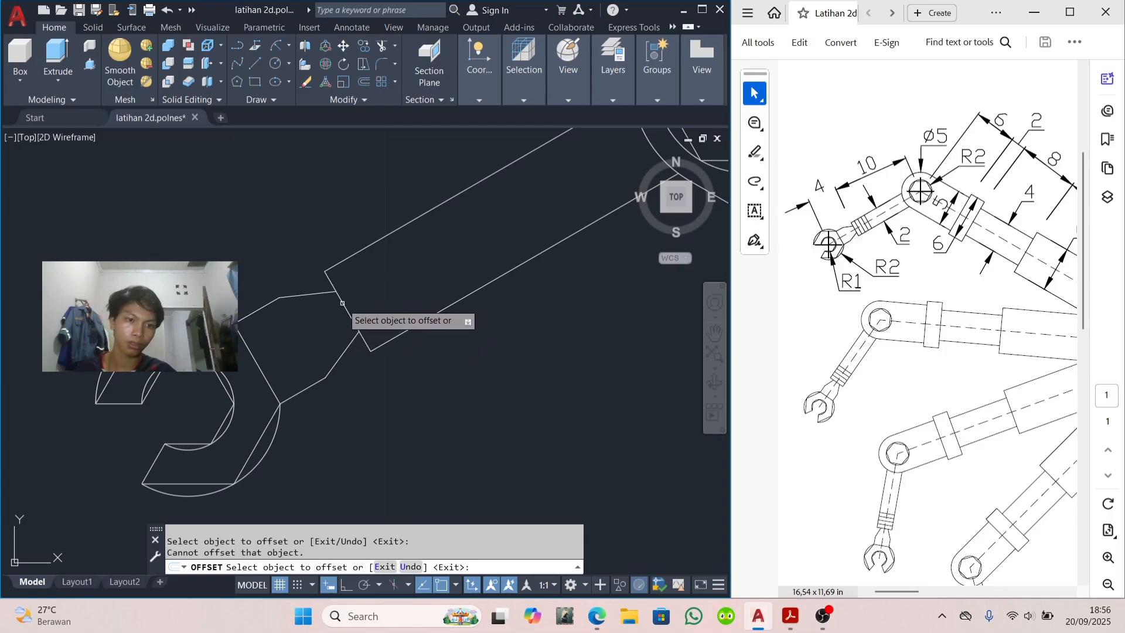
click(343, 303)
click(372, 308)
click(364, 297)
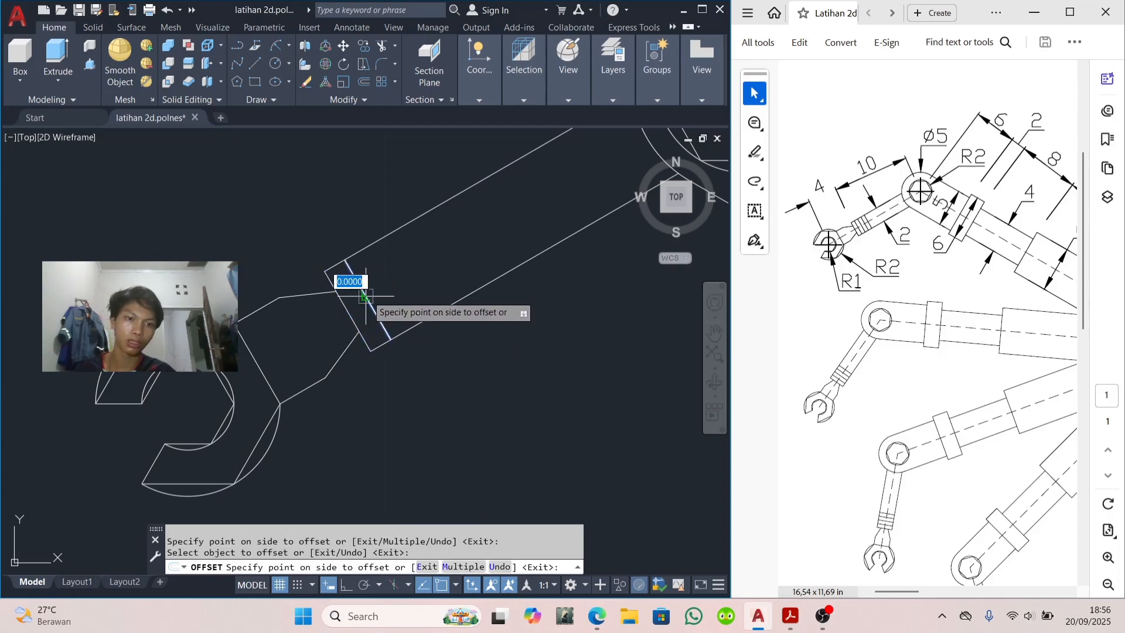
click(486, 299)
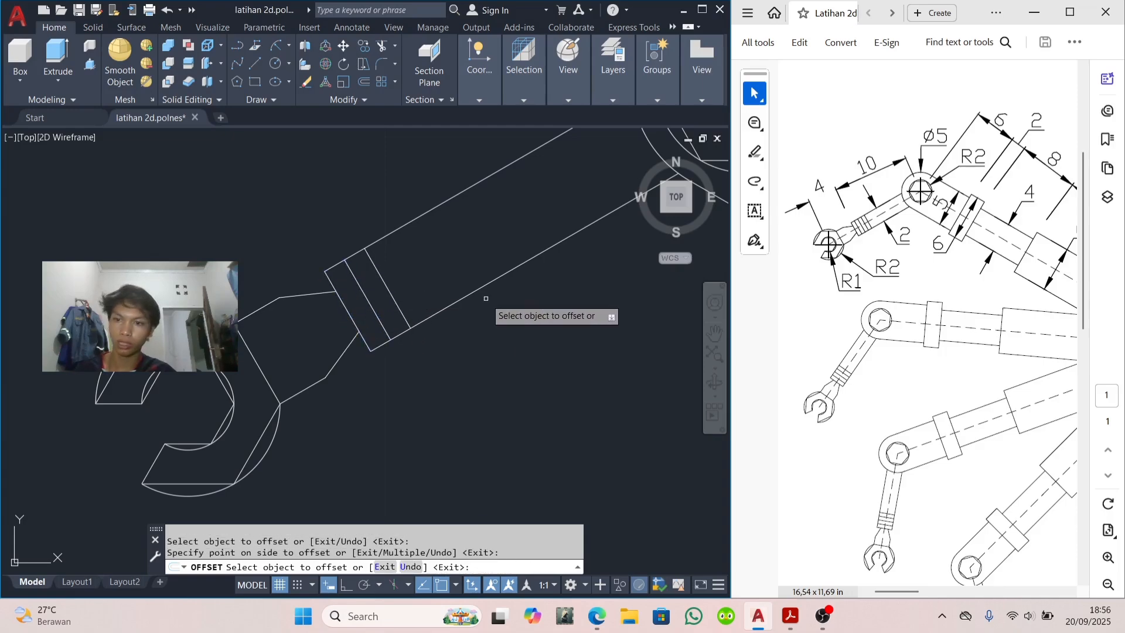
click(378, 287)
click(413, 285)
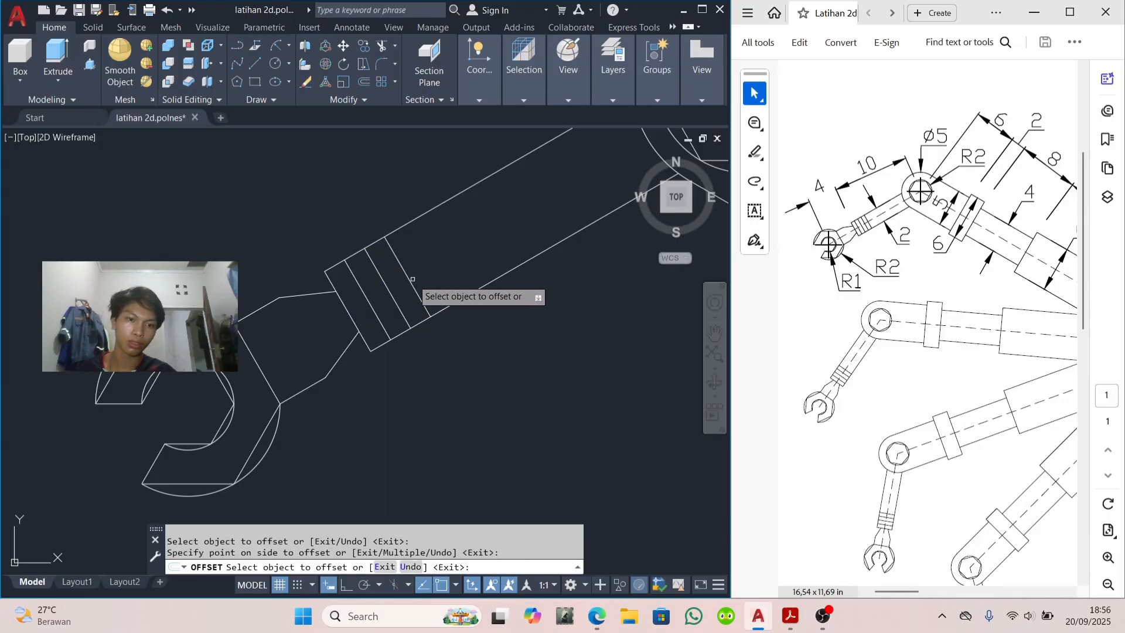
click(403, 276)
click(434, 264)
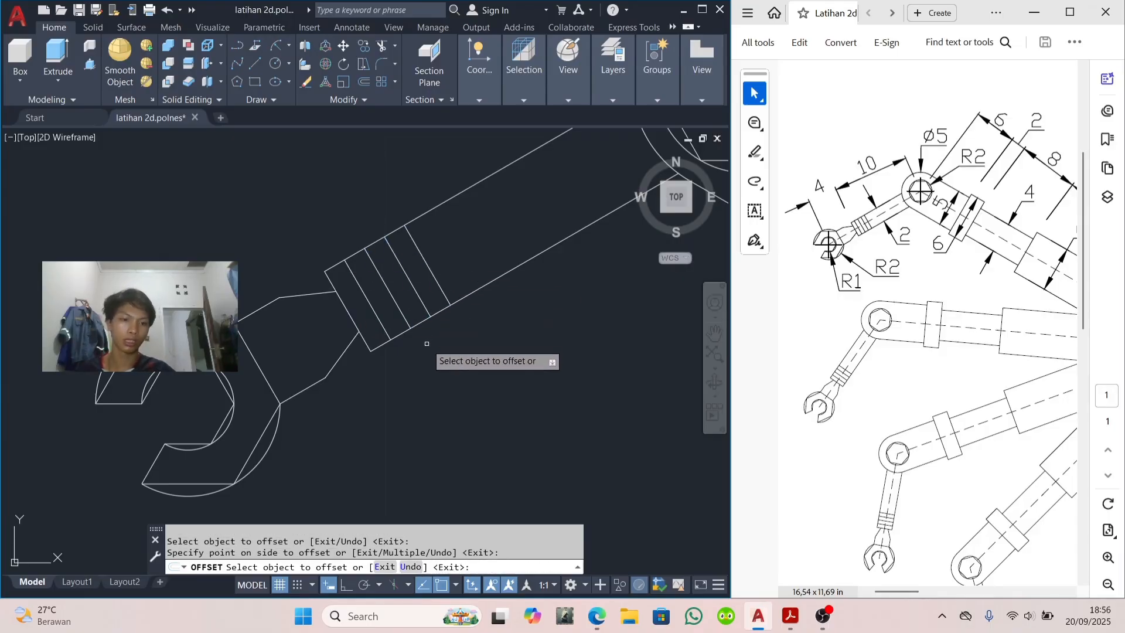
key(Escape)
Step: Review the whole robot arm drawing and read the polar array instructions and arm positions in the PDF reference
scroll(433, 351, down, 2)
middle_drag(452, 378, 334, 349)
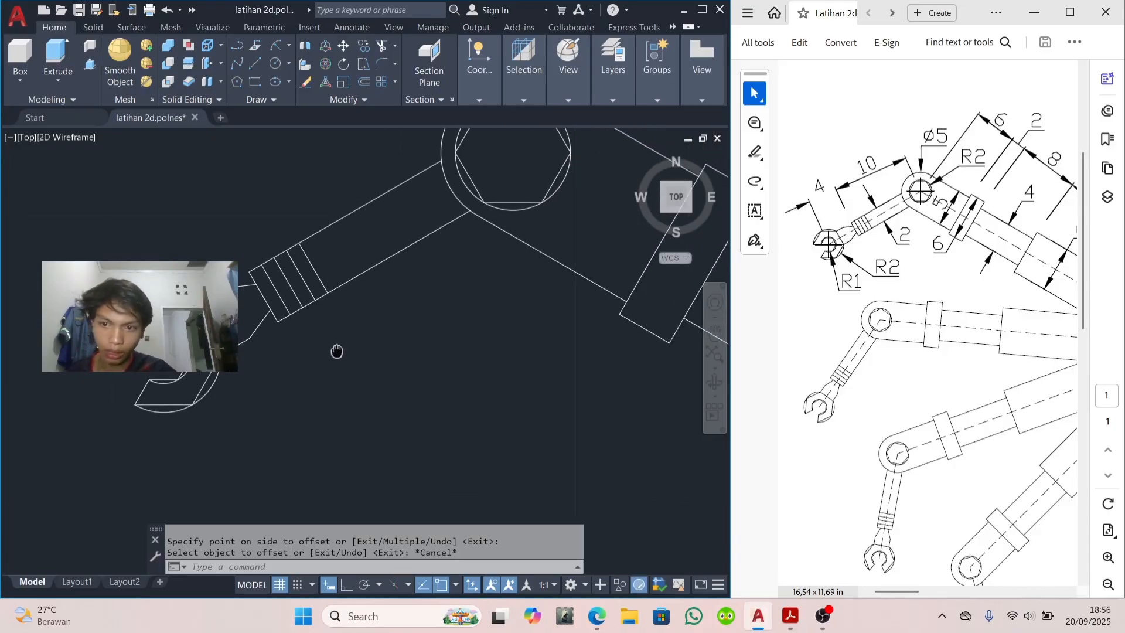
scroll(335, 327, down, 3)
scroll(383, 318, down, 5)
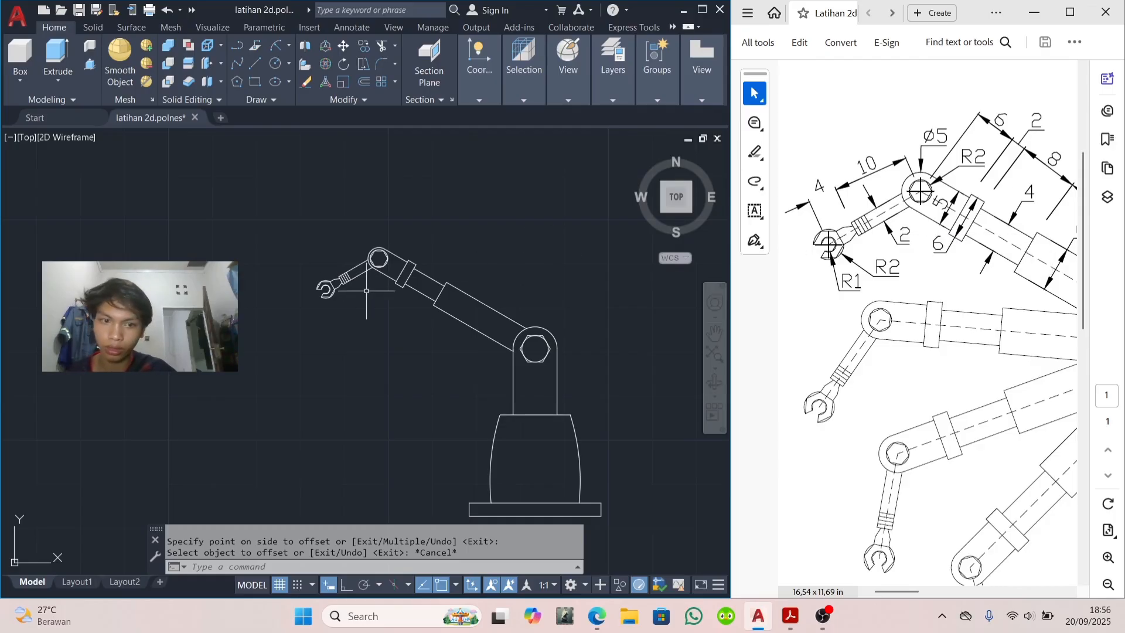
scroll(379, 269, up, 4)
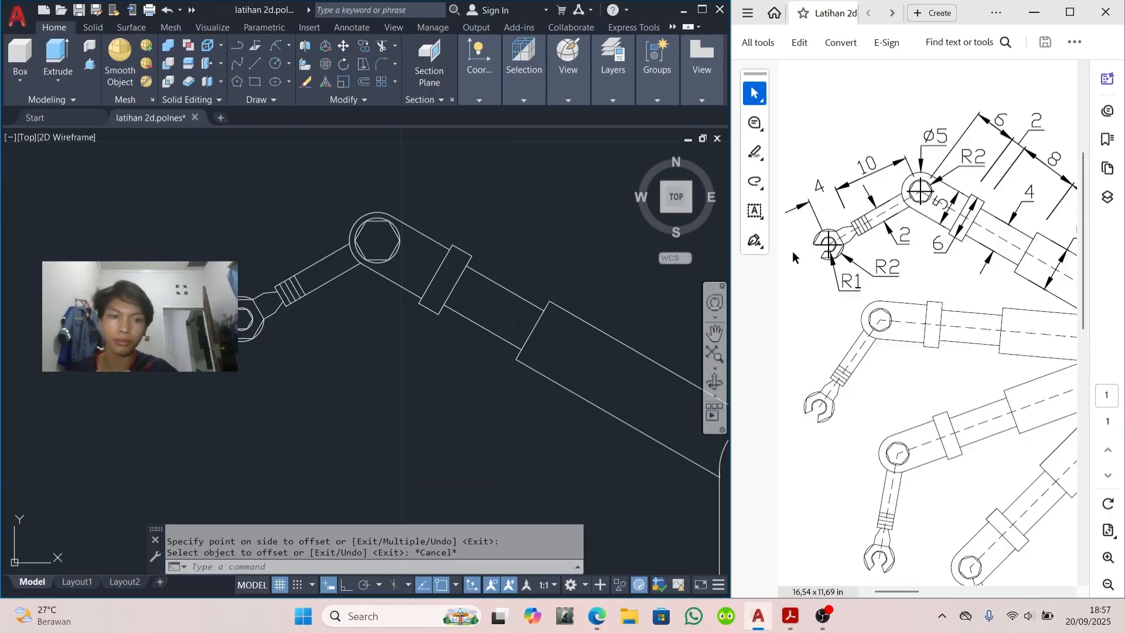
scroll(432, 350, down, 4)
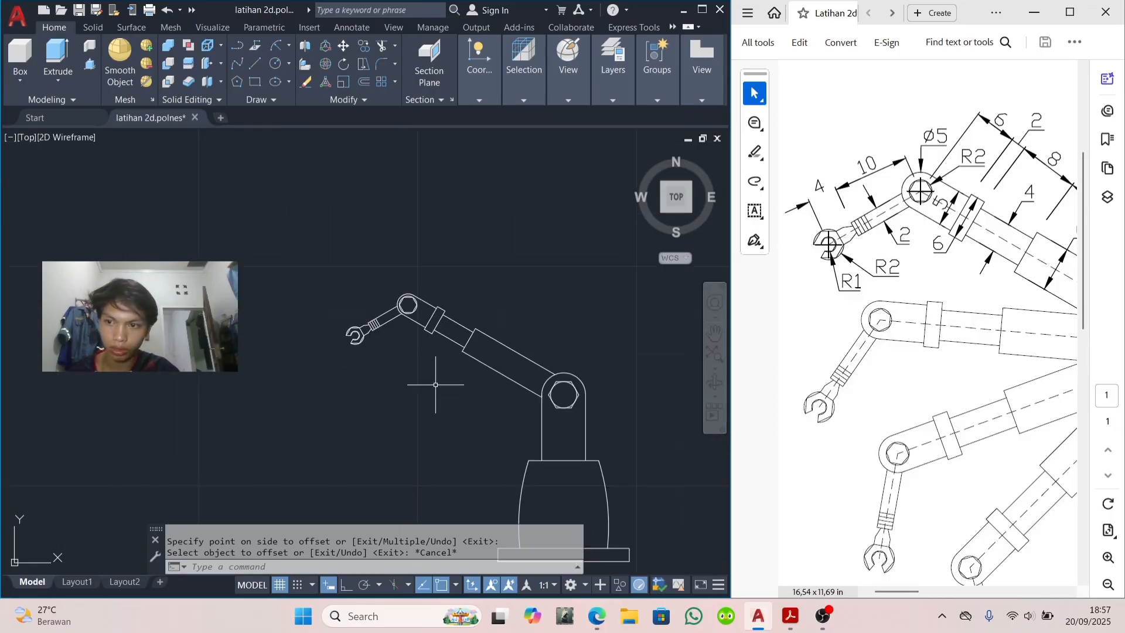
middle_drag(435, 385, 418, 309)
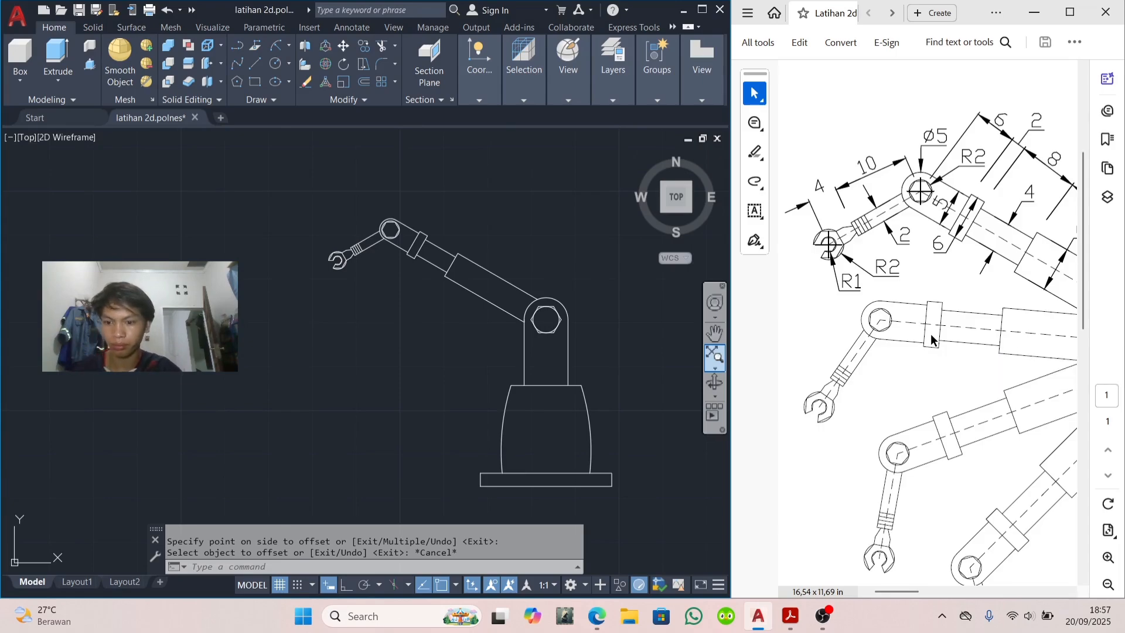
ctrl+scroll(931, 335, down, 2)
scroll(932, 340, left, 2)
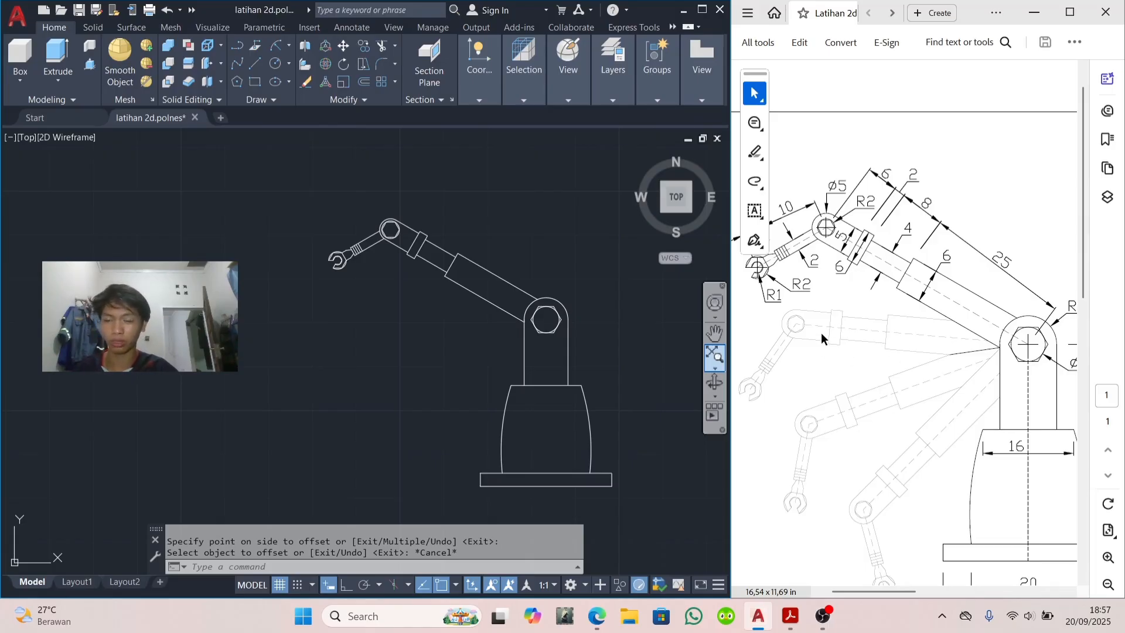
scroll(821, 332, down, 5)
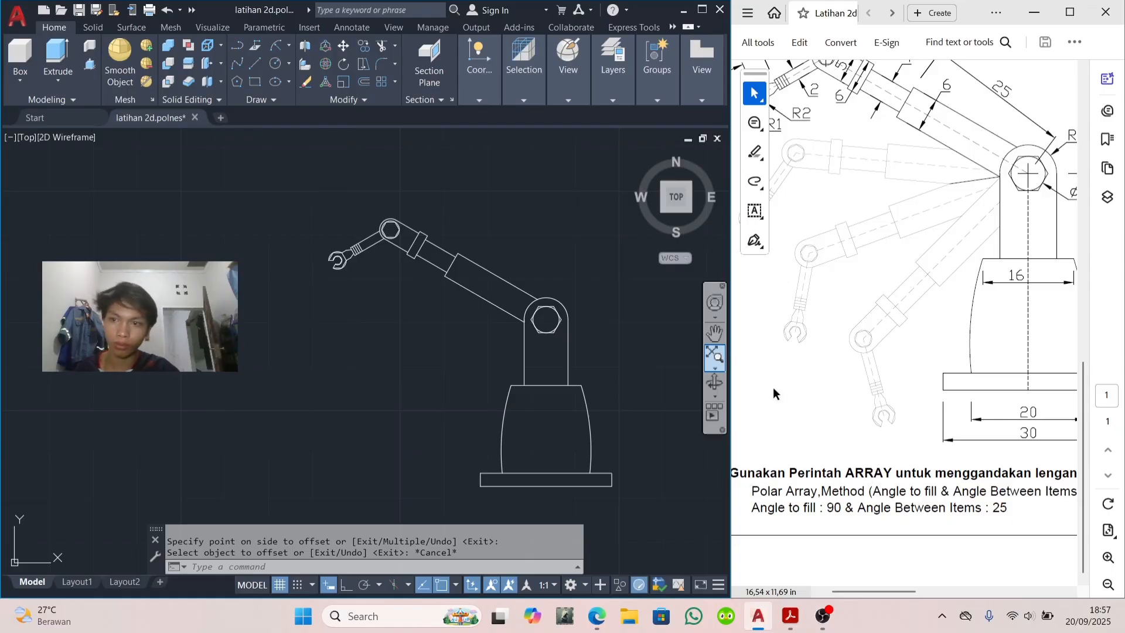
Step: Join the arm's lines, from the gripper through the elbow to the shoulder joint, into polylines
click(547, 185)
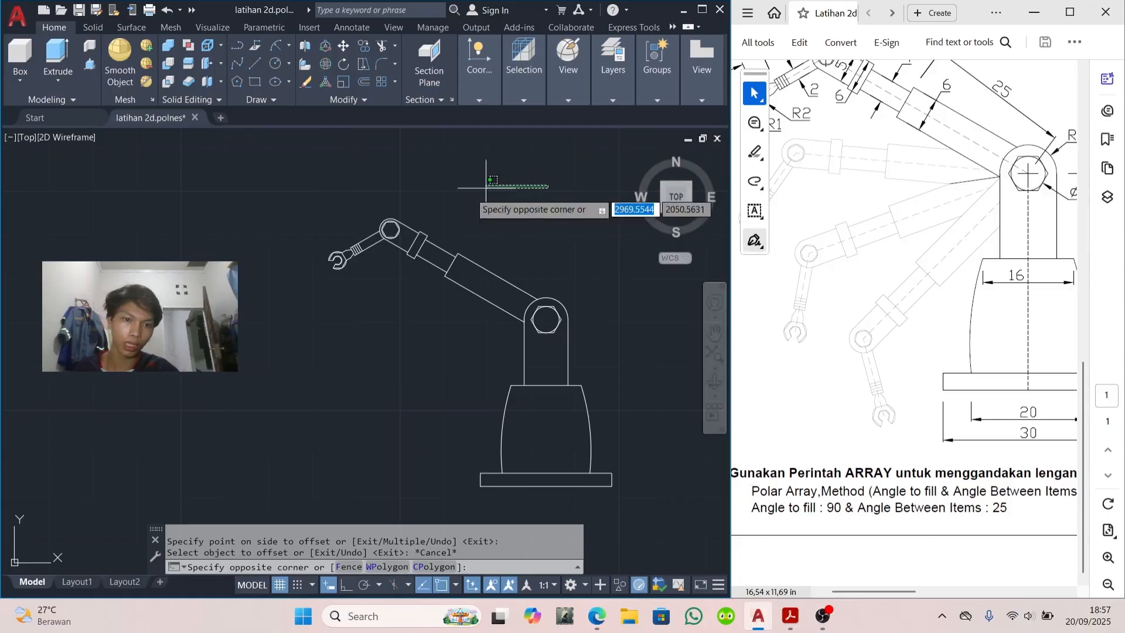
click(313, 269)
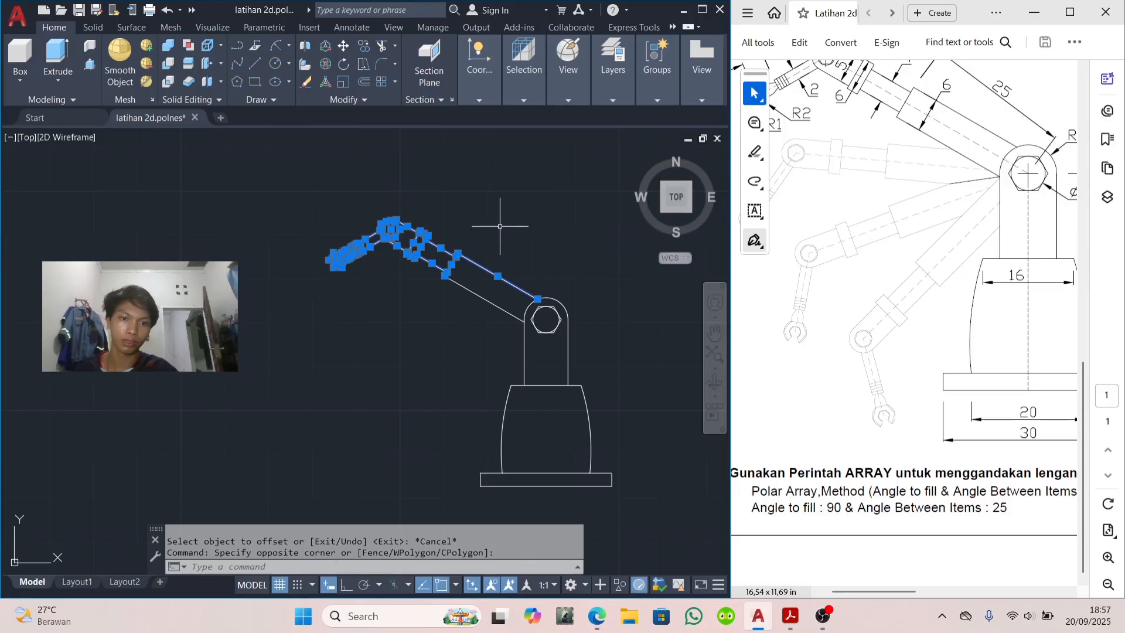
click(530, 228)
click(413, 327)
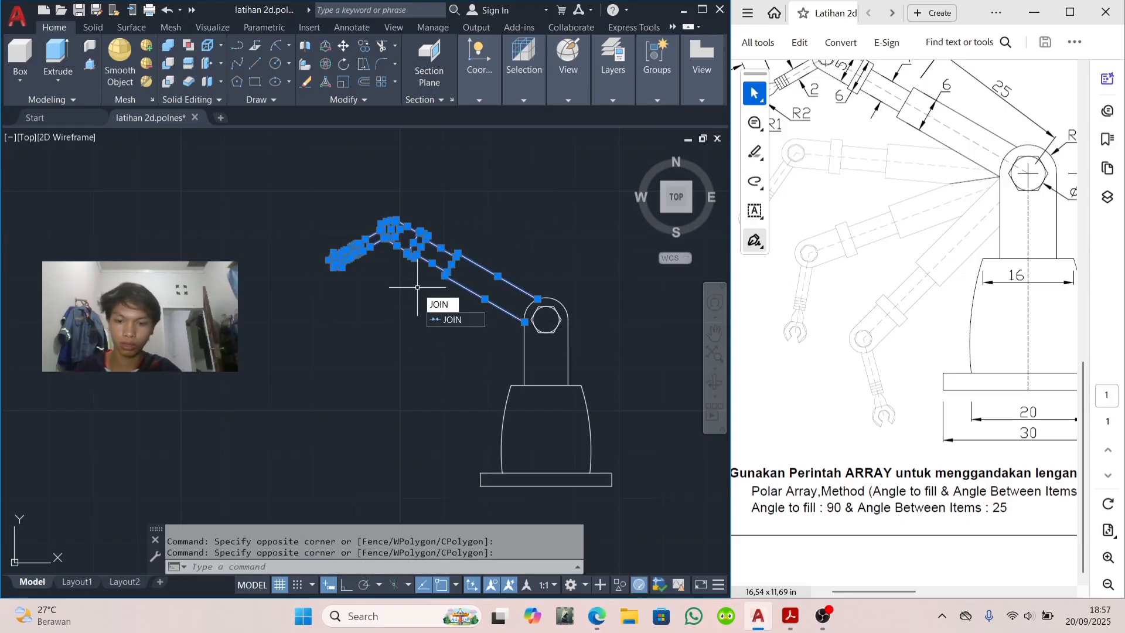
key(Return)
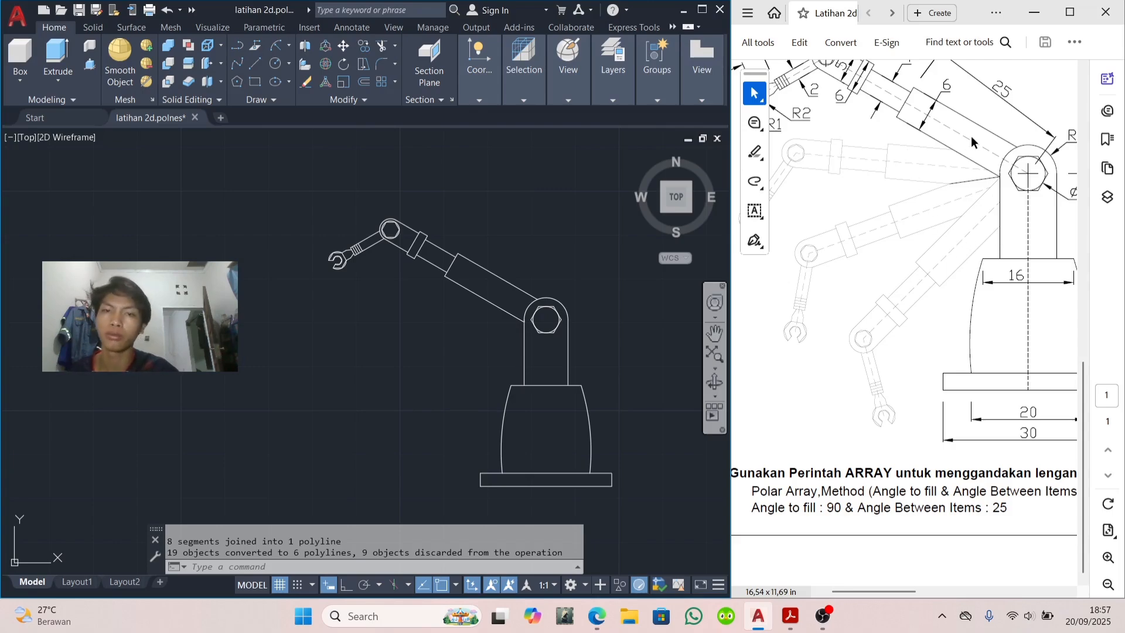
Step: Make the ISO dash linetype ACAD_ISO02W100 the current linetype
scroll(593, 348, up, 4)
middle_drag(468, 324, 605, 456)
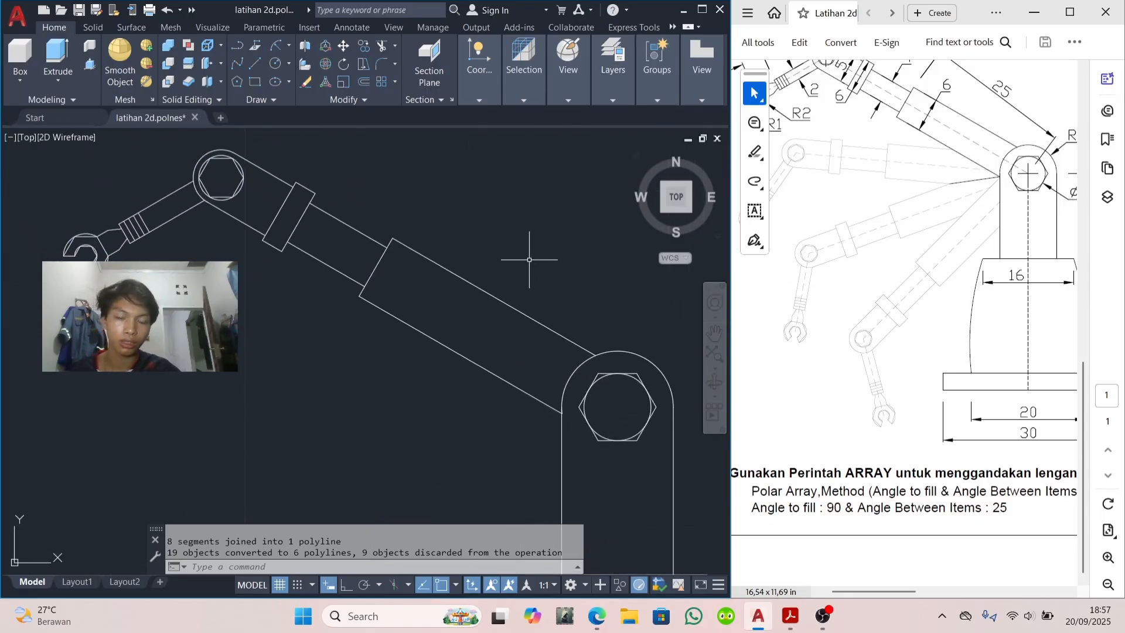
text(ne)
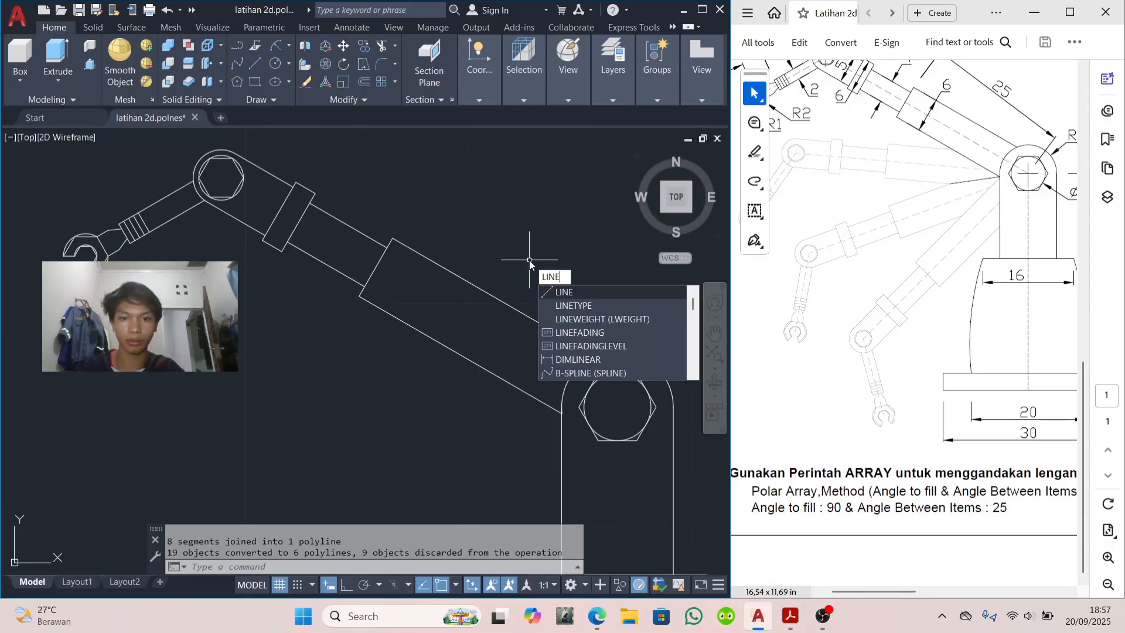
click(584, 305)
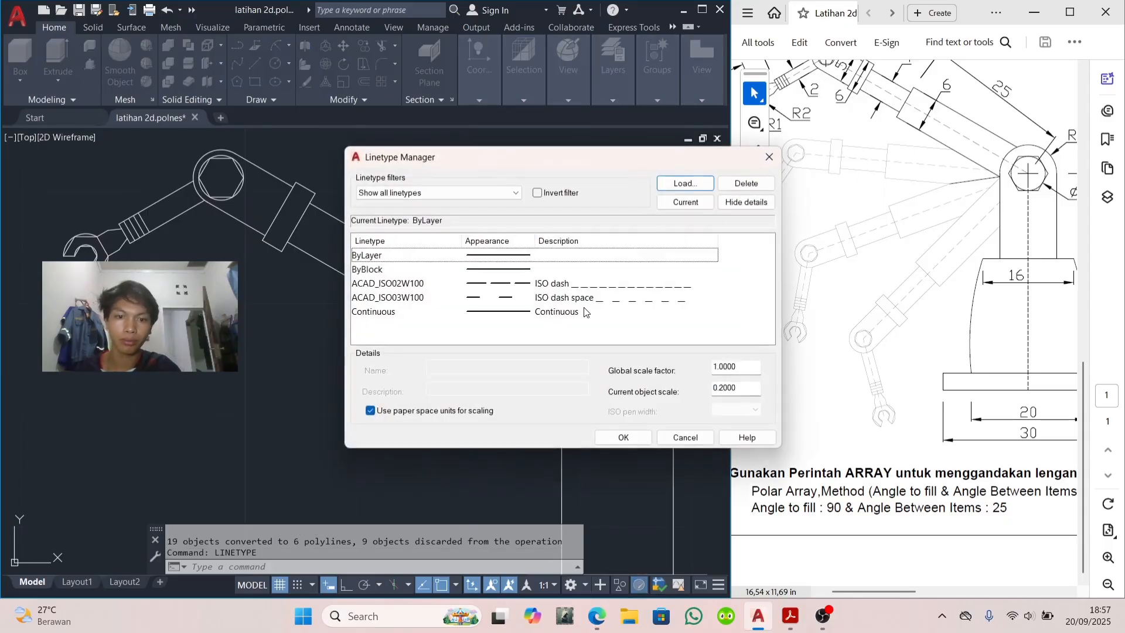
click(545, 297)
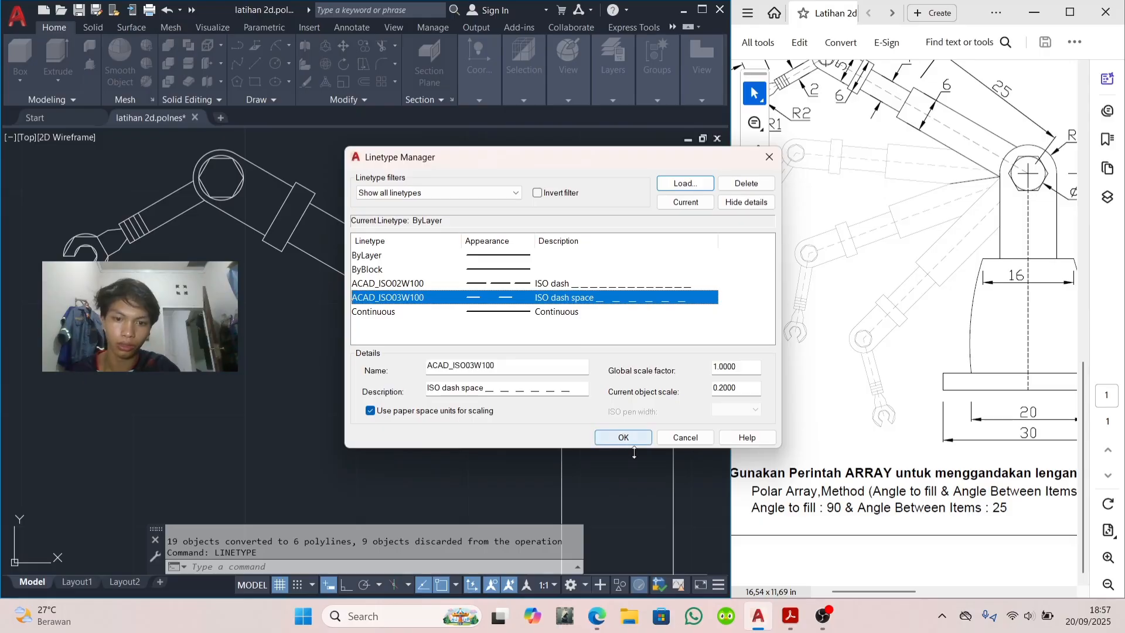
click(550, 284)
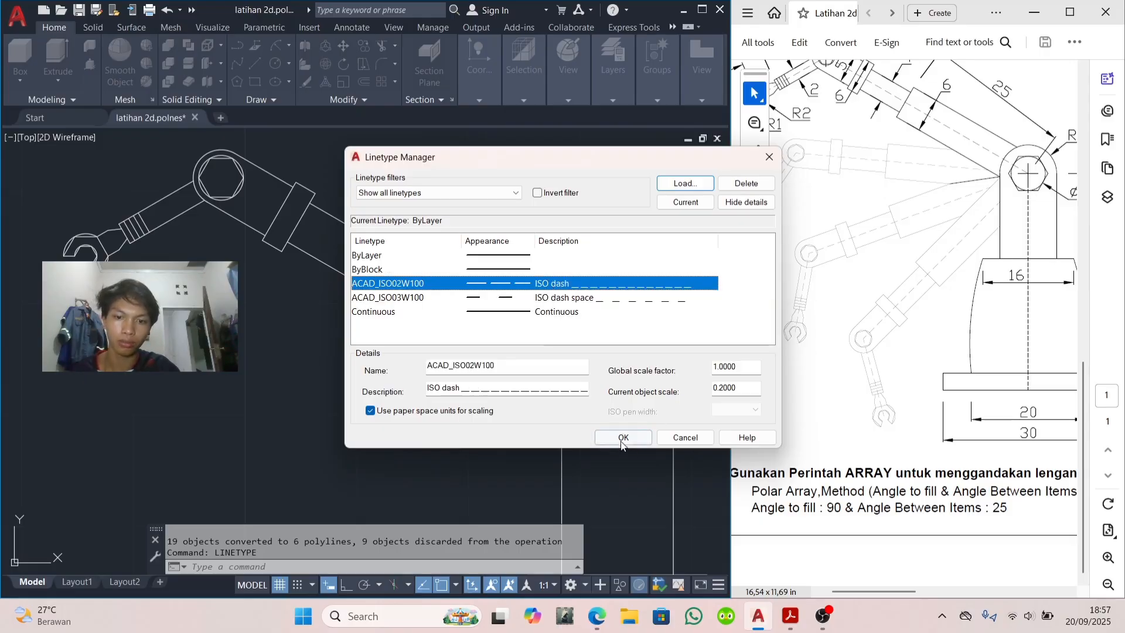
click(662, 203)
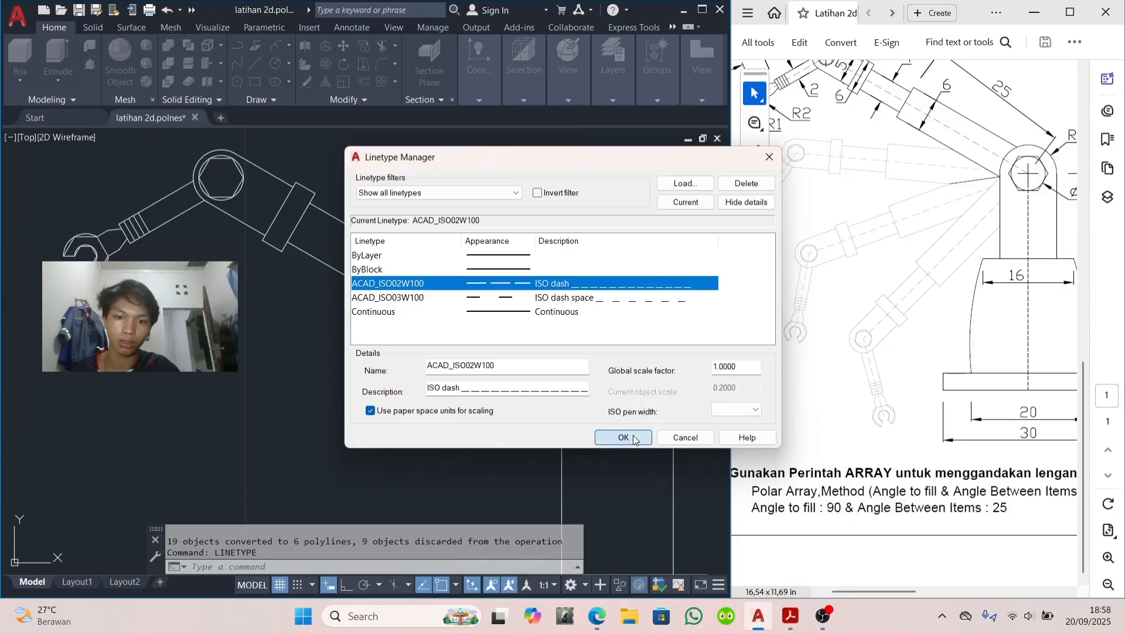
Step: Make ACAD_ISO02W100 the current linetype and draw a dashed centreline from the base joint's centre to the elbow joint's centre
click(623, 437)
click(460, 362)
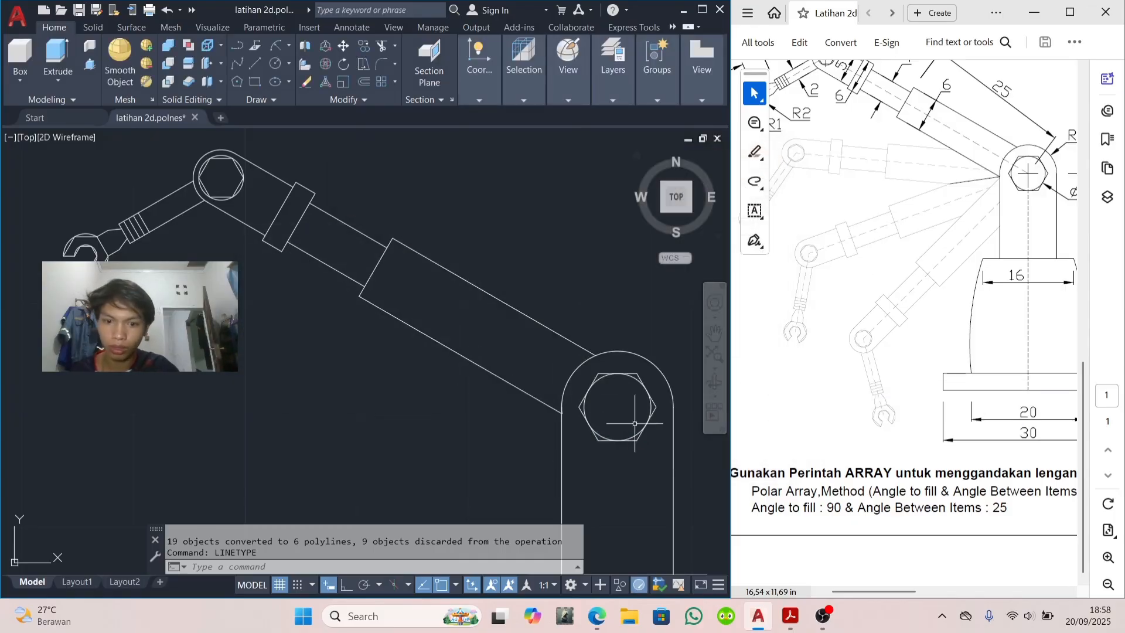
text(LI)
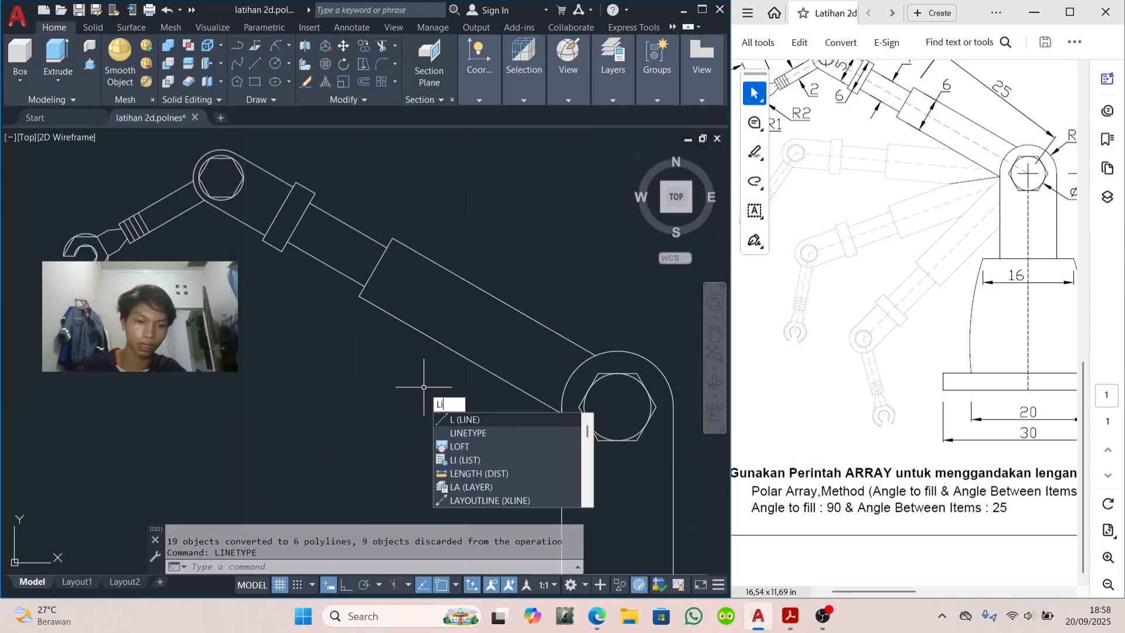
text(NE)
key(Return)
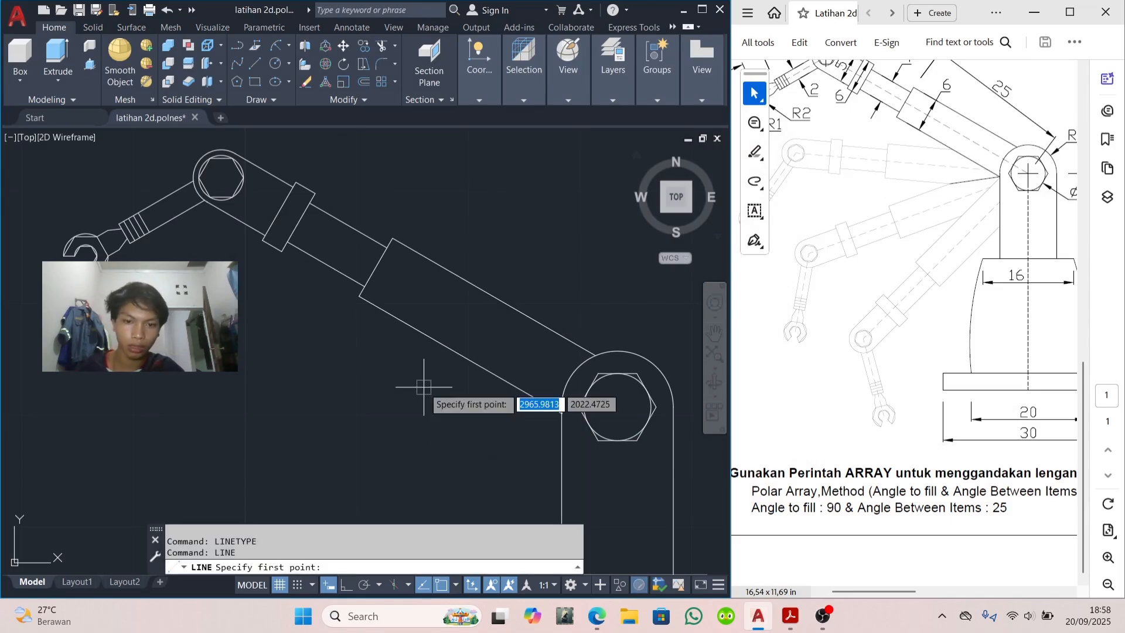
click(602, 405)
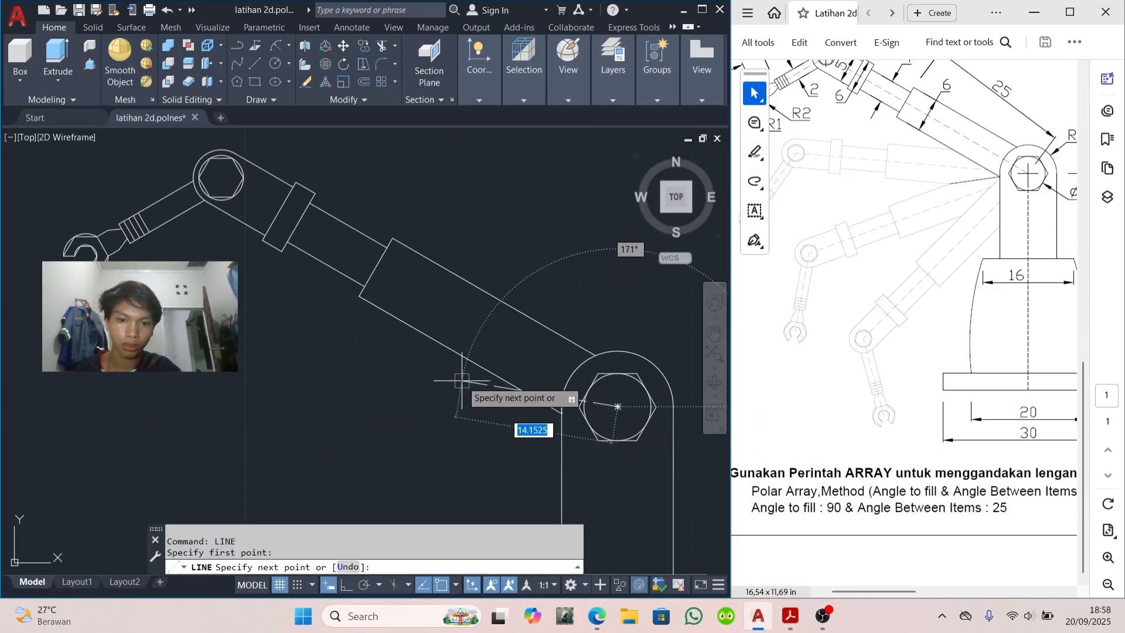
click(221, 177)
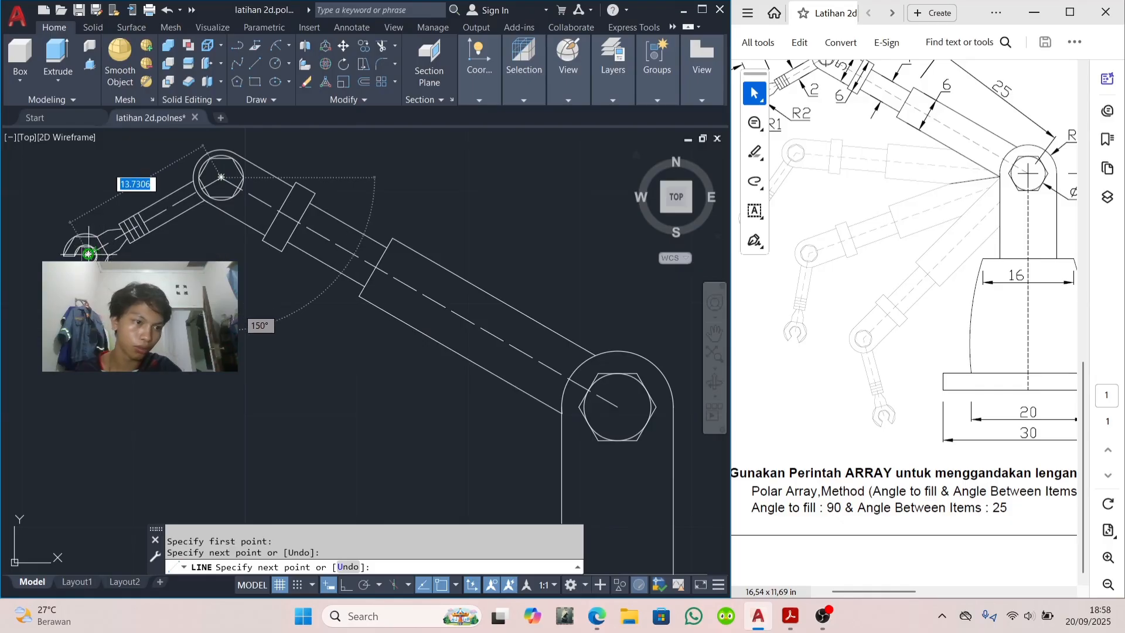
Step: Continue the dashed centreline from the elbow joint to the centre of the gripper's inner circle and end the line
scroll(87, 254, up, 4)
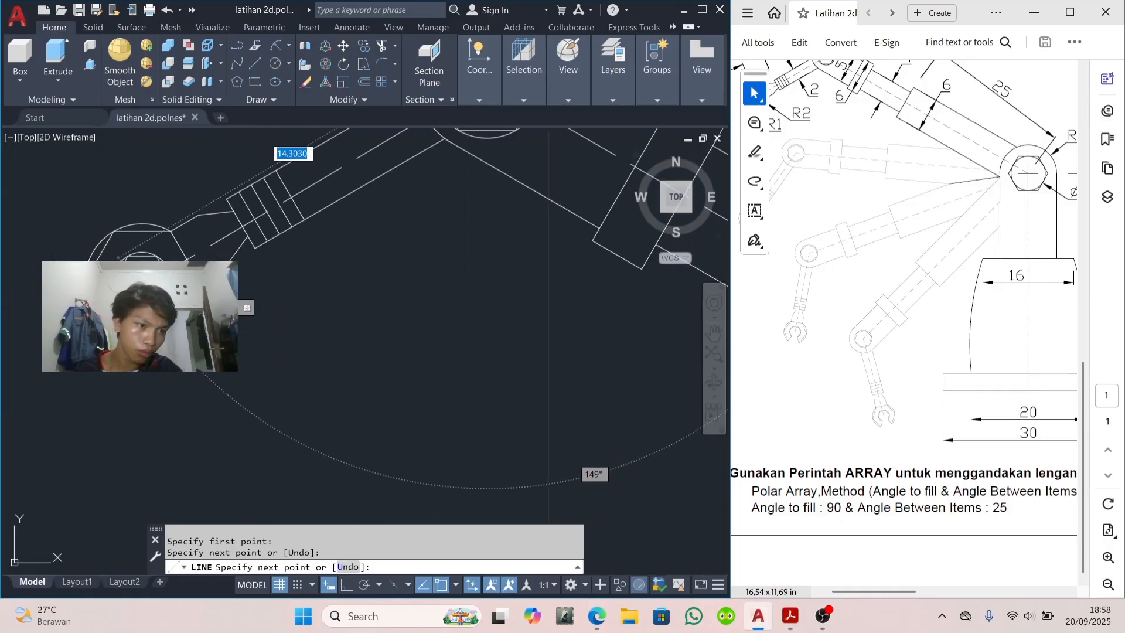
scroll(124, 249, down, 3)
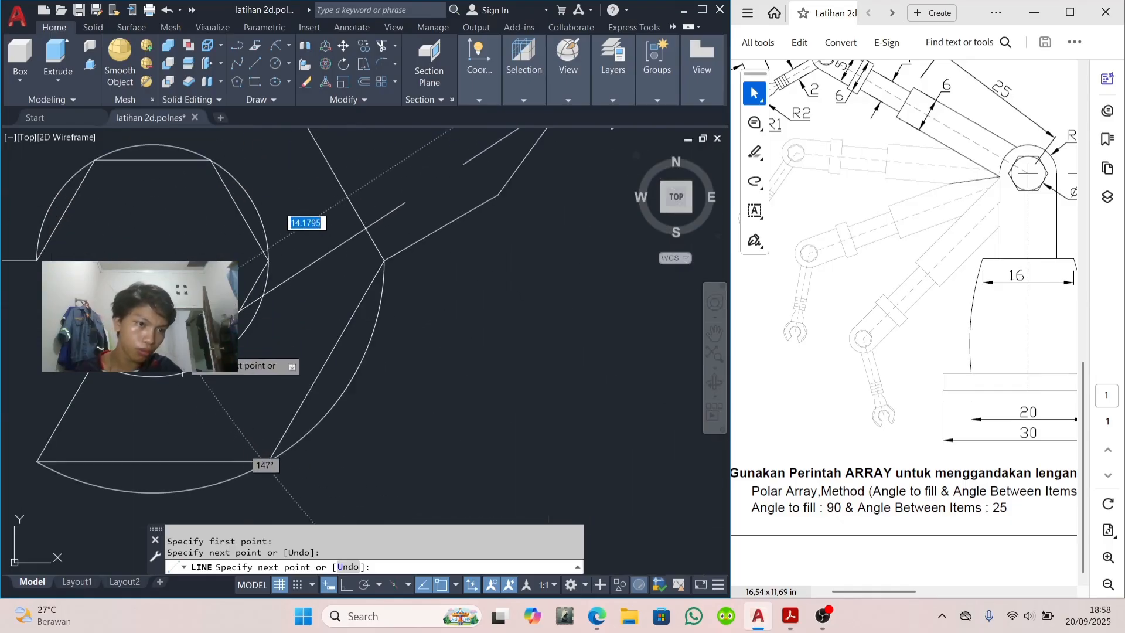
click(153, 260)
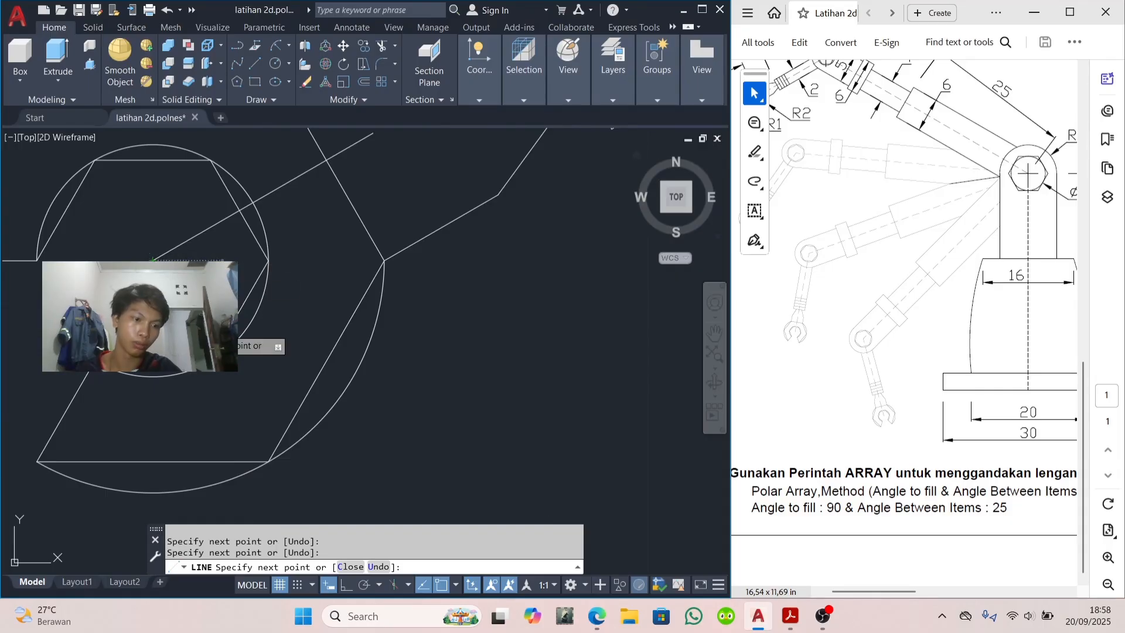
key(Escape)
scroll(173, 330, down, 10)
middle_drag(249, 361, 239, 308)
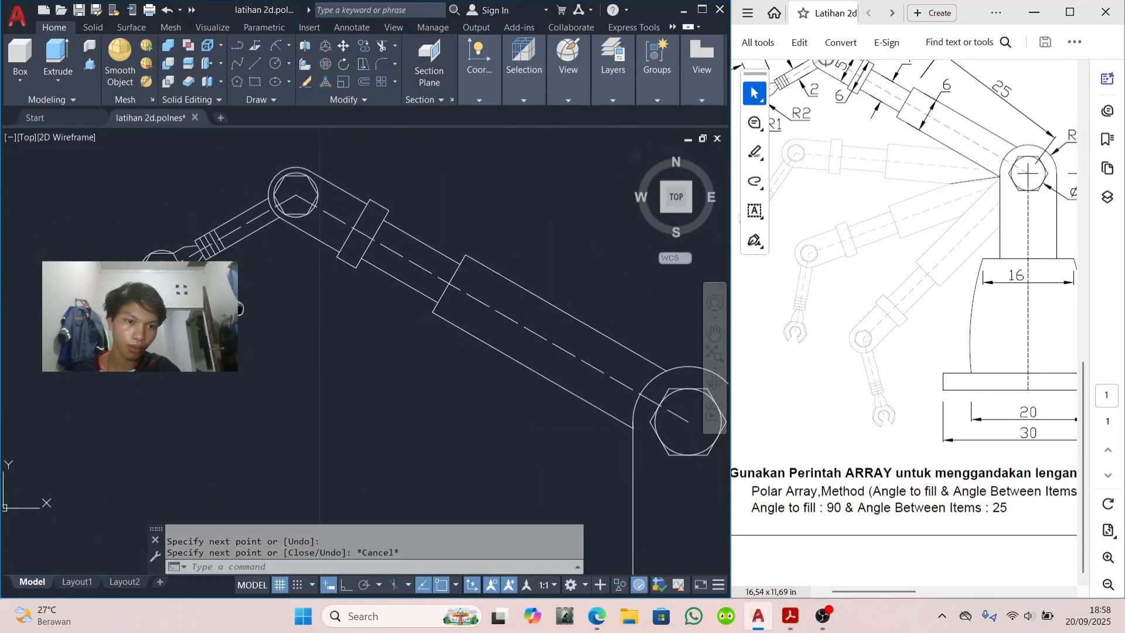
scroll(239, 308, down, 2)
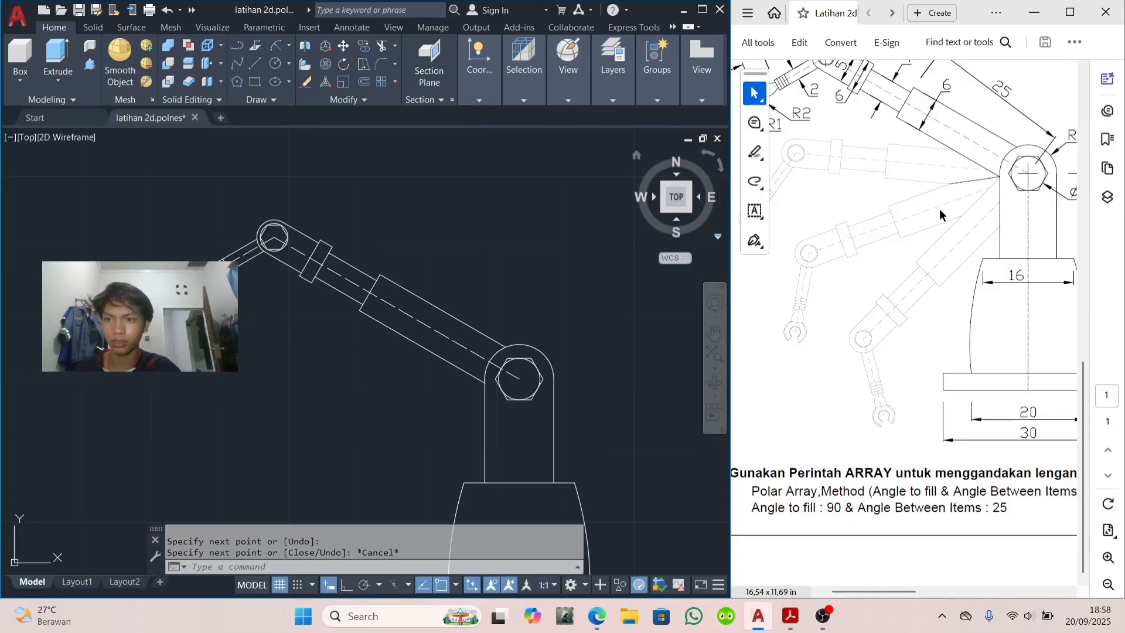
Step: Check the robot arm's reference drawing and join all the arm's objects, including the dashed centrelines
scroll(940, 208, up, 2)
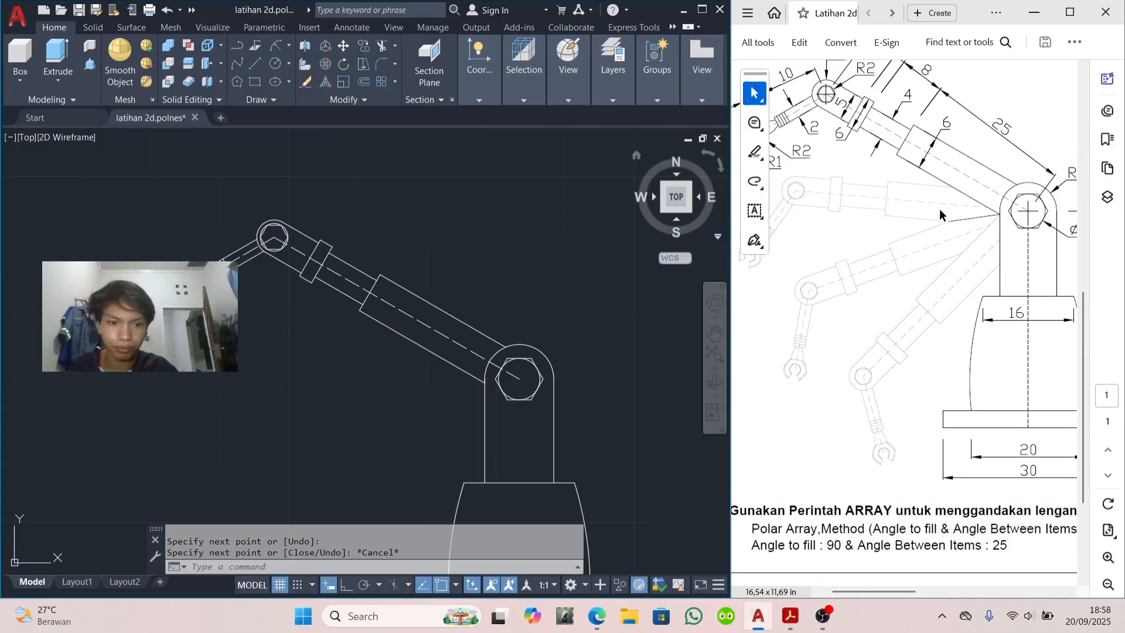
scroll(940, 211, down, 2)
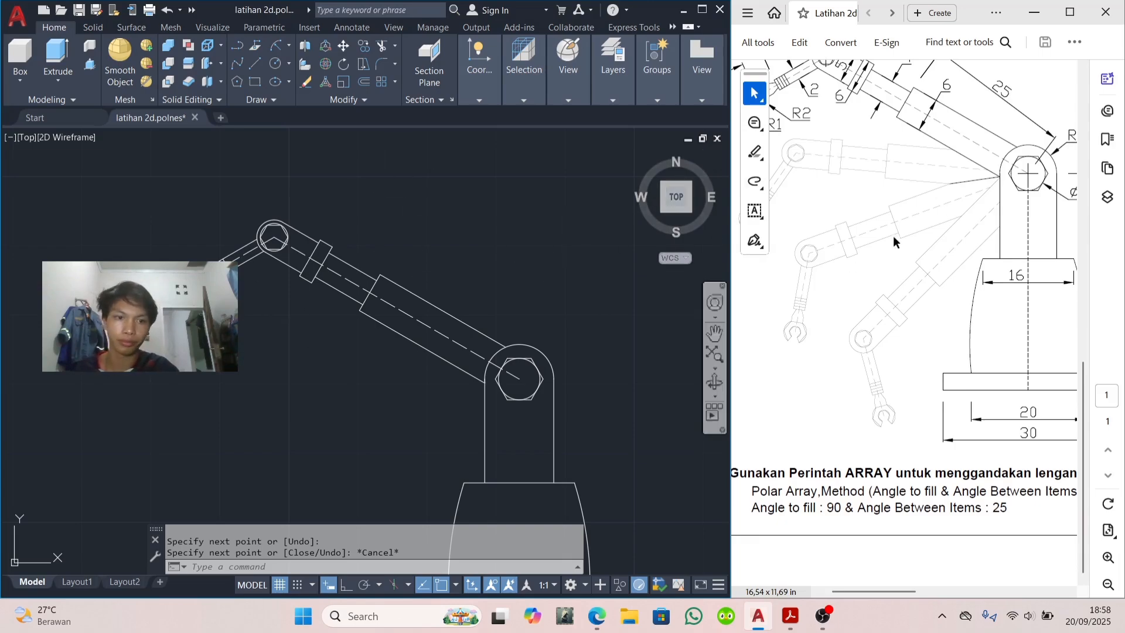
scroll(917, 225, up, 4)
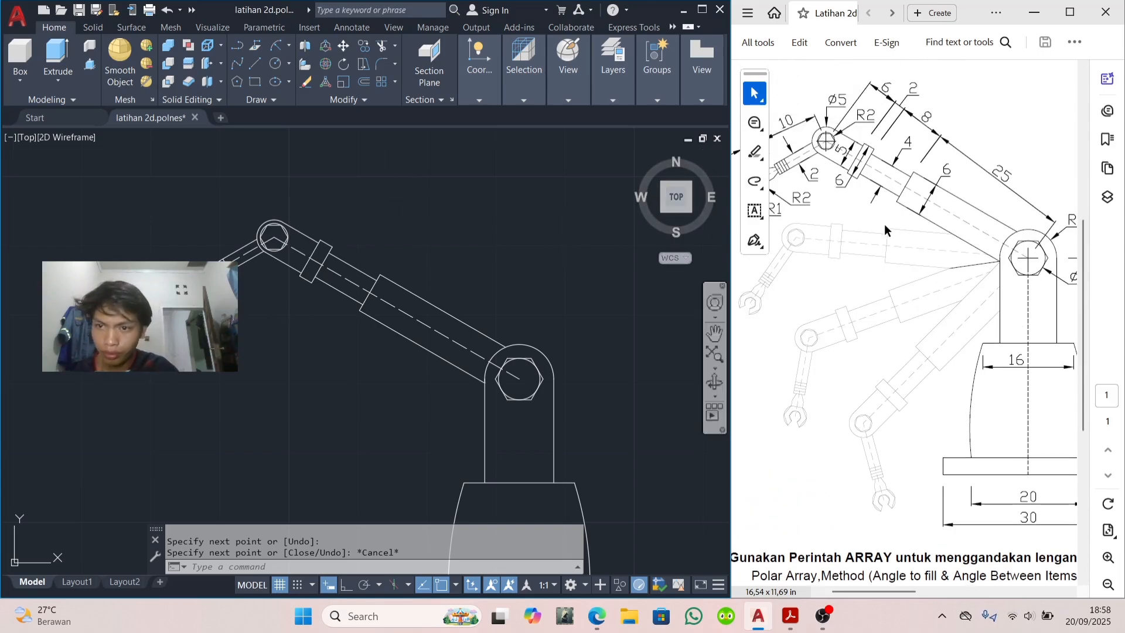
scroll(884, 224, left, 2)
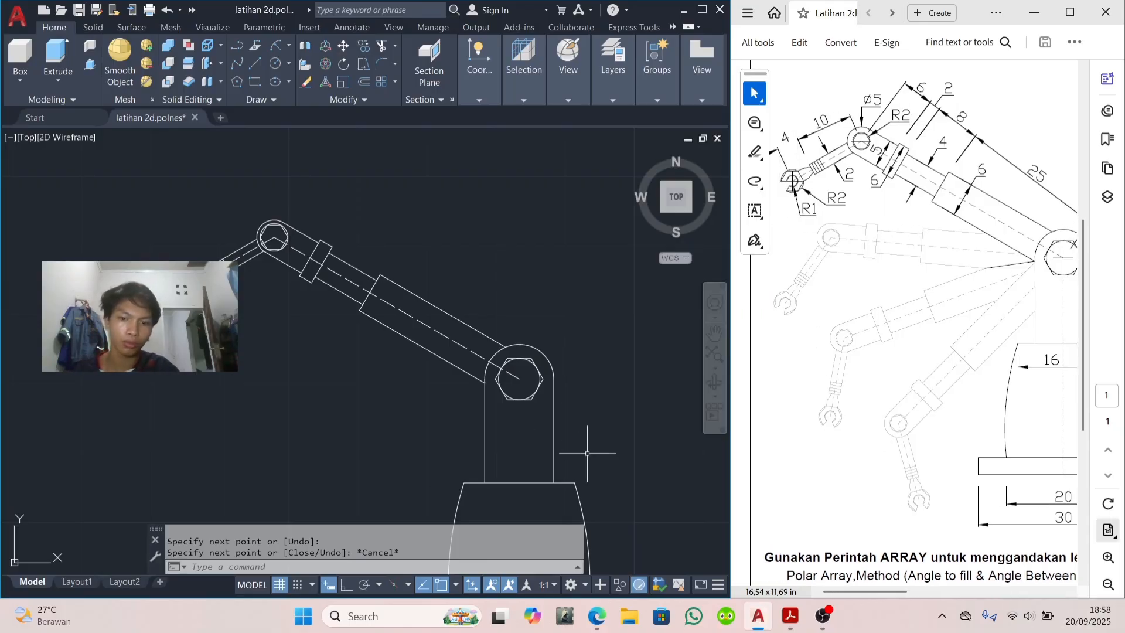
scroll(909, 325, down, 3)
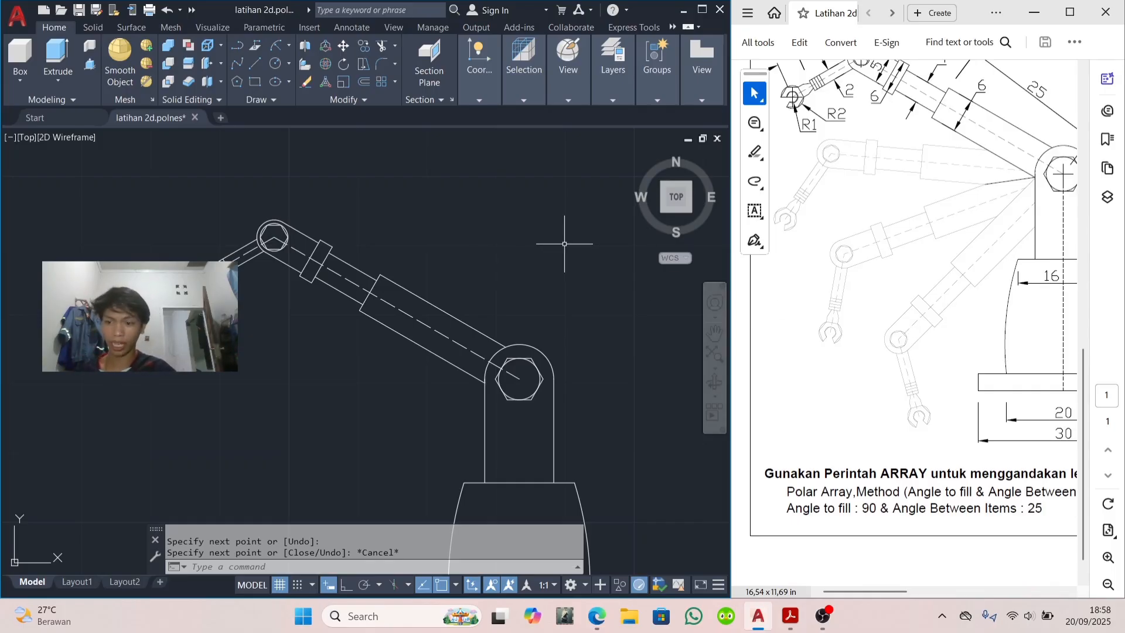
click(445, 157)
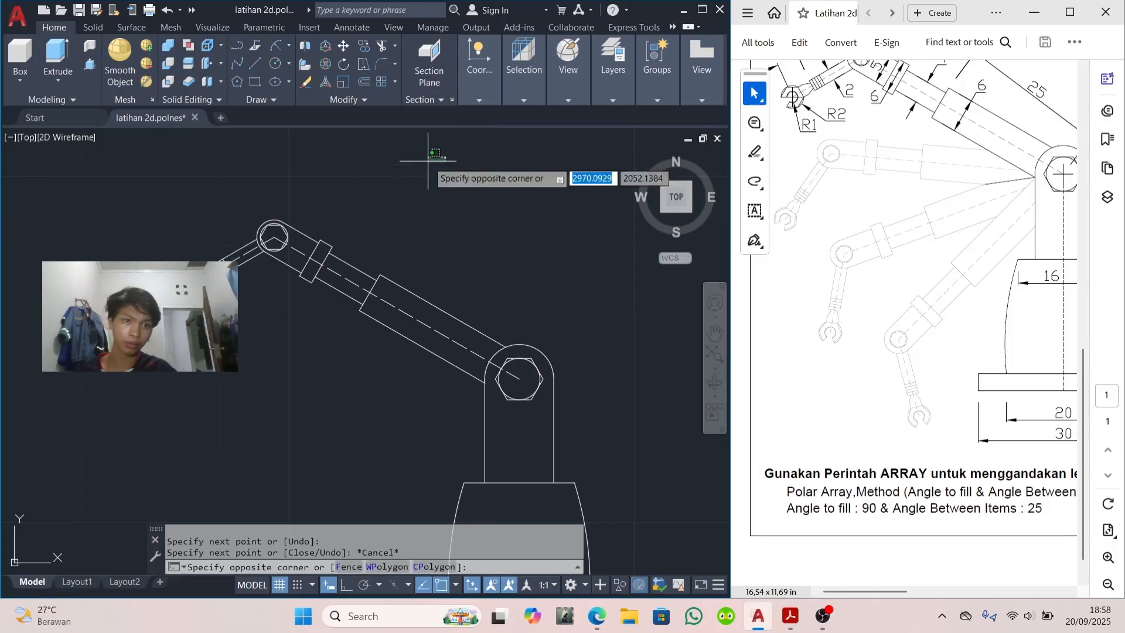
click(159, 389)
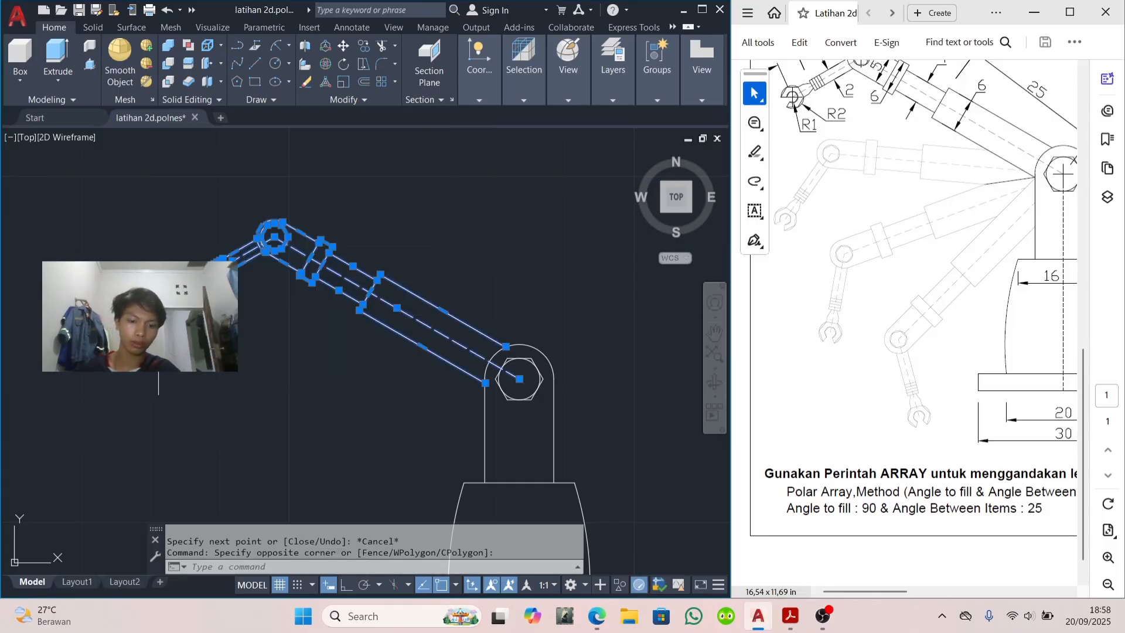
text(jo)
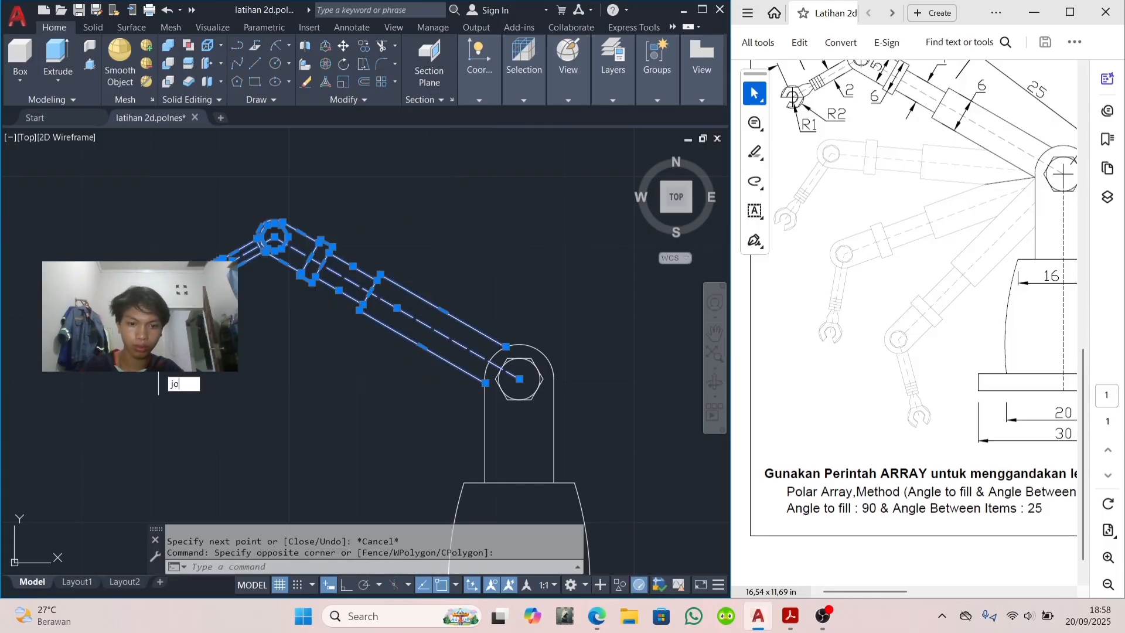
text(i)
key(Return)
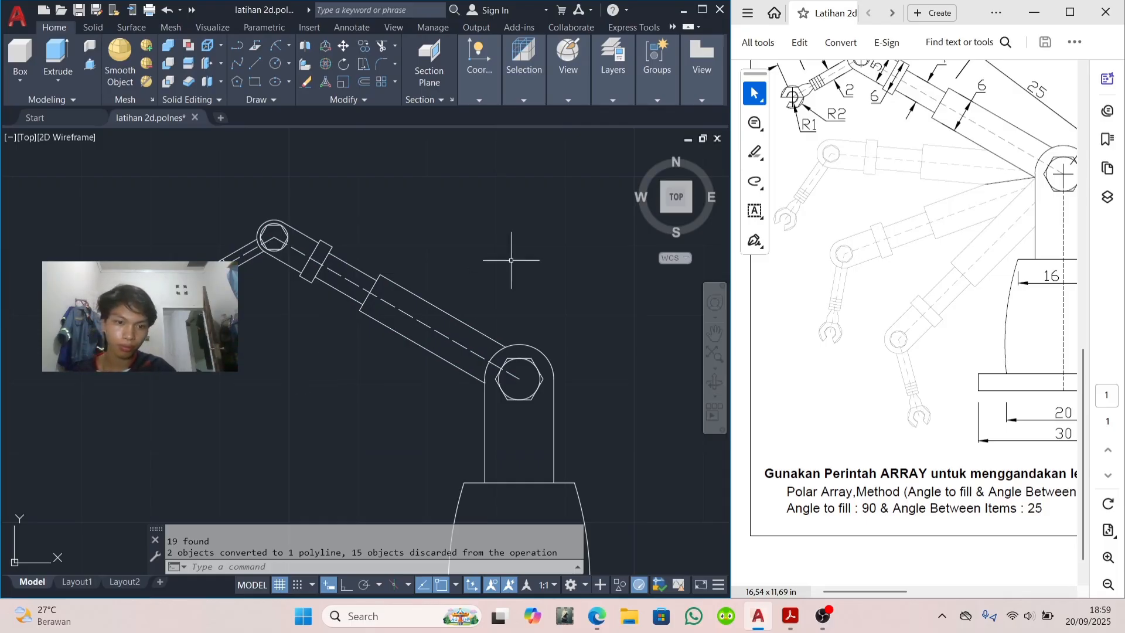
Step: Create a polar array of the whole arm around the centre of the base joint
click(445, 200)
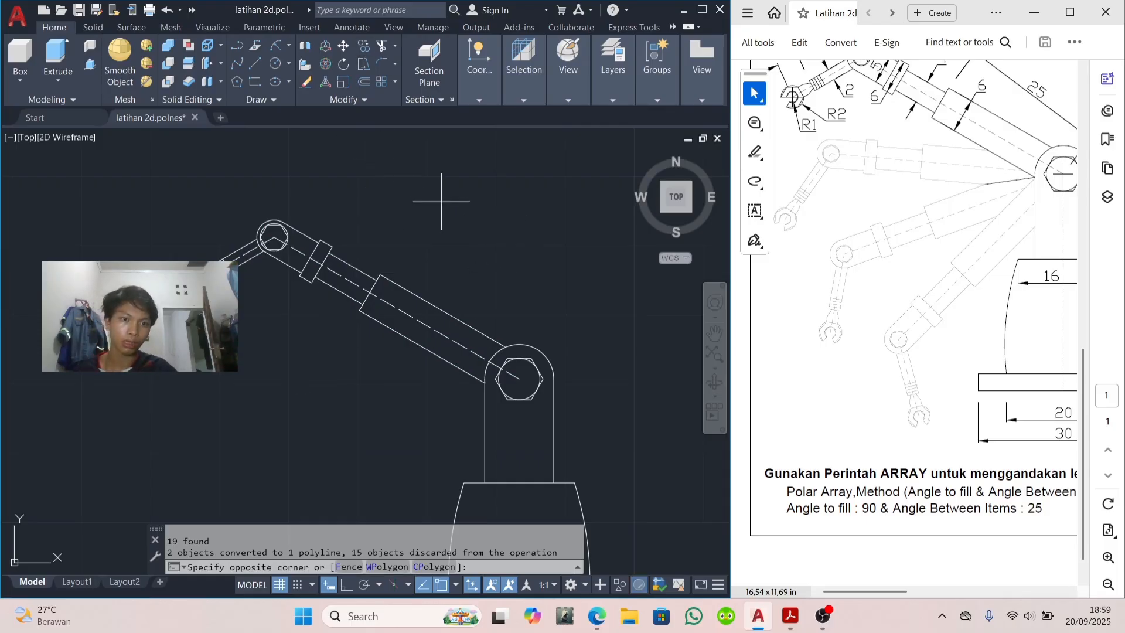
click(163, 382)
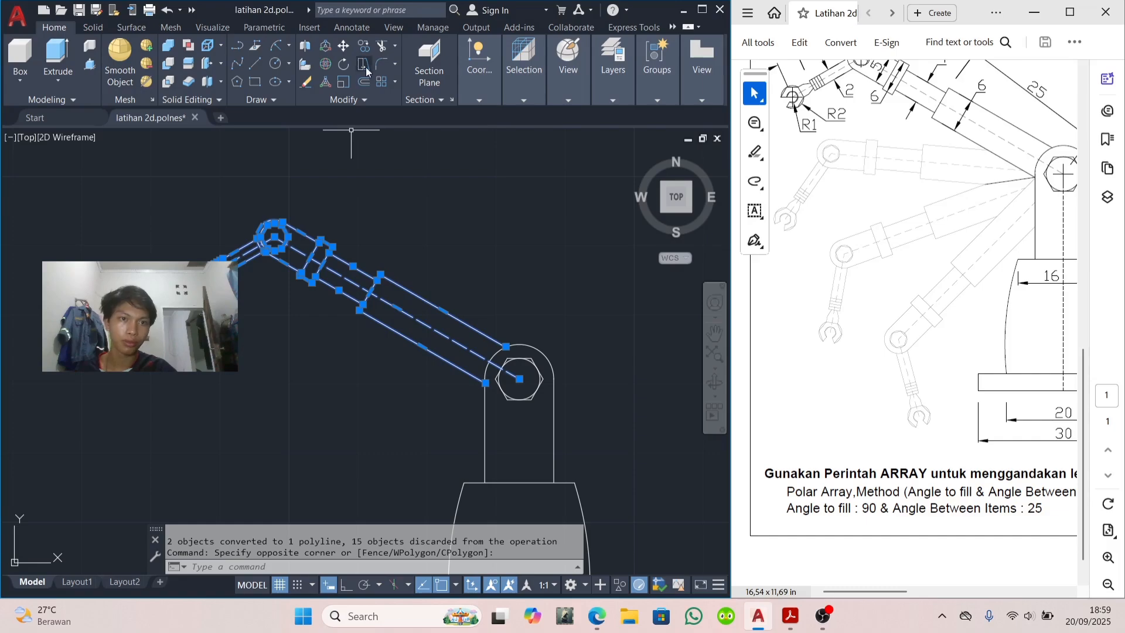
click(396, 82)
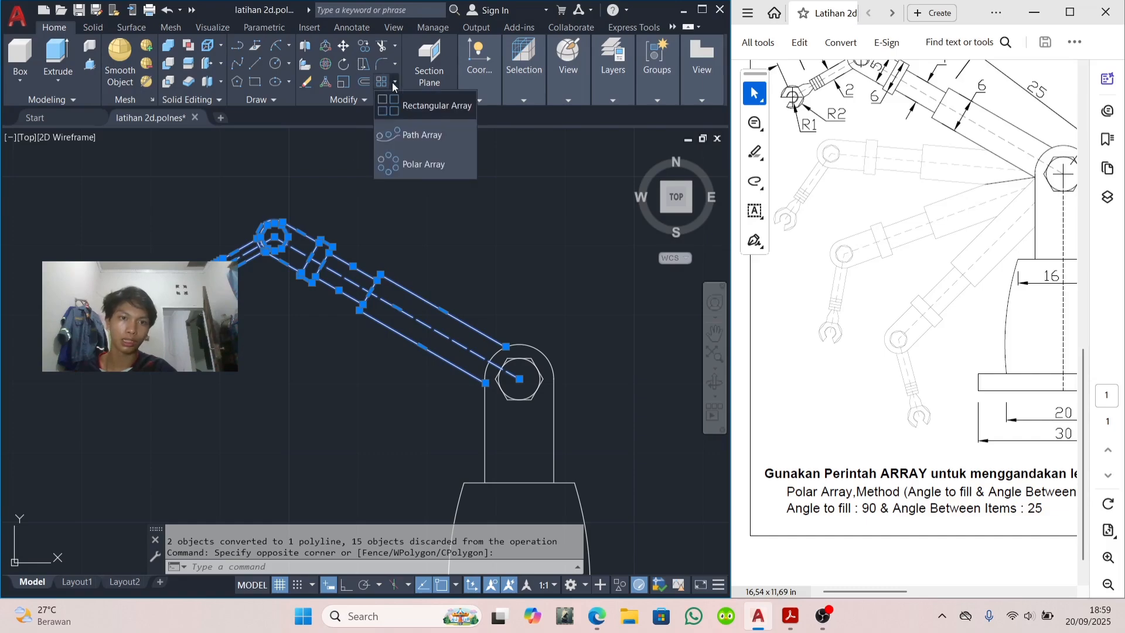
click(393, 162)
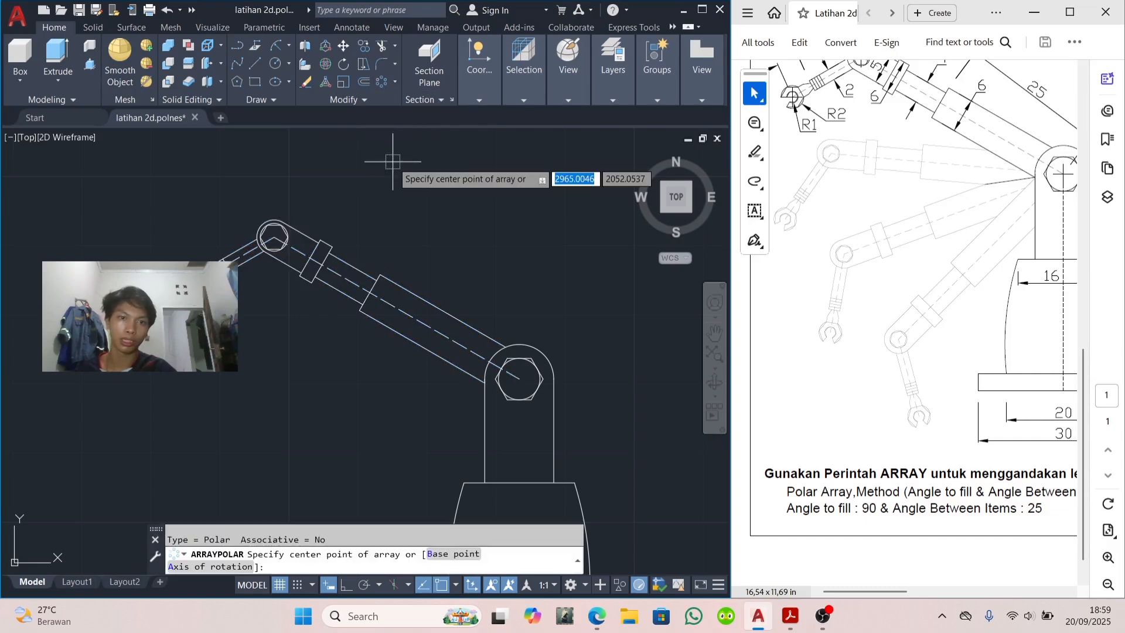
click(520, 379)
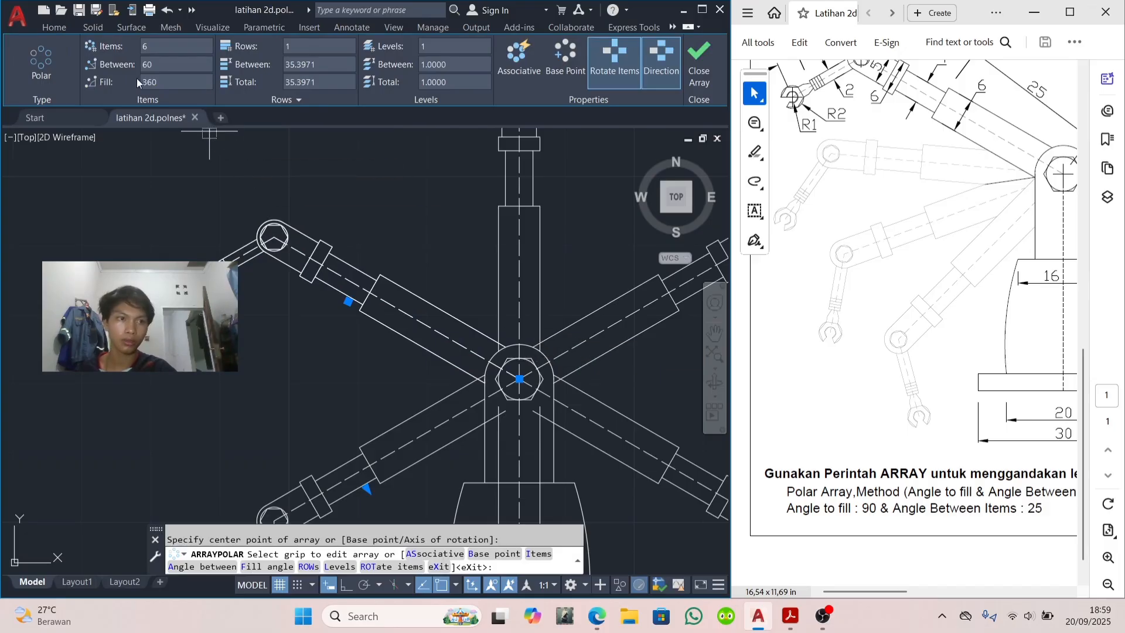
Step: Set the polar array to 4 items with 25° between them
click(163, 40)
text(4)
key(Return)
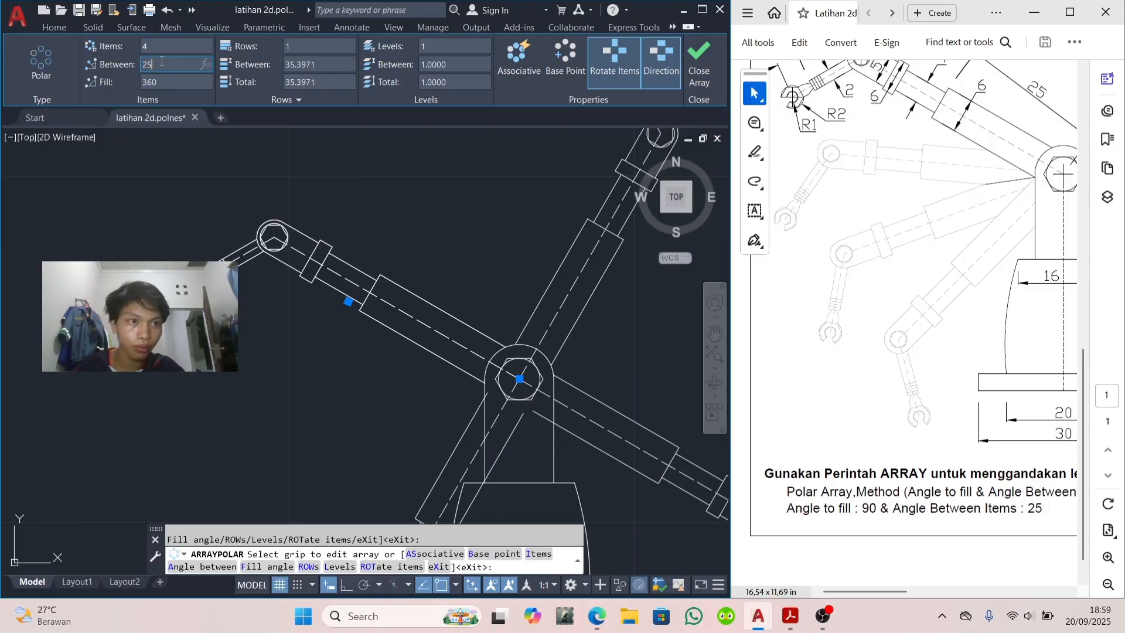
key(Return)
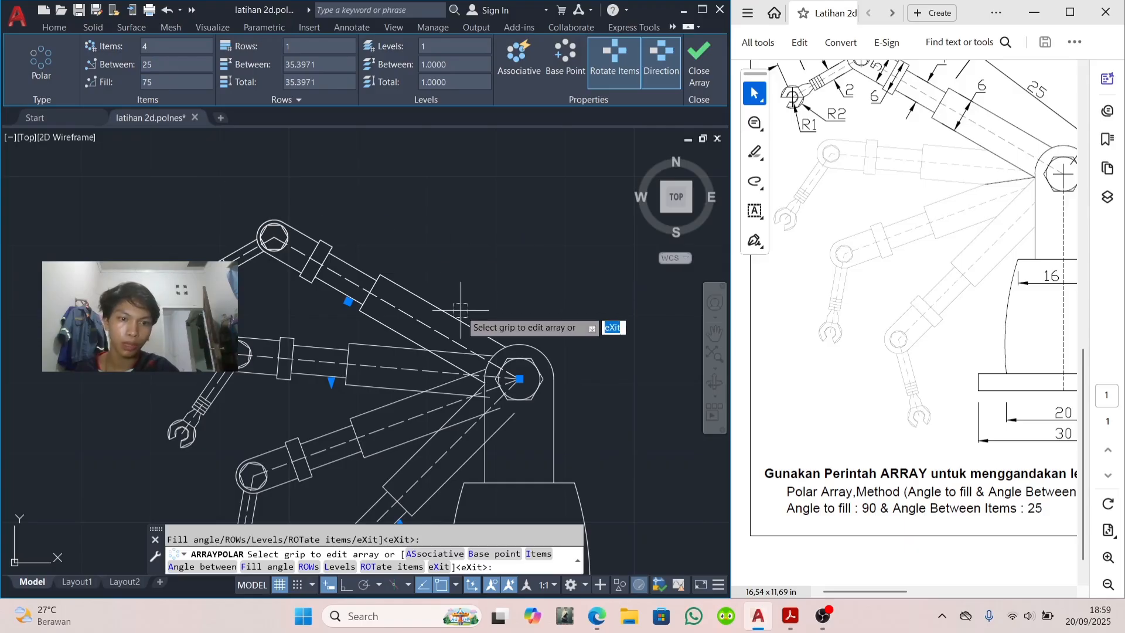
Step: Try a 90° fill angle on the polar array, and finish the array with a 75° fill
scroll(460, 310, down, 4)
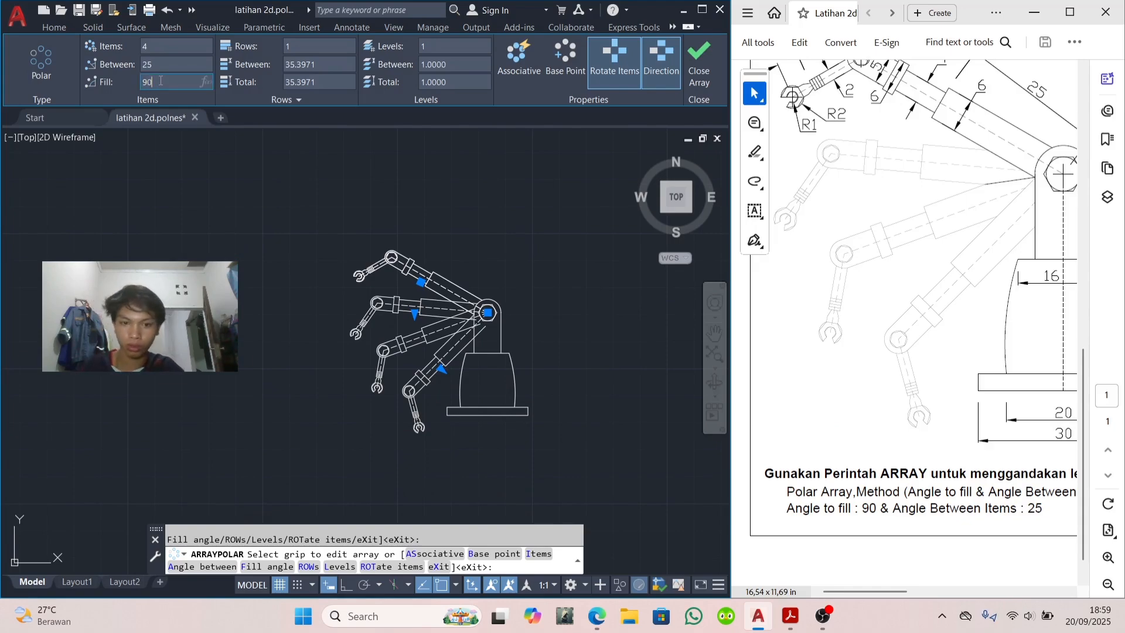
key(Return)
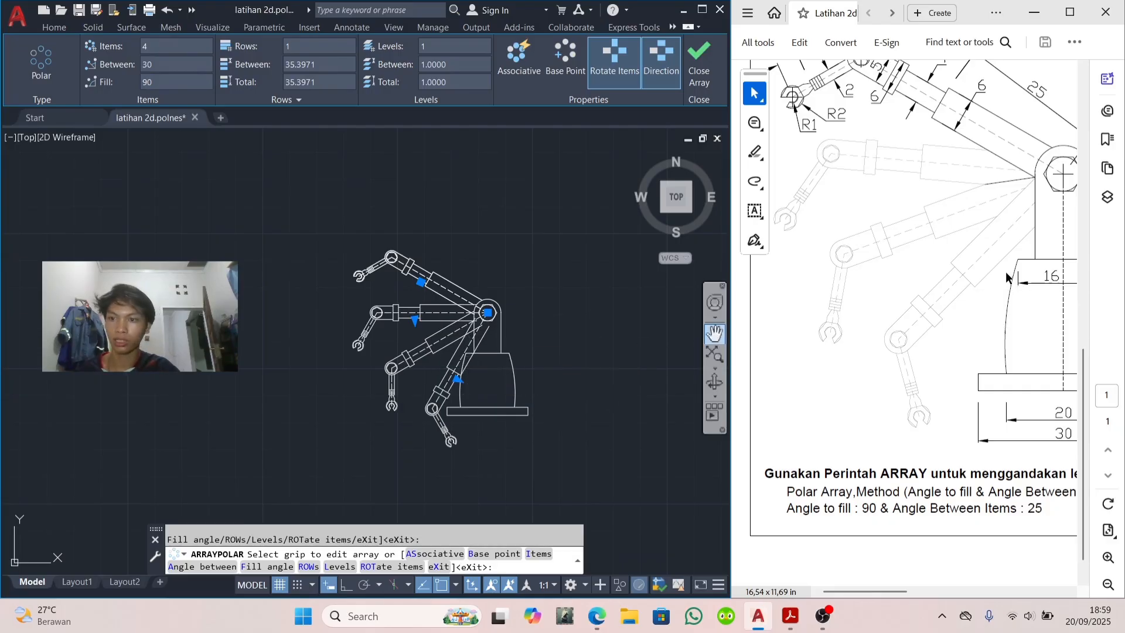
click(174, 83)
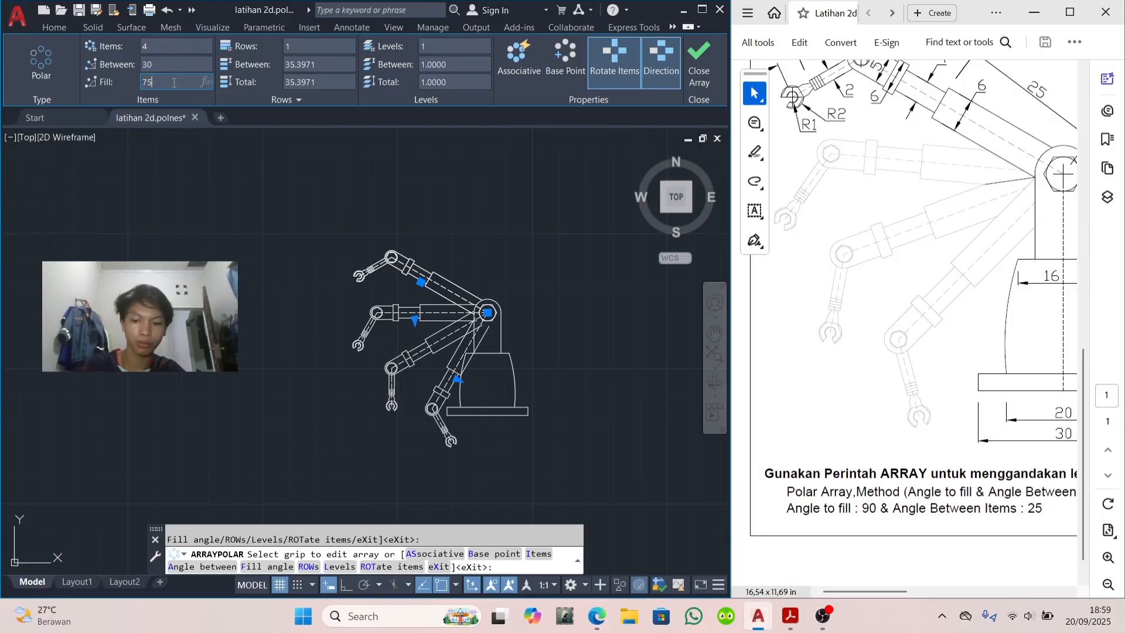
key(Return)
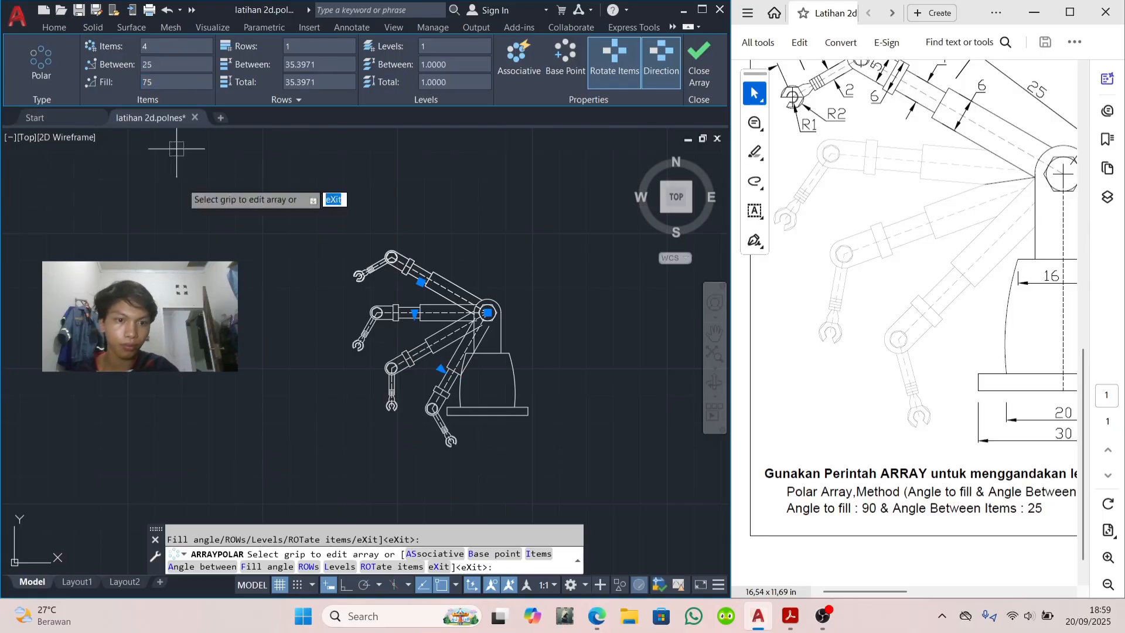
key(Escape)
Step: Trim the ends of the arrayed arms' lines that run inside the base joint's outline
scroll(483, 350, up, 2)
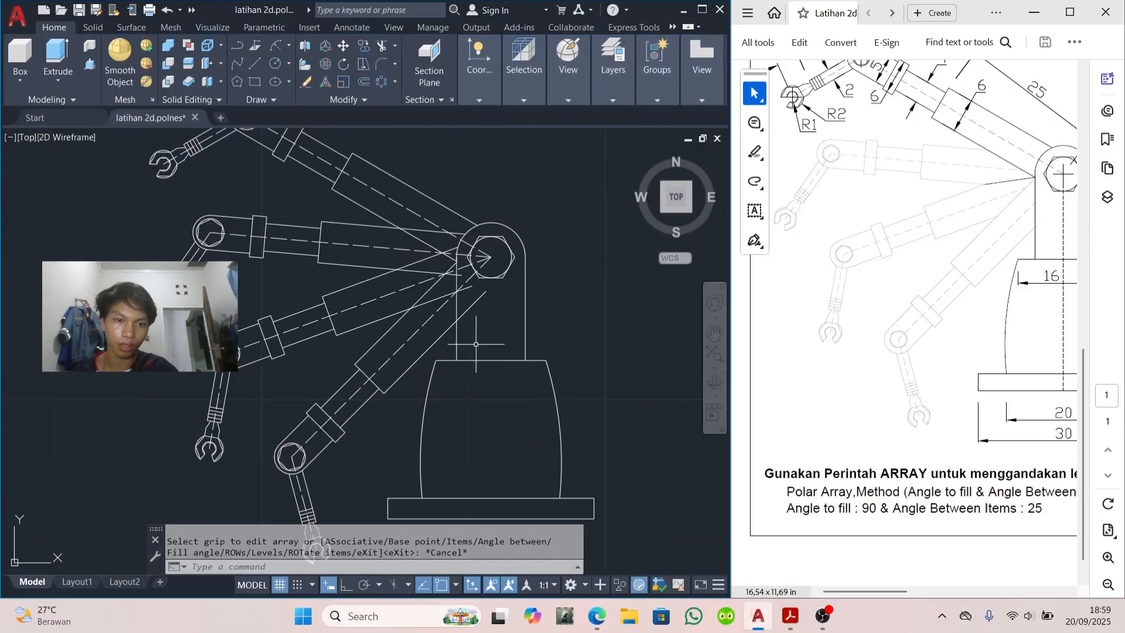
scroll(483, 350, up, 2)
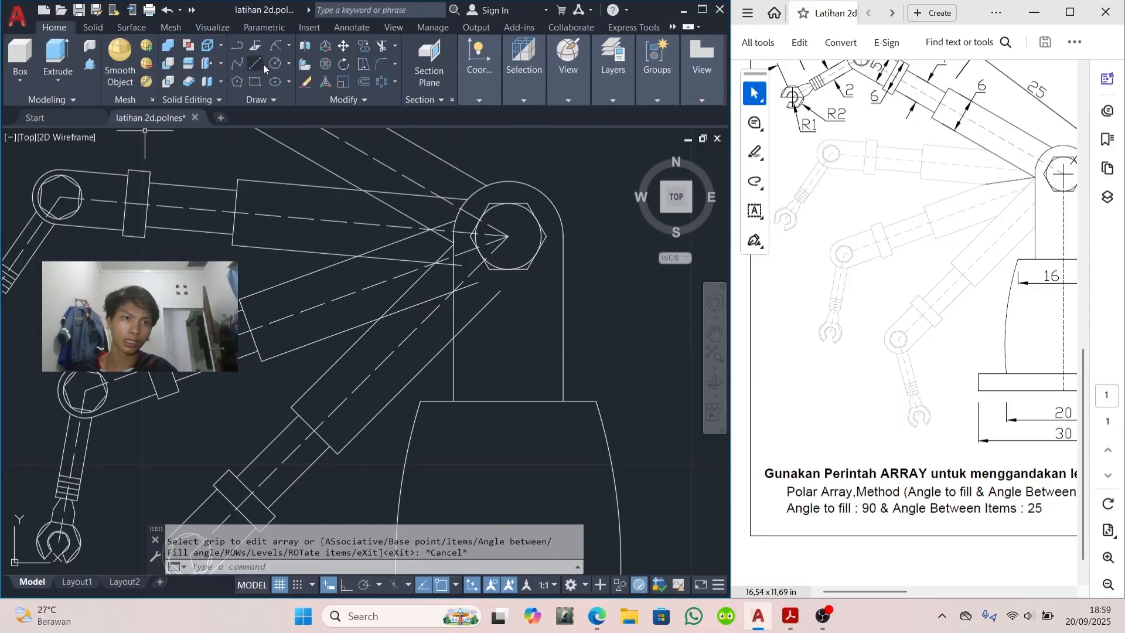
click(381, 46)
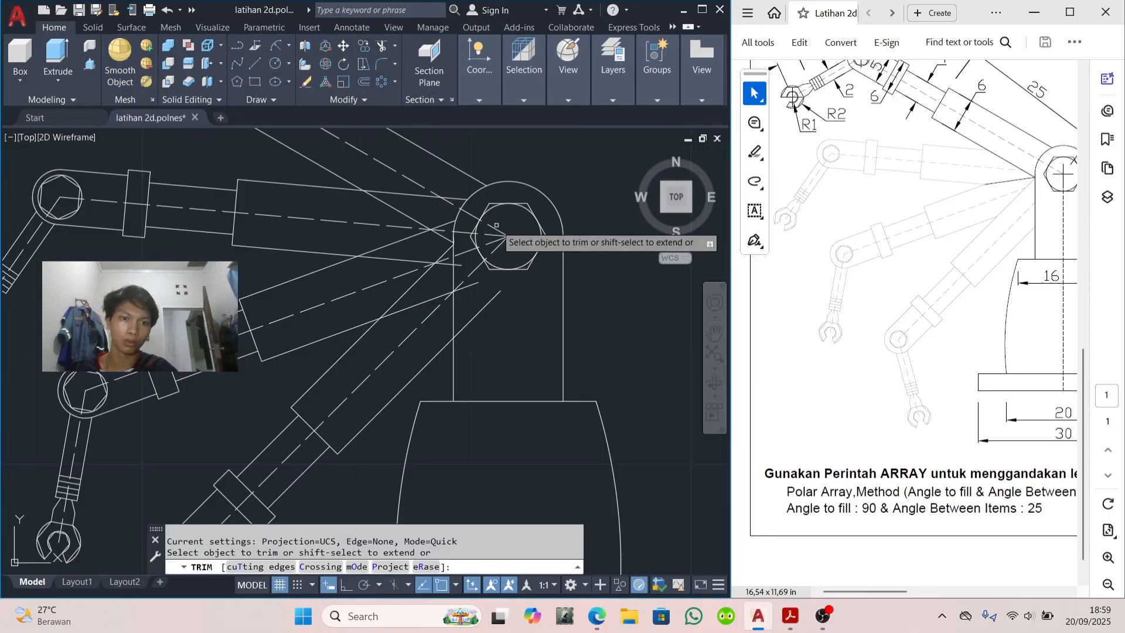
click(473, 236)
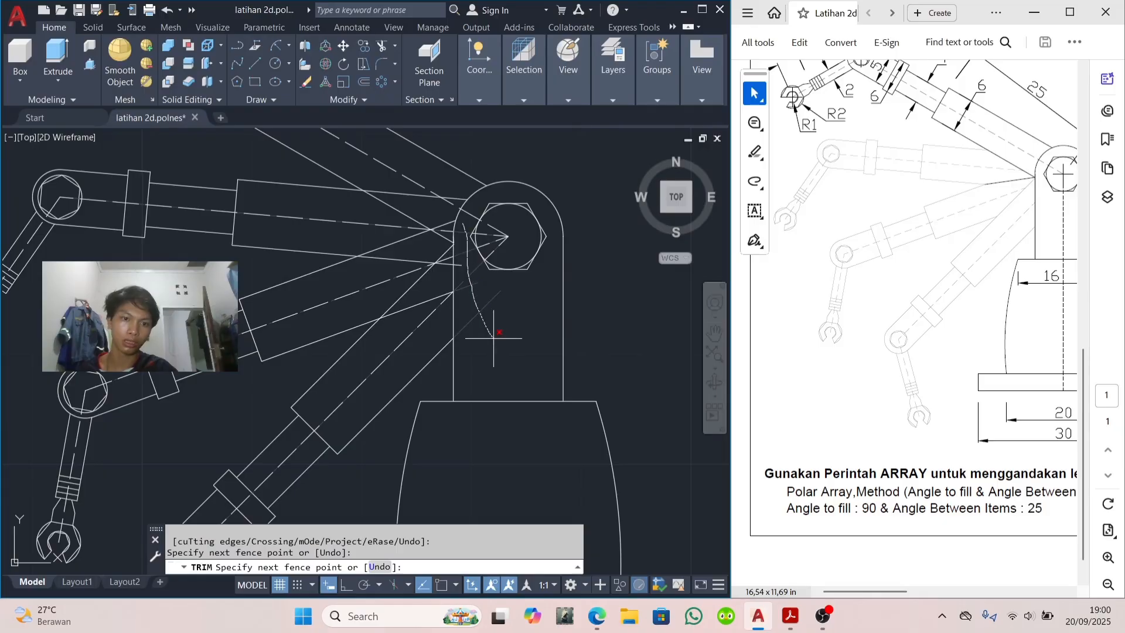
key(Return)
Step: Erase the three leftover dashed centreline pieces of the lower arms inside the base joint's hexagon
scroll(479, 237, up, 4)
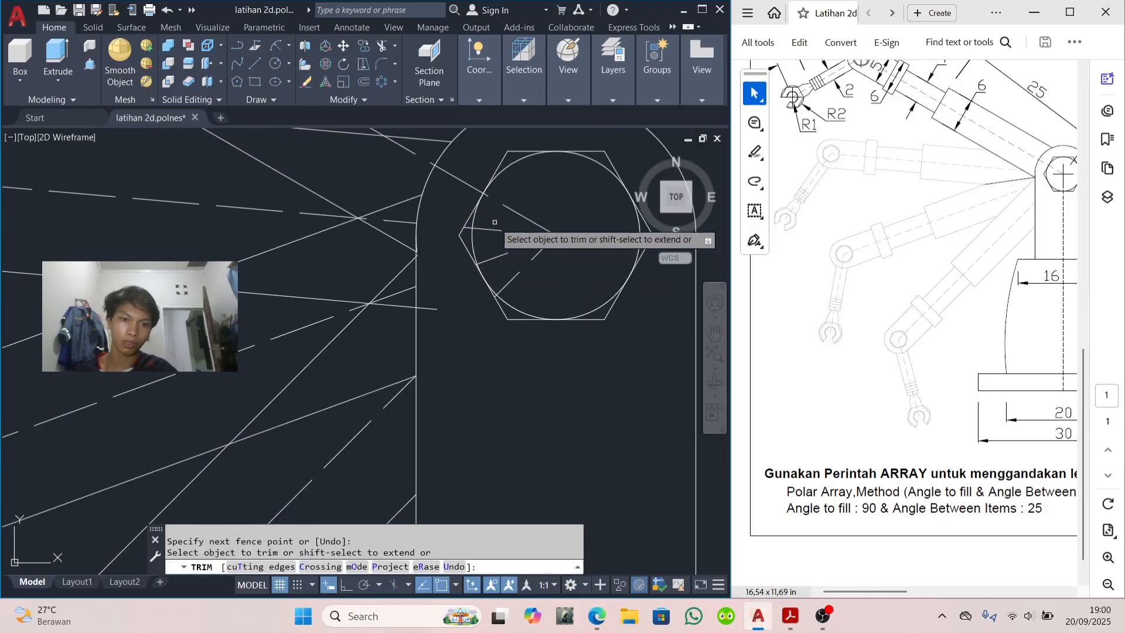
key(Escape)
drag(510, 228, 537, 288)
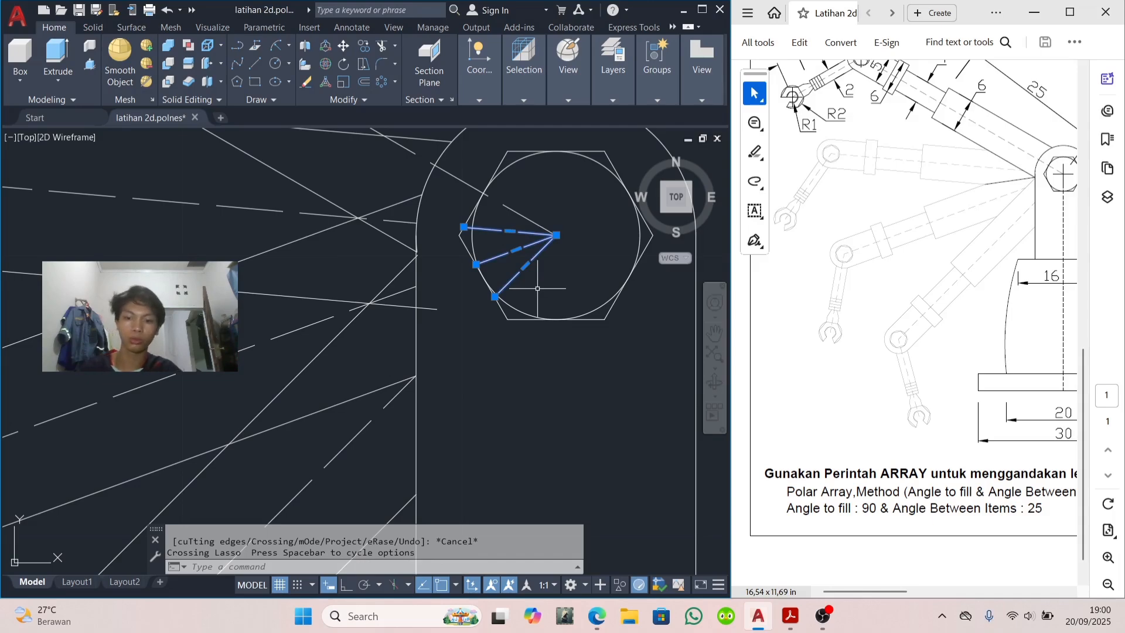
key(Delete)
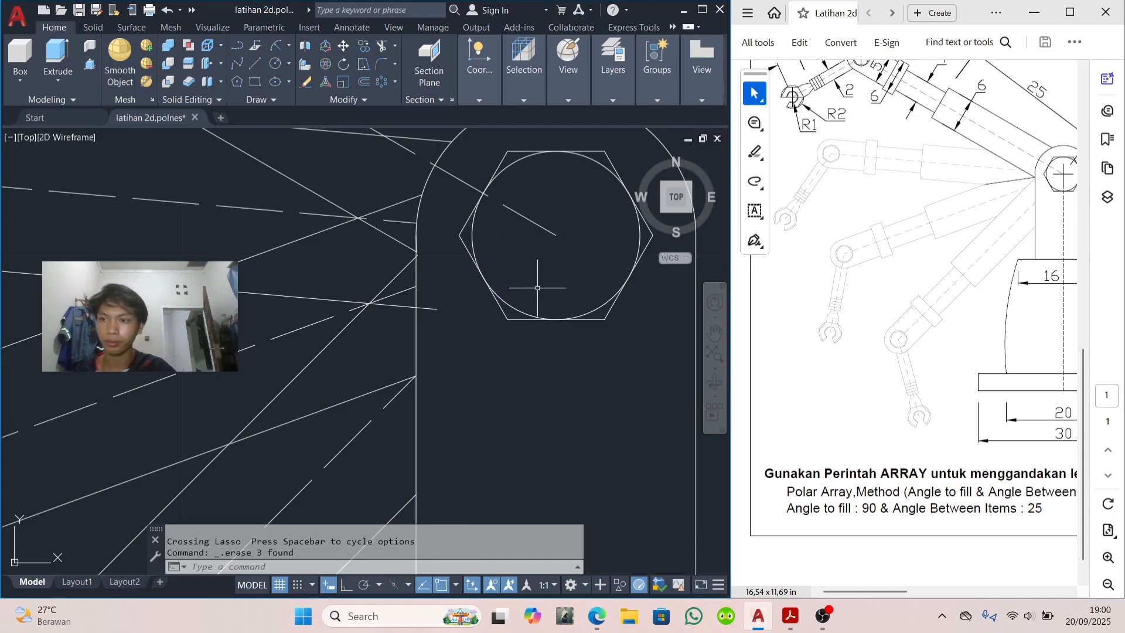
Step: Trim the overlapping edge and centreline segments where the arrayed arms cross beside the base joint
scroll(393, 236, down, 2)
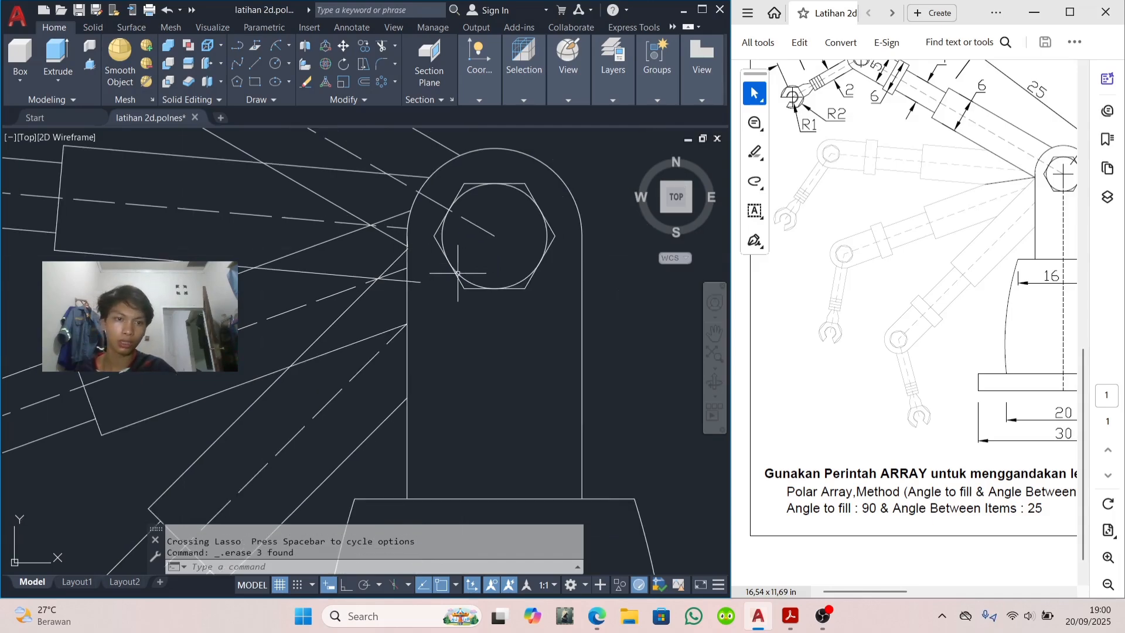
middle_drag(350, 187, 460, 243)
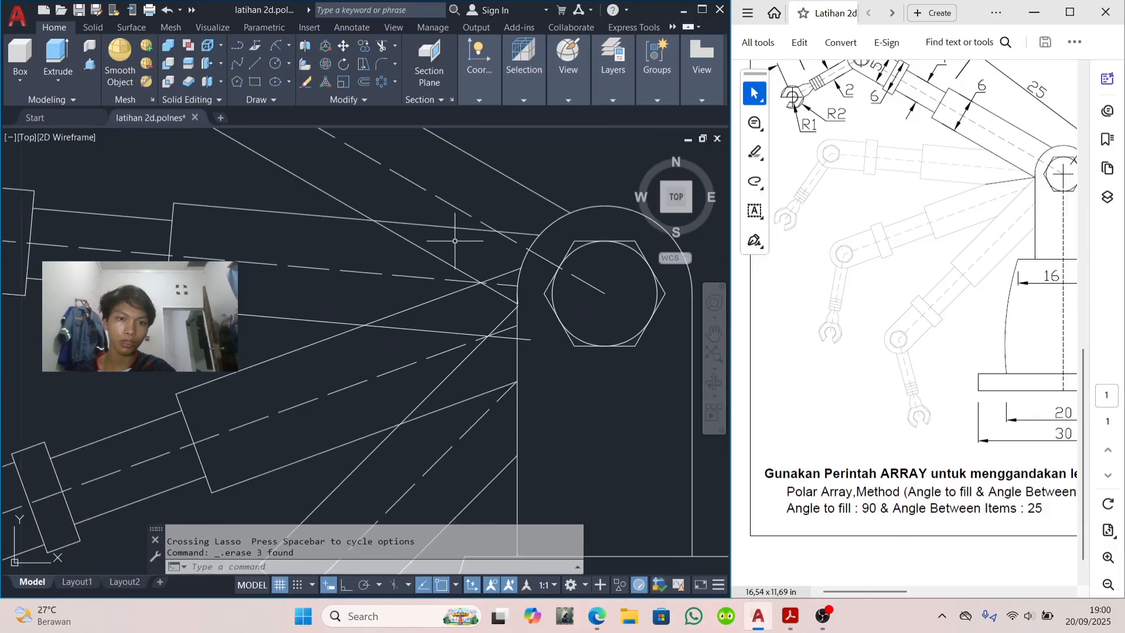
key(space)
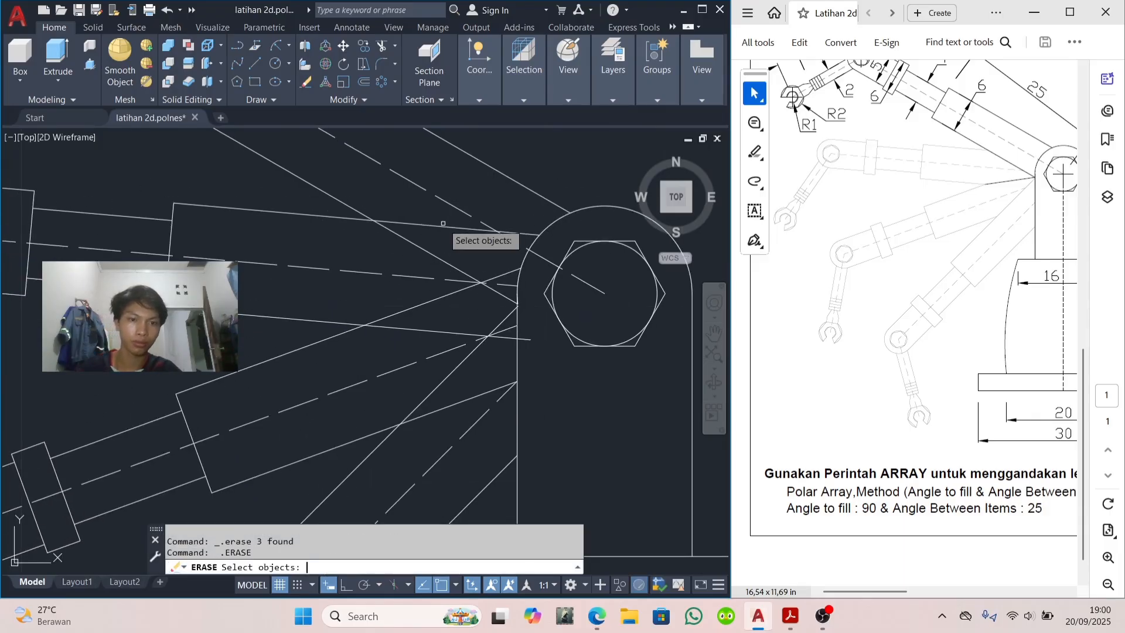
click(381, 45)
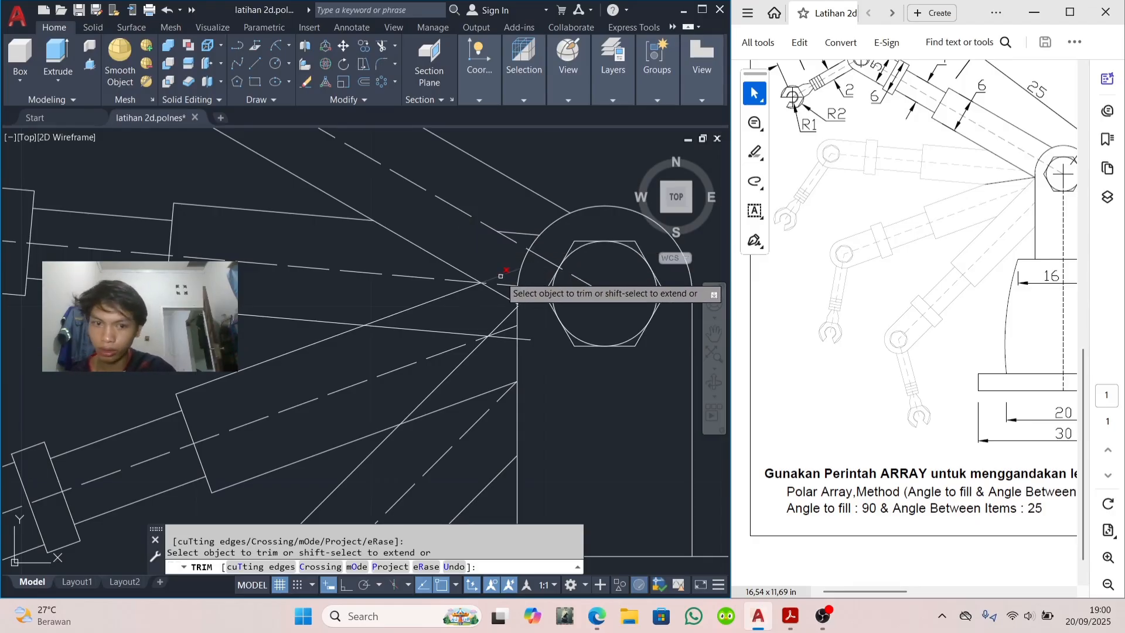
click(500, 276)
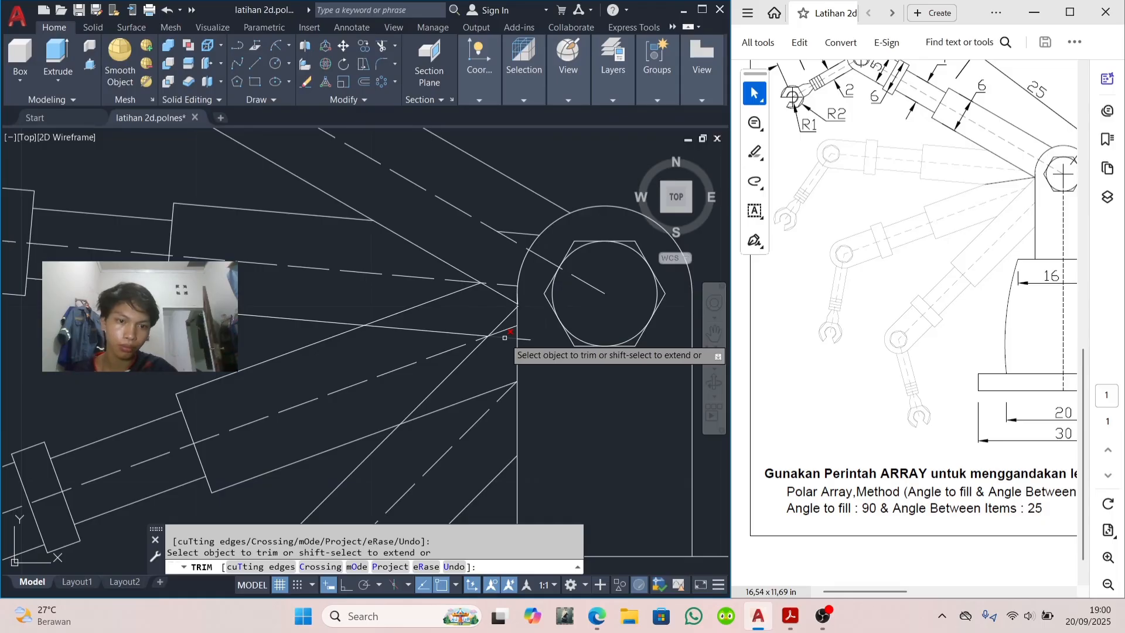
click(504, 338)
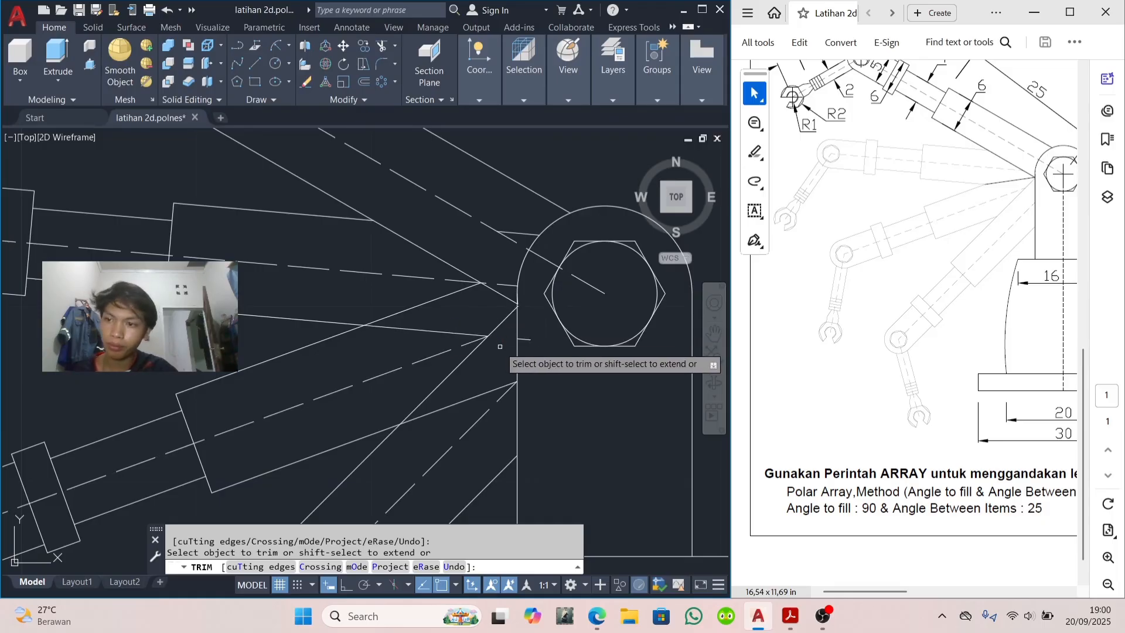
click(479, 395)
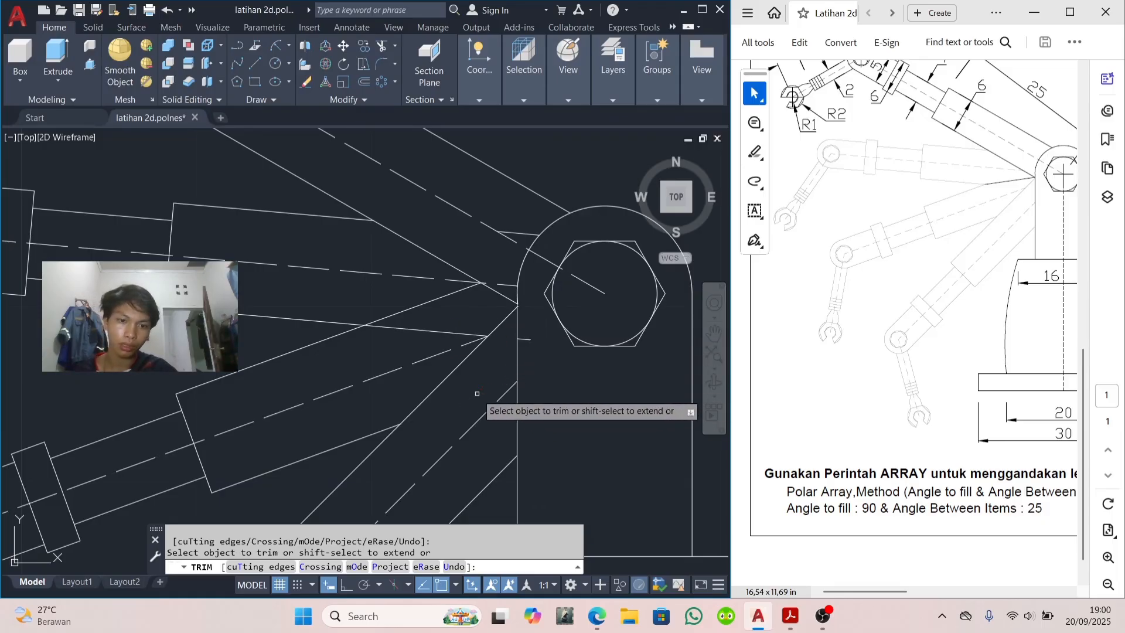
click(449, 330)
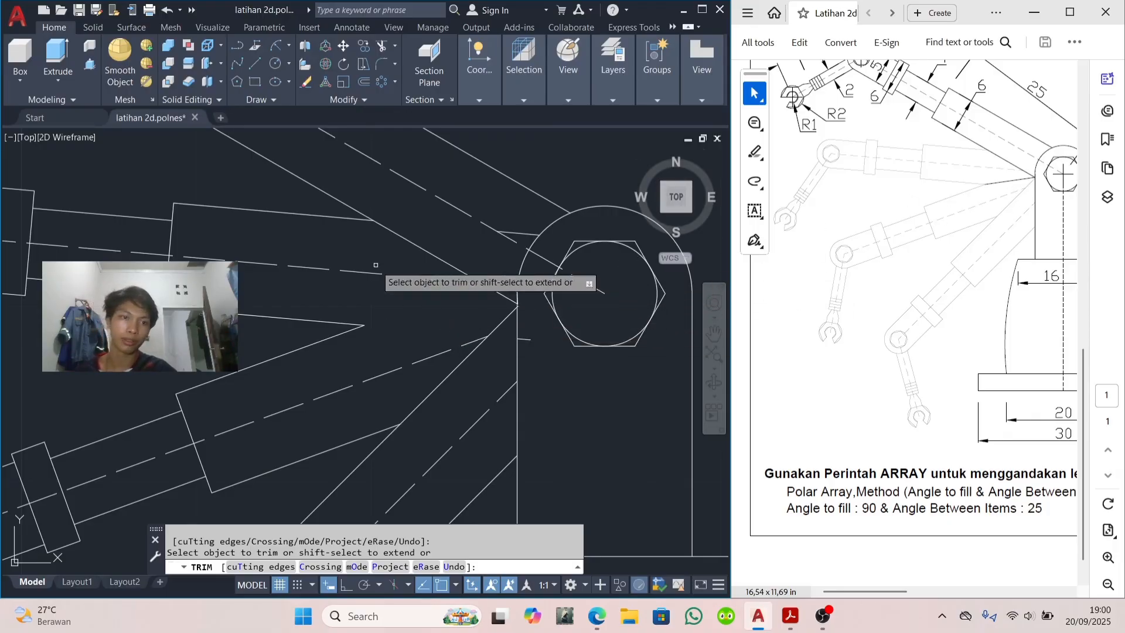
Step: Trim the remaining short line stubs inside the base post and across the uppermost arm near the joint
click(253, 64)
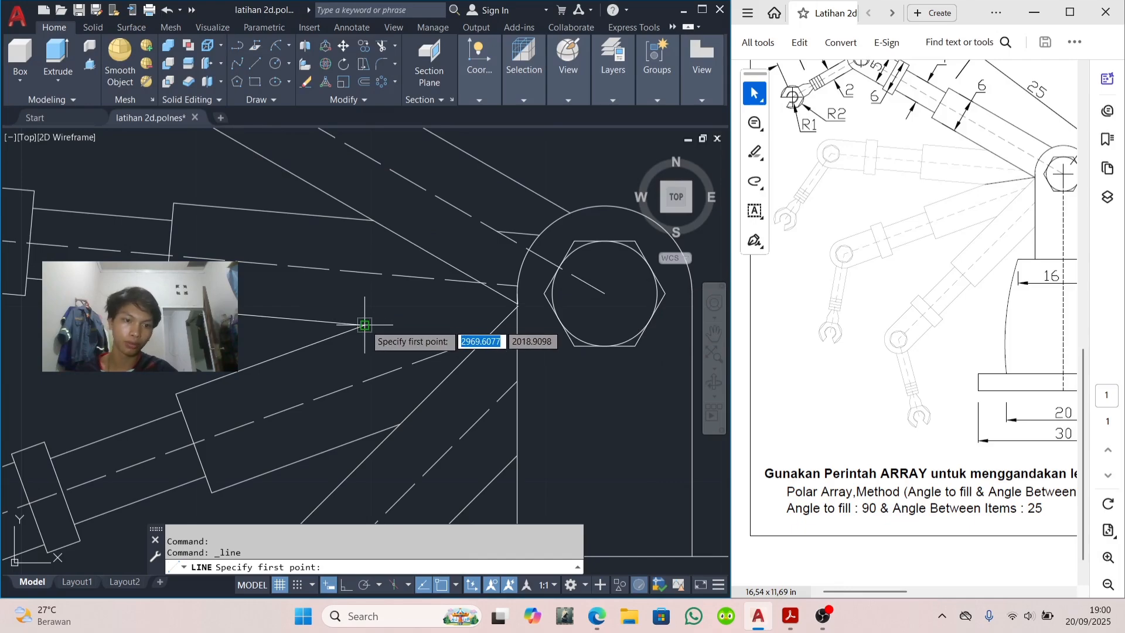
key(Escape)
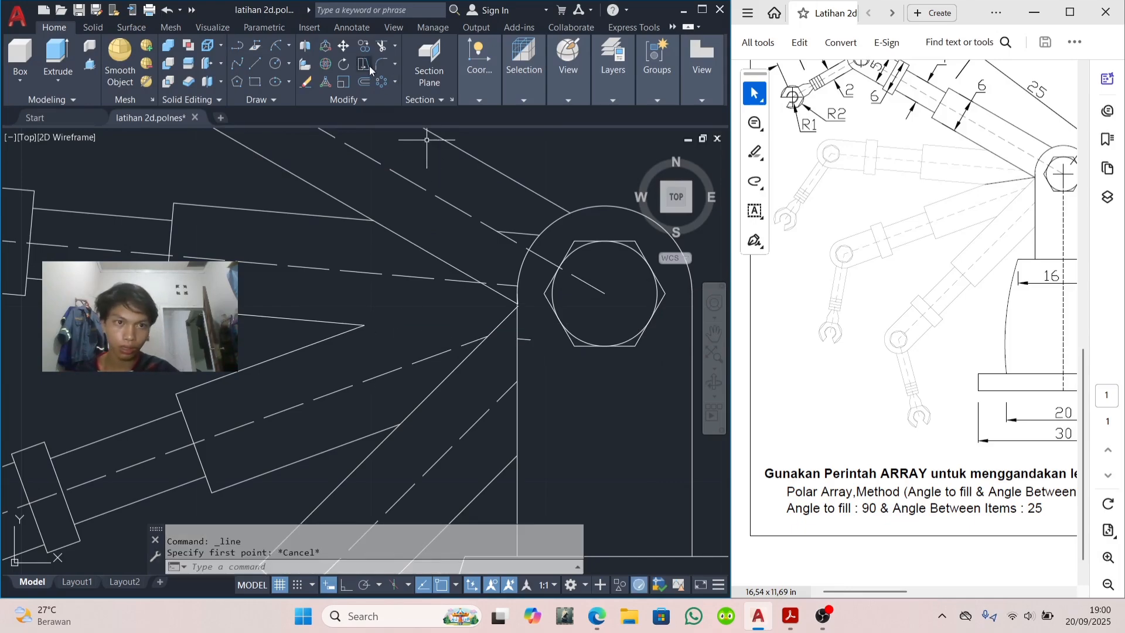
click(380, 46)
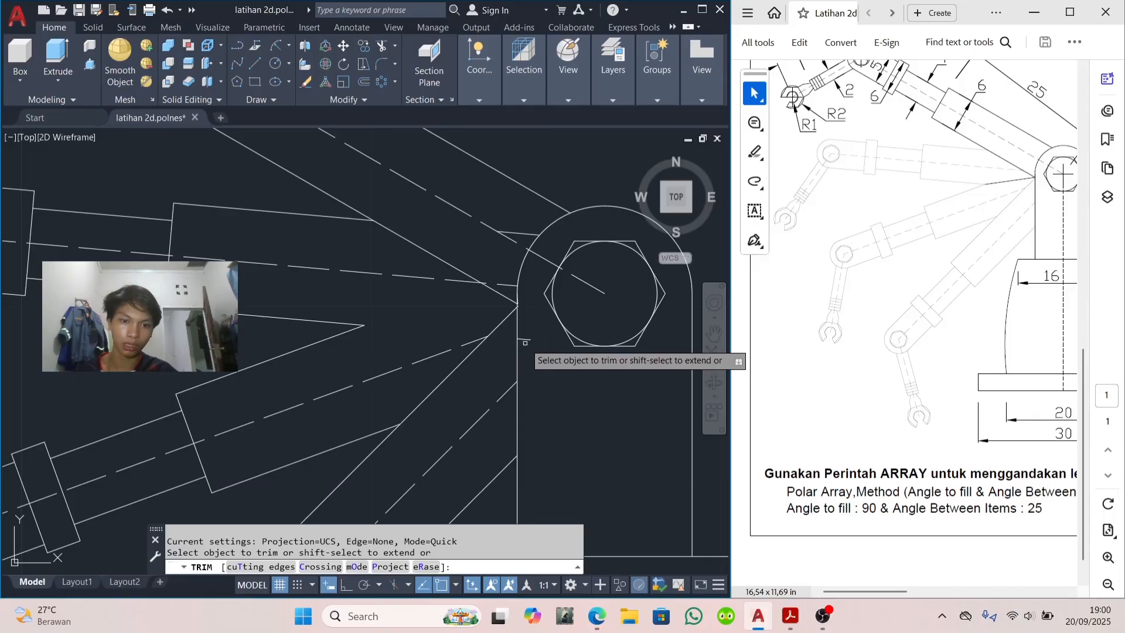
scroll(525, 339, down, 3)
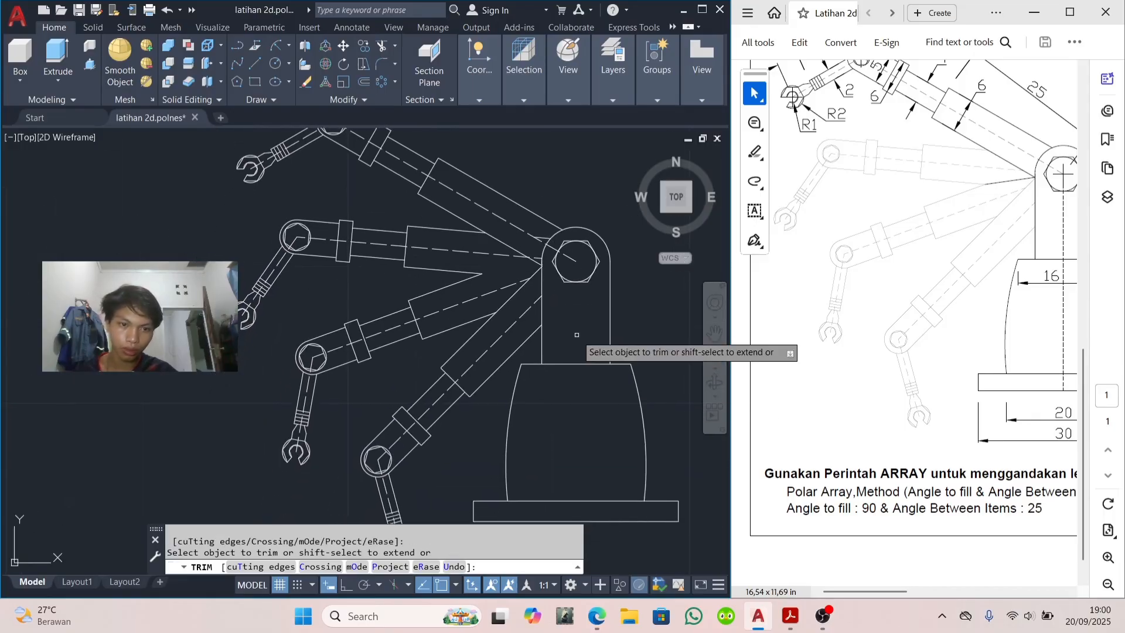
scroll(539, 232, up, 4)
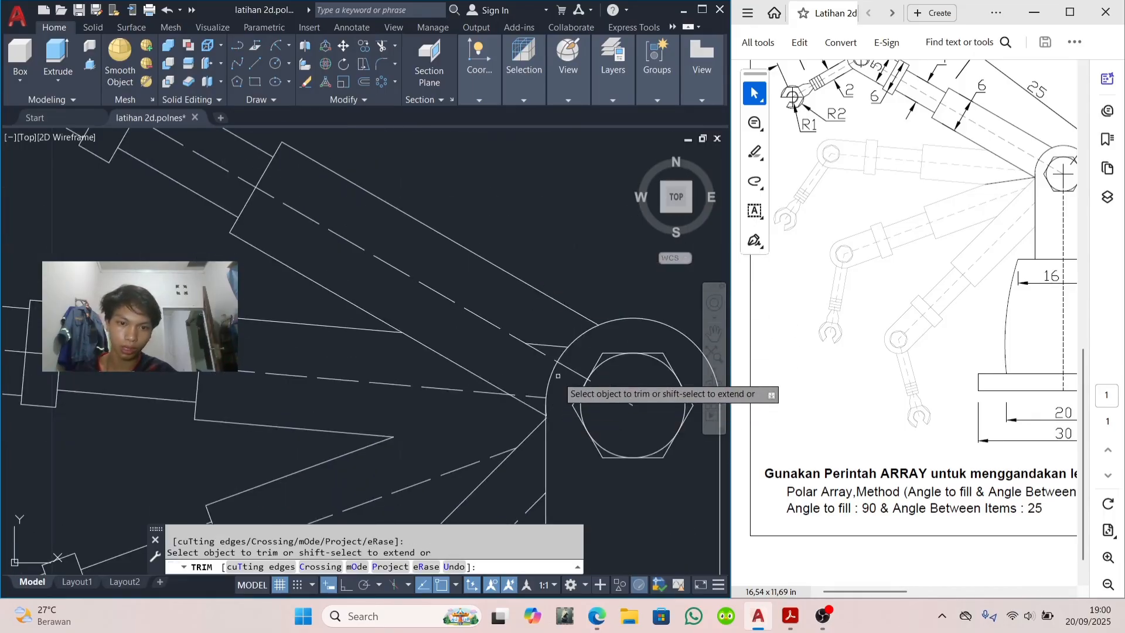
scroll(548, 345, down, 2)
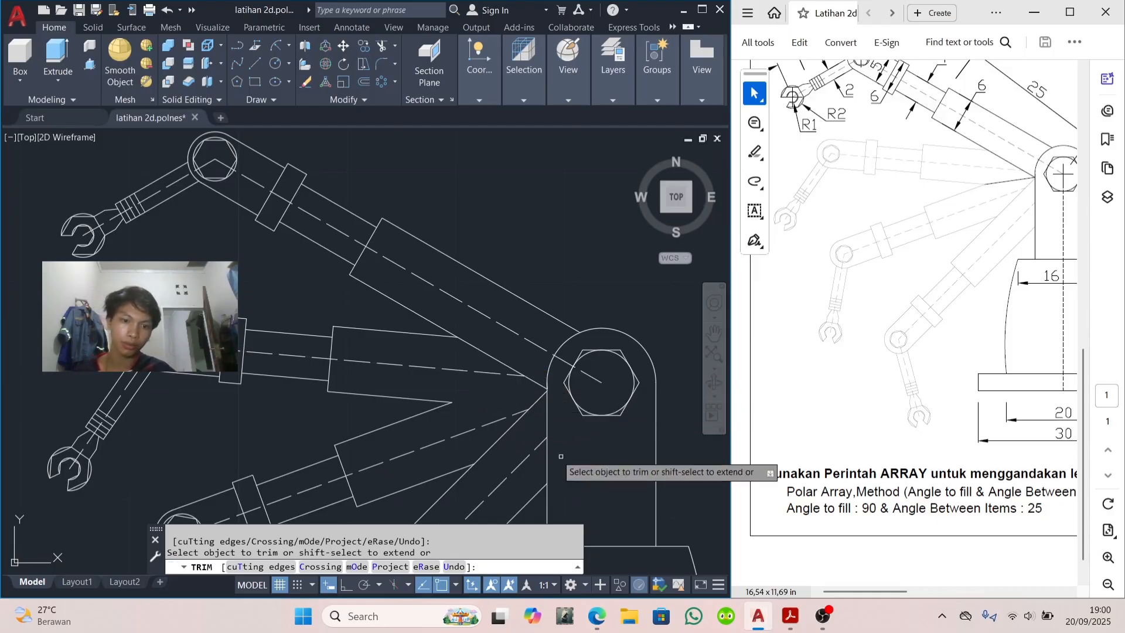
middle_drag(590, 461, 593, 453)
scroll(628, 404, down, 2)
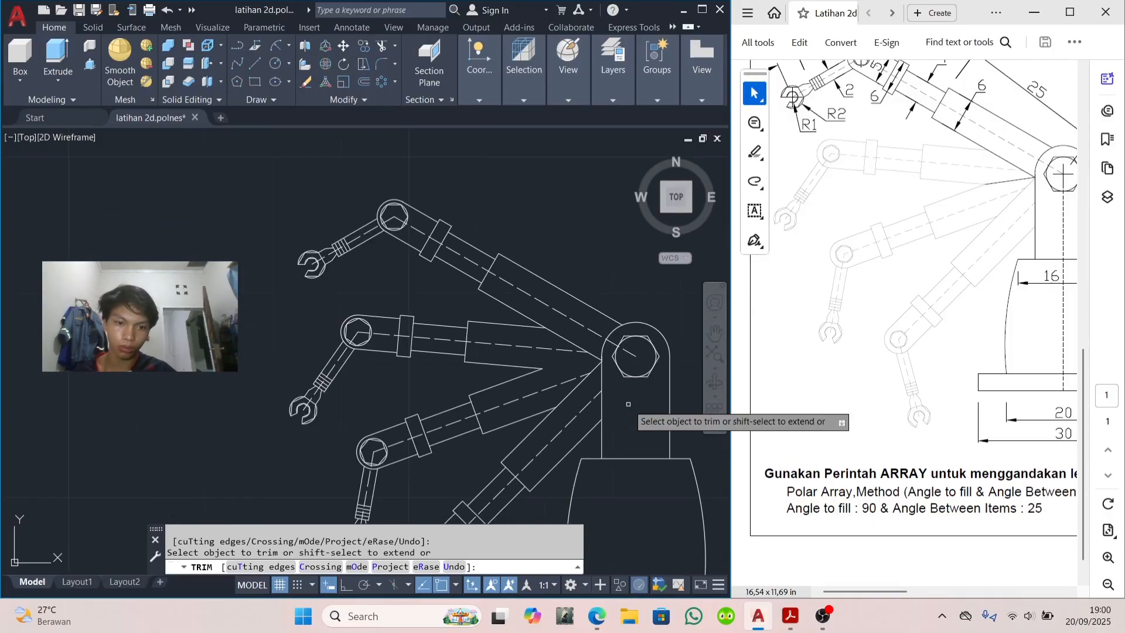
scroll(583, 353, up, 3)
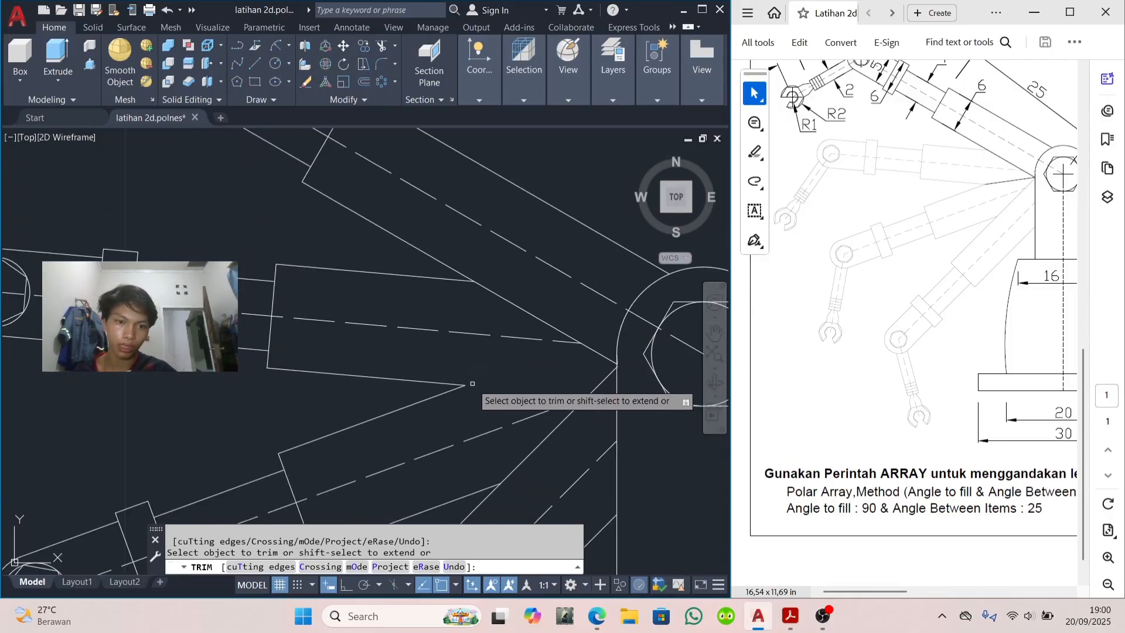
key(Escape)
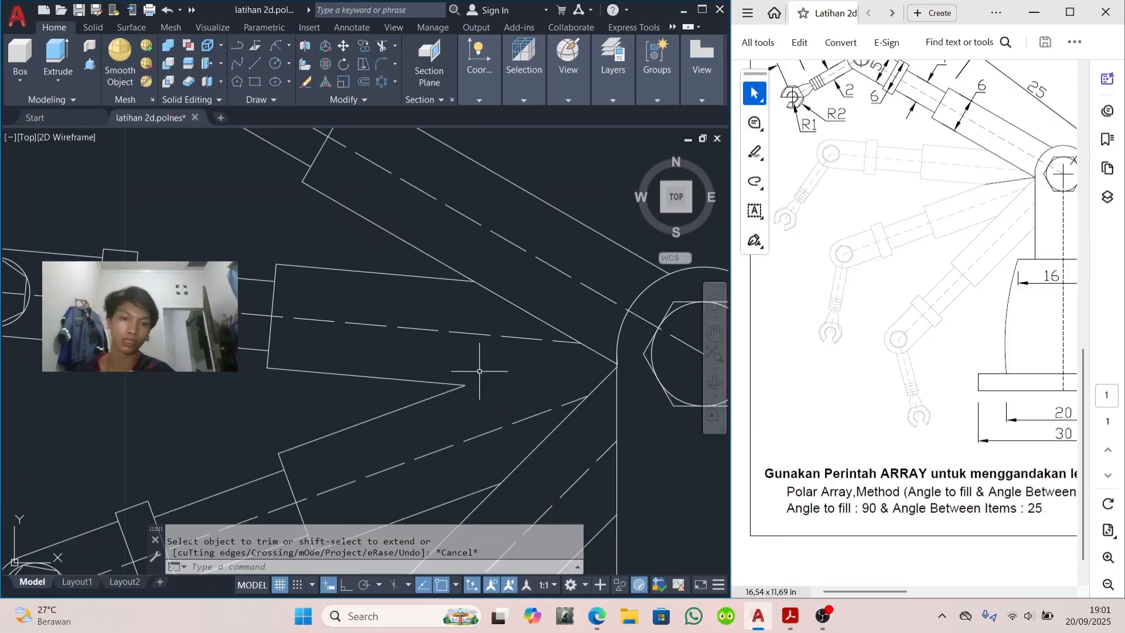
Step: Make ByLayer the current linetype
text(line)
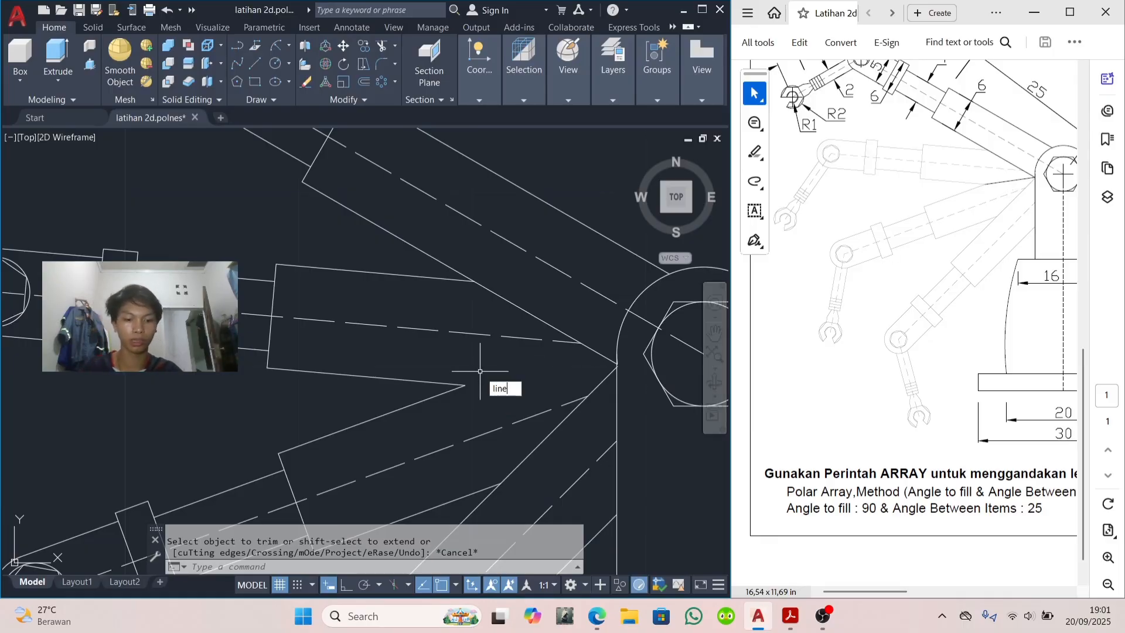
text(type)
key(Return)
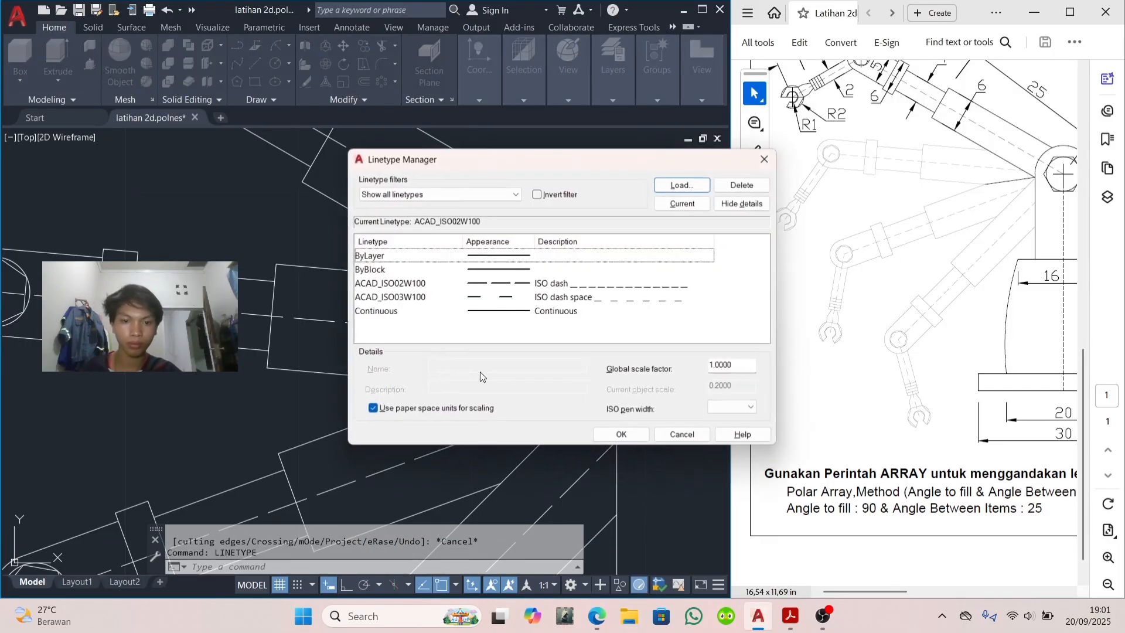
click(497, 257)
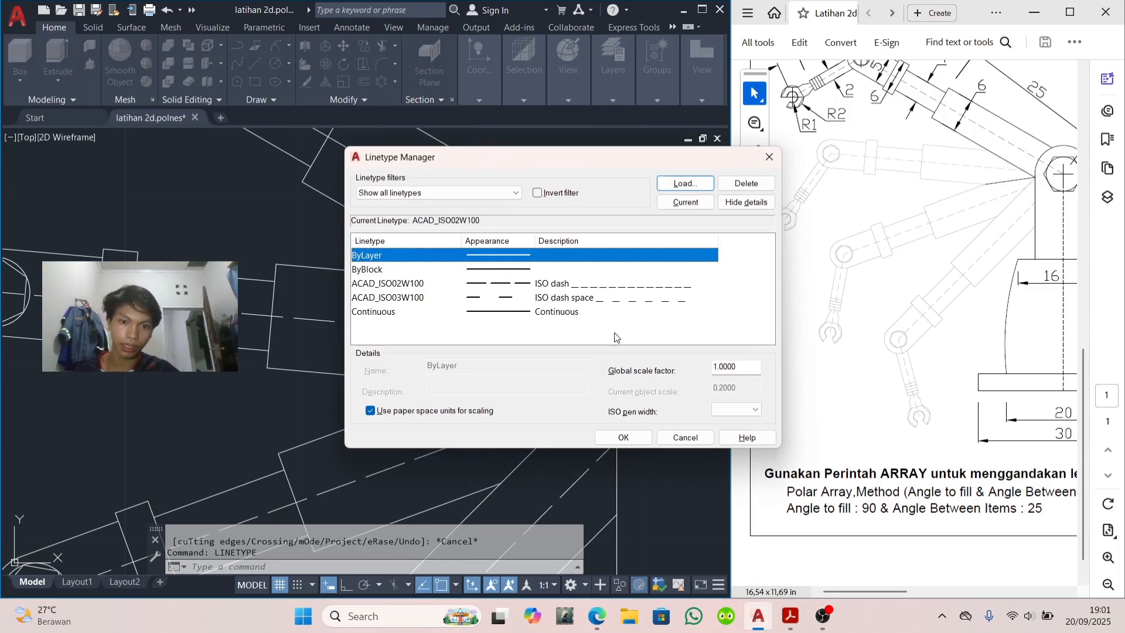
click(683, 202)
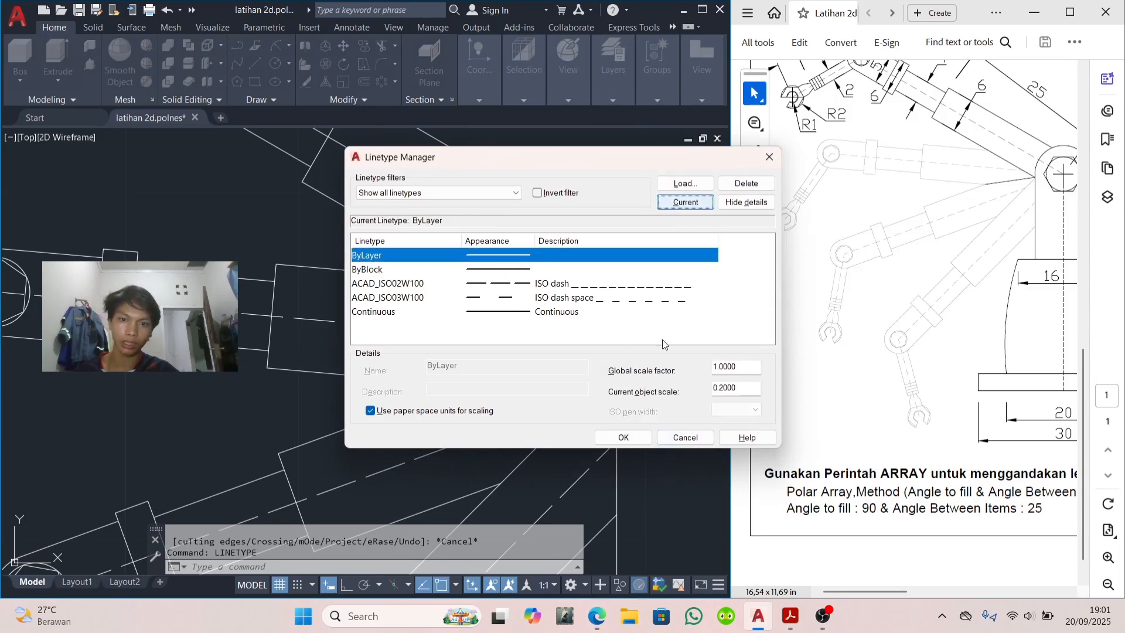
click(623, 437)
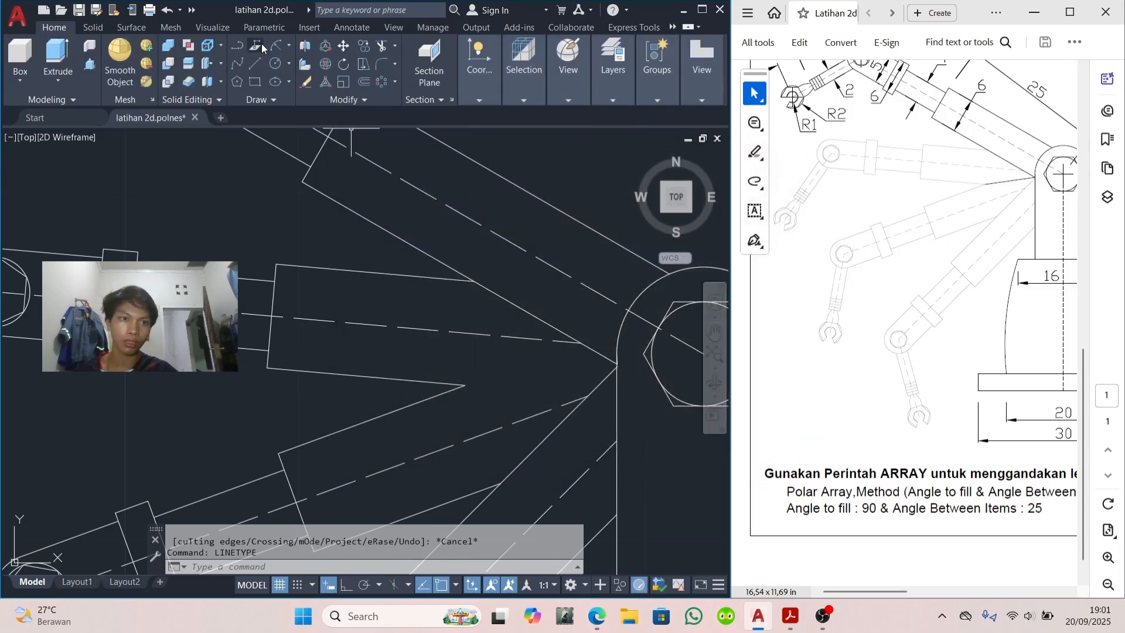
Step: Draw a line from where the second and third arms' edges meet to the edge of the base post
click(258, 64)
click(466, 385)
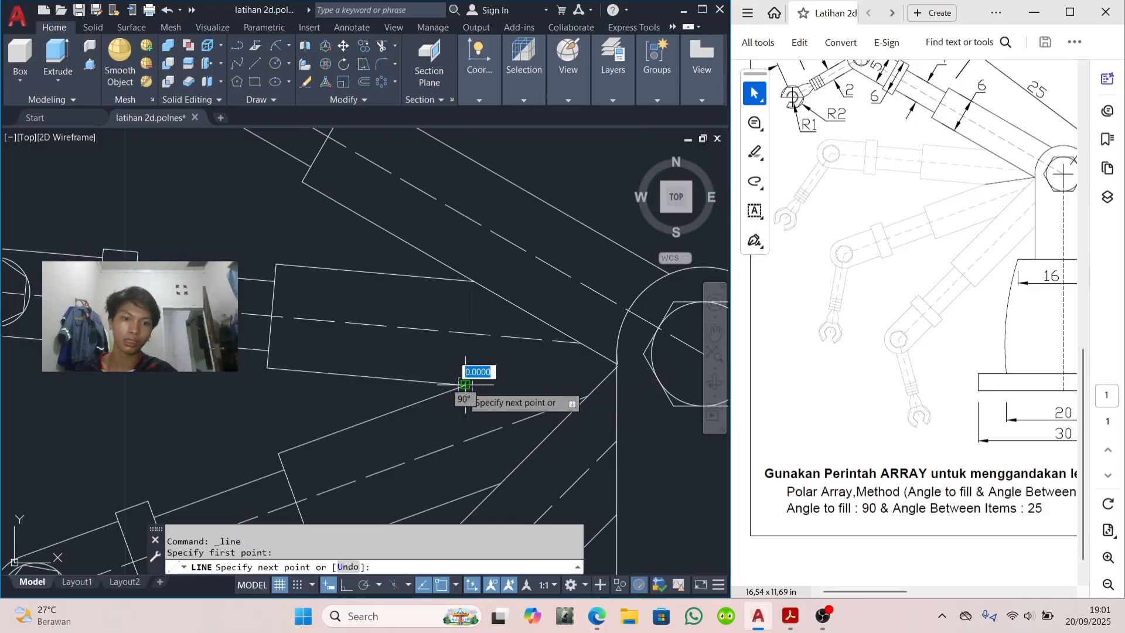
click(617, 365)
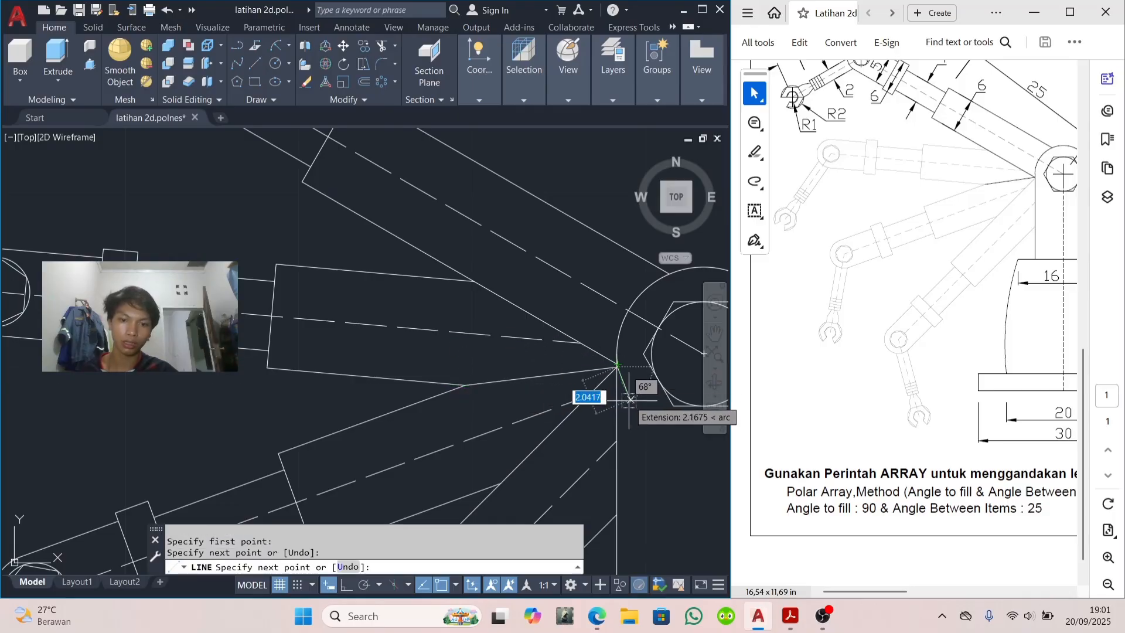
key(Escape)
Step: Trim the tiny line and arc ends that overshoot the base post's edge where the arms converge
scroll(633, 387, up, 4)
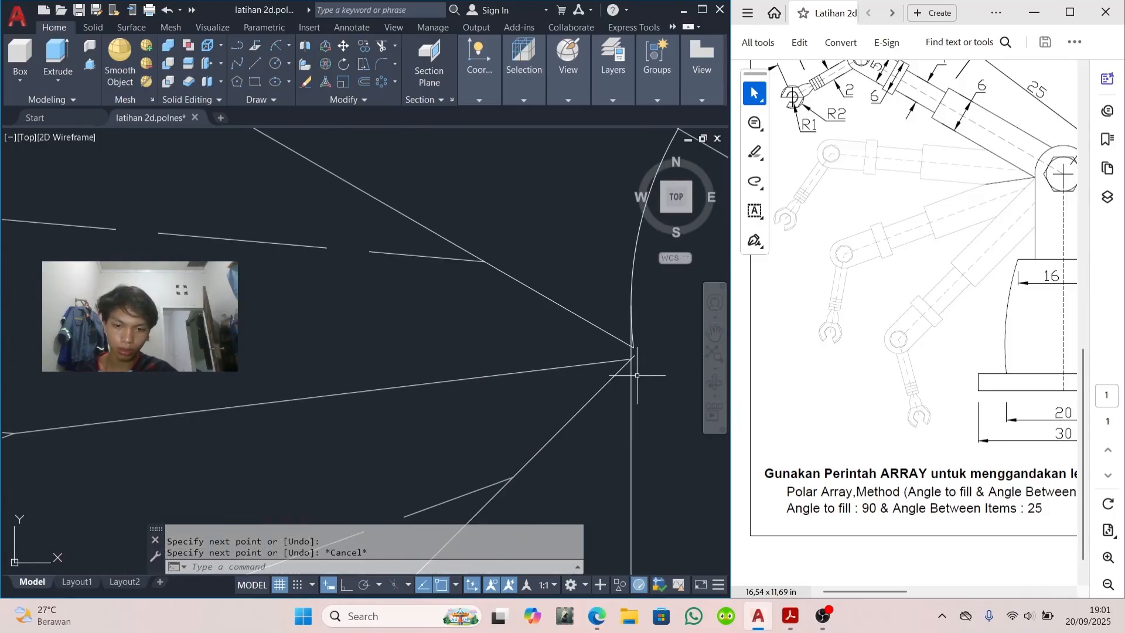
scroll(637, 373, down, 4)
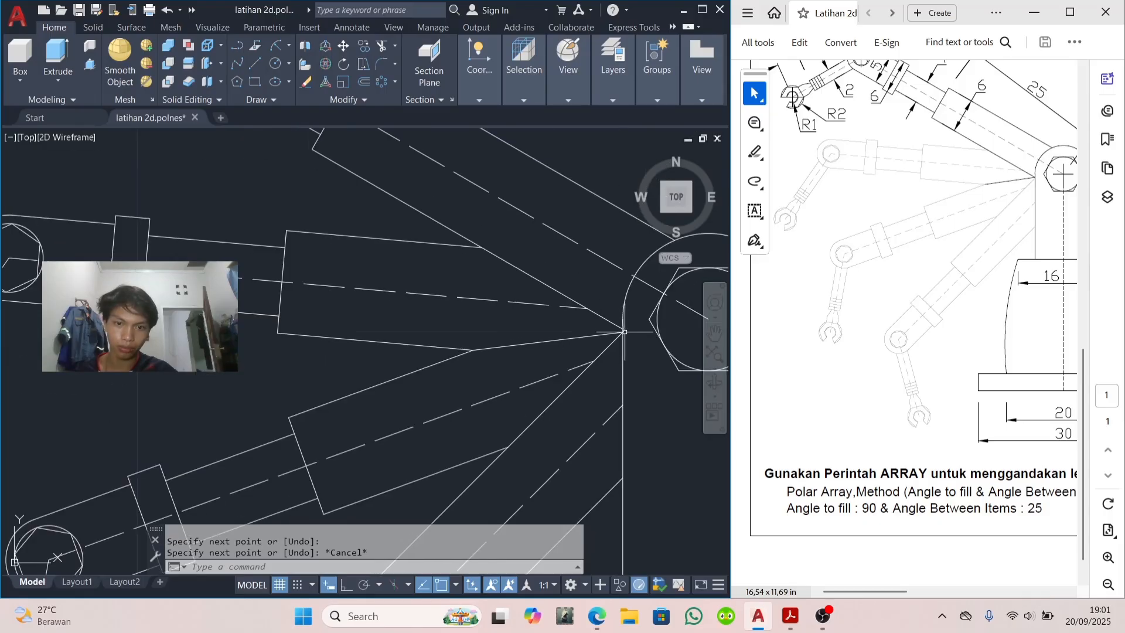
scroll(625, 315, up, 5)
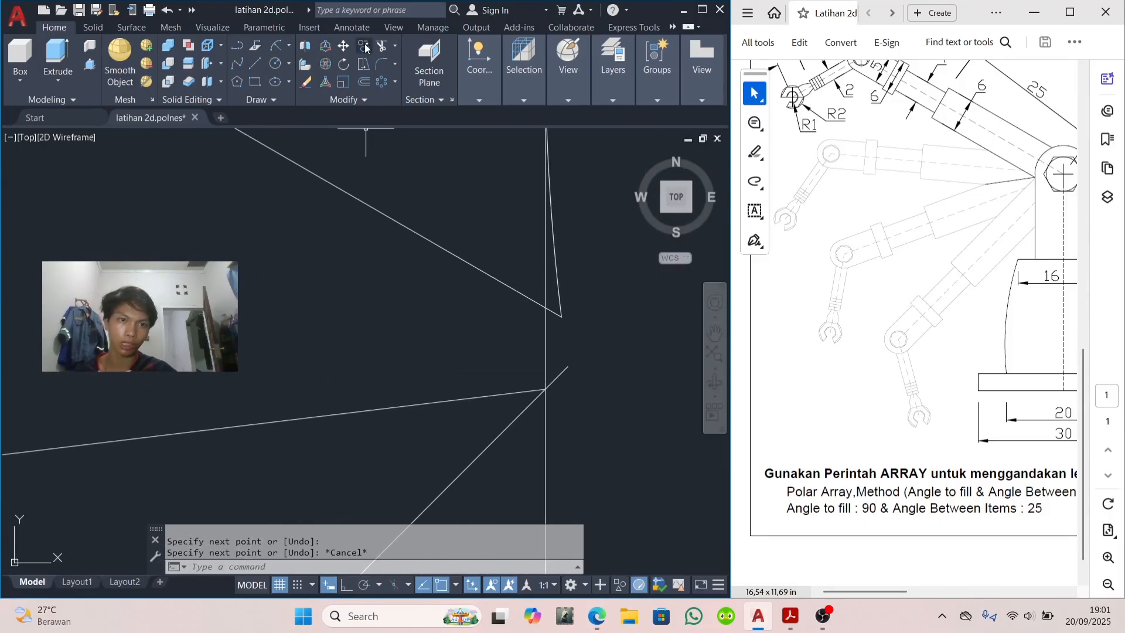
click(380, 45)
drag(580, 276, 550, 317)
drag(558, 356, 559, 393)
scroll(561, 396, down, 5)
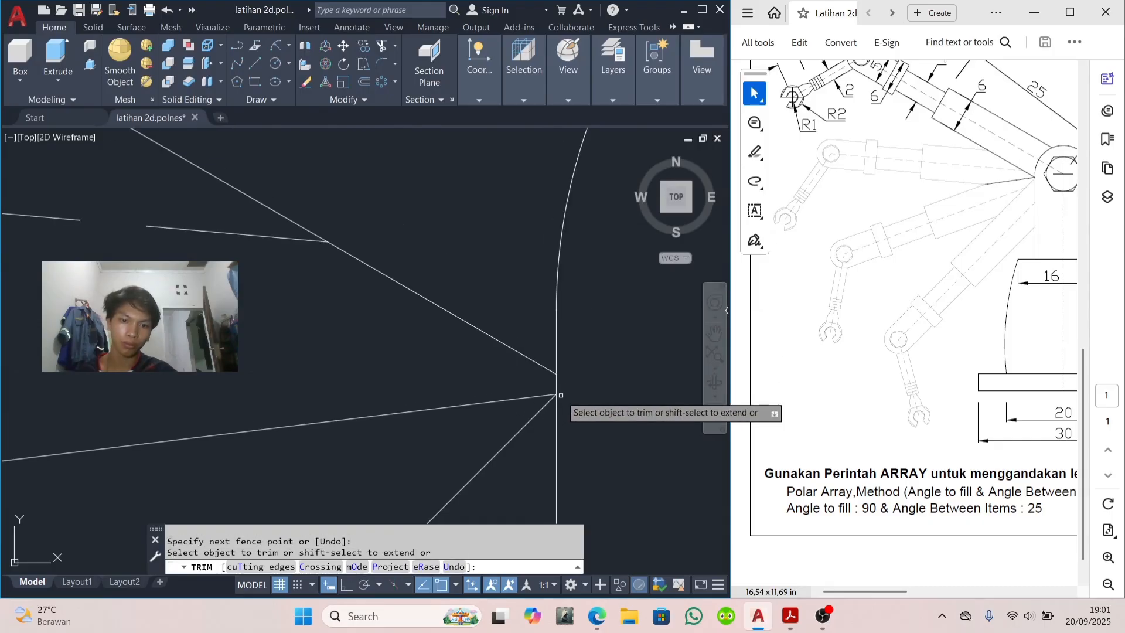
Step: Examine the trimmed junction where the arms meet the base post
scroll(561, 395, down, 3)
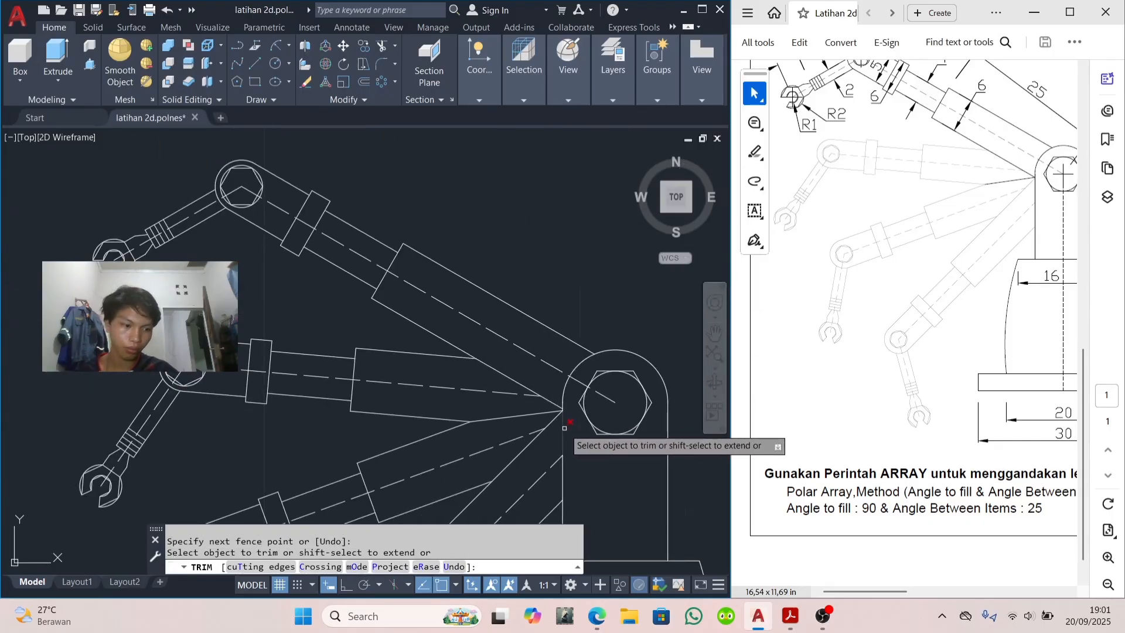
key(Escape)
mouse_move(551, 440)
middle_down()
mouse_move(592, 310)
mouse_move(526, 407)
middle_up()
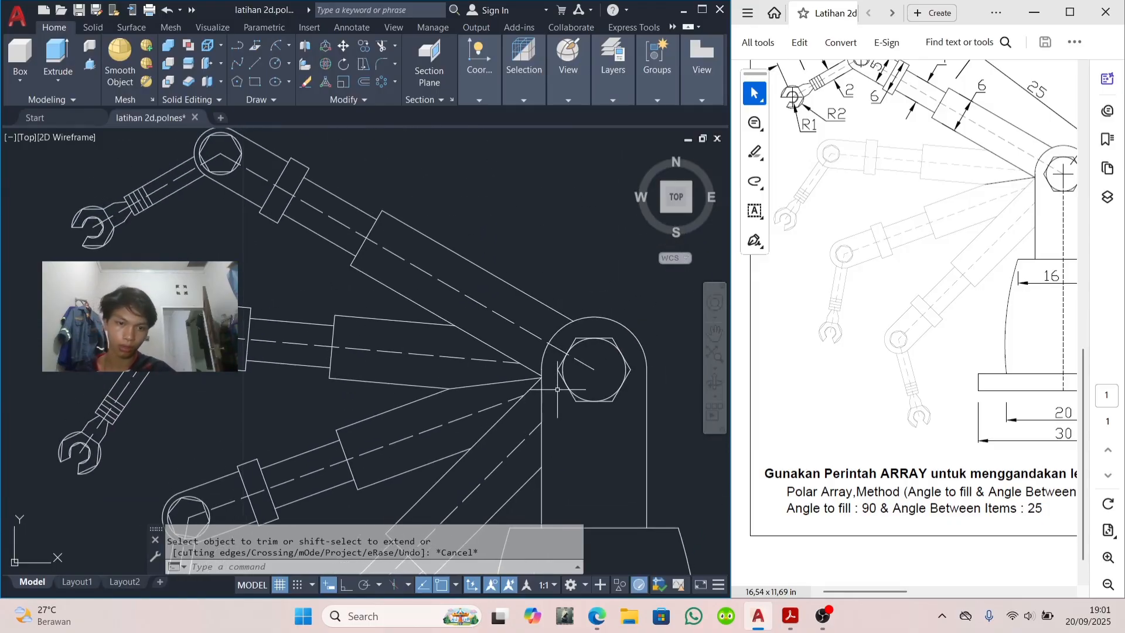
scroll(515, 371, up, 3)
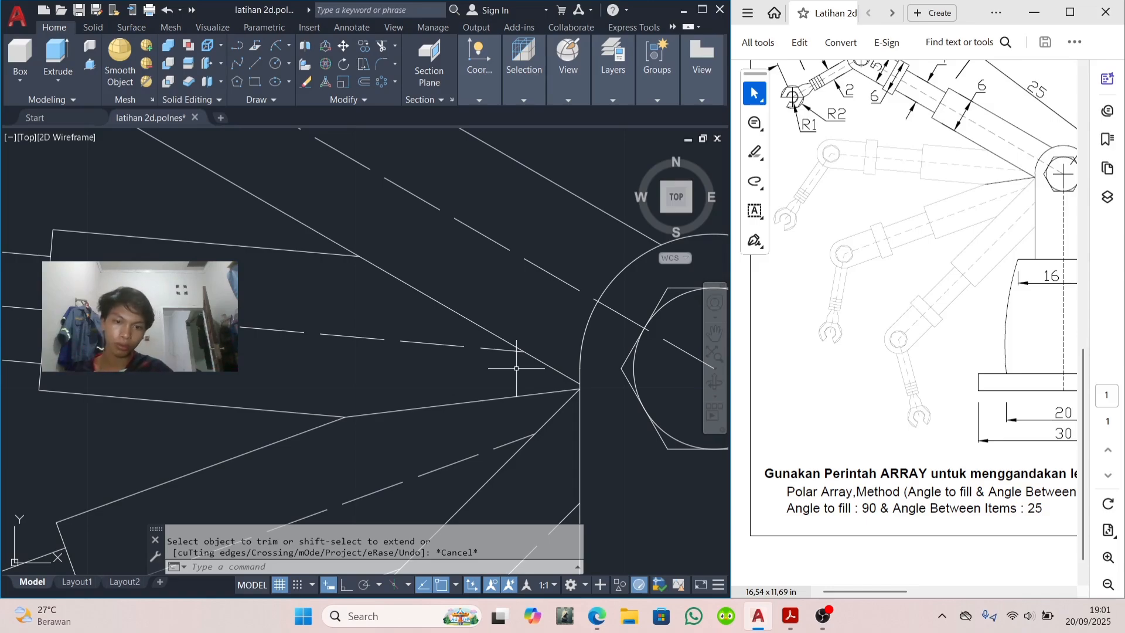
scroll(516, 368, down, 5)
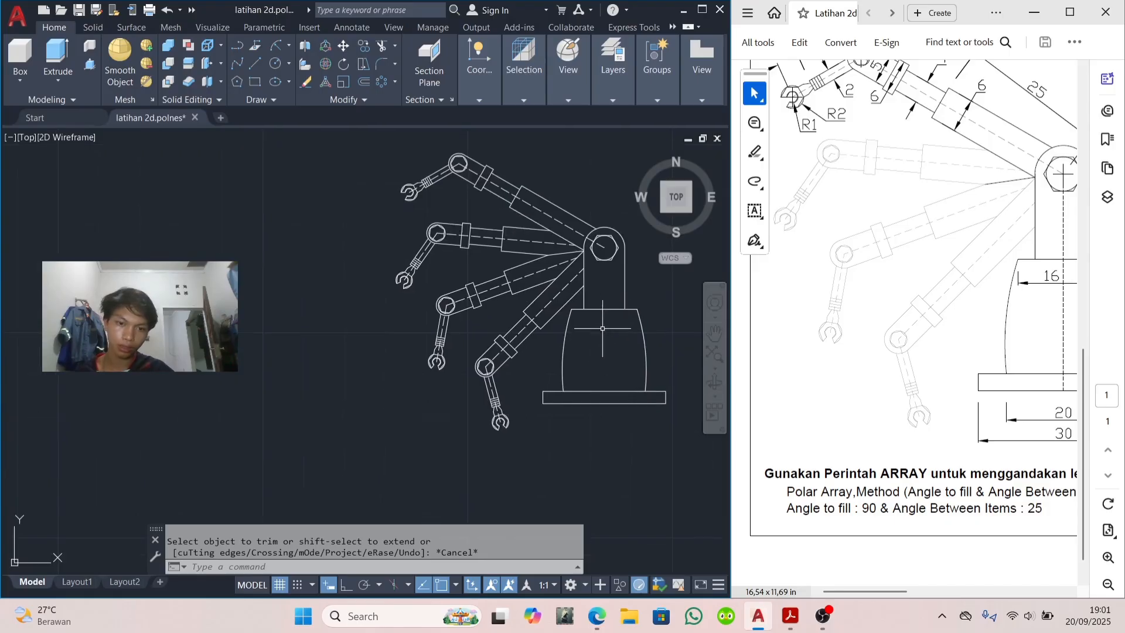
click(571, 166)
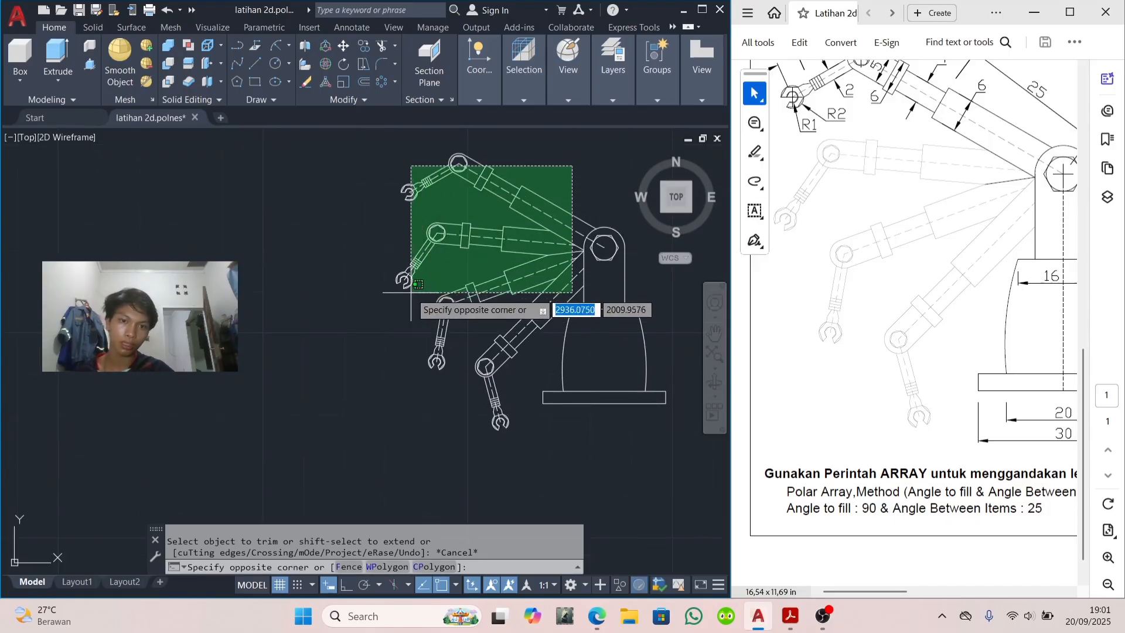
click(546, 163)
click(485, 205)
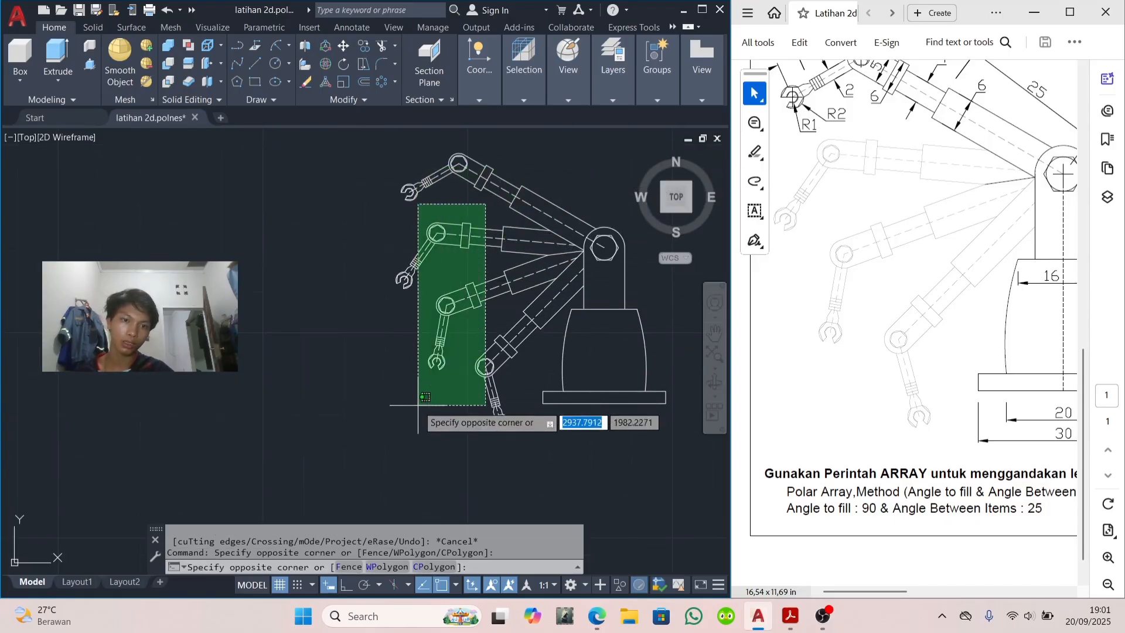
click(444, 377)
click(541, 335)
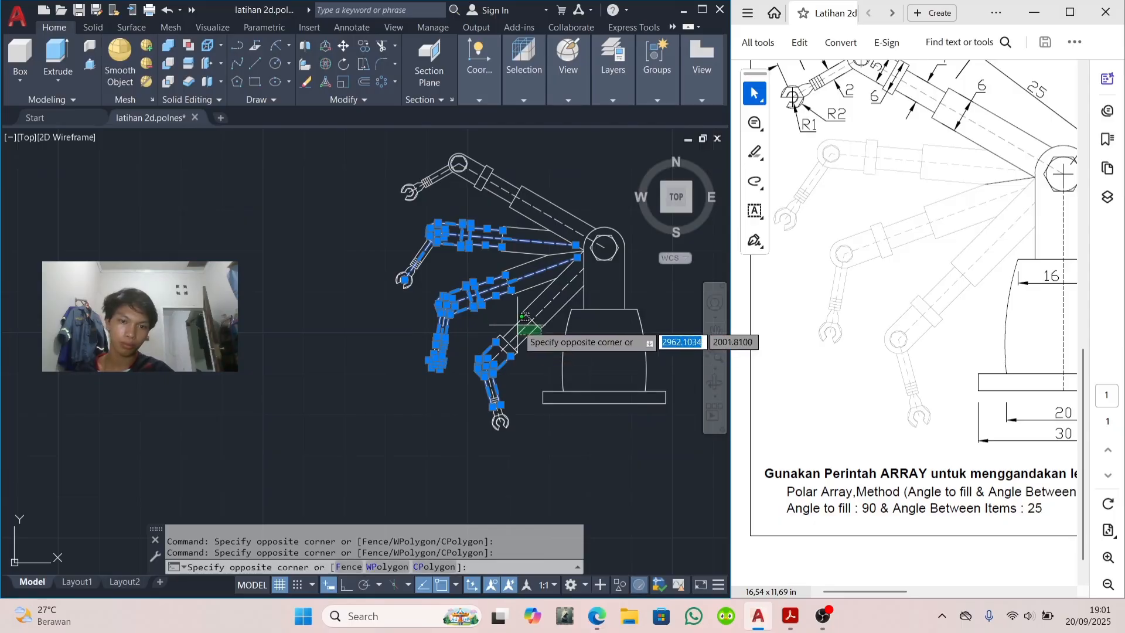
click(489, 319)
click(382, 83)
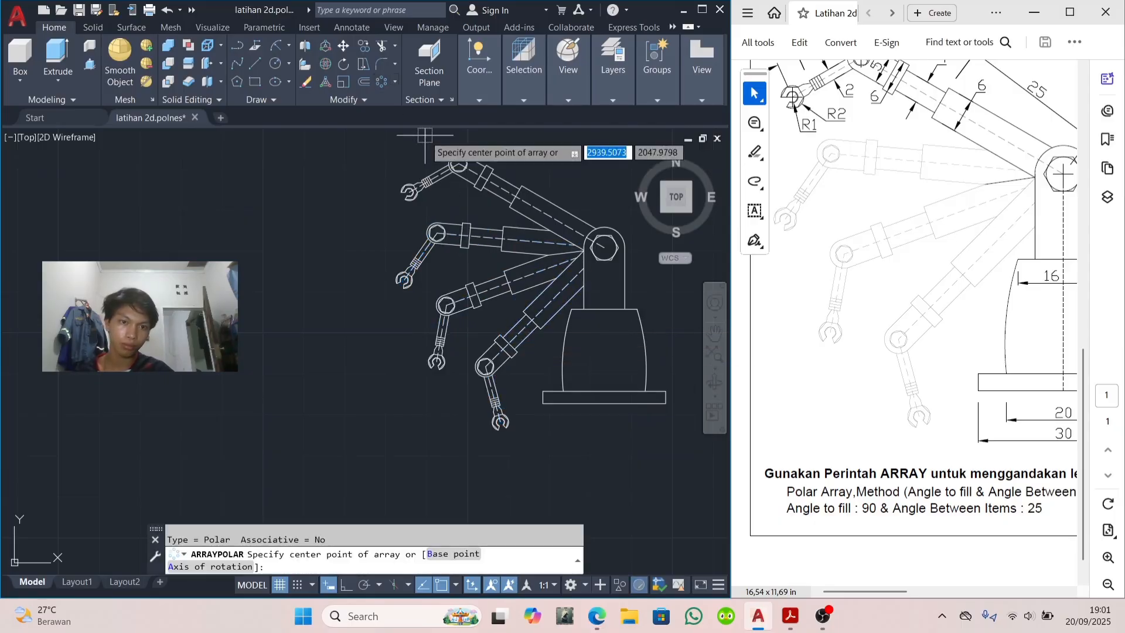
click(388, 82)
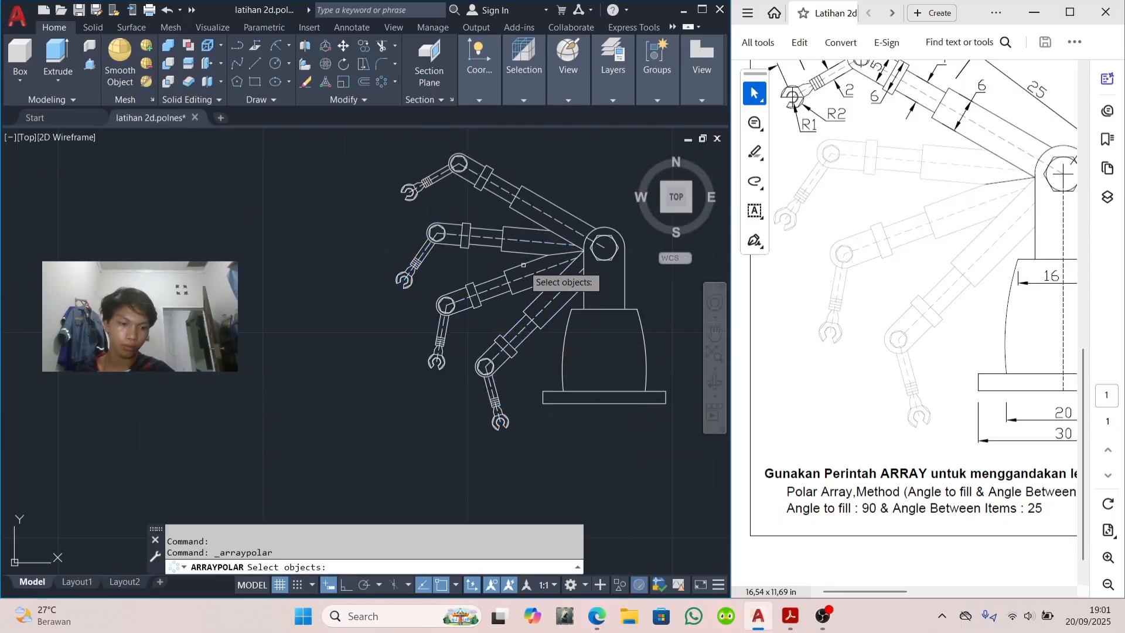
key(Escape)
Step: Load the DASHED2 linetype from acadiso.lin into the drawing
scroll(615, 291, up, 3)
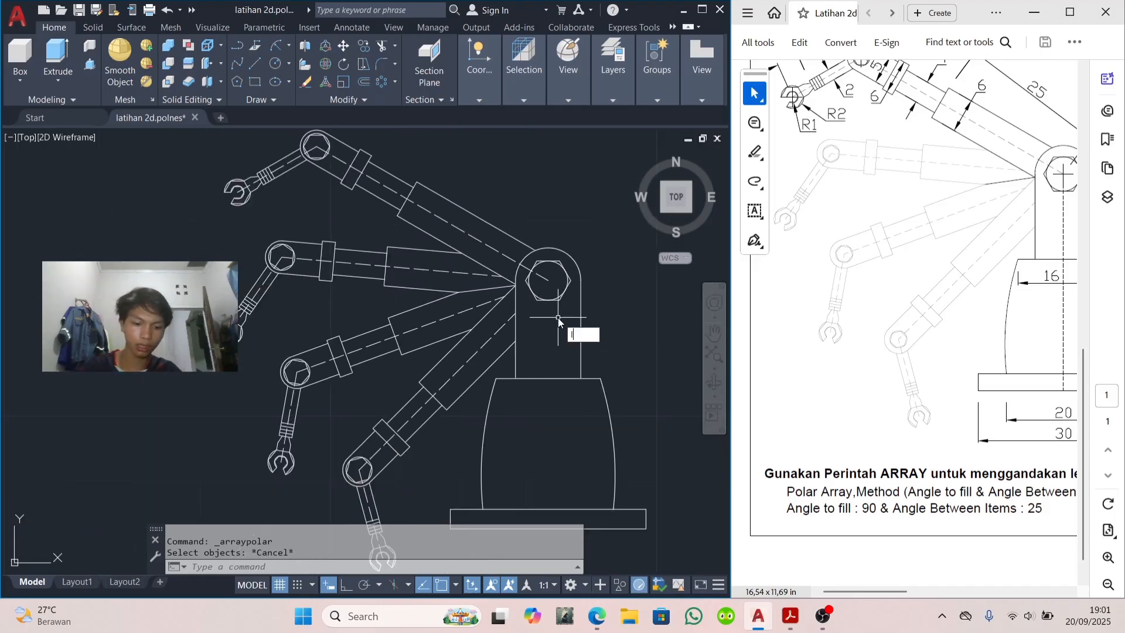
text(line)
key(Down)
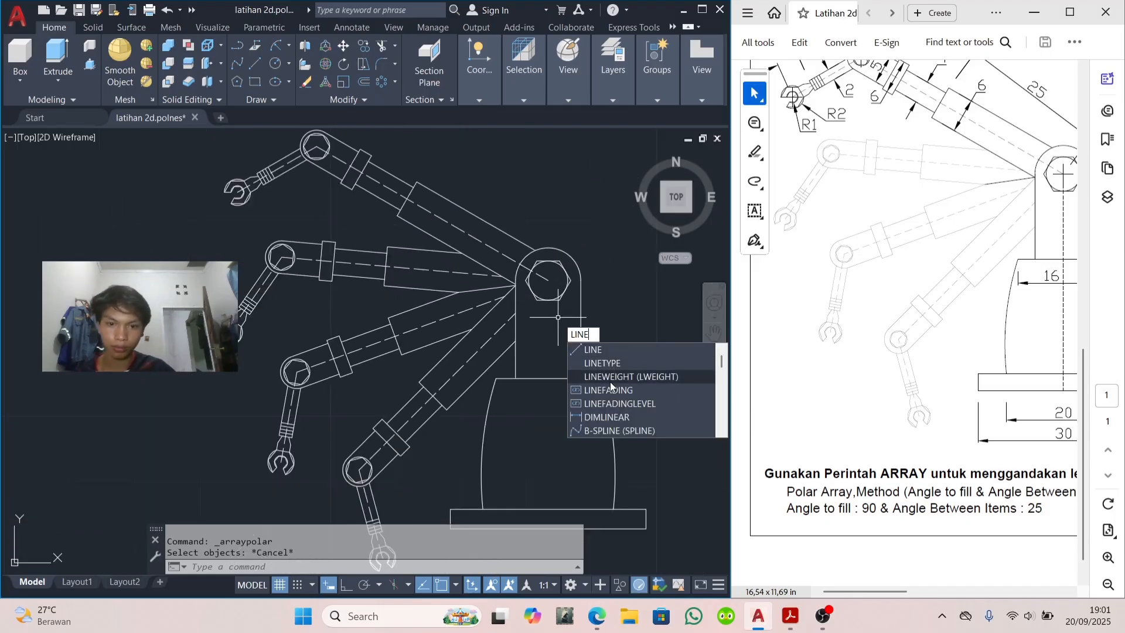
key(Return)
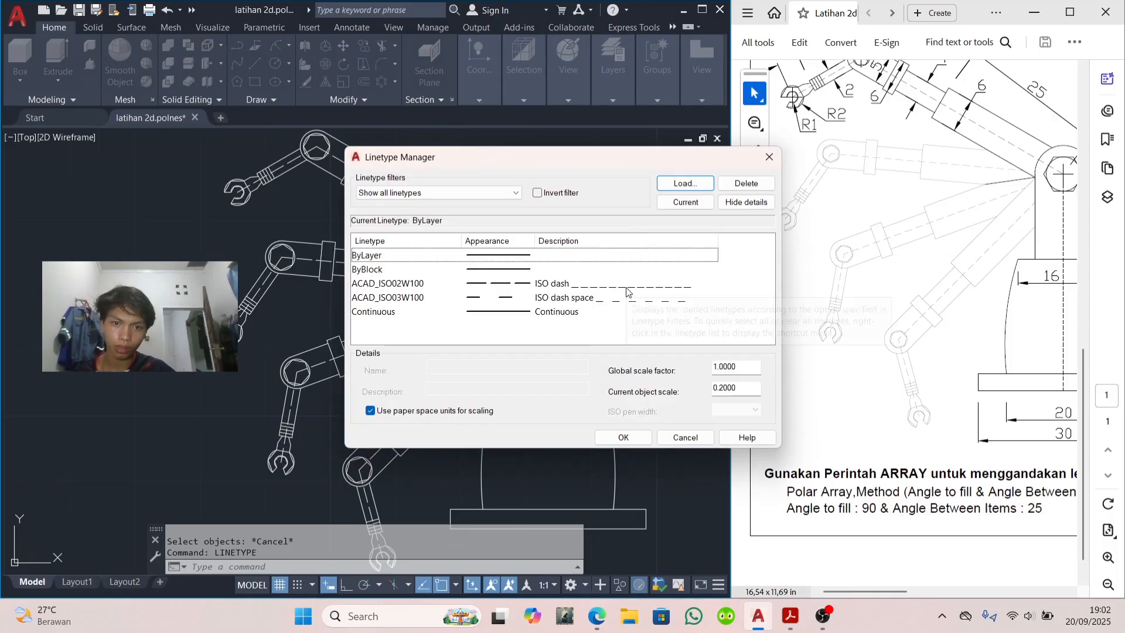
click(686, 184)
scroll(616, 297, down, 5)
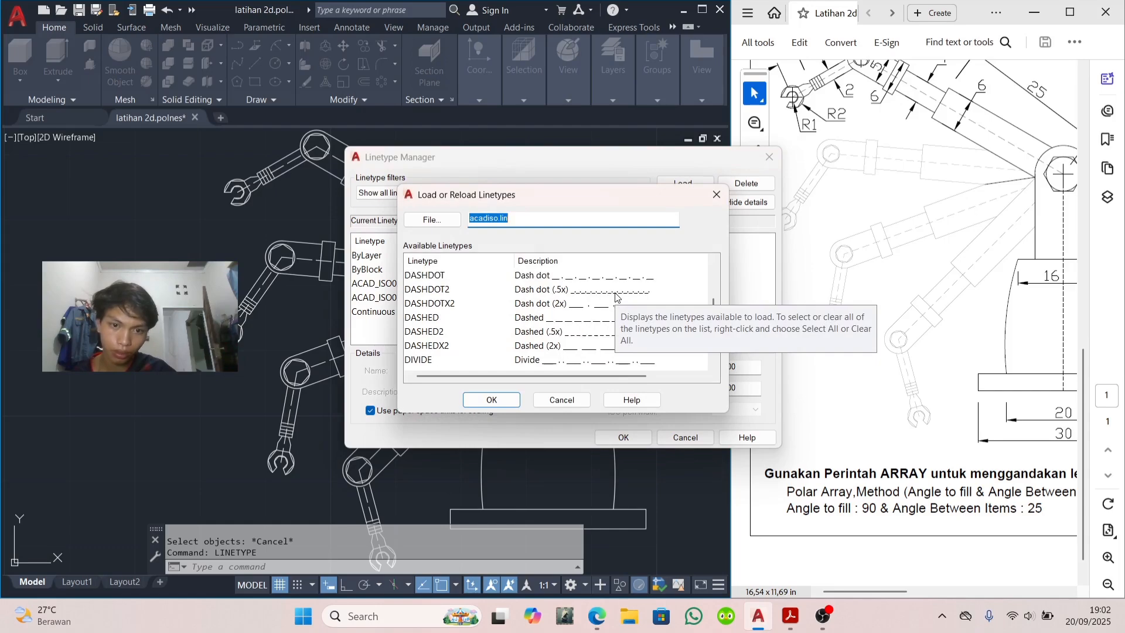
click(602, 294)
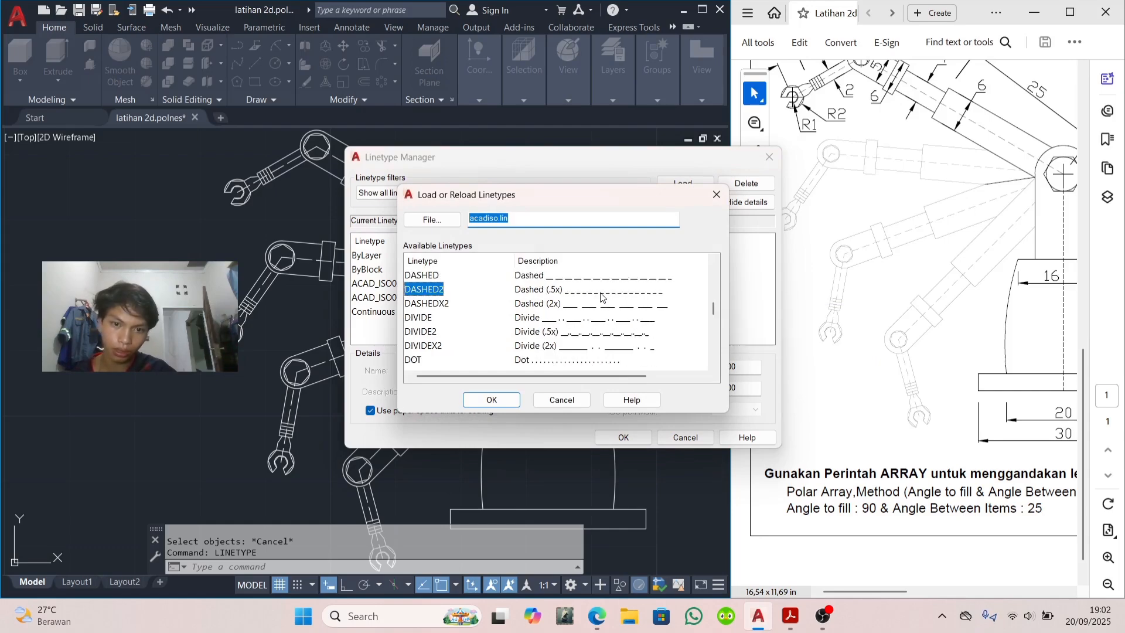
click(490, 402)
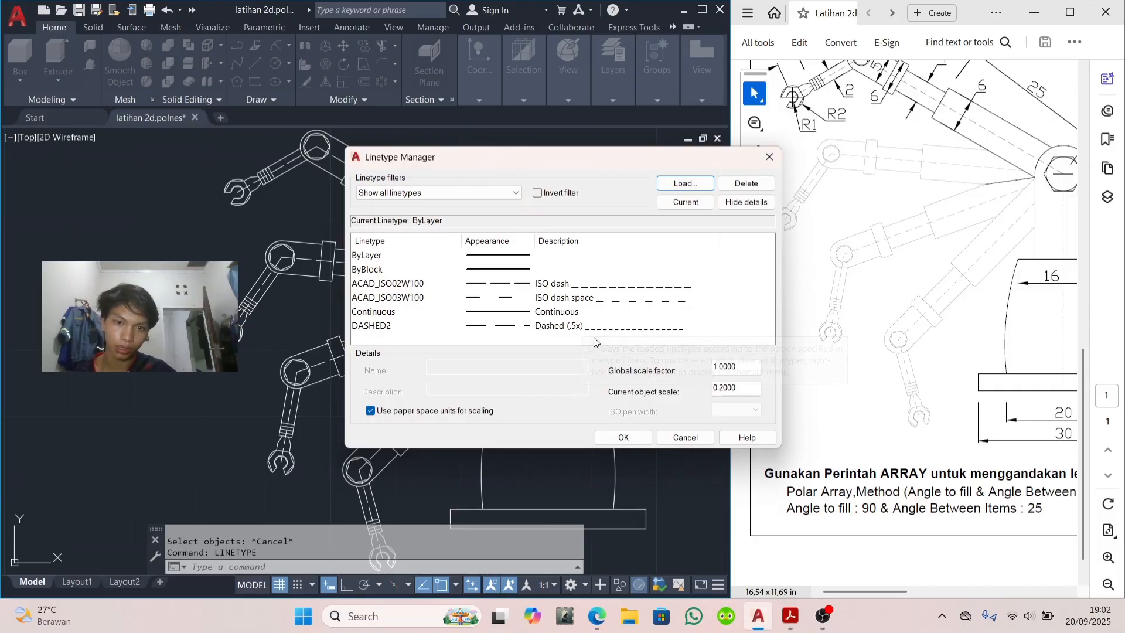
Step: Make DASHED2 the current linetype
click(674, 203)
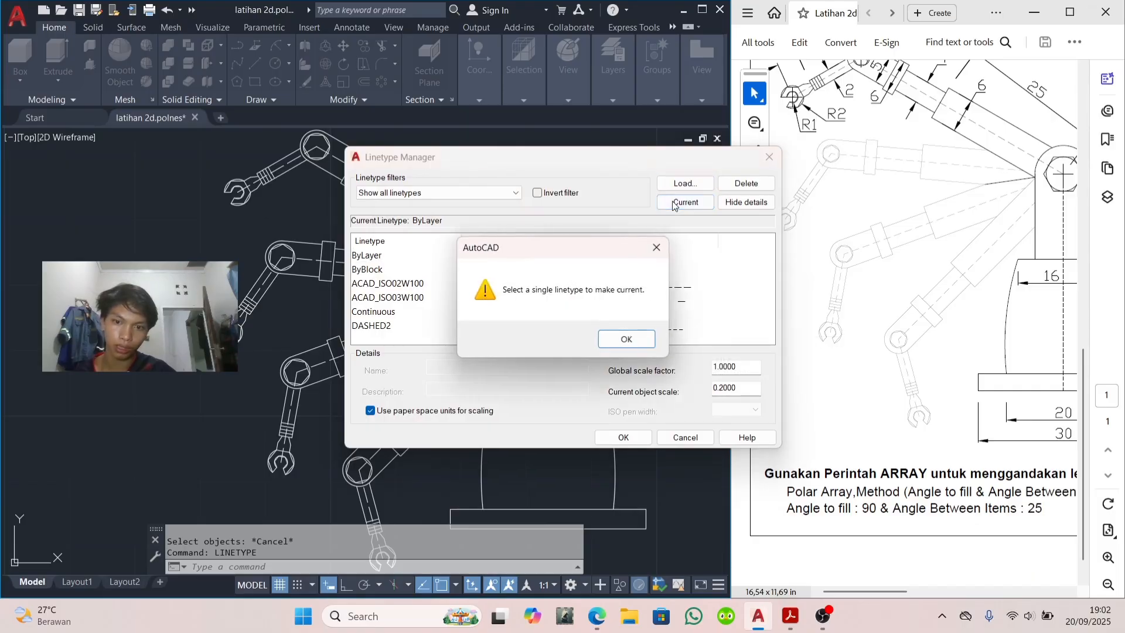
click(625, 341)
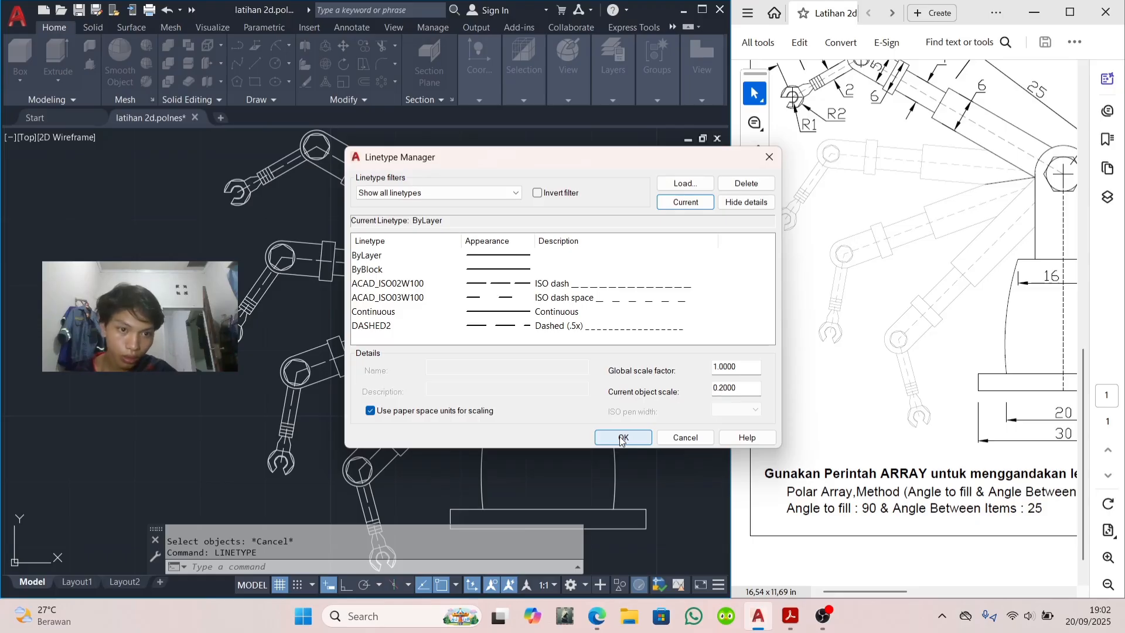
click(527, 328)
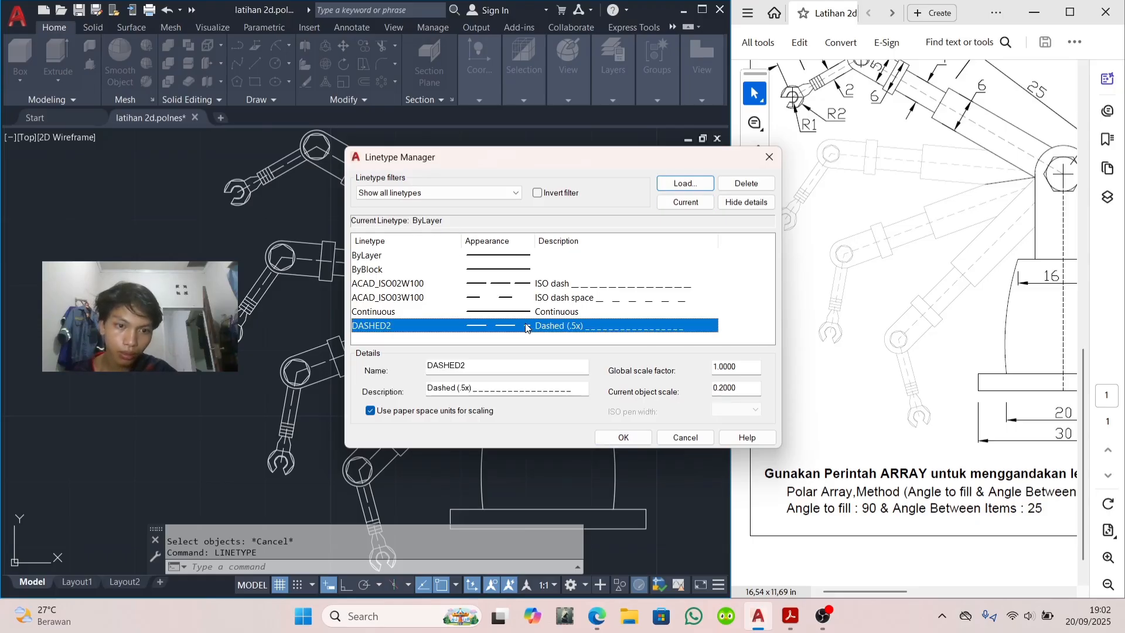
click(676, 205)
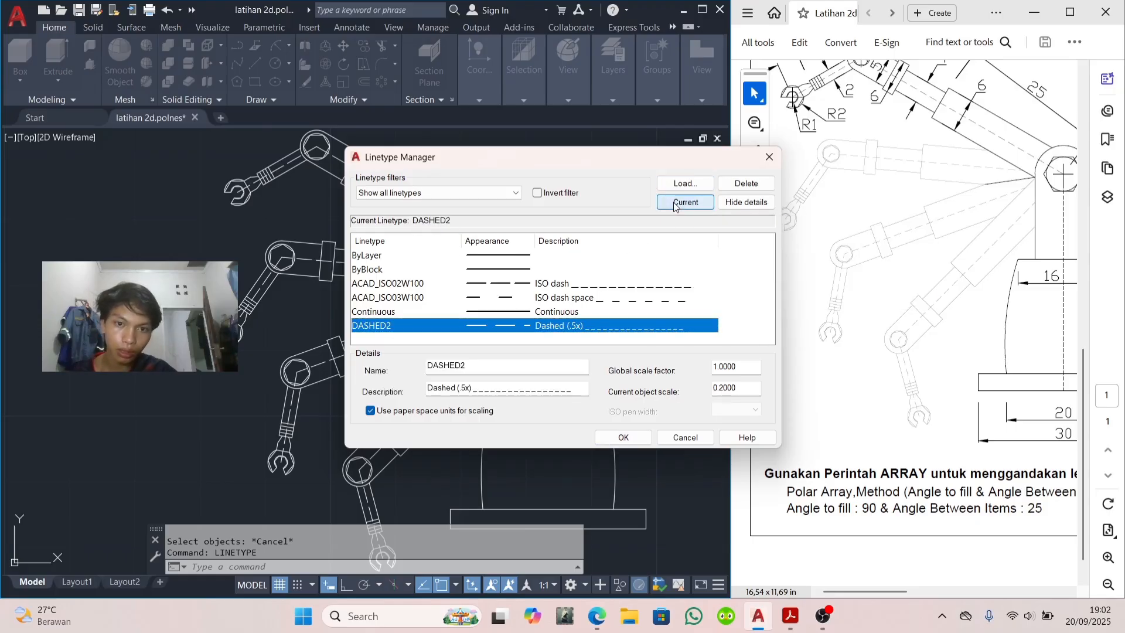
click(620, 447)
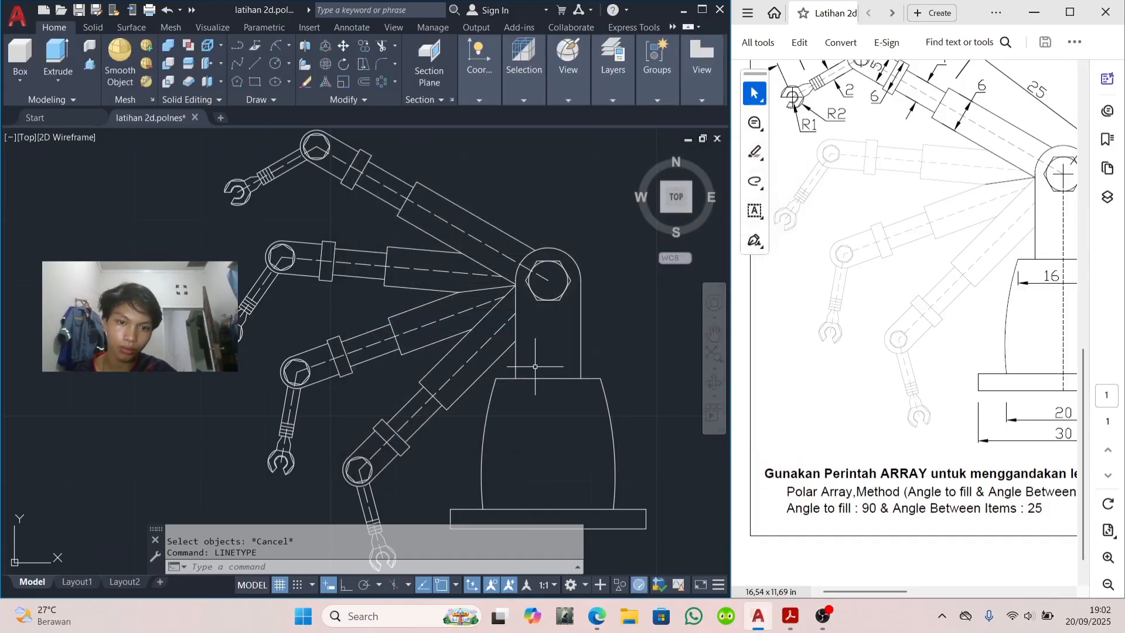
Step: Draw a vertical centre line from the centre of the base joint's hexagon to the midpoint of the base plate's lower edge
click(256, 66)
click(548, 281)
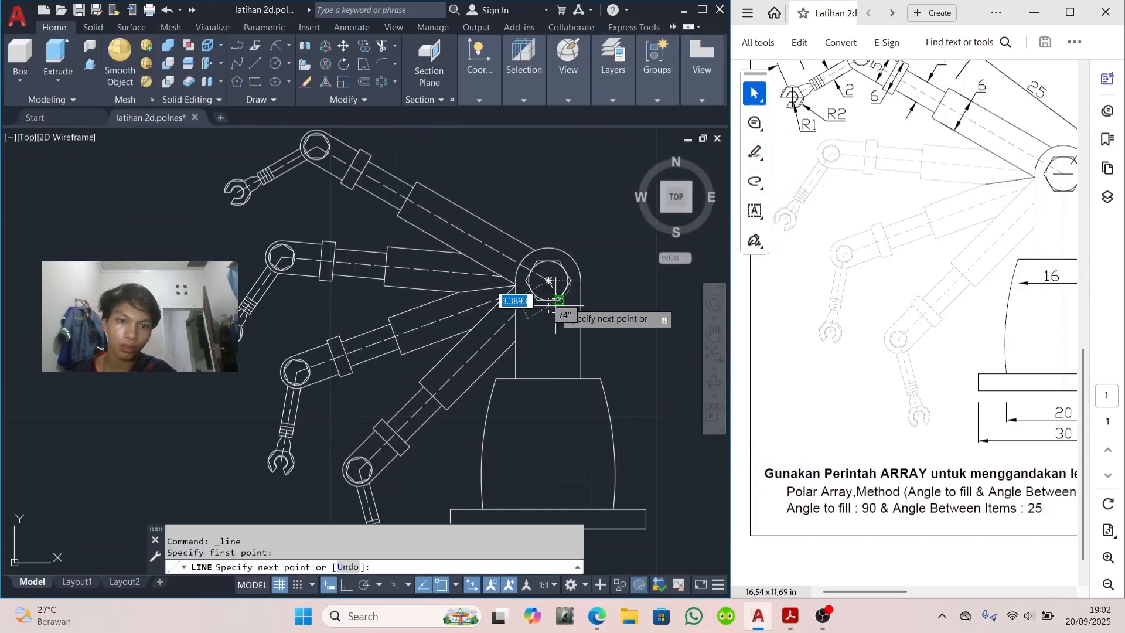
middle_drag(548, 466, 569, 393)
click(570, 456)
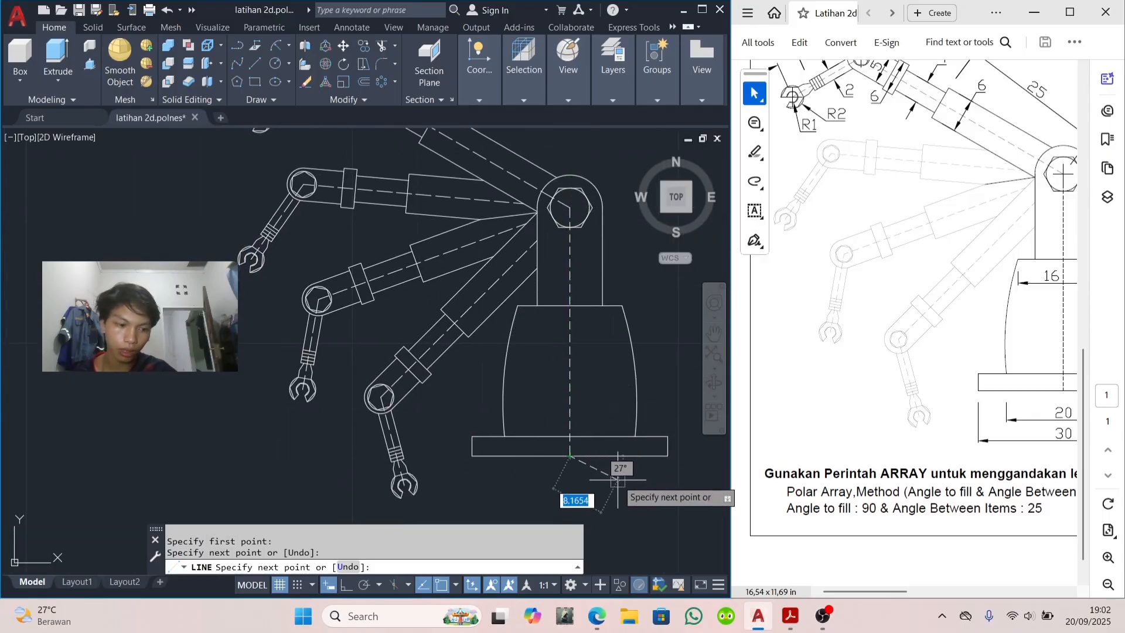
key(Escape)
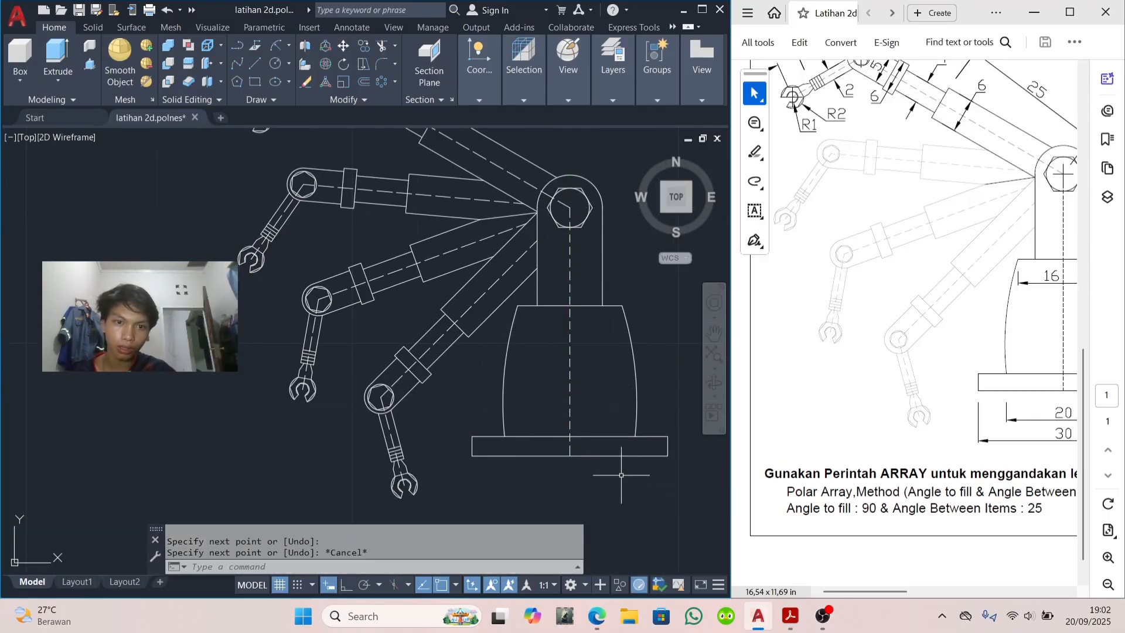
scroll(461, 242, up, 4)
scroll(477, 255, down, 4)
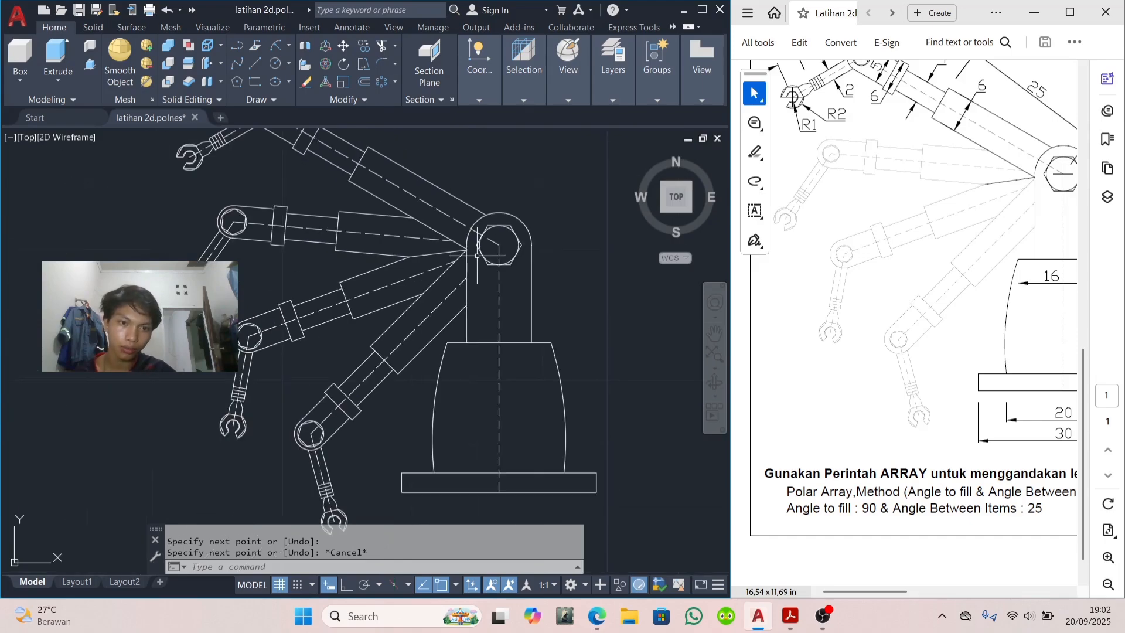
scroll(481, 260, down, 2)
scroll(573, 305, up, 2)
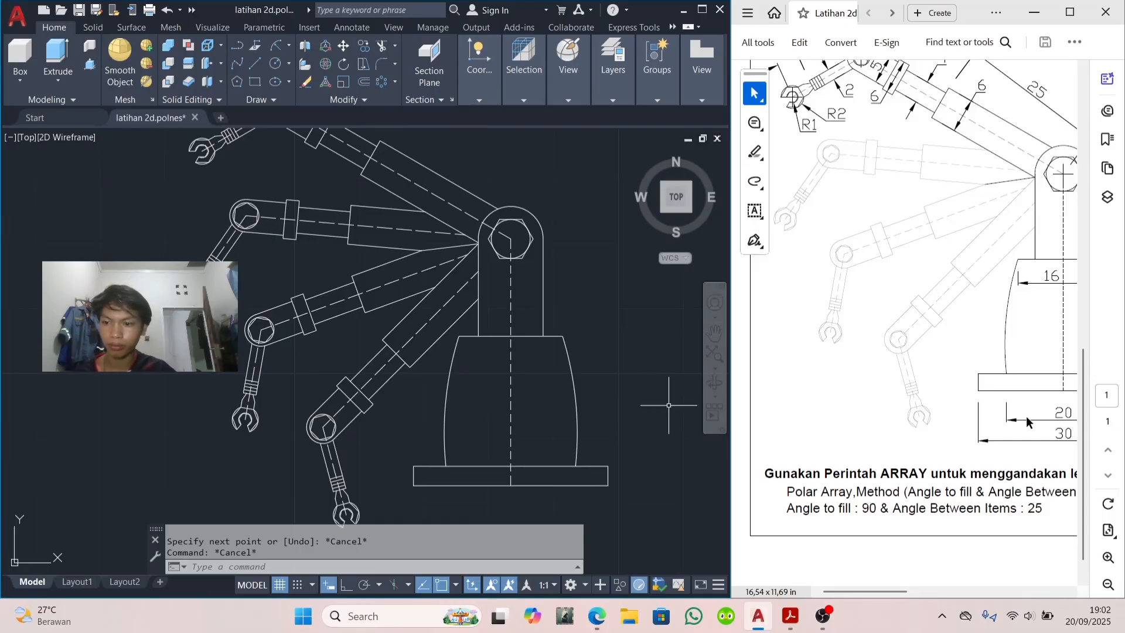
middle_drag(671, 465, 694, 369)
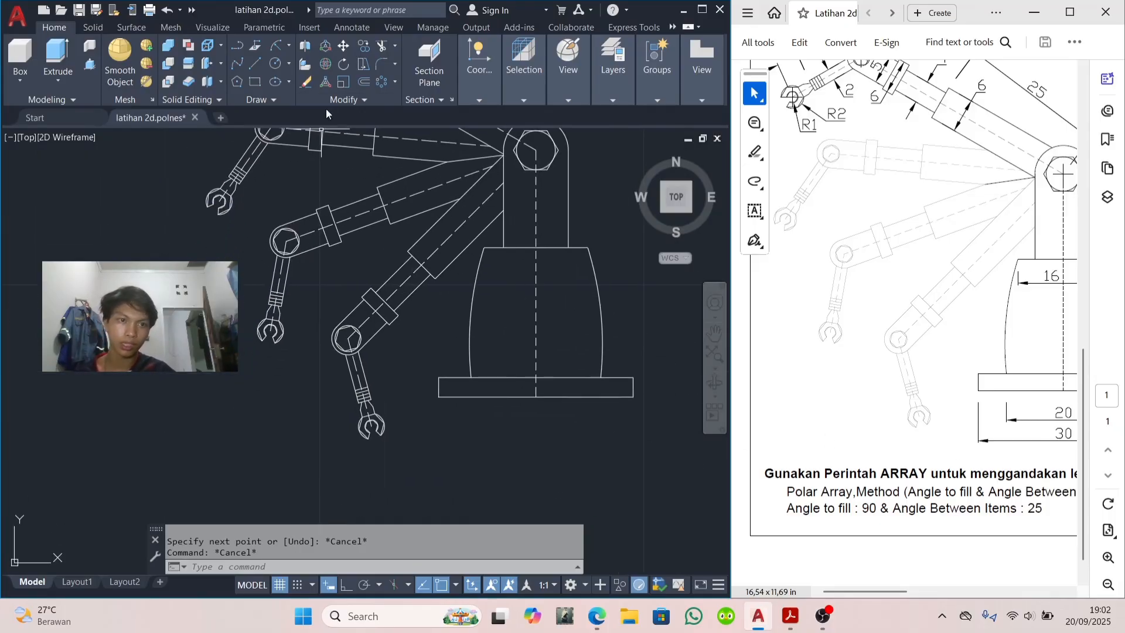
click(352, 28)
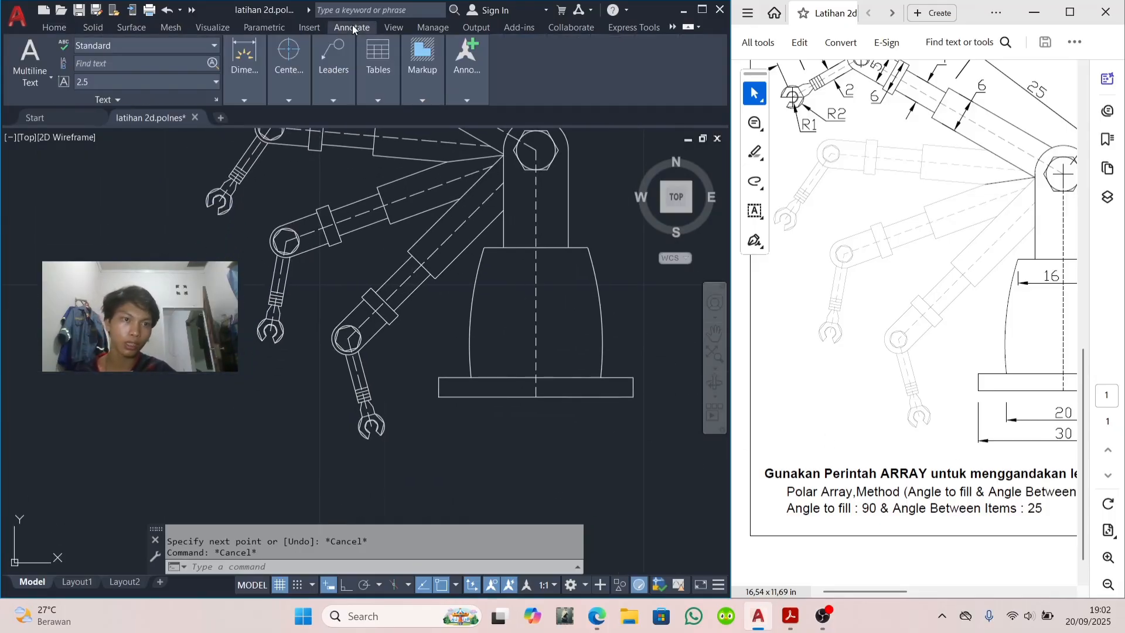
click(246, 102)
click(246, 134)
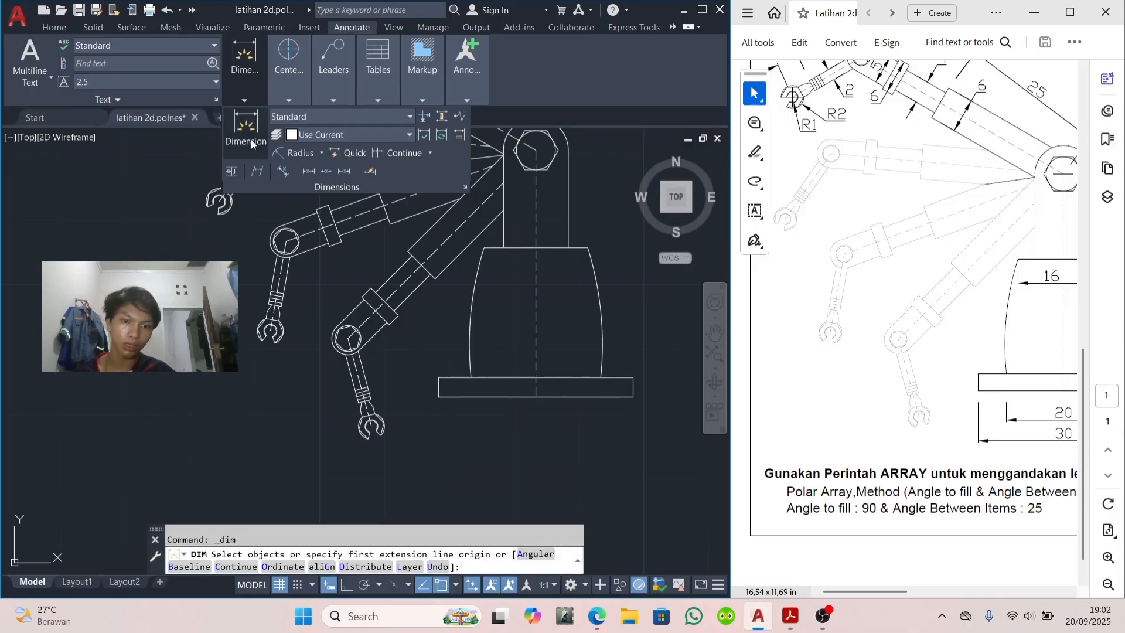
click(496, 397)
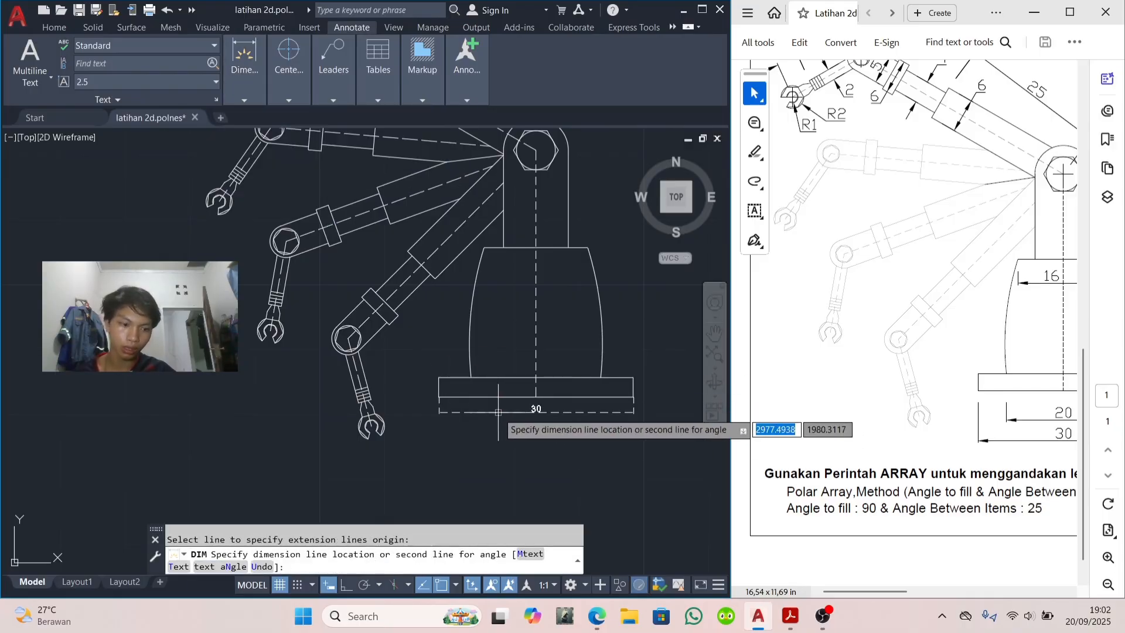
key(Escape)
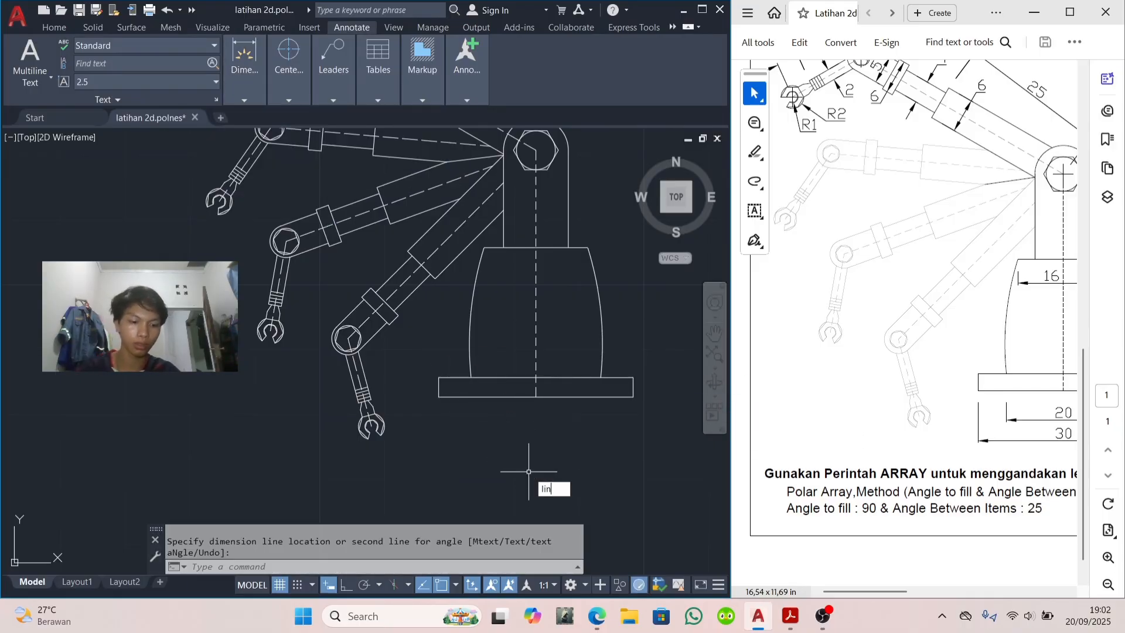
Step: Make ByLayer the current linetype again
text(line)
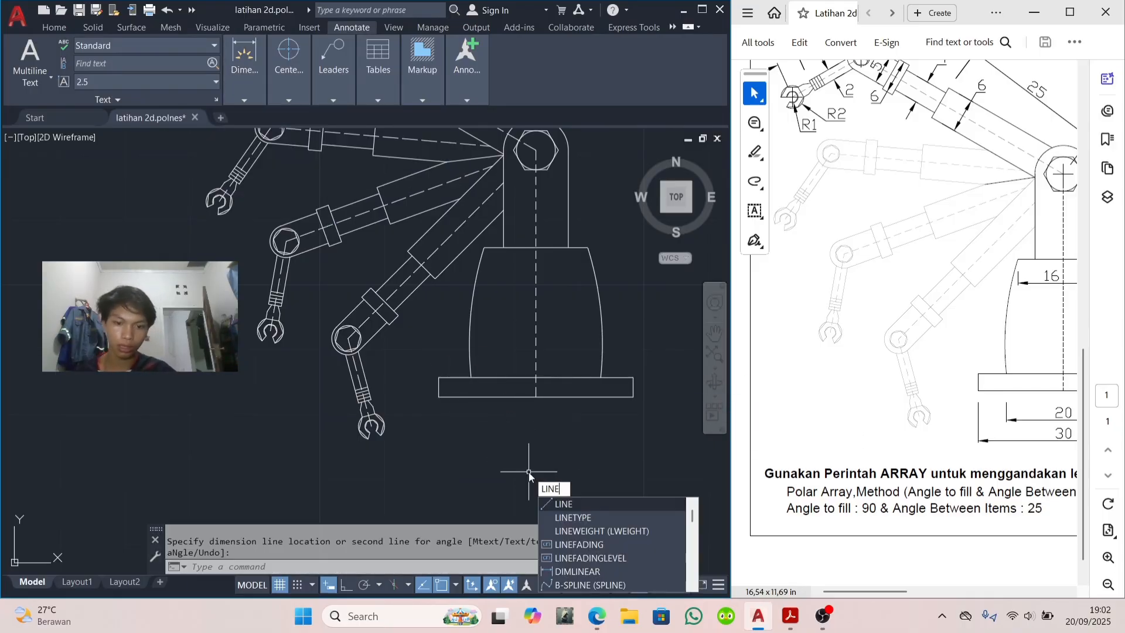
click(579, 518)
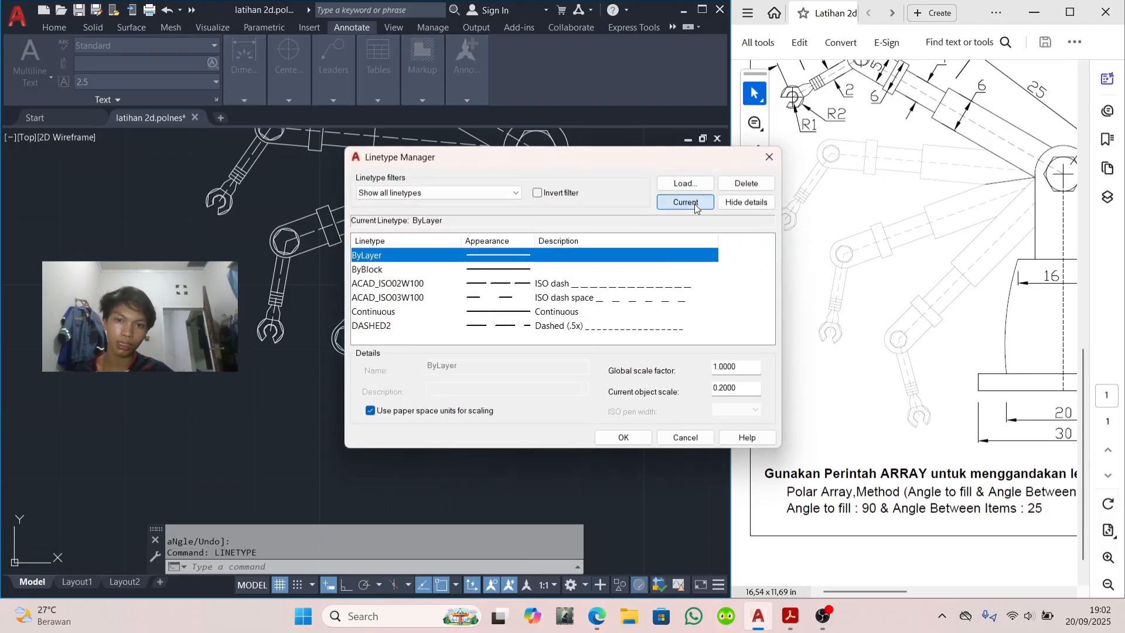
click(623, 439)
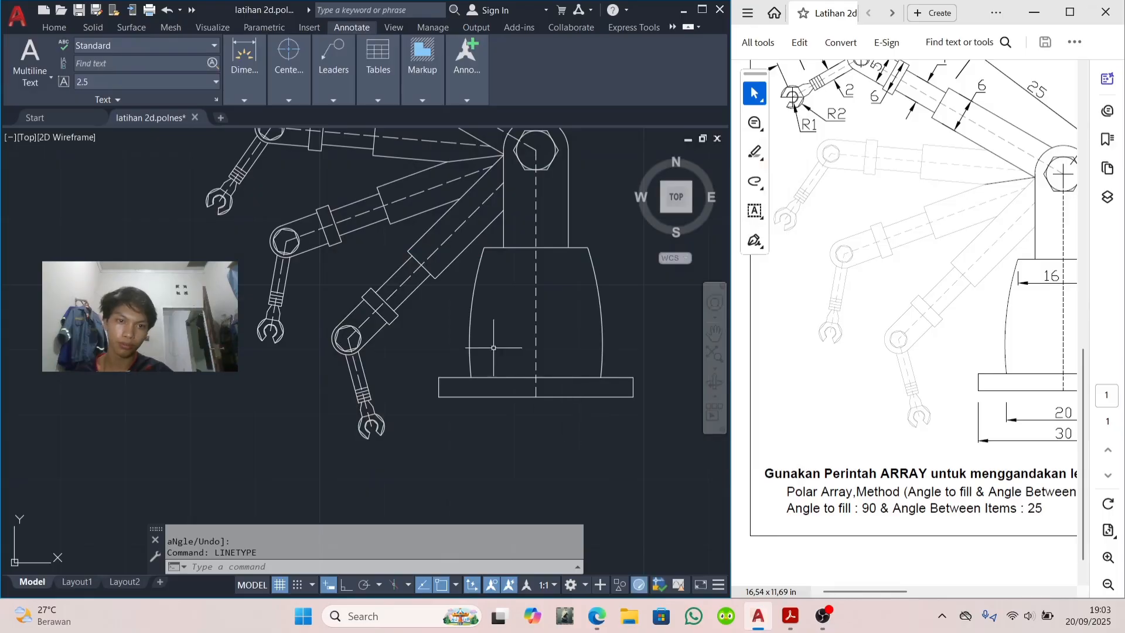
Step: Dimension the base plate's full width and the curved body's lower width, placing both dimensions below the plate with the shorter one nearer
click(244, 101)
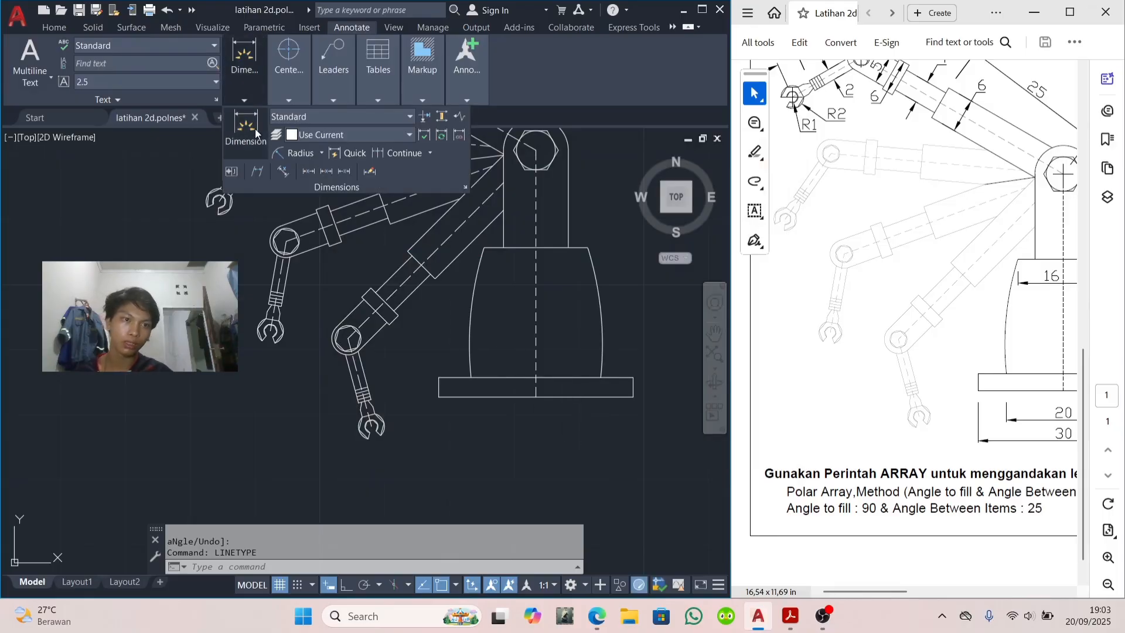
click(244, 56)
click(579, 398)
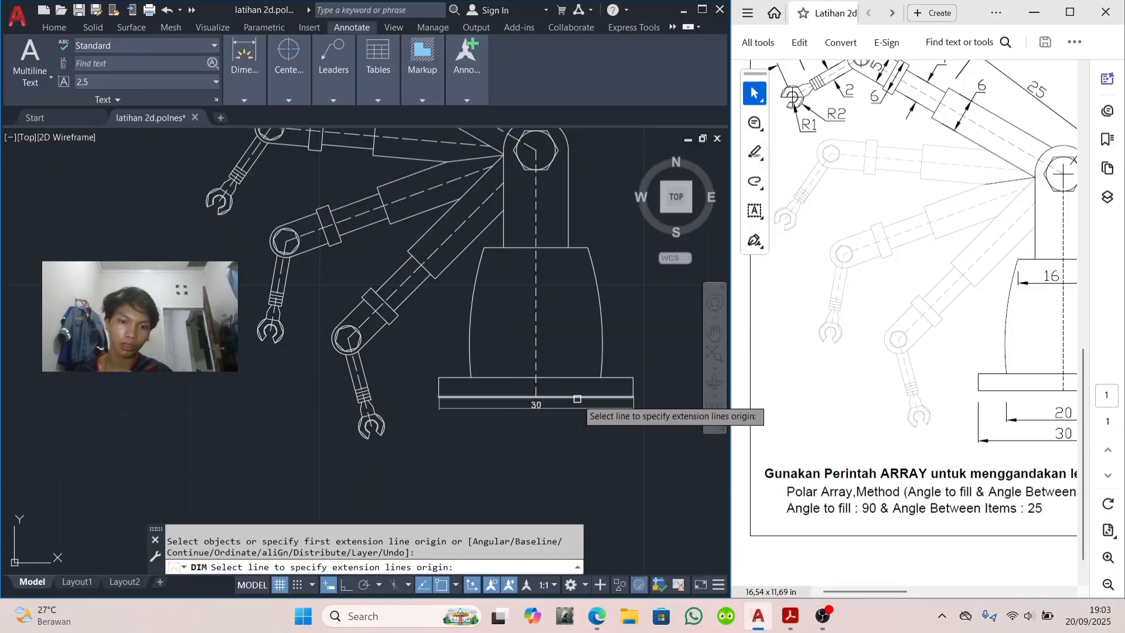
click(577, 437)
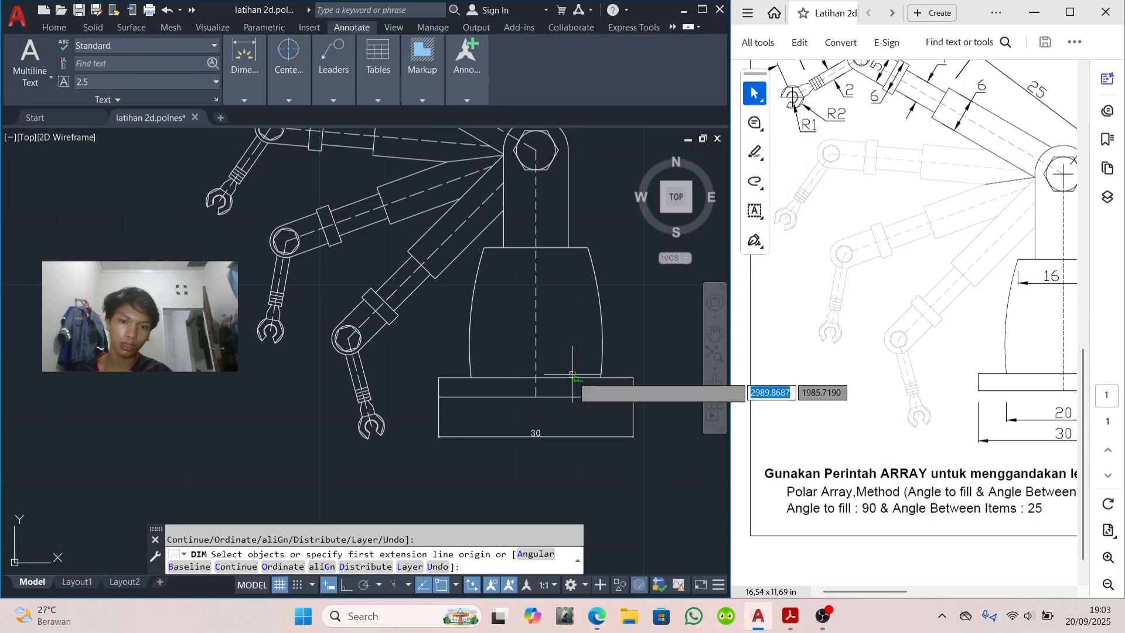
click(602, 377)
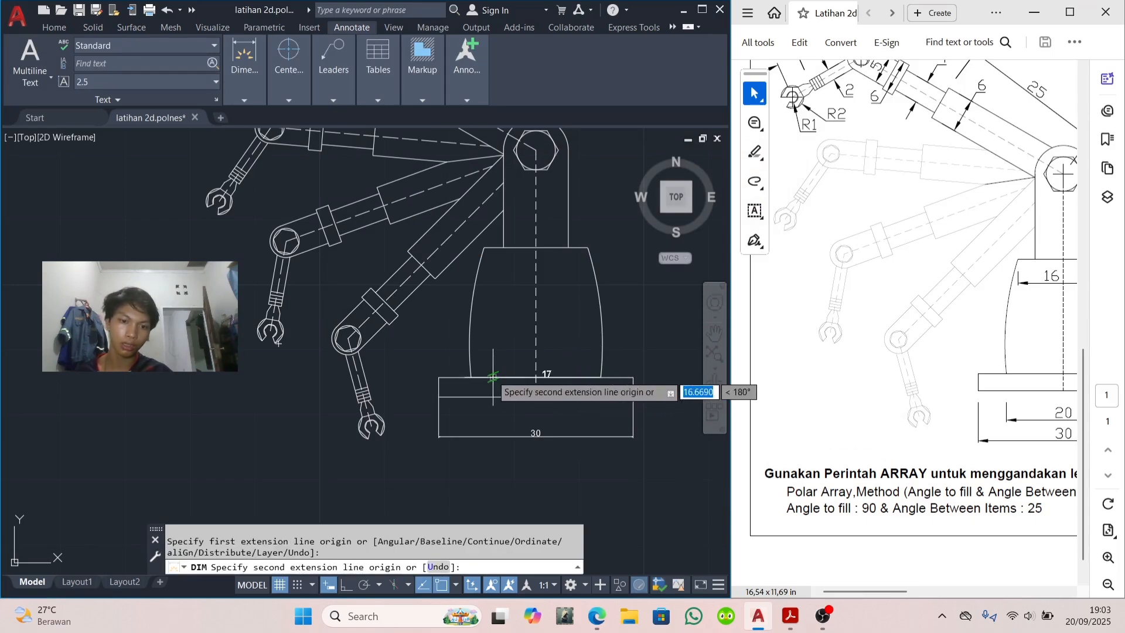
click(472, 377)
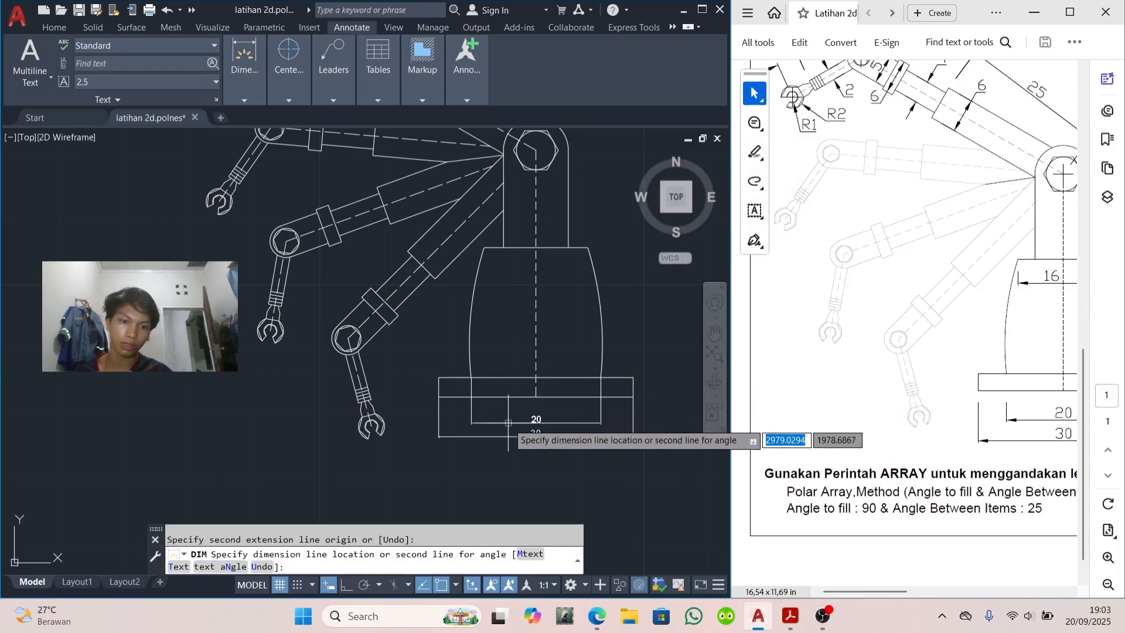
click(532, 423)
Step: Dimension the base plate's thickness beside its right edge
scroll(626, 404, up, 4)
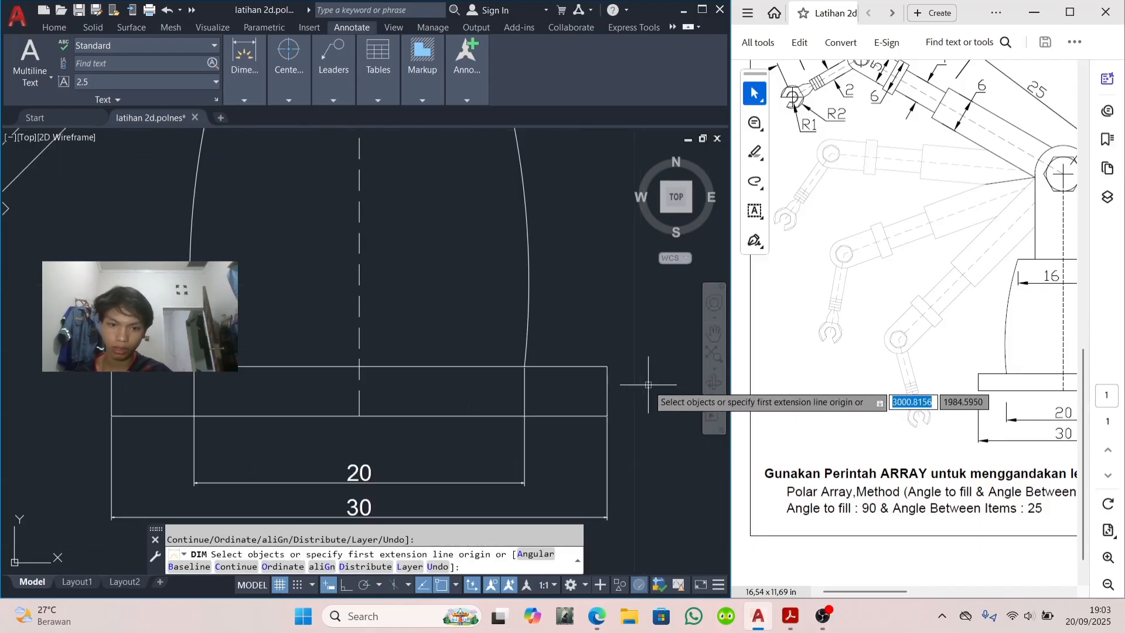
click(609, 384)
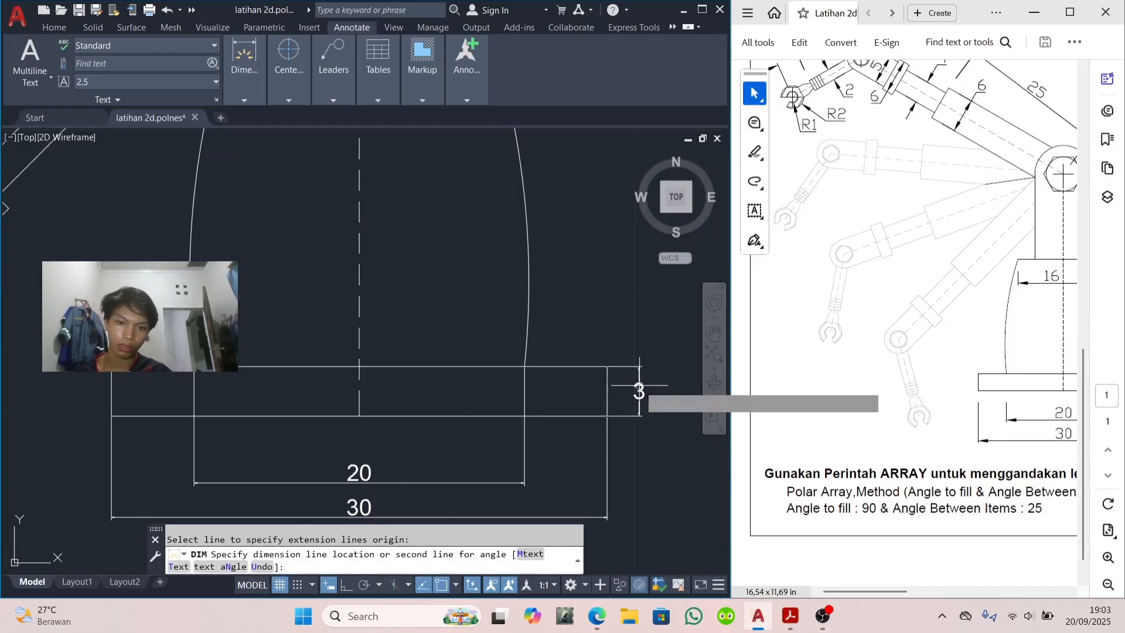
click(639, 391)
scroll(639, 391, down, 2)
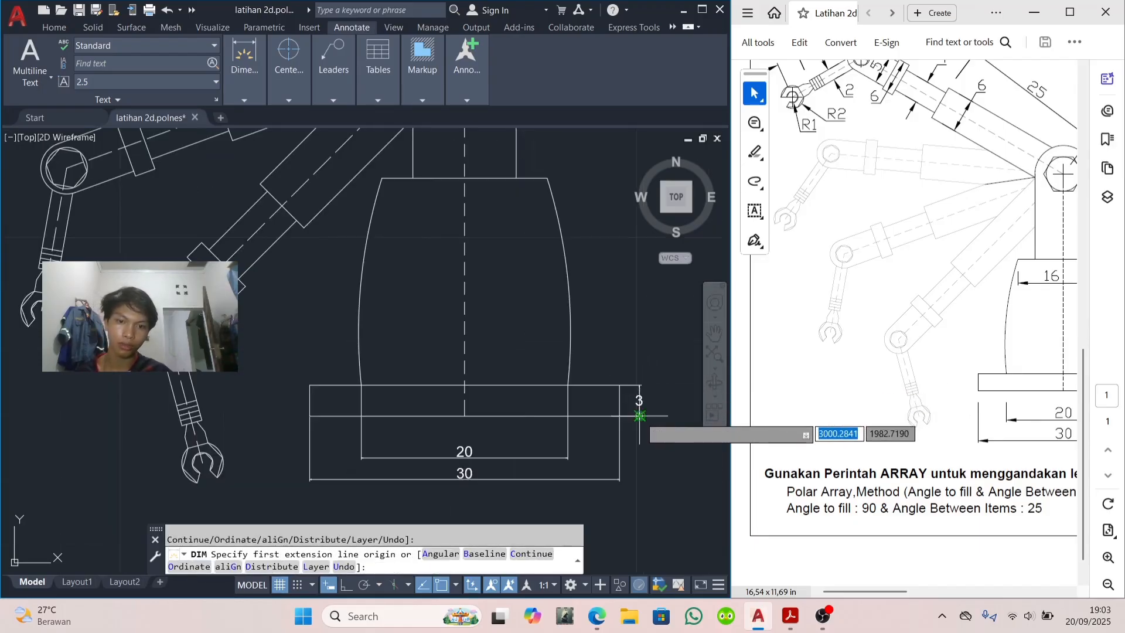
click(568, 384)
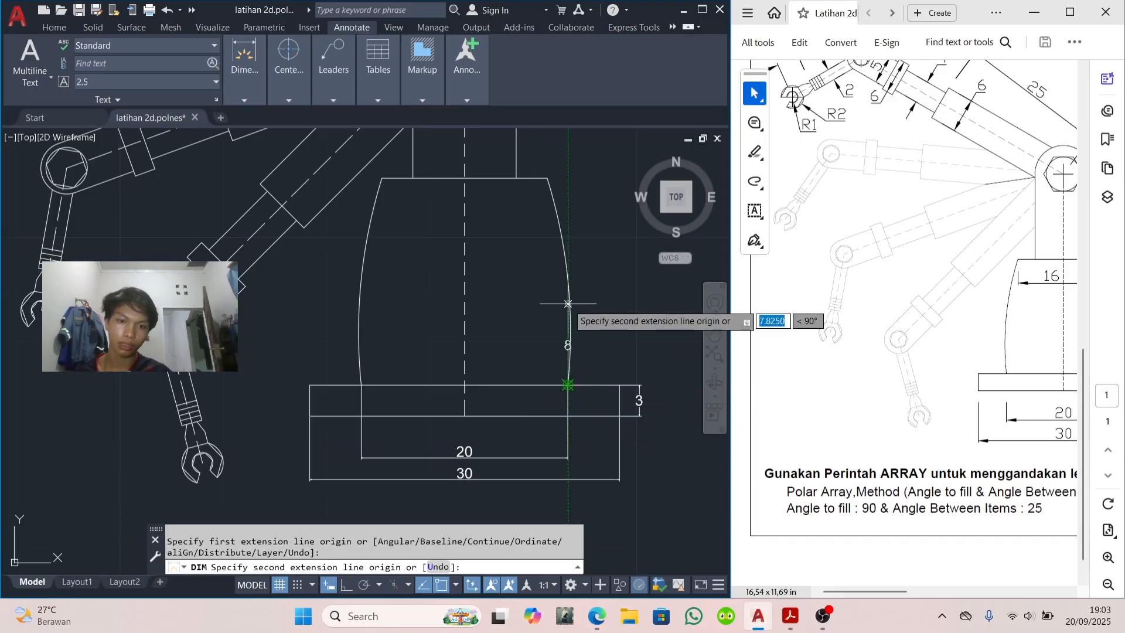
click(548, 177)
key(Escape)
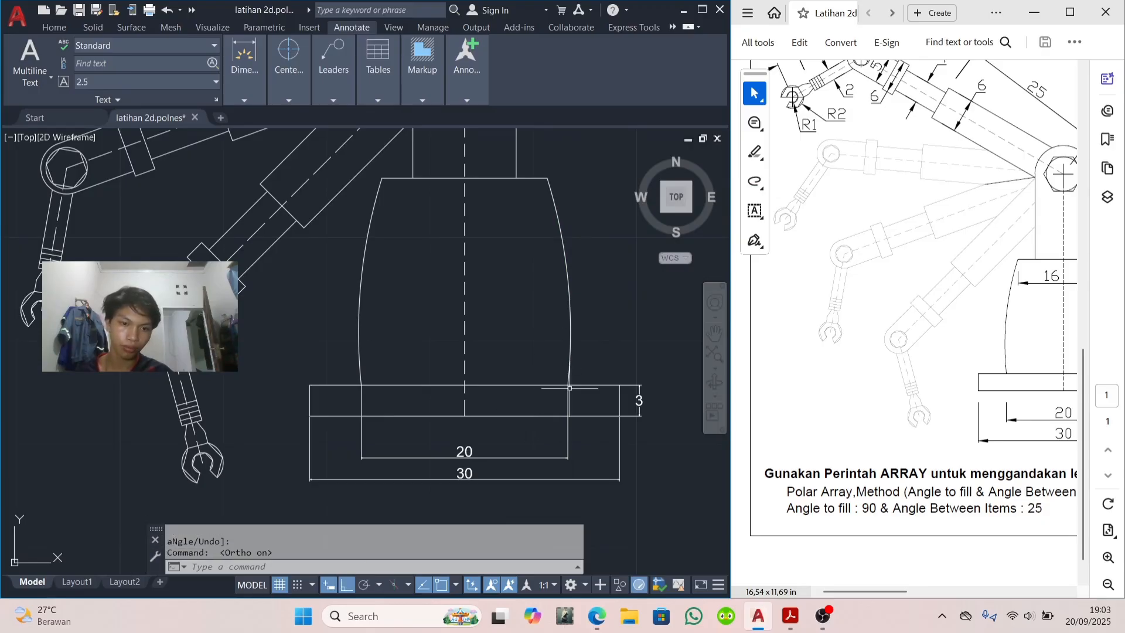
Step: Dimension the curved body's vertical height between its lower and upper right corners, in line with the plate thickness dimension
click(255, 64)
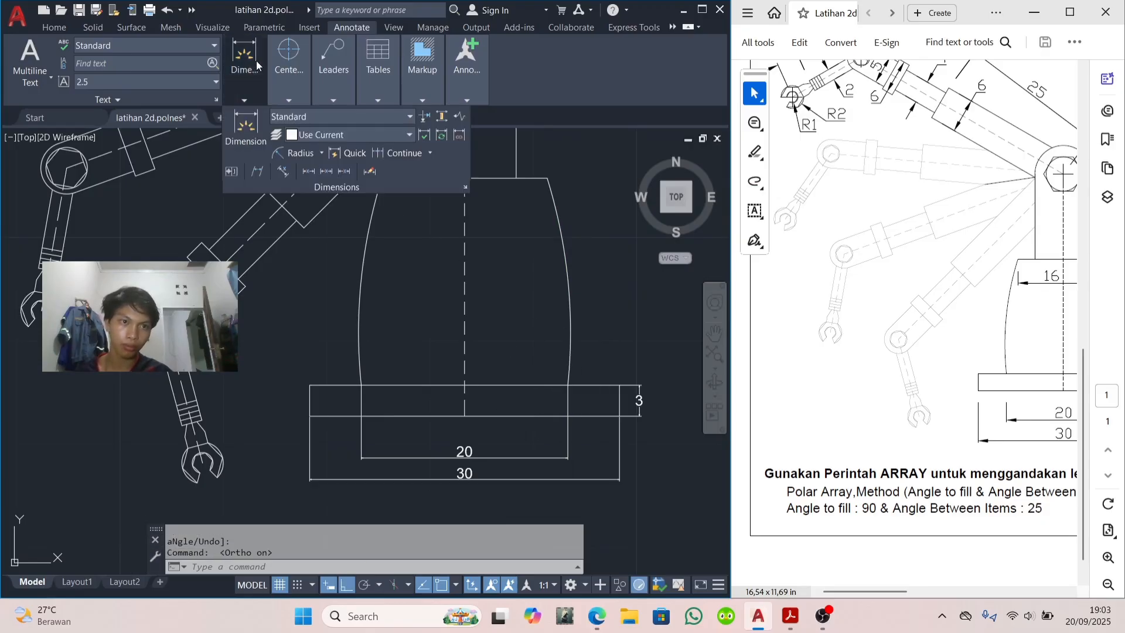
click(239, 130)
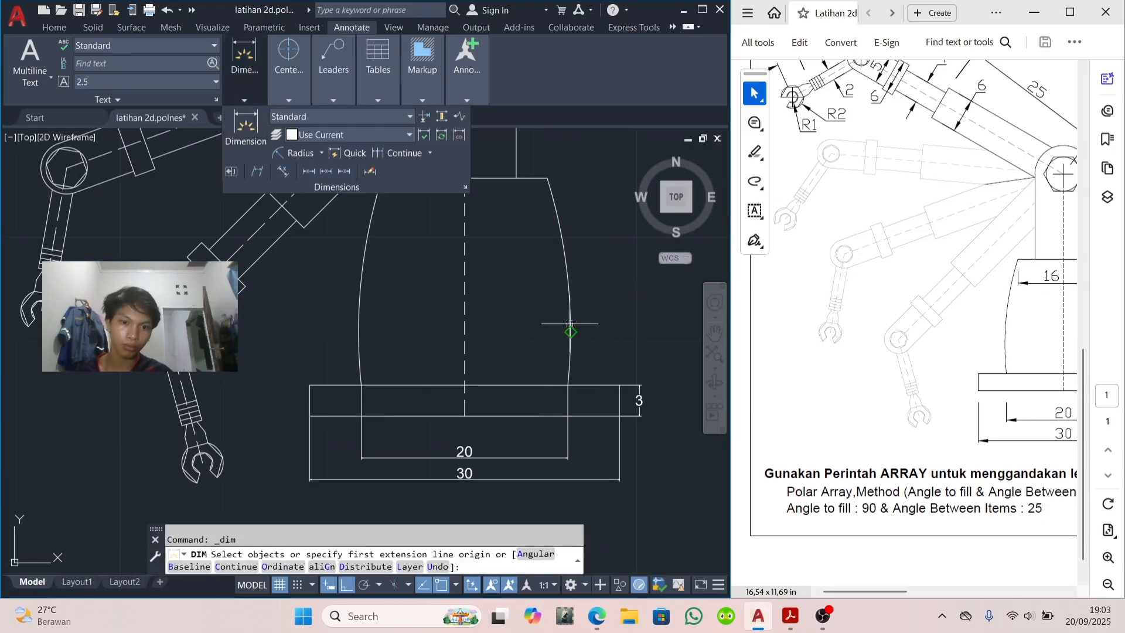
click(569, 384)
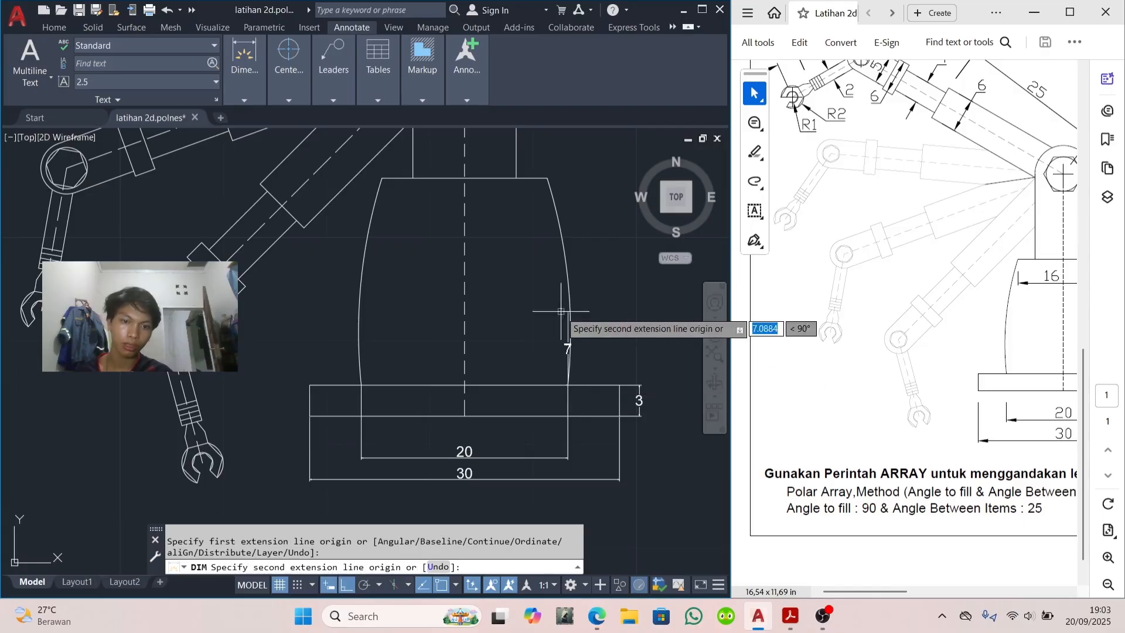
click(547, 179)
click(640, 384)
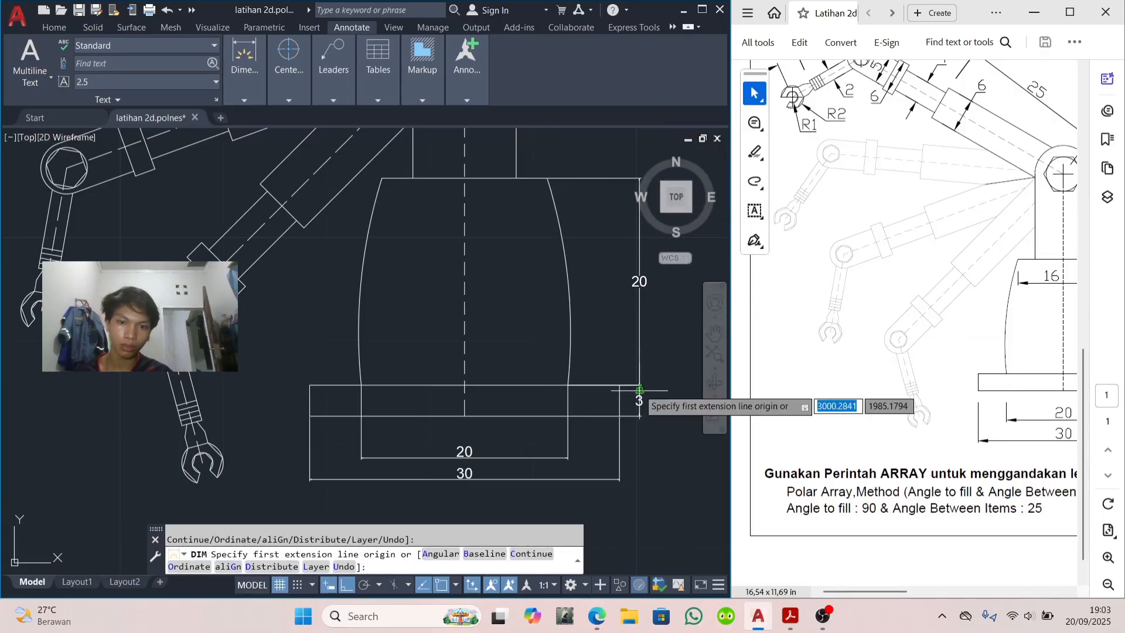
Step: Dimension the width of the curved body's upper edge, placing the dimension just below that edge
middle_drag(660, 393, 552, 493)
scroll(971, 399, right, 5)
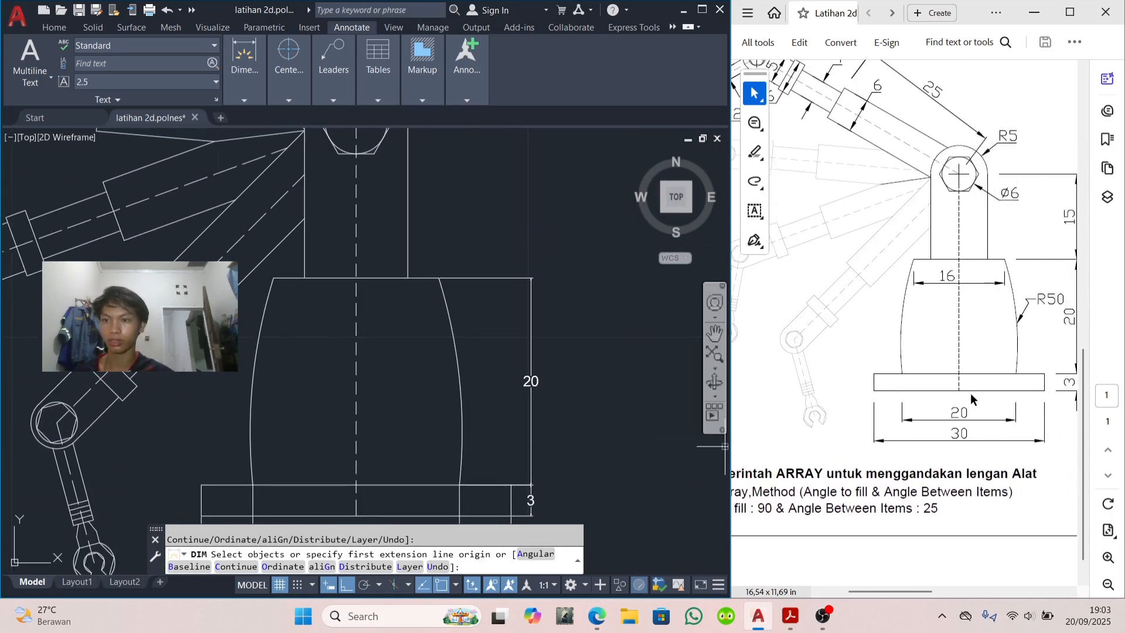
click(365, 275)
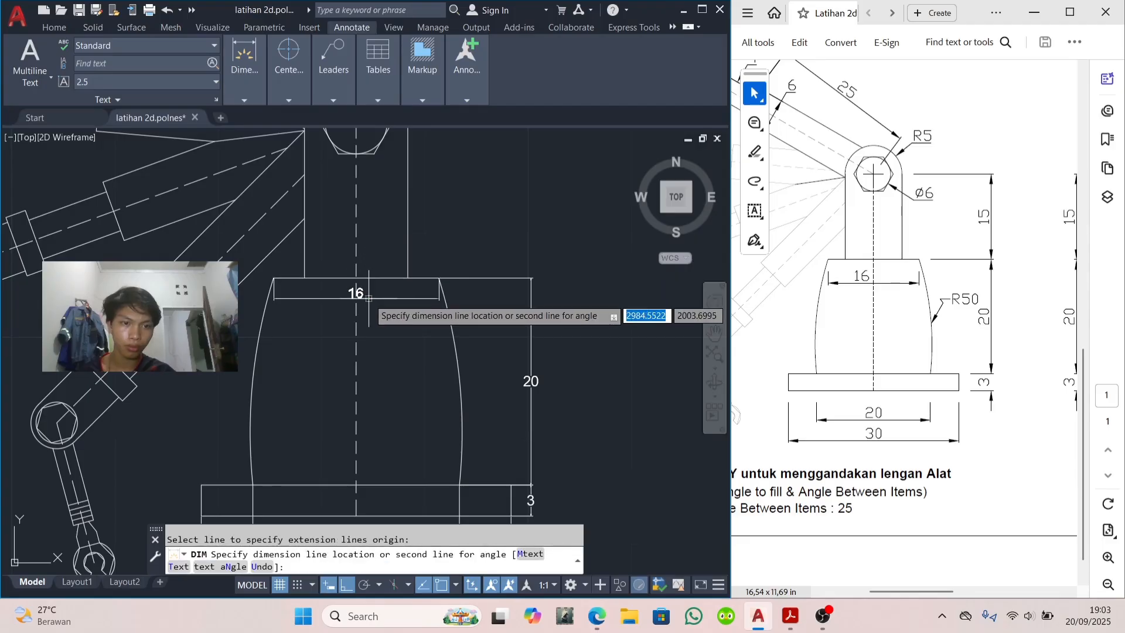
click(375, 299)
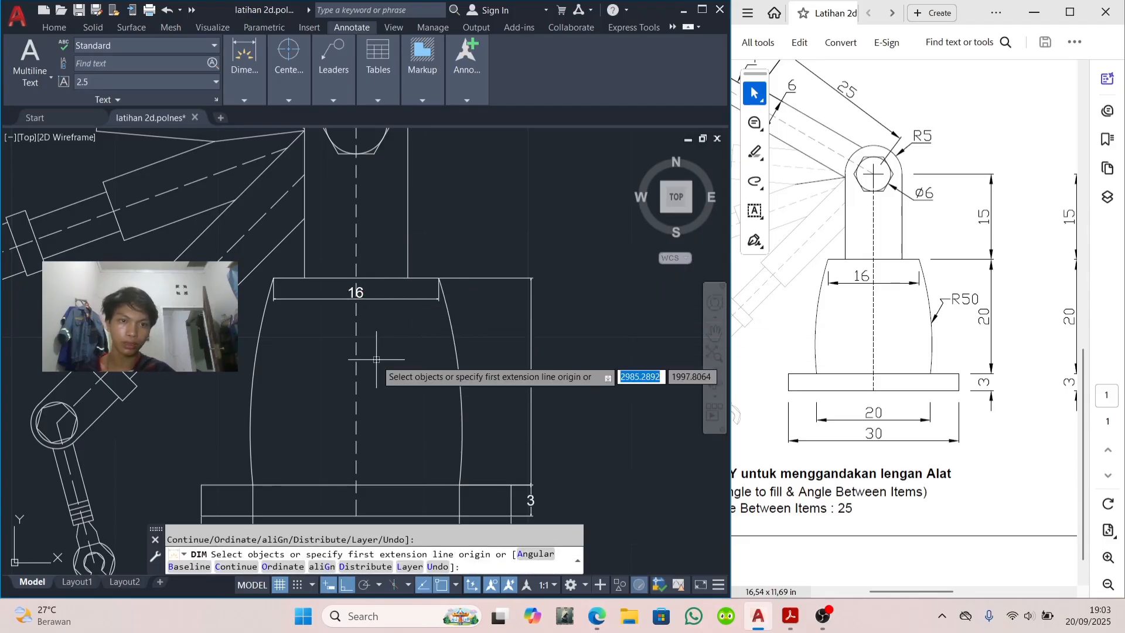
Step: Dimension the vertical distance from the curved body's upper edge to the base joint's hexagon centre, in line with the body height dimension
middle_drag(400, 378, 414, 510)
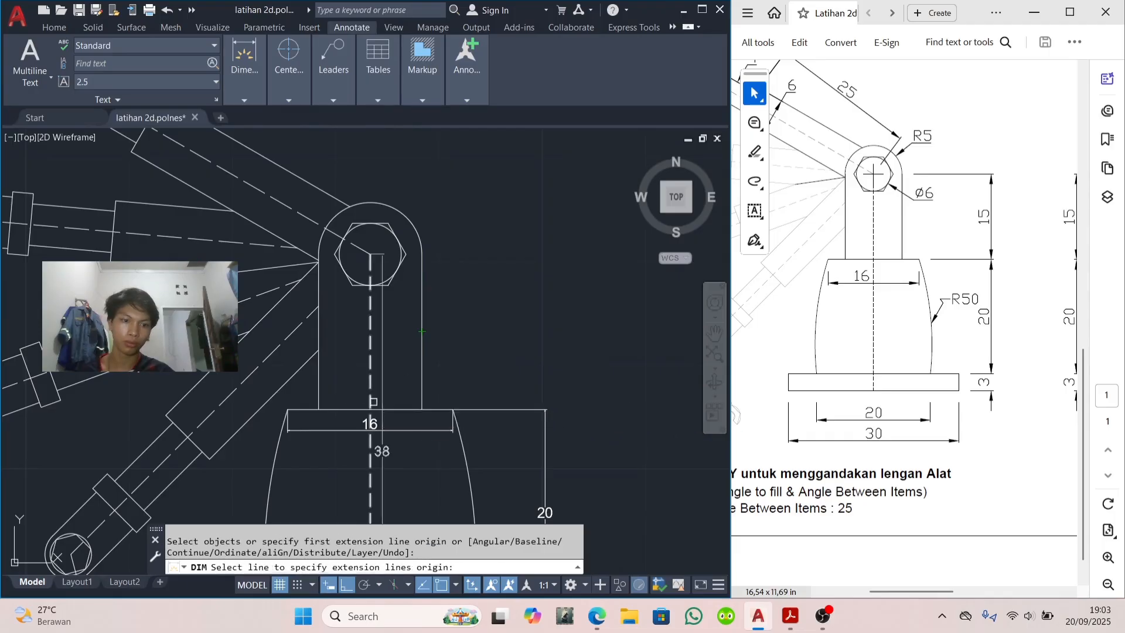
click(370, 409)
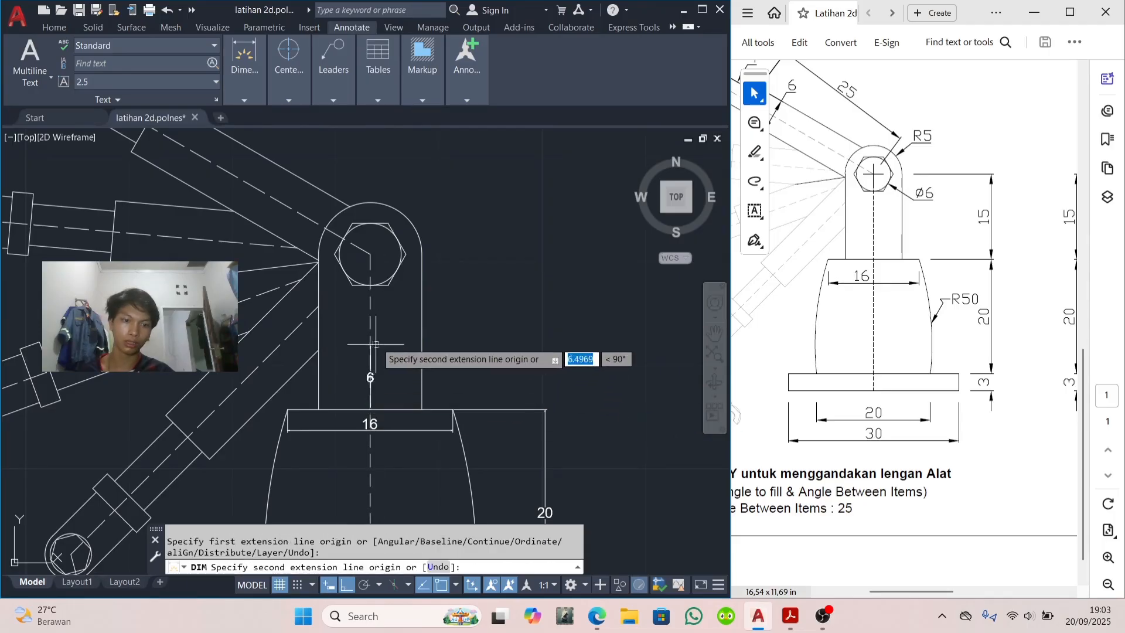
click(370, 254)
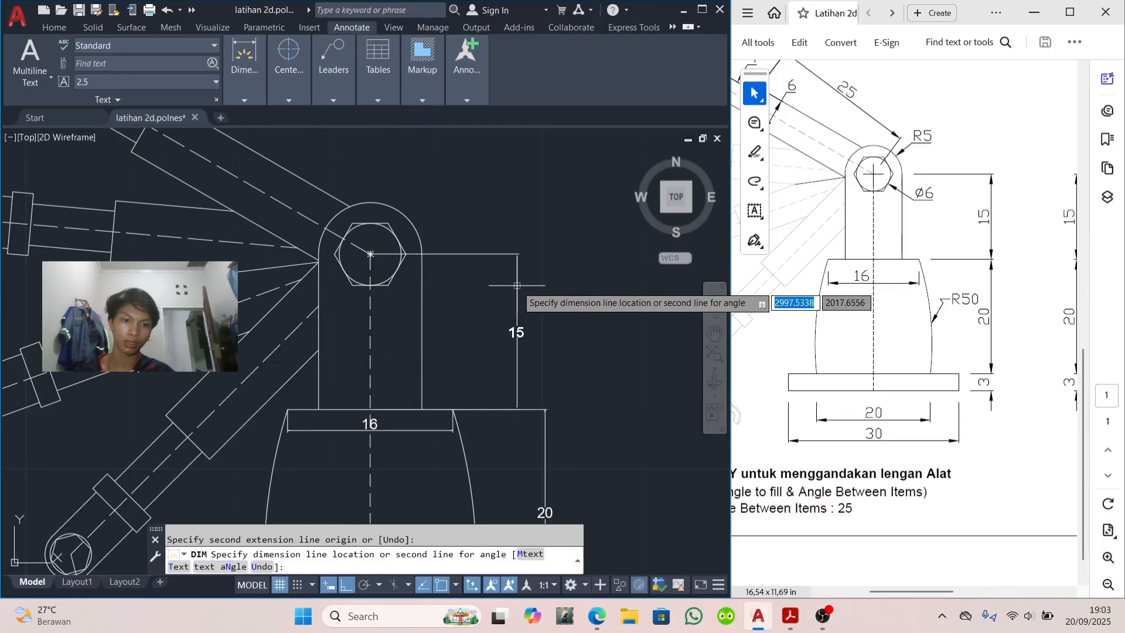
click(545, 409)
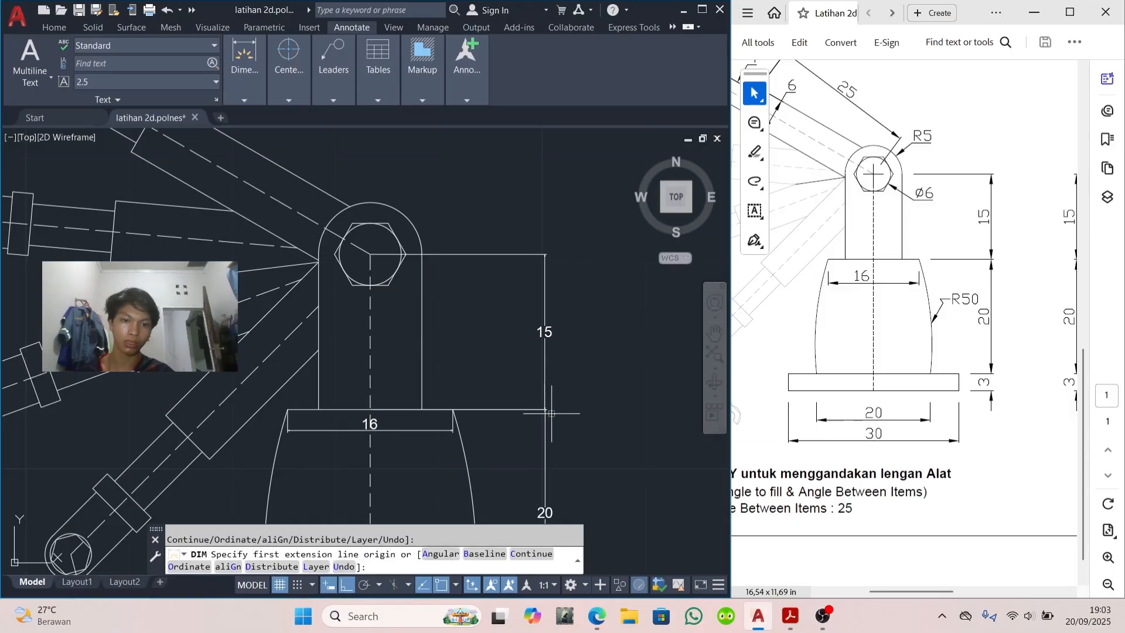
middle_drag(476, 329, 508, 450)
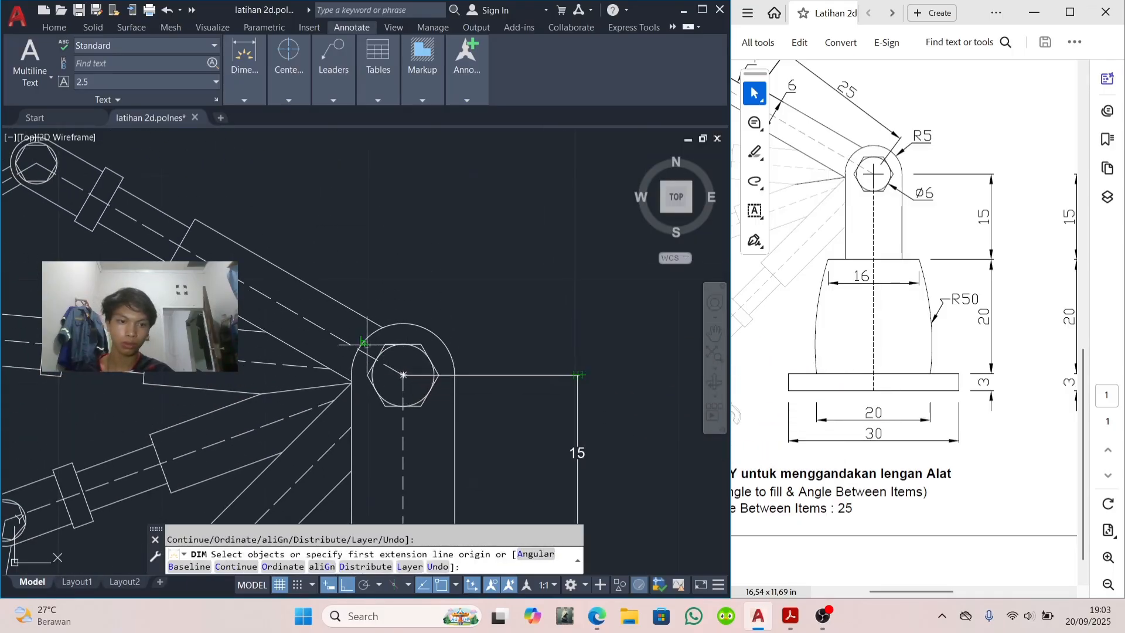
key(Return)
key(Return)
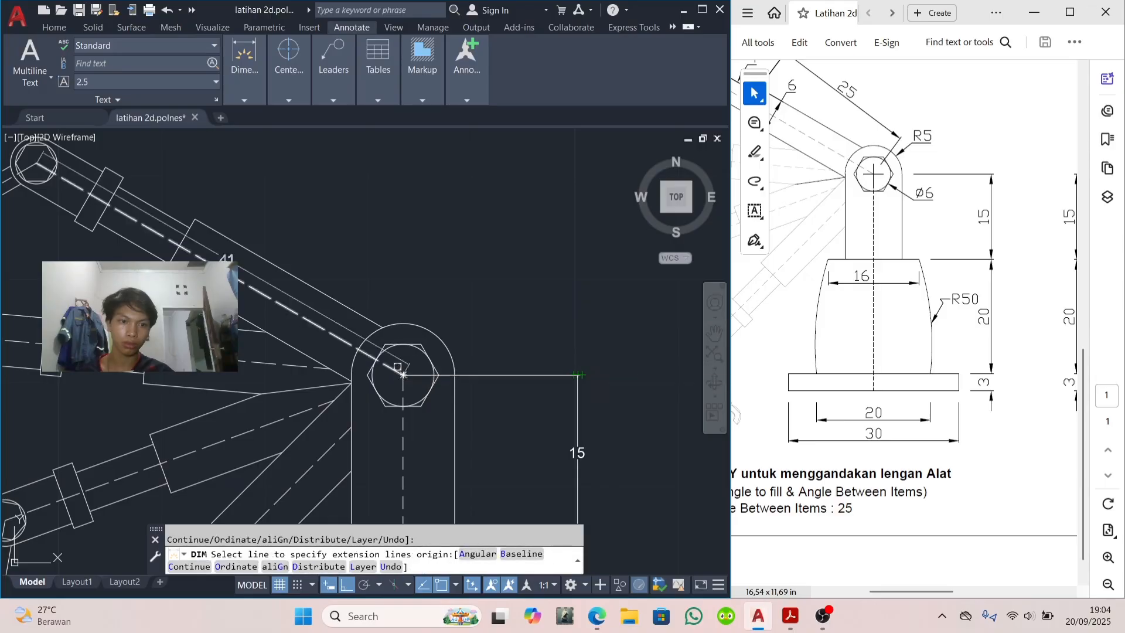
click(403, 375)
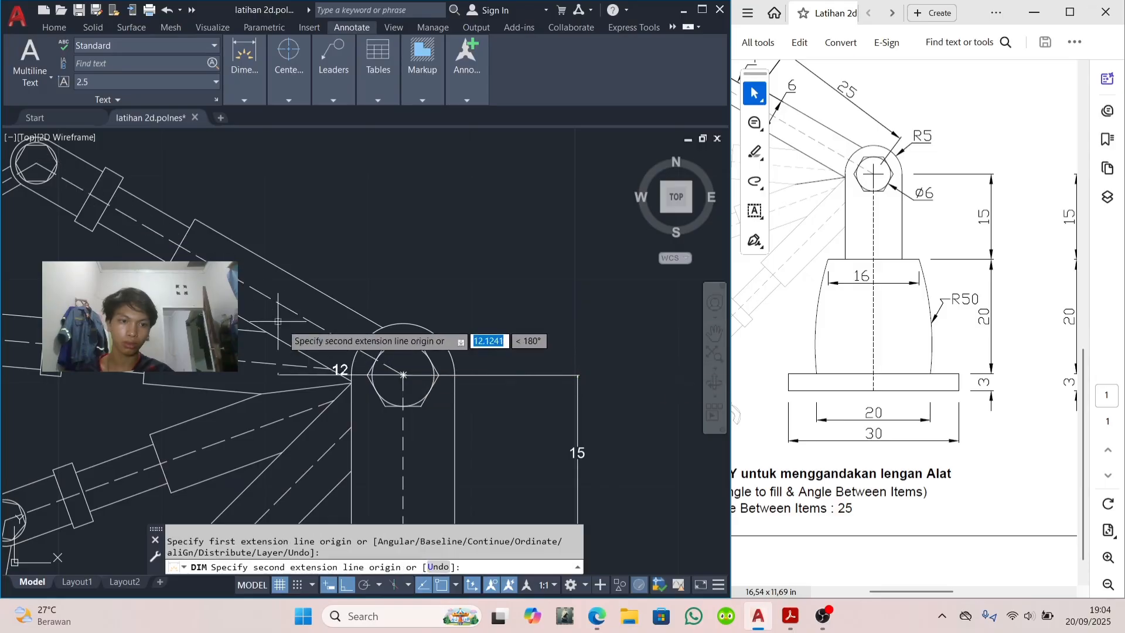
click(178, 246)
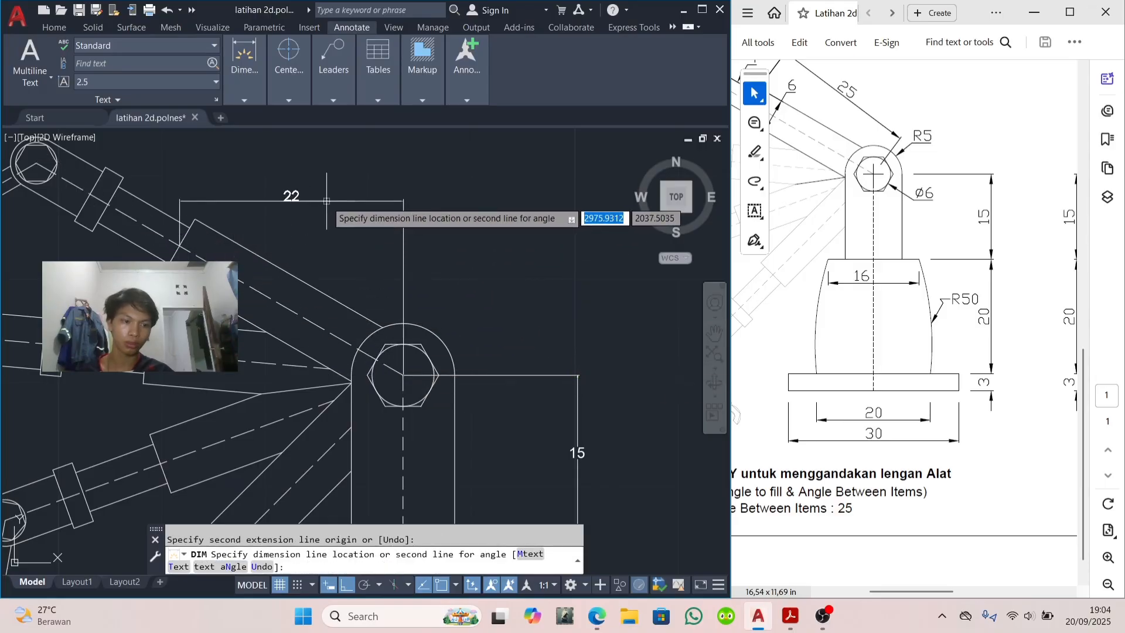
key(Escape)
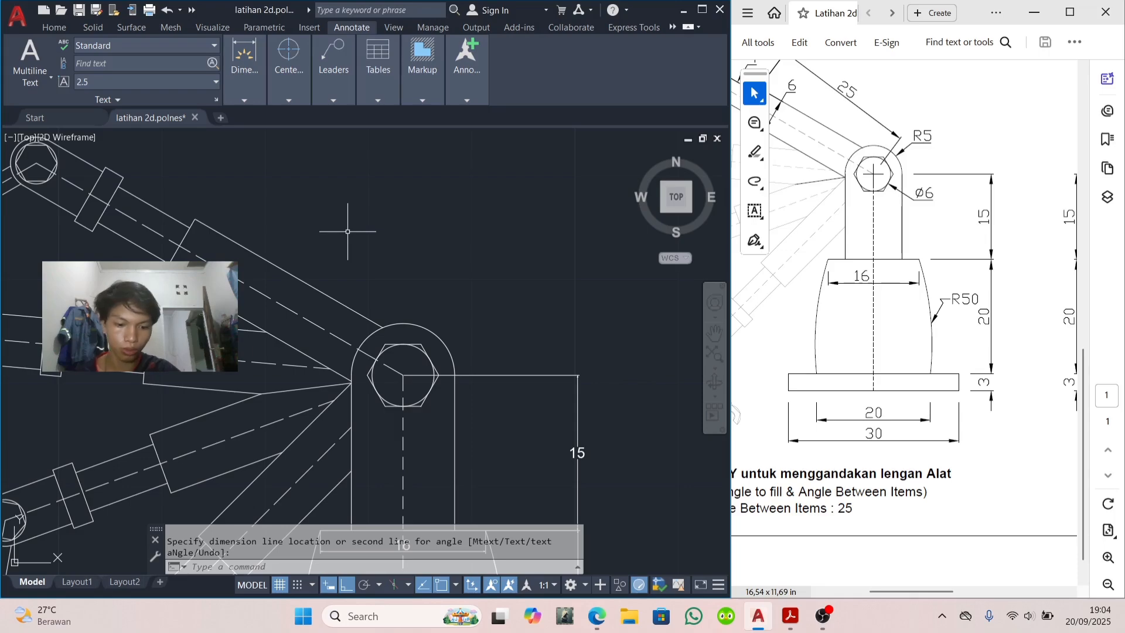
Step: Turn Ortho mode off and try an aligned dimension from the base joint's hexagon centre to the far end of the upper arm's wide segment
key(F8)
key(Return)
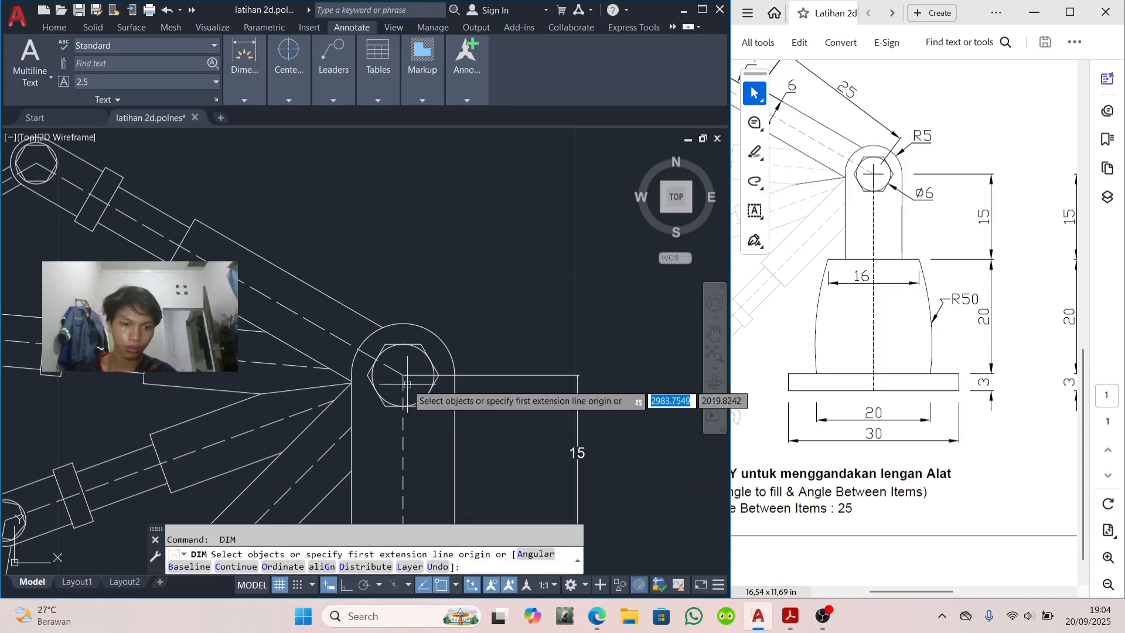
key(Return)
click(403, 375)
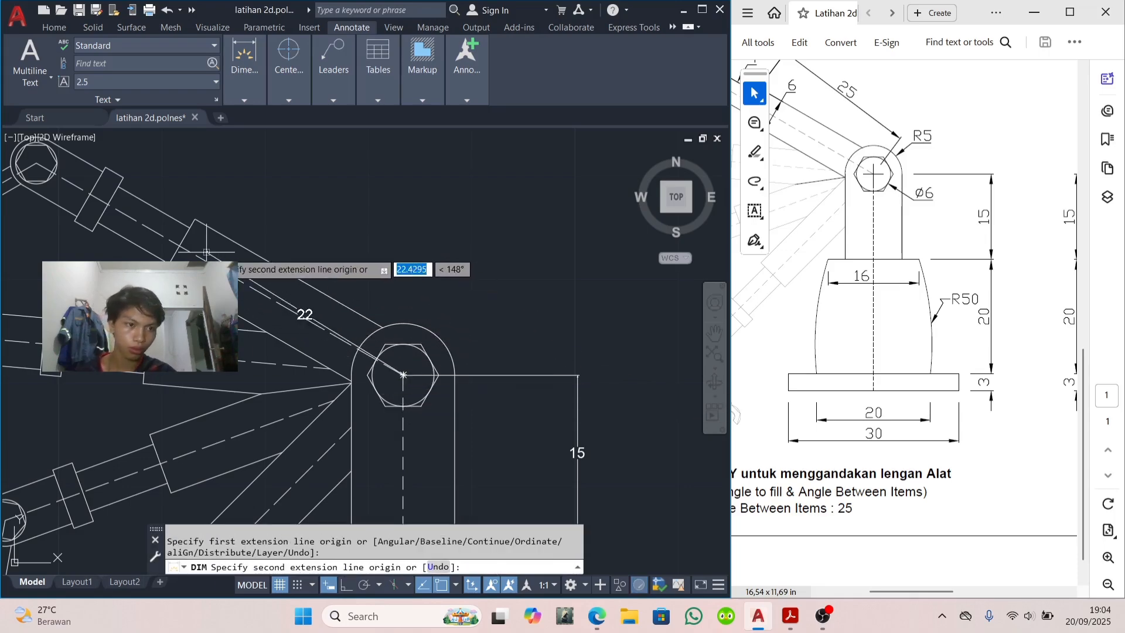
click(176, 245)
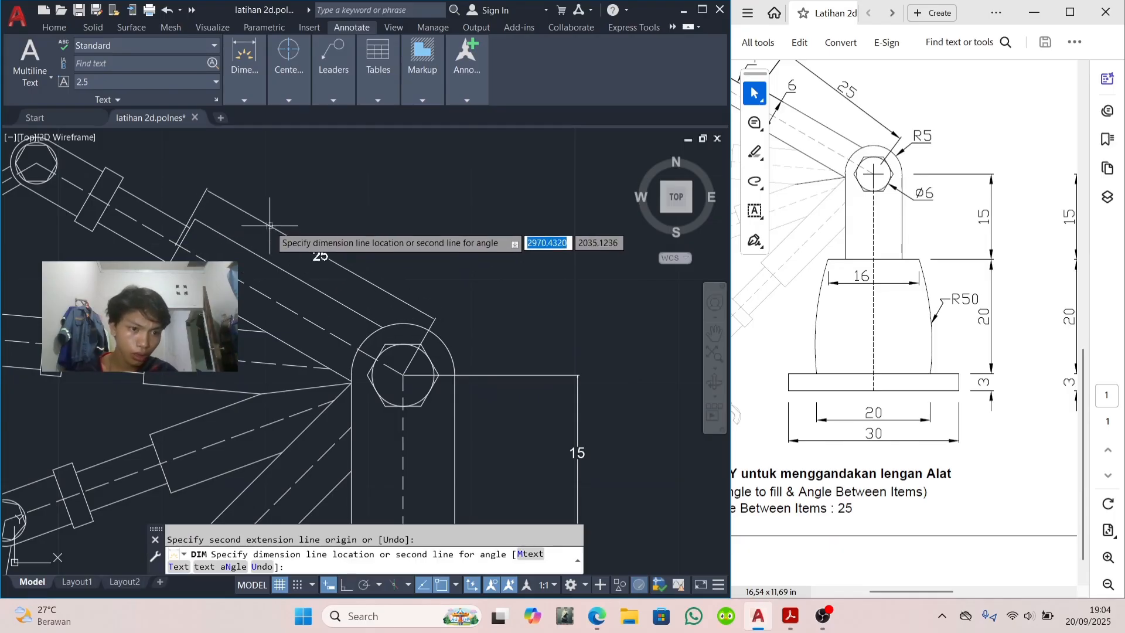
key(Escape)
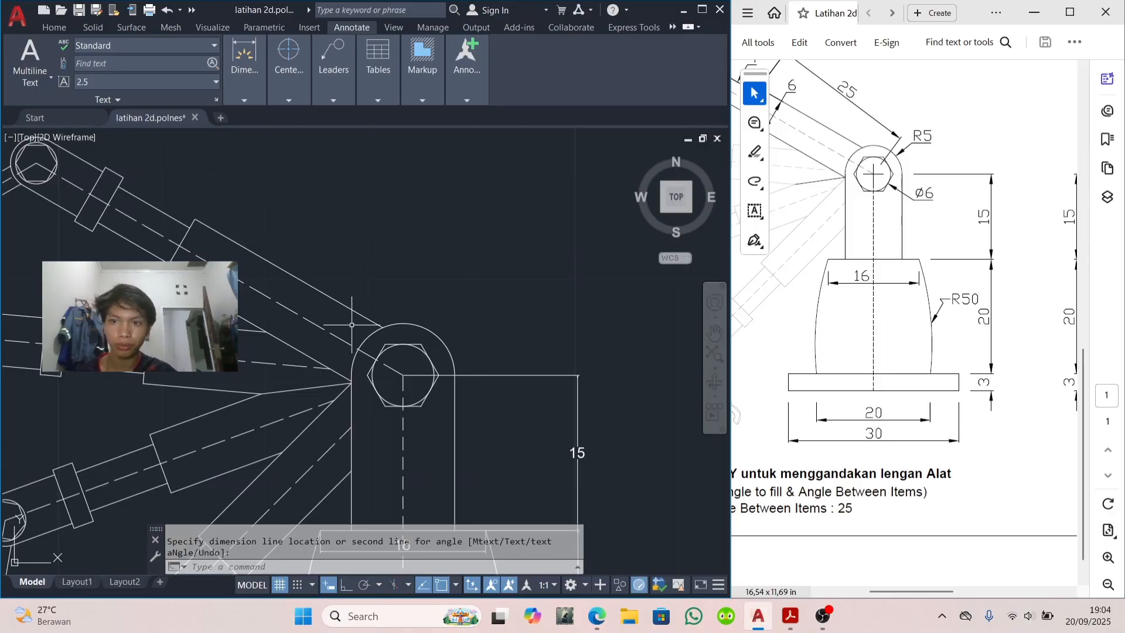
Step: Dimension the upper arm's wide segment, aligned from its far end's midpoint to the base joint's hexagon centre, placed above the arm
click(243, 96)
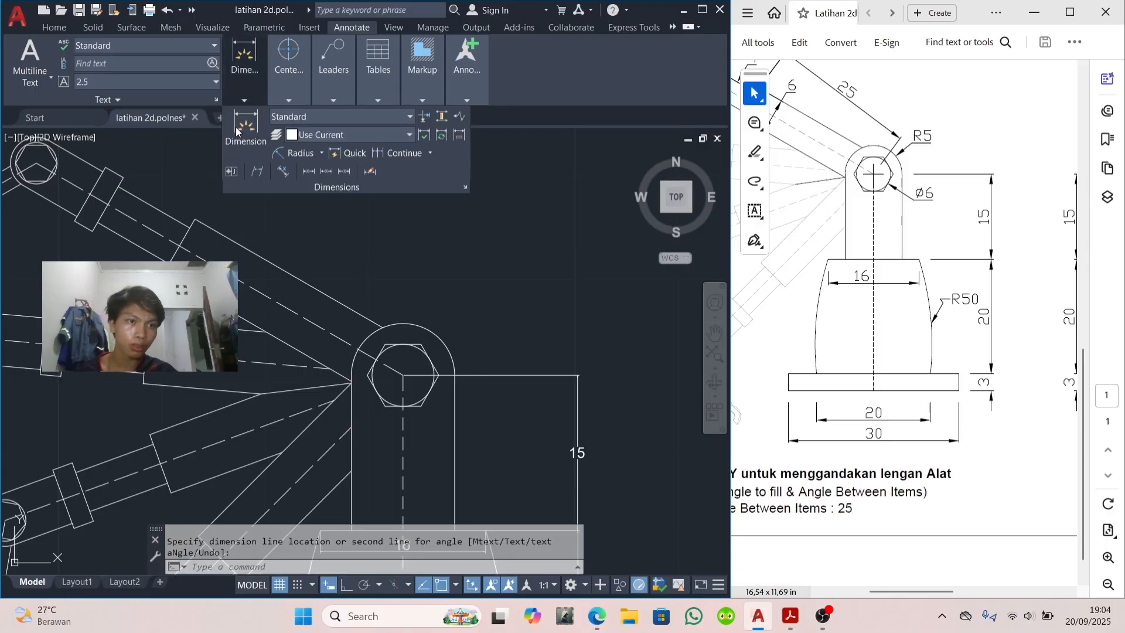
click(240, 126)
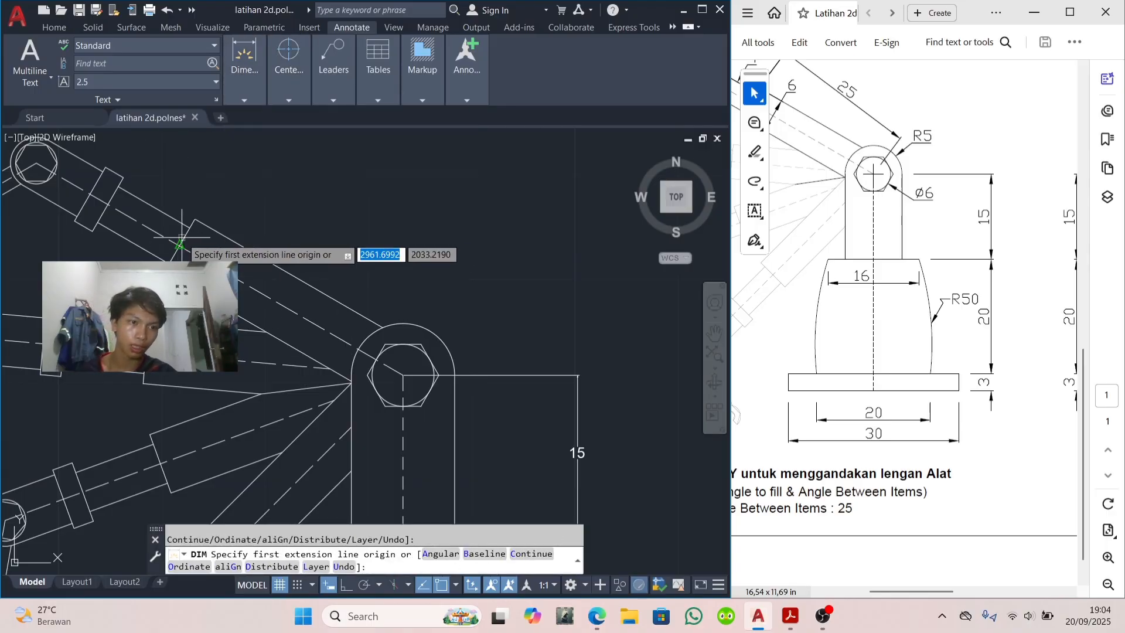
click(178, 247)
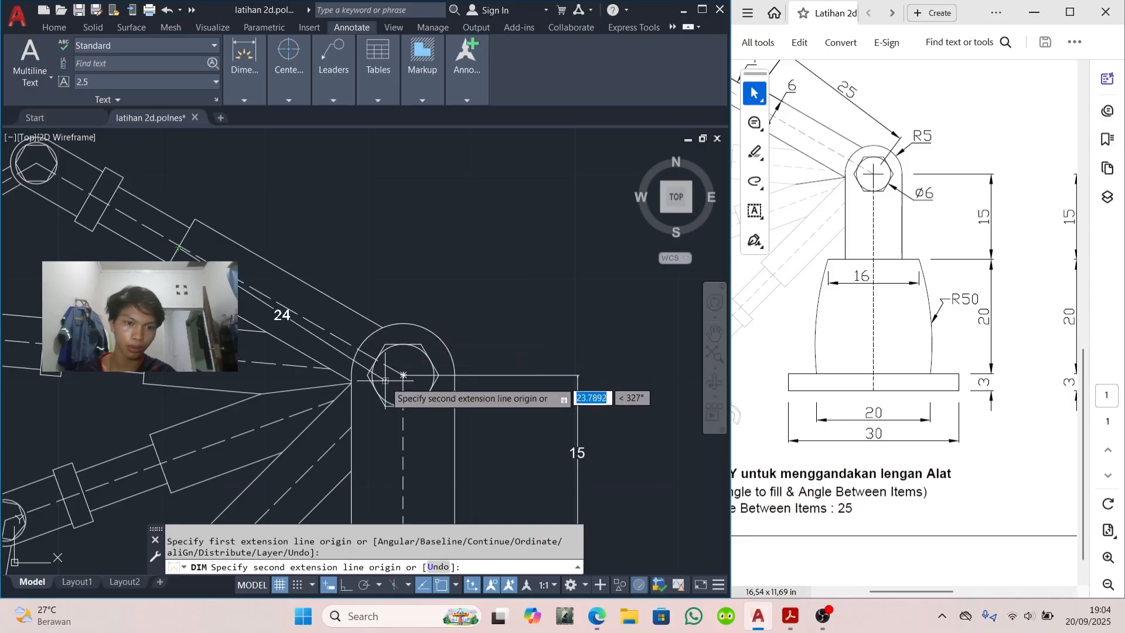
click(404, 375)
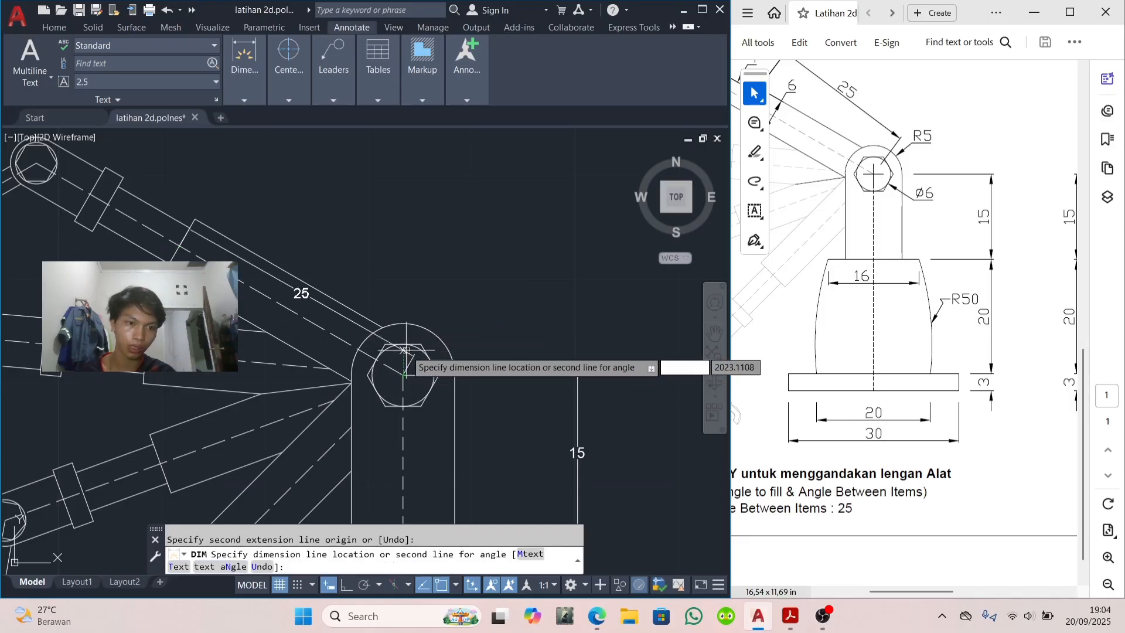
click(433, 289)
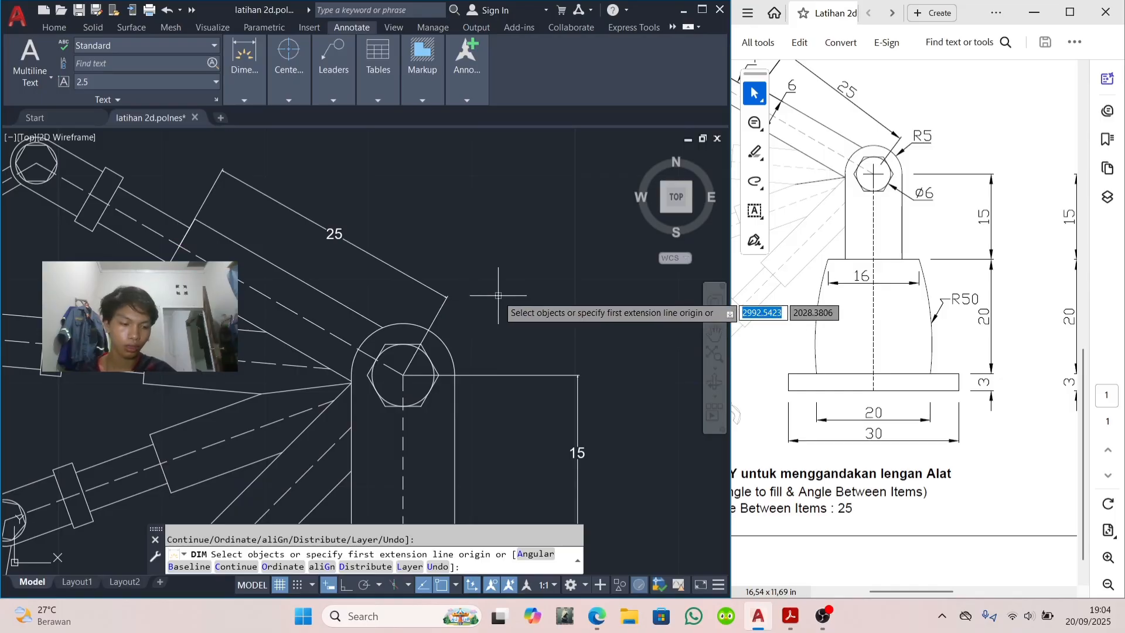
Step: Dimension the upper arm's narrow segment between the wide segment and the collar, aligned and in line with the wide segment's dimension
middle_drag(239, 308, 395, 407)
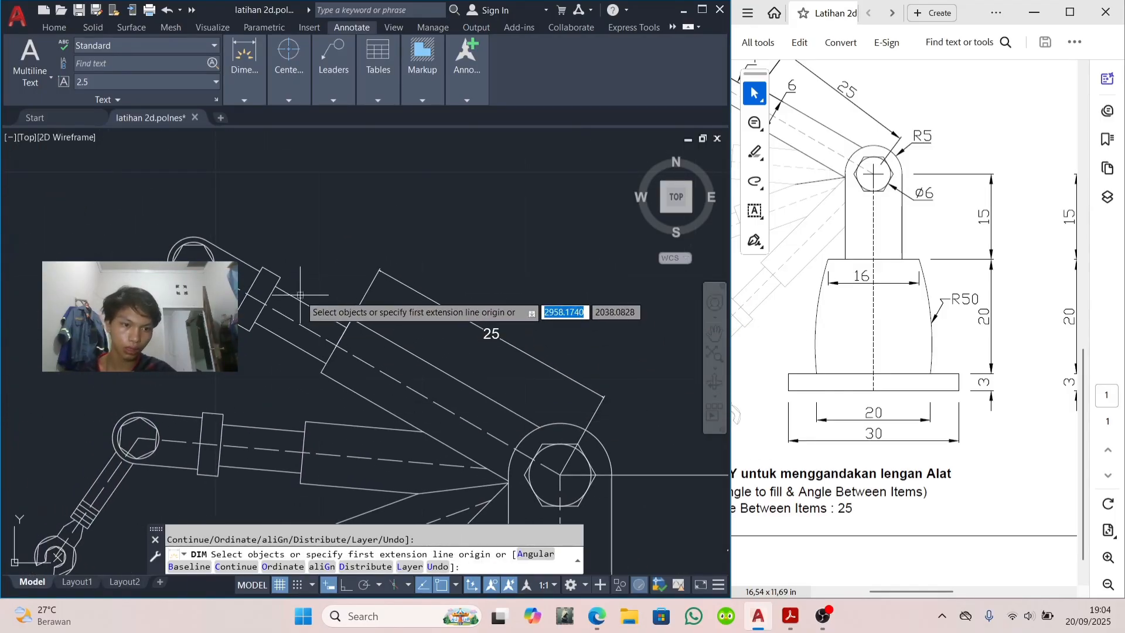
key(Return)
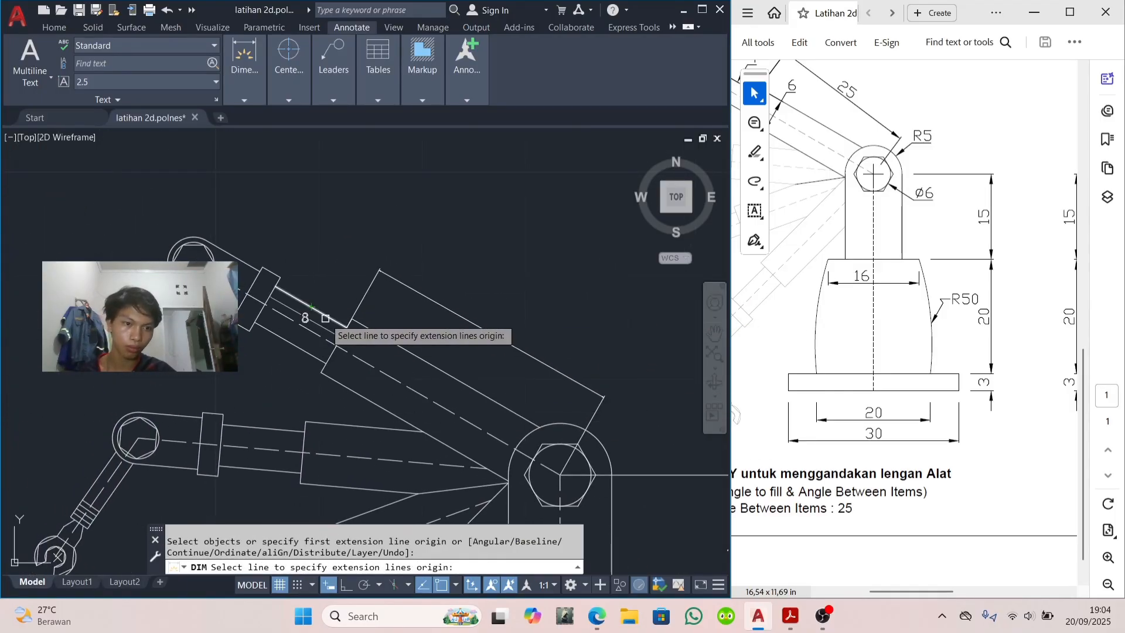
click(326, 318)
click(374, 268)
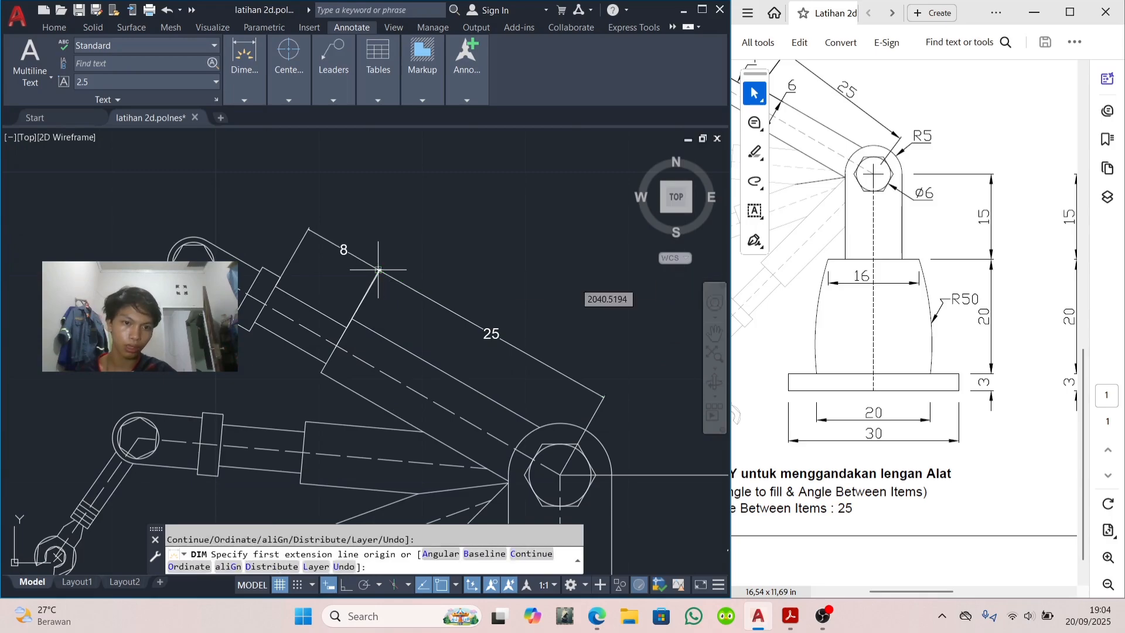
Step: Dimension the collar's thickness on the upper arm, aligned and in line with the neighbouring narrow segment's dimension
scroll(245, 279, up, 3)
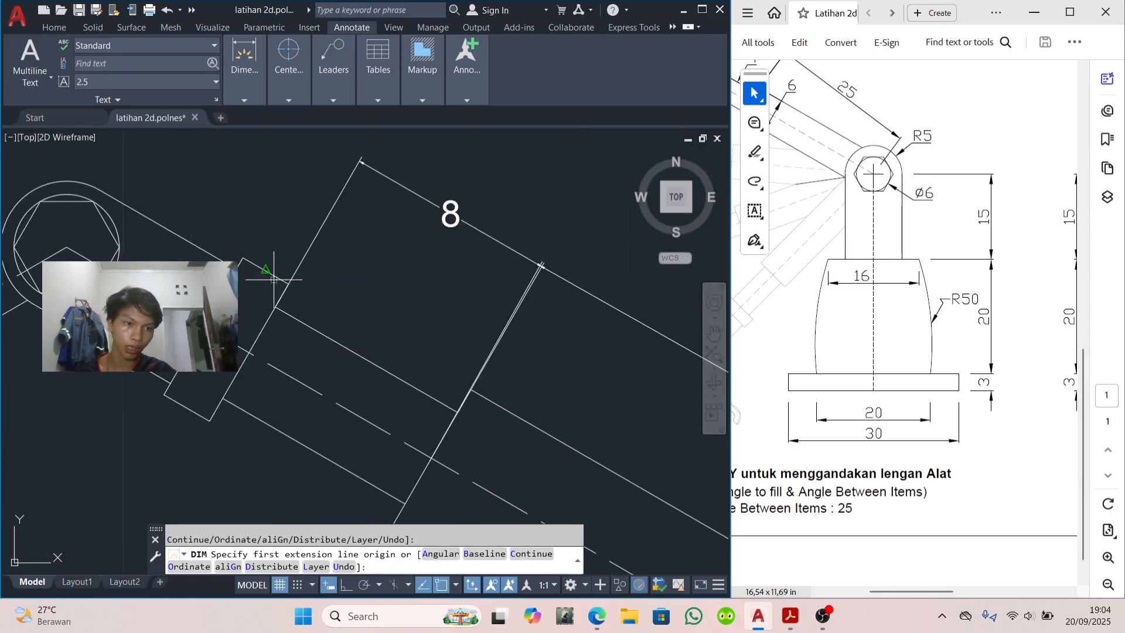
key(Return)
click(274, 275)
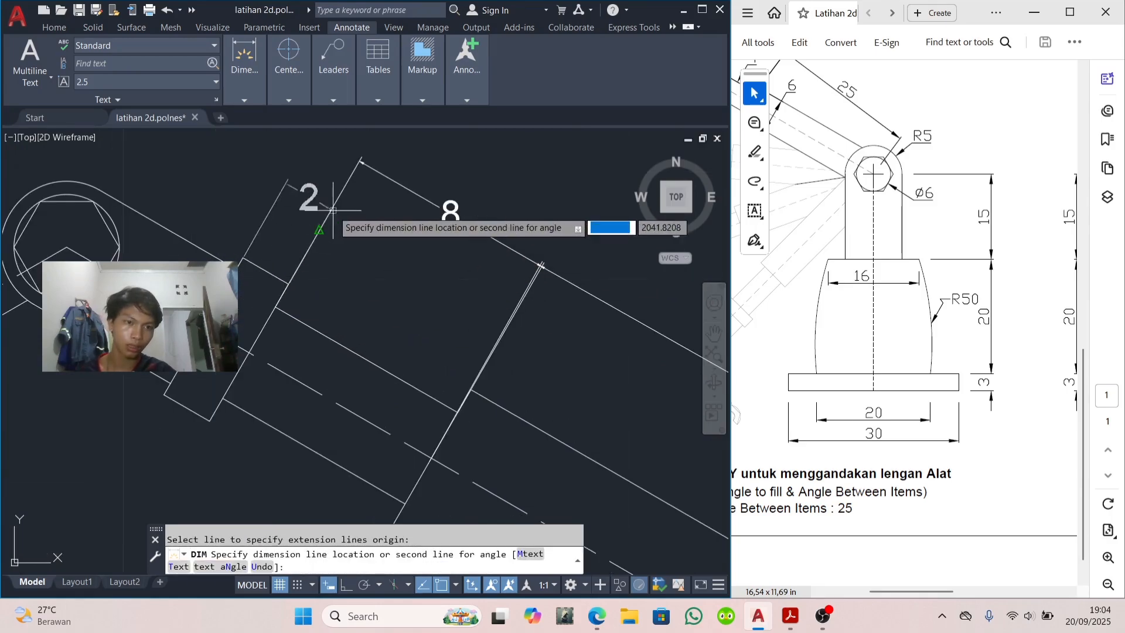
click(357, 158)
Step: Dimension the distance from the collar's far side to the elbow hexagon's centre, aligned in the same row as the collar dimension
scroll(358, 309, down, 2)
middle_drag(346, 300, 451, 398)
scroll(327, 379, up, 2)
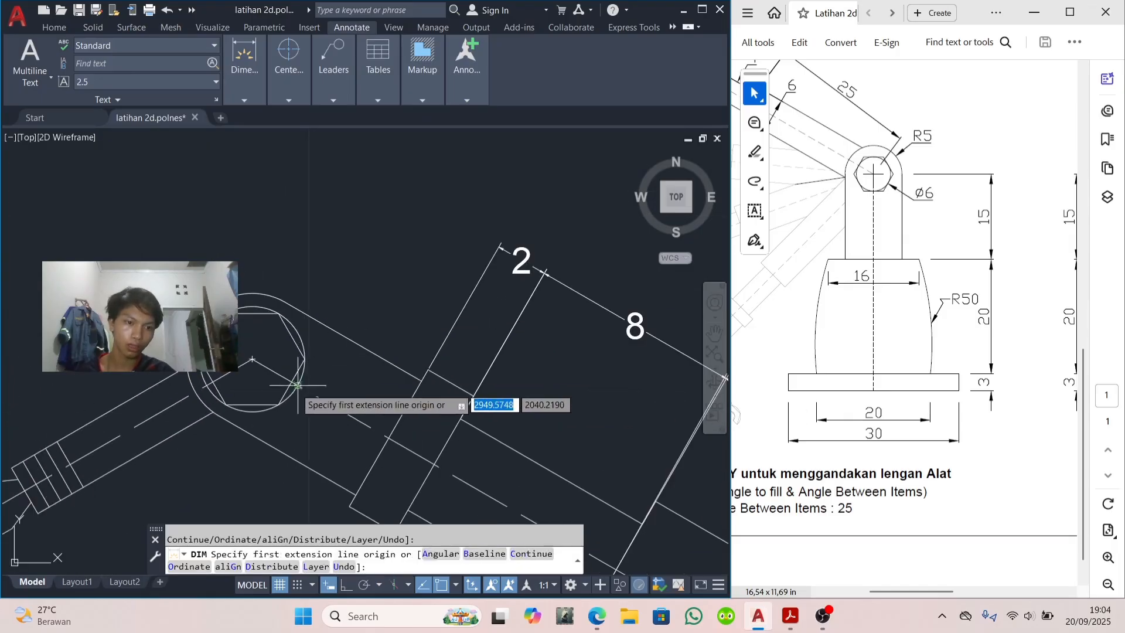
click(389, 438)
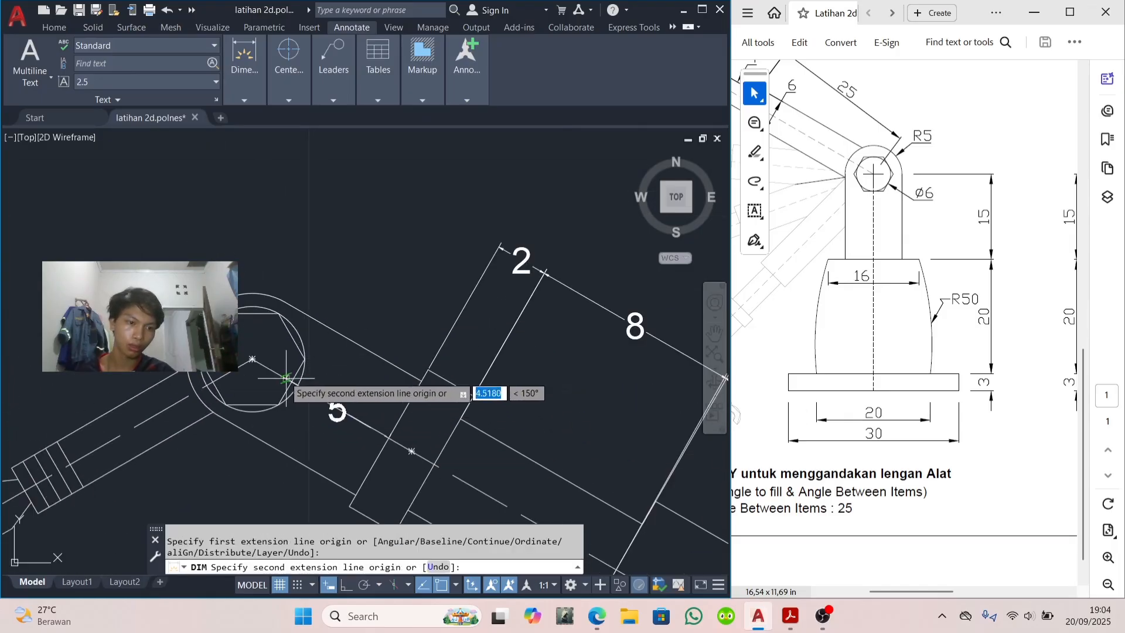
click(252, 358)
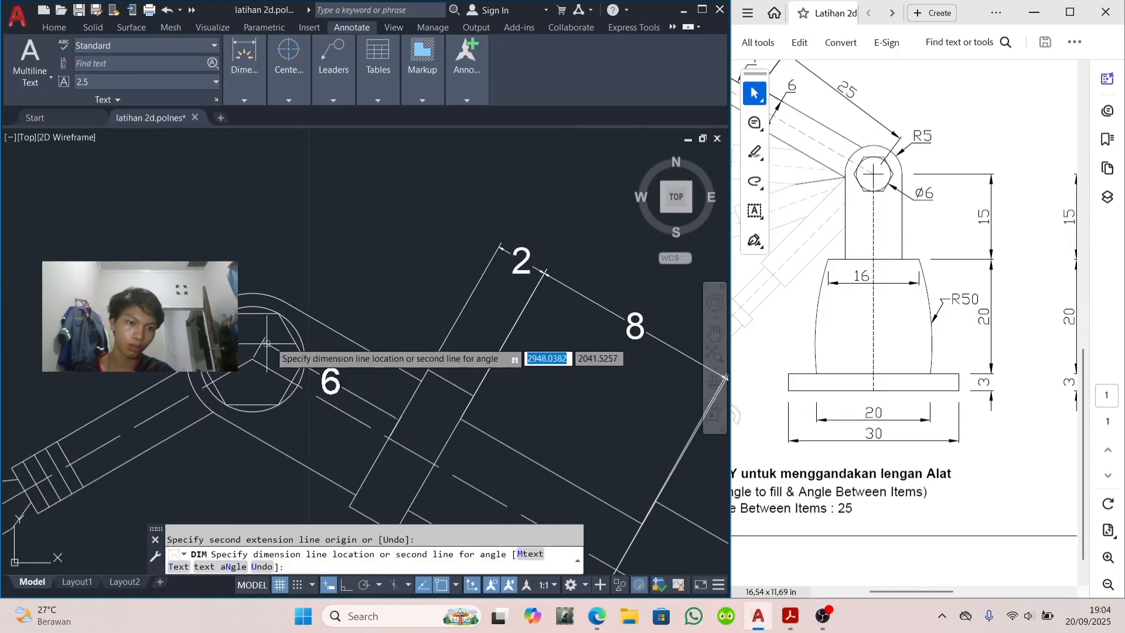
click(500, 249)
Step: Dimension the forearm from the elbow hexagon's centre to the gripper end of the ribbed section, aligned and placed above the forearm
scroll(475, 282, down, 4)
key(Return)
scroll(290, 337, up, 4)
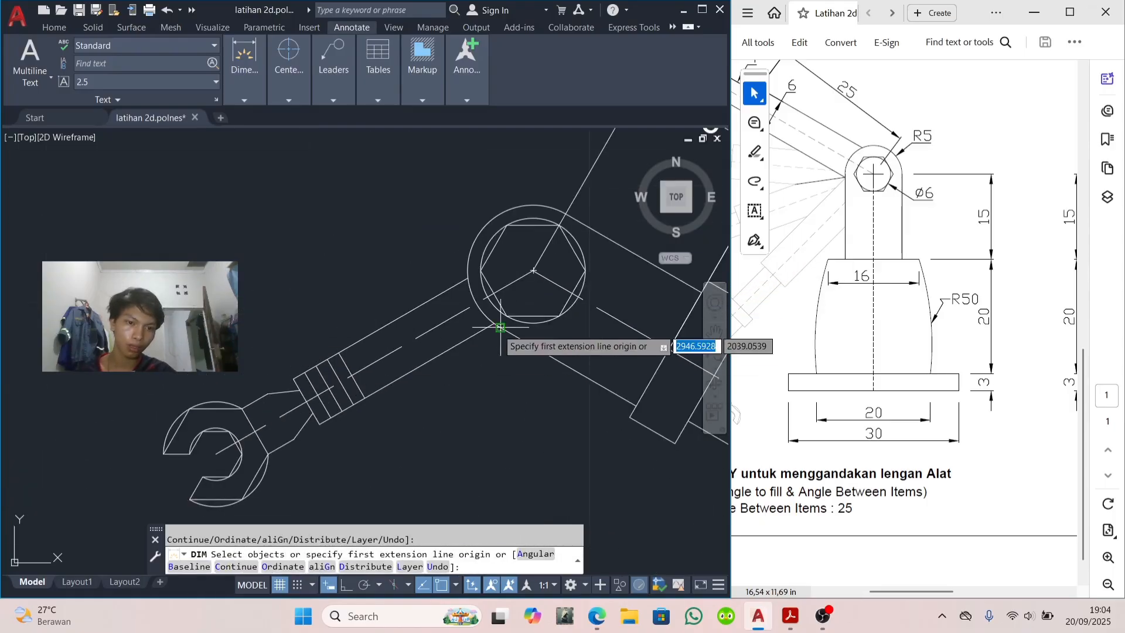
click(534, 270)
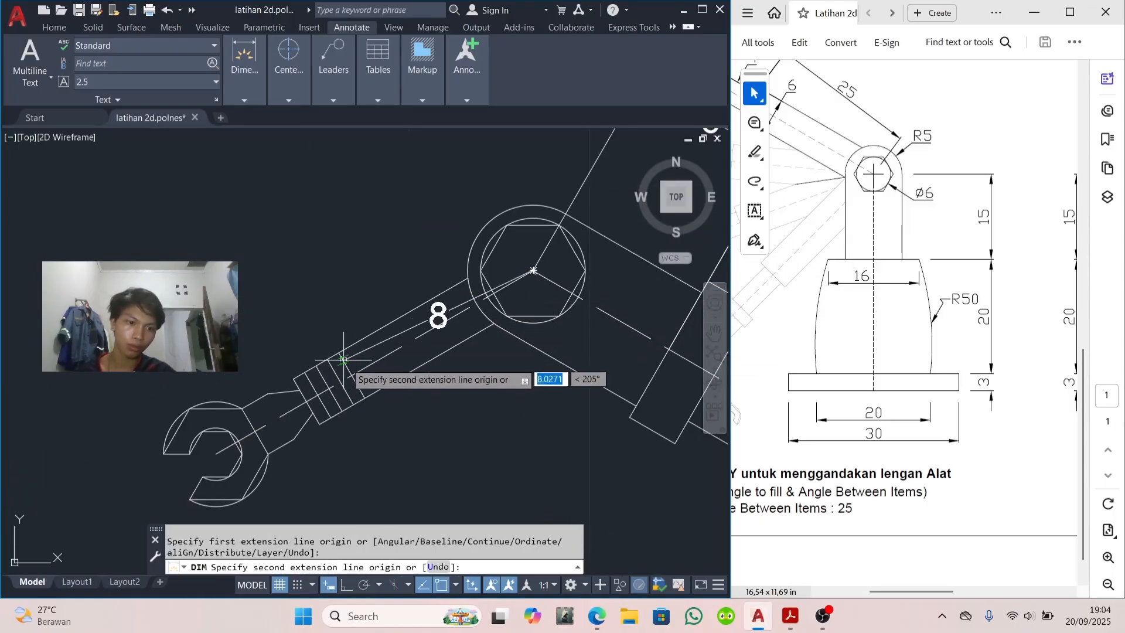
click(306, 402)
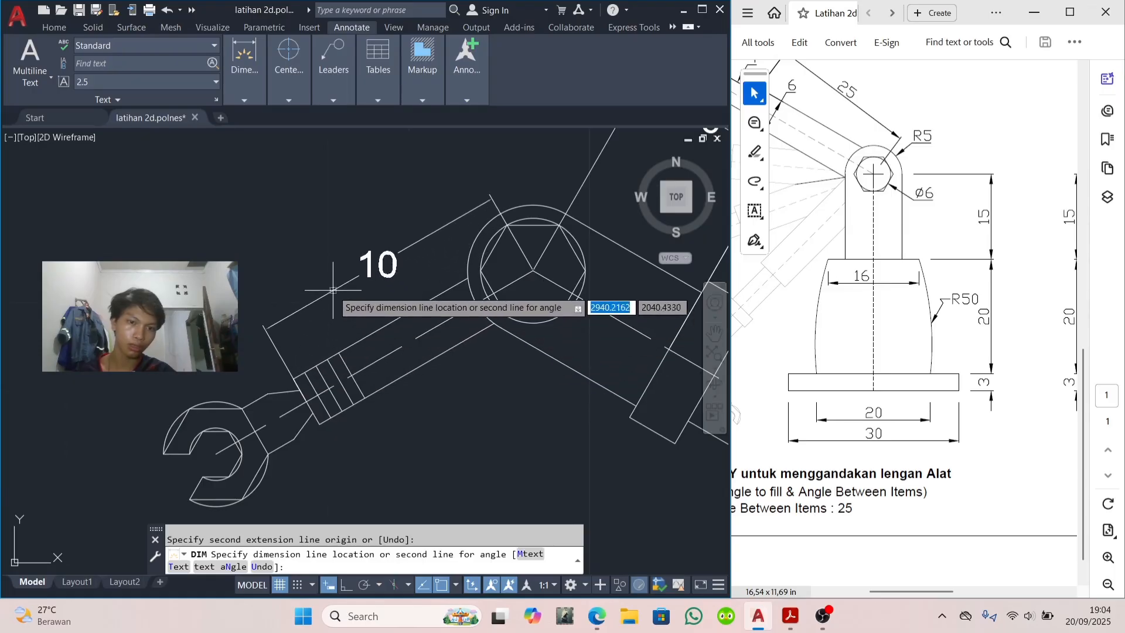
click(326, 266)
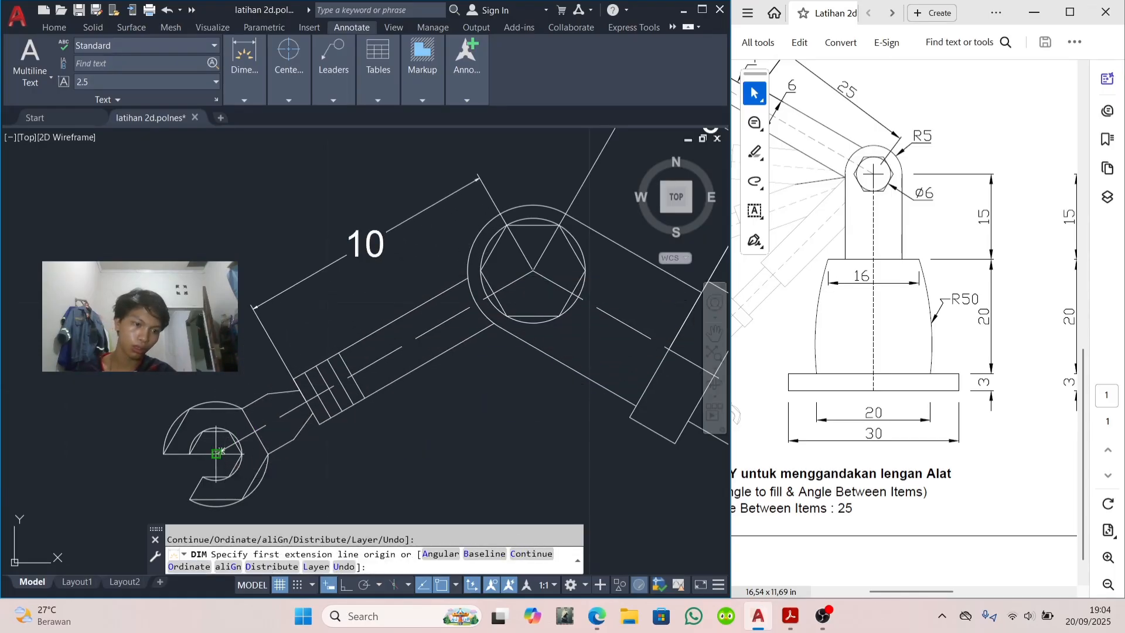
Step: Dimension the distance from the gripper's centre to the ribbed section's end, aligned and in line with the forearm dimension
click(219, 453)
click(306, 402)
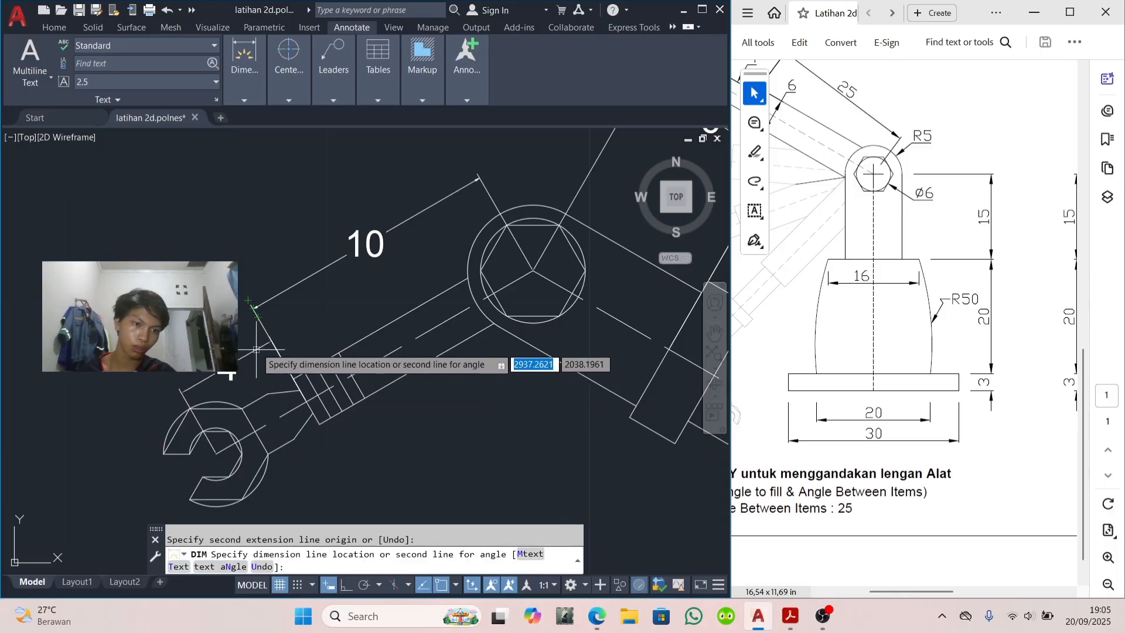
click(233, 373)
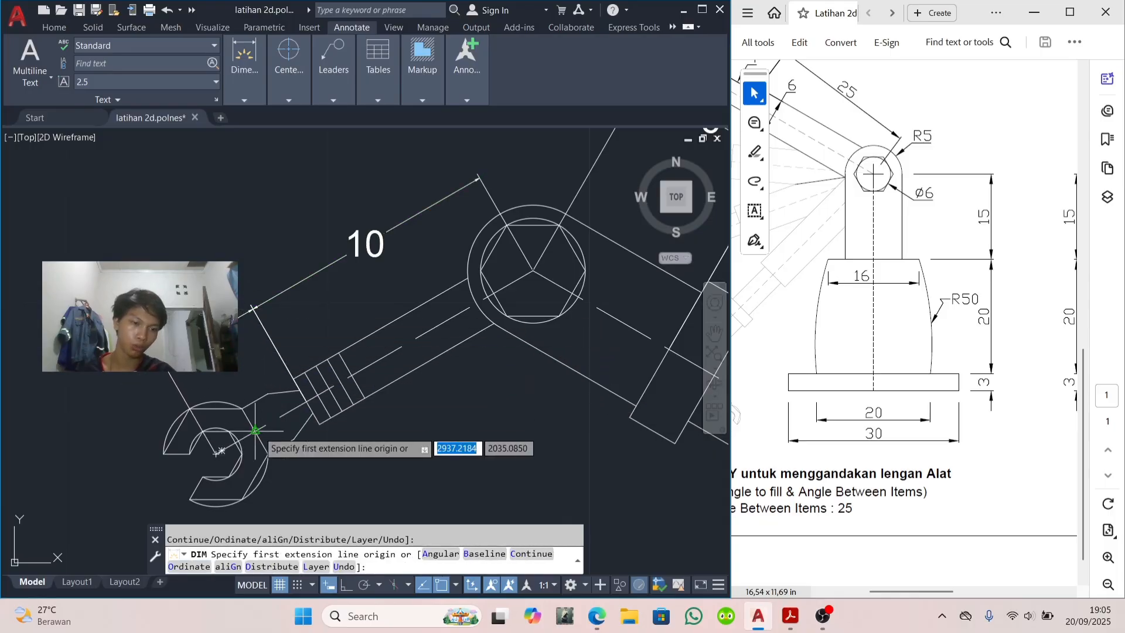
key(Return)
Step: Add a radius dimension to the right-hand arc of the base's curved body
scroll(877, 342, down, 1)
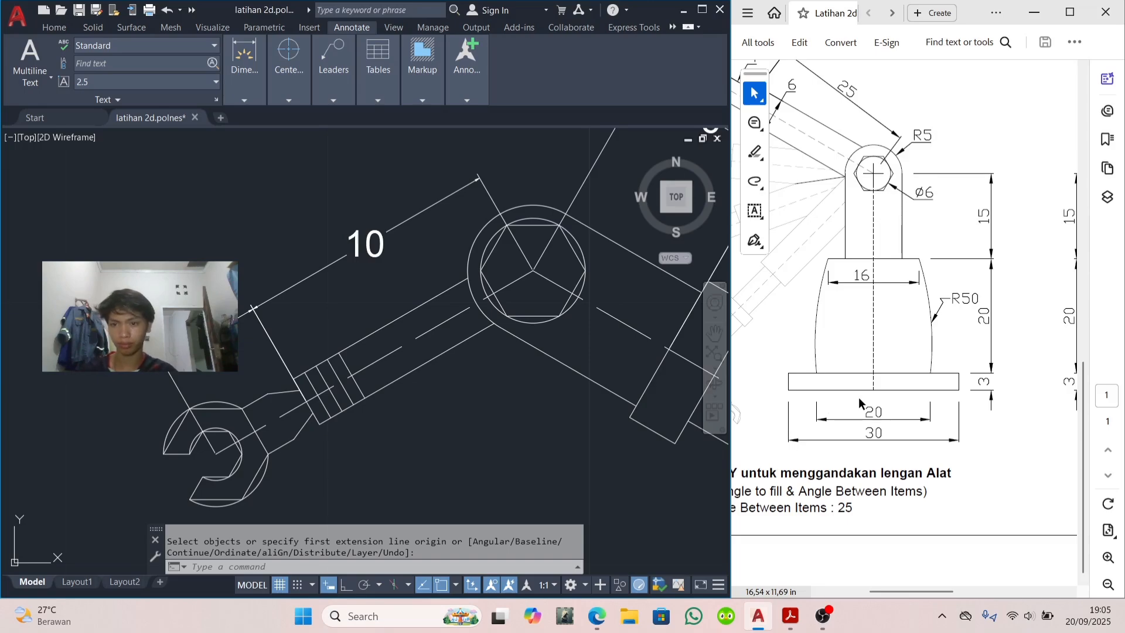
scroll(938, 369, left, 2)
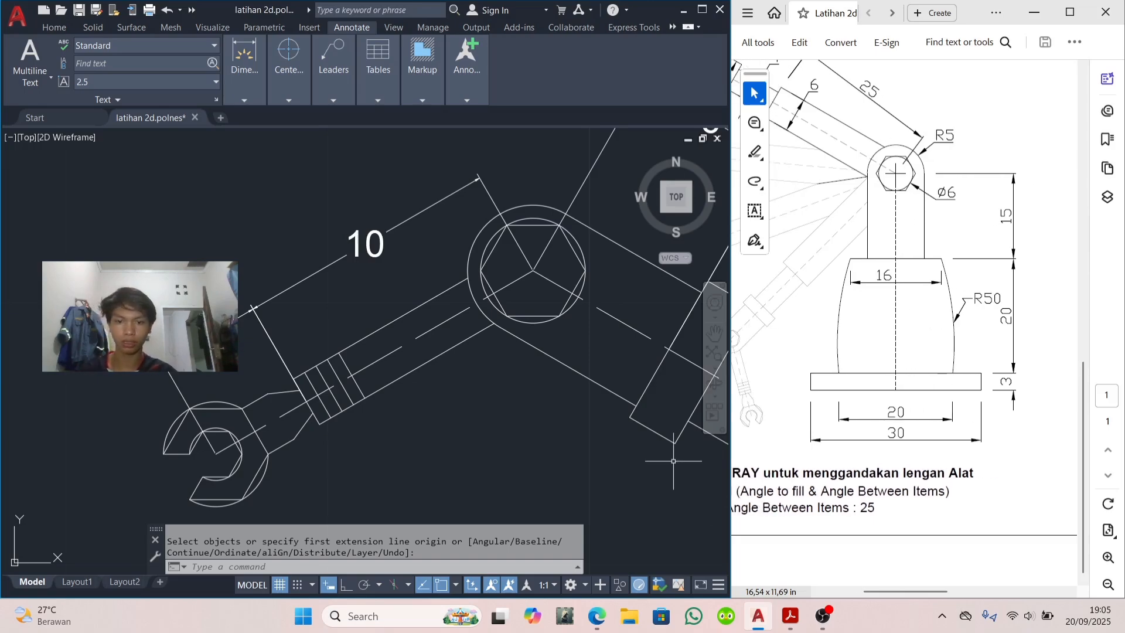
scroll(466, 259, down, 8)
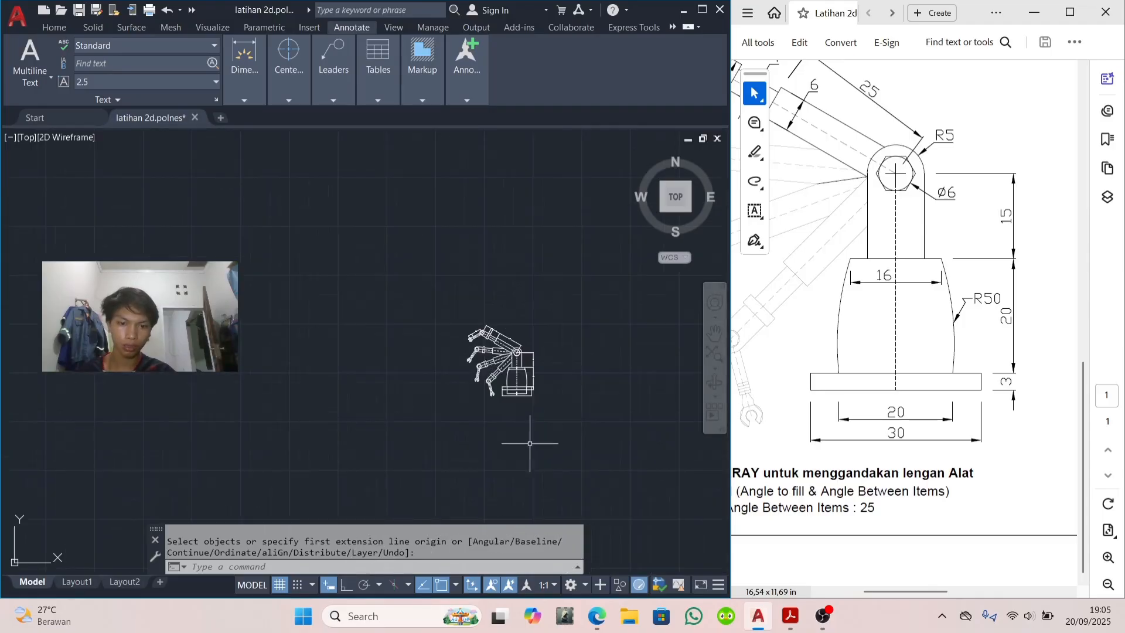
scroll(527, 447, up, 3)
scroll(452, 249, up, 4)
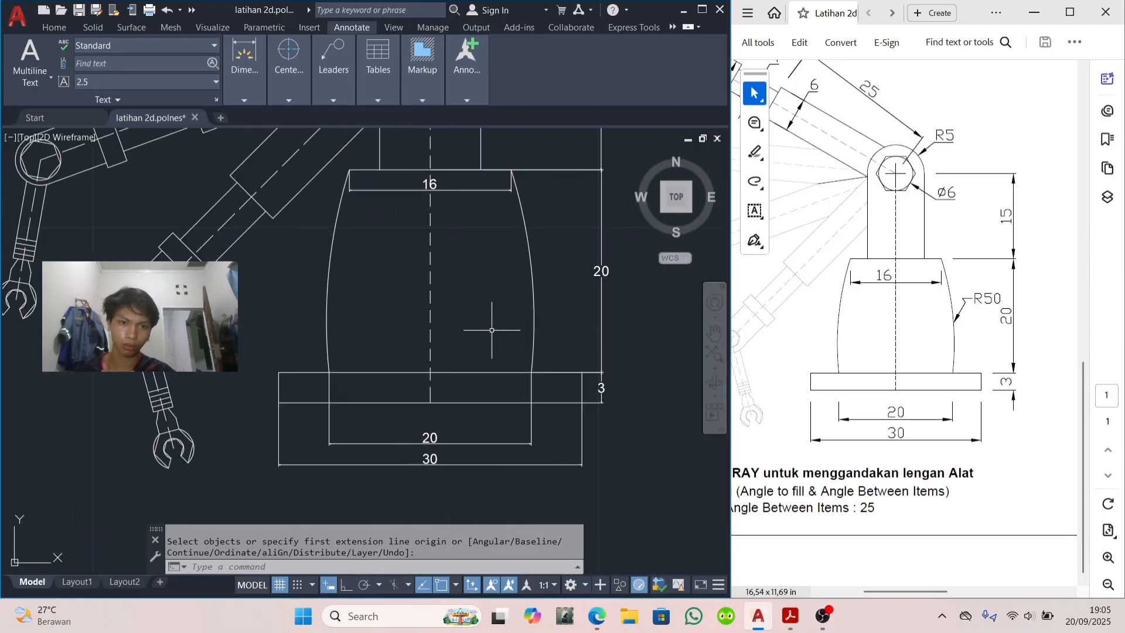
middle_drag(492, 330, 535, 391)
click(244, 100)
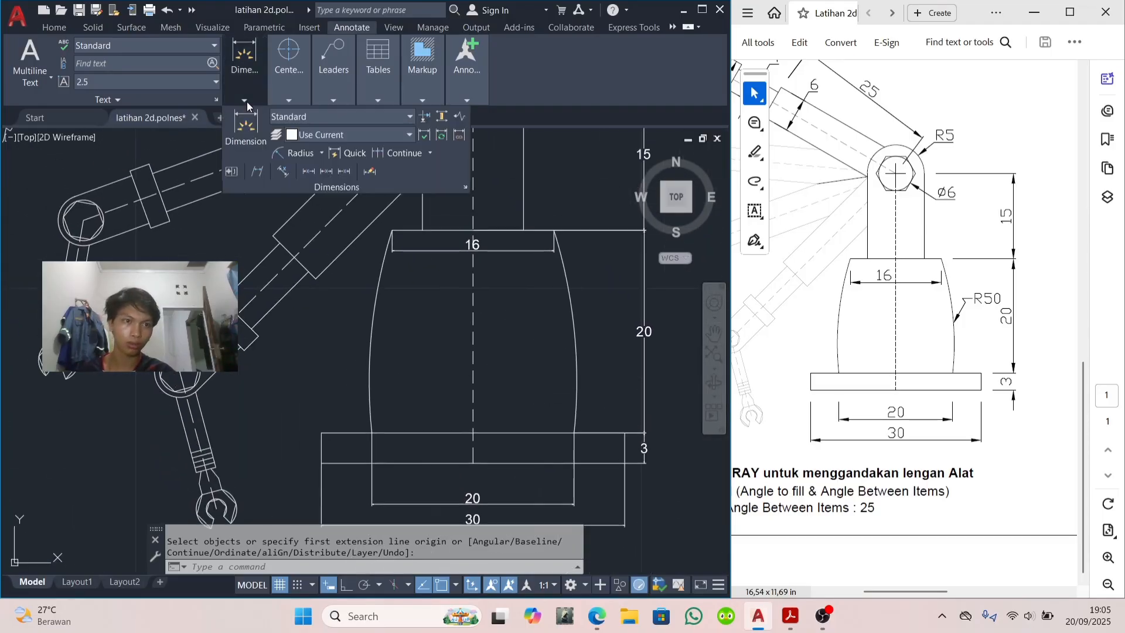
click(301, 154)
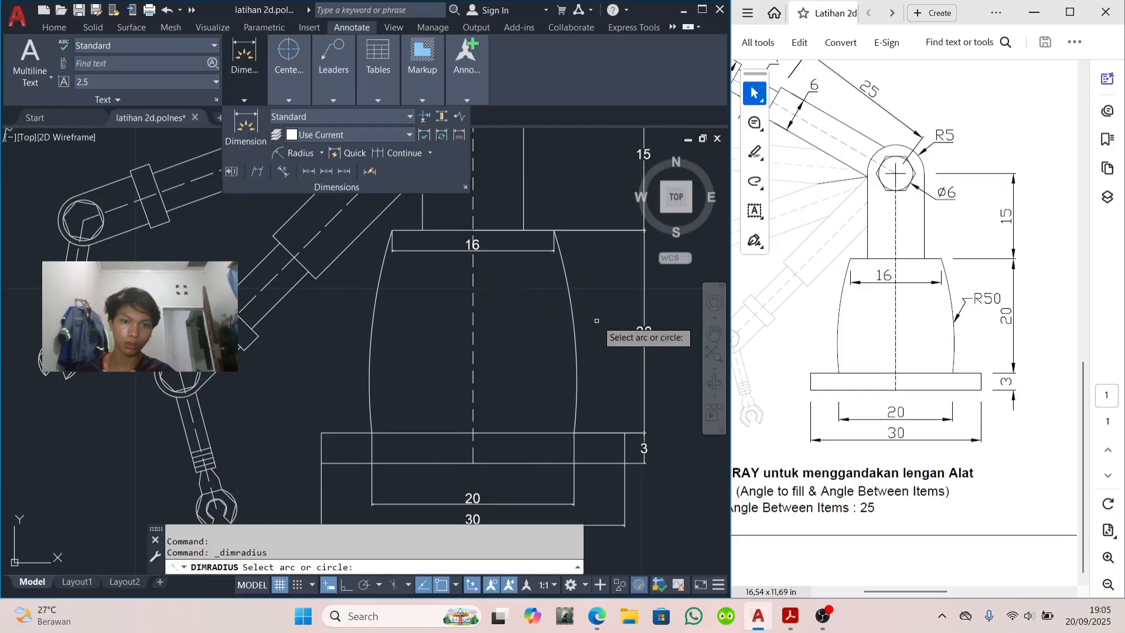
click(575, 324)
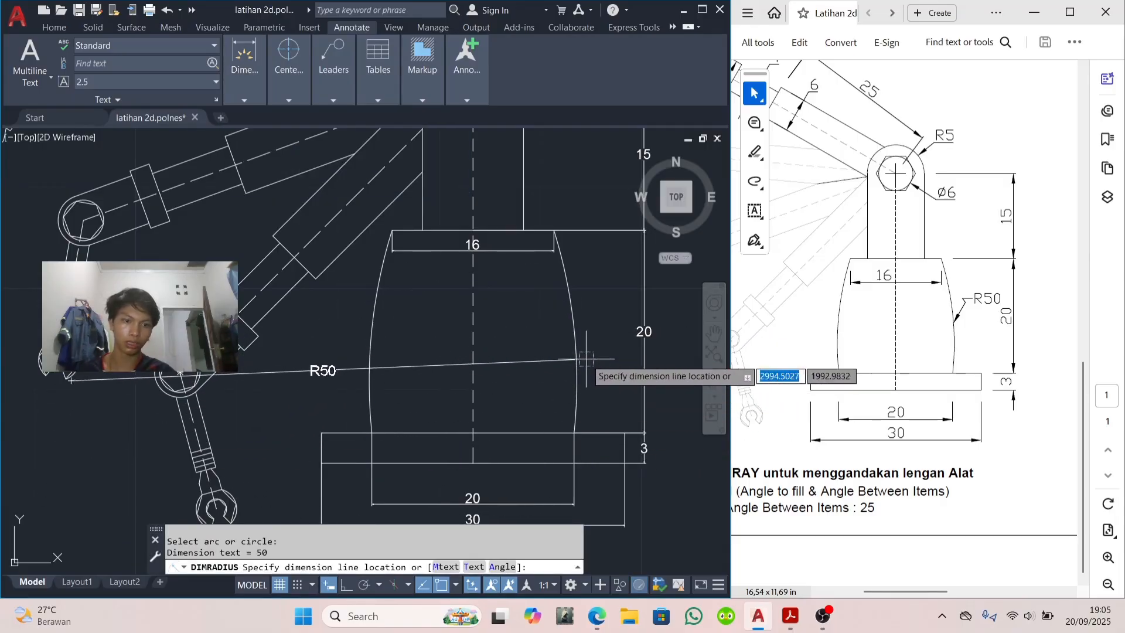
middle_drag(606, 343, 552, 333)
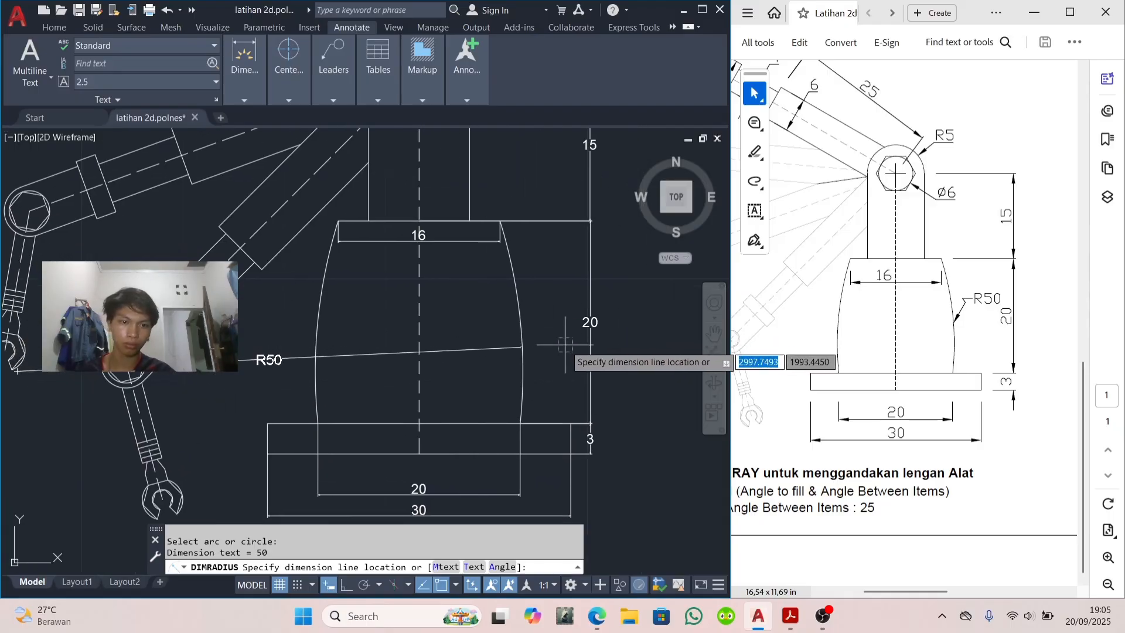
click(567, 345)
Step: Move the curved body's radius text outside the arc, between the body and the vertical height dimension
click(274, 359)
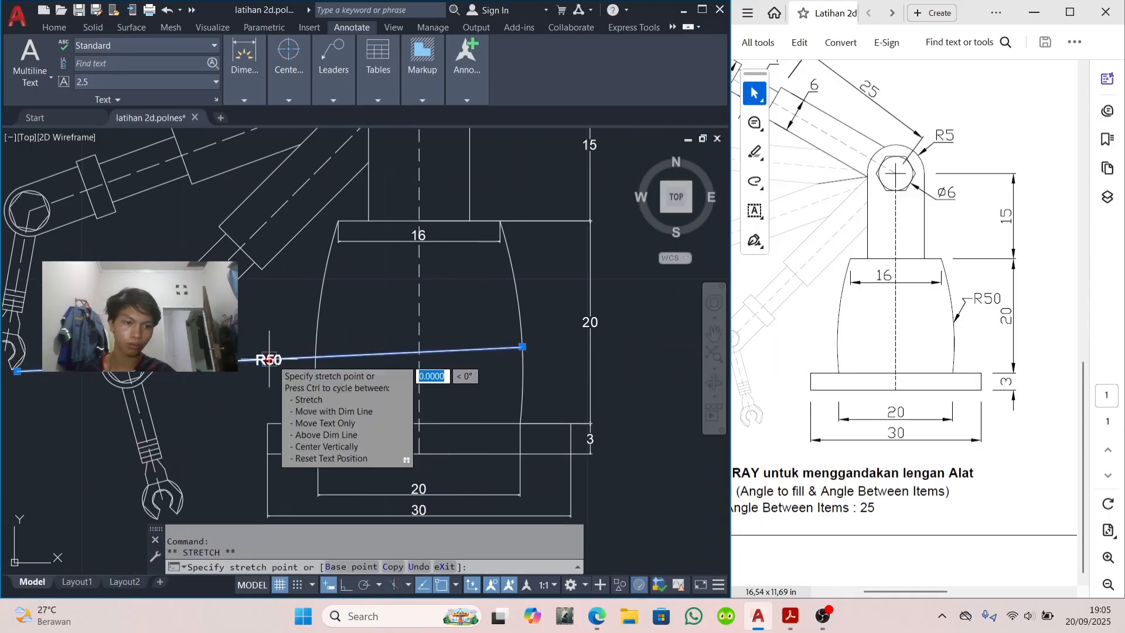
click(269, 359)
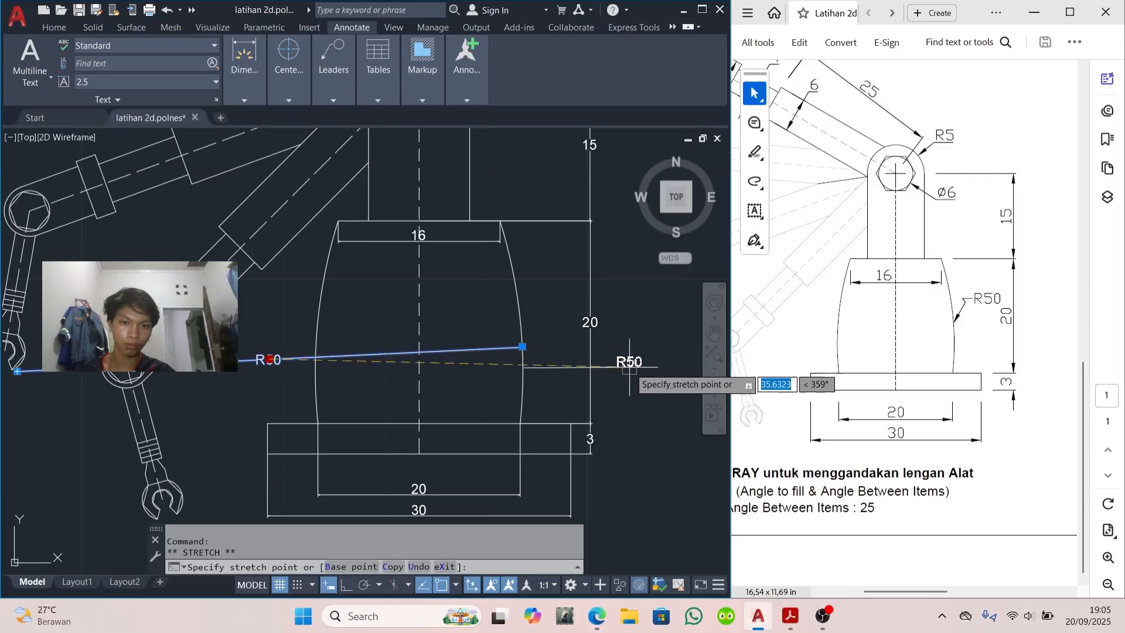
click(647, 340)
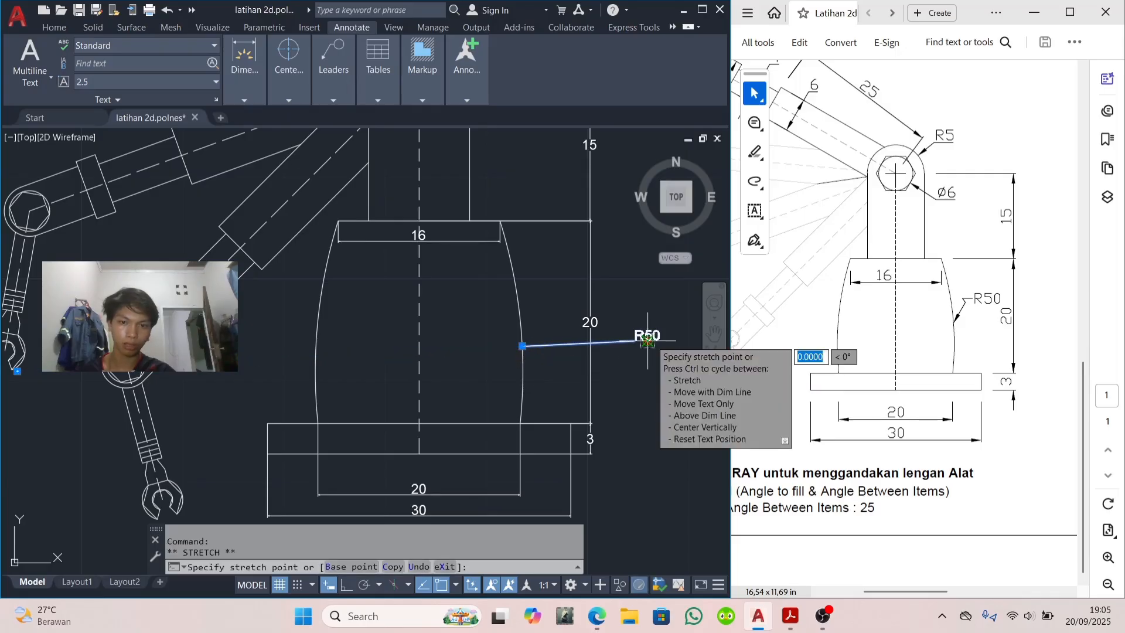
click(648, 340)
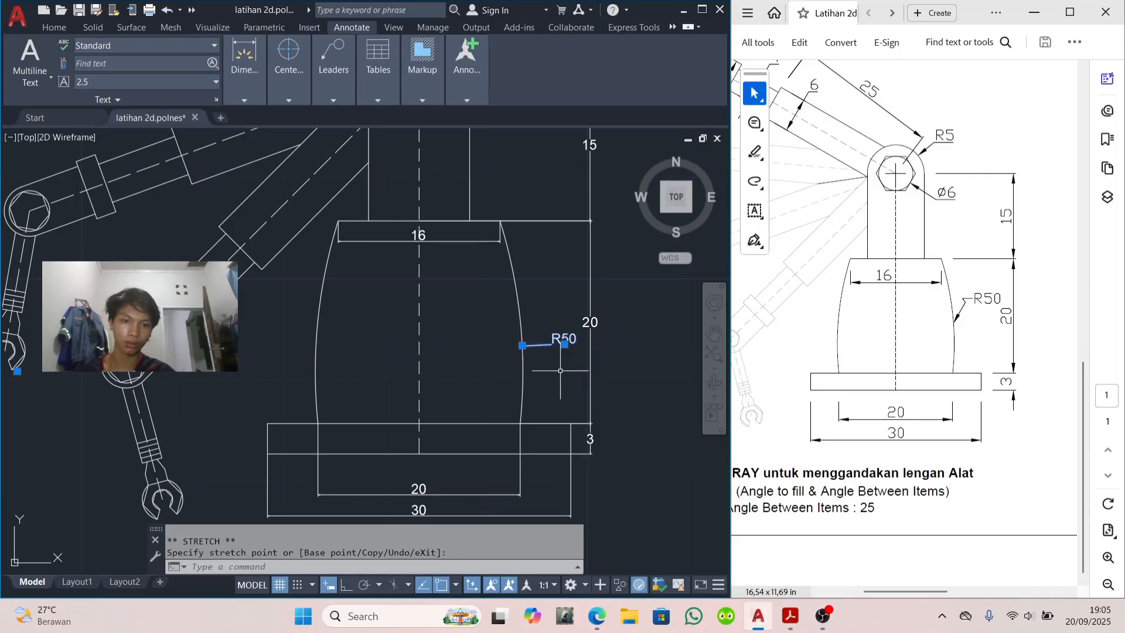
click(563, 370)
key(Escape)
key(Escape)
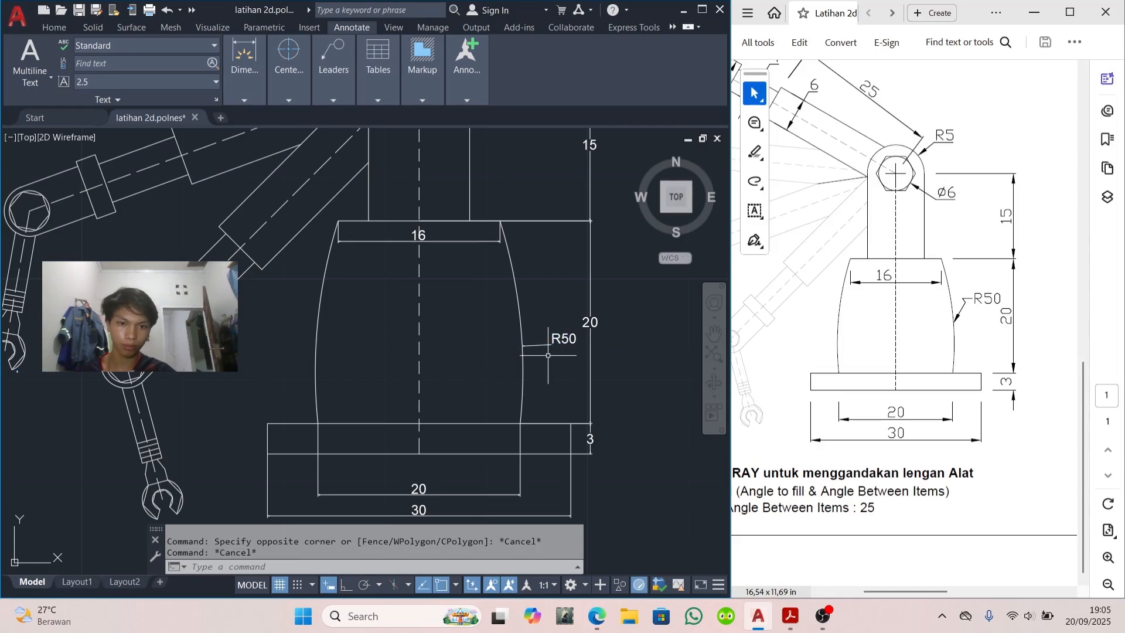
Step: Add a radius dimension to the rounded top arc of the base joint's upright
scroll(548, 354, up, 4)
scroll(544, 346, down, 9)
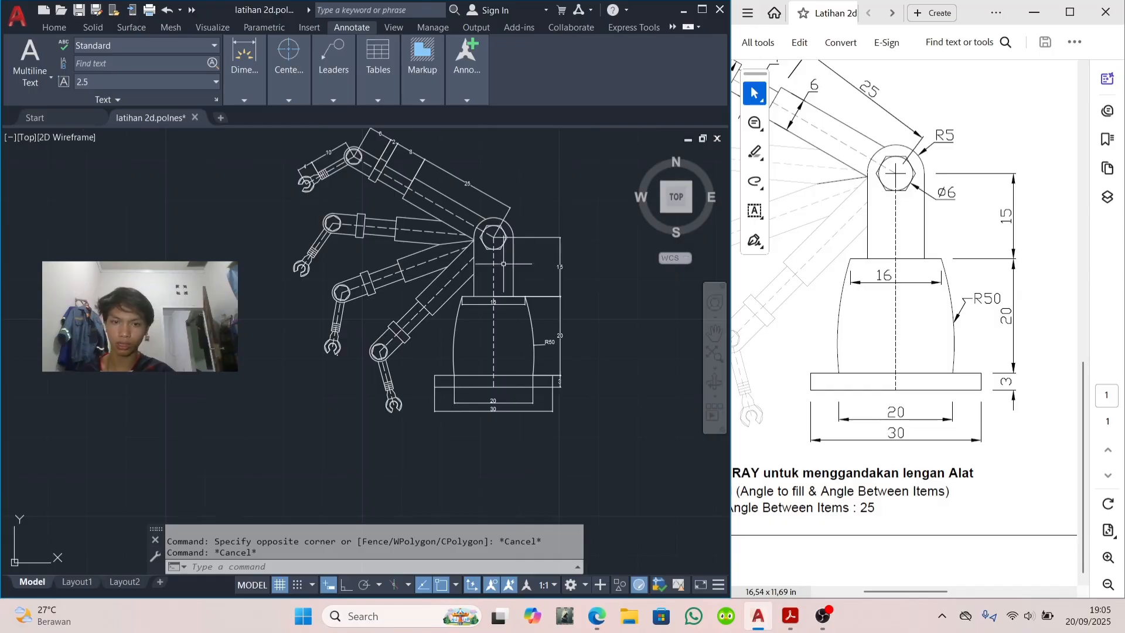
scroll(492, 252, up, 6)
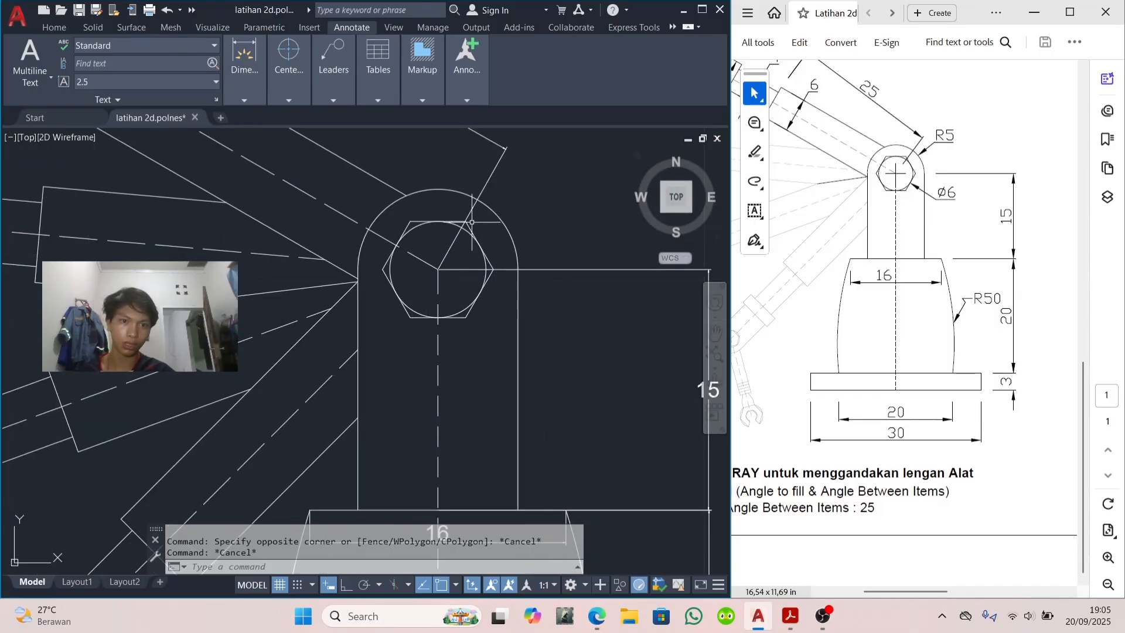
key(space)
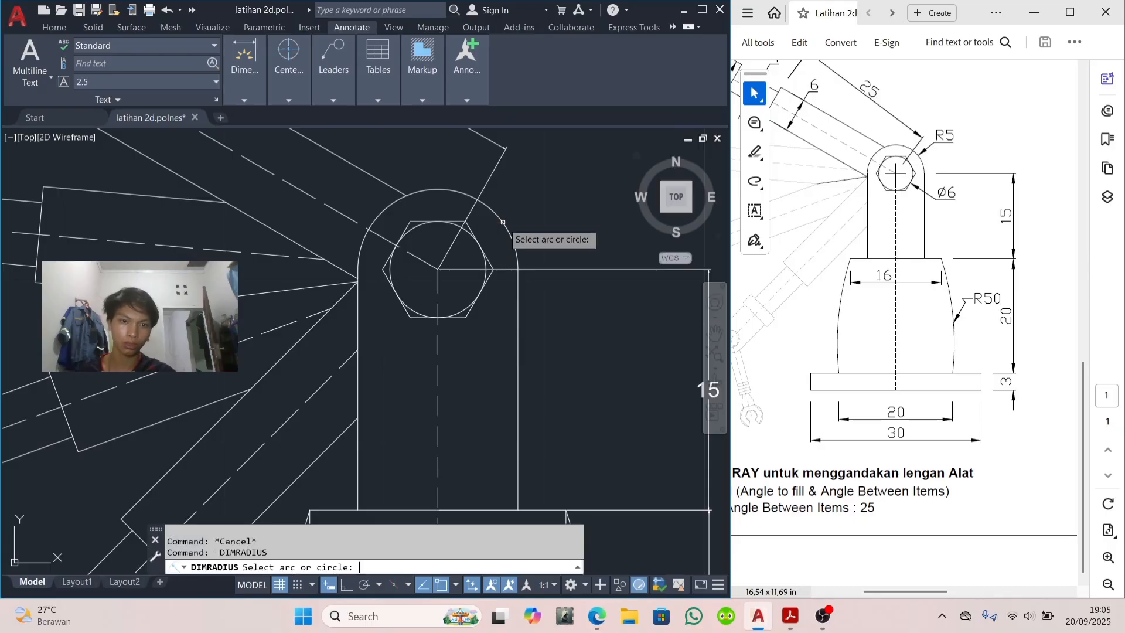
click(501, 223)
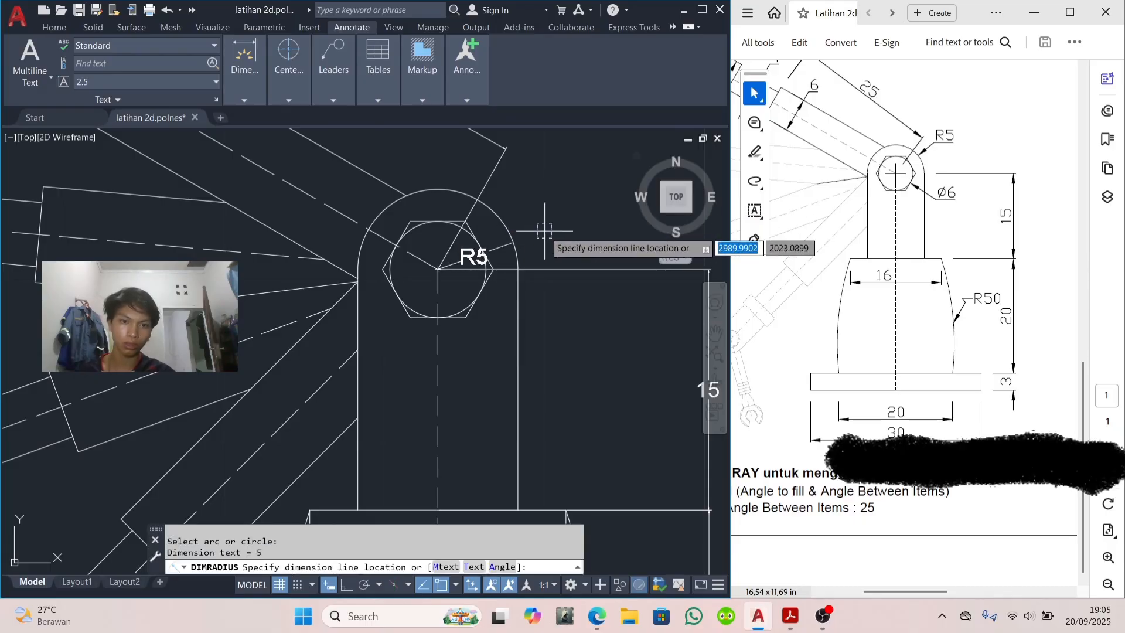
click(536, 202)
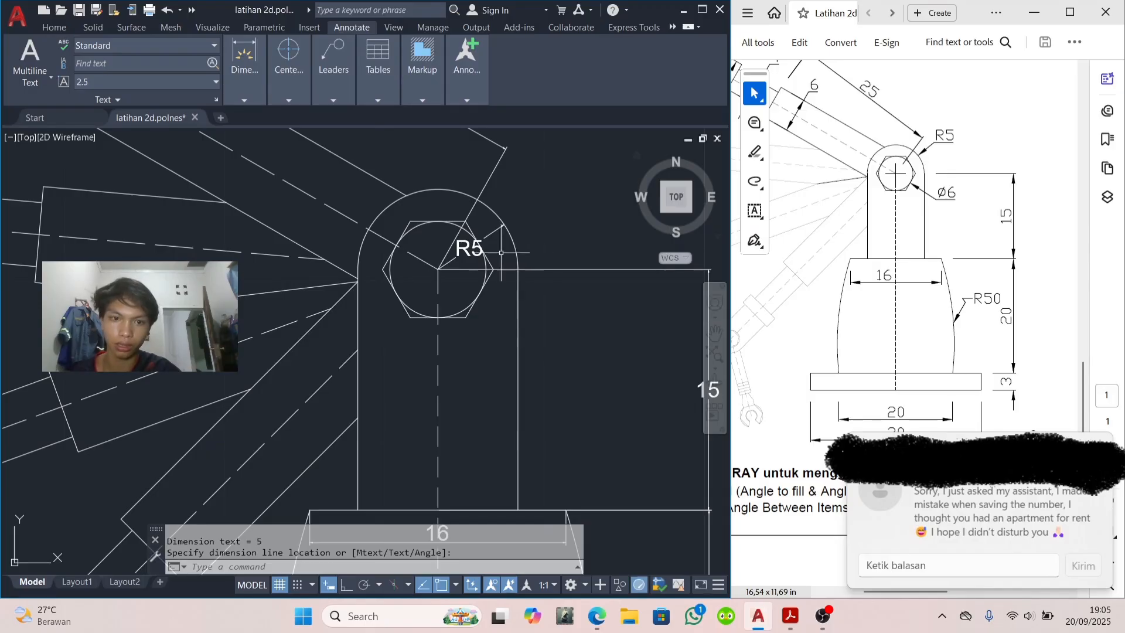
Step: Move the rounded top's radius text outside the arc, to its upper right
click(469, 252)
click(470, 248)
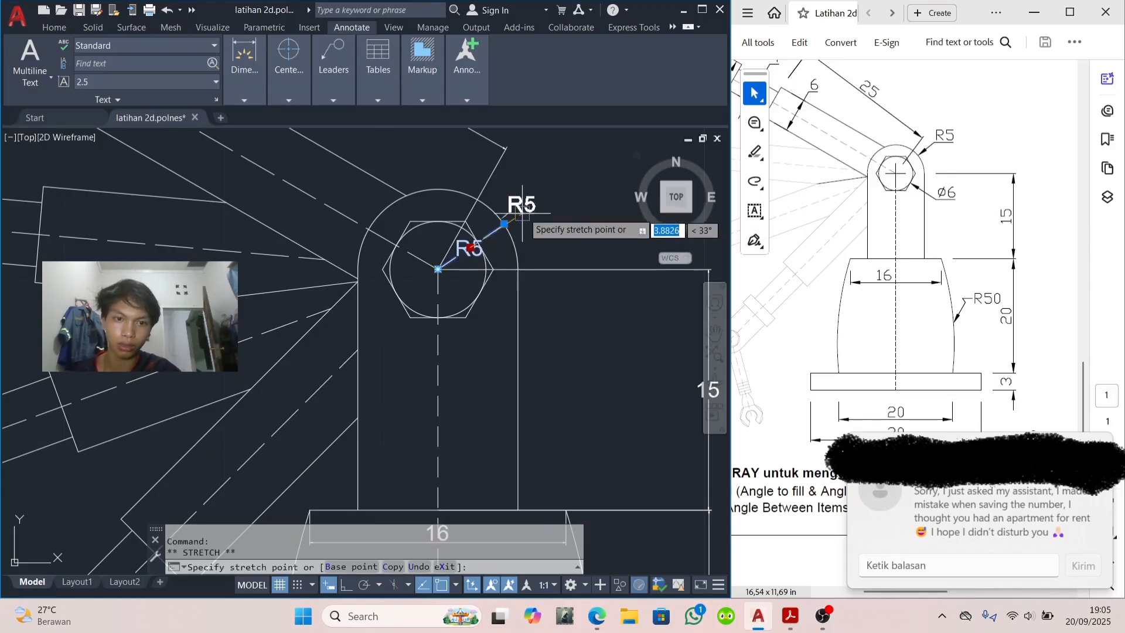
click(560, 193)
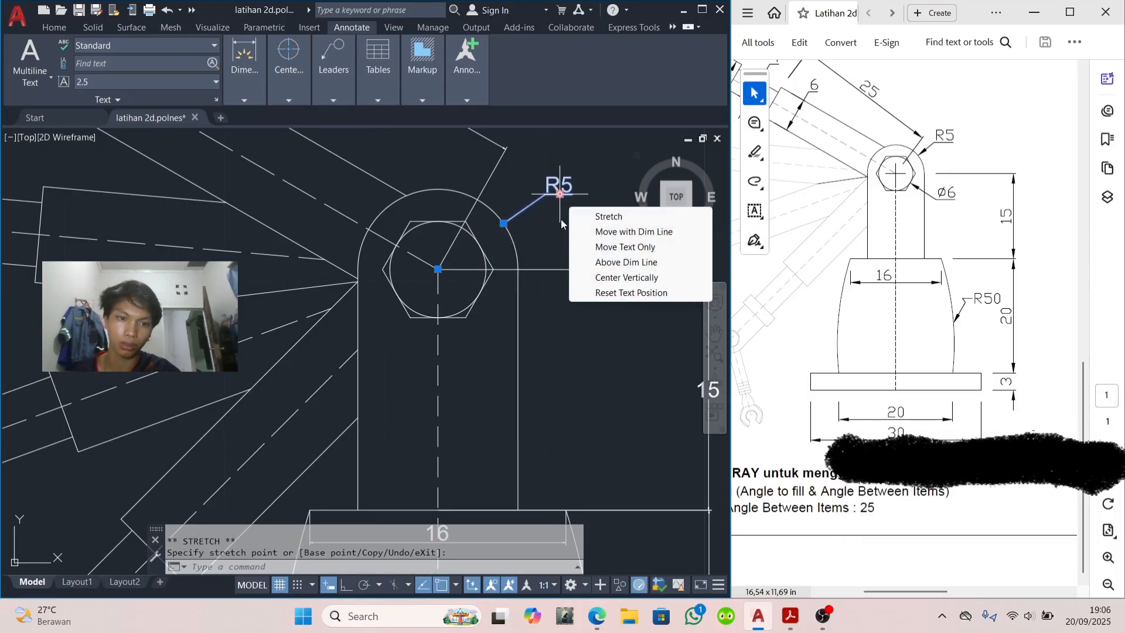
click(538, 245)
key(Escape)
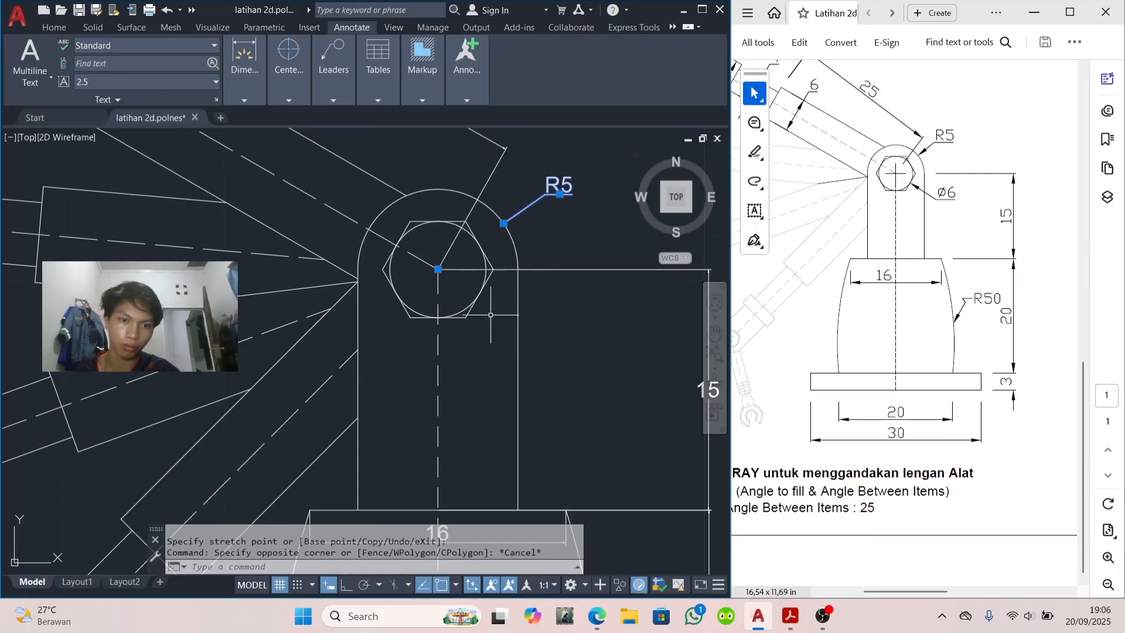
Step: Add a diameter dimension to the circle inside the base joint's hexagon
mouse_move(245, 65)
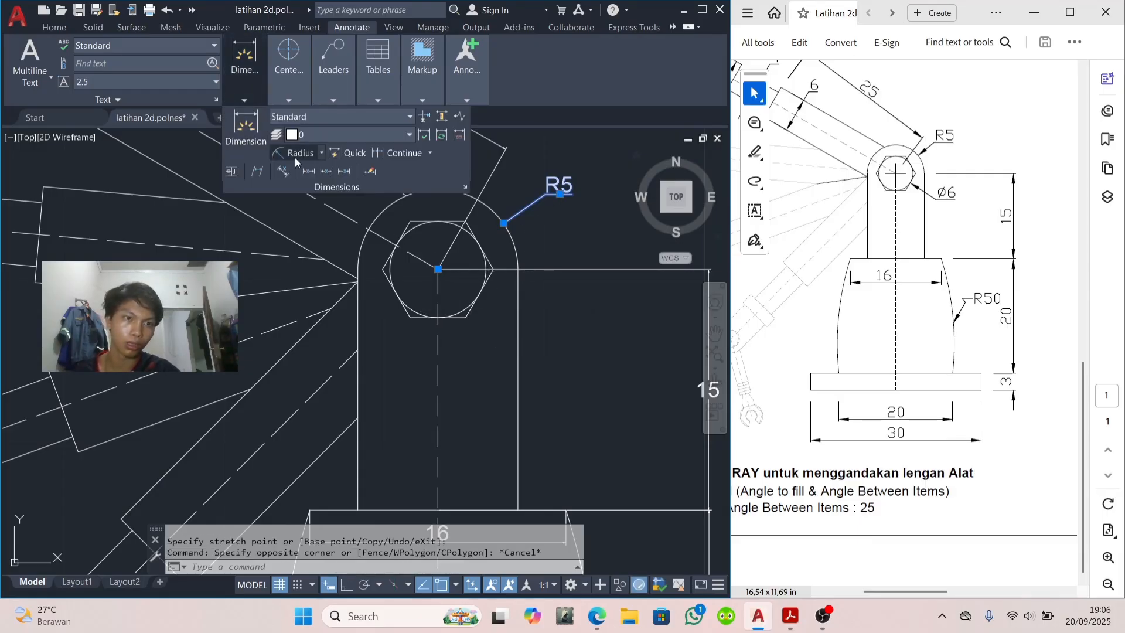
click(326, 154)
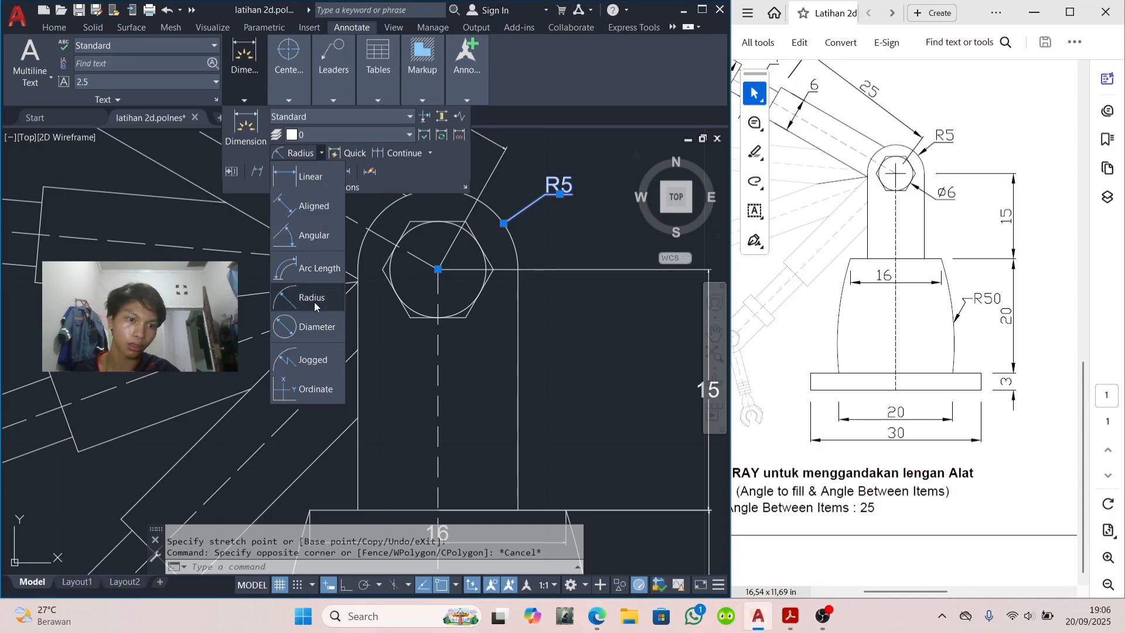
click(307, 328)
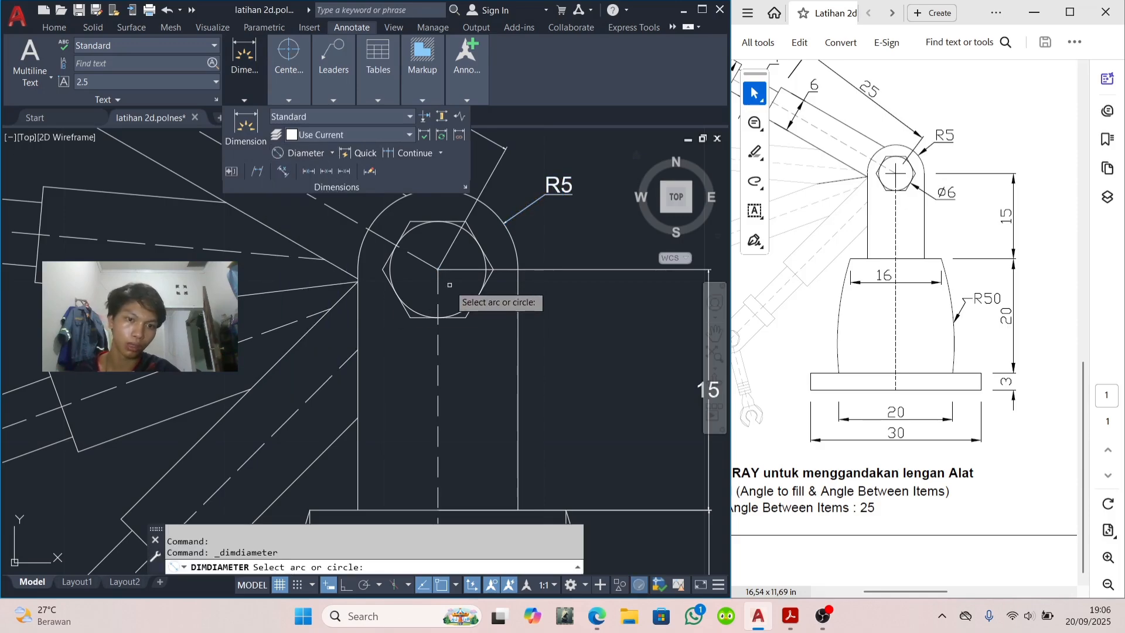
click(465, 231)
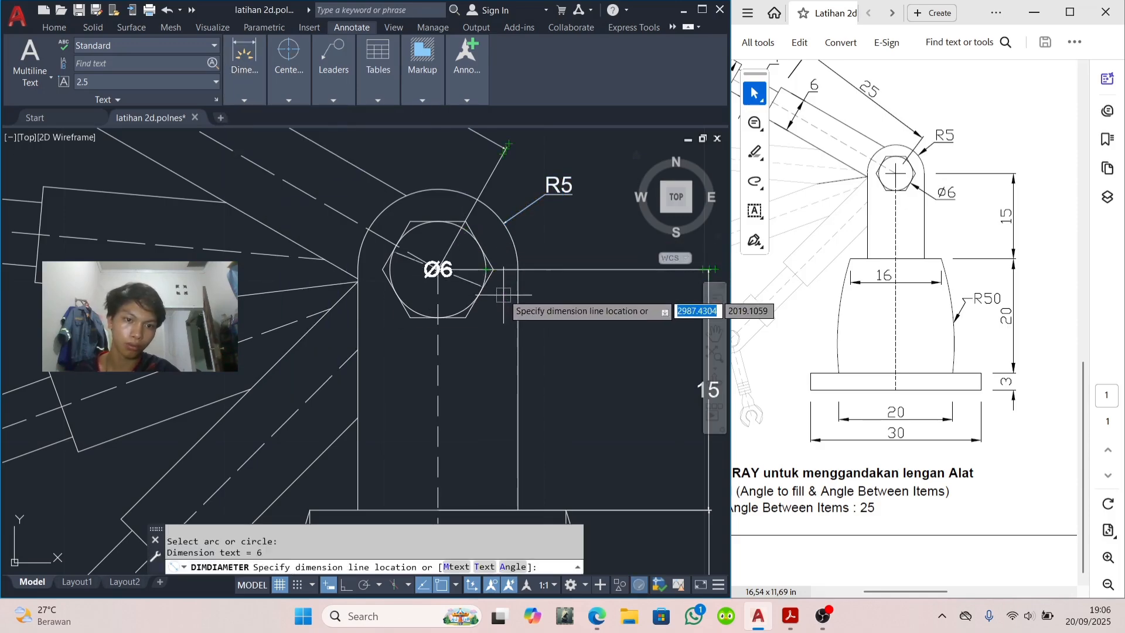
click(499, 313)
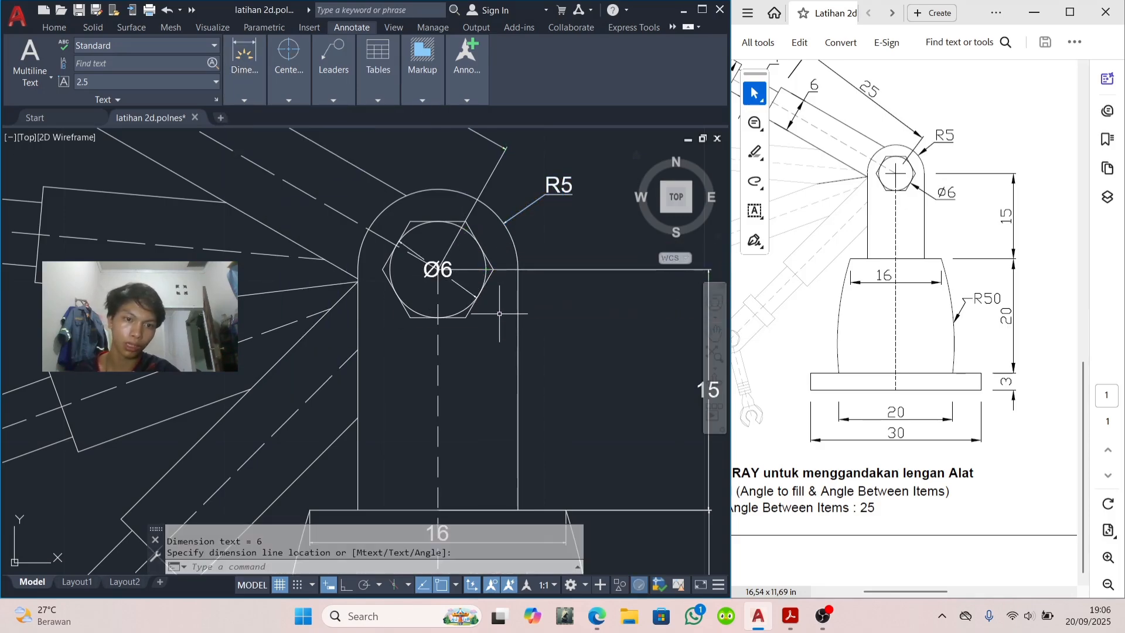
Step: Move the hexagon circle's diameter text outside the base joint, to its lower right below the rounded top's radius text
click(439, 274)
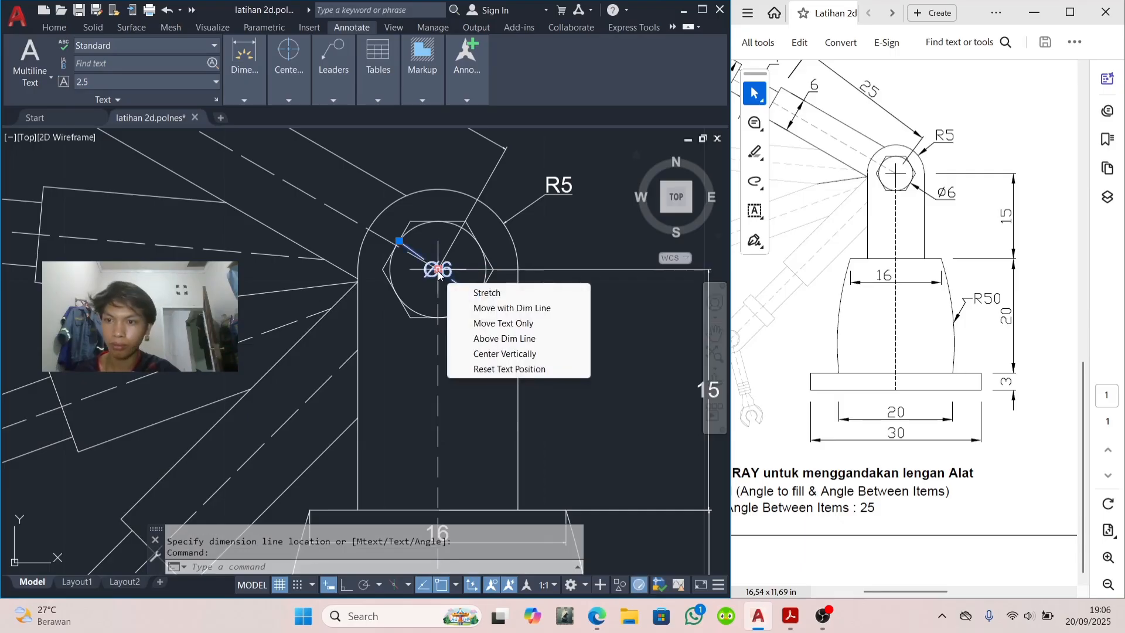
click(438, 271)
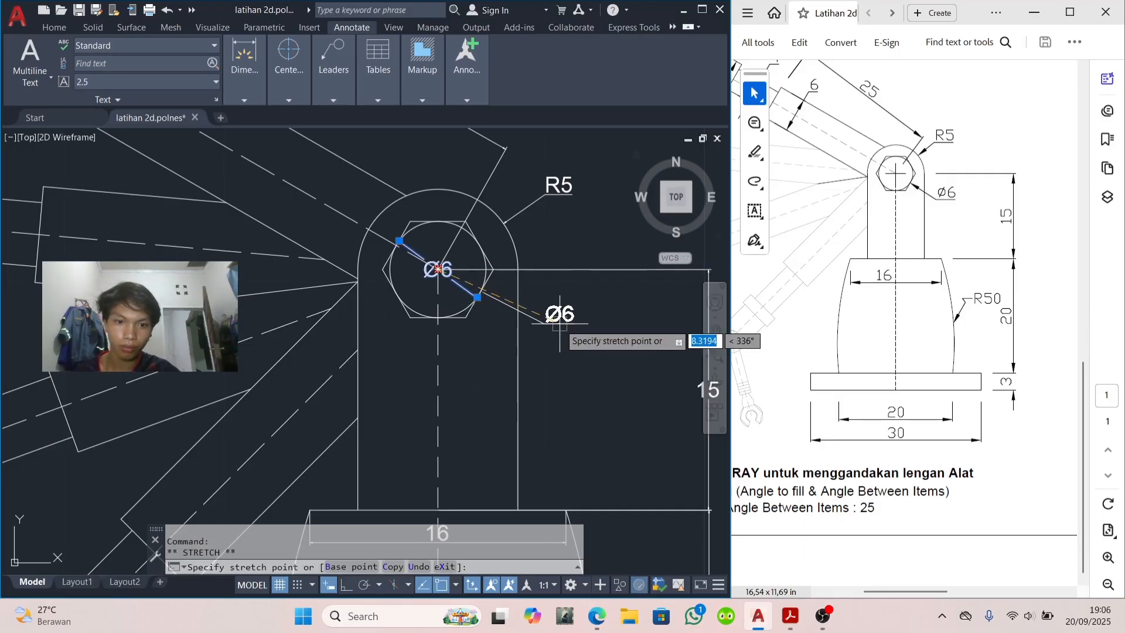
click(560, 322)
click(563, 358)
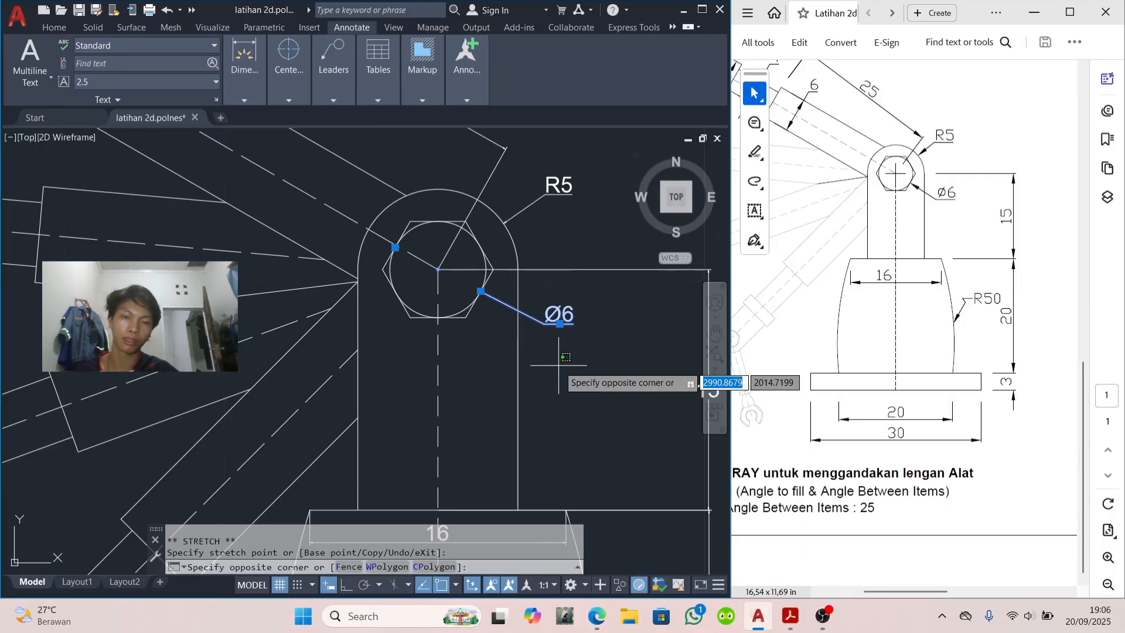
scroll(558, 365, down, 3)
scroll(457, 299, down, 1)
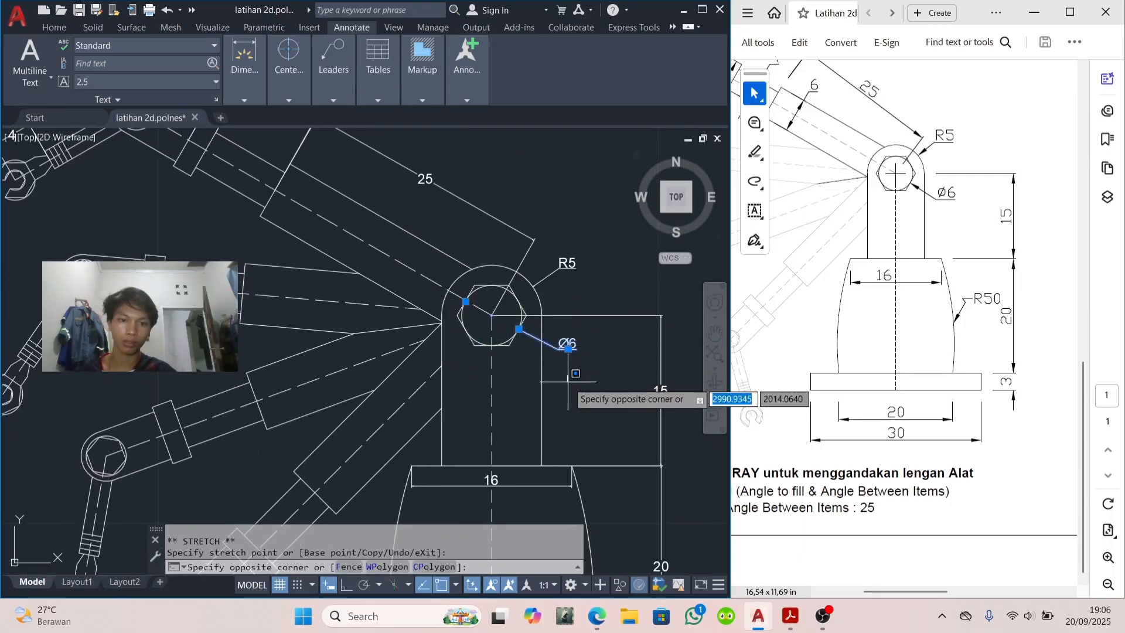
scroll(568, 382, down, 4)
key(Escape)
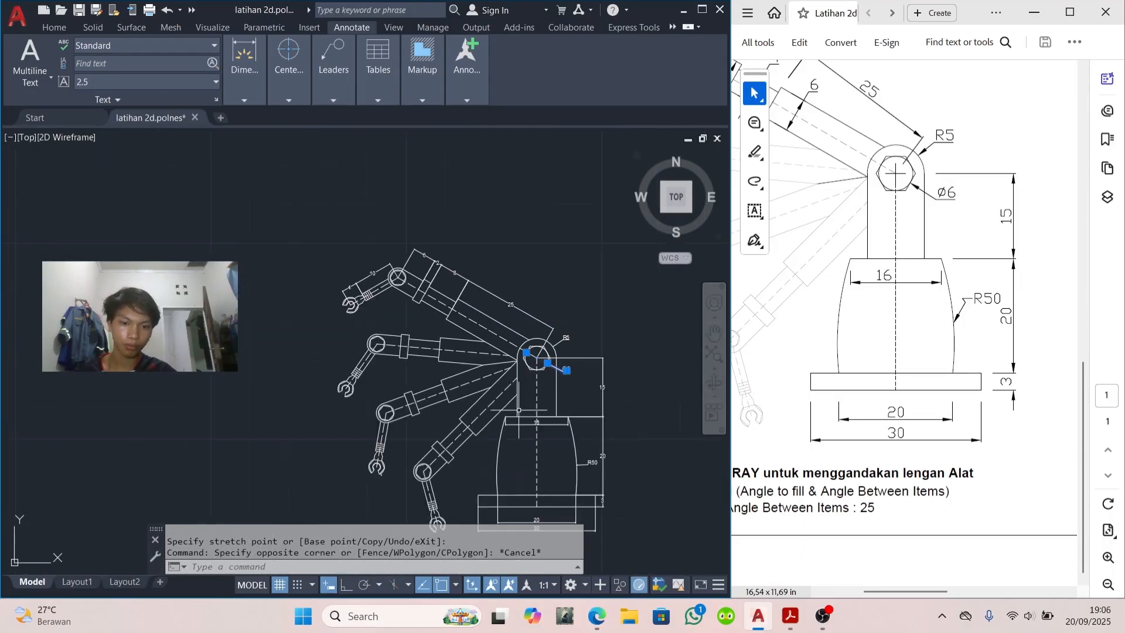
Step: Examine the reference PDF for the diameter and radius dimensions of the upper arm's end joint and gripper
scroll(411, 277, up, 5)
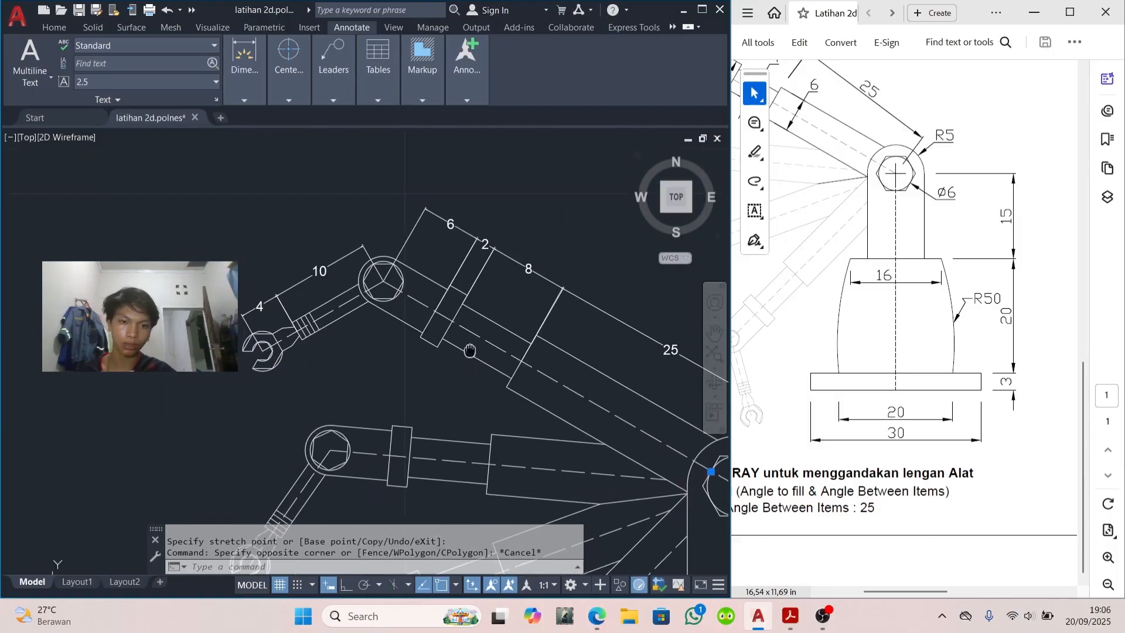
mouse_move(454, 265)
middle_down()
mouse_move(480, 319)
mouse_move(517, 319)
middle_up()
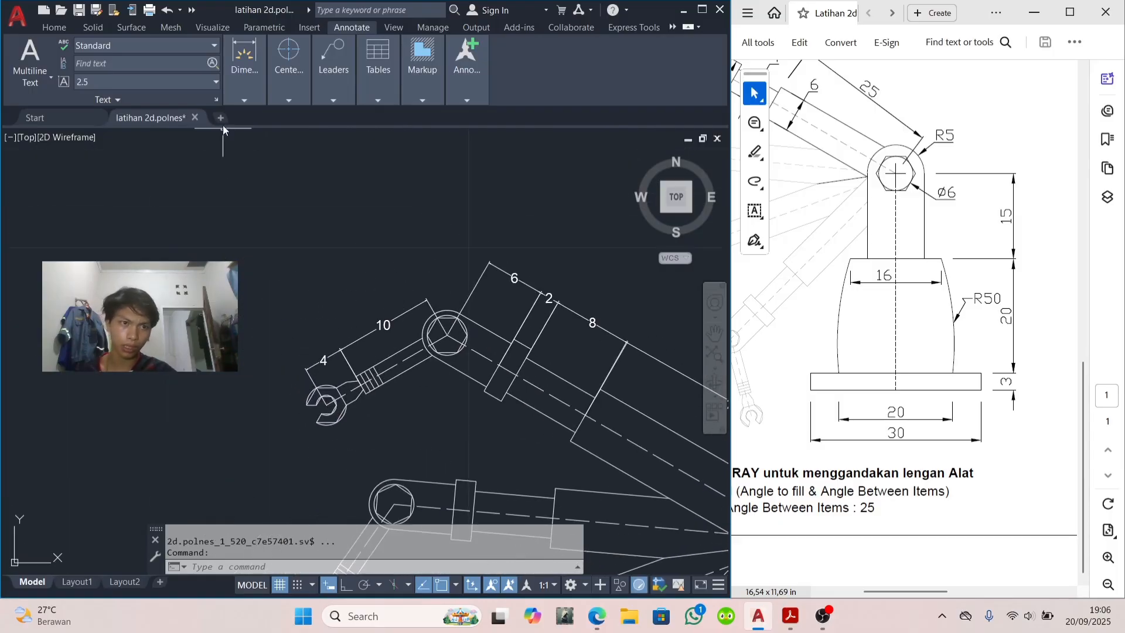
click(241, 100)
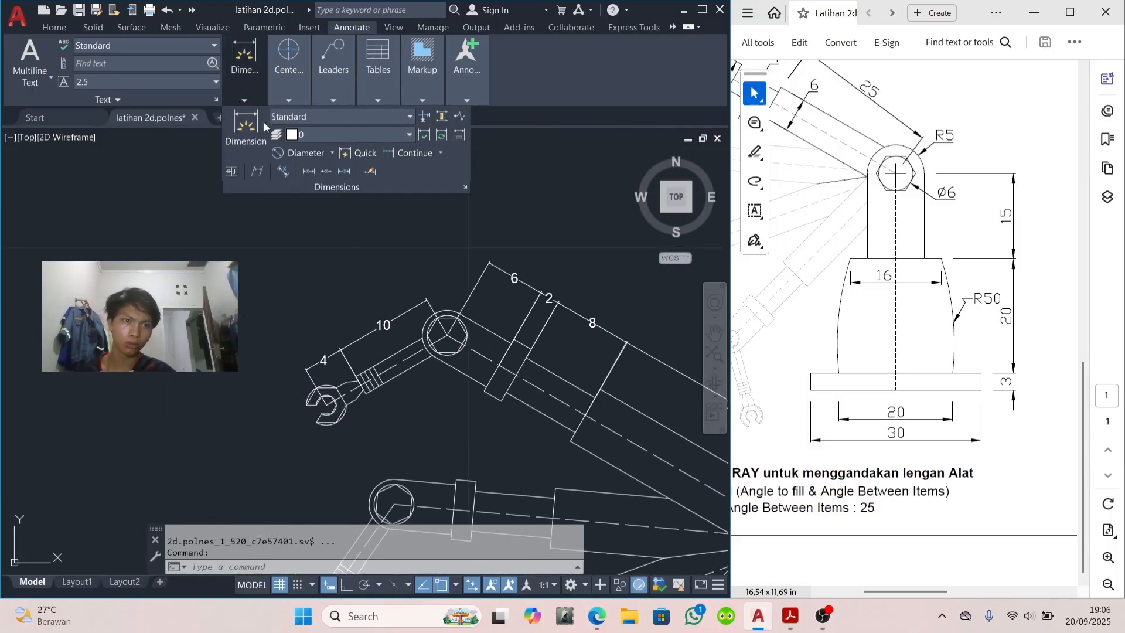
click(332, 154)
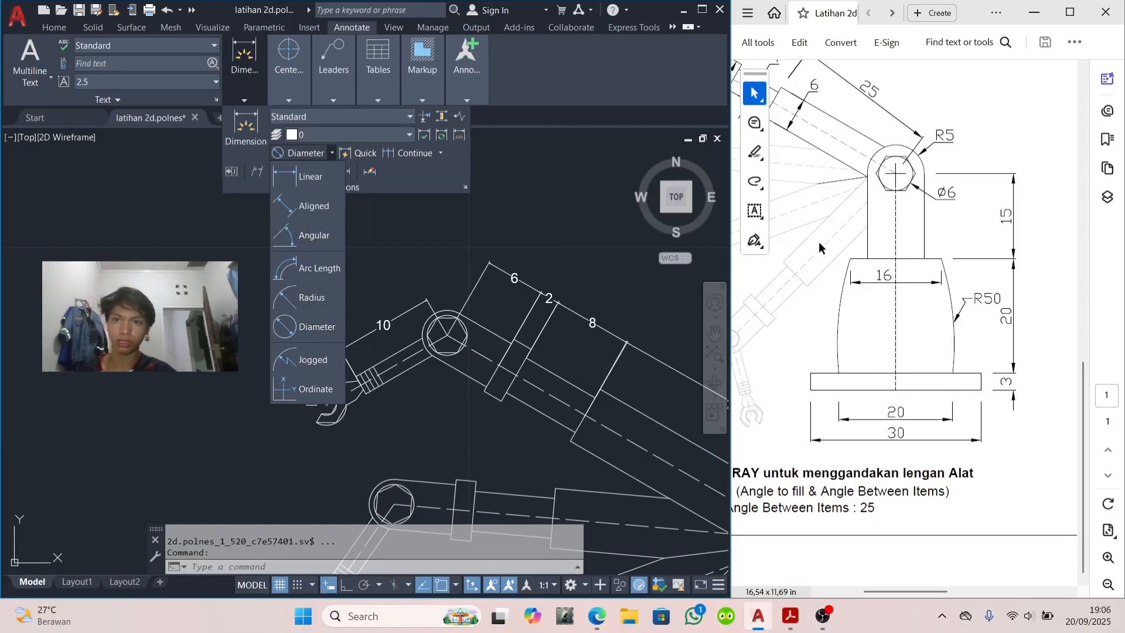
scroll(849, 241, left, 5)
scroll(849, 241, up, 3)
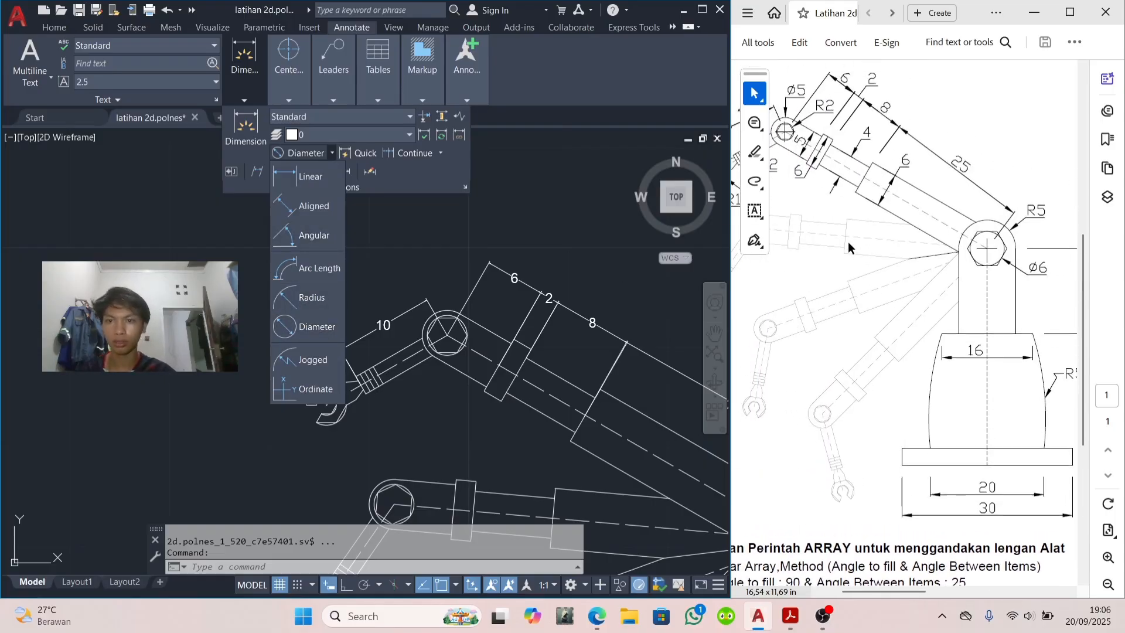
scroll(848, 241, left, 3)
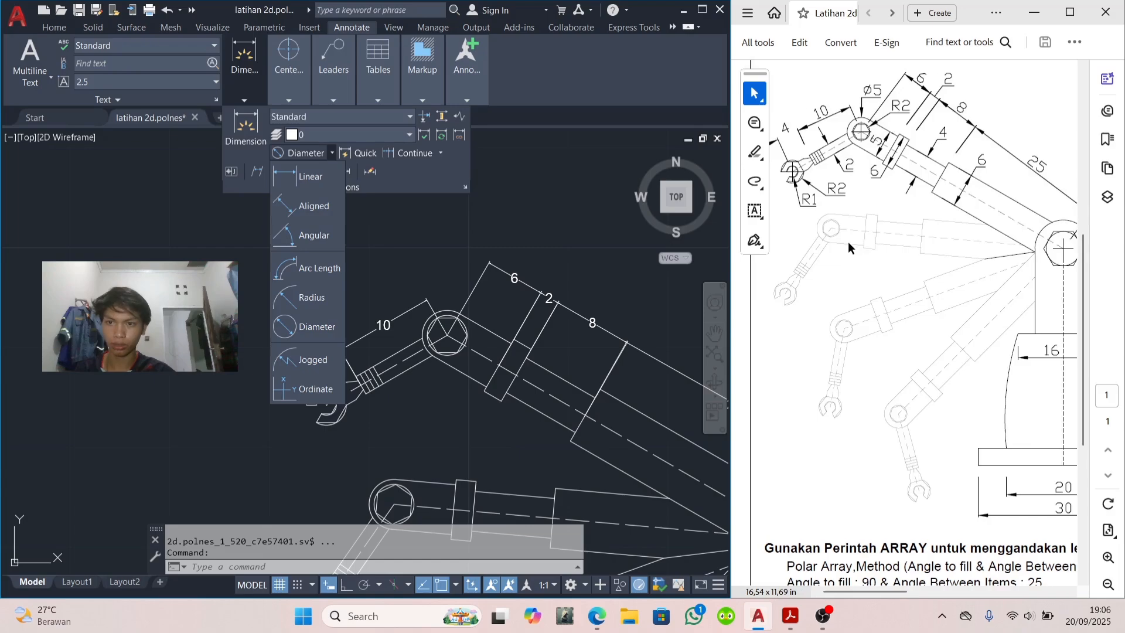
key(Escape)
key(Escape)
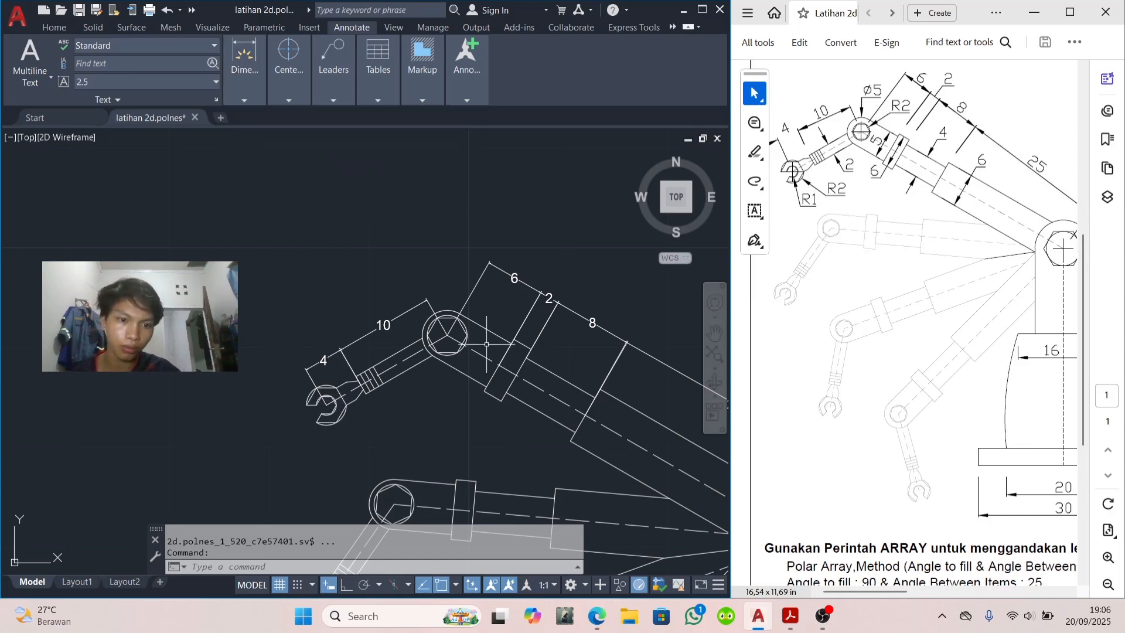
Step: Add a diameter dimension to the outer circle of the joint between the upper arm and the gripper link
scroll(433, 350, up, 5)
click(245, 99)
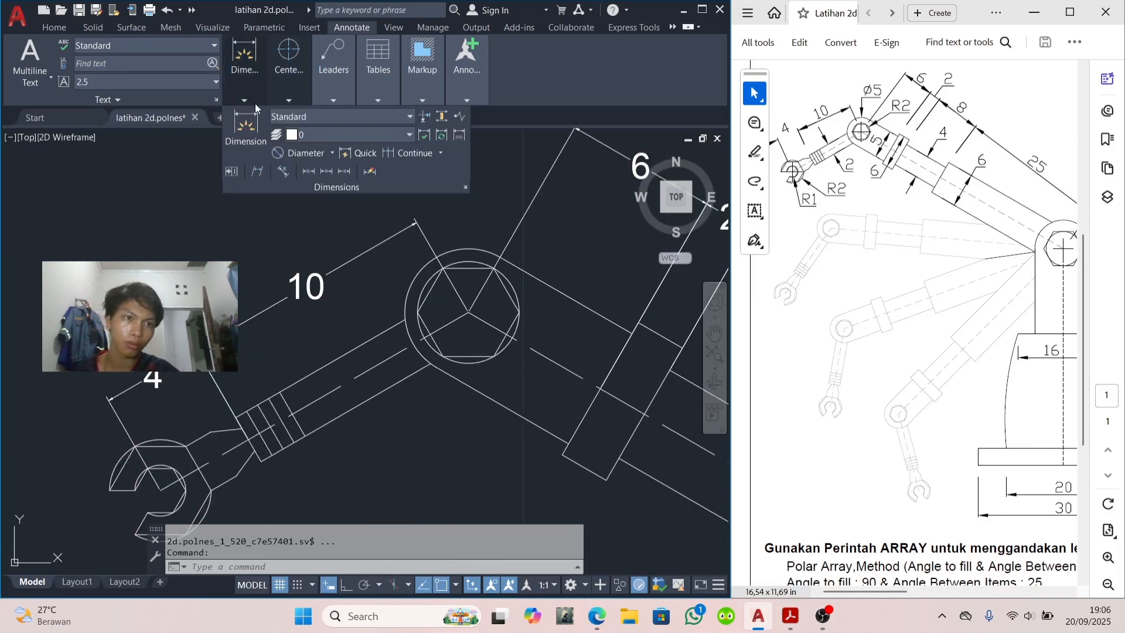
click(305, 153)
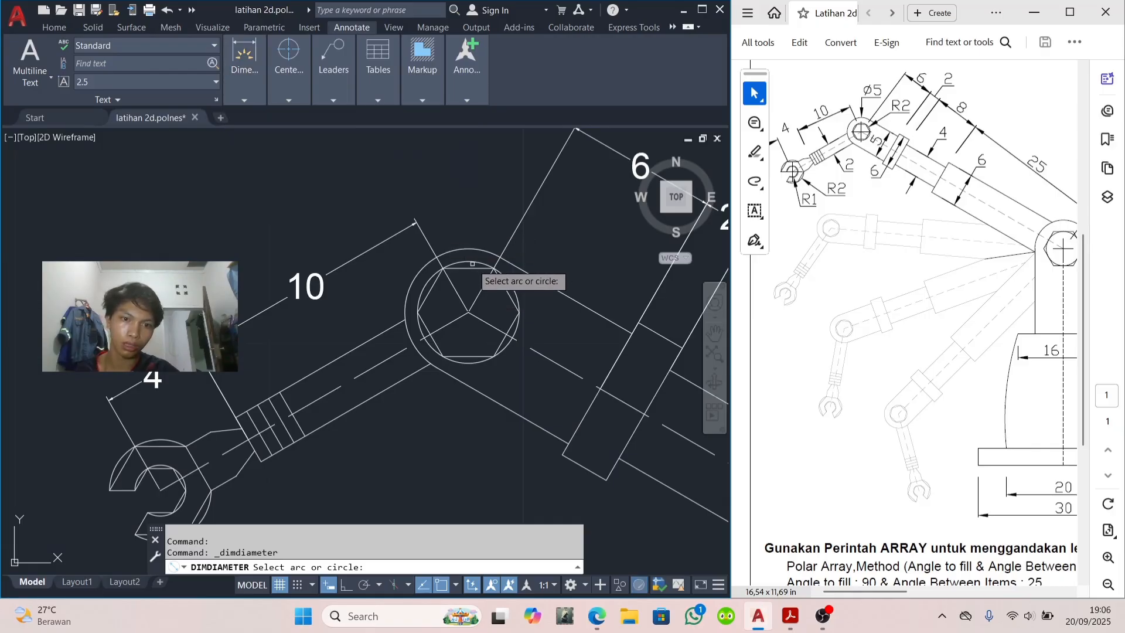
click(467, 248)
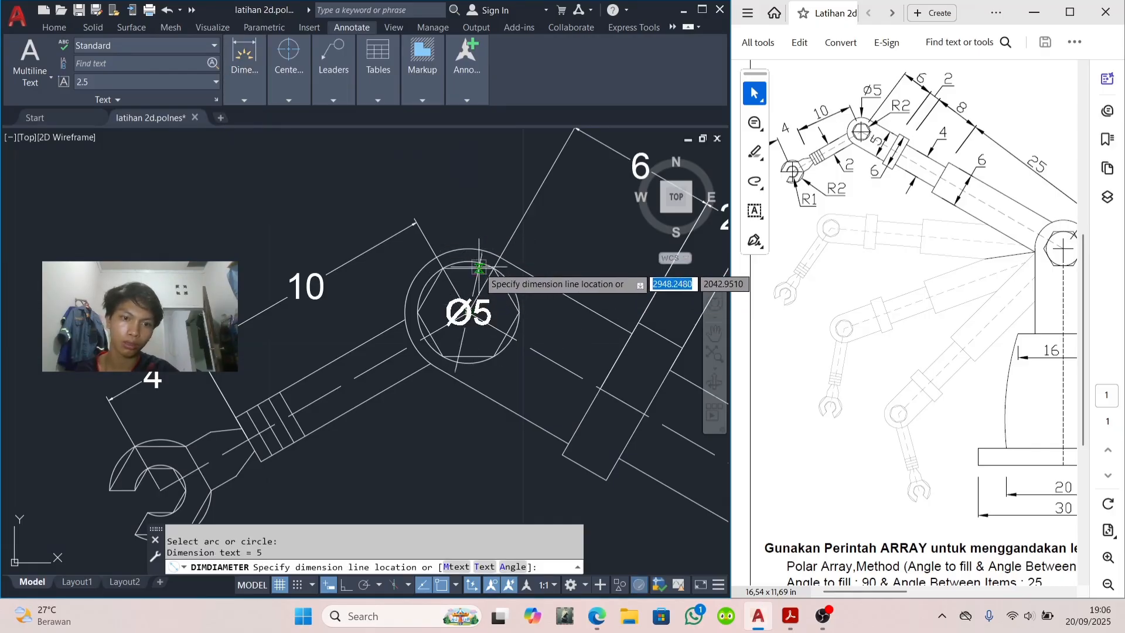
click(468, 268)
Step: Move the outer circle's diameter text outside the joint, directly above it
click(467, 313)
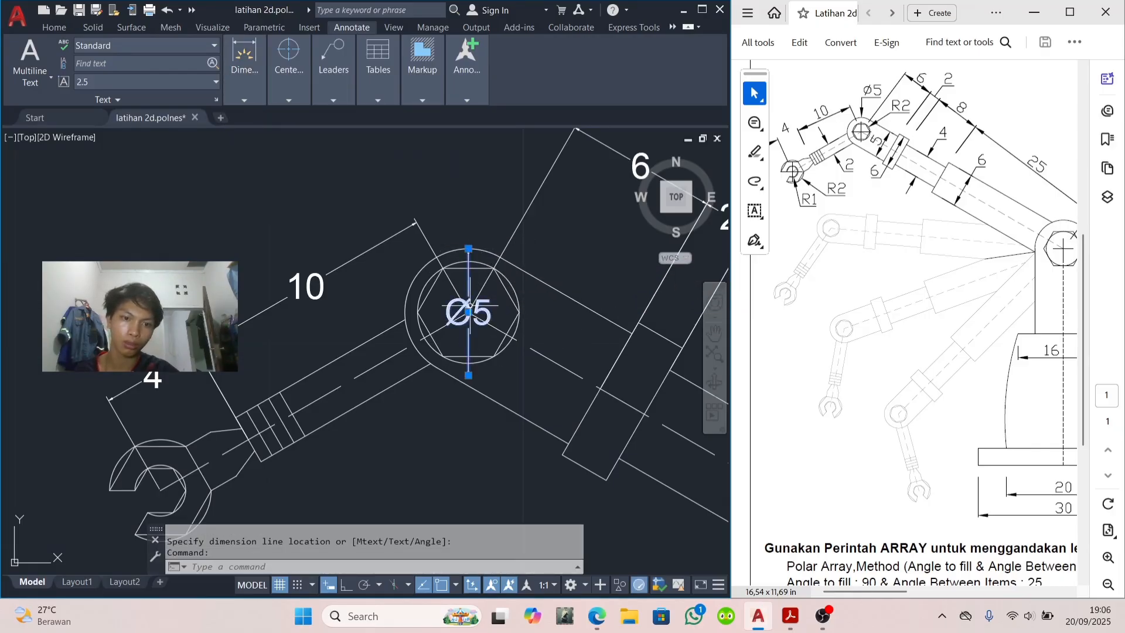
click(468, 313)
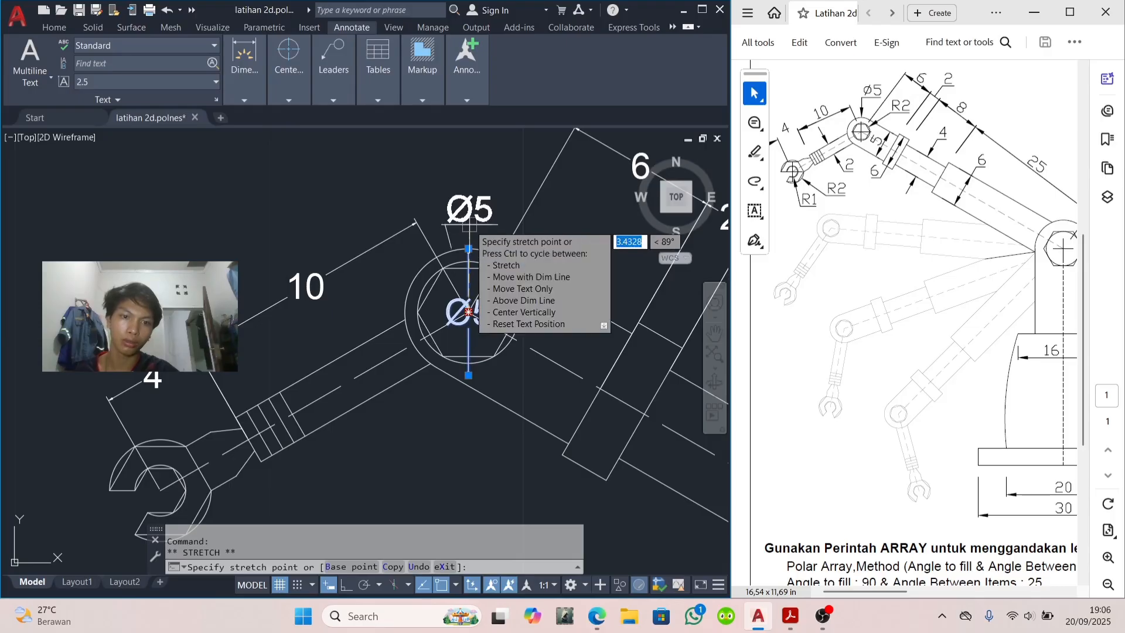
mouse_move(469, 223)
click(483, 292)
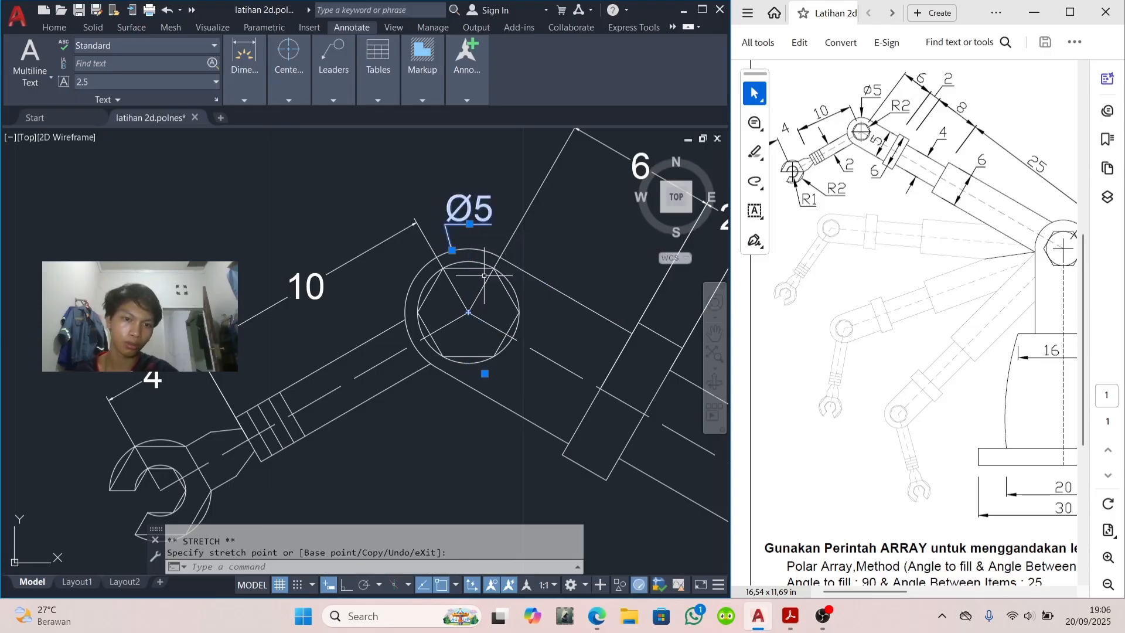
click(546, 259)
key(Escape)
key(Escape)
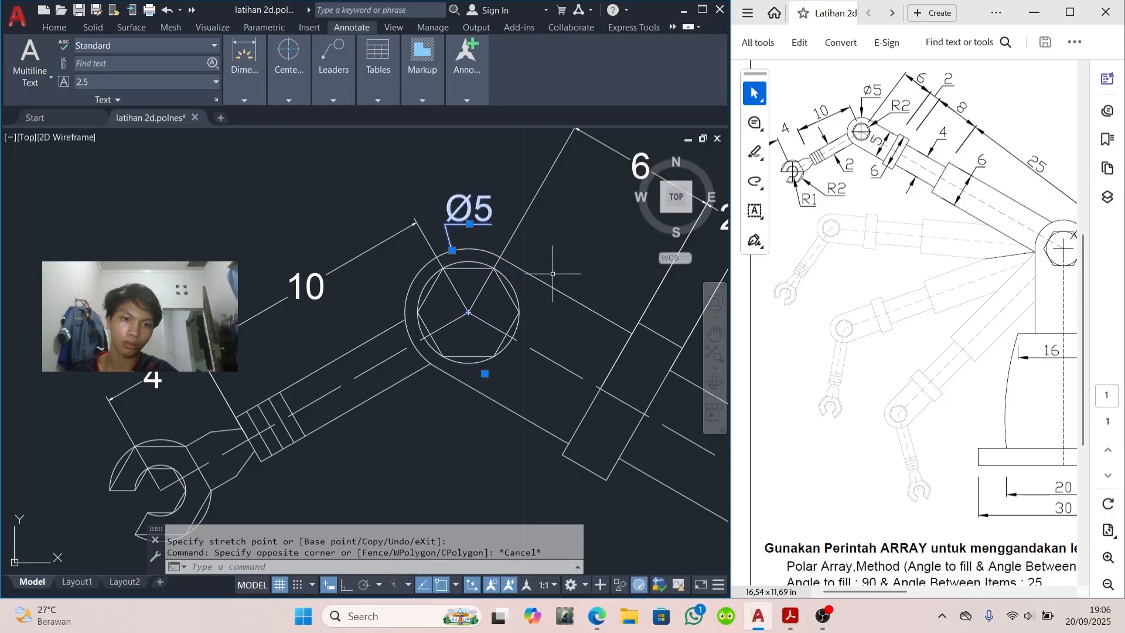
Step: Add a radius dimension to the inner circle of the joint between the upper arm and the gripper link
click(245, 100)
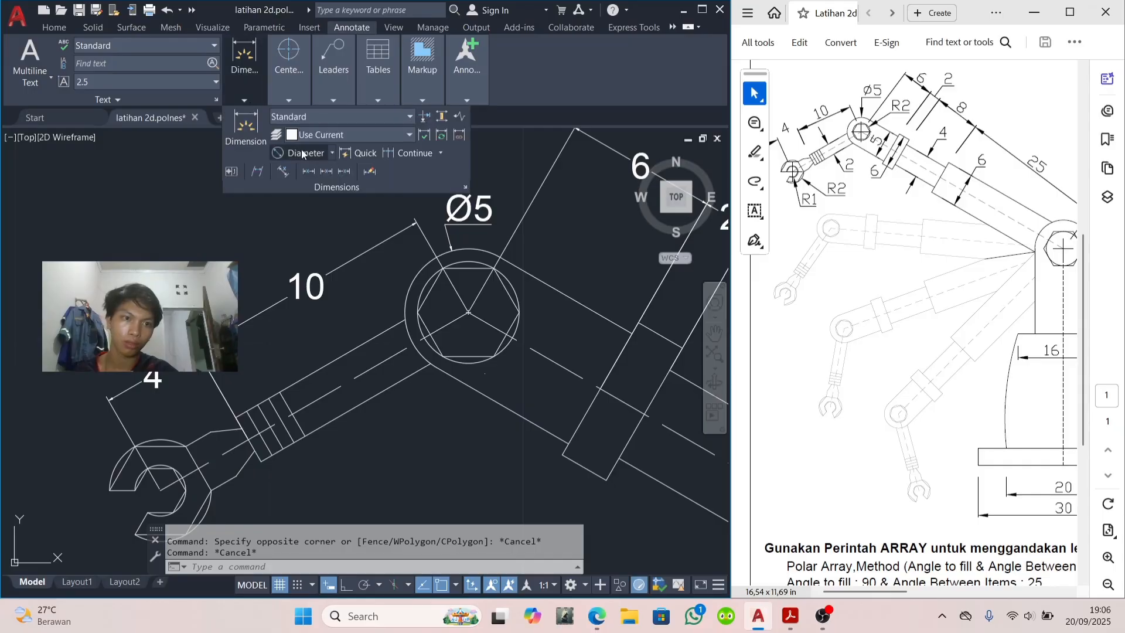
click(333, 153)
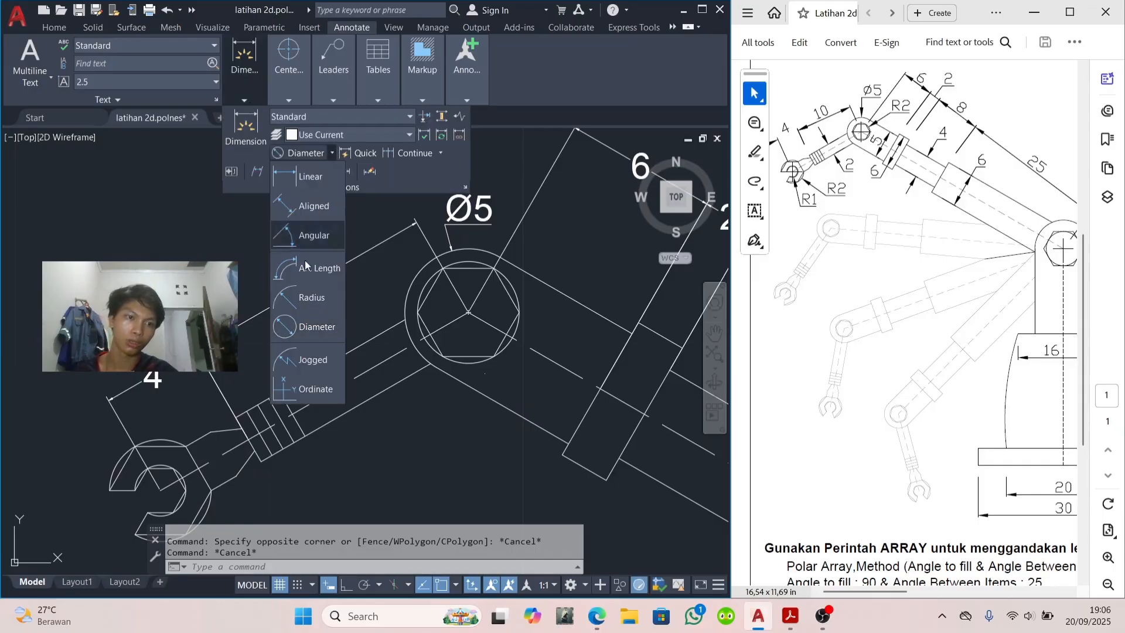
click(314, 294)
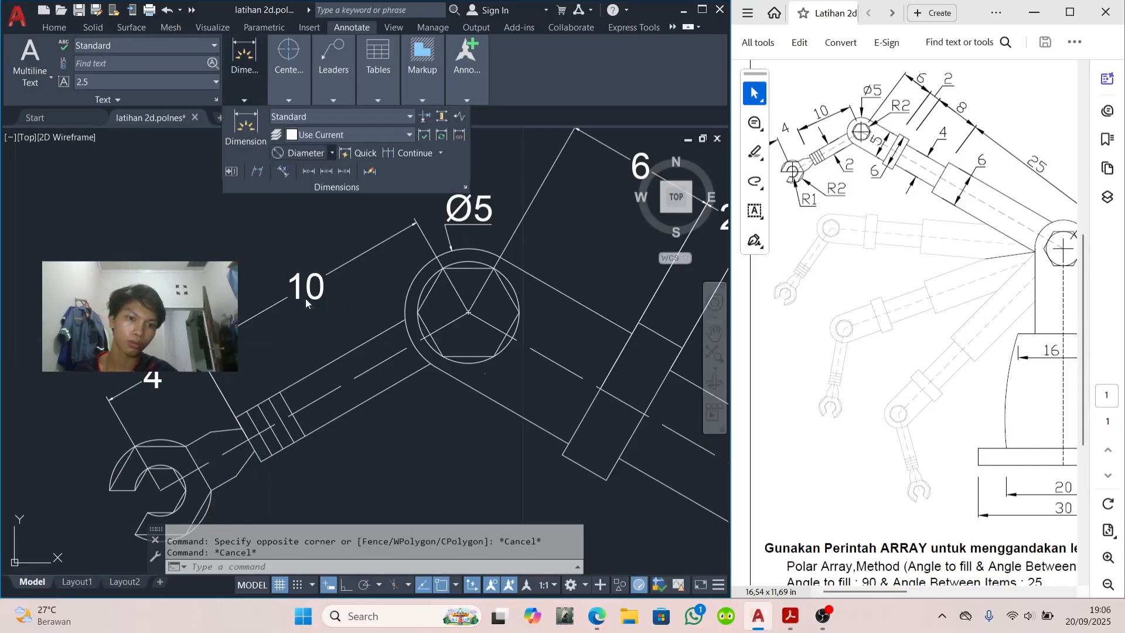
click(508, 285)
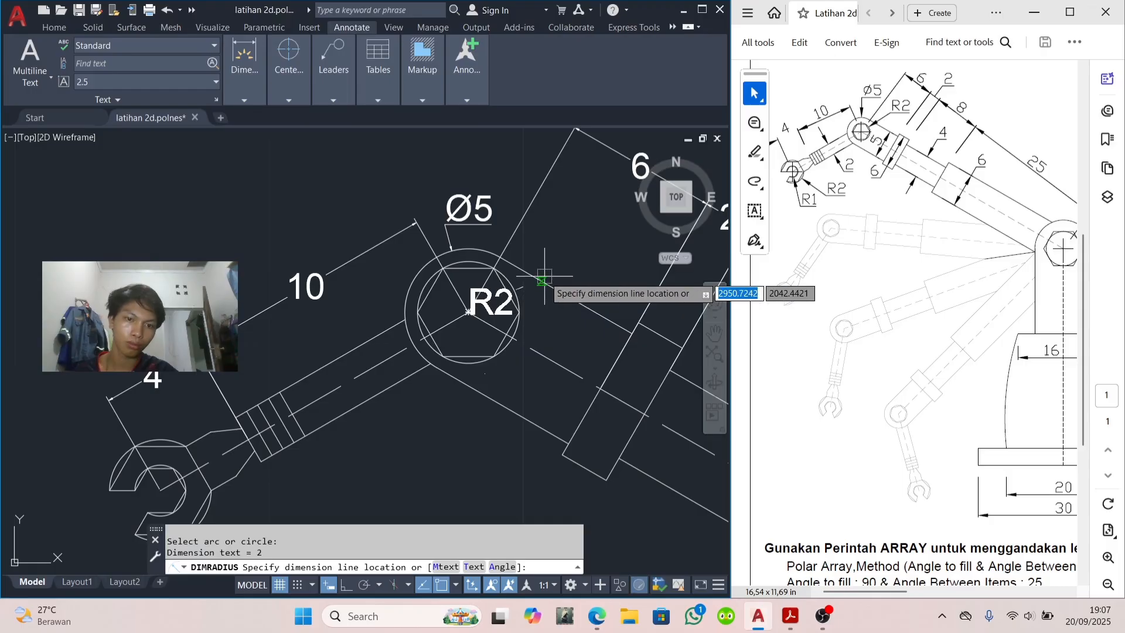
click(497, 318)
Step: Move the inner circle's radius text outside the joint, to its upper right beside the diameter text
click(493, 302)
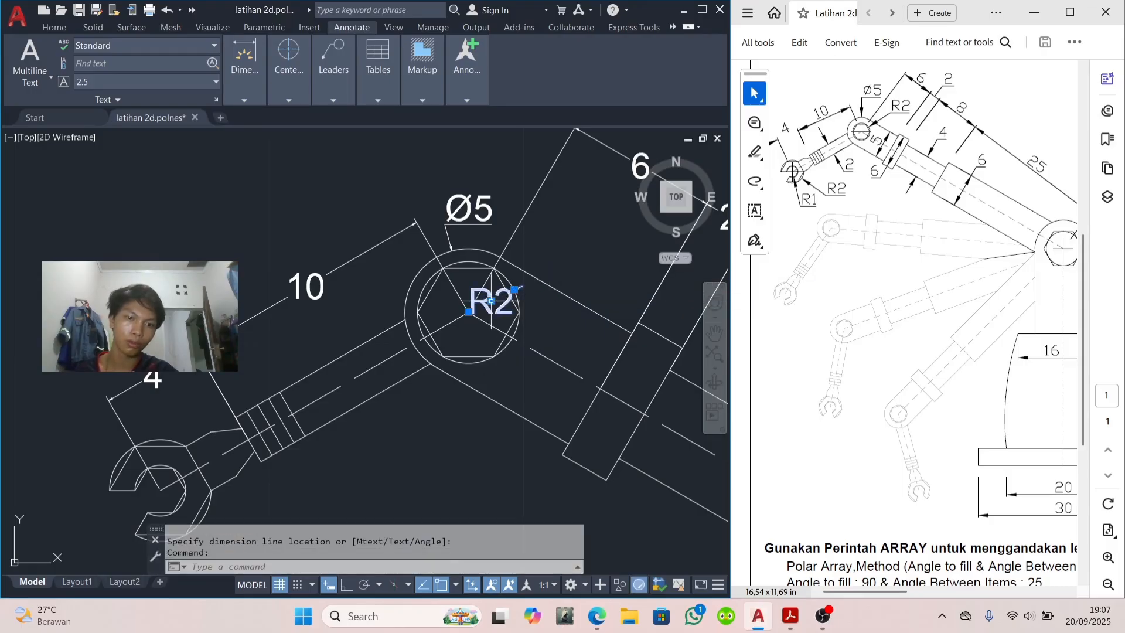
click(491, 301)
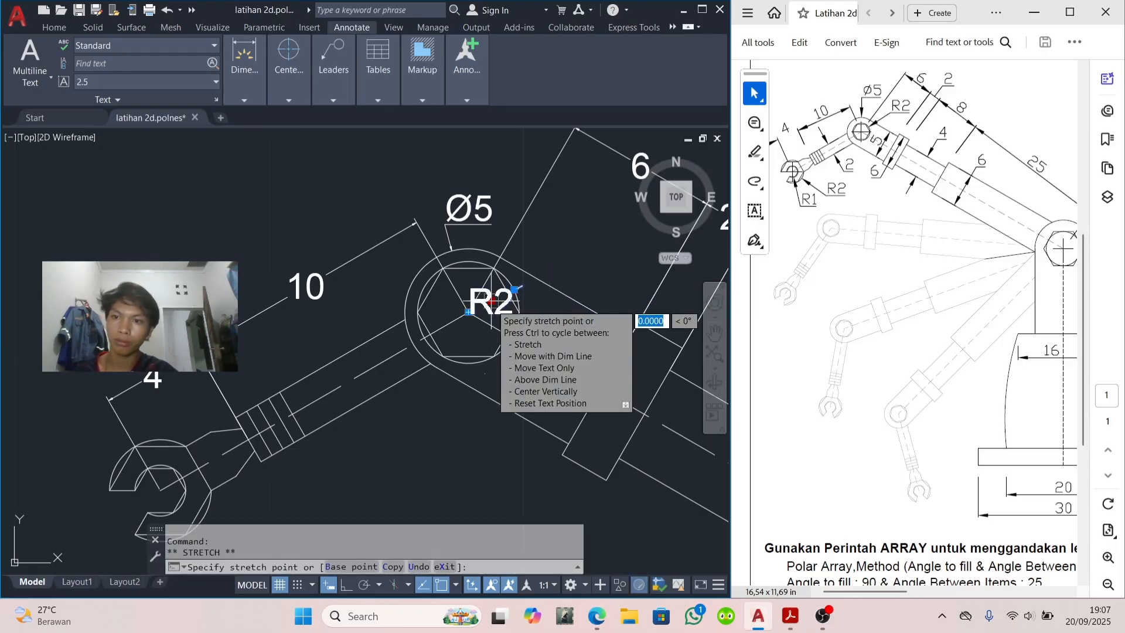
click(559, 249)
key(Escape)
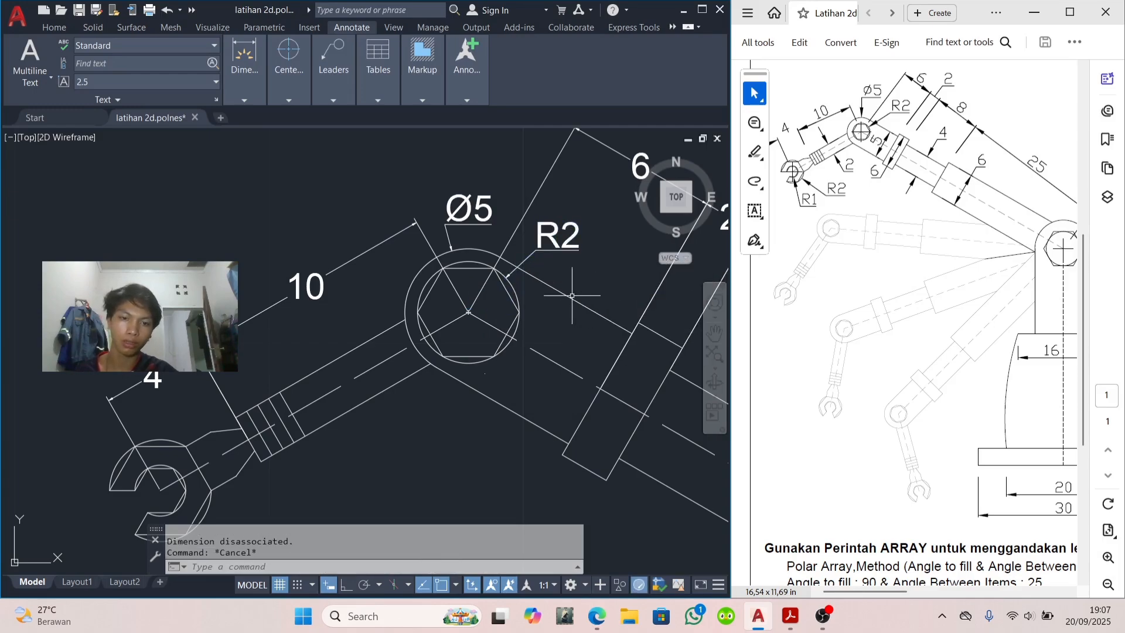
Step: Add a radius dimension to the inner arc of the gripper's open jaw
middle_drag(408, 443, 458, 392)
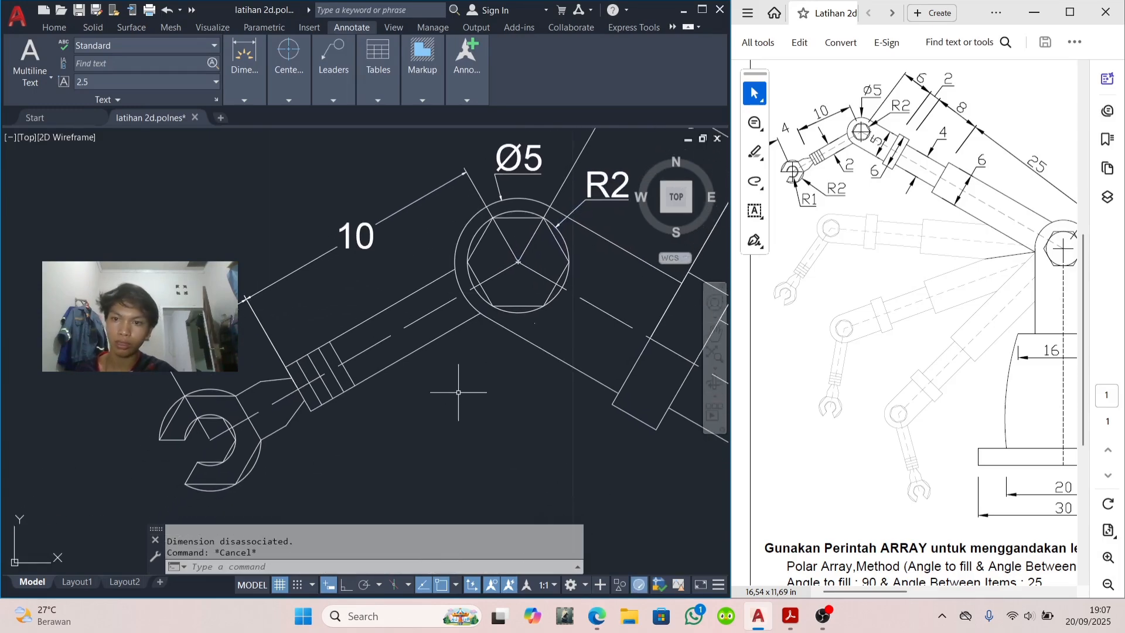
key(space)
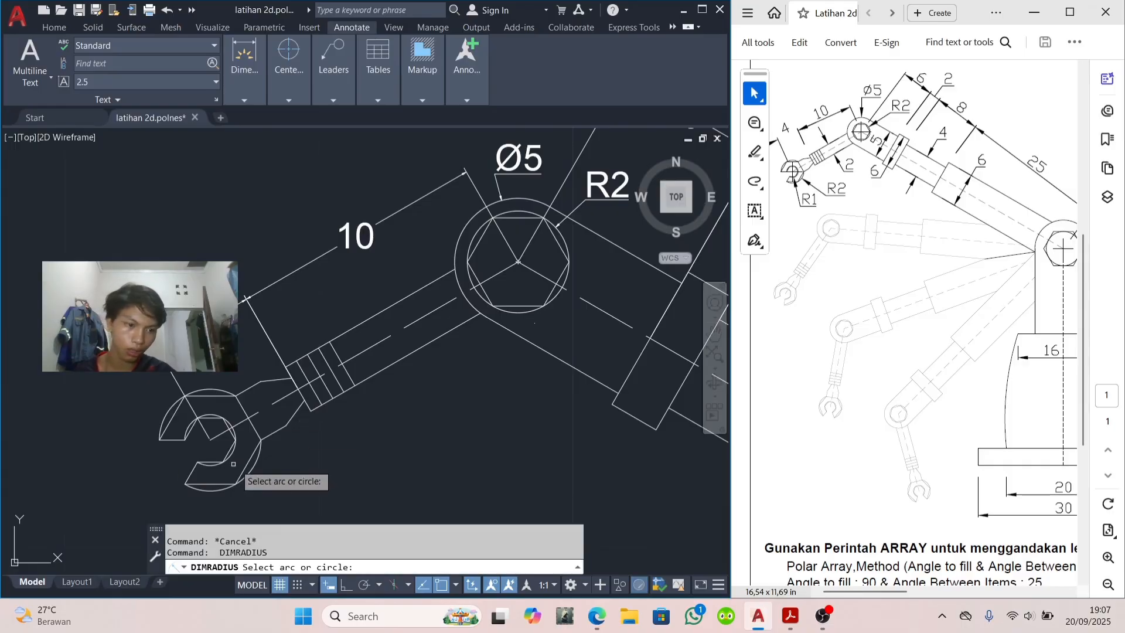
click(234, 462)
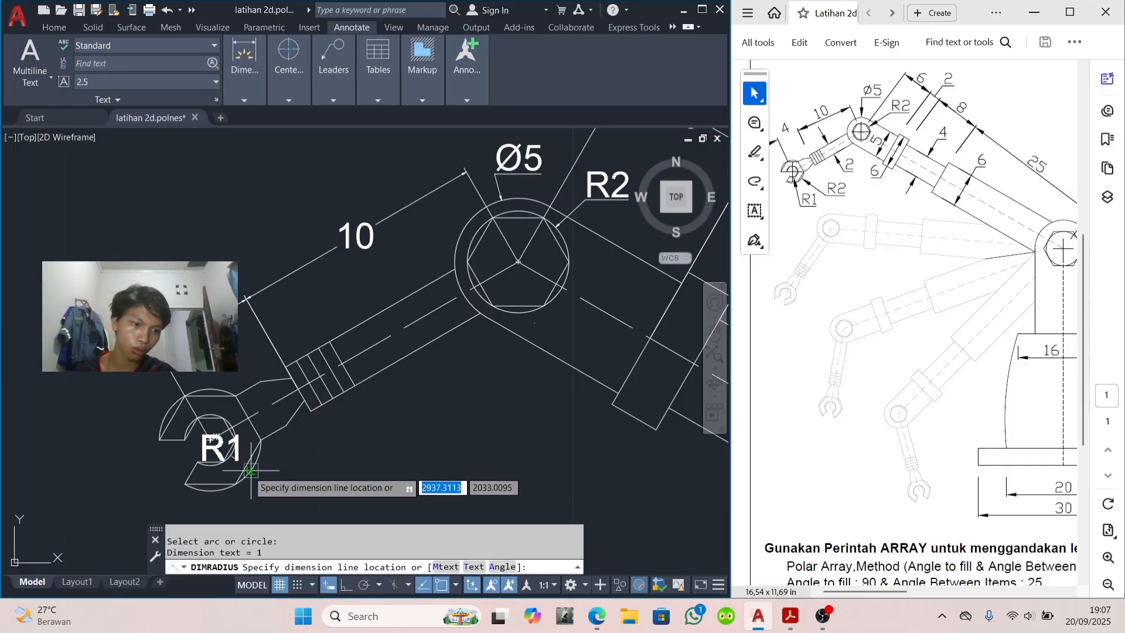
click(250, 461)
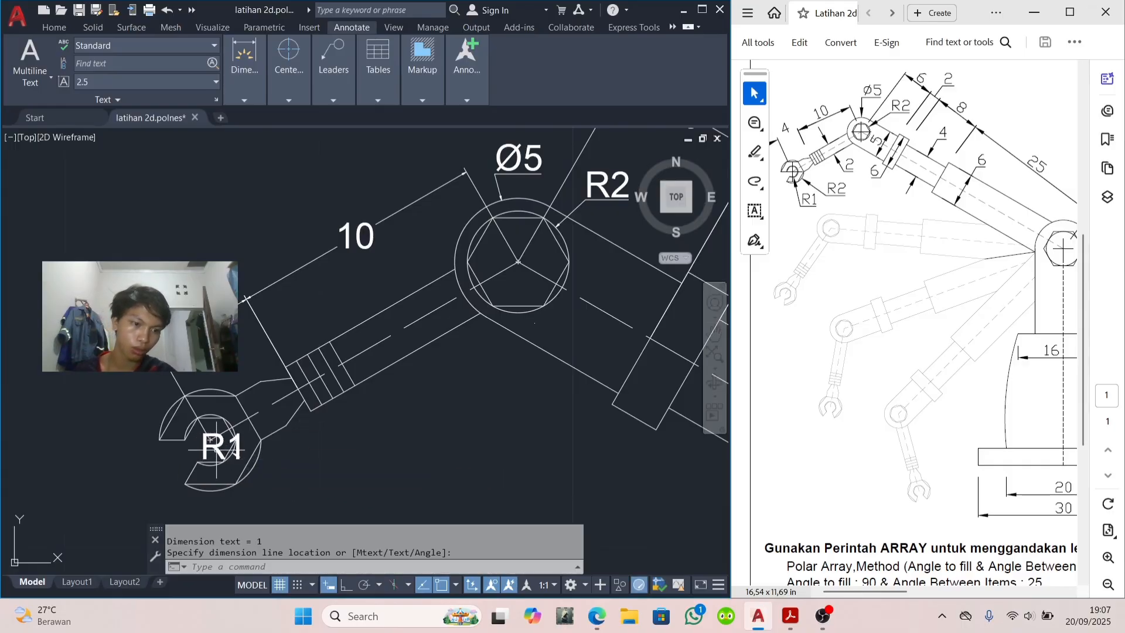
Step: Move the radius text of the gripper's inner jaw arc outside the gripper, just below it
click(225, 453)
click(220, 446)
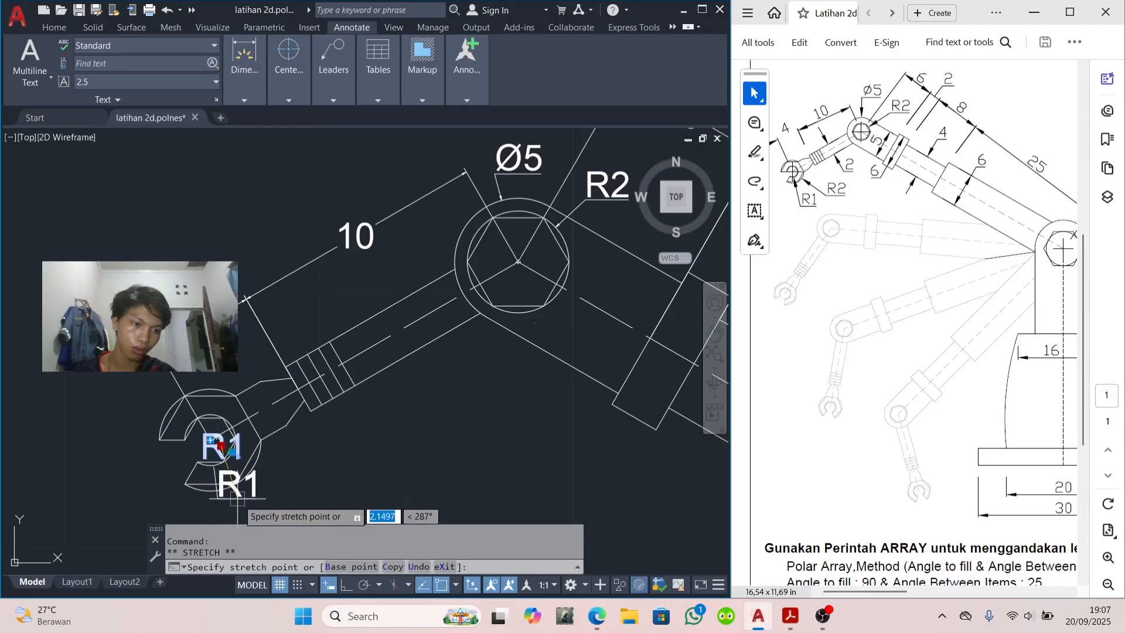
middle_drag(266, 506, 320, 434)
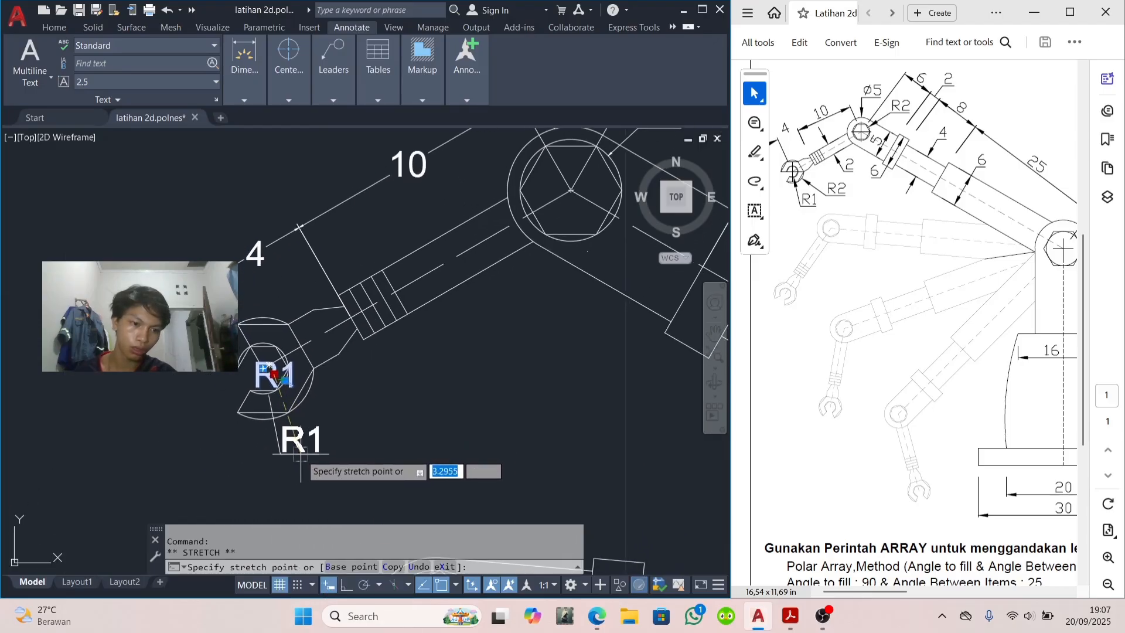
click(302, 455)
key(Escape)
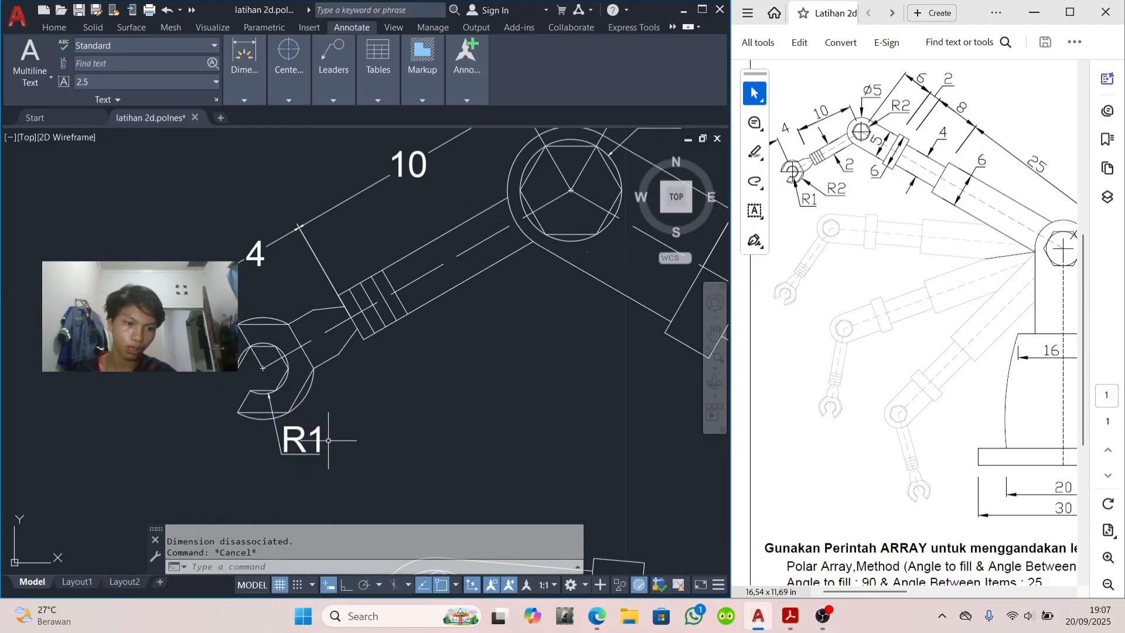
Step: Add a radius dimension to the gripper's outer arc and move its text outside, to the lower right beside the inner arc's radius text
key(Return)
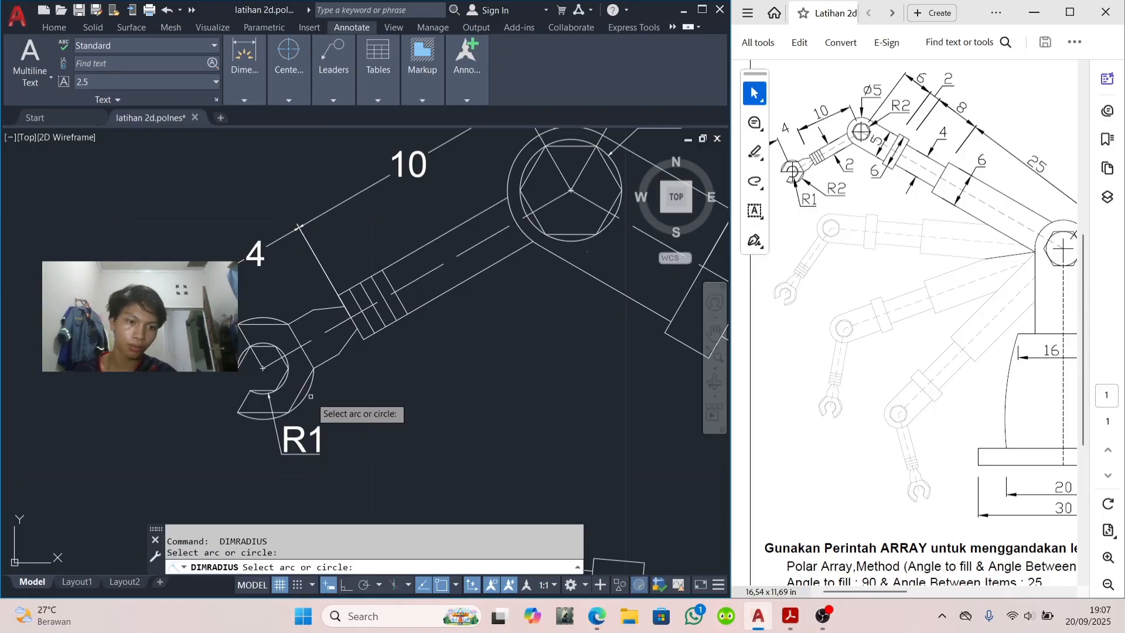
click(306, 397)
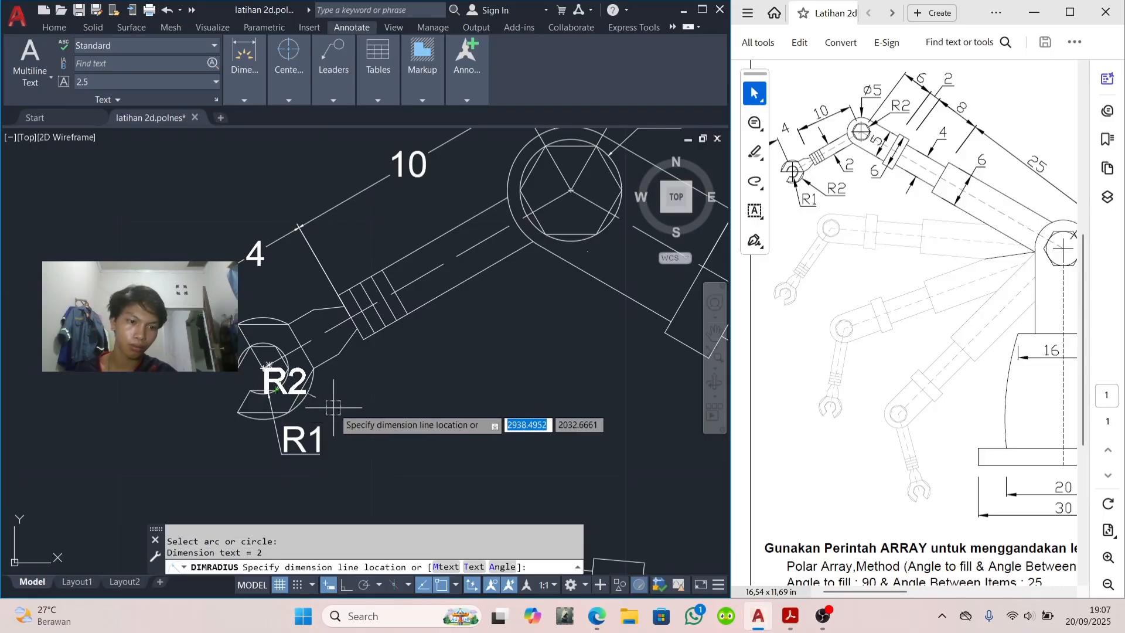
click(327, 398)
click(291, 376)
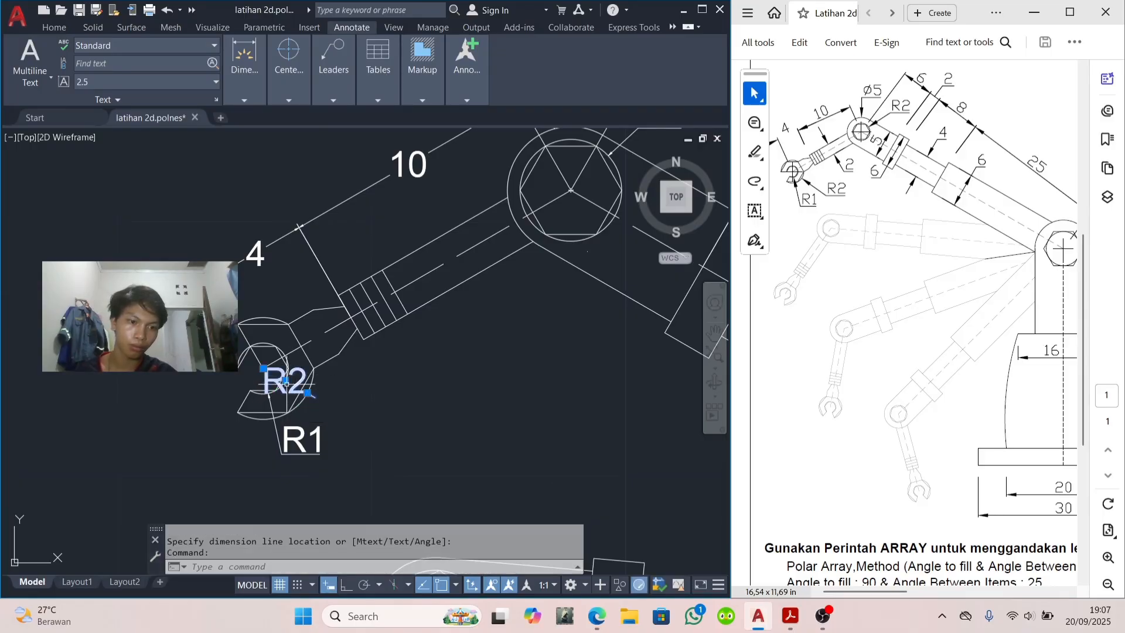
click(286, 381)
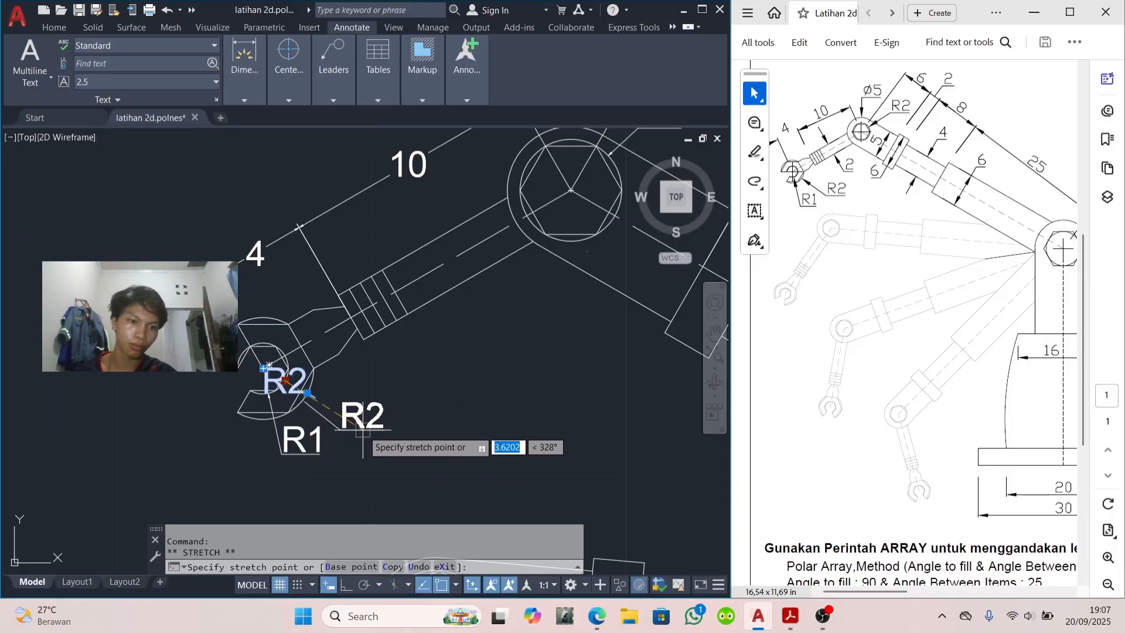
click(363, 431)
key(Escape)
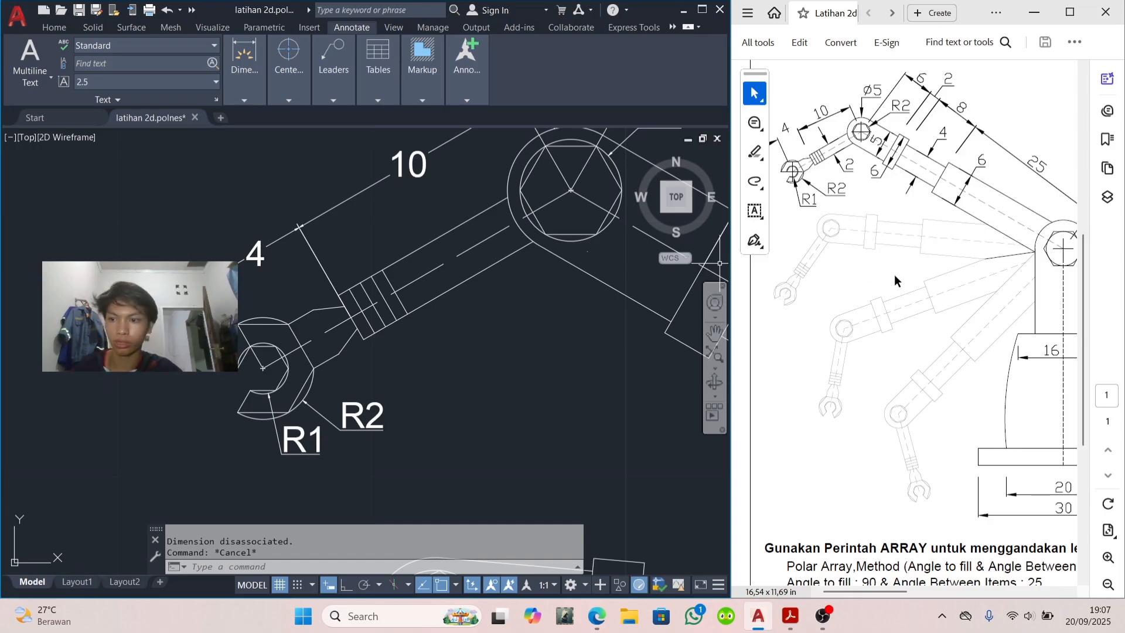
Step: Add an aligned dimension across the width of the thin link between the gripper and the joint
scroll(894, 274, right, 3)
scroll(894, 275, left, 3)
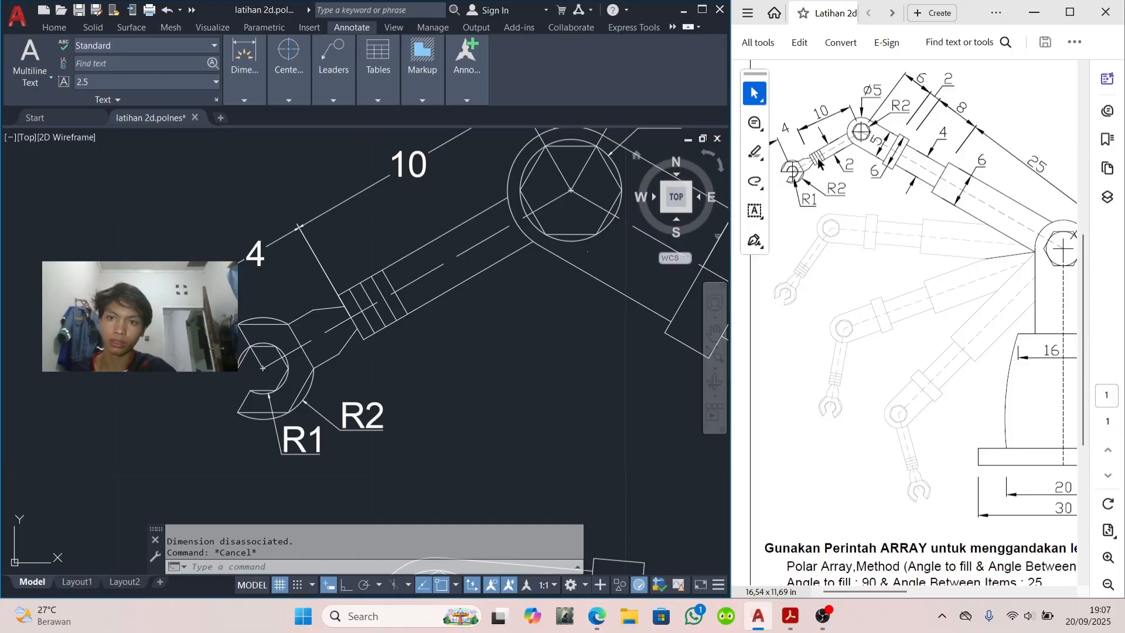
click(244, 100)
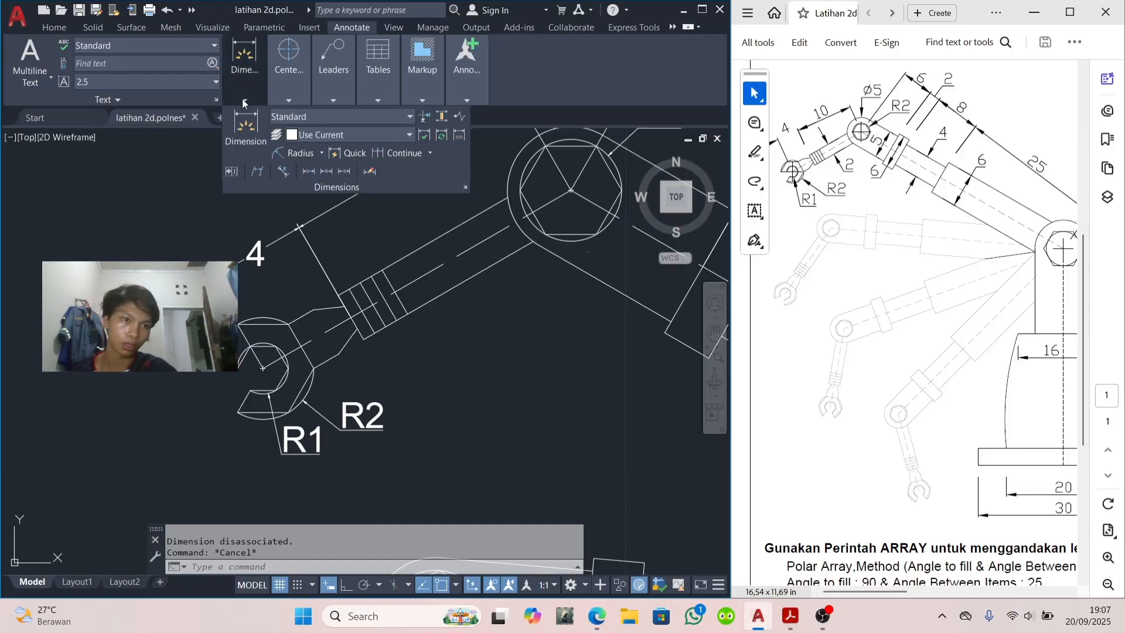
click(323, 154)
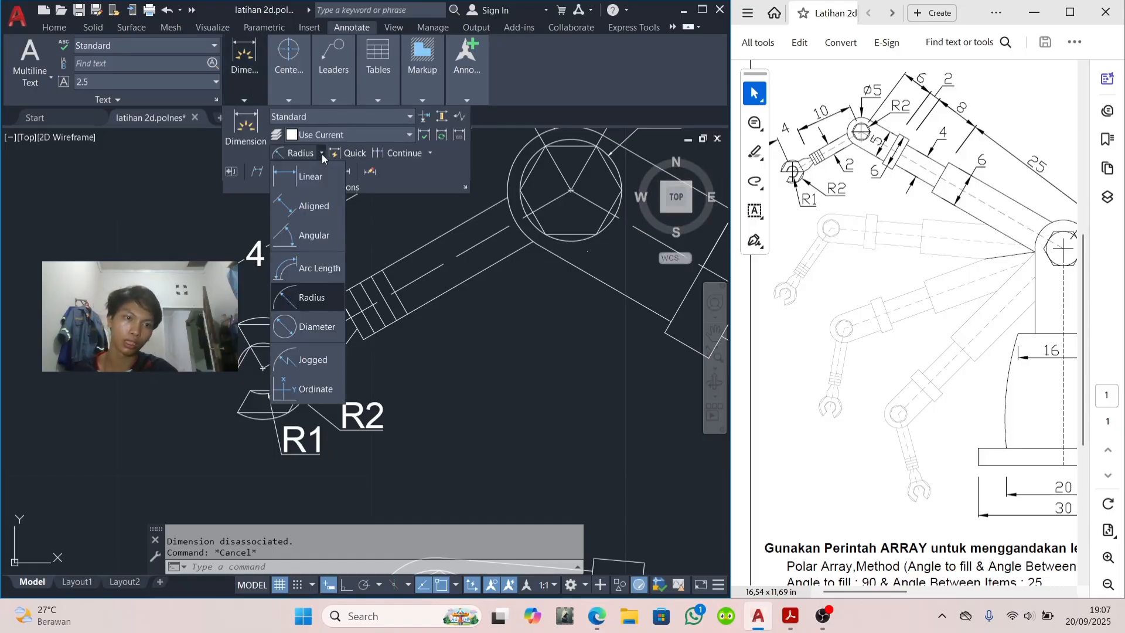
click(306, 201)
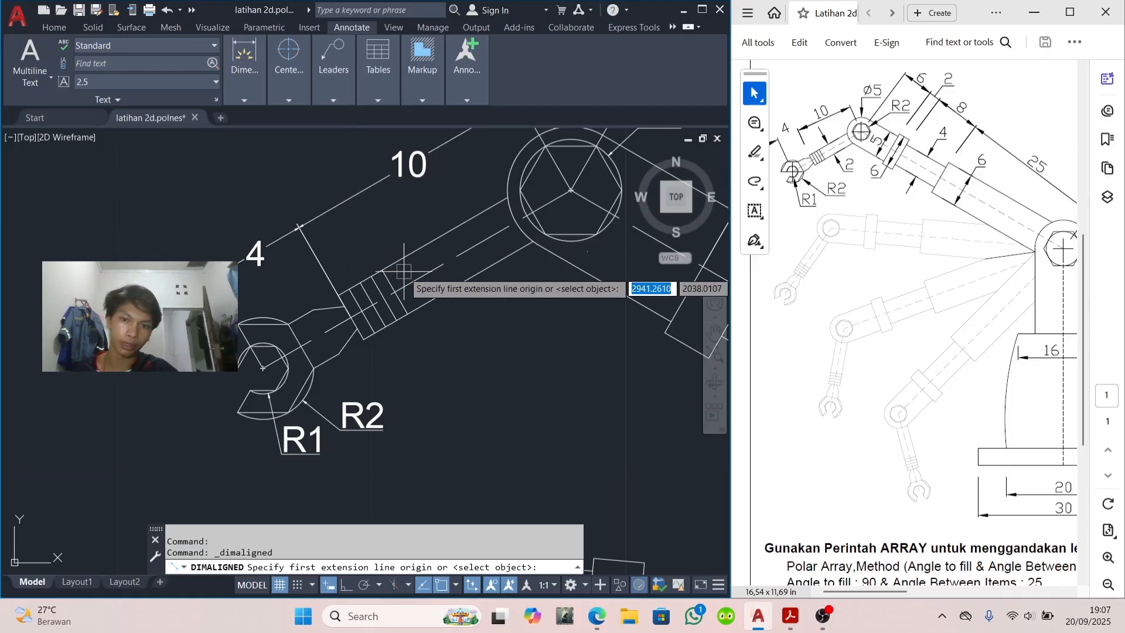
click(423, 245)
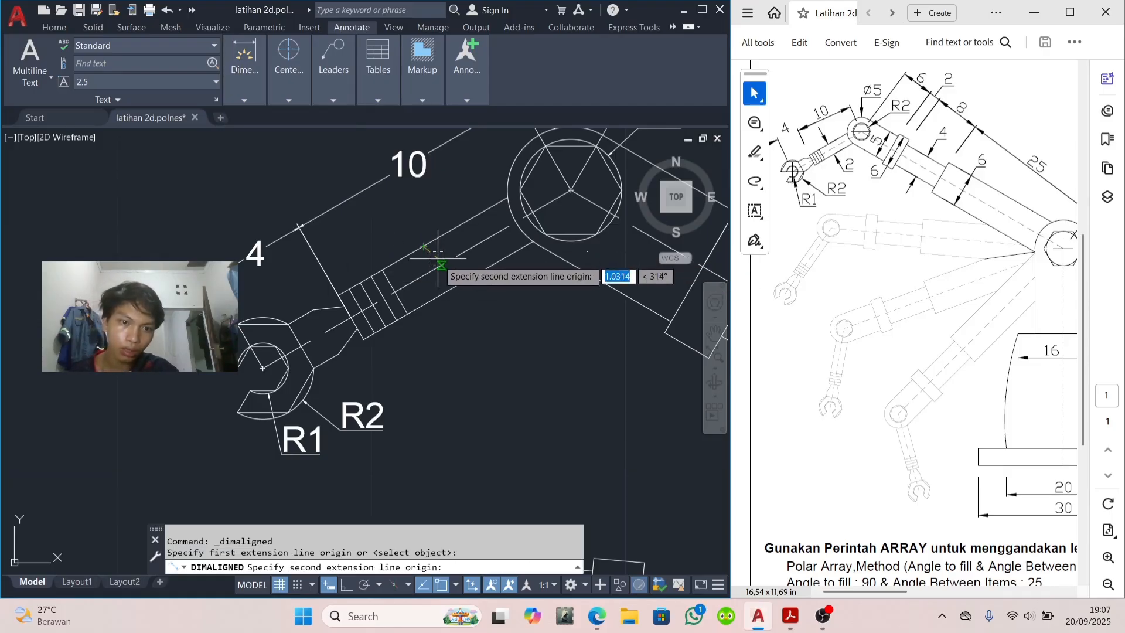
click(448, 290)
click(455, 282)
Step: Move the thin link's width text outside the link, below its lower edge
click(443, 264)
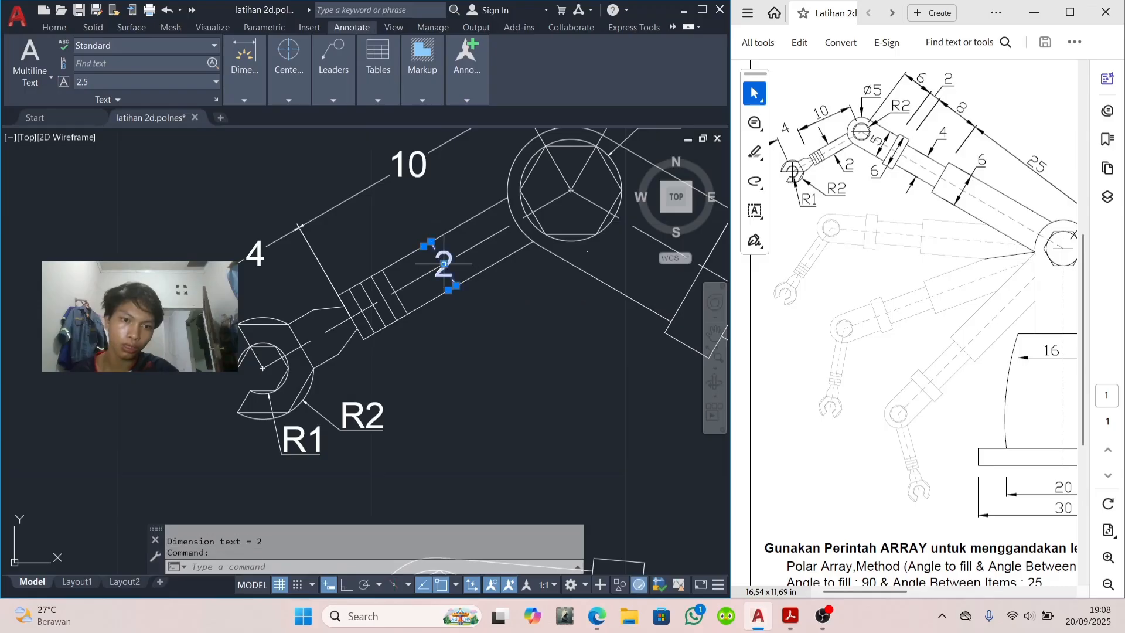
click(443, 264)
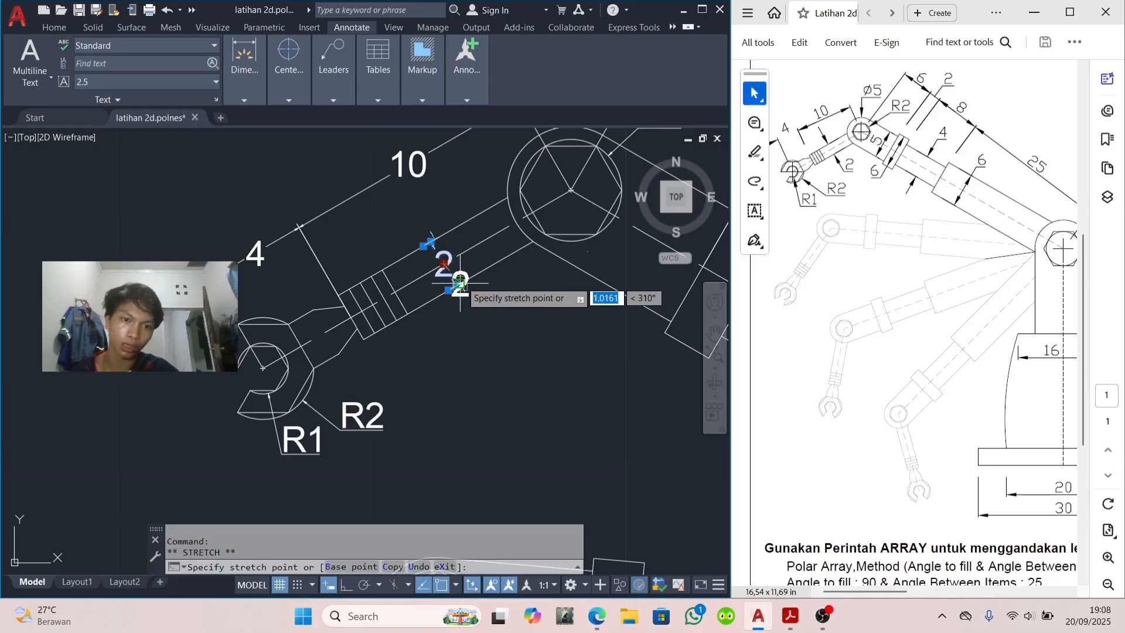
click(477, 314)
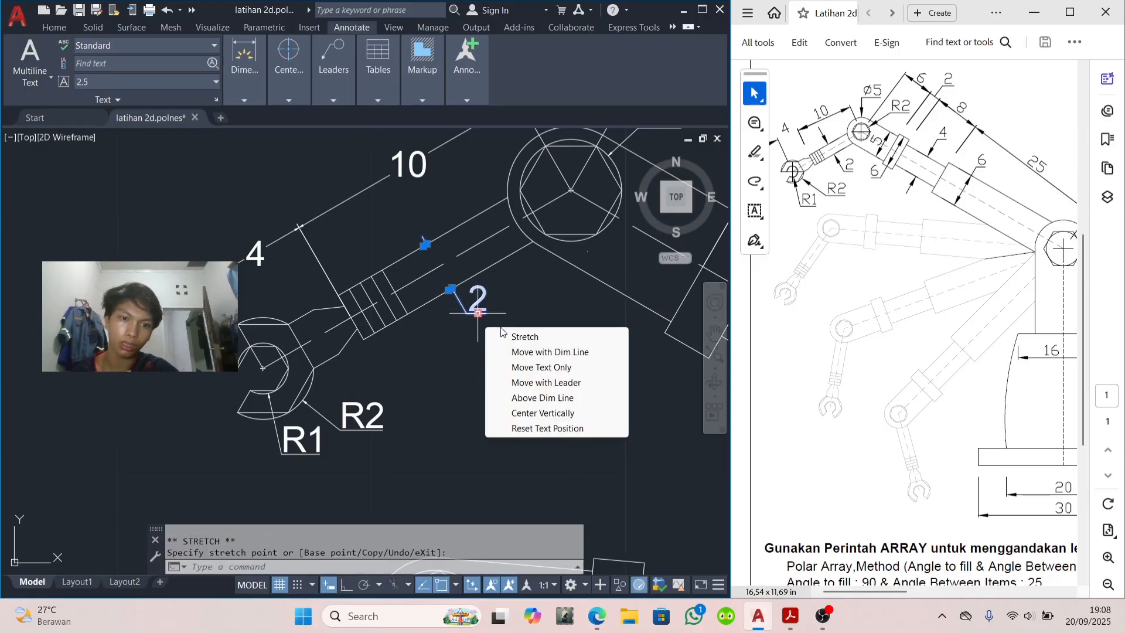
key(Escape)
Step: Add an aligned dimension across the width of the arm section between the joint and the collar
middle_drag(584, 335, 548, 343)
middle_drag(604, 263, 545, 290)
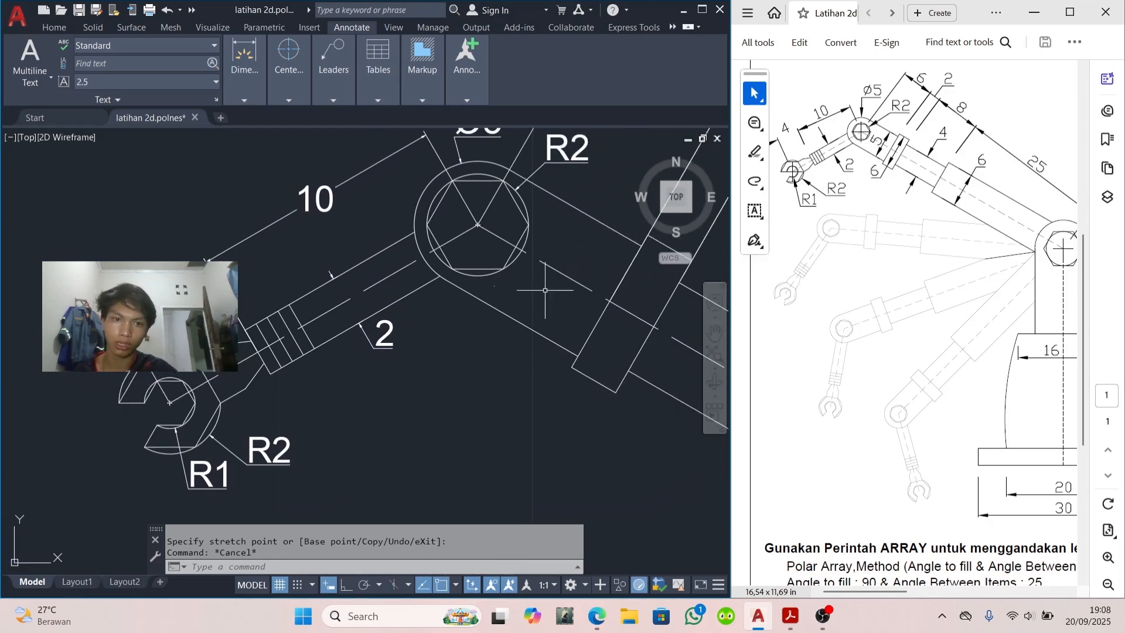
click(257, 74)
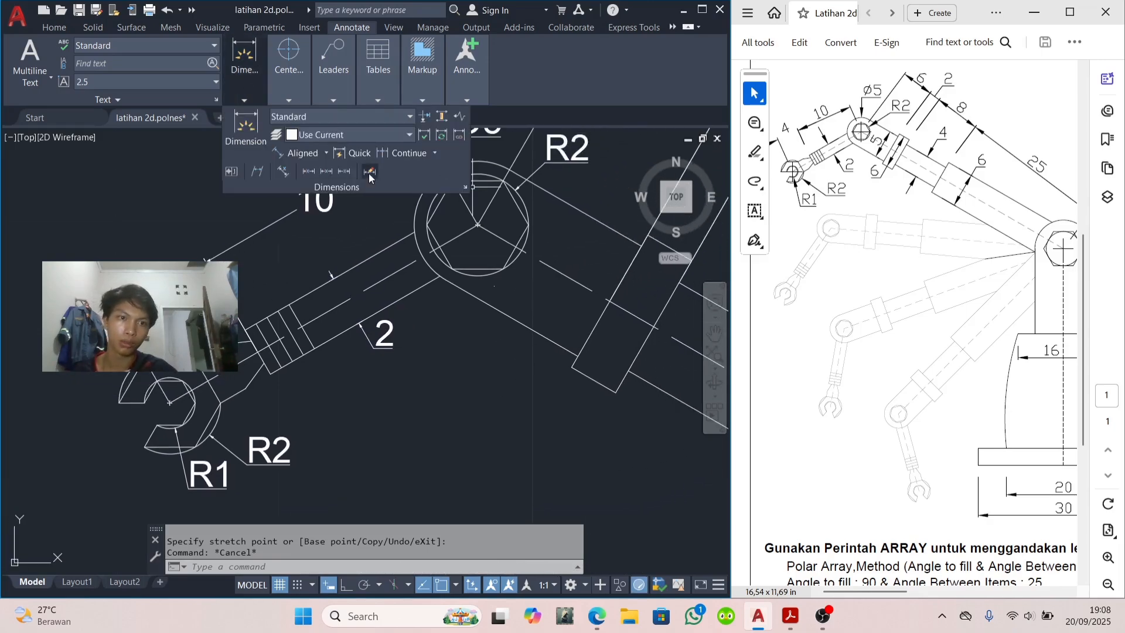
click(296, 154)
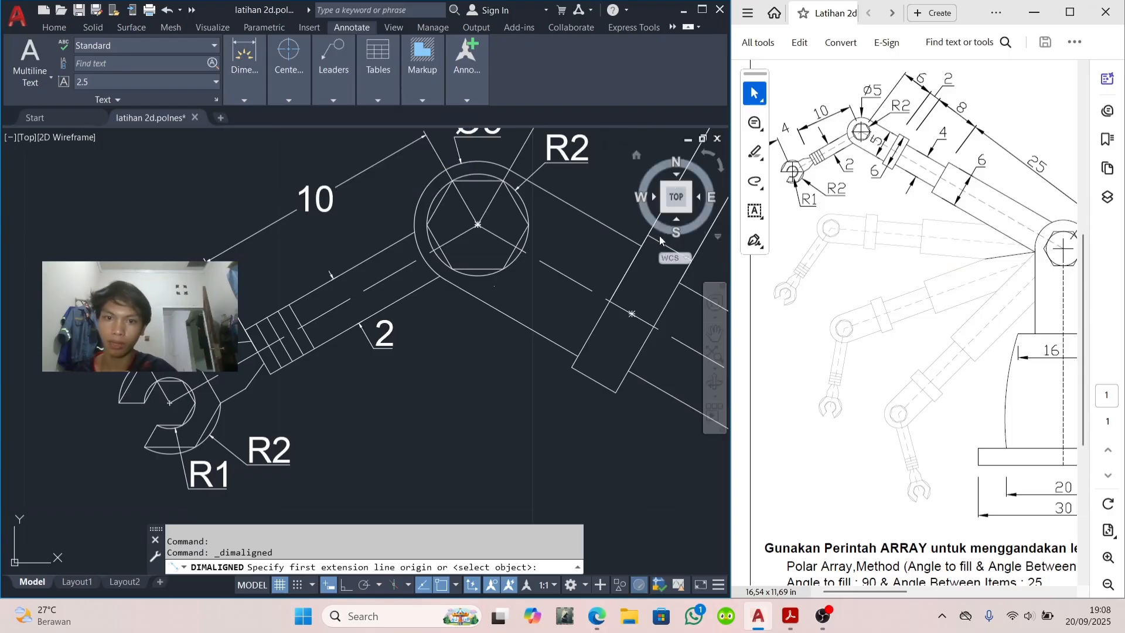
click(576, 207)
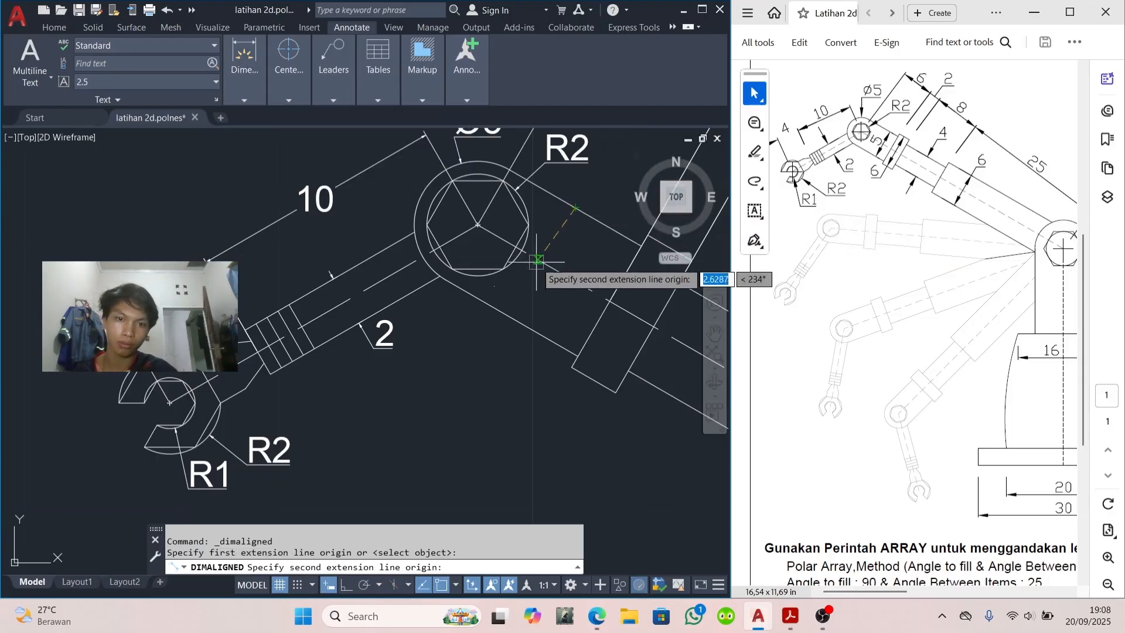
click(512, 318)
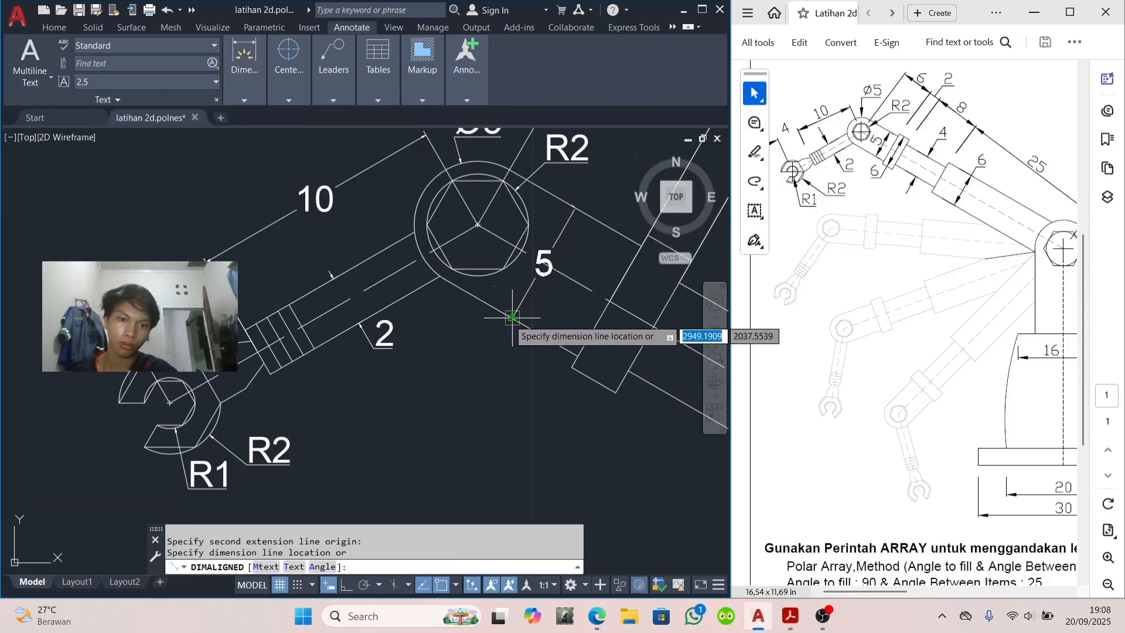
click(539, 290)
Step: Add an aligned dimension across the collar, between the midpoints of its two short ends
middle_drag(544, 393, 508, 379)
key(Return)
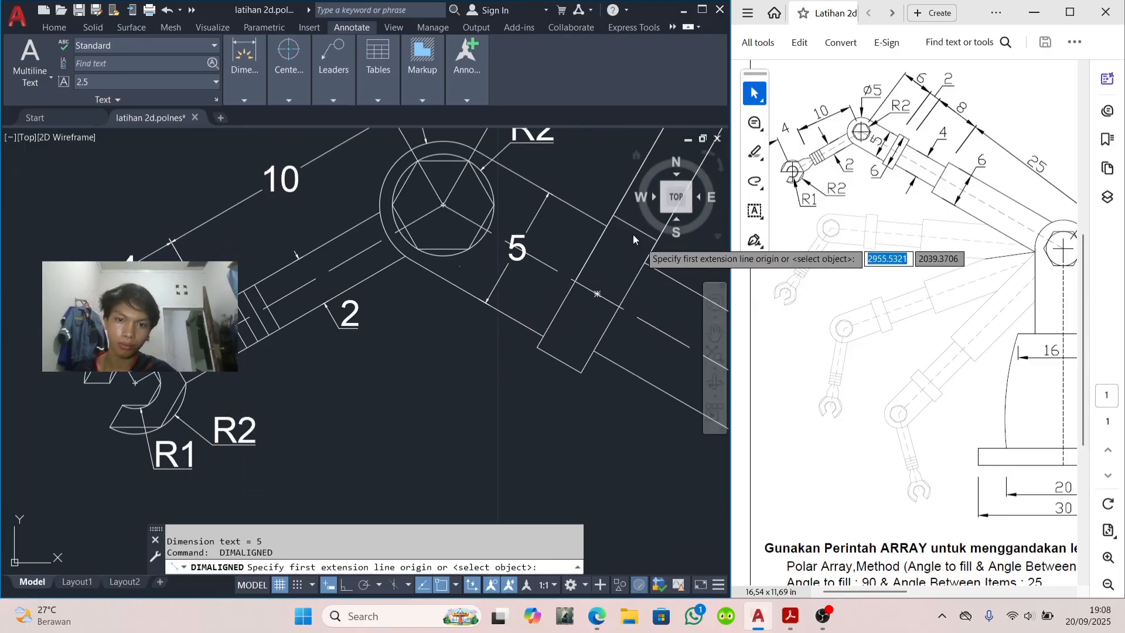
middle_drag(631, 234, 574, 260)
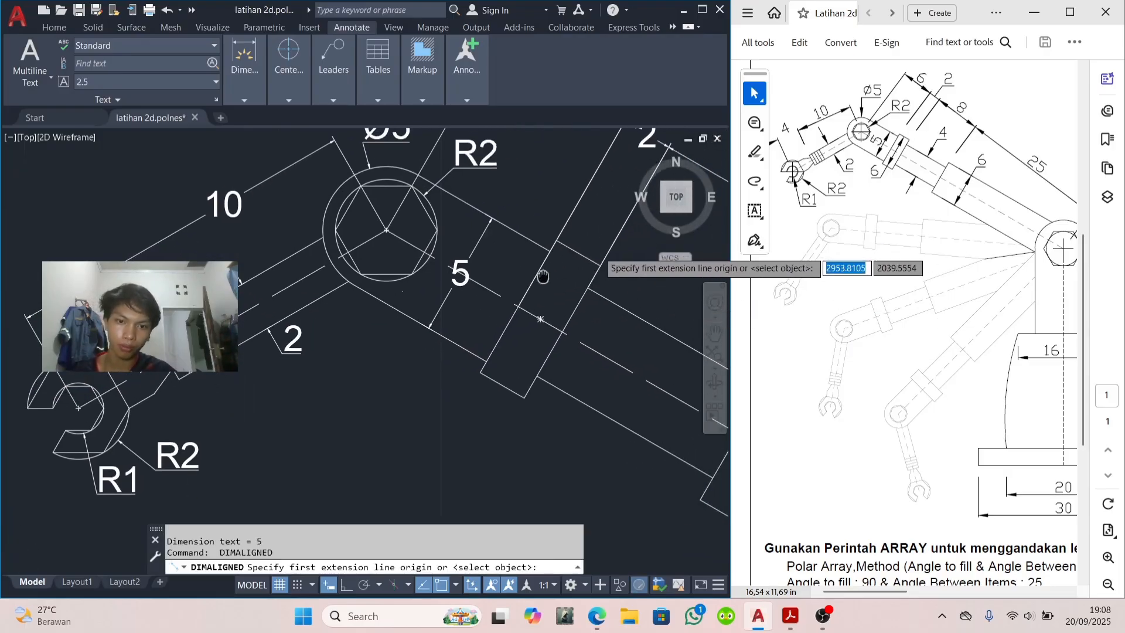
click(579, 253)
click(503, 386)
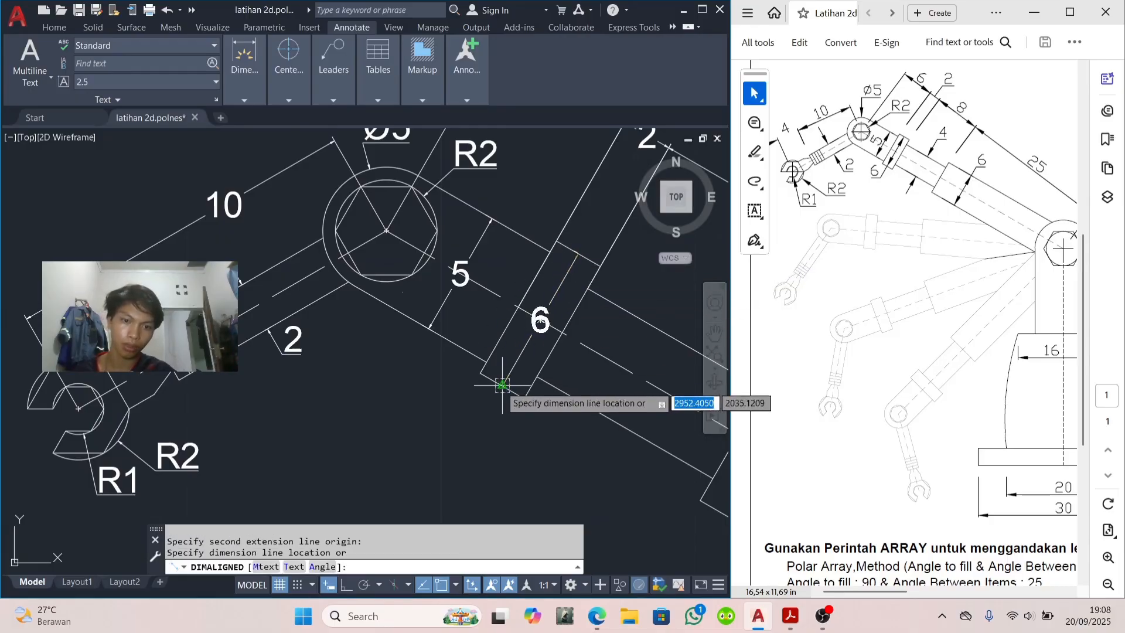
click(531, 352)
Step: Move the collar's dimension text outside the arm, to the lower left of the collar's lower end
click(538, 321)
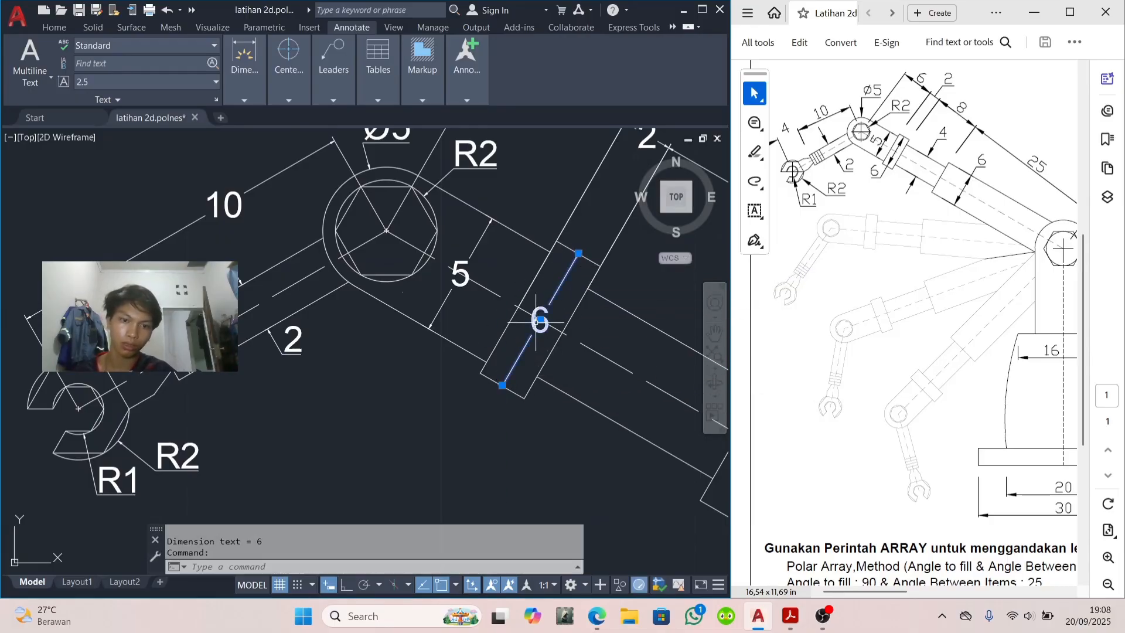
click(541, 319)
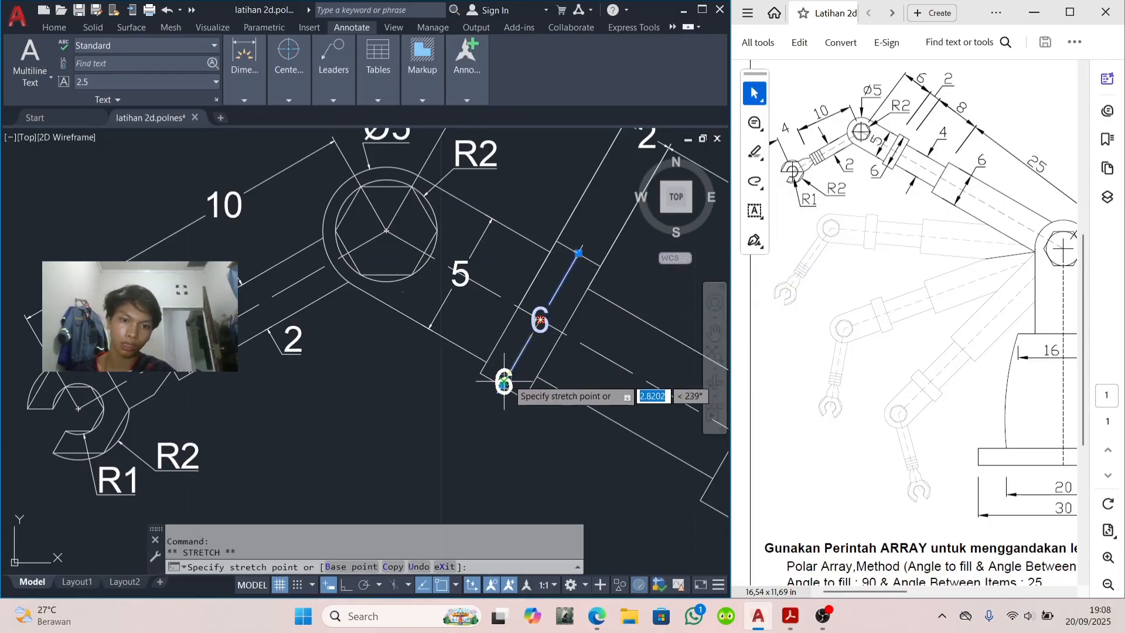
click(475, 418)
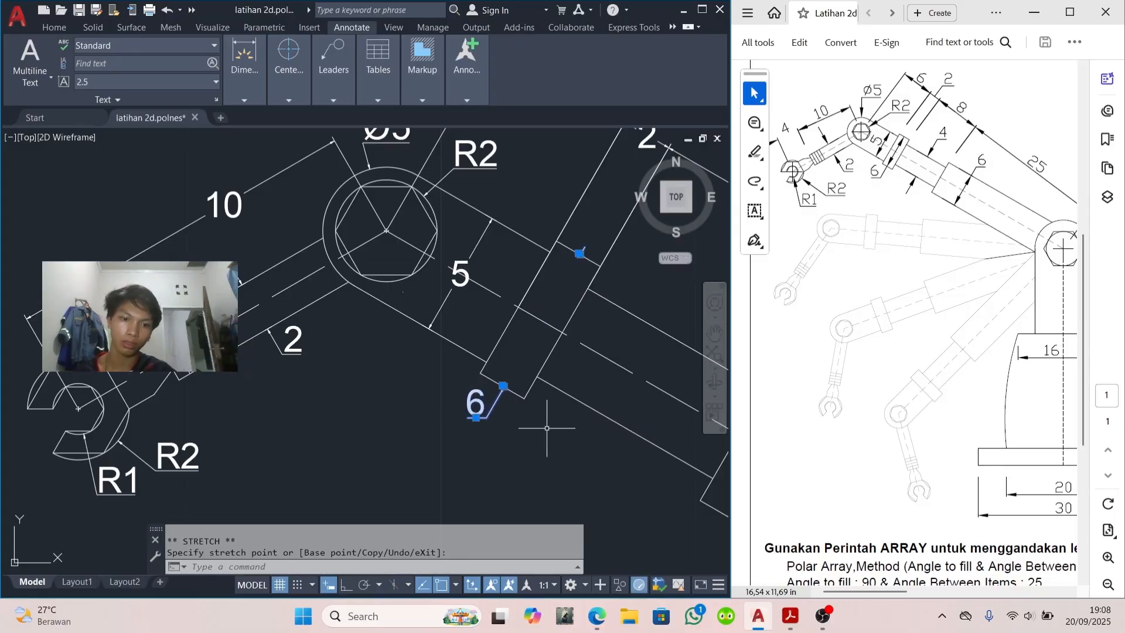
key(Escape)
Step: Add an aligned dimension across the width of the narrow arm section between the collar and the wider arm section
middle_drag(546, 429, 502, 381)
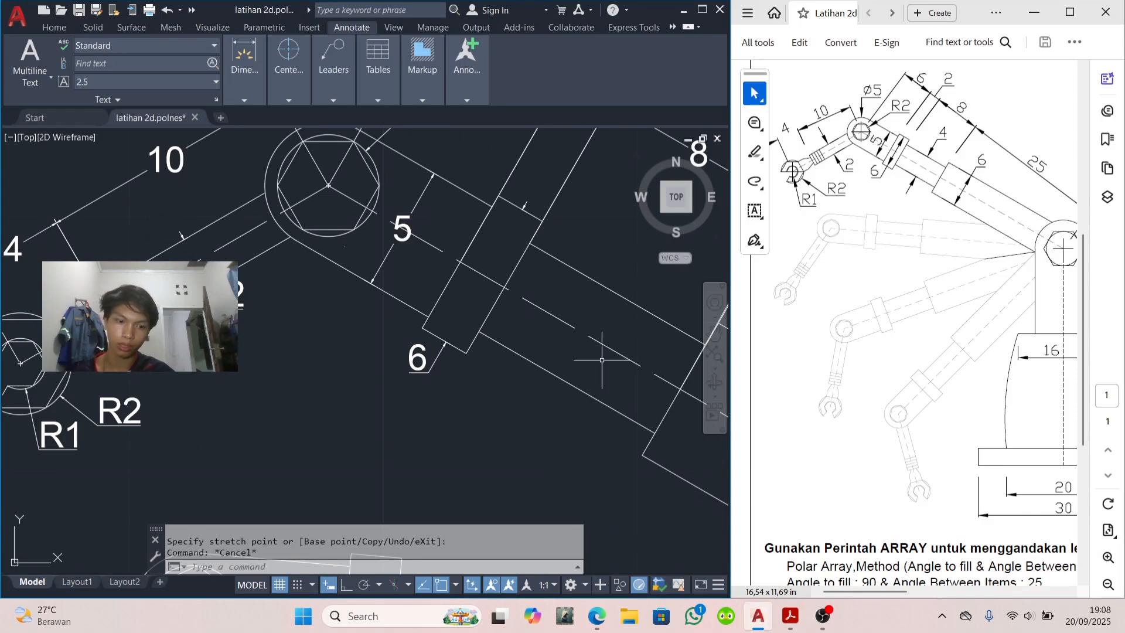
text(dal)
key(Return)
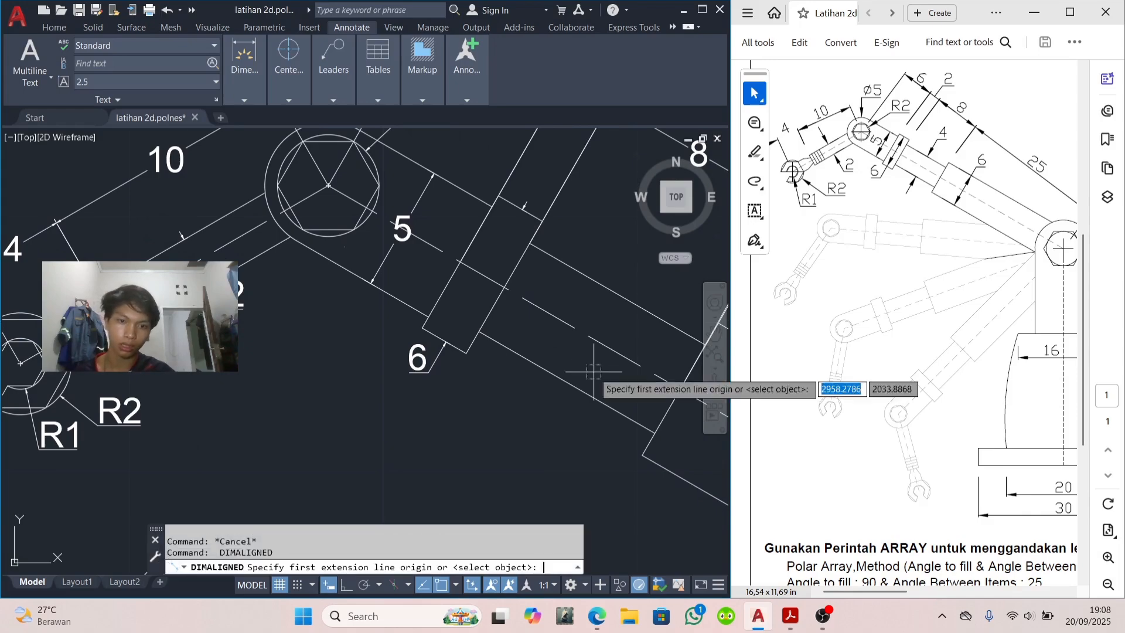
click(615, 293)
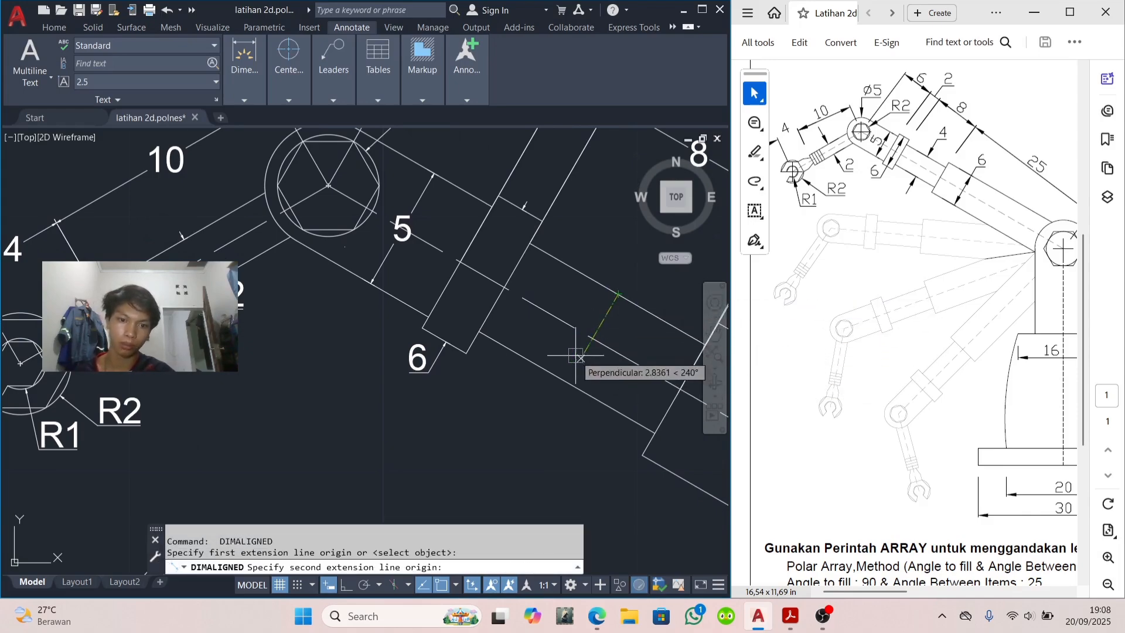
click(568, 383)
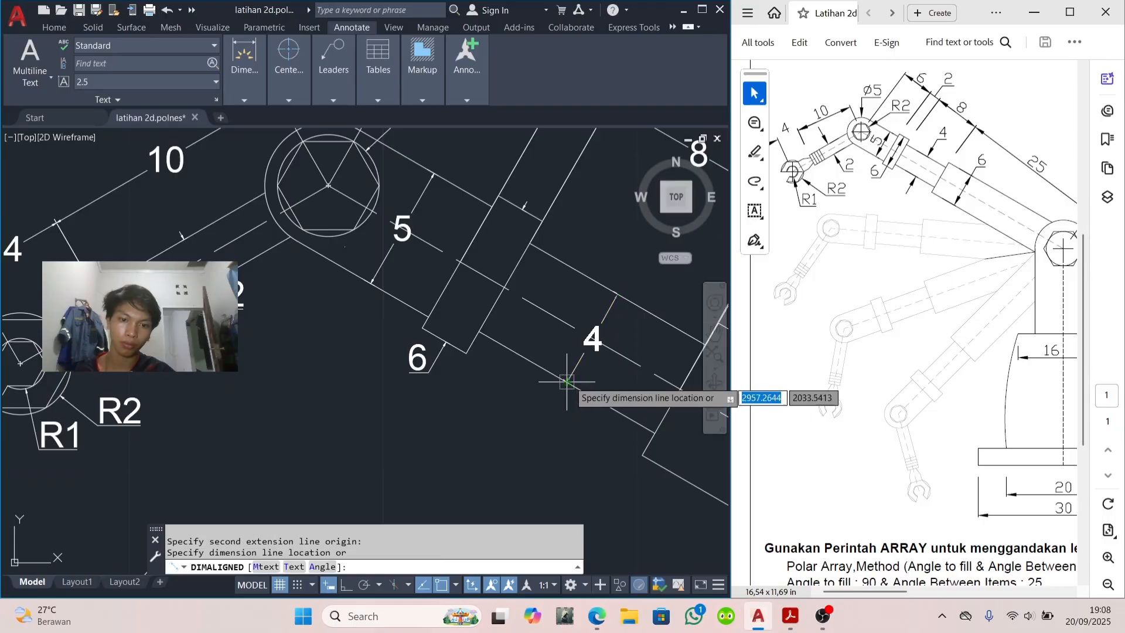
click(578, 368)
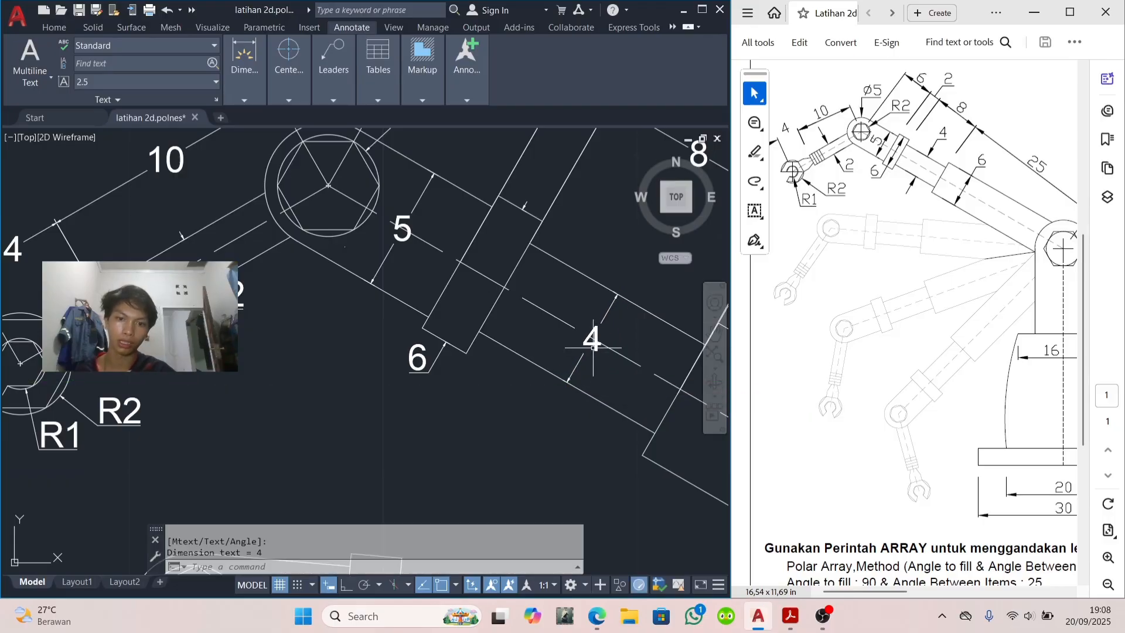
Step: Move the narrow arm section's width text outside the arm, above its upper edge
click(592, 347)
click(593, 338)
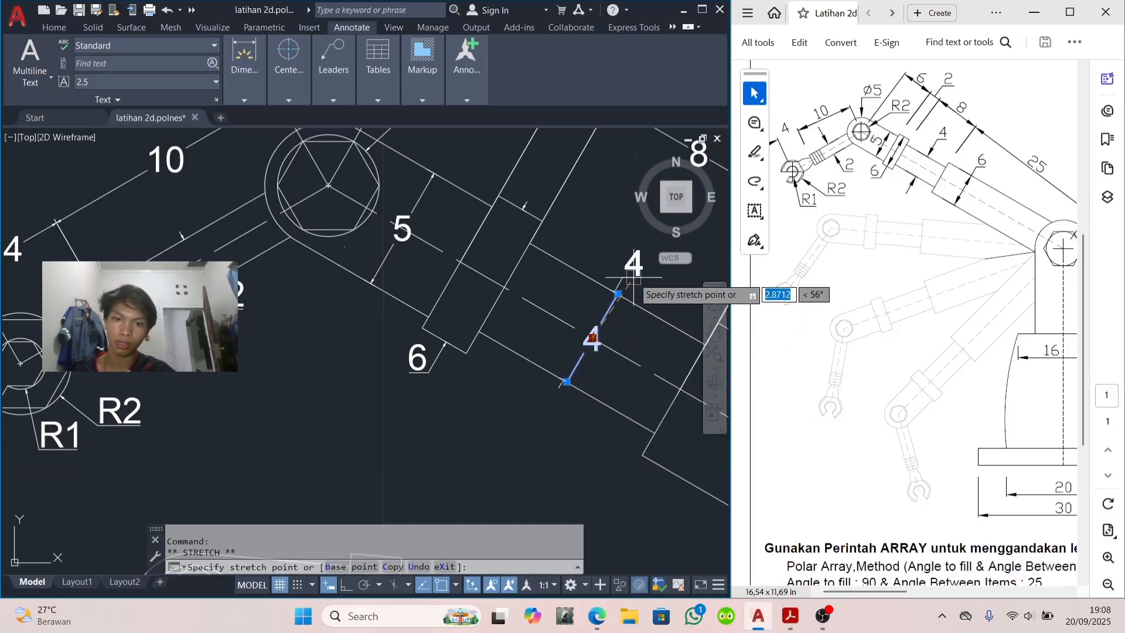
middle_drag(650, 269, 606, 273)
key(Escape)
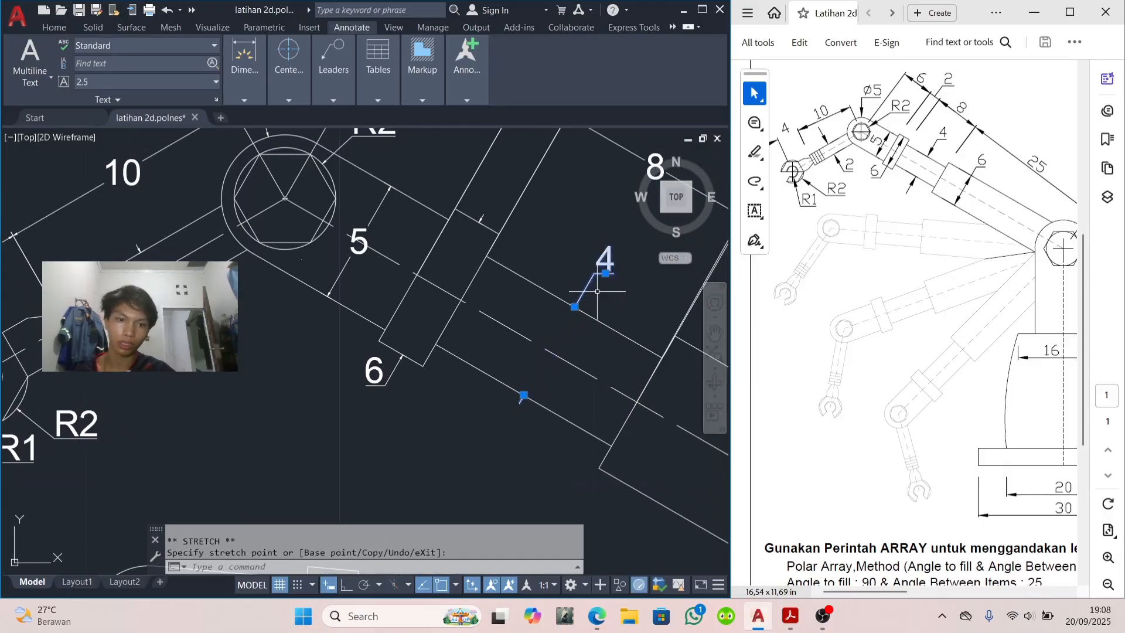
key(Escape)
middle_drag(585, 351, 474, 276)
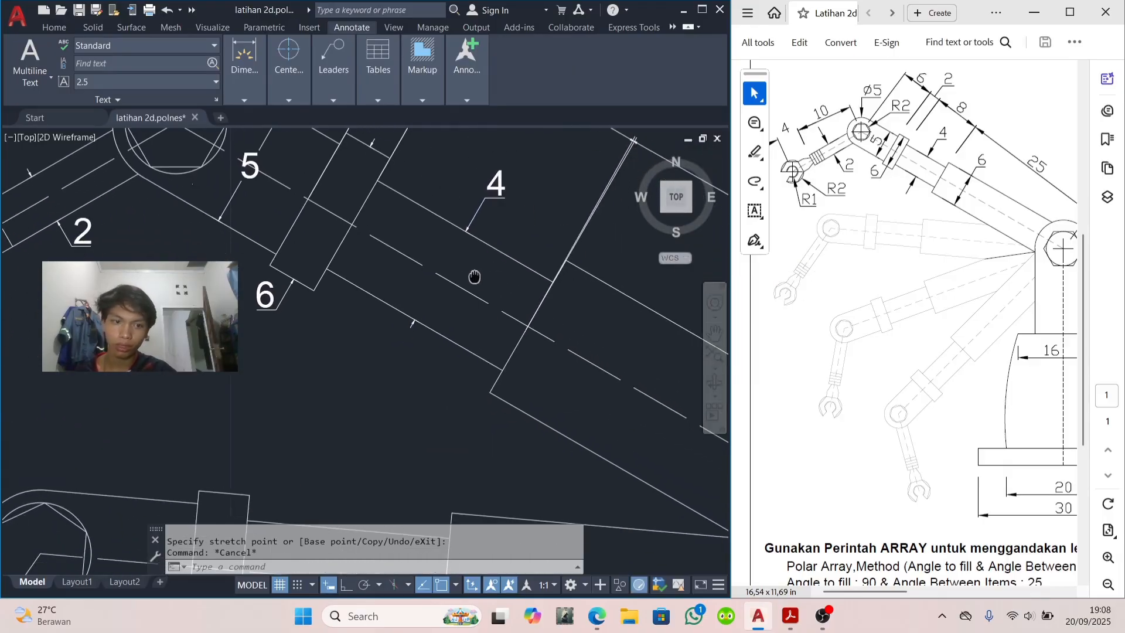
Step: Add an aligned dimension across the width of the wider arm section
key(space)
middle_drag(582, 344, 545, 328)
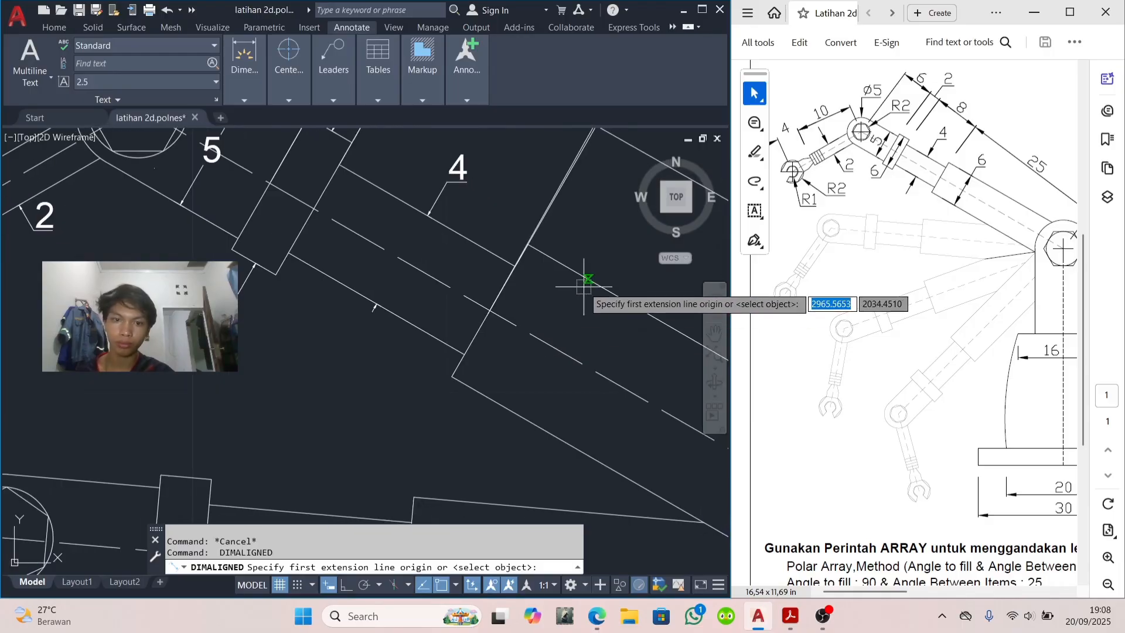
click(582, 275)
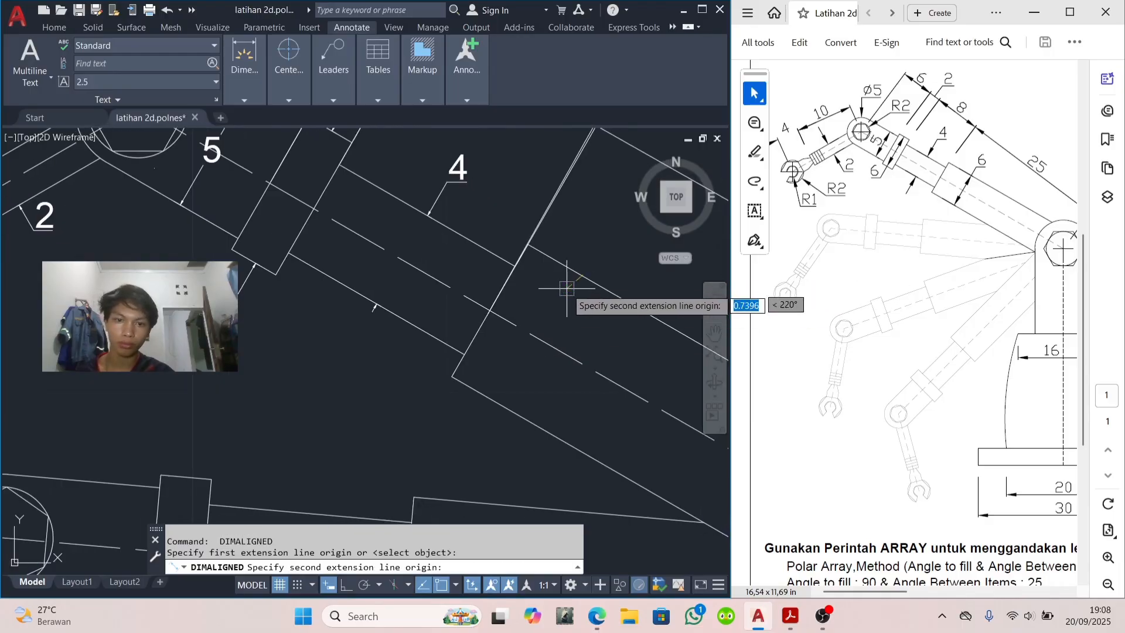
click(509, 411)
click(551, 347)
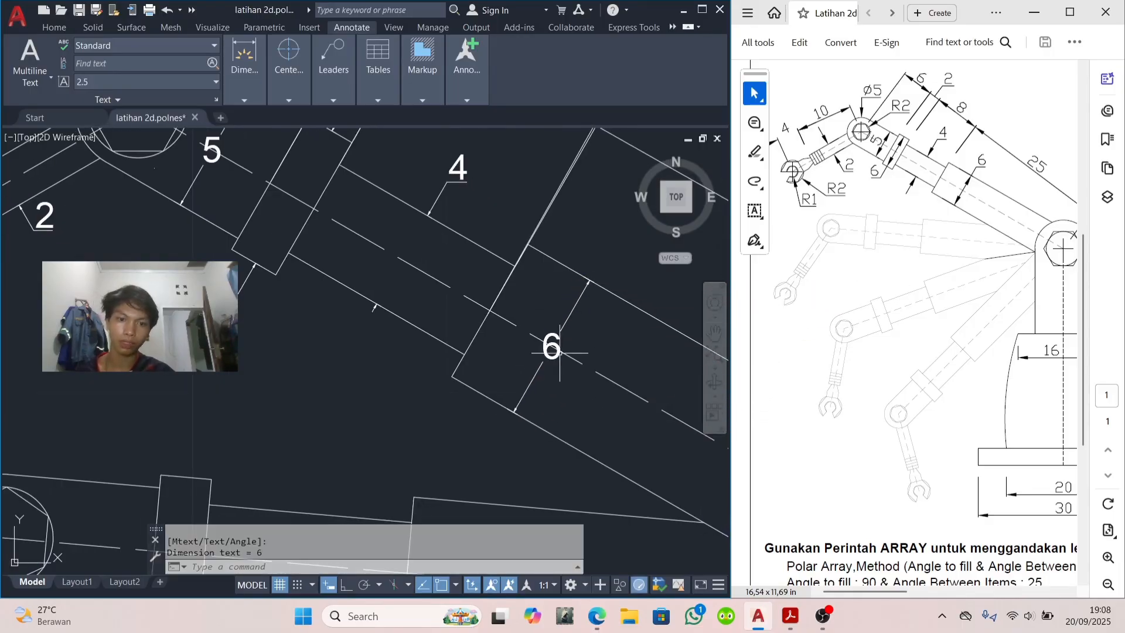
Step: Move the wider arm section's width text outside the arm, above its upper edge
click(551, 348)
click(552, 348)
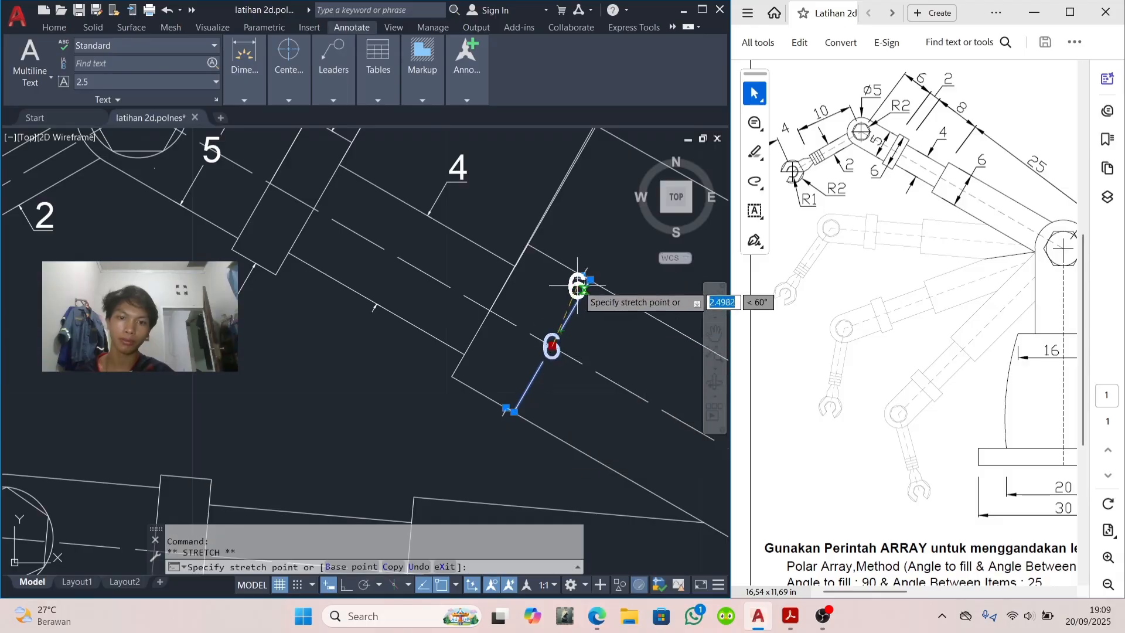
click(621, 241)
key(Escape)
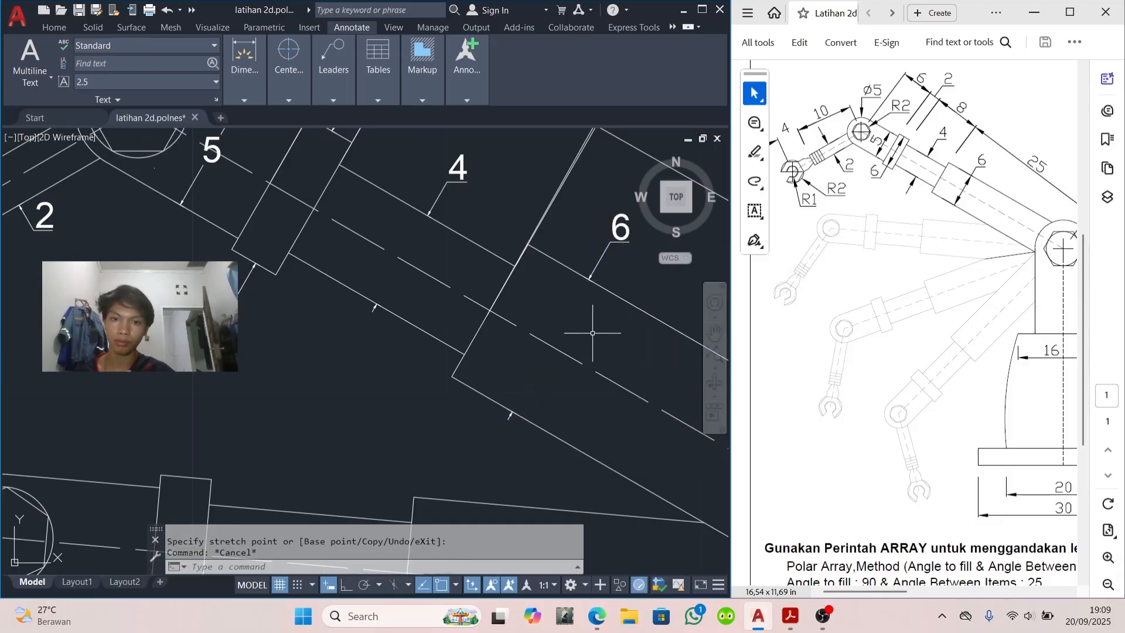
Step: Compare the dimensioned arm, joints and base with the PDF exercise to check for missing dimensions
mouse_move(592, 333)
middle_down()
mouse_move(533, 314)
mouse_move(480, 272)
middle_up()
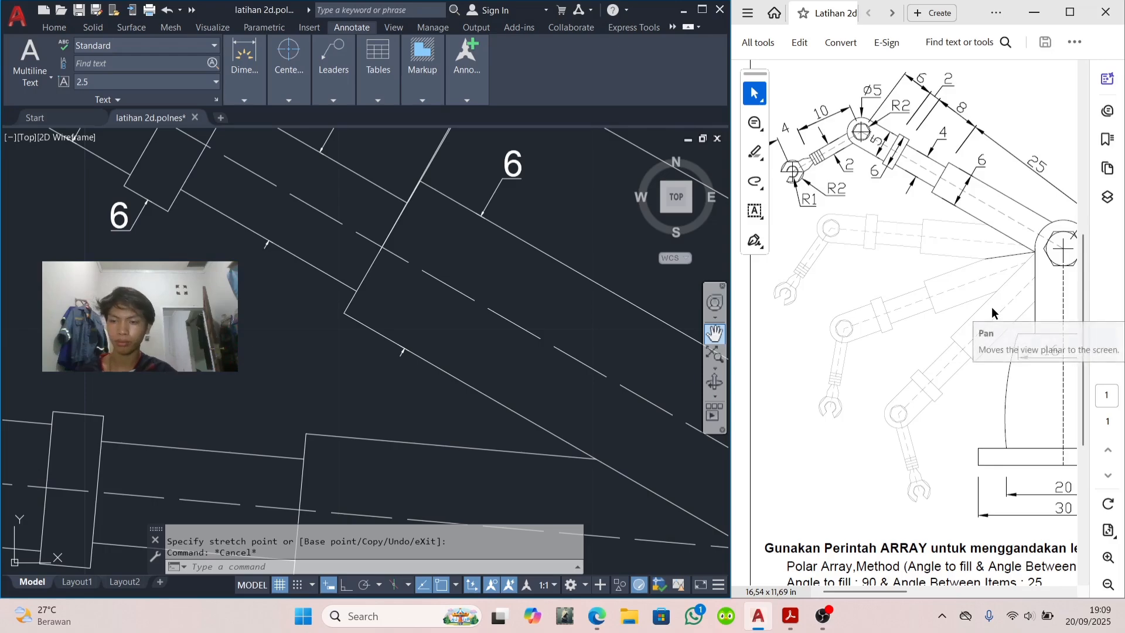
scroll(991, 308, right, 3)
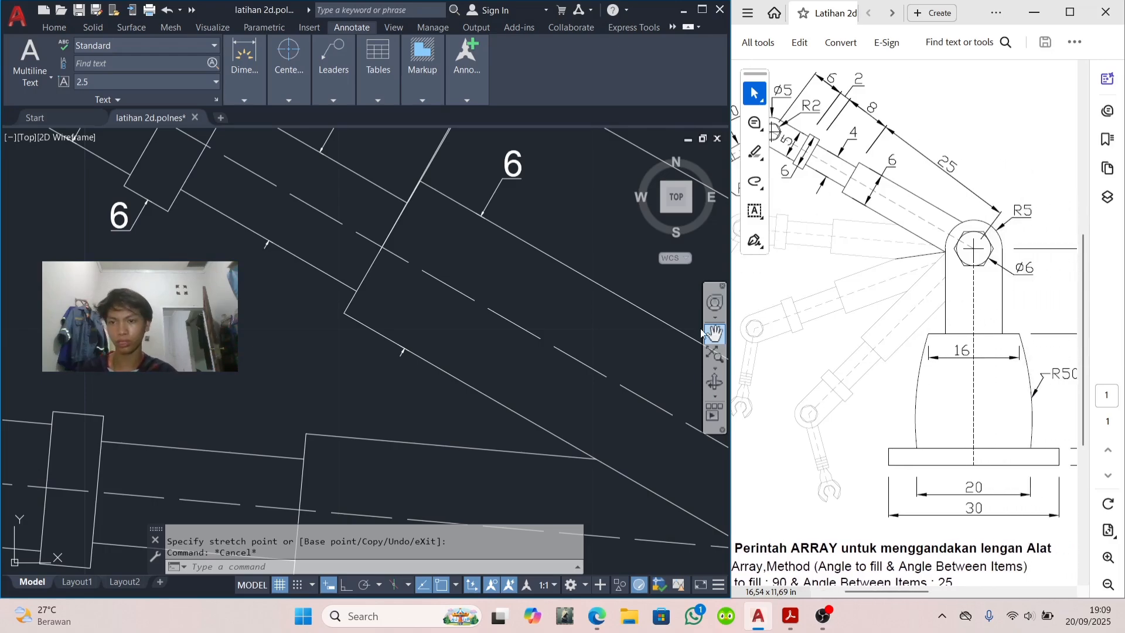
scroll(626, 343, down, 5)
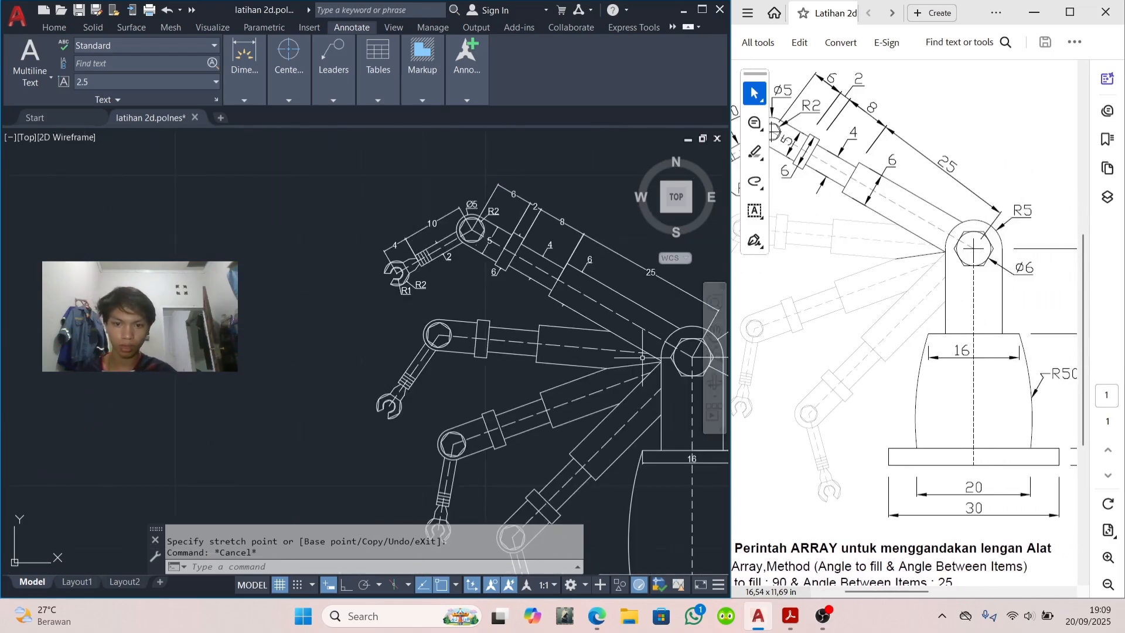
scroll(549, 335, up, 2)
scroll(630, 360, up, 2)
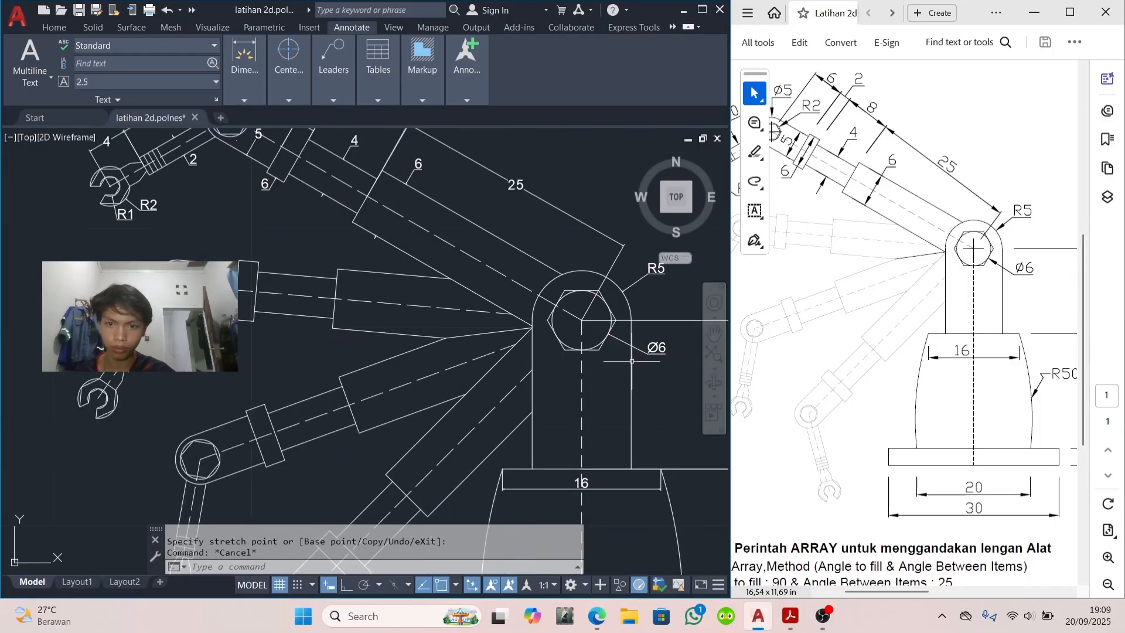
middle_drag(655, 403, 582, 376)
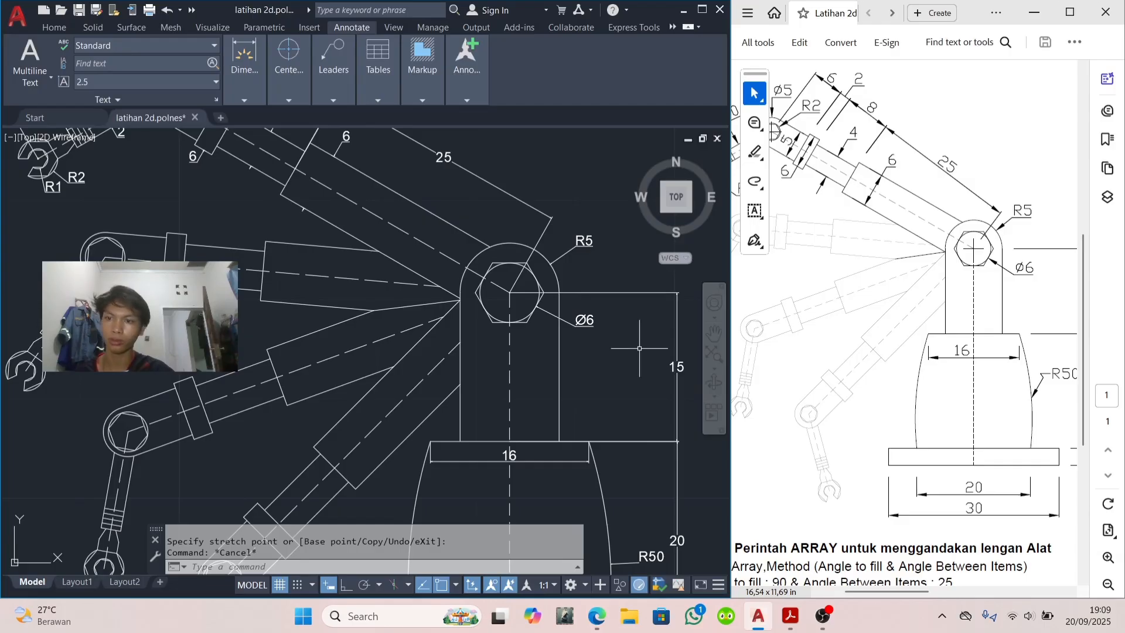
scroll(639, 348, down, 3)
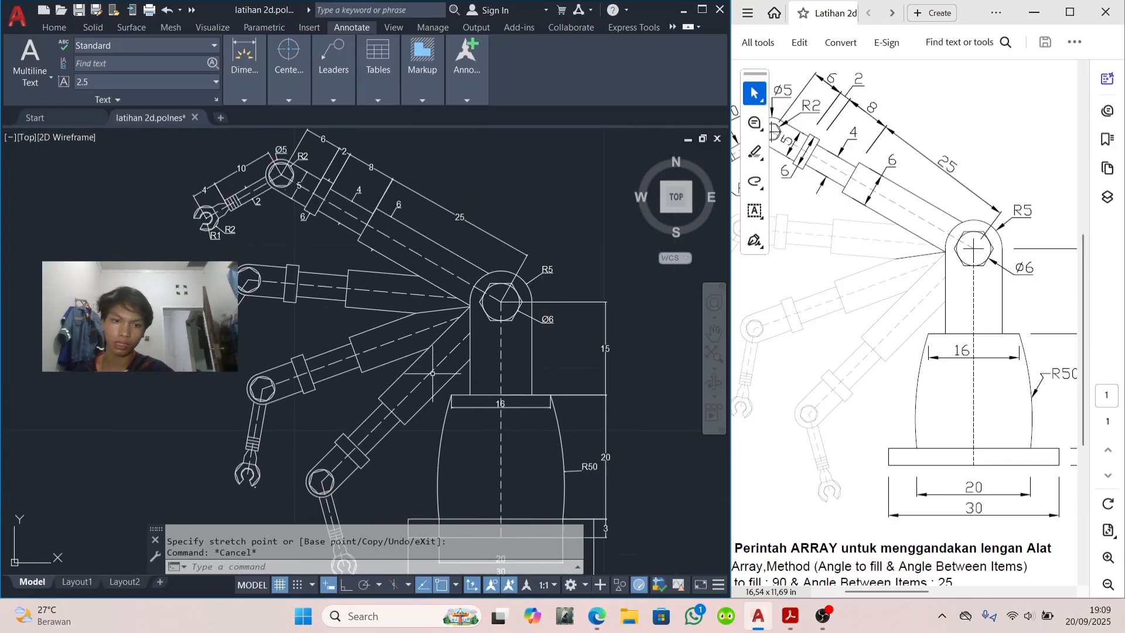
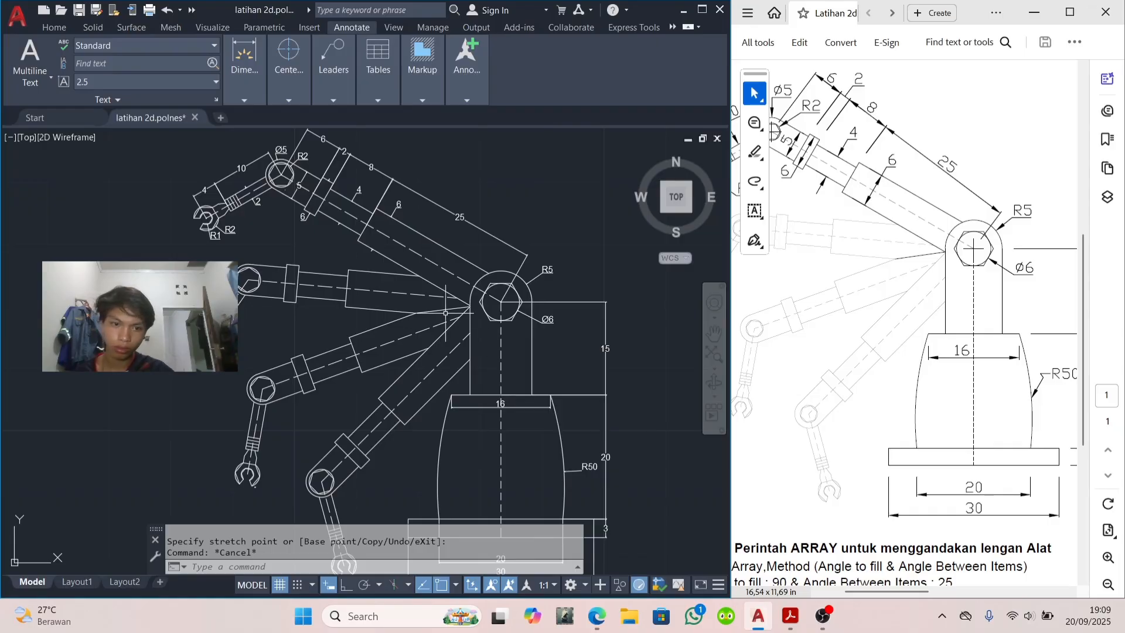
Step: Delete the short line running from the junction of the second and third arms' edges to the column
scroll(480, 310, up, 5)
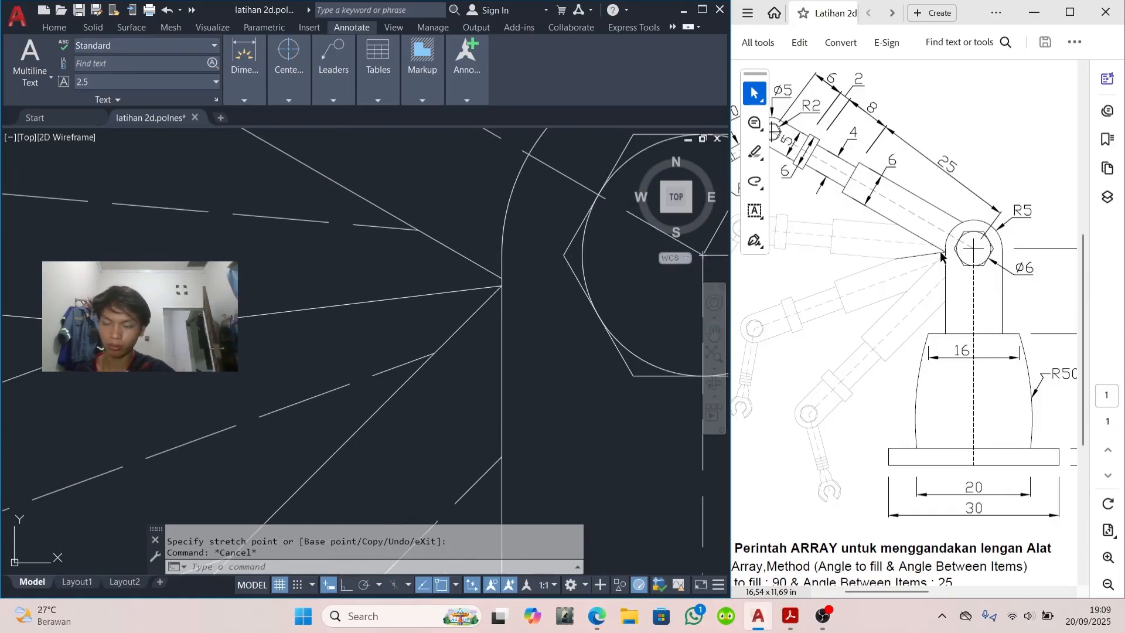
ctrl+scroll(940, 256, up, 4)
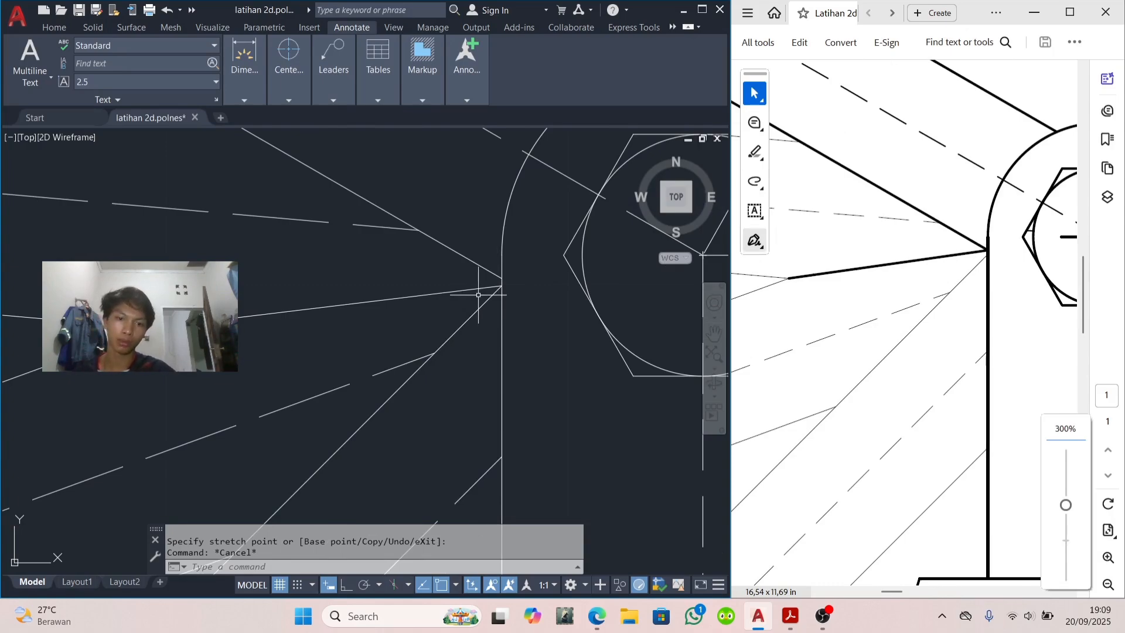
scroll(505, 323, down, 4)
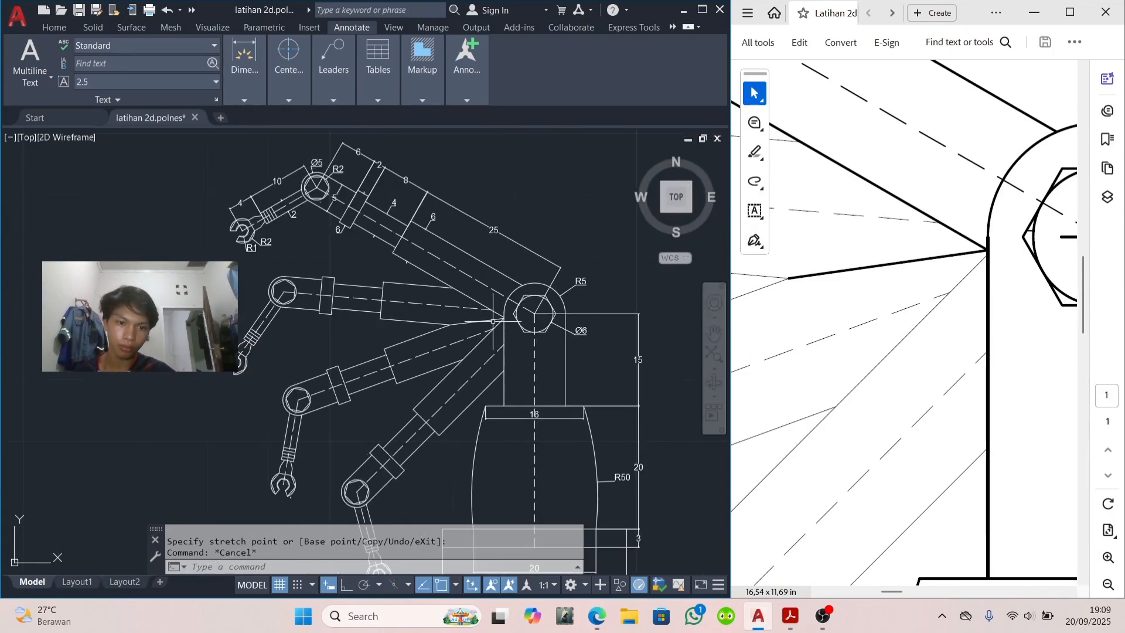
click(491, 320)
key(Delete)
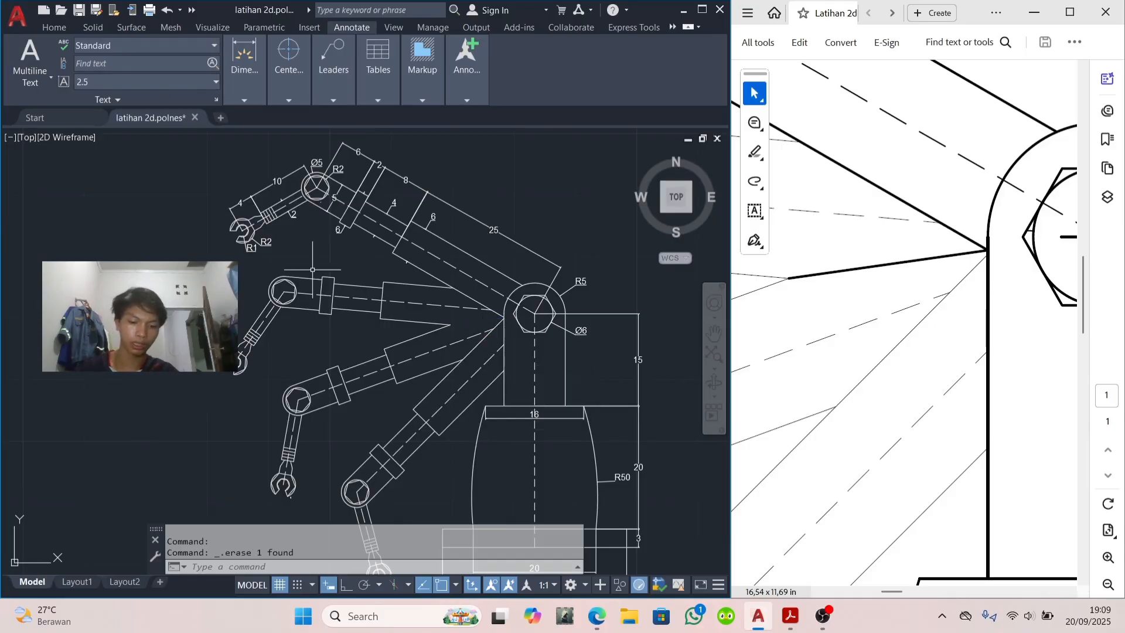
Step: Draw a line from the junction of the second and third arms' edges to the column, where the first arm's lower edge ends
key(Return)
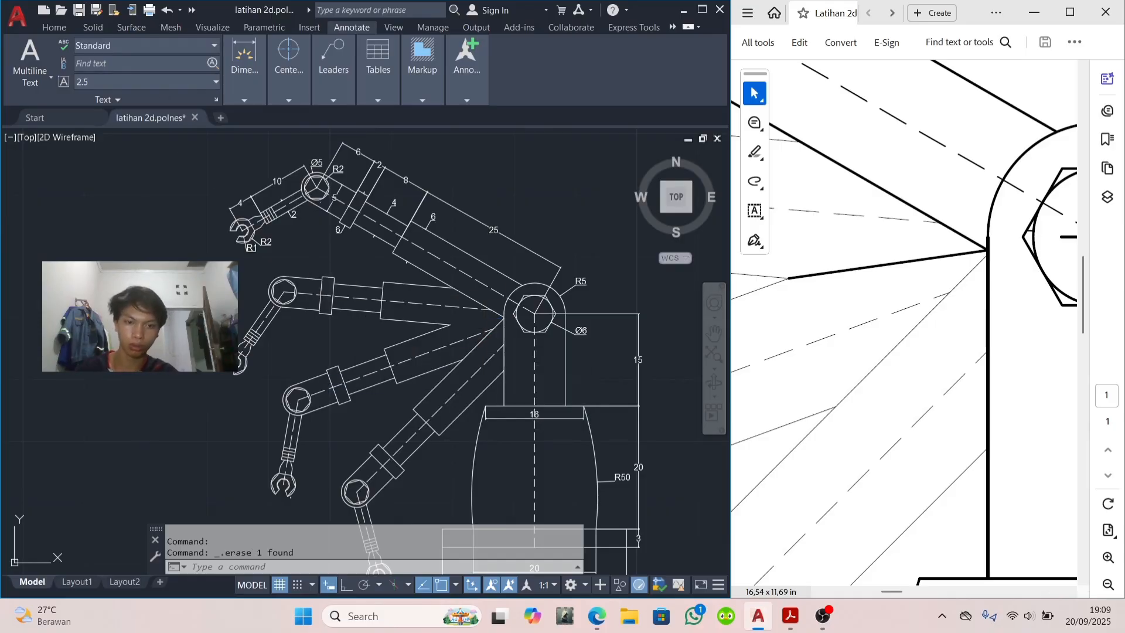
scroll(432, 368, up, 5)
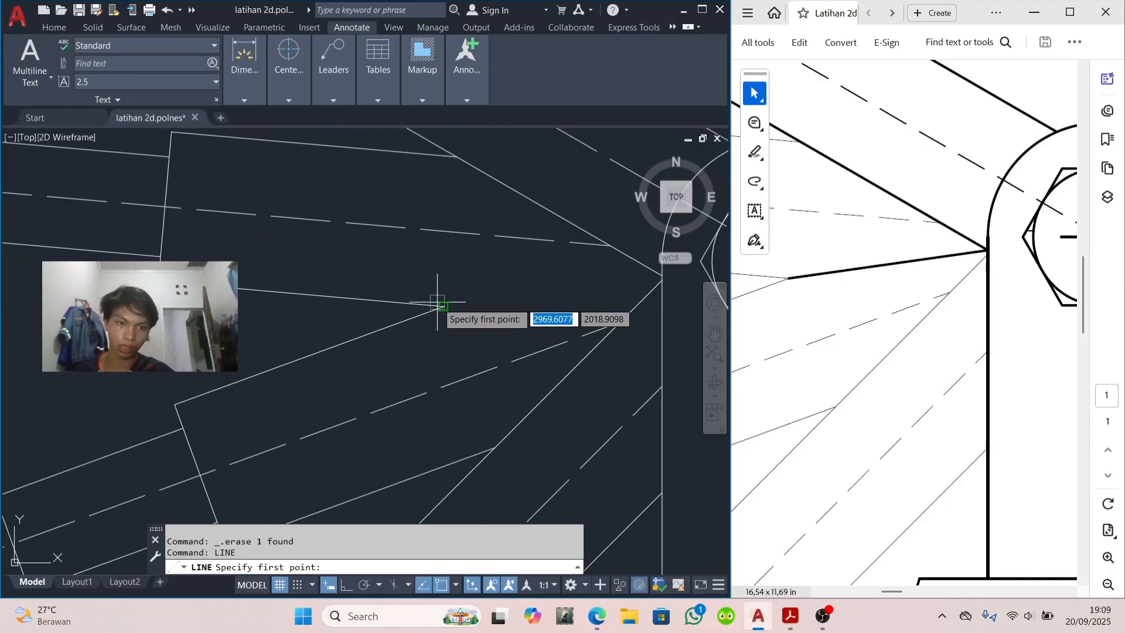
click(444, 306)
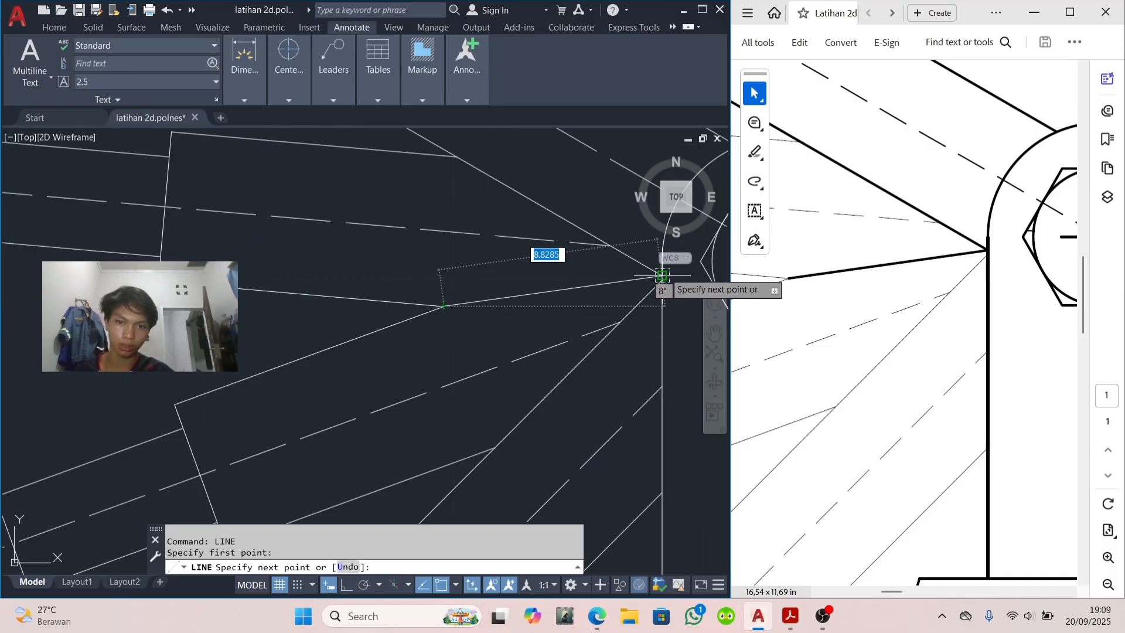
click(663, 275)
key(Escape)
scroll(666, 301, down, 3)
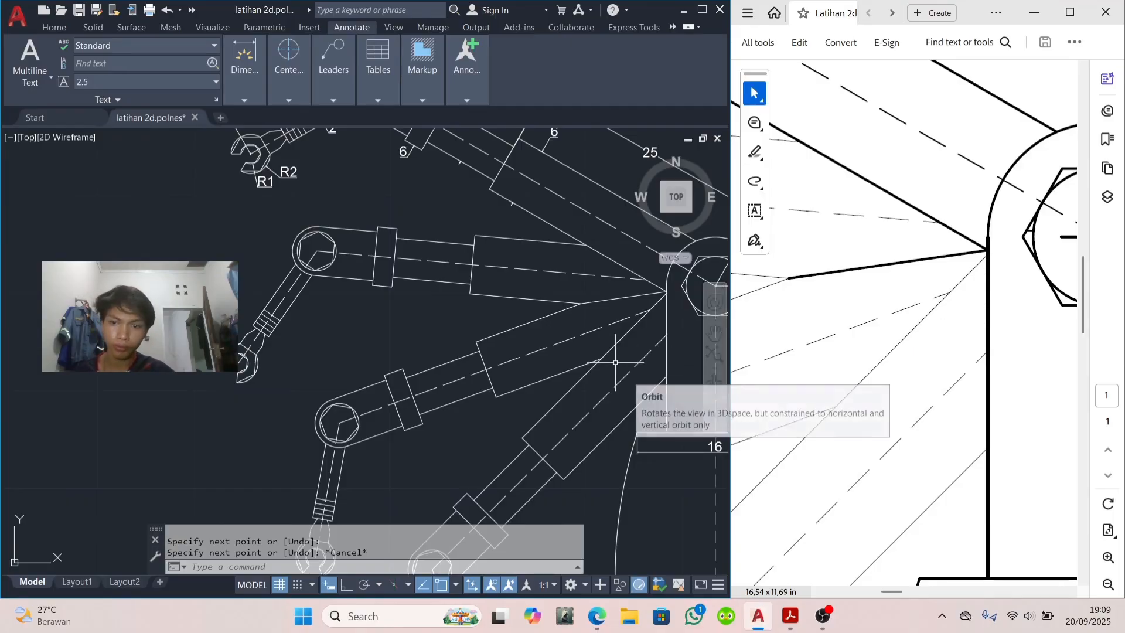
scroll(607, 356, down, 6)
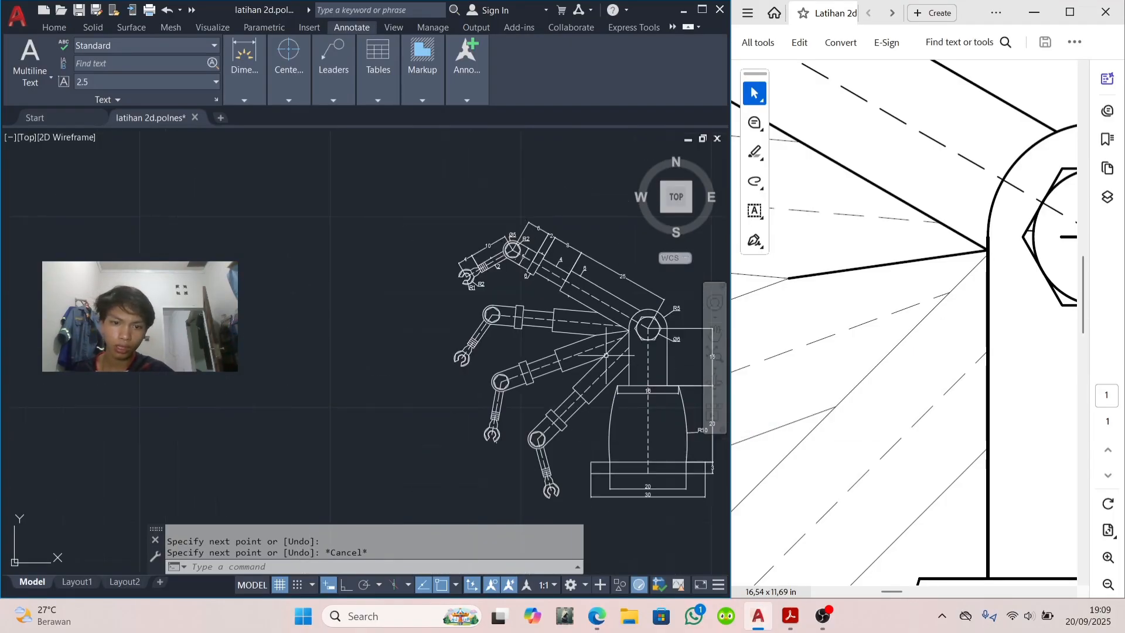
Step: With Ortho on, draw a separate horizontal line level with the base plate's underside, starting about 16 mm beyond its lower right corner
scroll(558, 462, up, 6)
scroll(504, 445, down, 2)
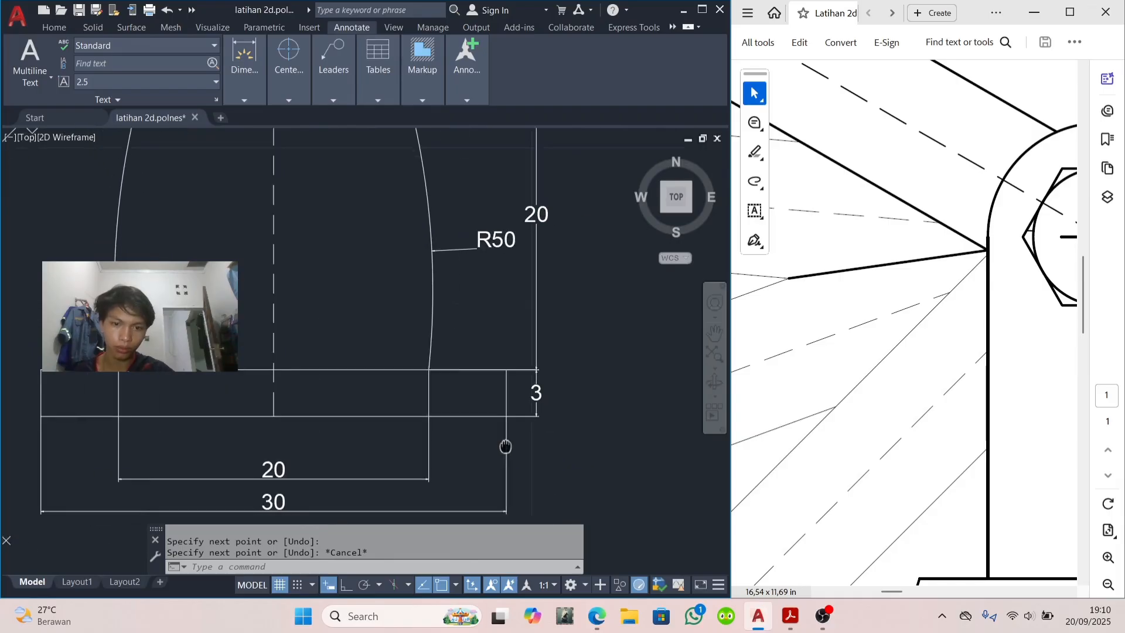
middle_drag(549, 435, 453, 450)
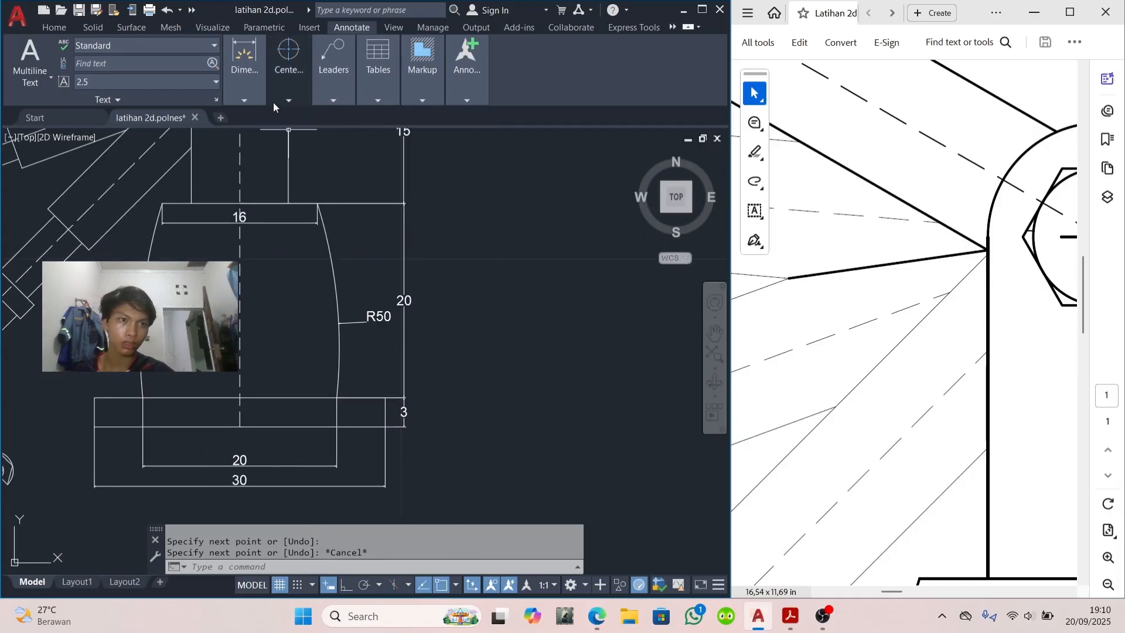
click(244, 100)
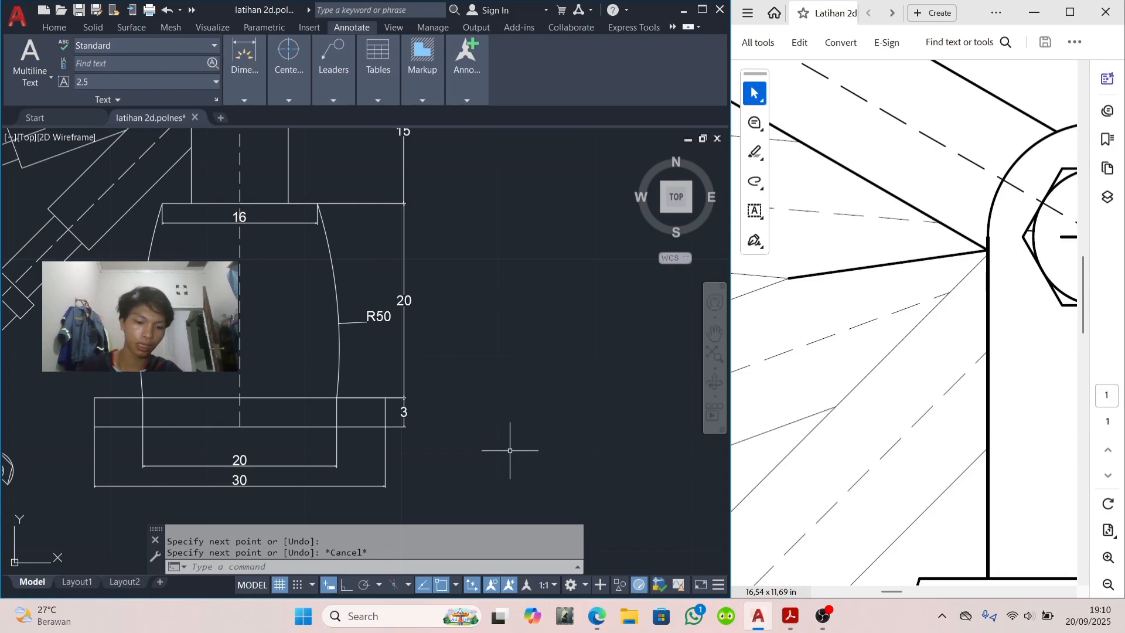
key(Escape)
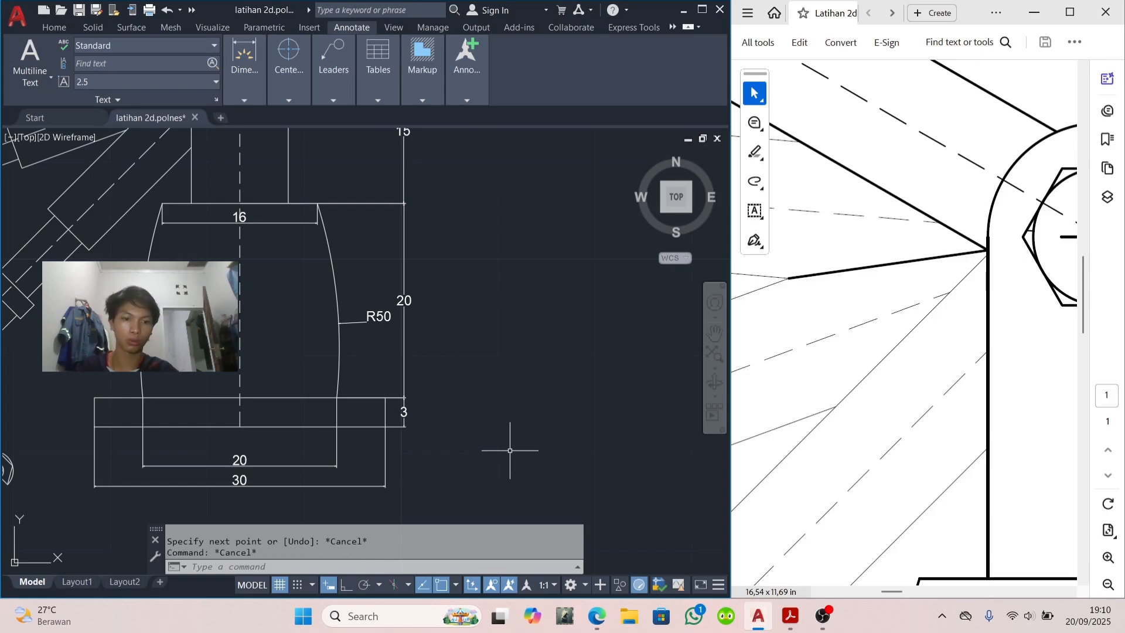
text(LINE)
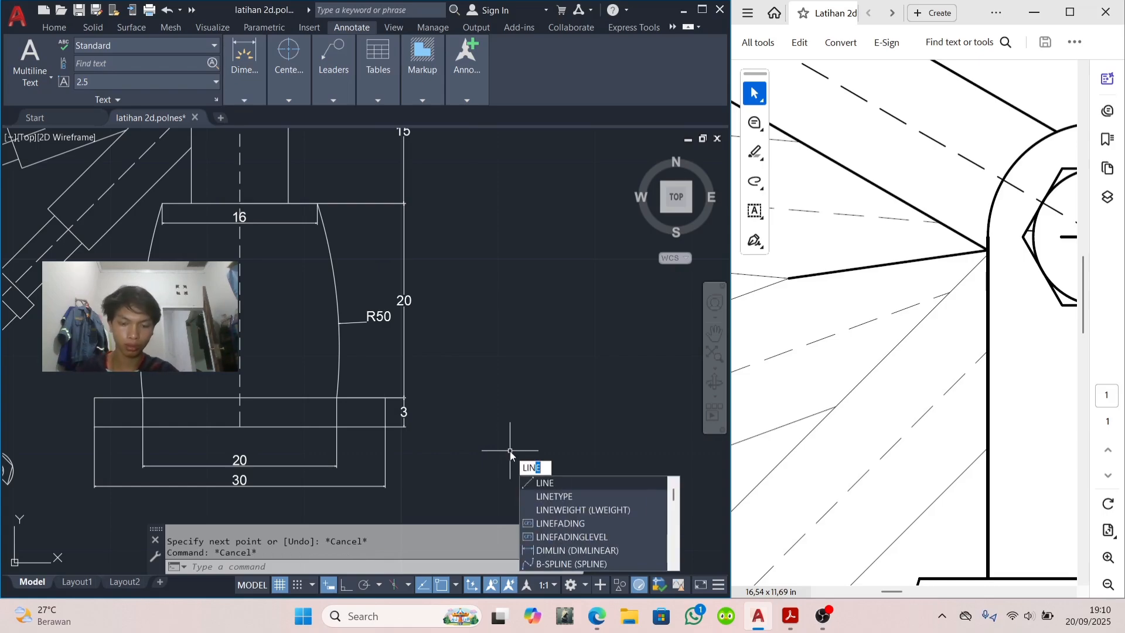
key(Return)
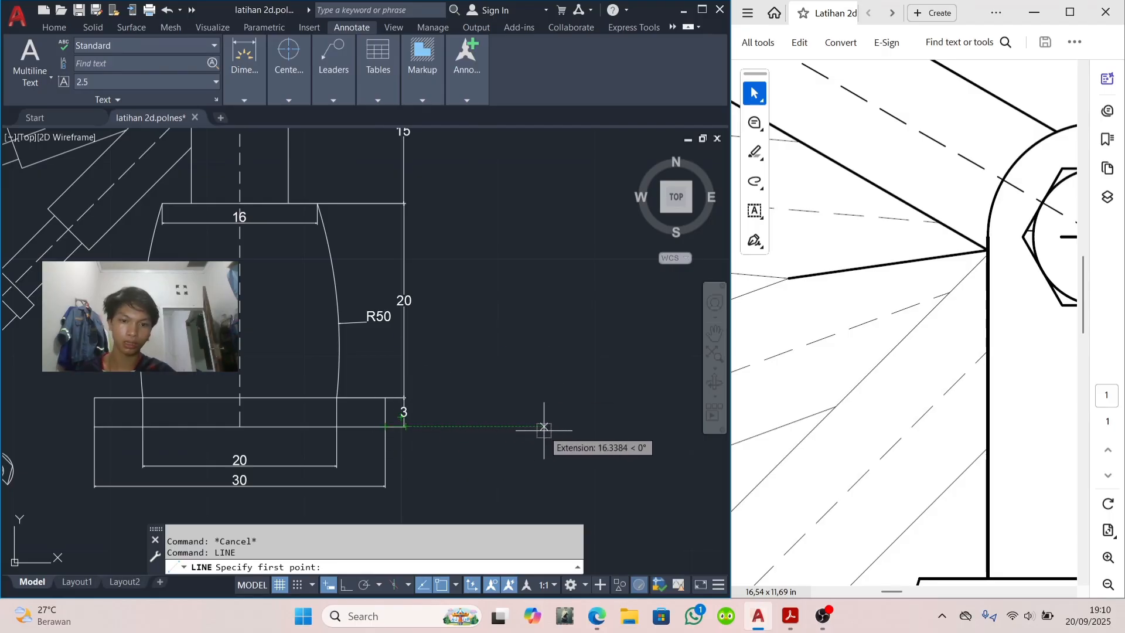
click(544, 429)
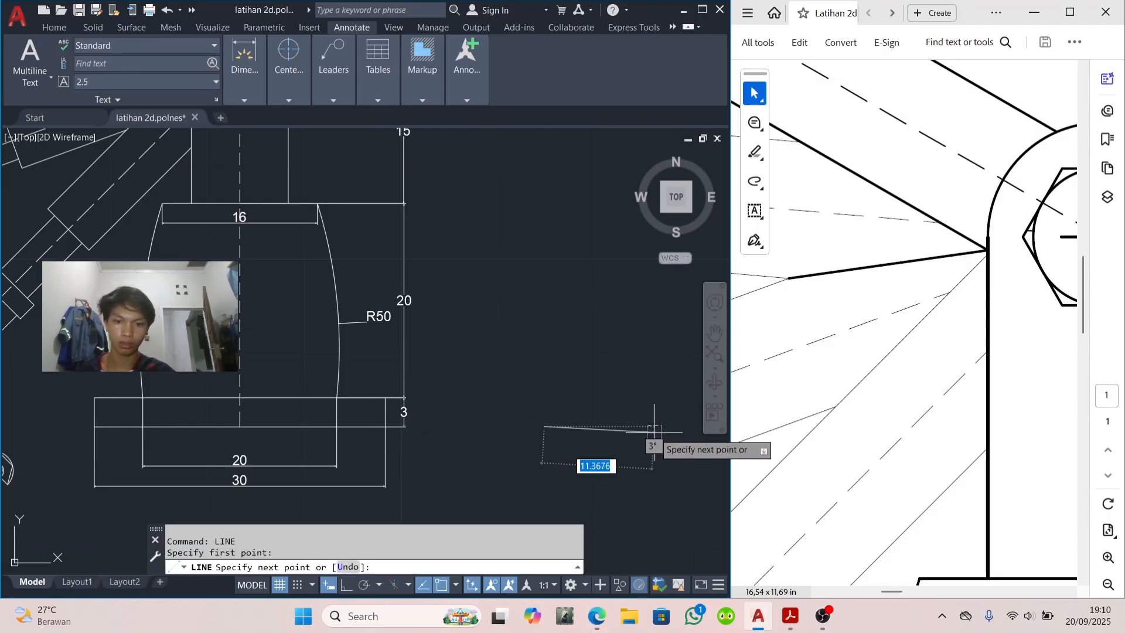
middle_drag(652, 435, 579, 430)
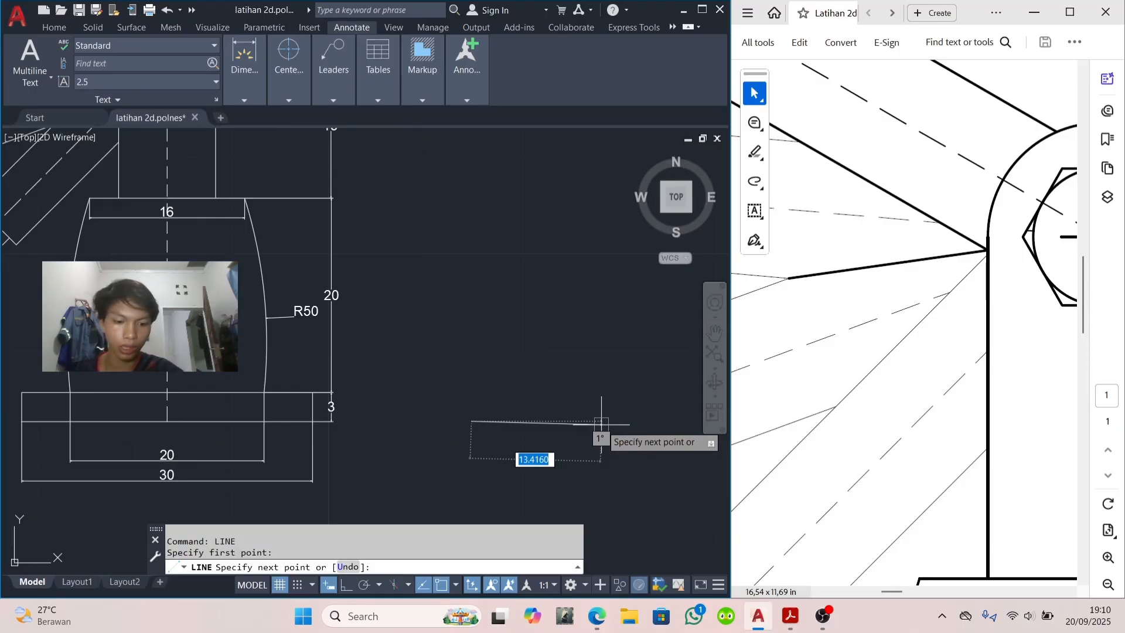
key(F8)
click(634, 422)
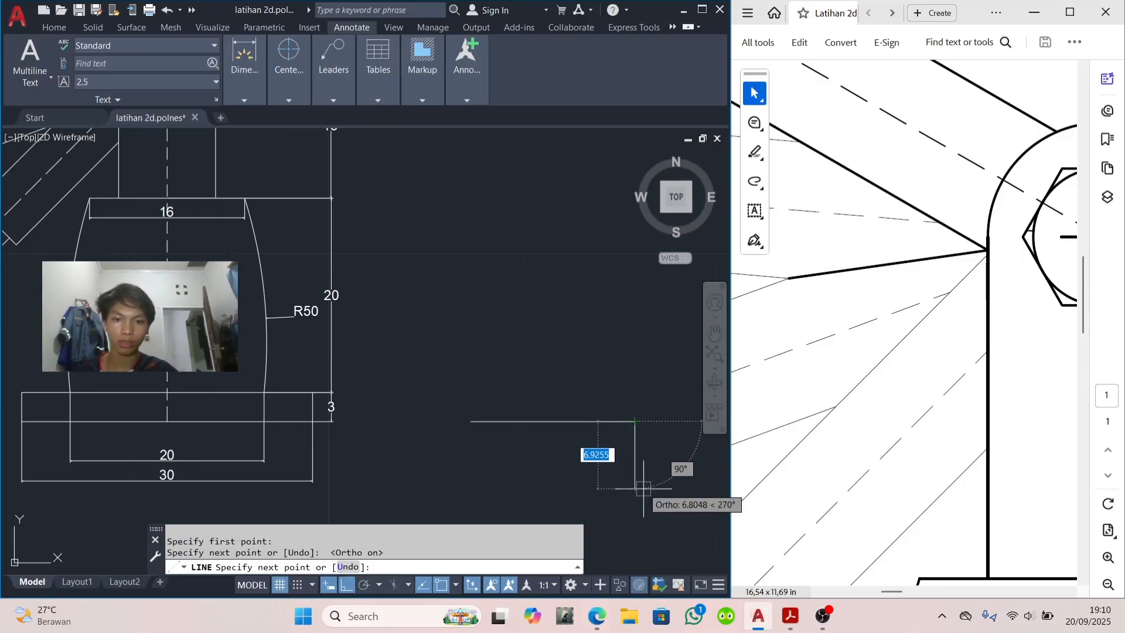
key(Escape)
Step: Examine the PDF exercise's layout of the original robot arm and its mirrored counterpart
scroll(902, 398, down, 1)
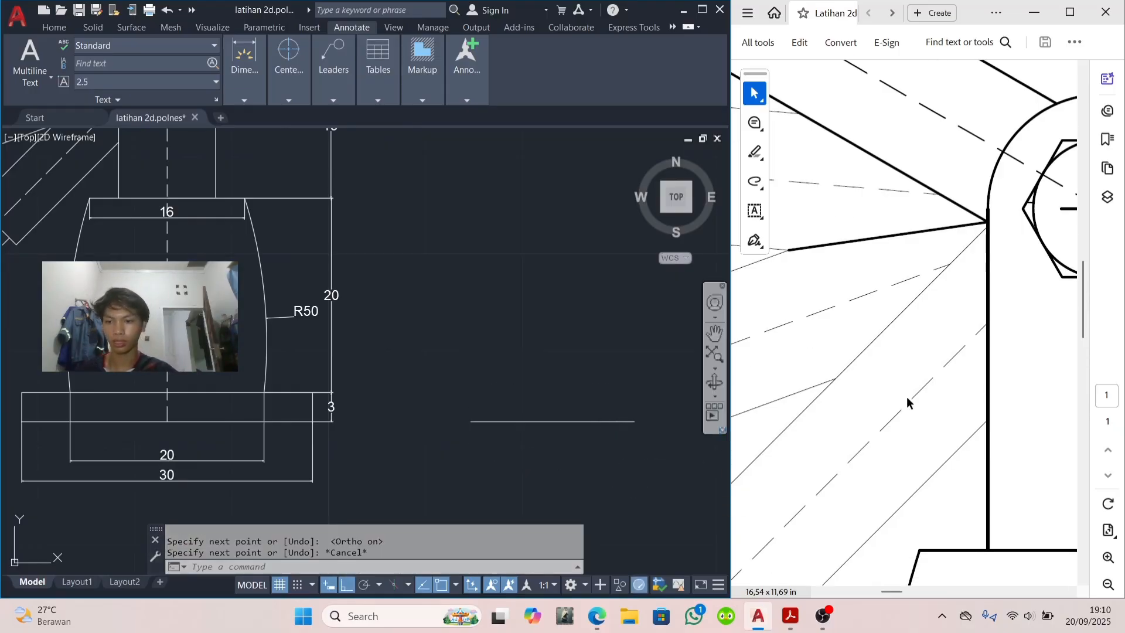
ctrl+scroll(906, 396, down, 2)
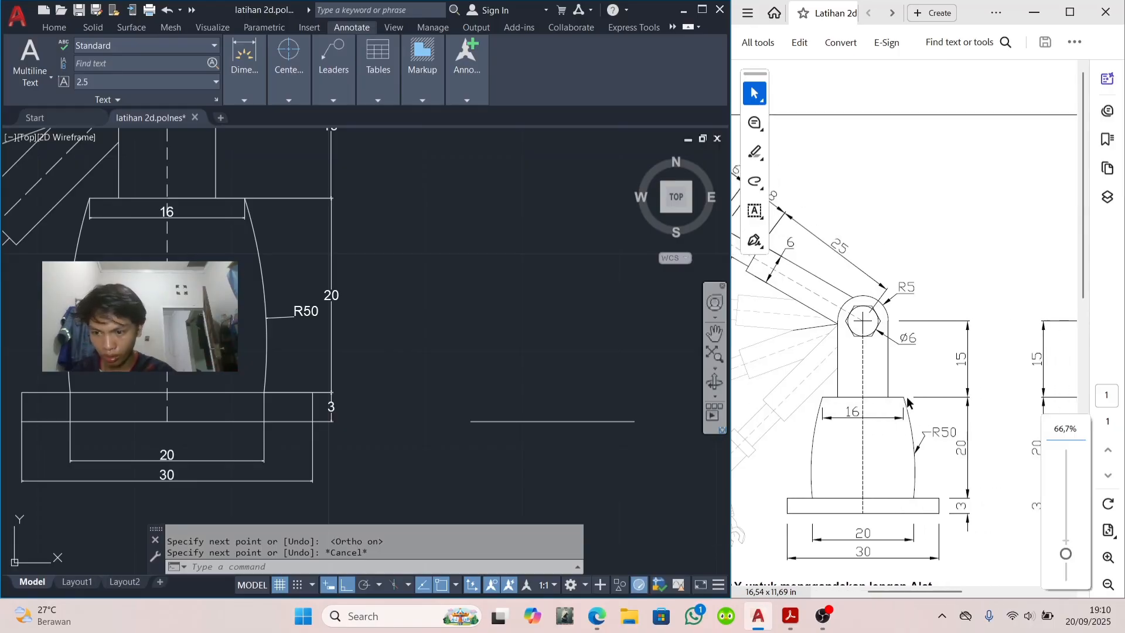
ctrl+scroll(906, 396, down, 2)
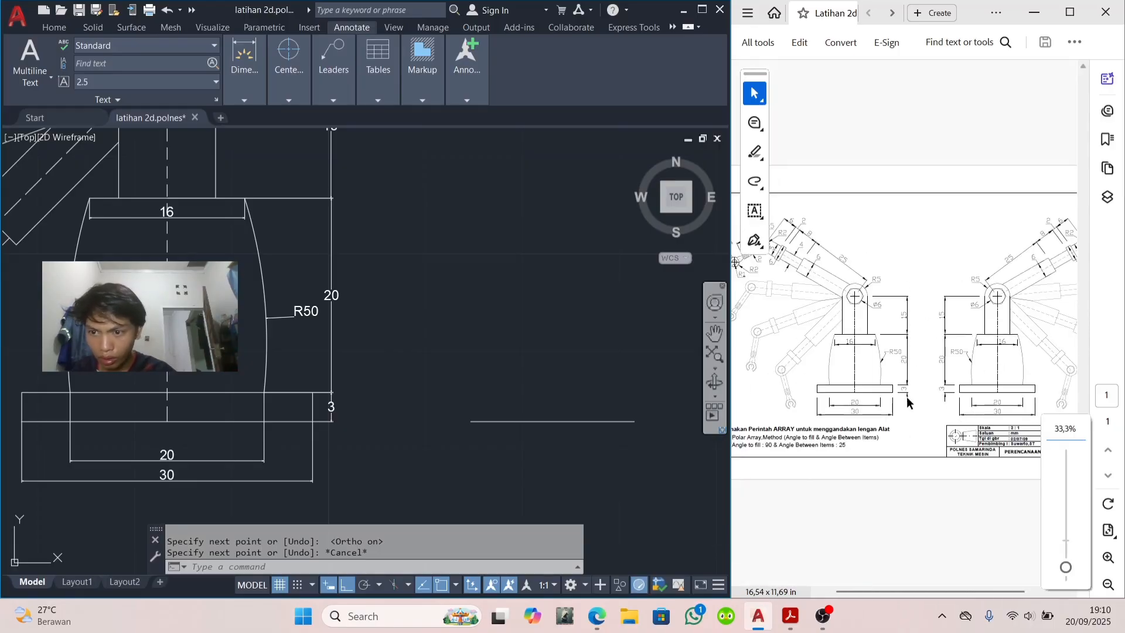
ctrl+scroll(939, 425, up, 2)
scroll(939, 424, left, 5)
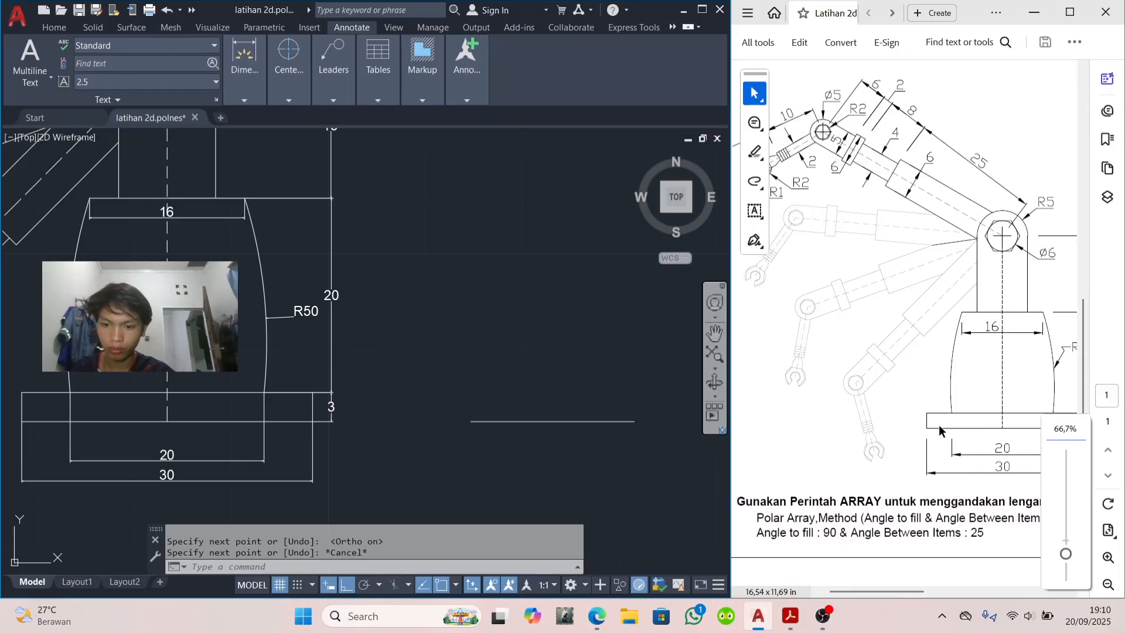
scroll(939, 424, right, 5)
scroll(939, 424, right, 2)
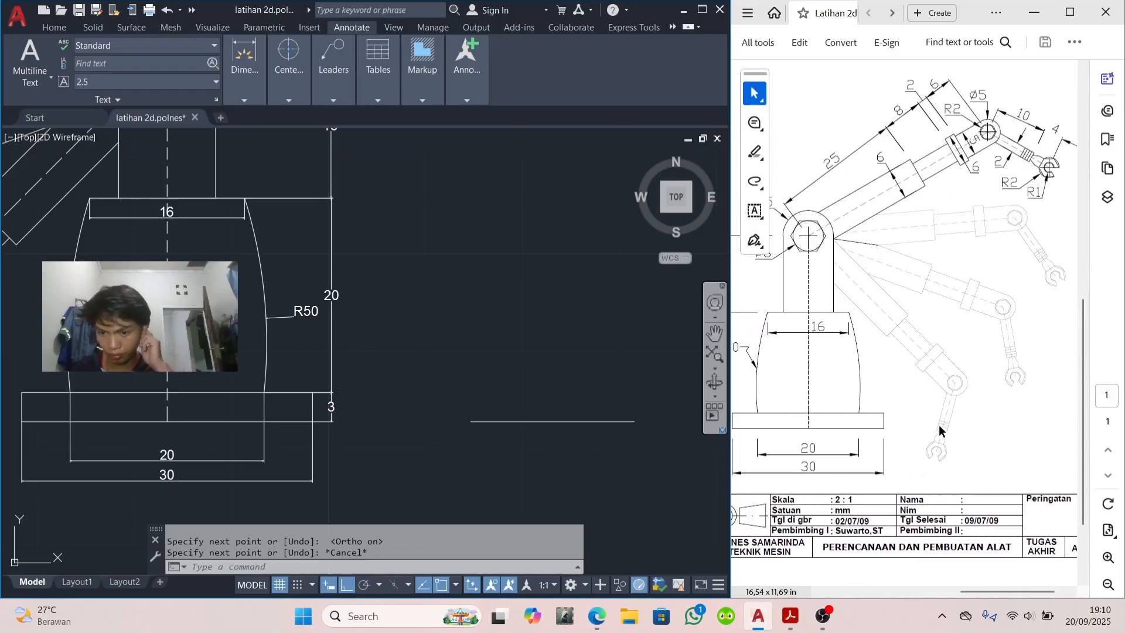
Step: Examine the spacing between the two robot arms and the positions of their base dimensions in the PDF exercise
scroll(939, 424, up, 3)
scroll(939, 424, down, 2)
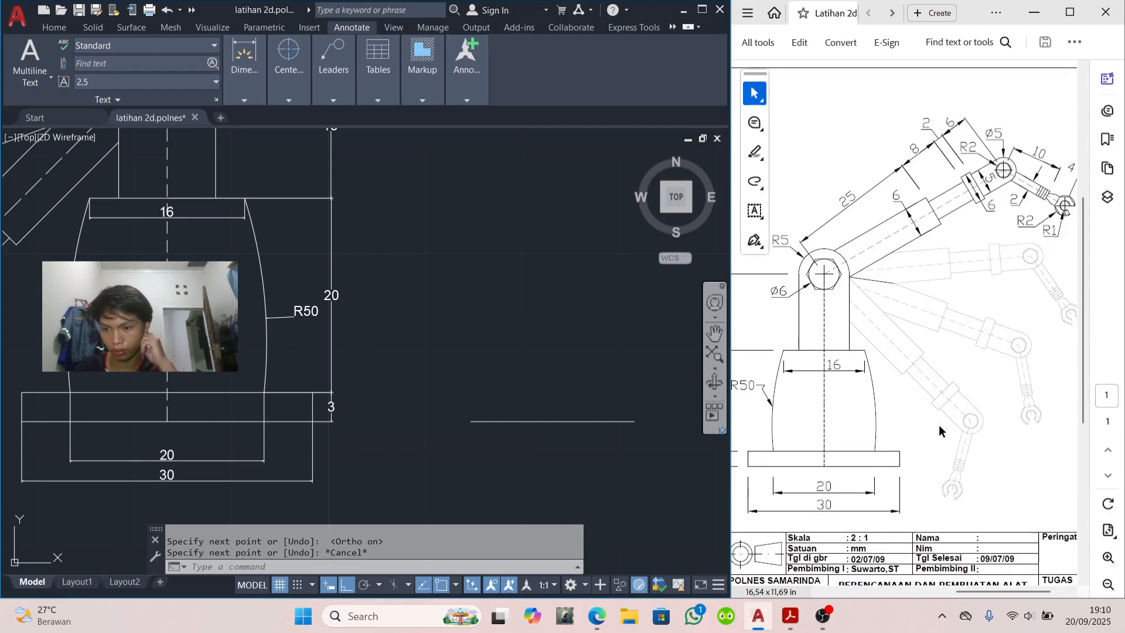
scroll(940, 426, left, 5)
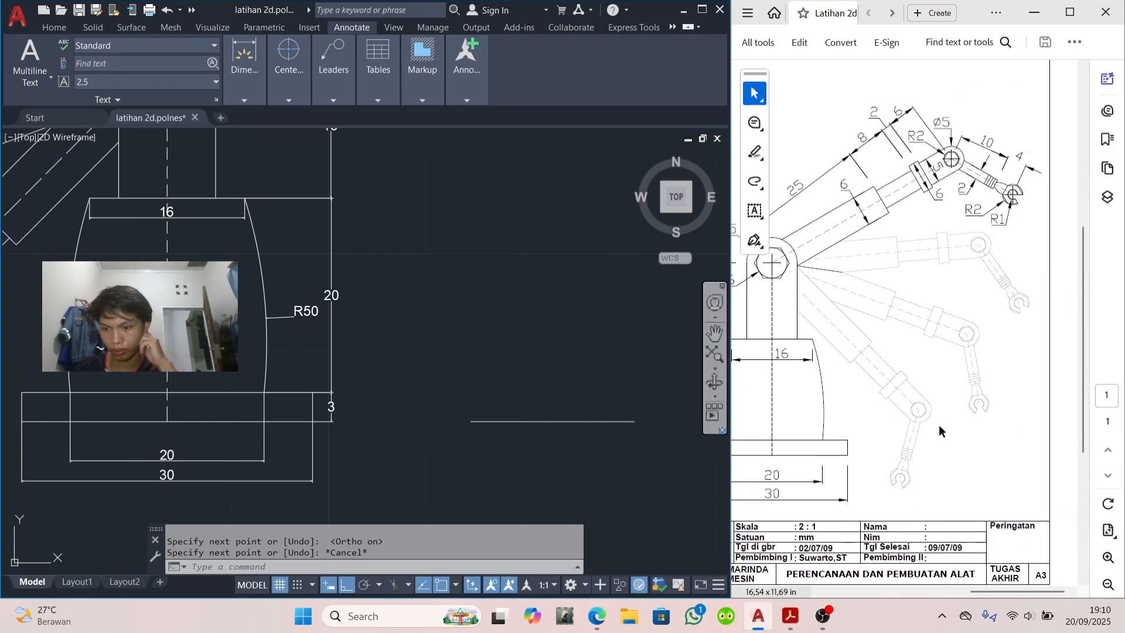
scroll(939, 431, up, 2)
scroll(940, 431, left, 2)
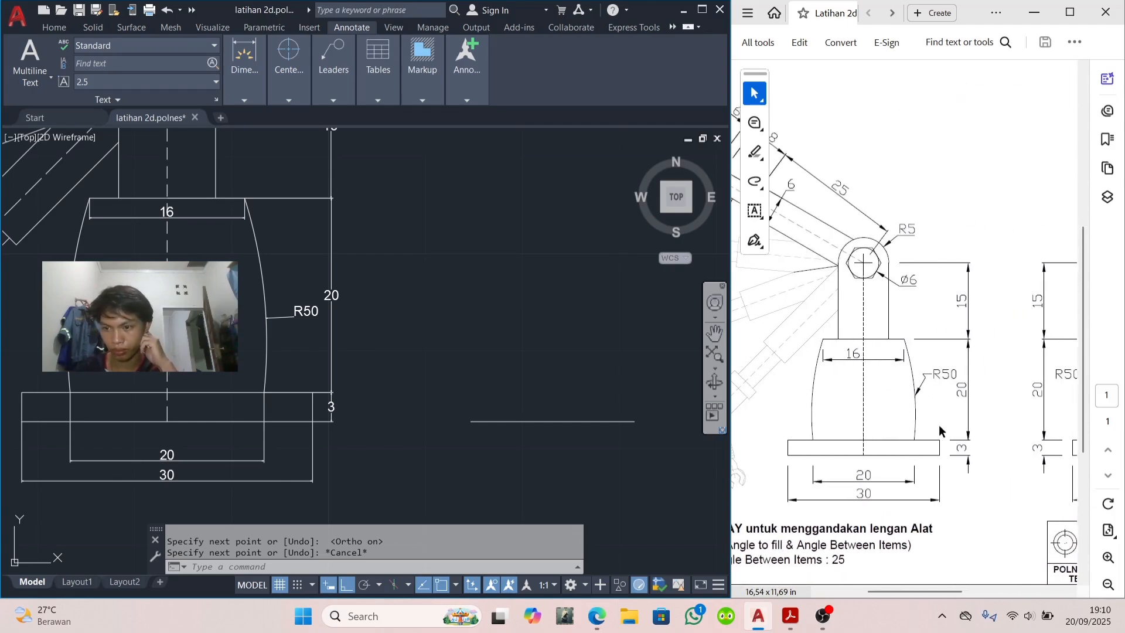
scroll(939, 424, right, 4)
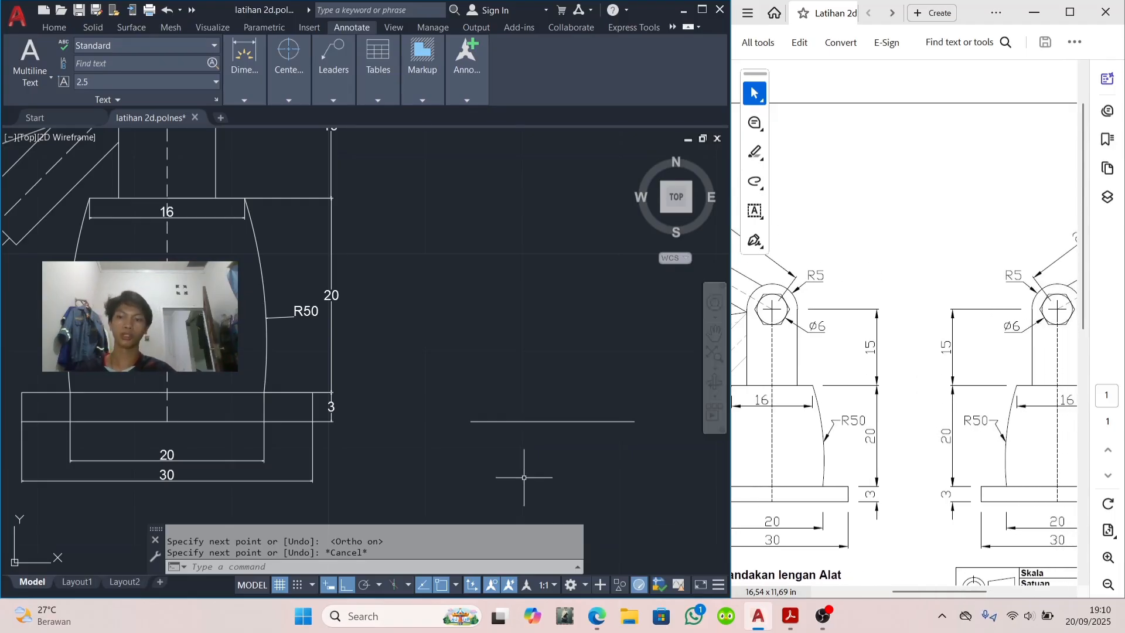
Step: Mirror the whole dimensioned robot arm about a vertical line through the midpoint of the separate horizontal line, keeping the original
scroll(524, 477, down, 4)
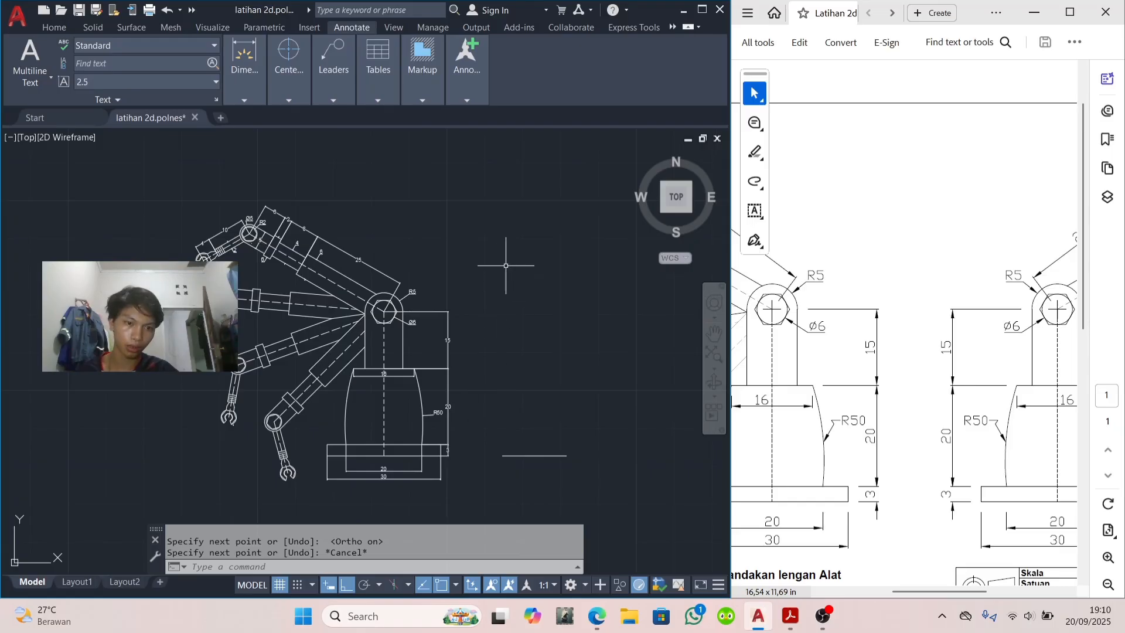
click(507, 191)
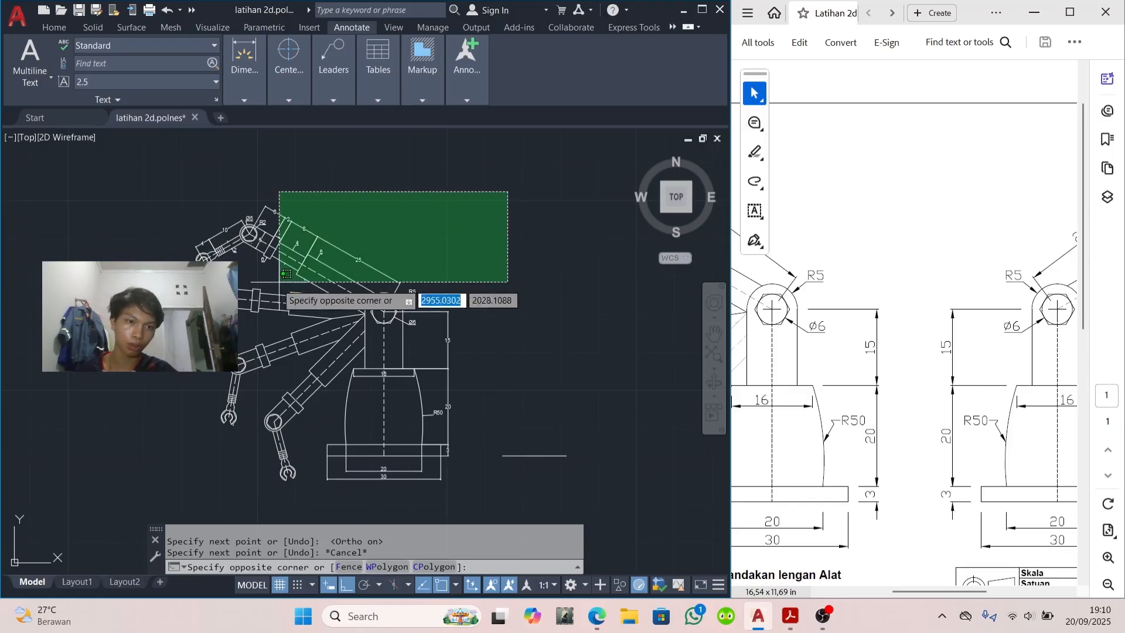
click(138, 428)
click(504, 394)
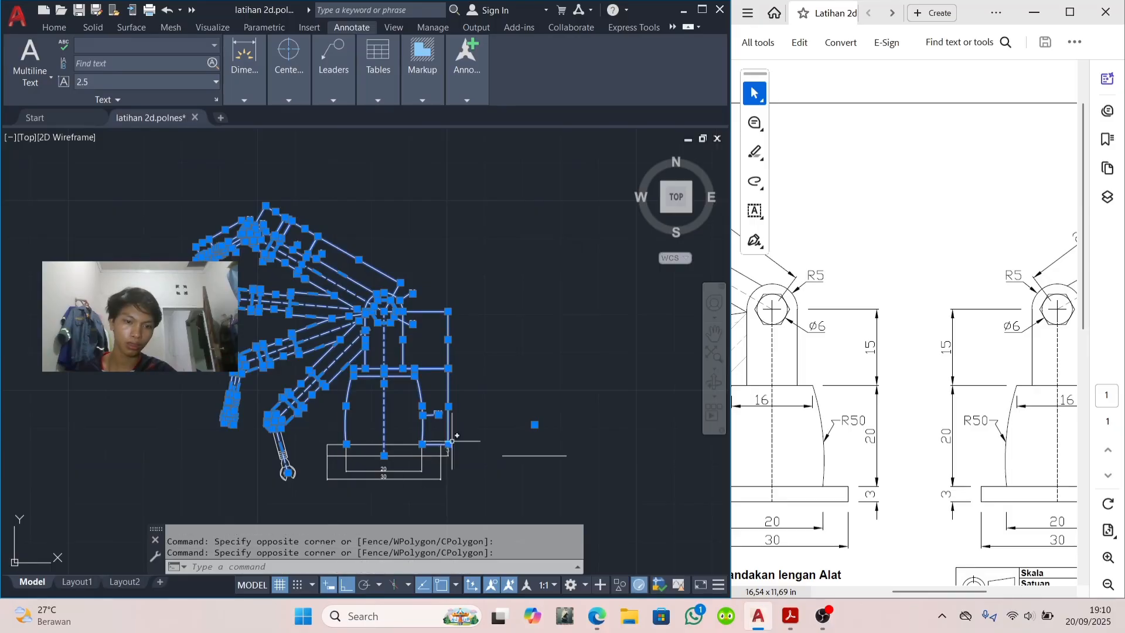
click(467, 424)
click(302, 494)
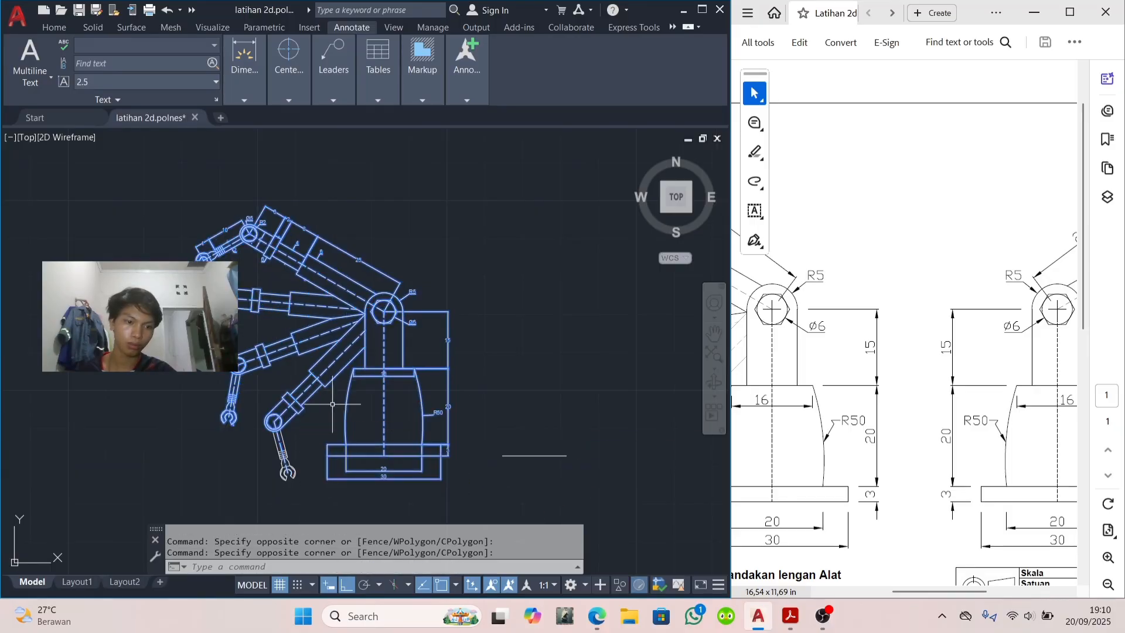
click(382, 218)
click(202, 519)
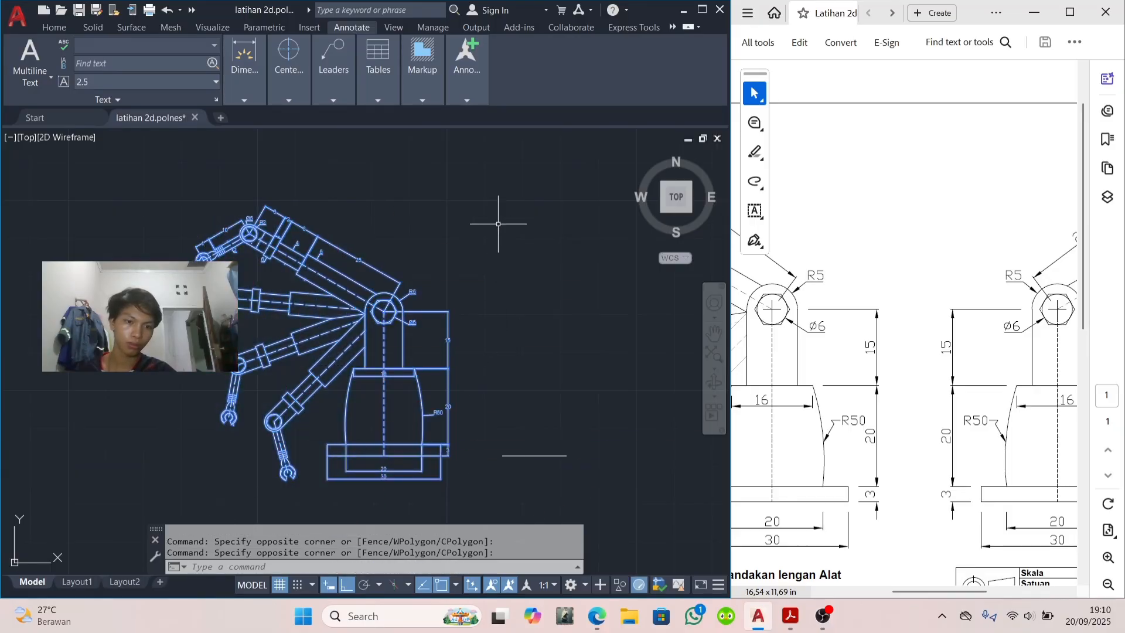
click(499, 222)
click(187, 369)
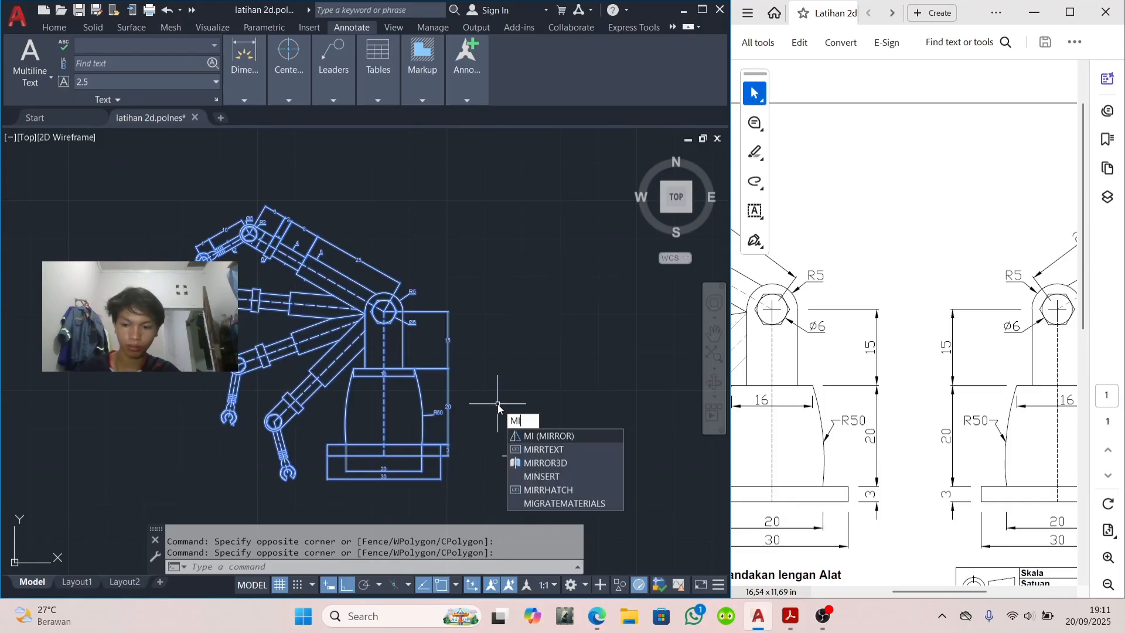
key(Return)
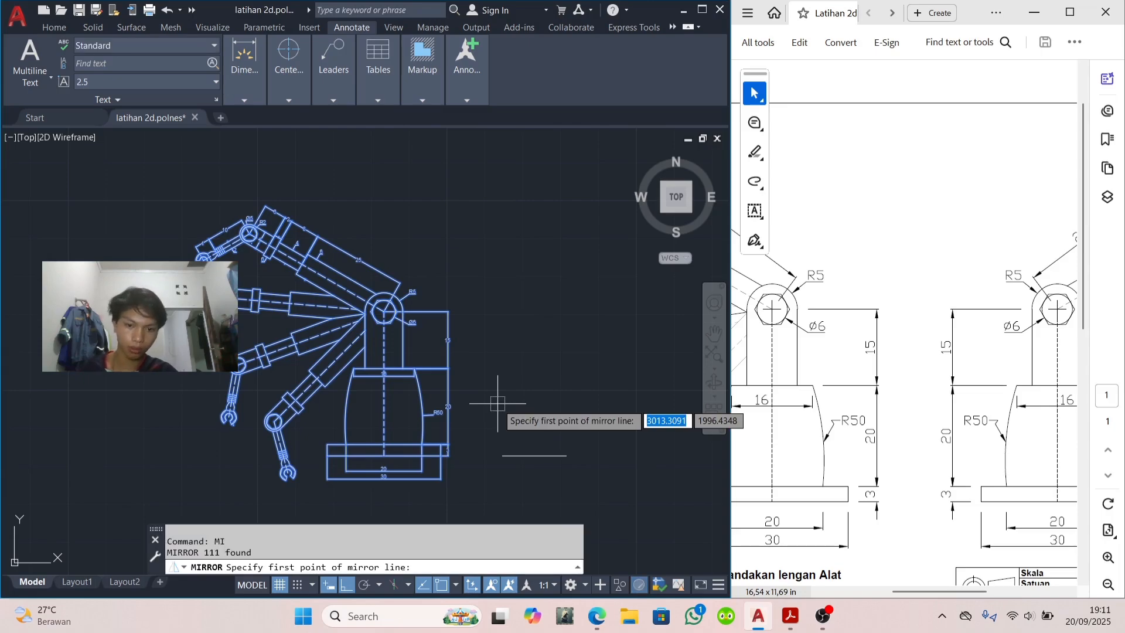
click(535, 455)
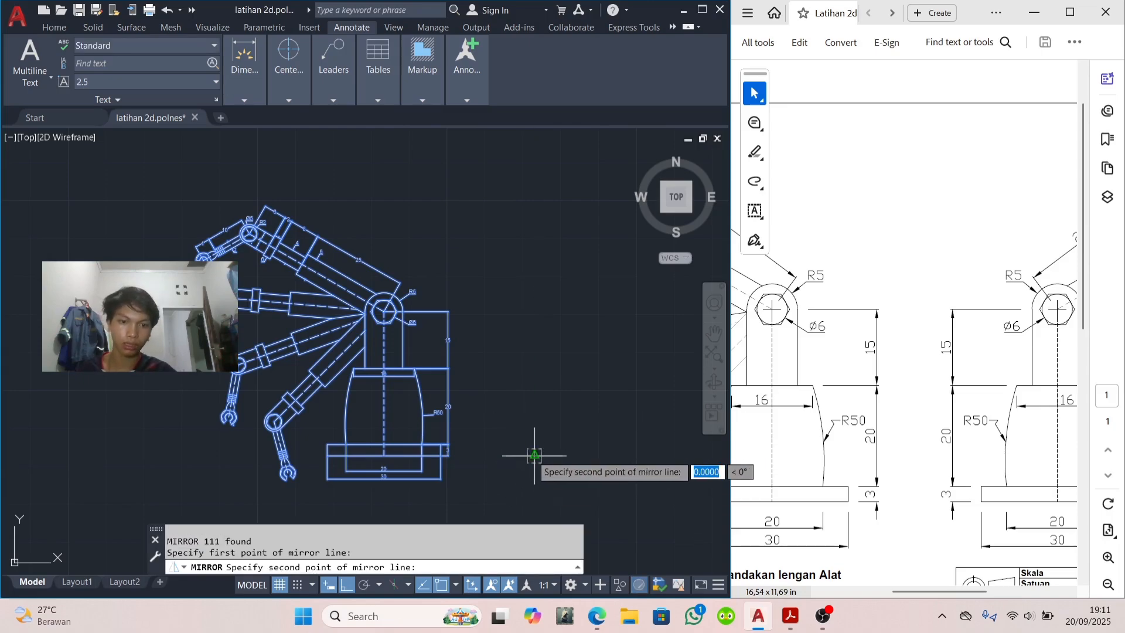
click(532, 307)
key(Return)
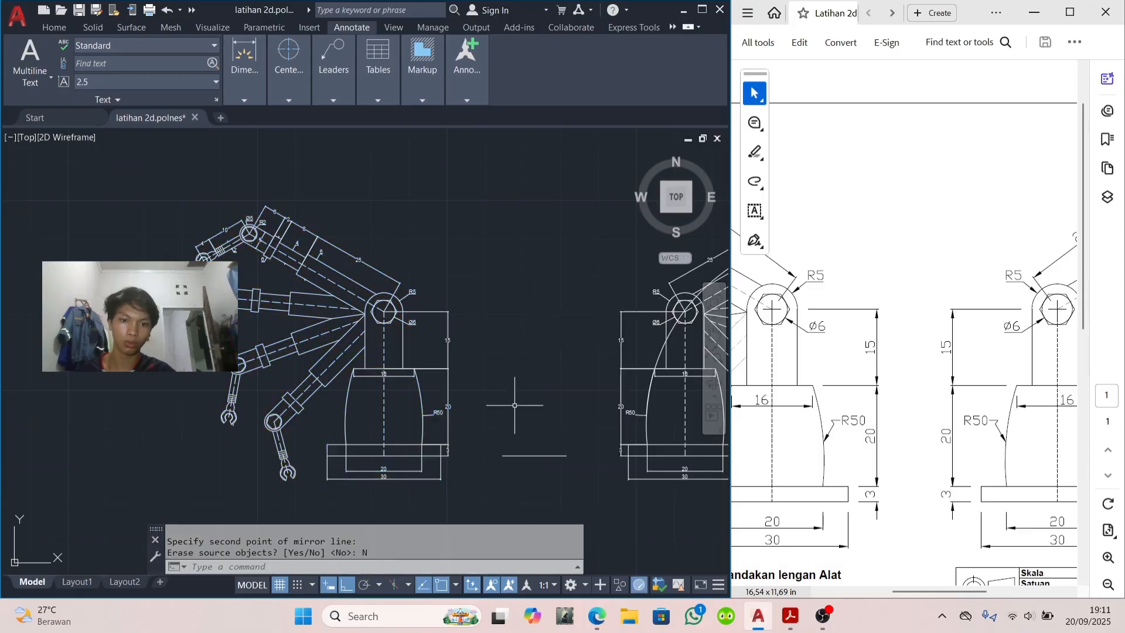
Step: Delete the mirrored copy's R50 radius dimension with its long stray arc
scroll(564, 481, down, 2)
scroll(563, 482, down, 2)
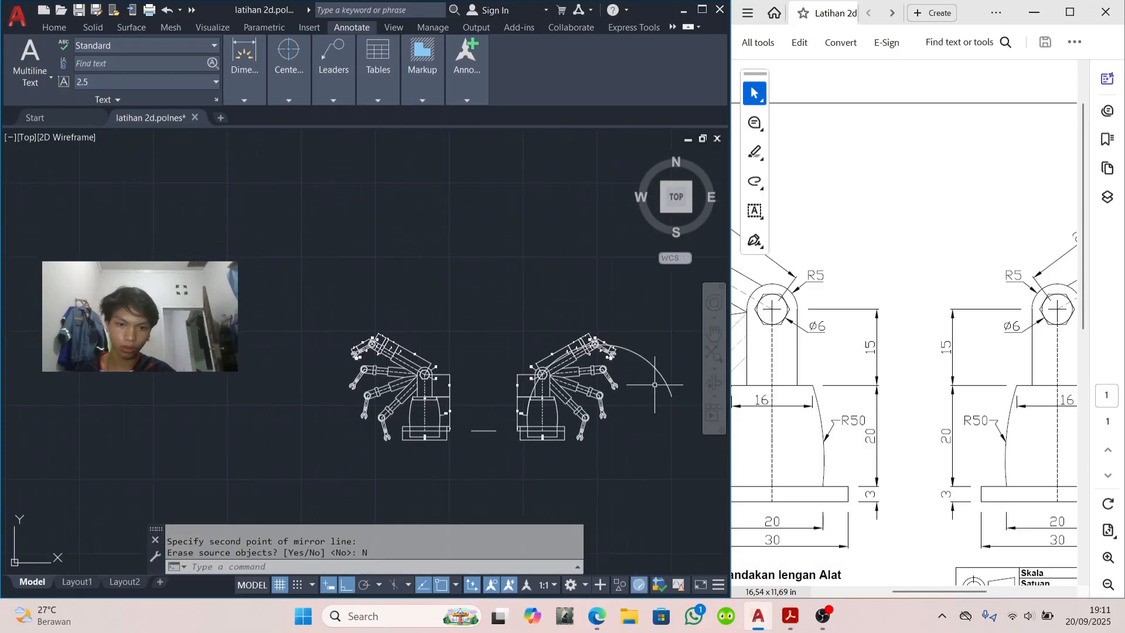
middle_drag(664, 387, 622, 401)
scroll(620, 402, up, 4)
scroll(620, 402, down, 2)
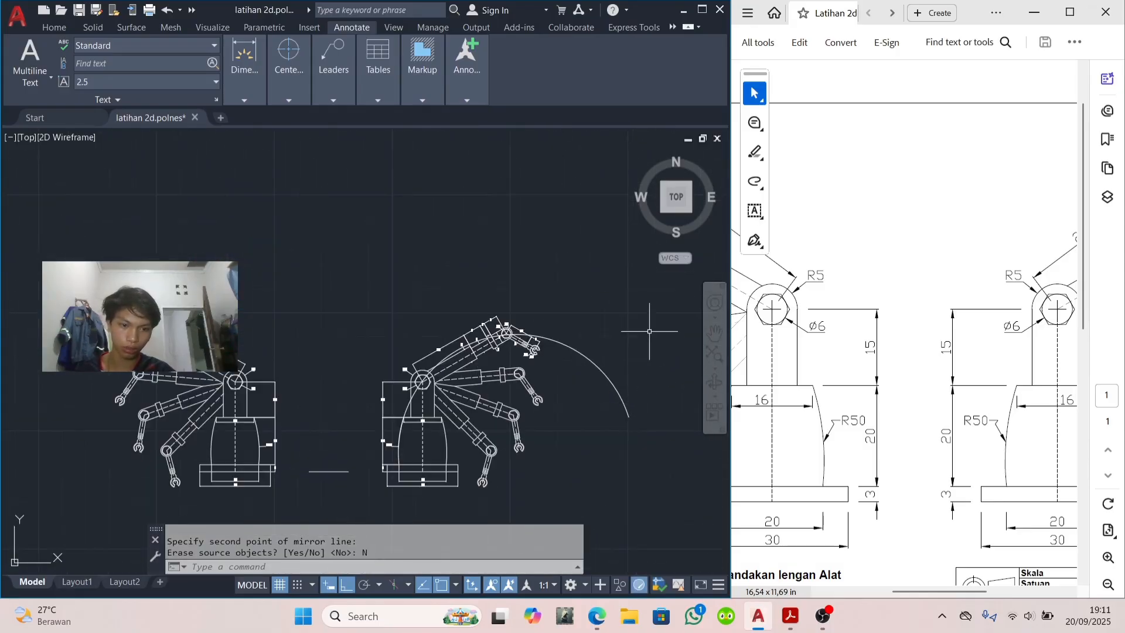
click(650, 331)
click(598, 387)
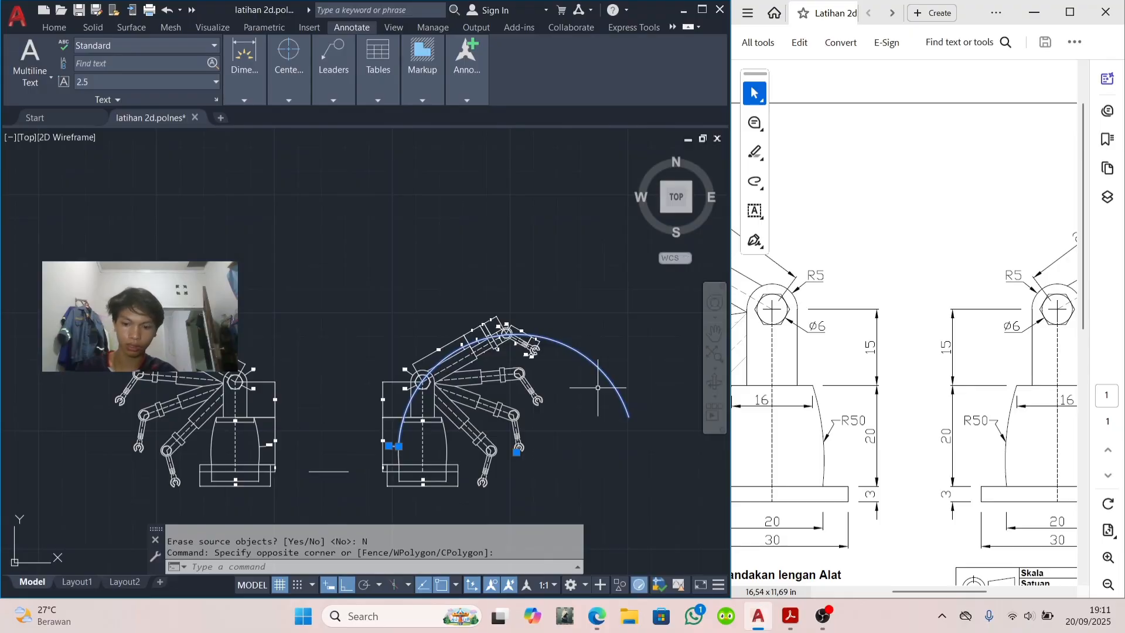
key(Delete)
Step: Compare the mirrored robot arm and its dimensions with the PDF exercise
scroll(387, 430, up, 2)
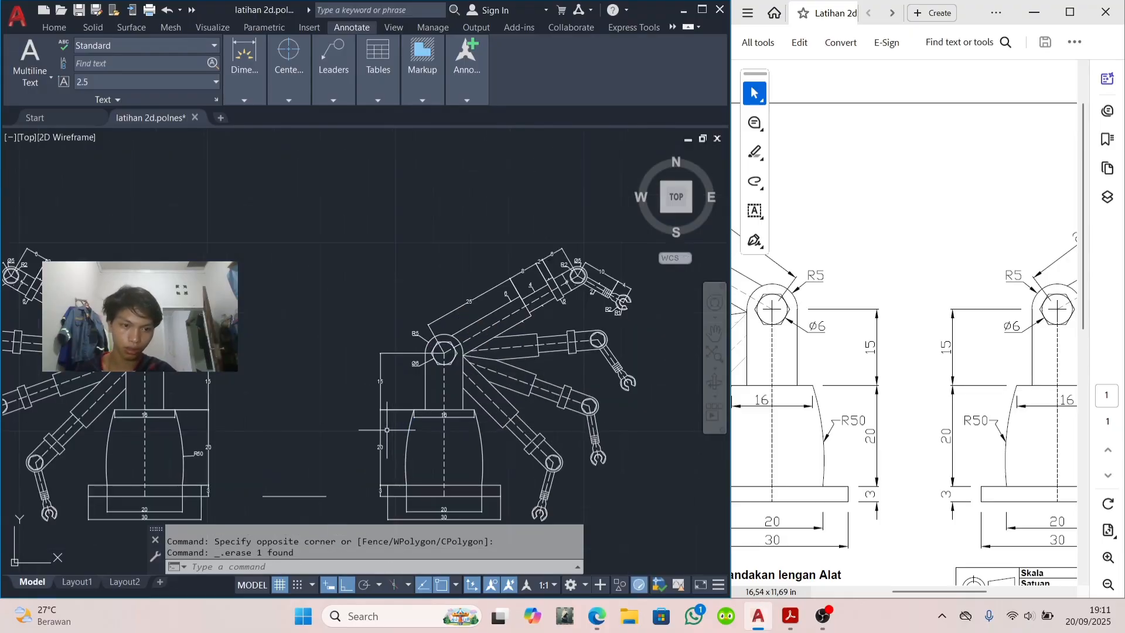
scroll(475, 401, up, 2)
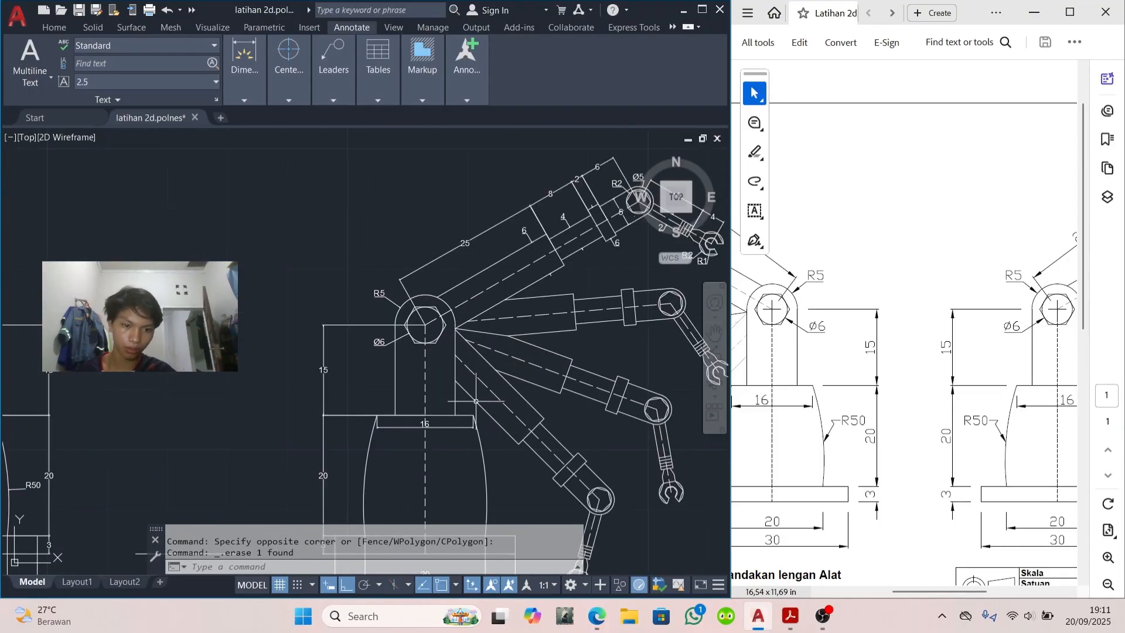
scroll(409, 451, down, 3)
scroll(451, 414, up, 5)
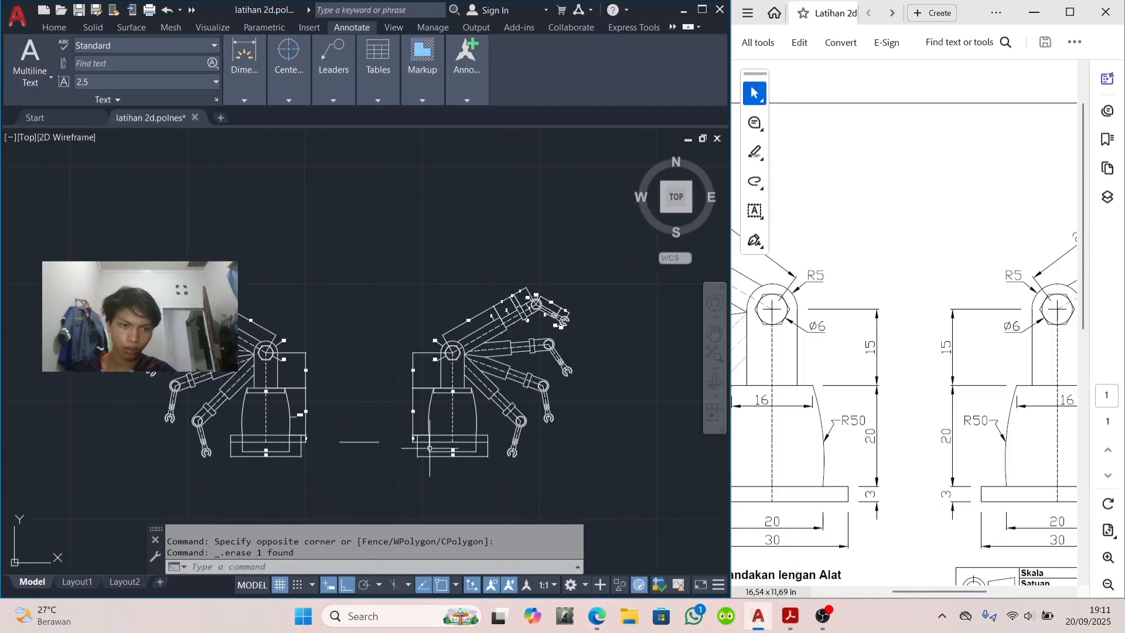
scroll(451, 414, down, 4)
scroll(308, 423, up, 3)
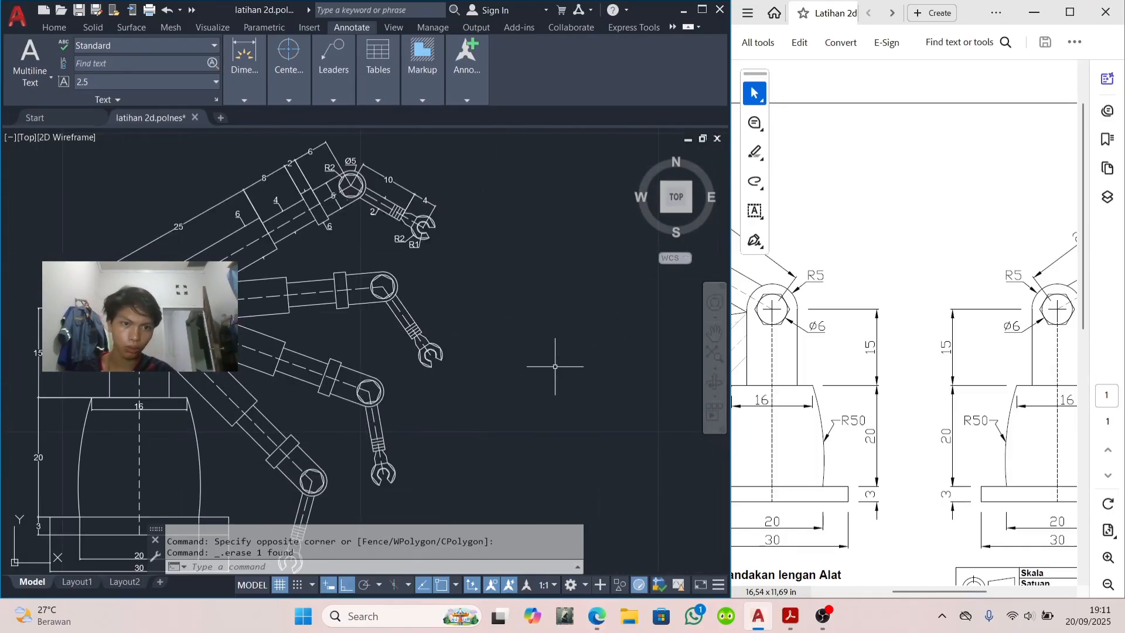
scroll(555, 366, down, 2)
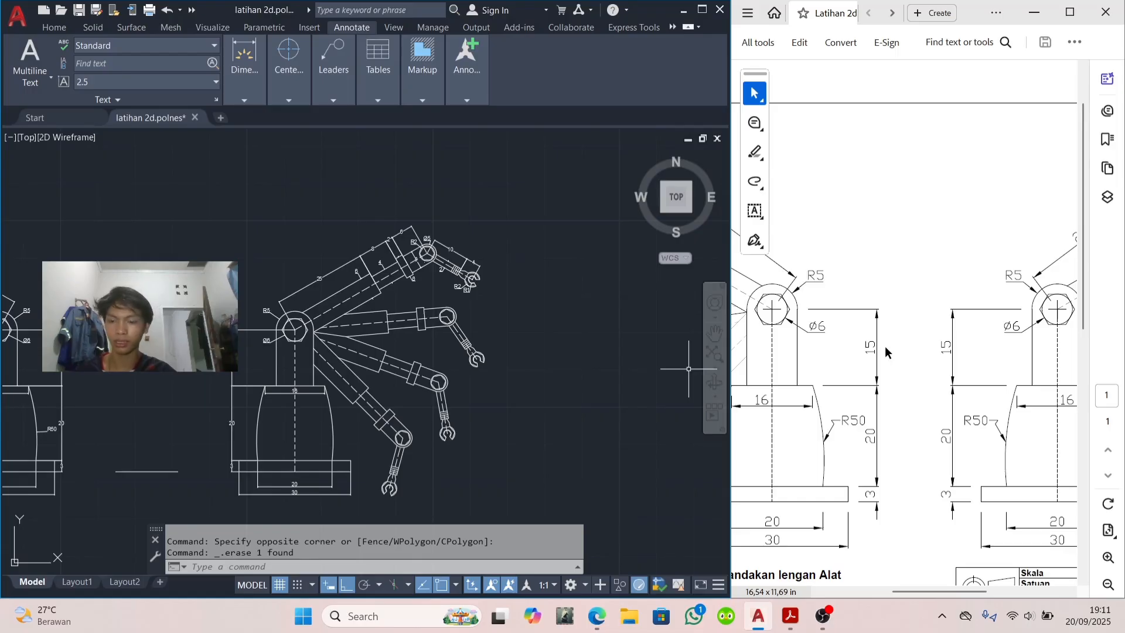
ctrl+scroll(885, 351, down, 3)
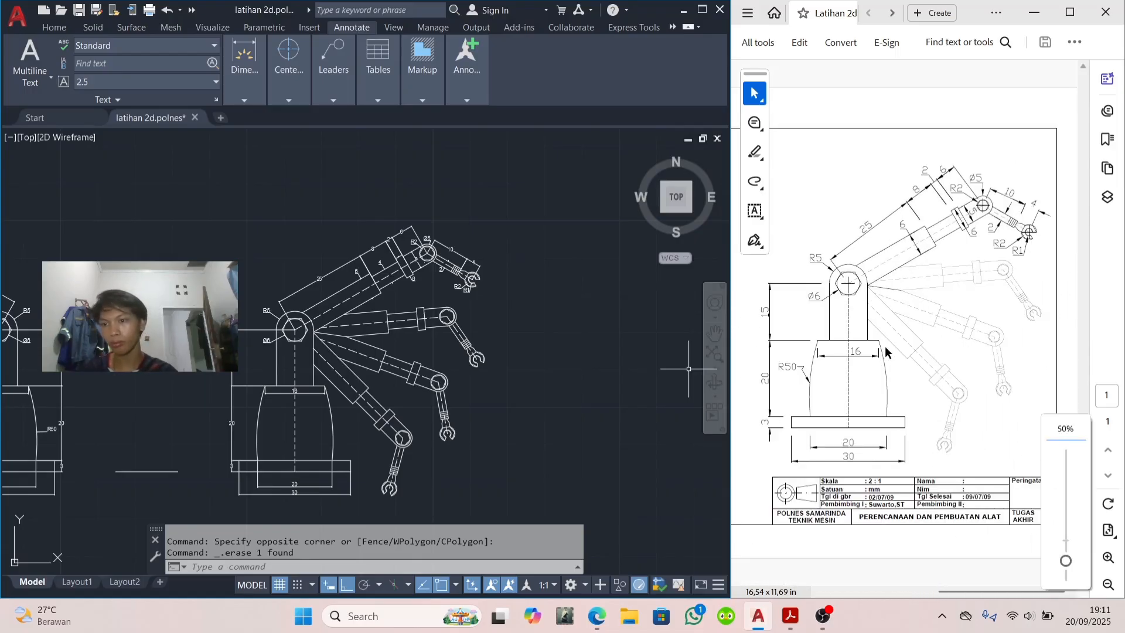
scroll(885, 352, left, 1)
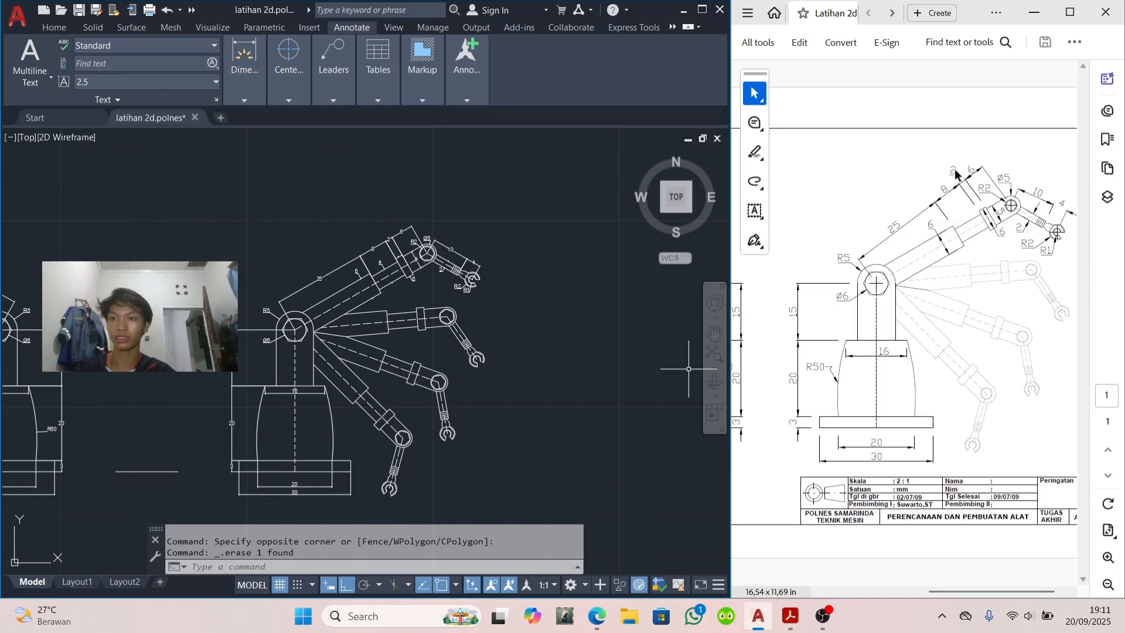
scroll(902, 261, left, 7)
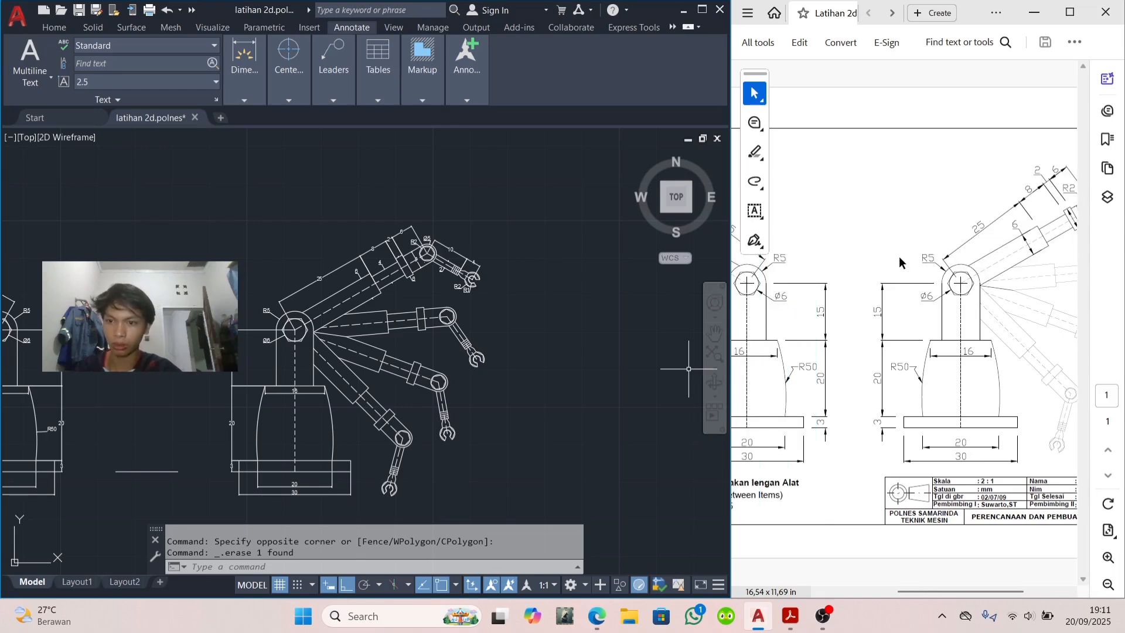
scroll(901, 262, left, 3)
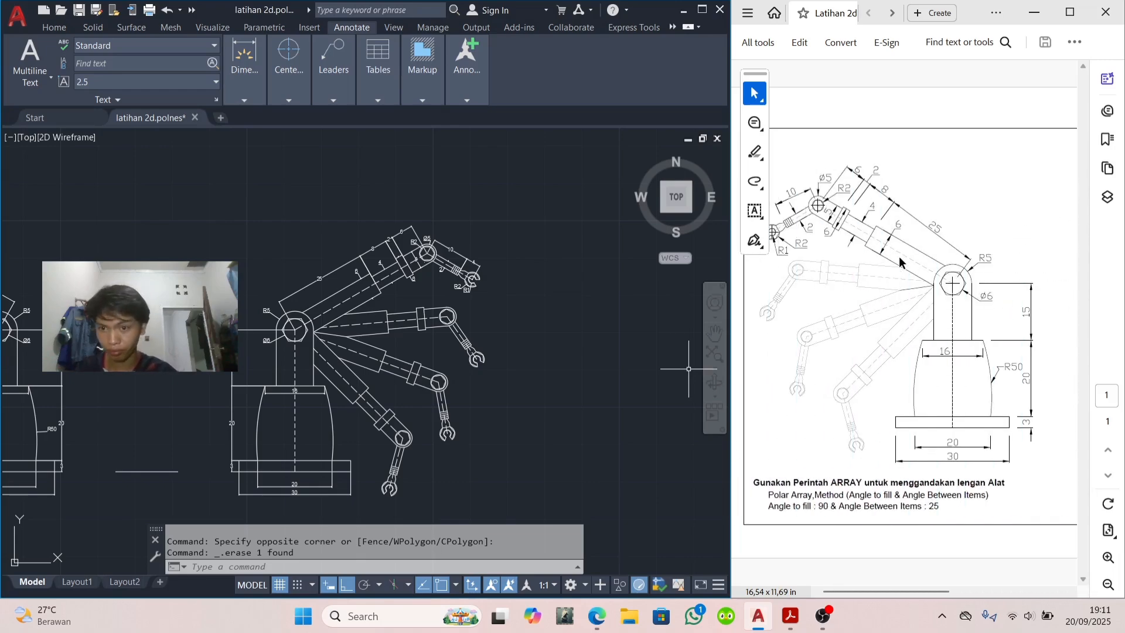
Step: Delete the separate horizontal line between the two robot arms
click(786, 351)
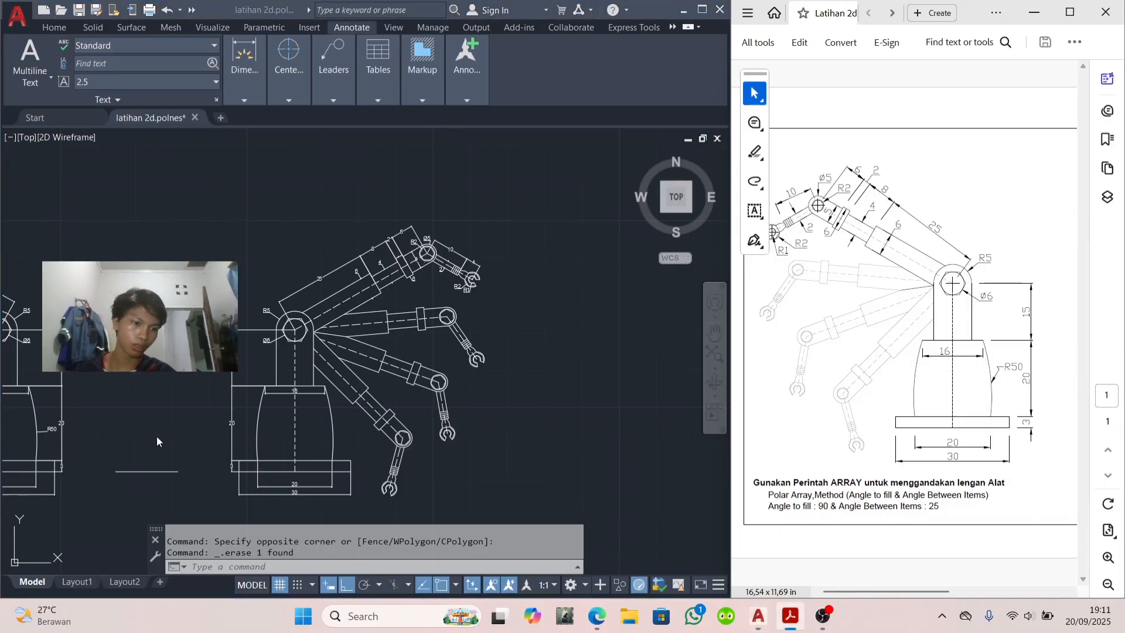
click(195, 435)
click(196, 435)
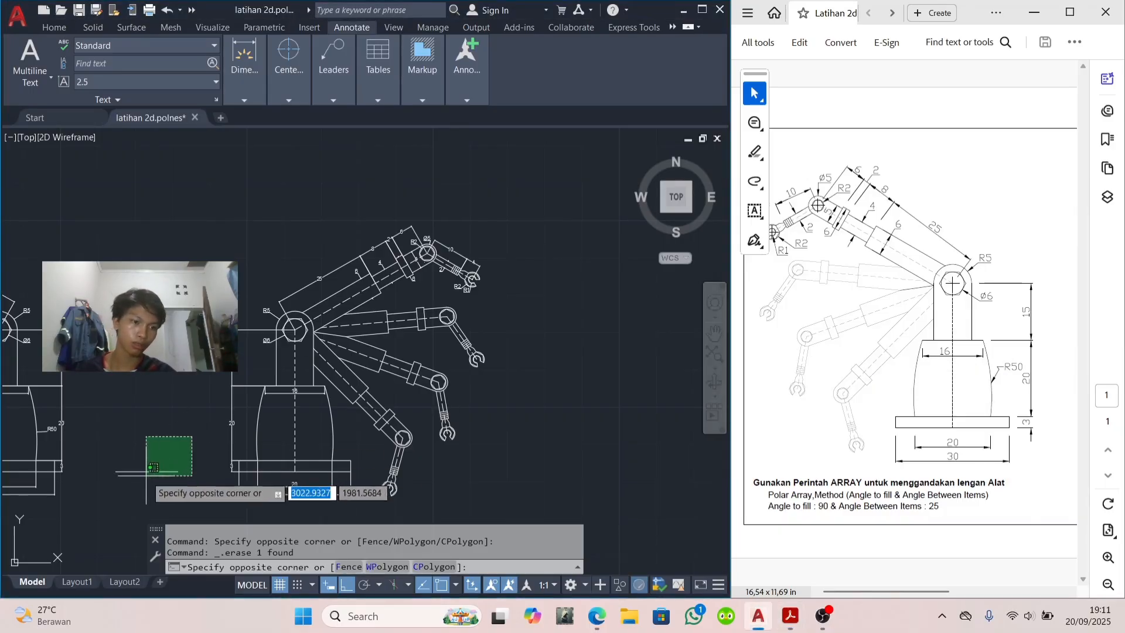
click(99, 493)
key(Delete)
Step: Move the mirrored robot arm with its dimensions about 24 mm horizontally toward the original arm
scroll(99, 494, down, 1)
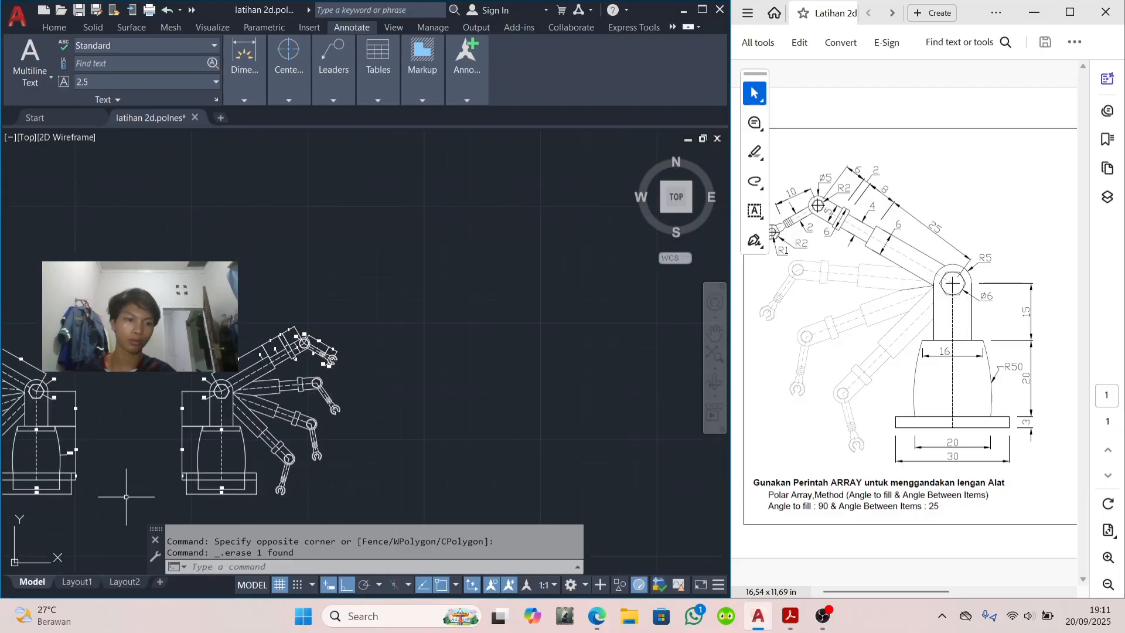
middle_drag(127, 484, 324, 442)
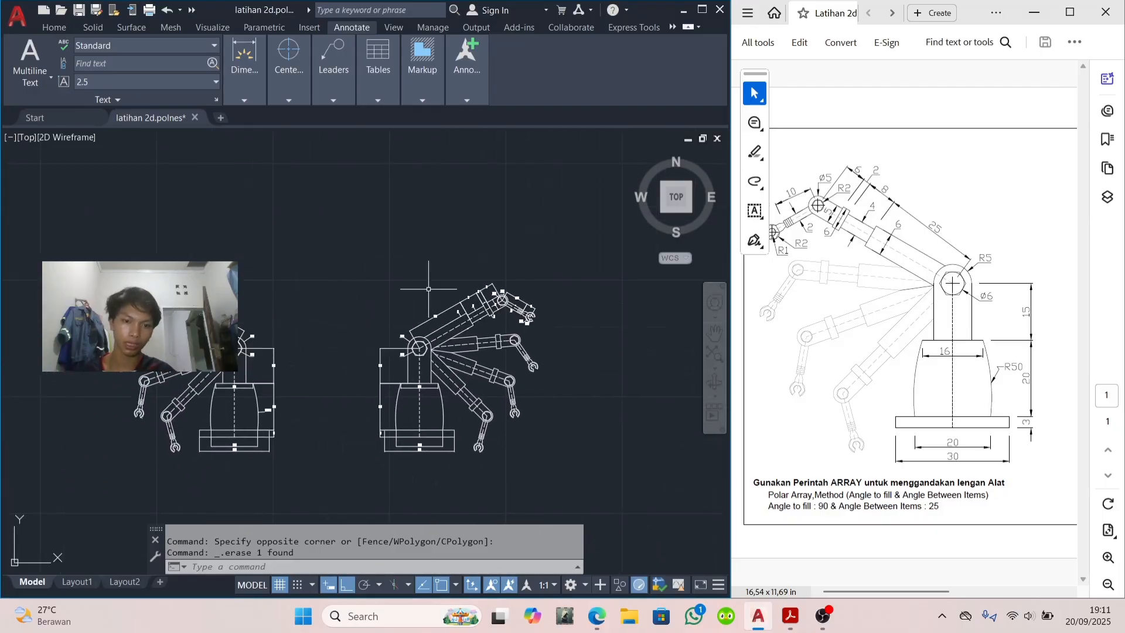
click(552, 278)
click(351, 467)
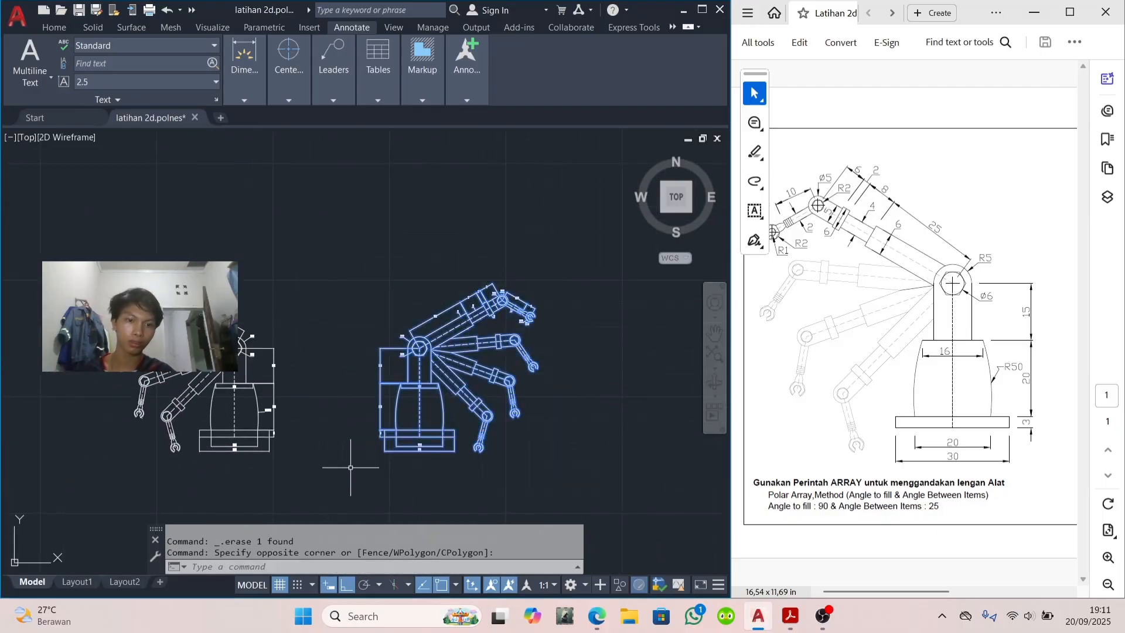
text(MOVe)
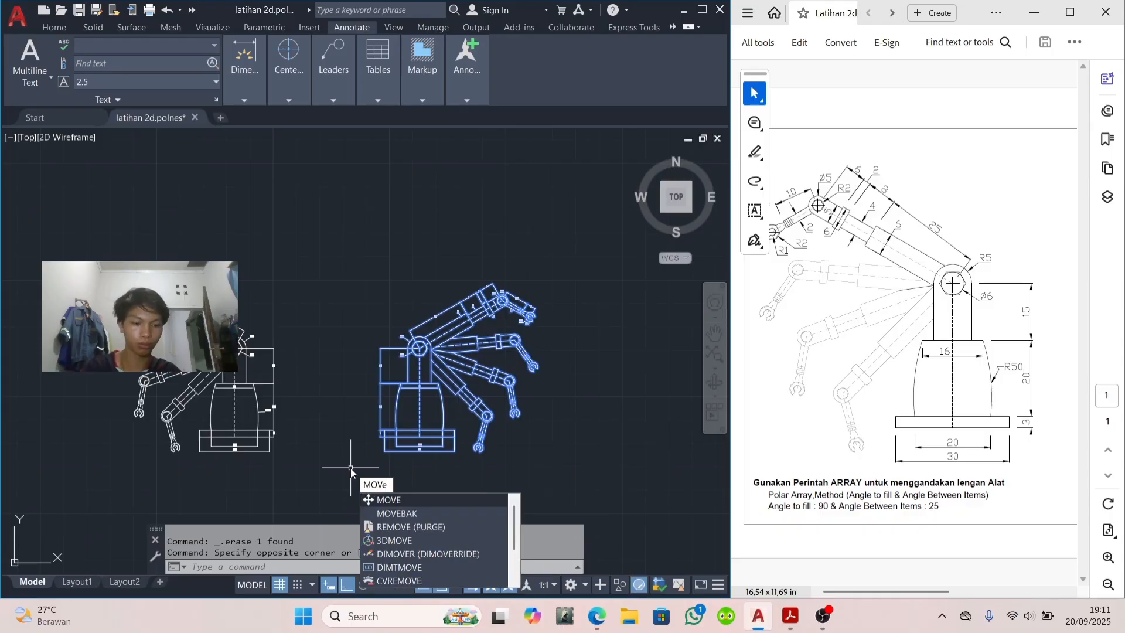
key(Return)
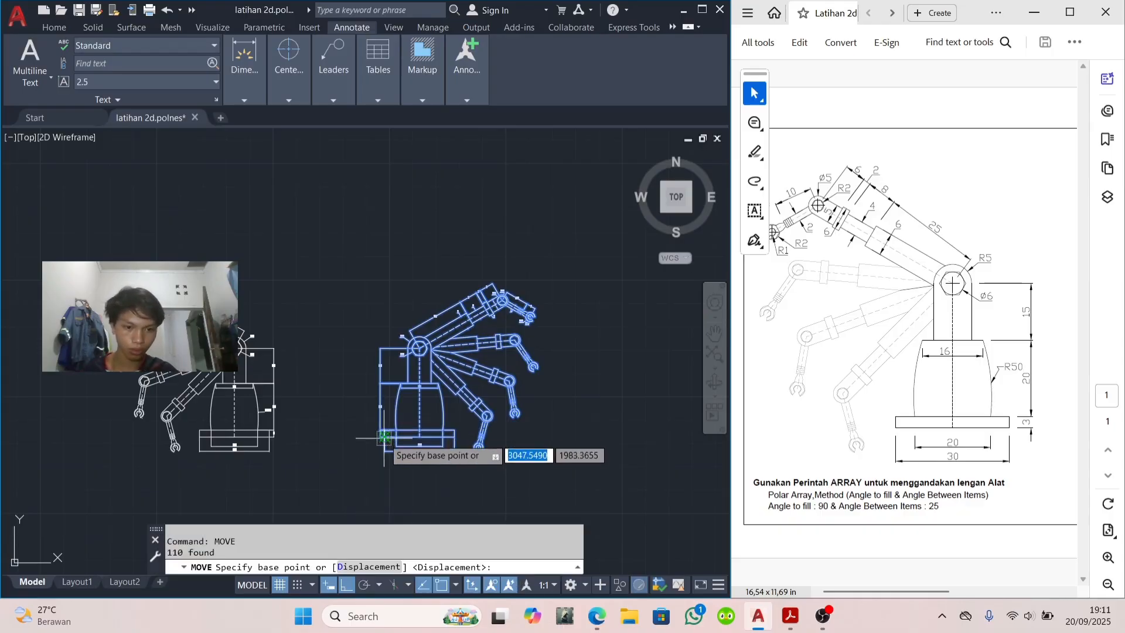
click(384, 437)
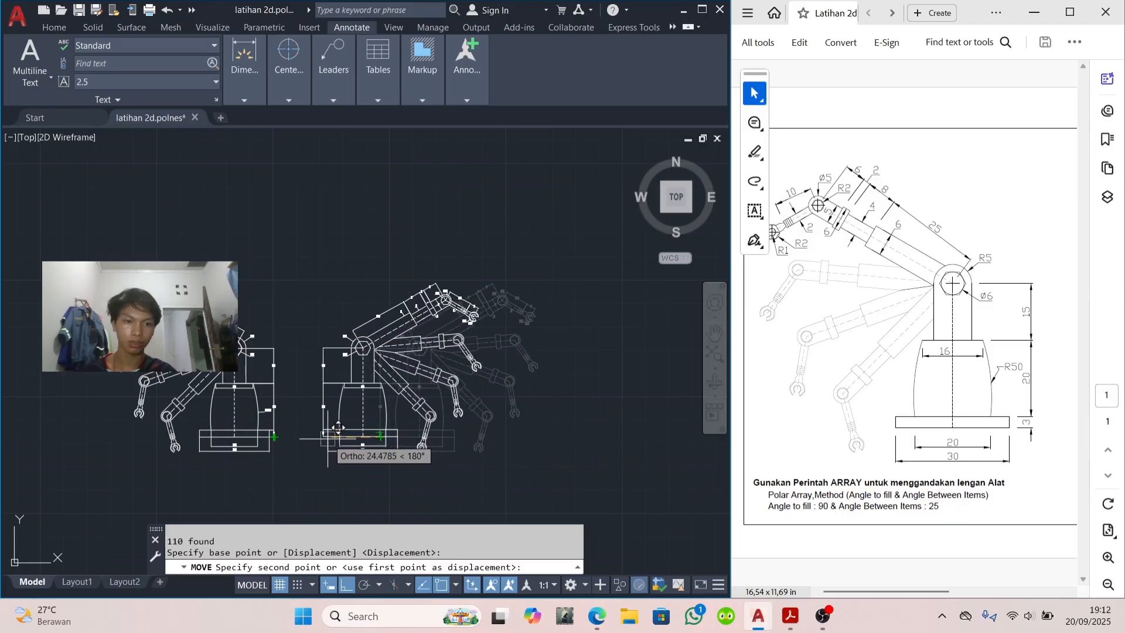
click(327, 438)
key(Escape)
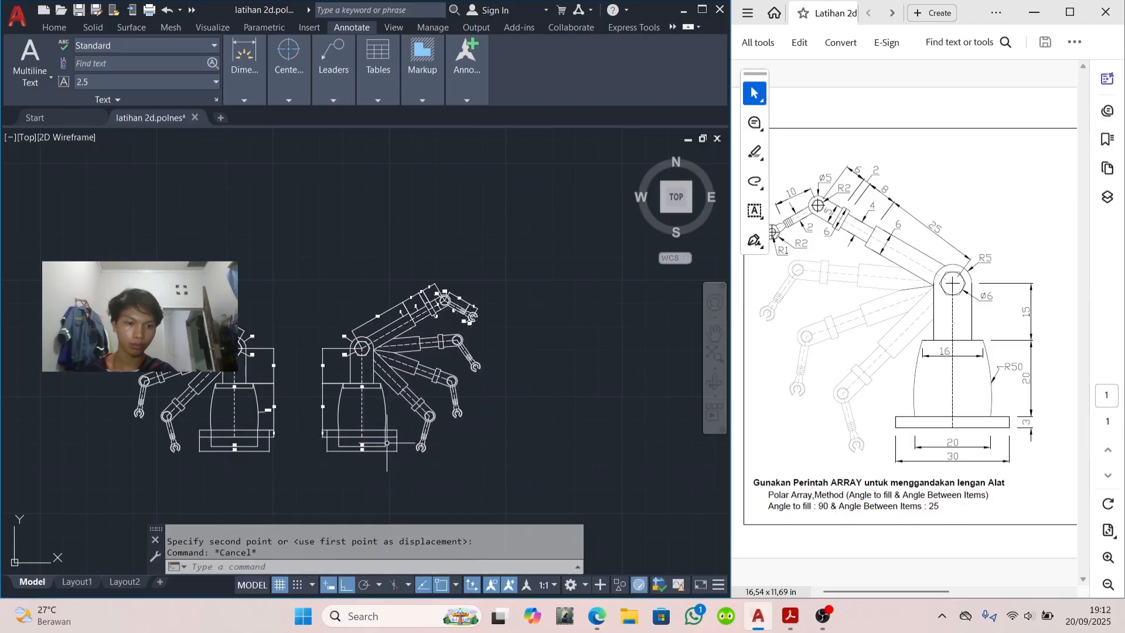
scroll(351, 406, up, 2)
middle_drag(275, 417, 393, 428)
middle_drag(508, 377, 462, 368)
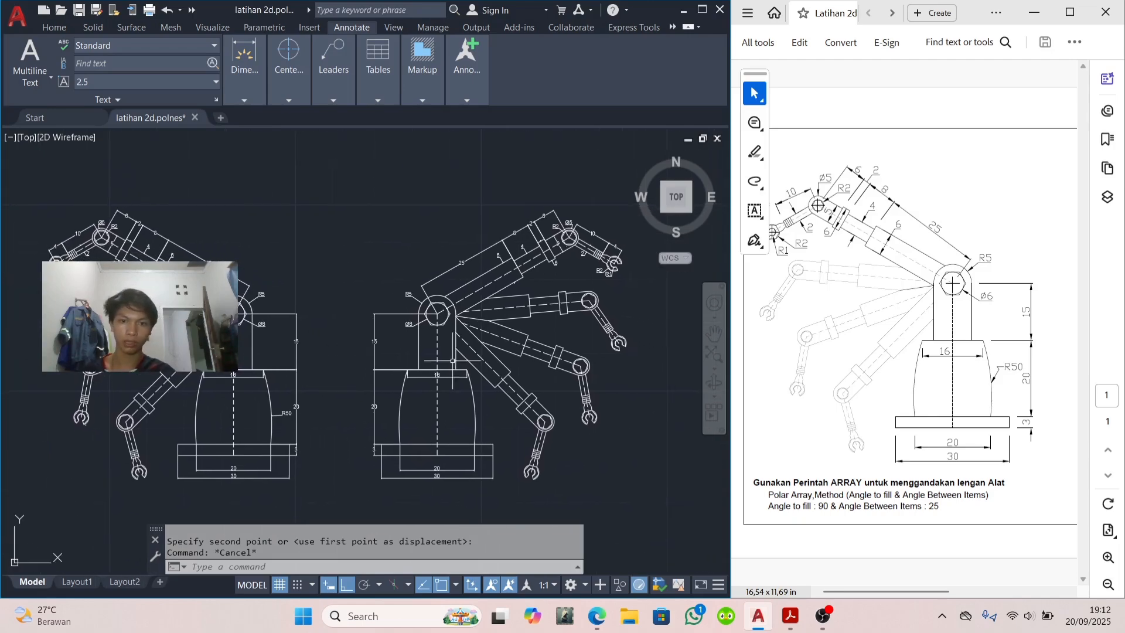
Step: Examine both robot arms up close, checking the arm, pivot and base dimensions against the PDF exercise
scroll(500, 314, up, 4)
scroll(403, 295, down, 4)
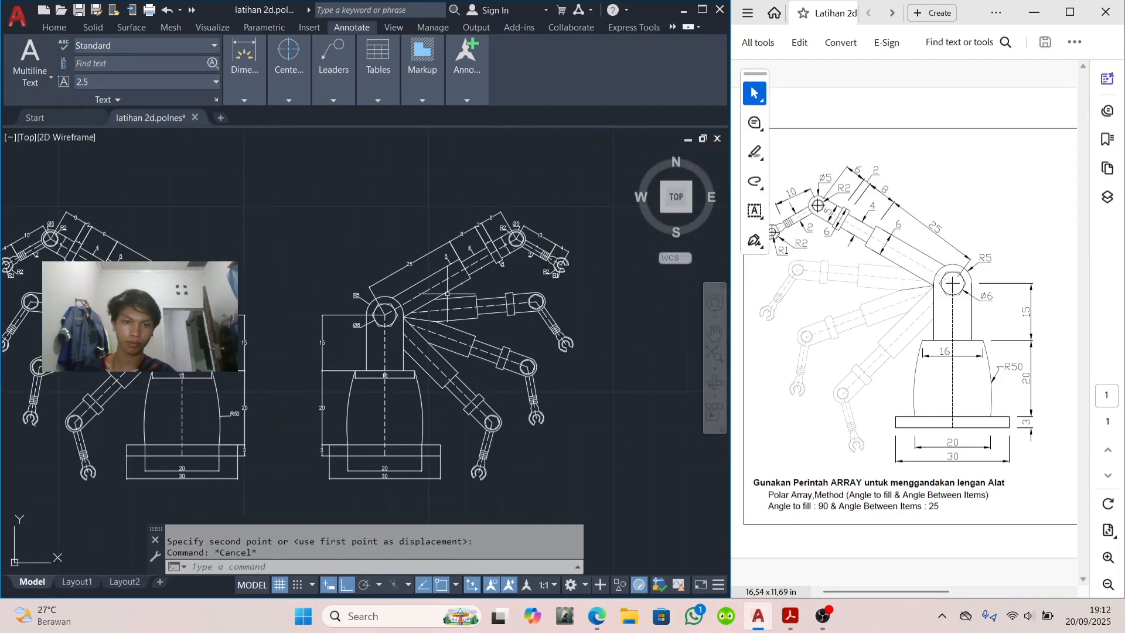
scroll(401, 305, down, 5)
scroll(400, 310, up, 5)
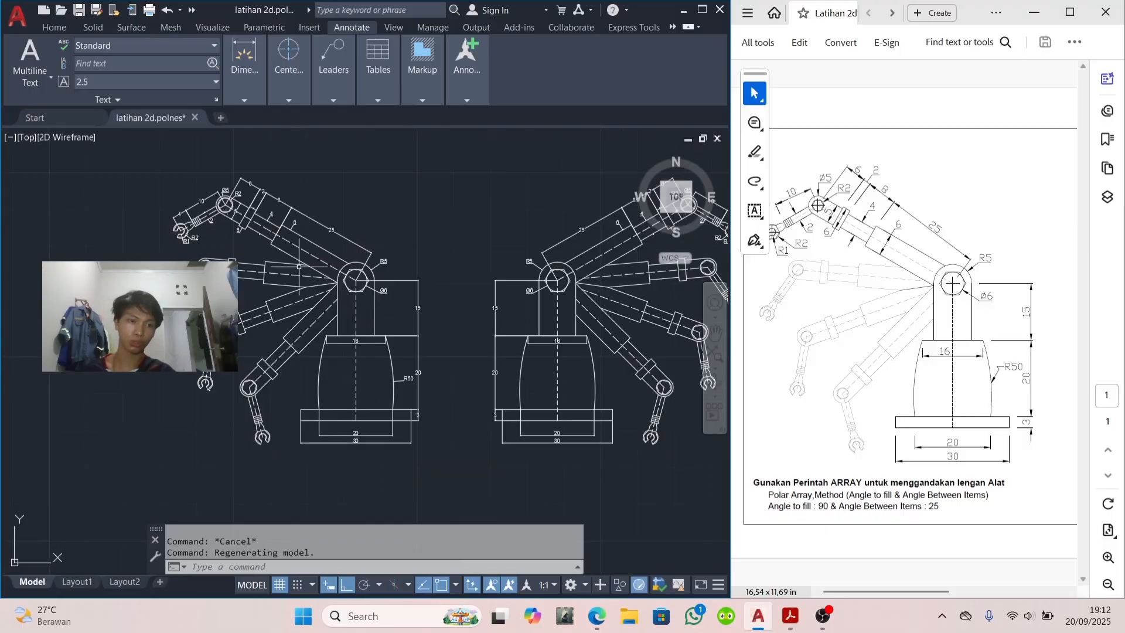
scroll(320, 242, up, 4)
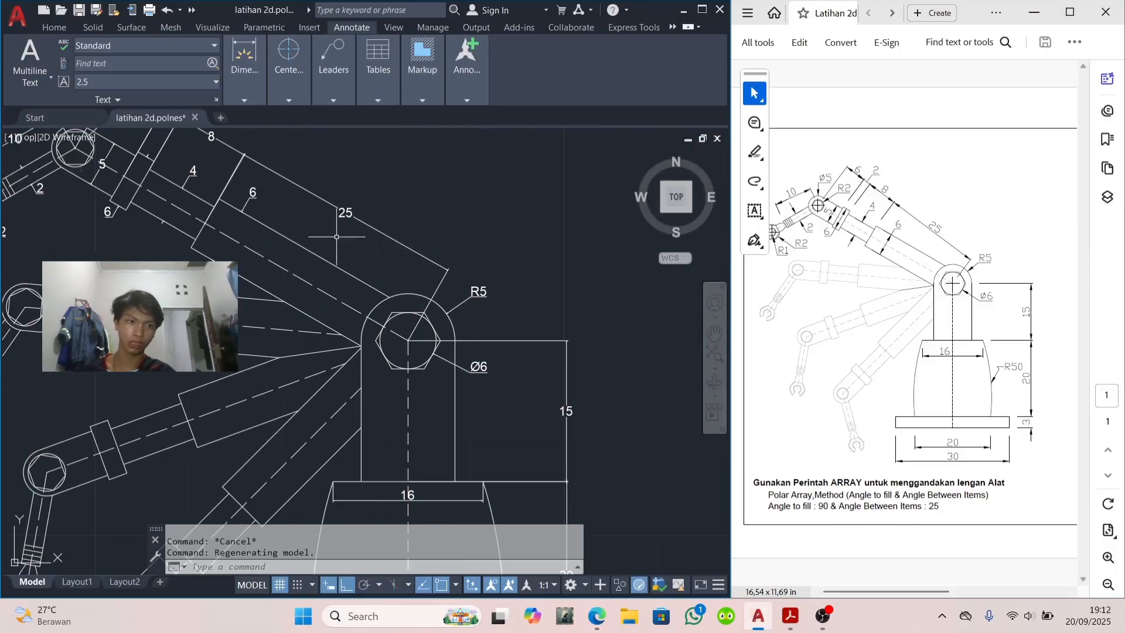
scroll(214, 261, down, 4)
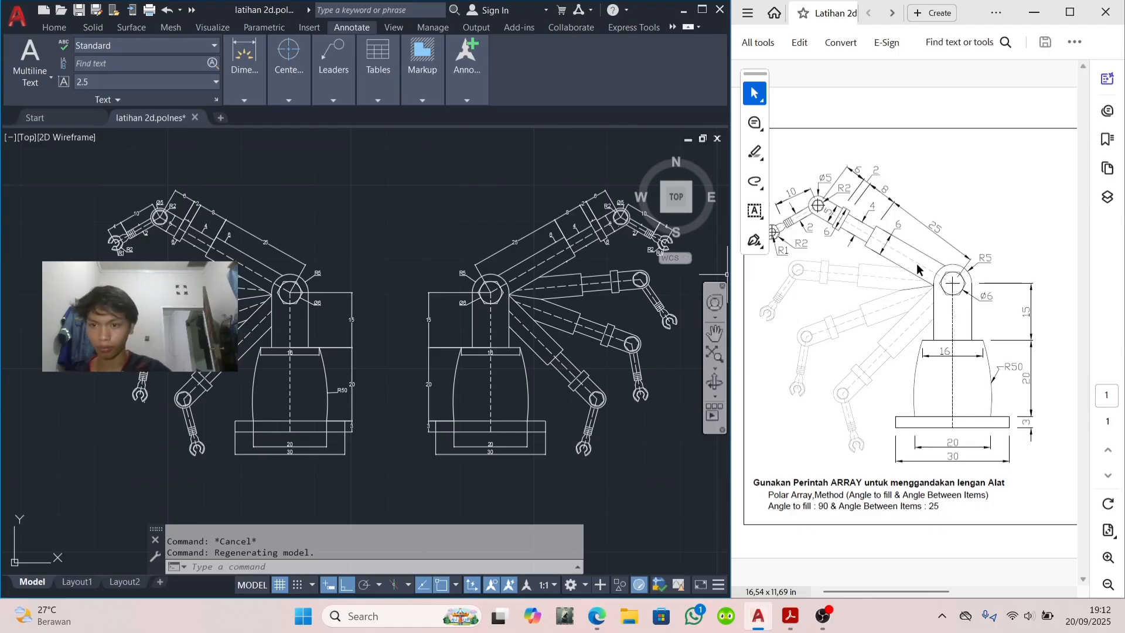
scroll(520, 239, up, 4)
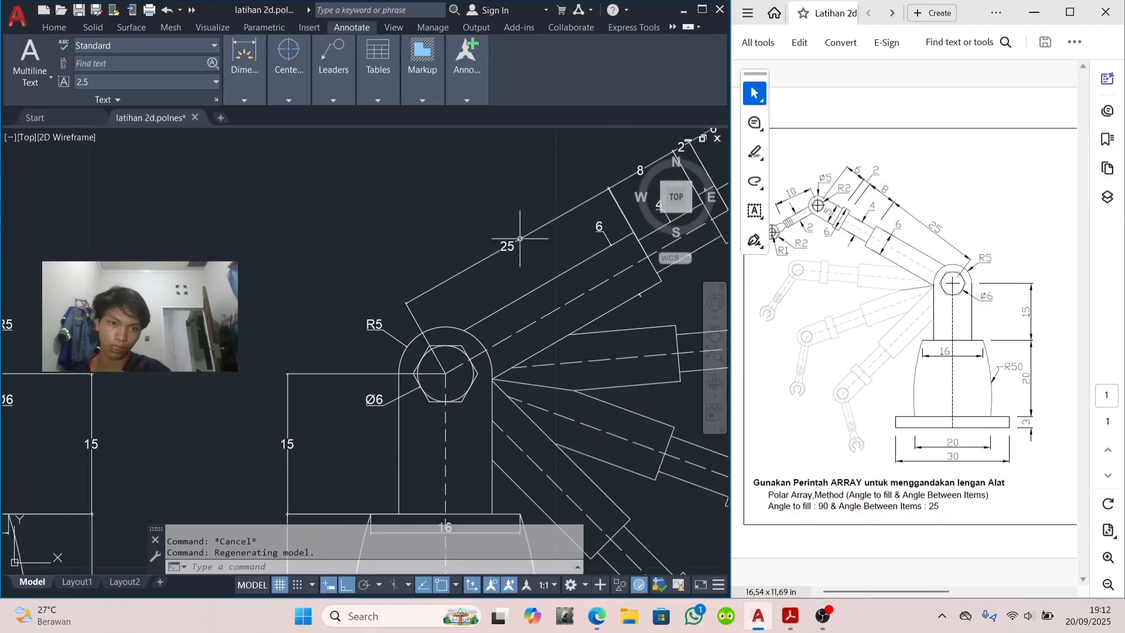
scroll(520, 238, down, 7)
scroll(398, 305, up, 4)
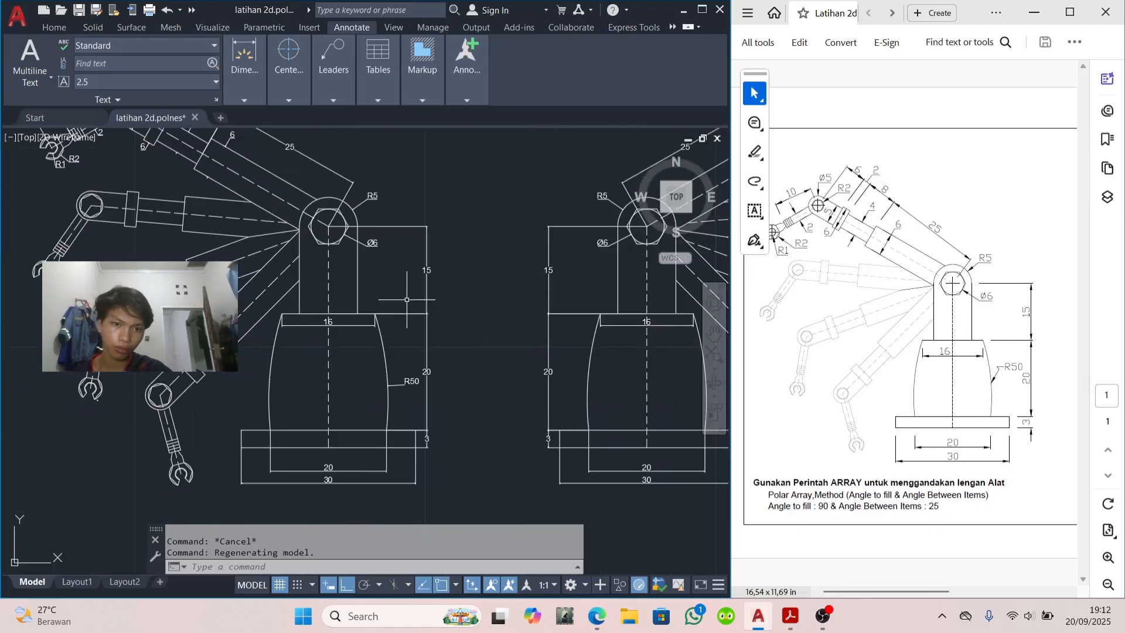
scroll(386, 358, down, 2)
middle_drag(383, 364, 357, 385)
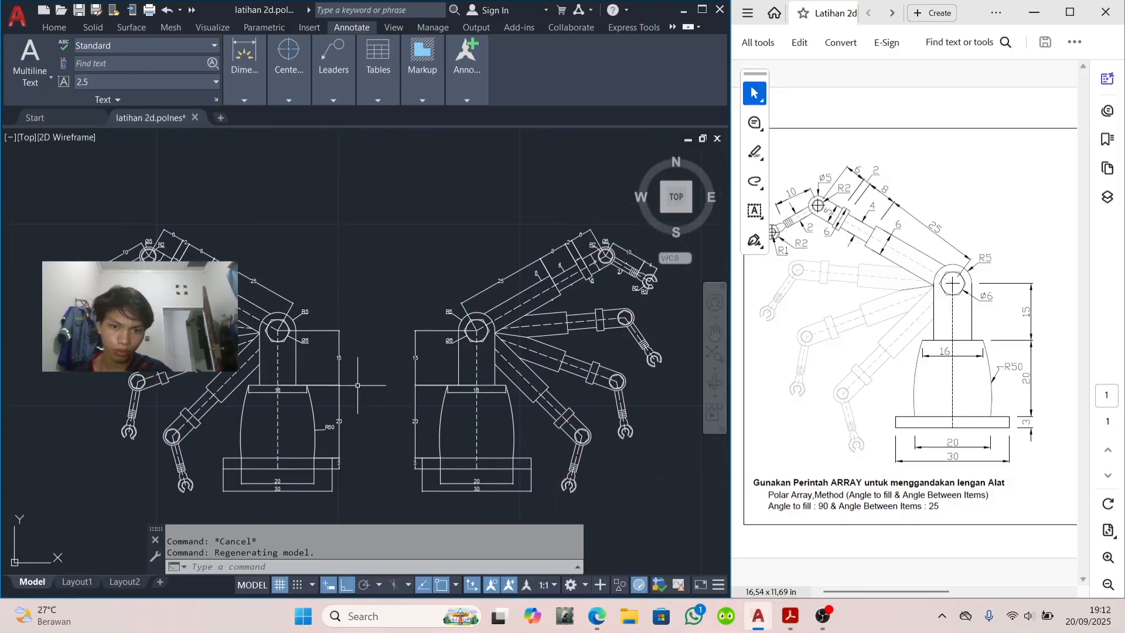